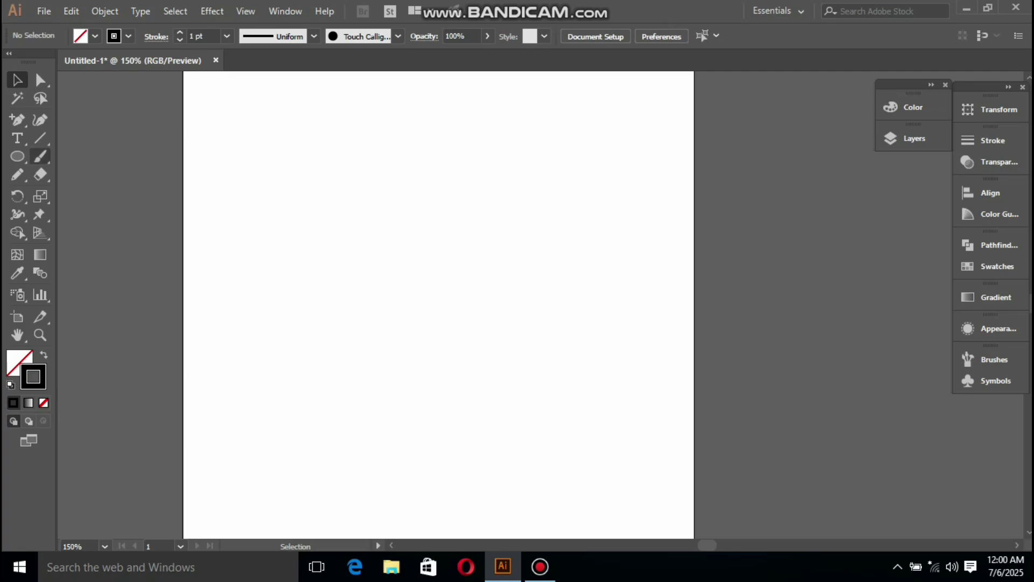
Step: Paint two freehand curves side by side on the artboard with the Paintbrush and the touch calligraphic brush
click(40, 156)
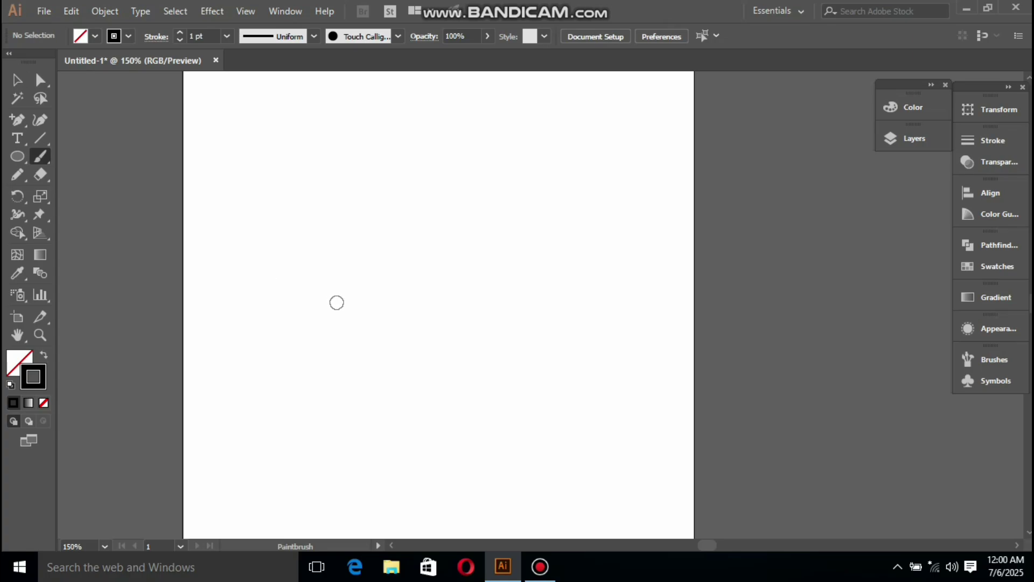
mouse_move(354, 403)
mouse_down()
mouse_move(326, 378)
mouse_move(317, 273)
mouse_move(448, 193)
mouse_move(417, 151)
mouse_move(345, 123)
mouse_move(282, 185)
mouse_up()
mouse_move(470, 365)
mouse_down()
mouse_move(527, 241)
mouse_move(586, 222)
mouse_move(573, 186)
mouse_up()
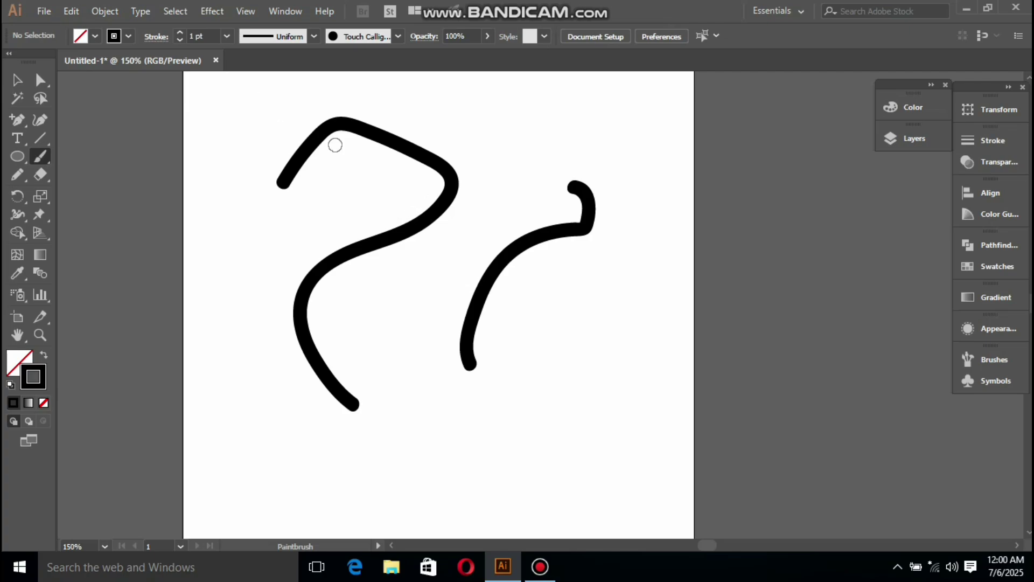
Step: Select both painted curves and delete them from the artboard
click(17, 79)
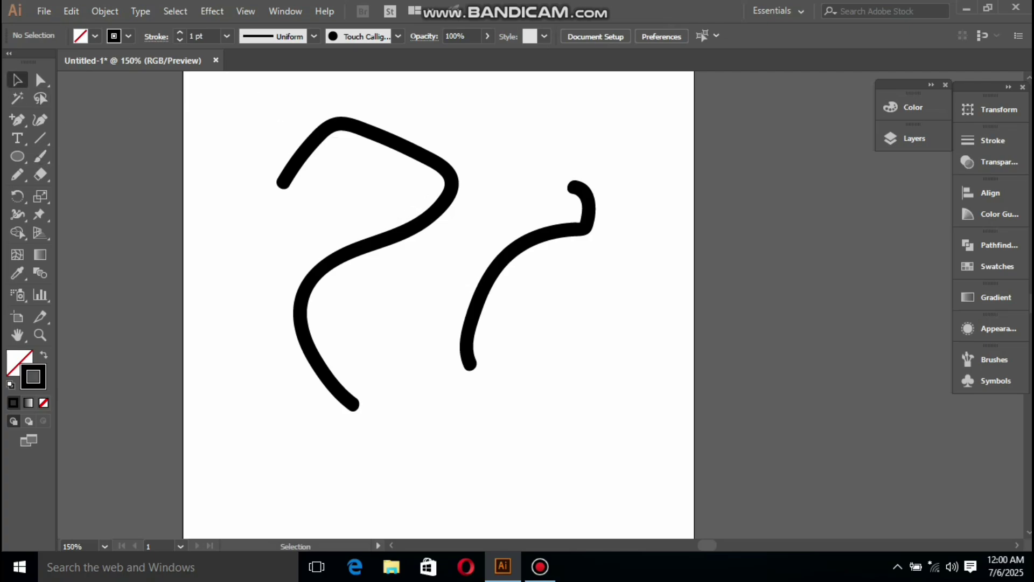
drag(235, 130, 629, 408)
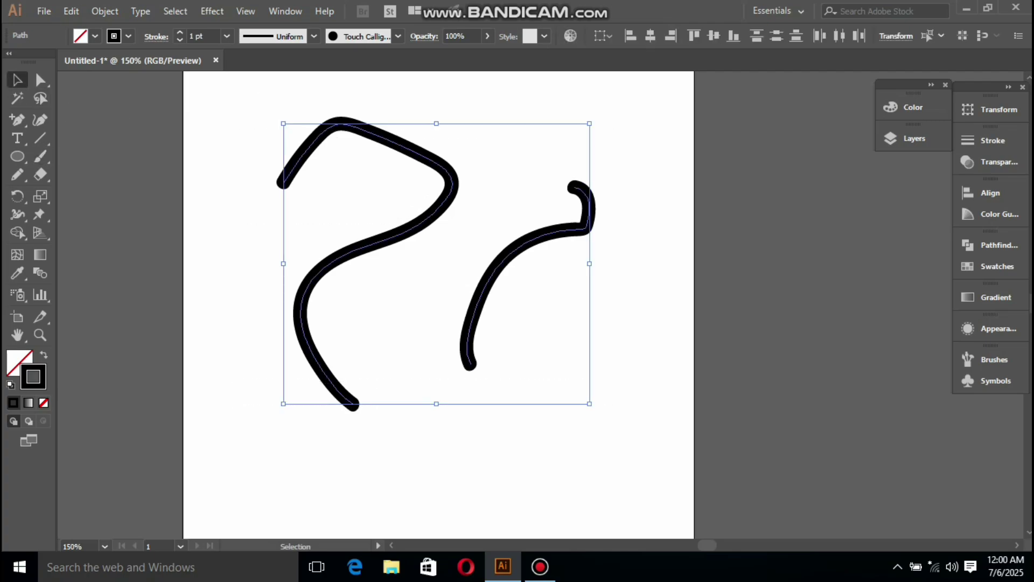
key(Delete)
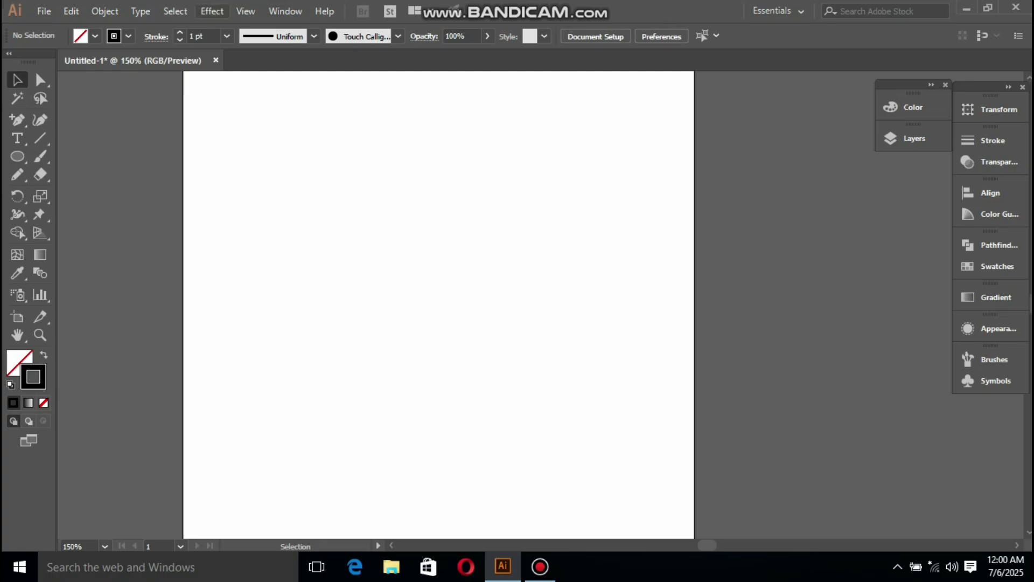
Step: Show the Brushes panel and detach it as a floating panel beside the artboard
click(286, 11)
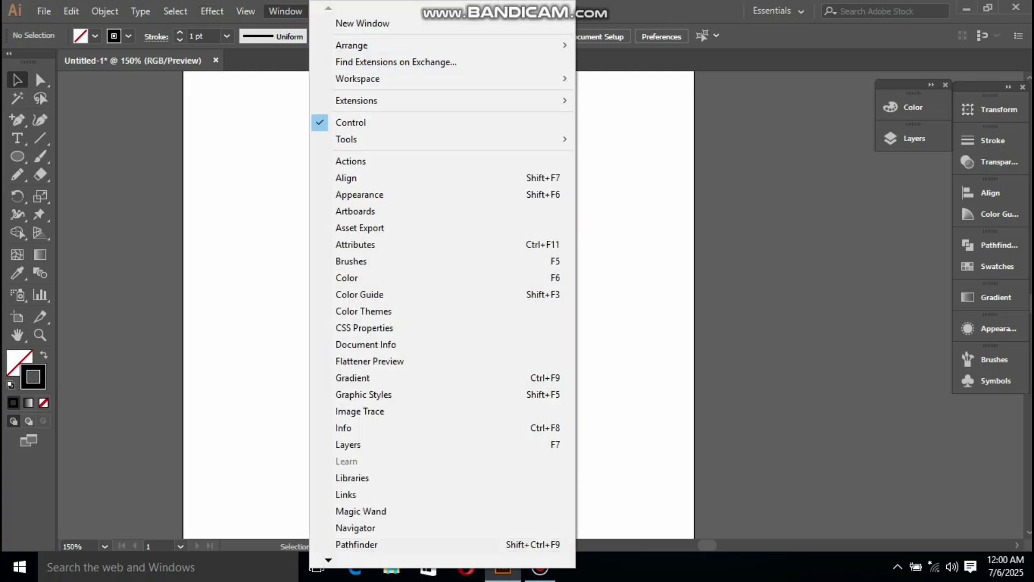
click(351, 261)
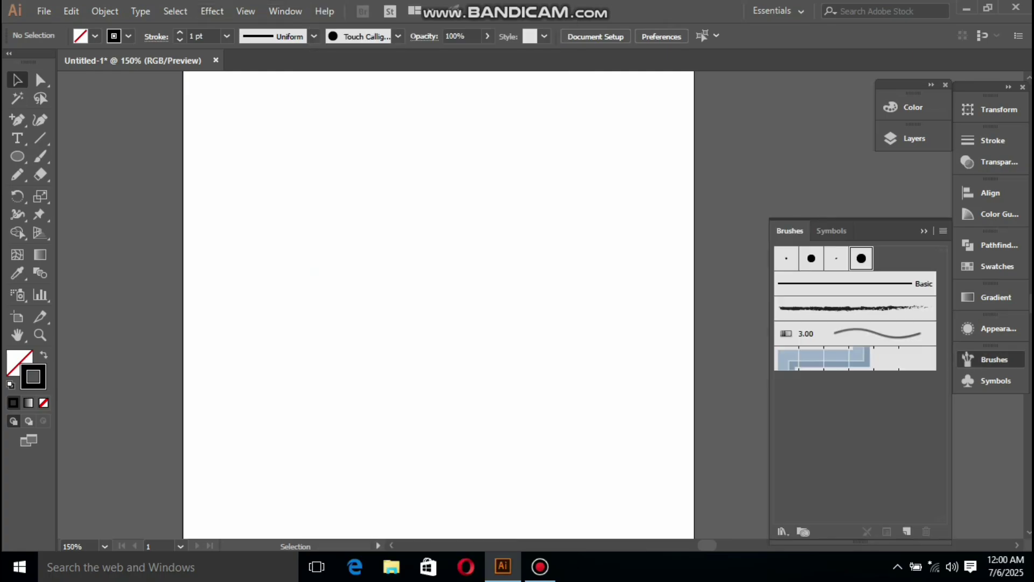
mouse_move(790, 231)
mouse_down()
mouse_move(746, 200)
mouse_move(720, 151)
mouse_up()
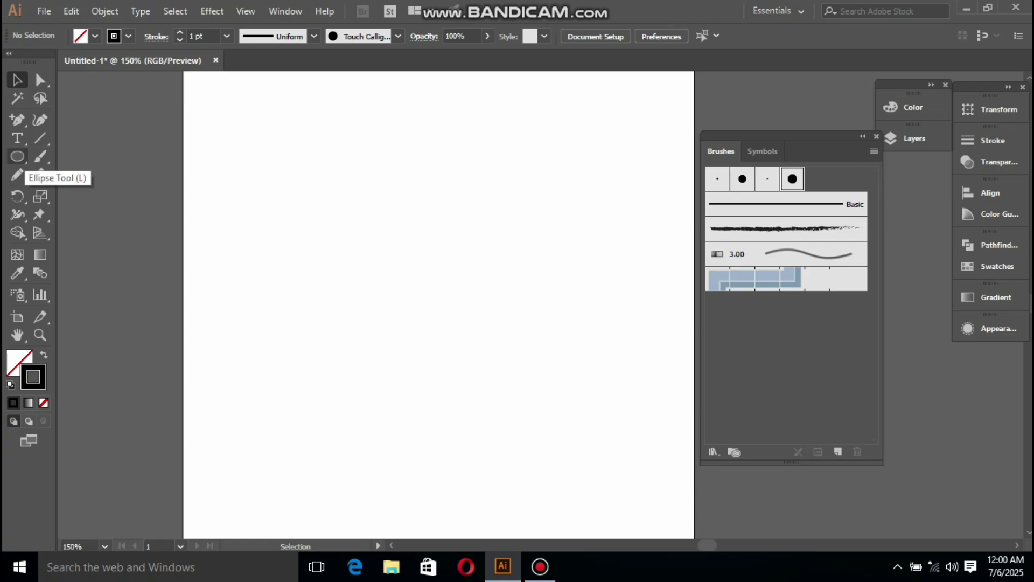
Step: Paint one S-shaped curve in the middle of the artboard with the Paintbrush
click(41, 156)
mouse_move(366, 397)
mouse_down()
mouse_move(353, 250)
mouse_move(484, 221)
mouse_move(507, 161)
mouse_up()
Step: Open the Arrows_Special brush library, move it clear of the painted curve and enlarge it to show more brushes
click(285, 11)
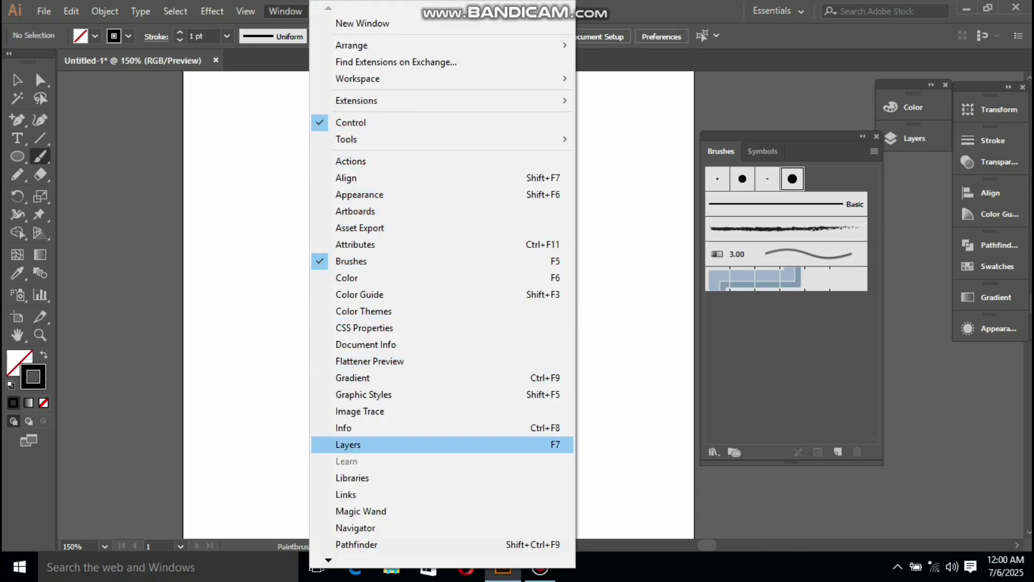
mouse_move(344, 560)
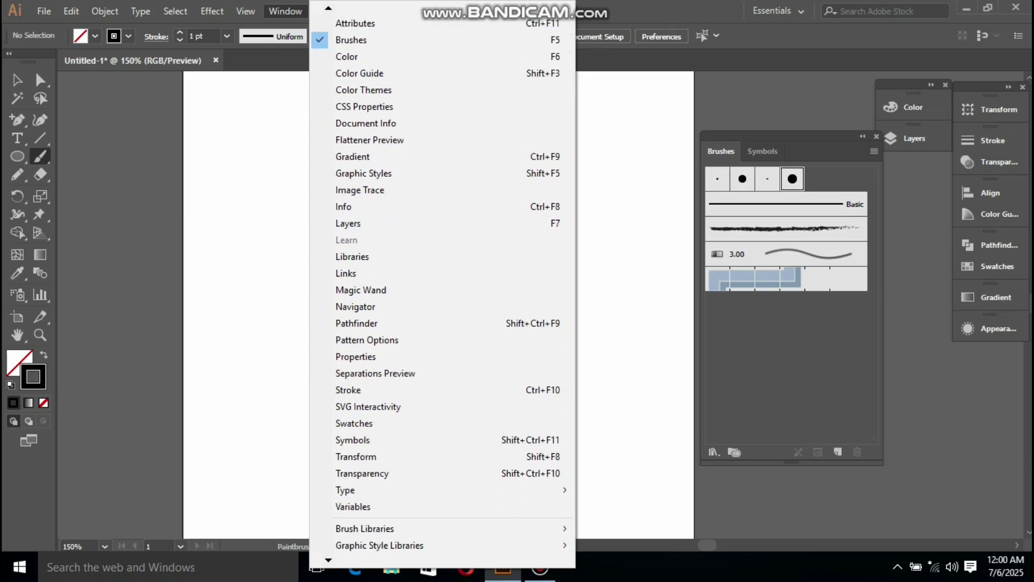
mouse_move(350, 478)
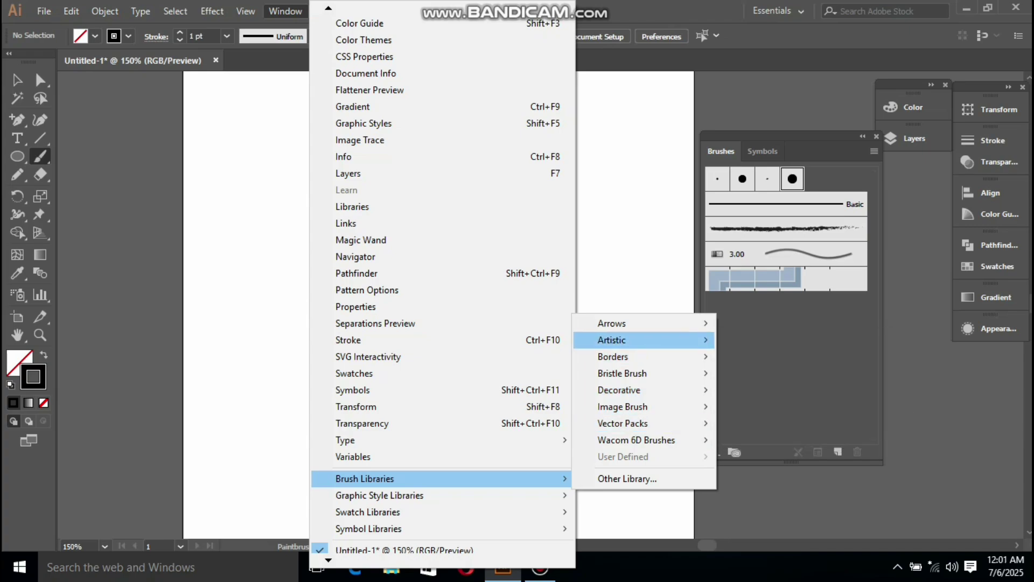
mouse_move(635, 339)
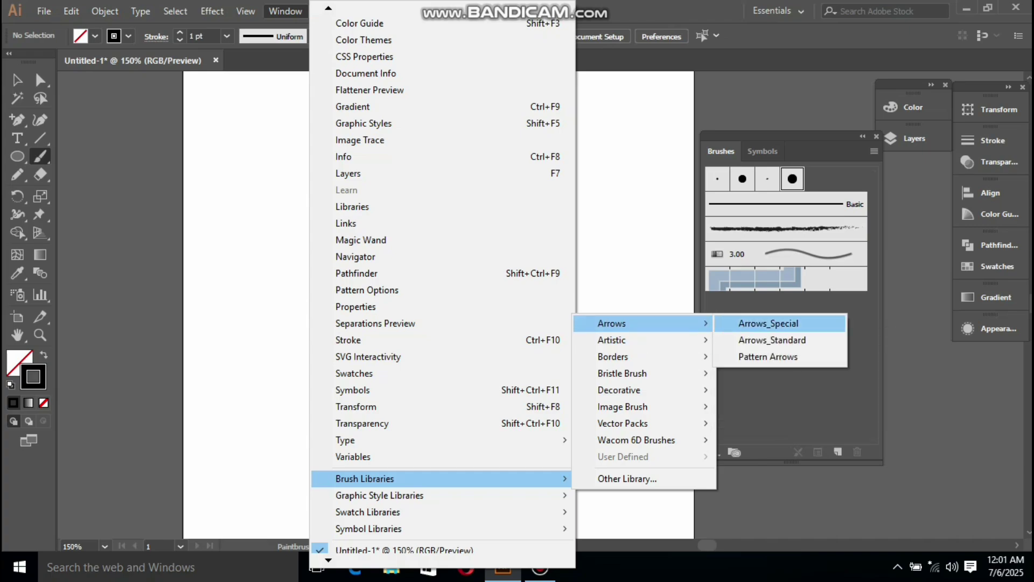
click(769, 323)
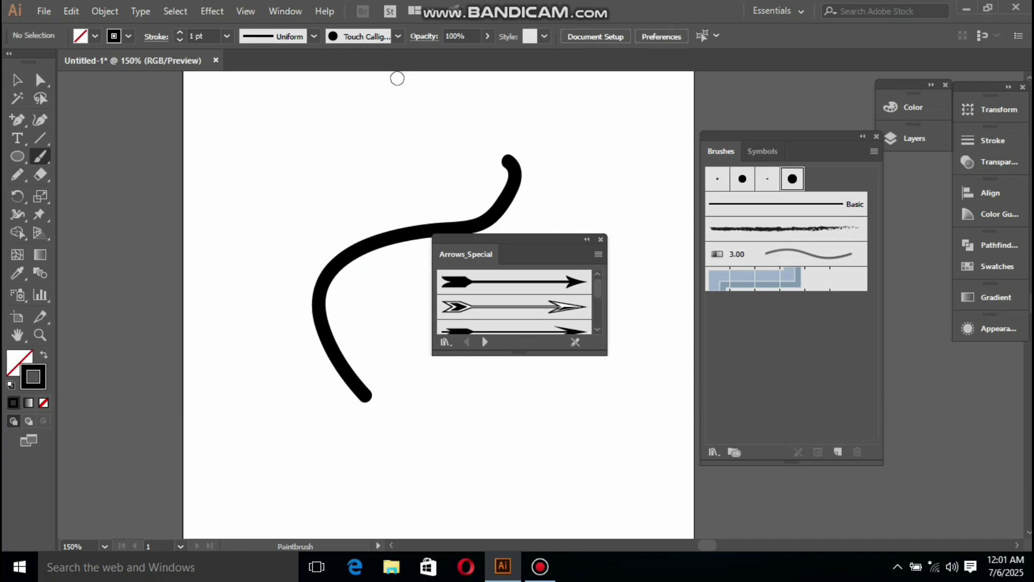
mouse_move(512, 239)
mouse_down()
mouse_move(606, 224)
mouse_move(709, 75)
mouse_up()
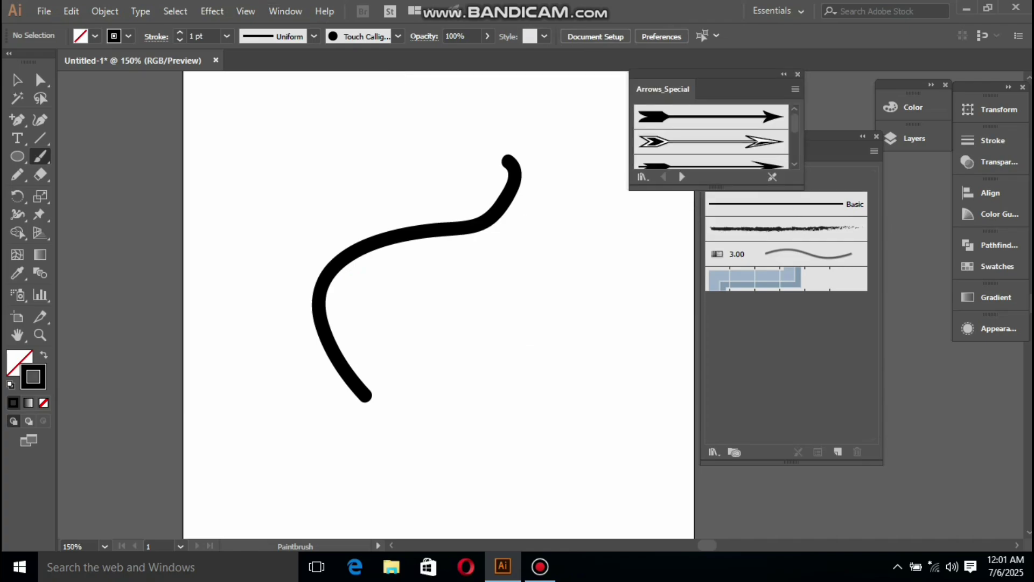
drag(716, 188, 716, 451)
Step: Apply the Arrow 2.04 brush to the painted curve, switch it to Arrow 2.09, and deselect the curve
click(711, 192)
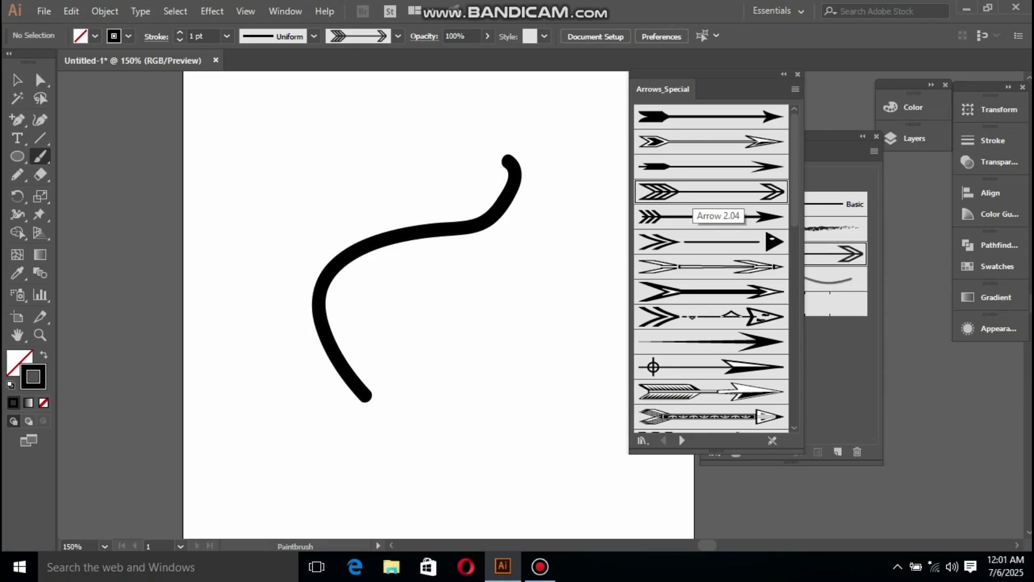
key(v)
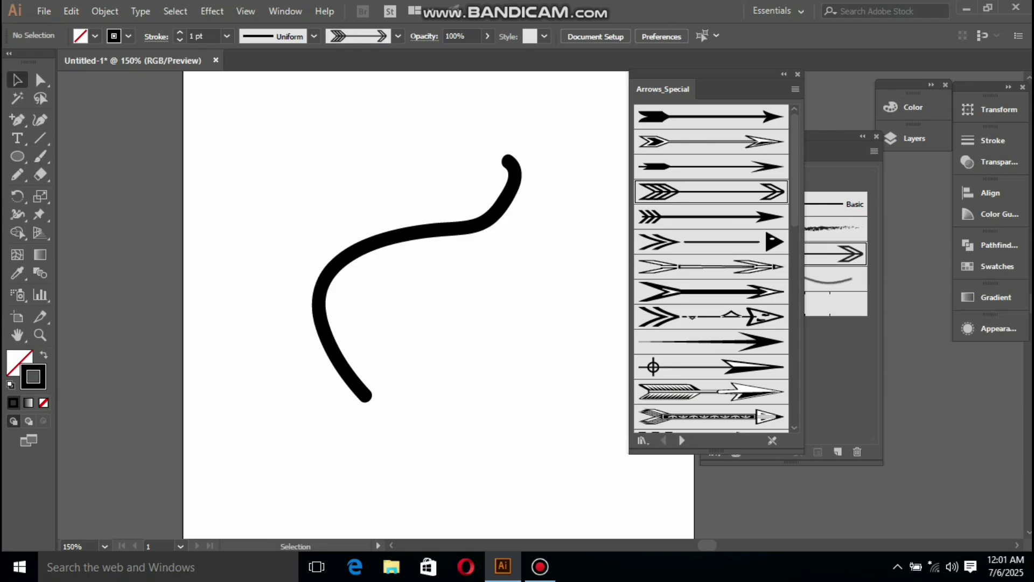
click(457, 229)
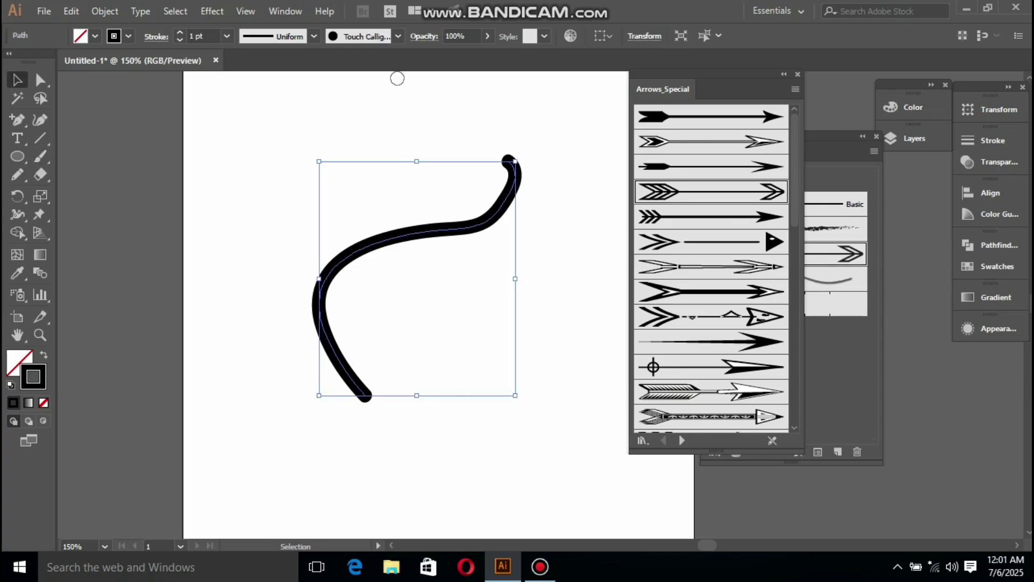
click(741, 199)
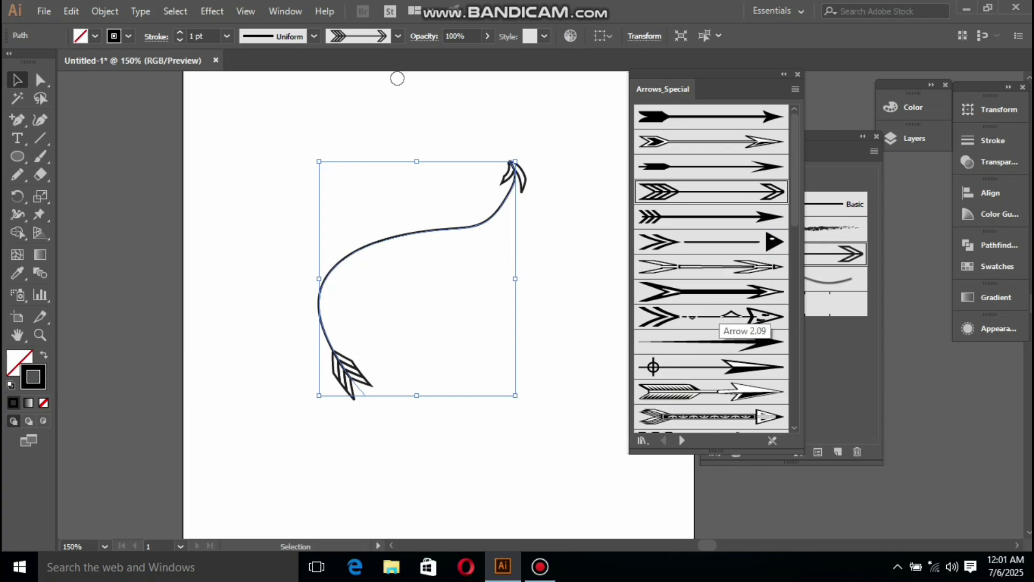
click(719, 317)
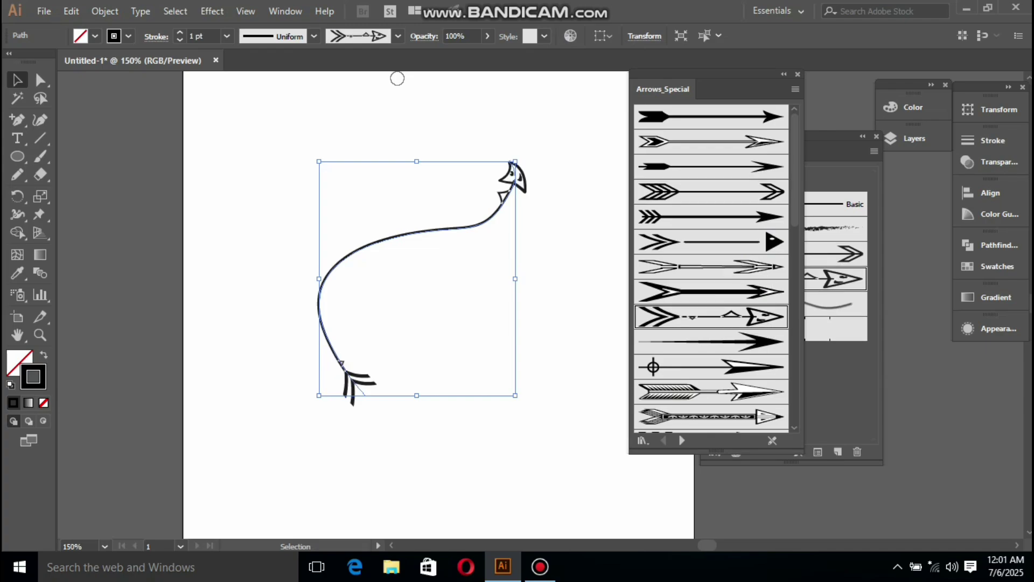
drag(705, 74, 676, 113)
click(397, 78)
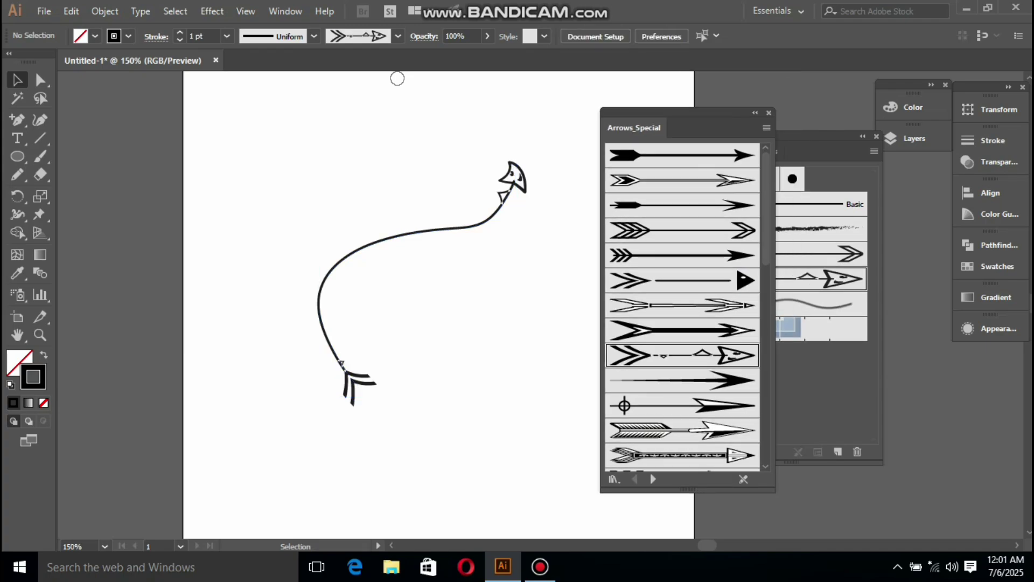
Step: Delete the arrow-styled curve and close the Arrows_Special brush library
key(ctrl+a)
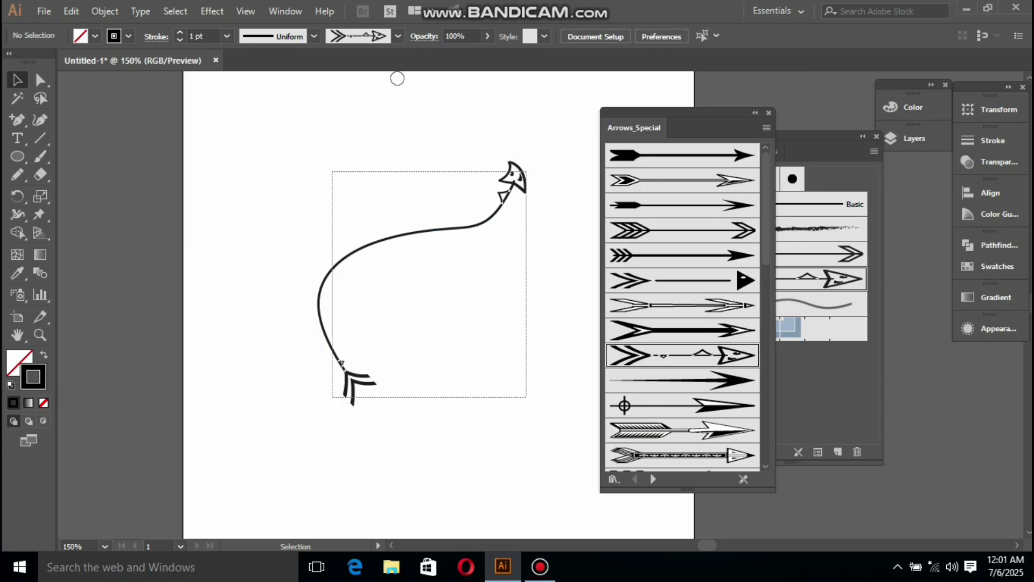
key(Delete)
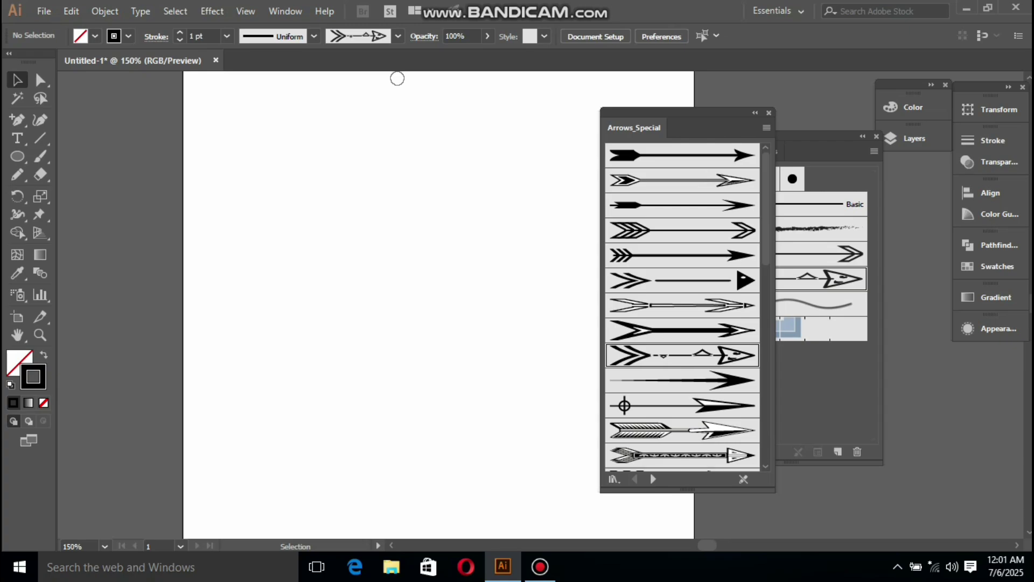
click(768, 113)
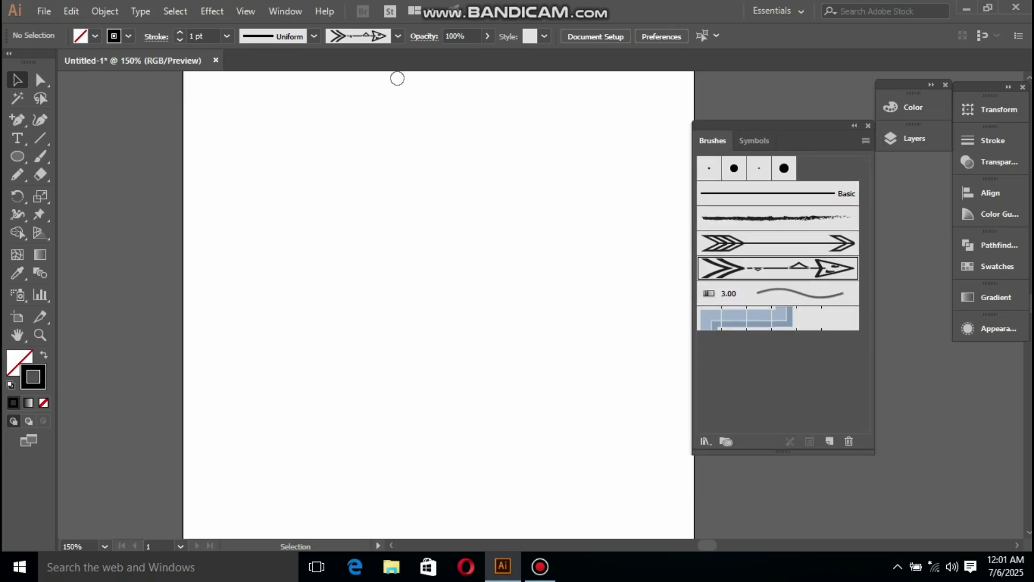
Step: Delete the two added arrow brushes, Arrow 2.09 and Arrow 2.04, from the document's brushes
click(849, 441)
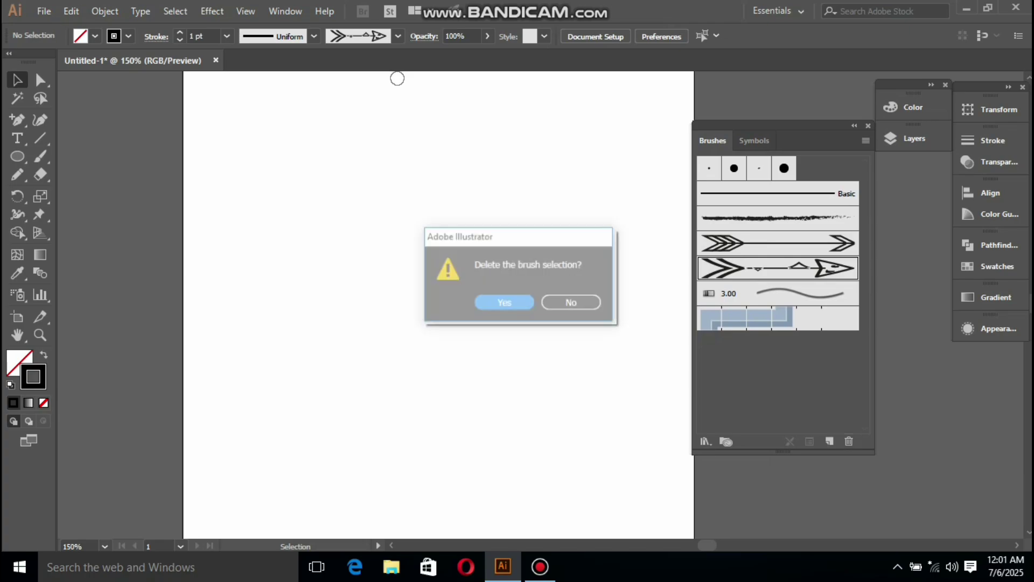
key(Return)
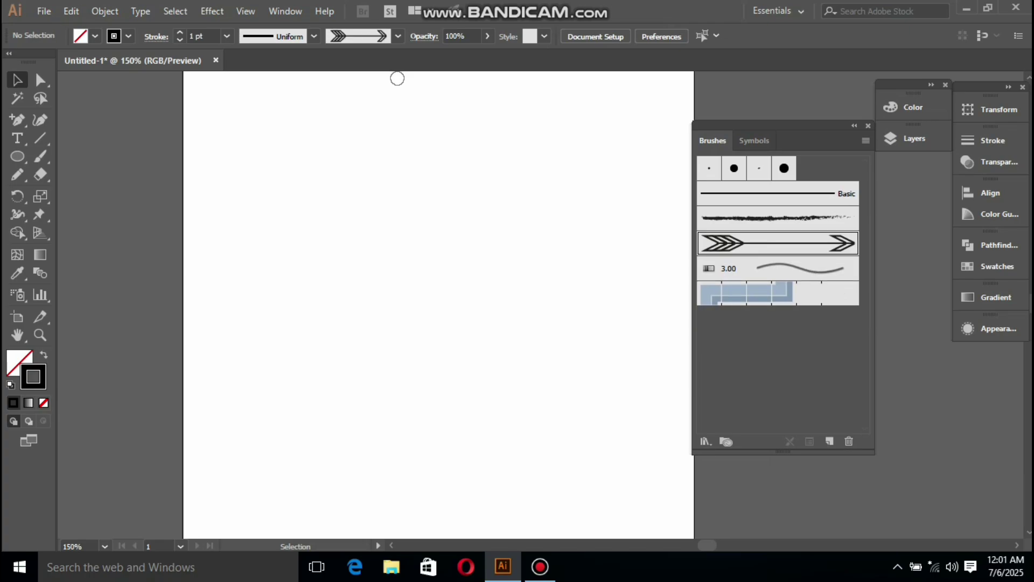
click(848, 441)
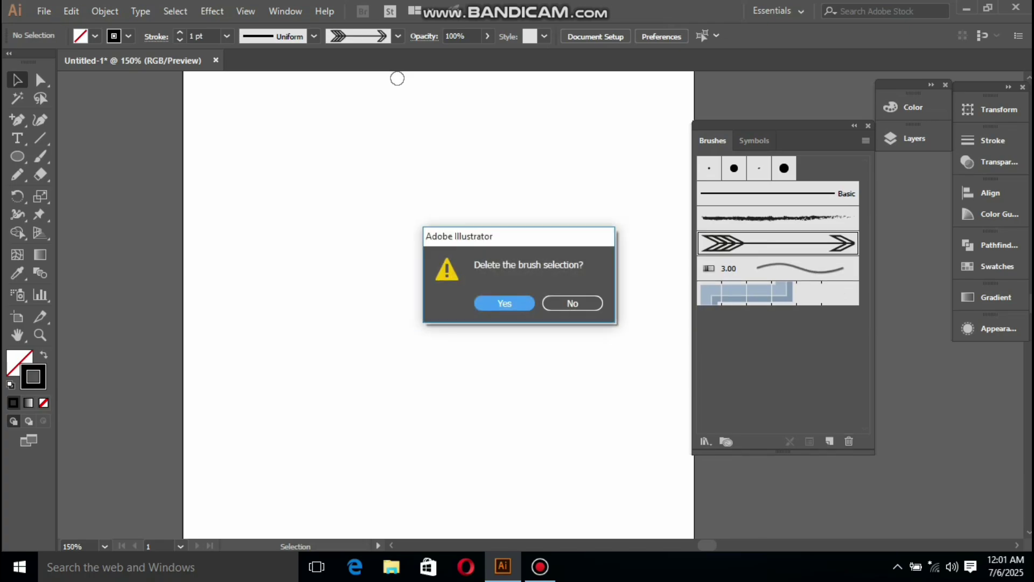
key(Return)
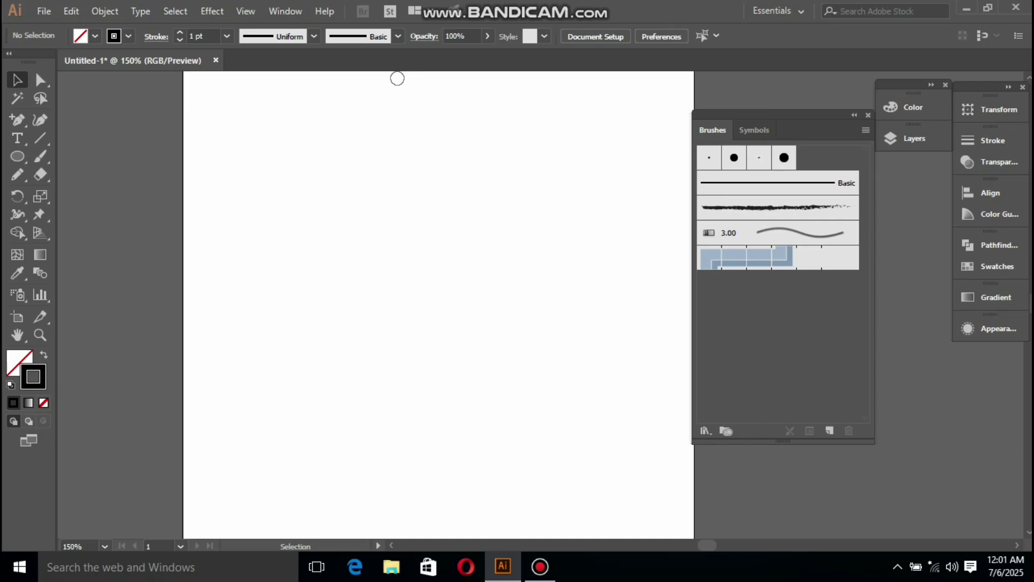
Step: Paint a thick C-shaped curve in the upper part of the artboard with the touch calligraphic brush
click(784, 158)
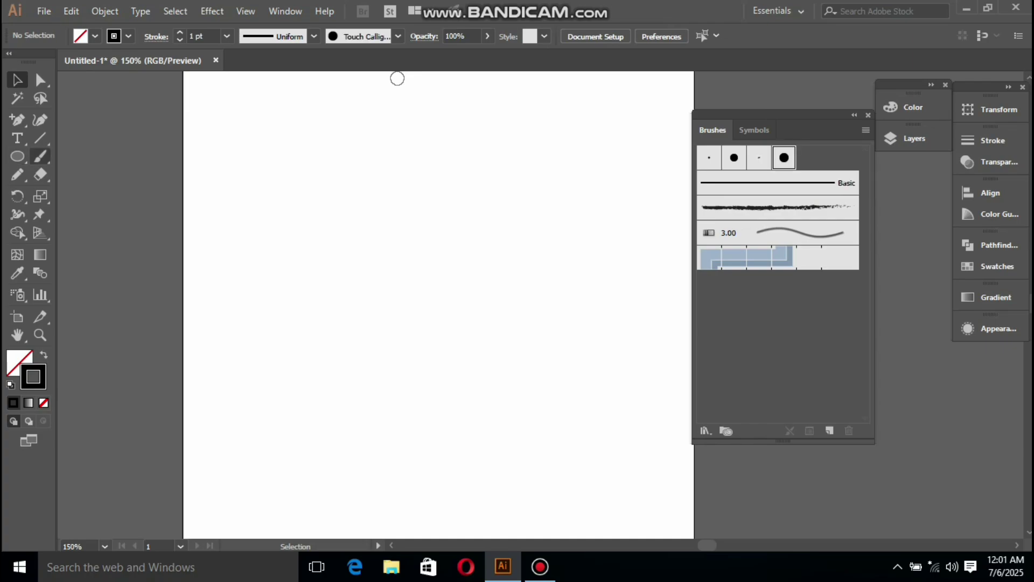
key(b)
mouse_move(485, 226)
mouse_down()
mouse_move(404, 234)
mouse_move(531, 140)
mouse_up()
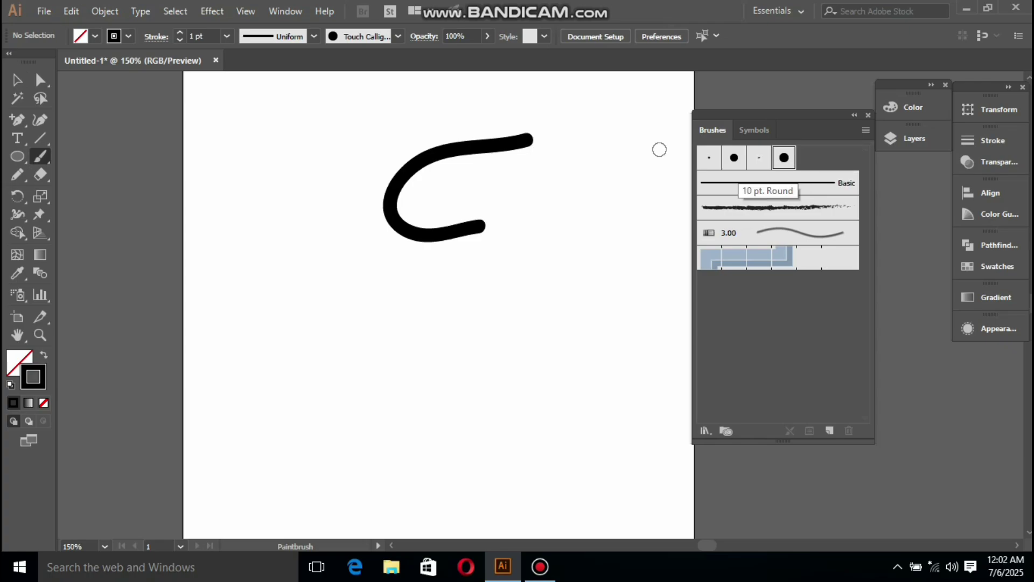
Step: Paint several thin, overlapping curves below the thick stroke with the 3 pt. Oval brush
click(759, 157)
mouse_move(293, 380)
mouse_down()
mouse_move(363, 321)
mouse_move(512, 264)
mouse_move(595, 253)
mouse_up()
mouse_move(568, 304)
mouse_down()
mouse_move(538, 299)
mouse_move(434, 413)
mouse_up()
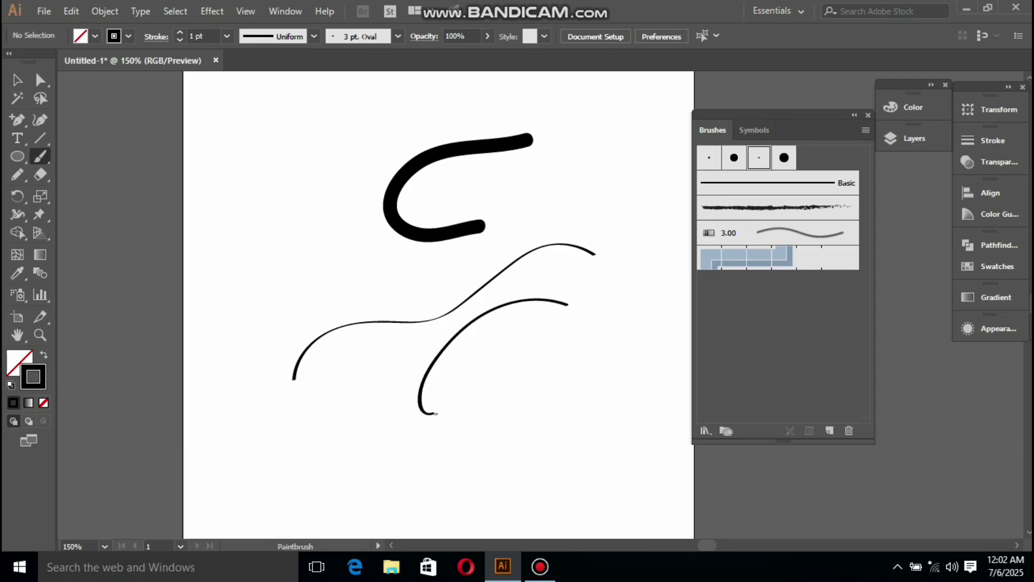
mouse_move(377, 453)
mouse_down()
mouse_move(314, 431)
mouse_move(475, 296)
mouse_move(302, 347)
mouse_up()
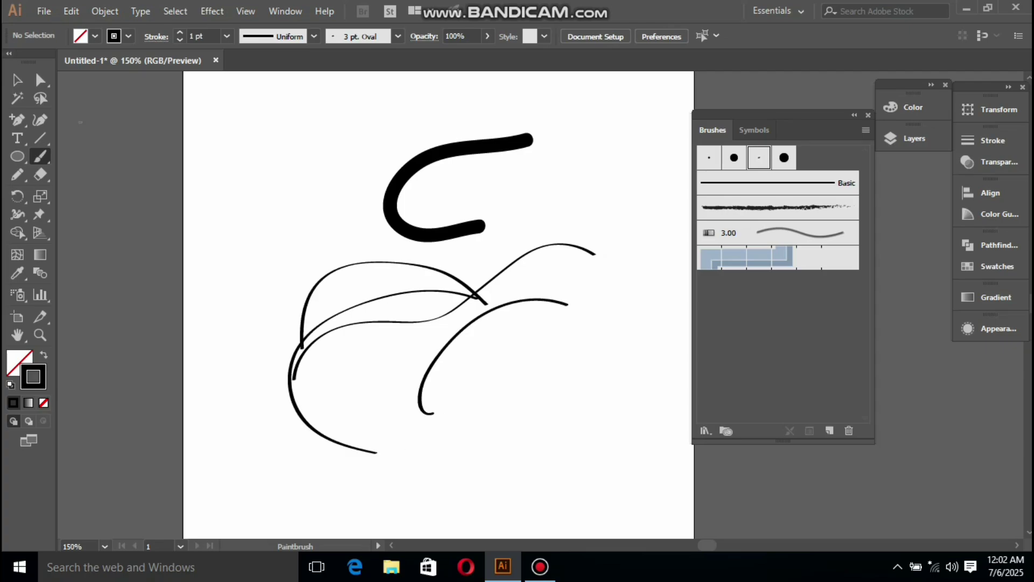
Step: Create a new calligraphic brush with a 19° angle, 28% roundness and 56 pt size
key(v)
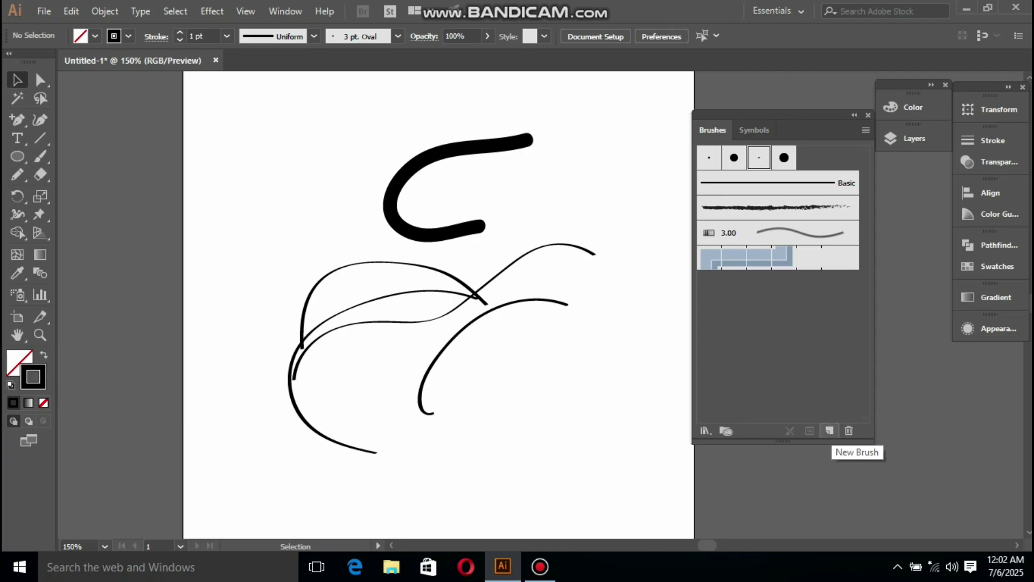
click(829, 430)
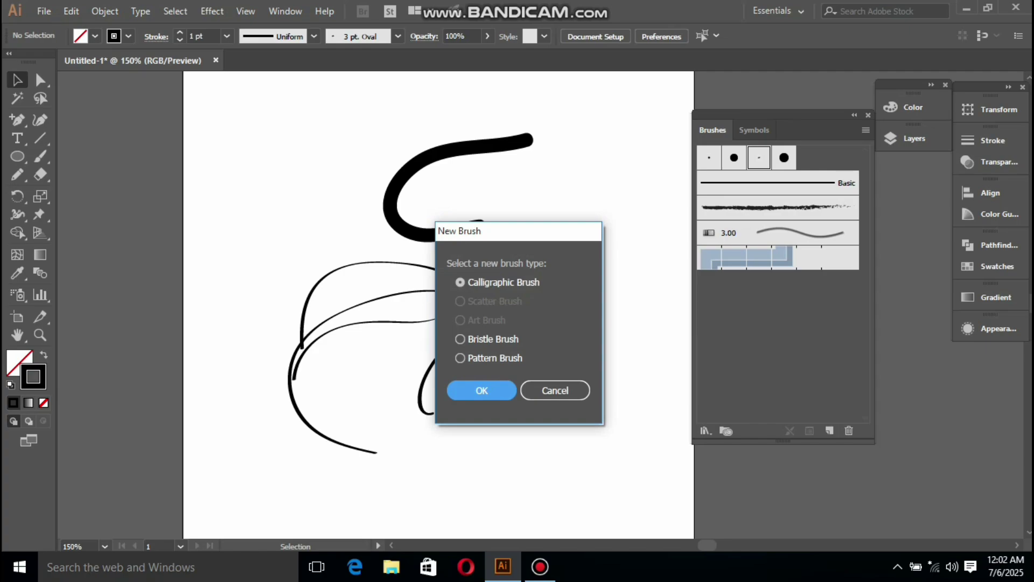
drag(517, 231, 664, 146)
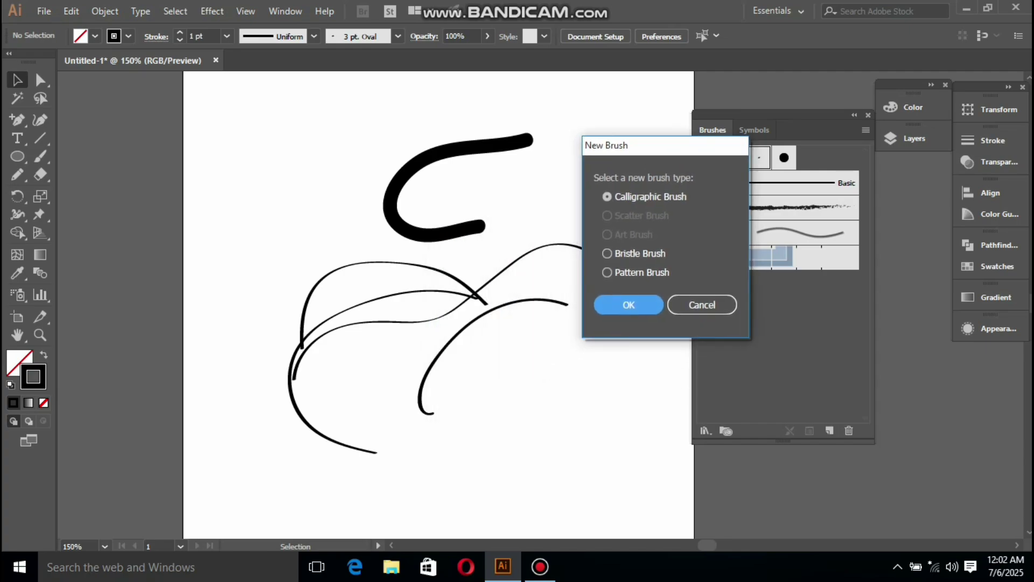
key(Return)
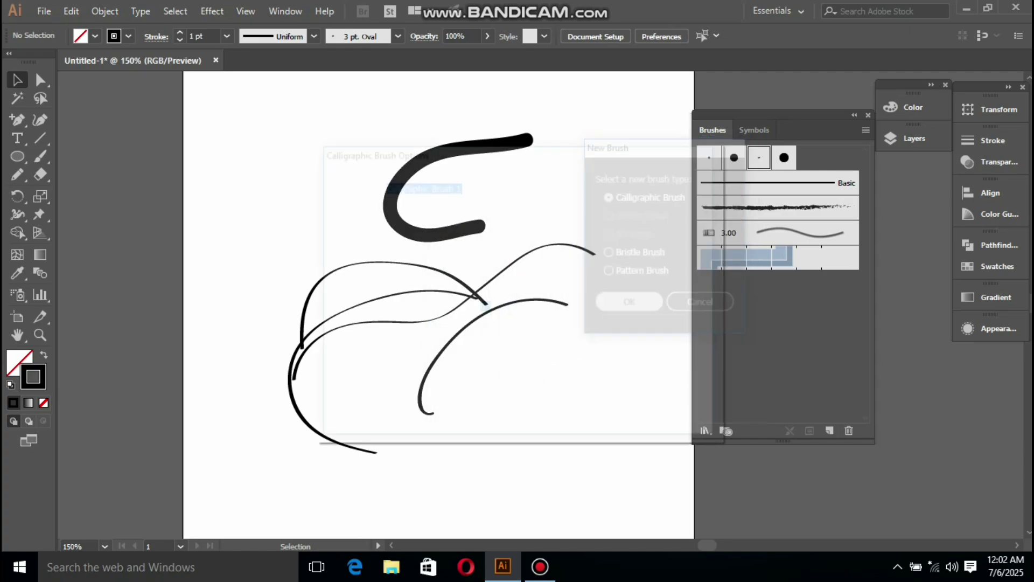
mouse_move(457, 150)
mouse_down()
mouse_move(680, 99)
mouse_move(733, 102)
mouse_up()
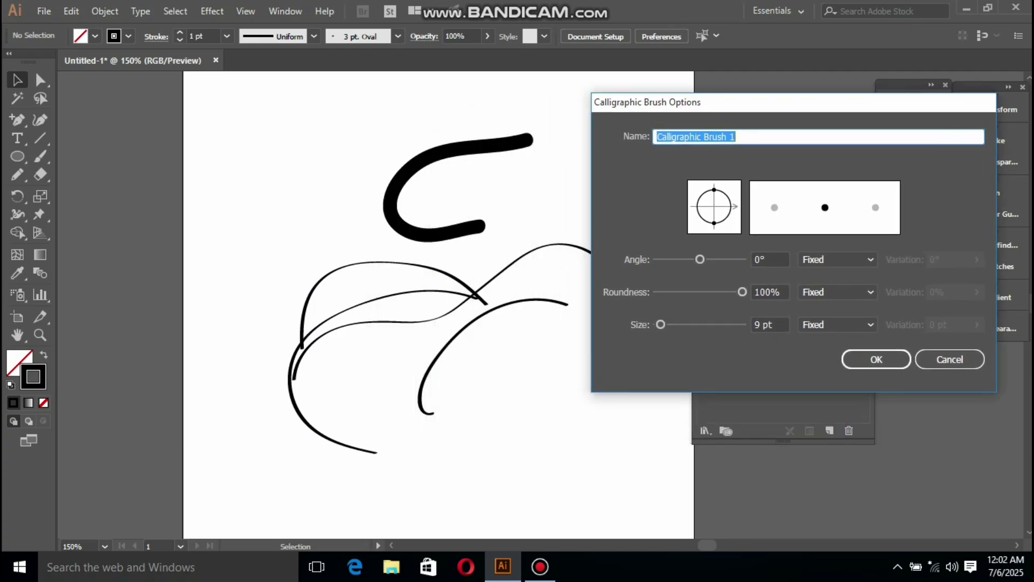
drag(733, 102, 731, 83)
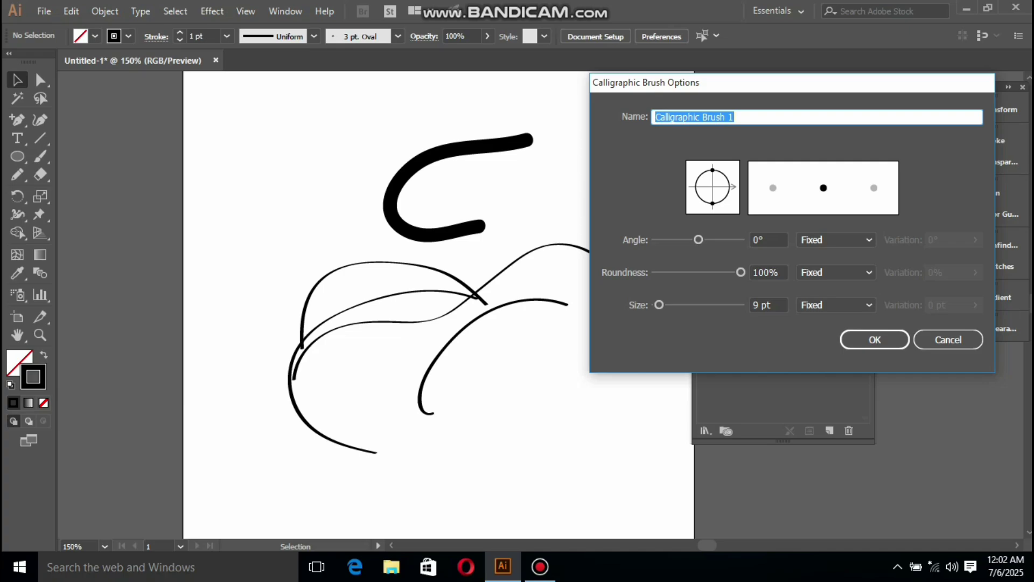
drag(741, 272, 696, 272)
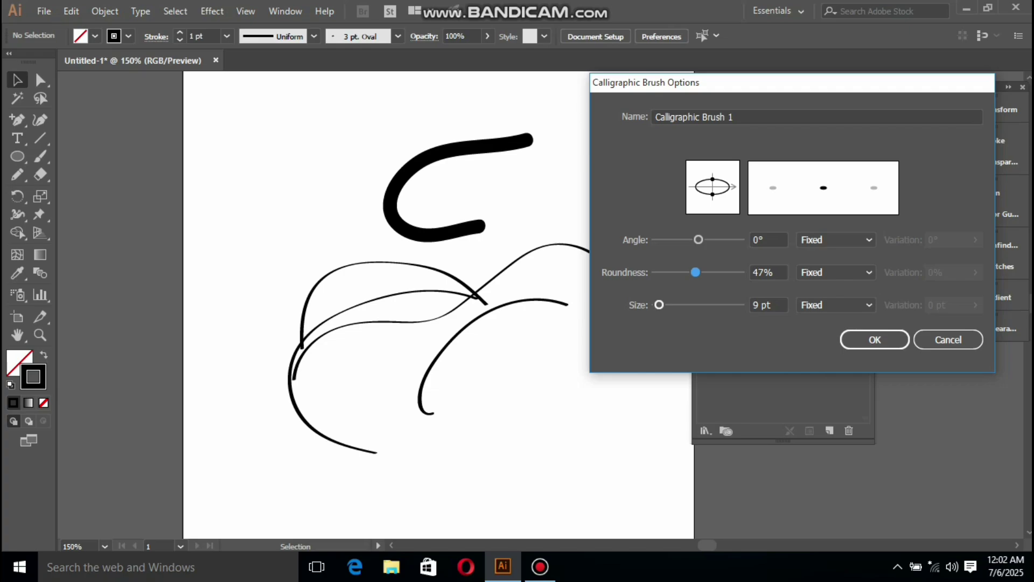
mouse_move(659, 304)
mouse_down()
mouse_move(679, 305)
mouse_move(694, 272)
mouse_move(680, 272)
mouse_up()
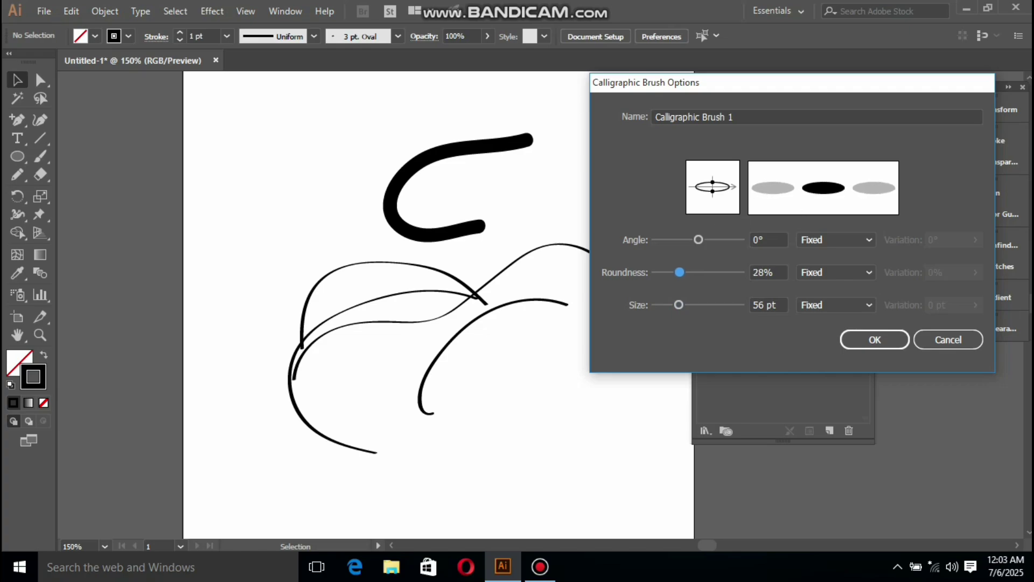
drag(698, 239, 702, 239)
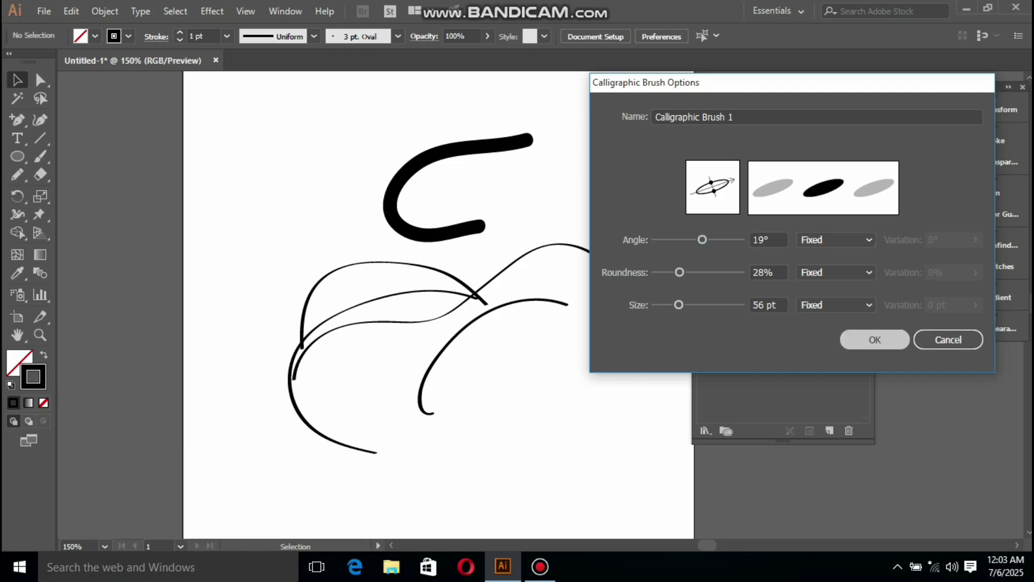
click(874, 339)
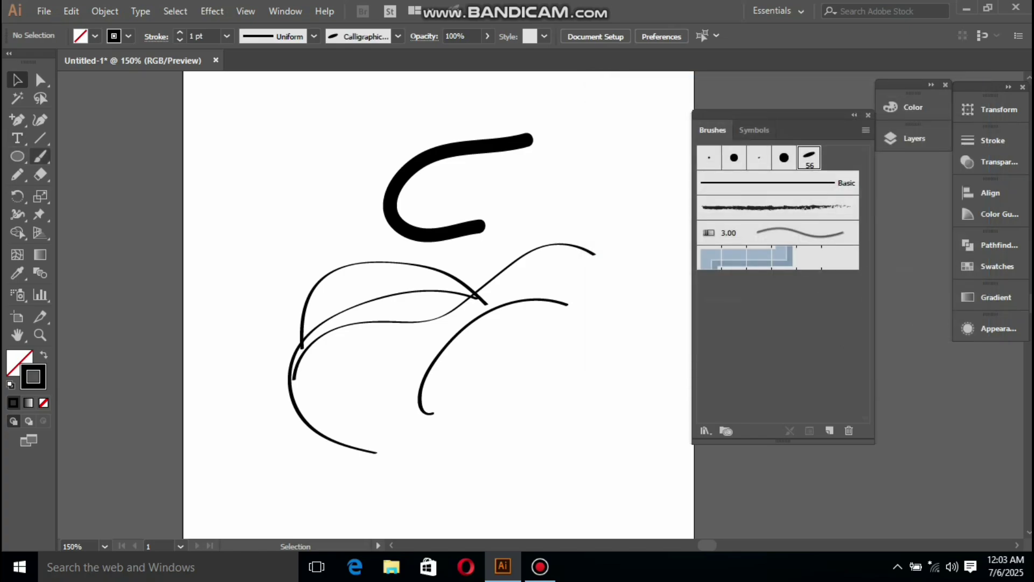
Step: Paint a thick winding stroke with the new 56 pt calligraphic brush above the thin curves, and delete all artwork from the artboard
click(40, 156)
mouse_move(274, 245)
mouse_down()
mouse_move(273, 224)
mouse_move(297, 183)
mouse_move(359, 124)
mouse_move(281, 141)
mouse_move(254, 132)
mouse_move(305, 94)
mouse_move(345, 83)
mouse_move(450, 90)
mouse_up()
key(v)
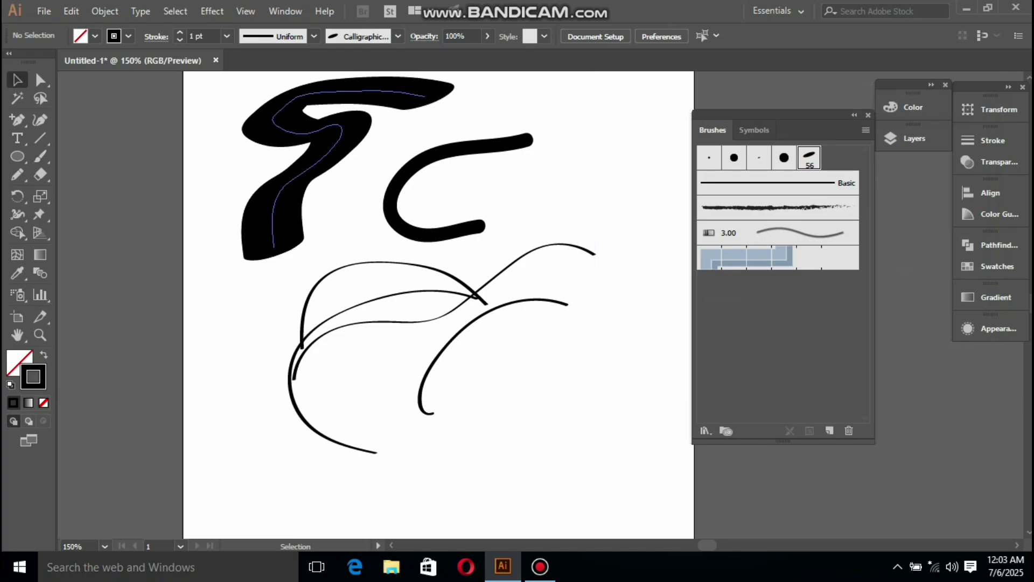
drag(231, 119, 595, 417)
key(Delete)
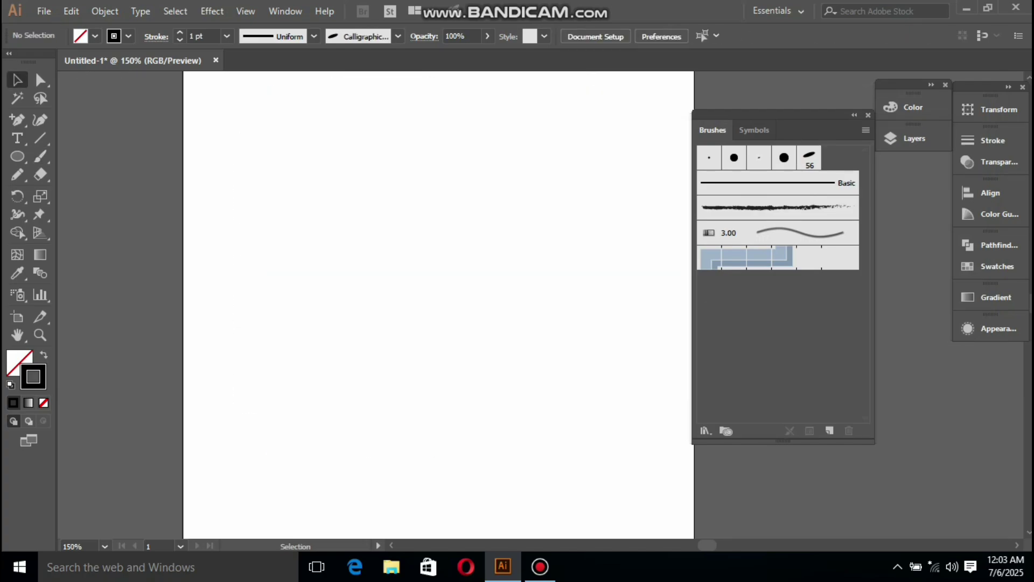
Step: Paint a large S-like stroke with the 56 pt calligraphic brush and move it up to the artboard's upper half
click(40, 157)
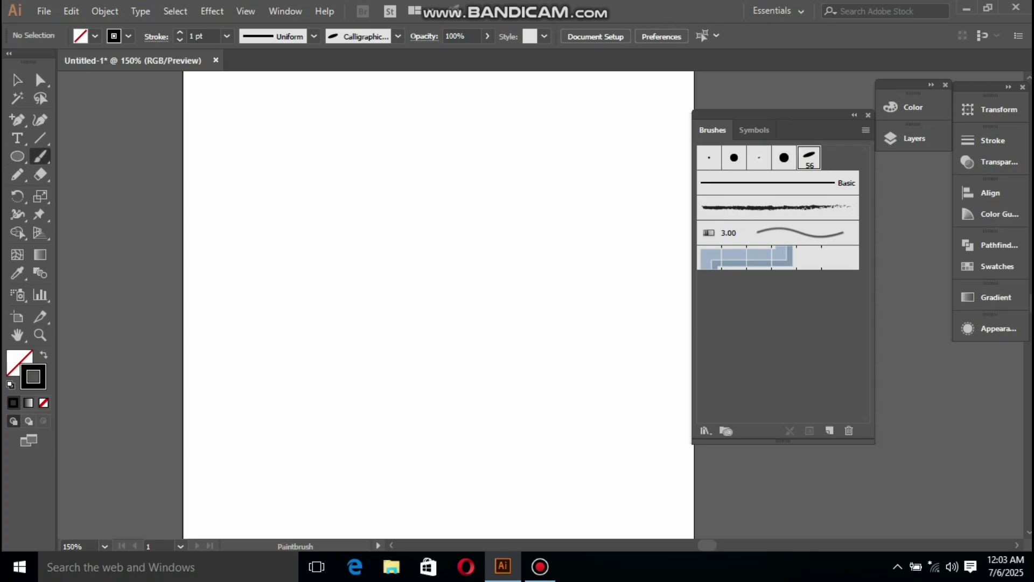
mouse_move(353, 312)
mouse_down()
mouse_move(344, 254)
mouse_move(445, 204)
mouse_move(504, 201)
mouse_move(524, 250)
mouse_move(522, 286)
mouse_move(406, 398)
mouse_move(394, 449)
mouse_move(532, 455)
mouse_move(525, 498)
mouse_up()
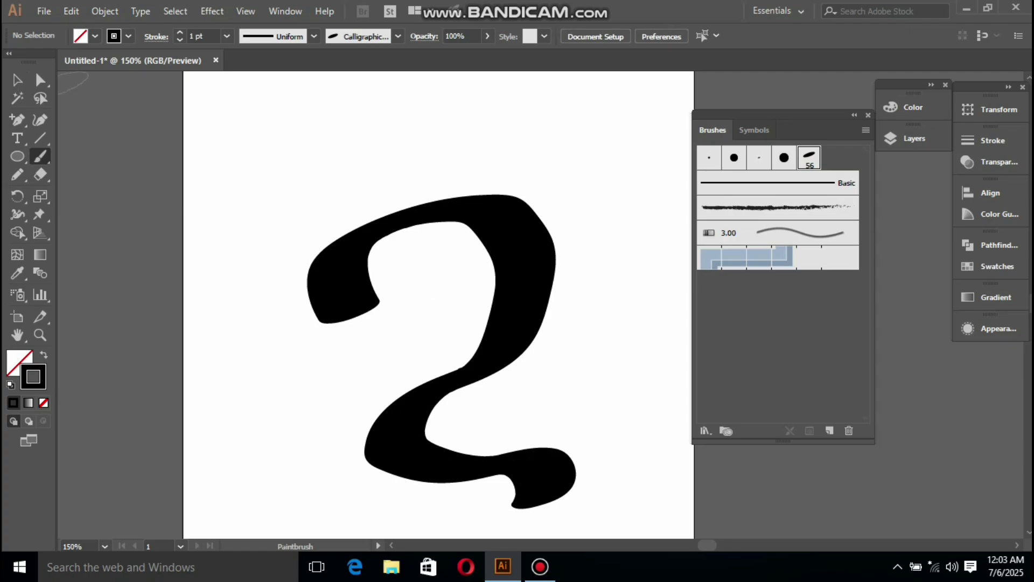
key(v)
drag(536, 302, 533, 208)
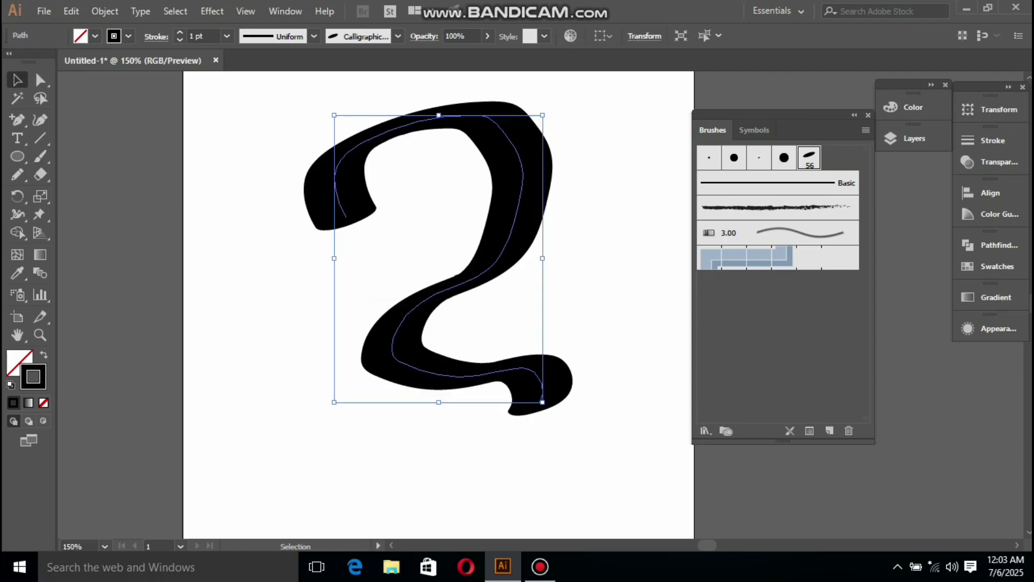
click(603, 242)
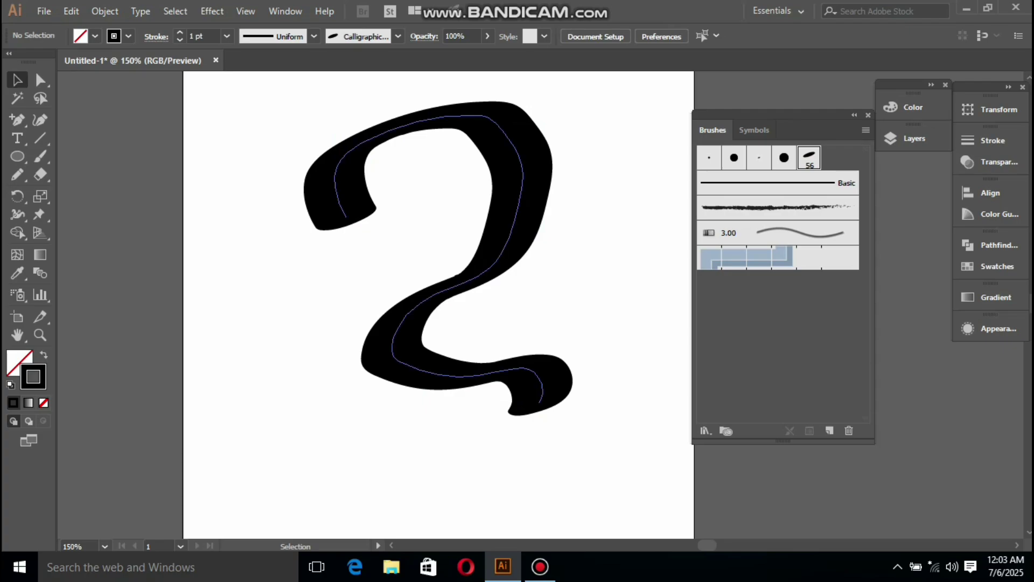
Step: Delete the large calligraphic stroke from the artboard
key(ctrl+a)
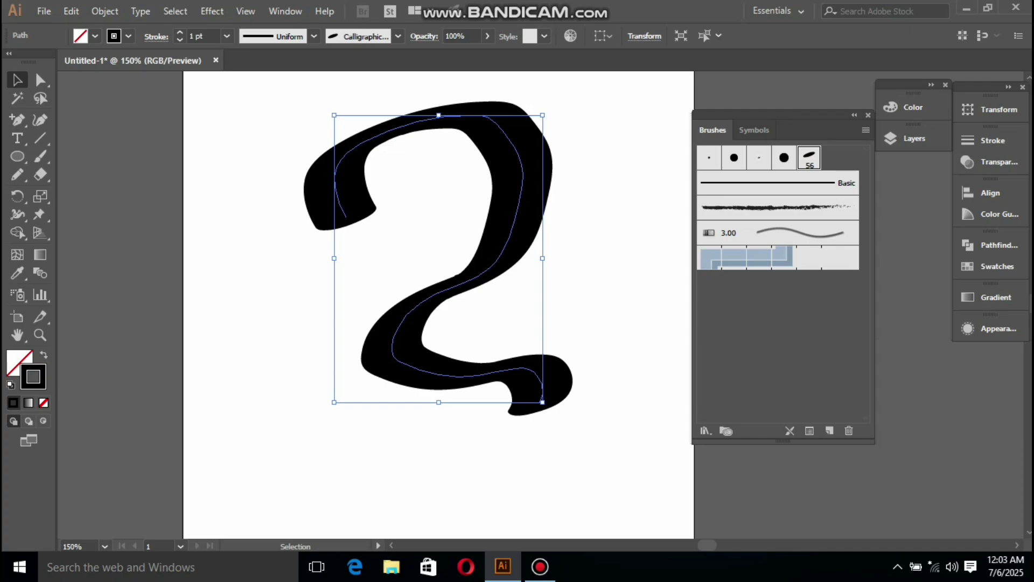
key(Delete)
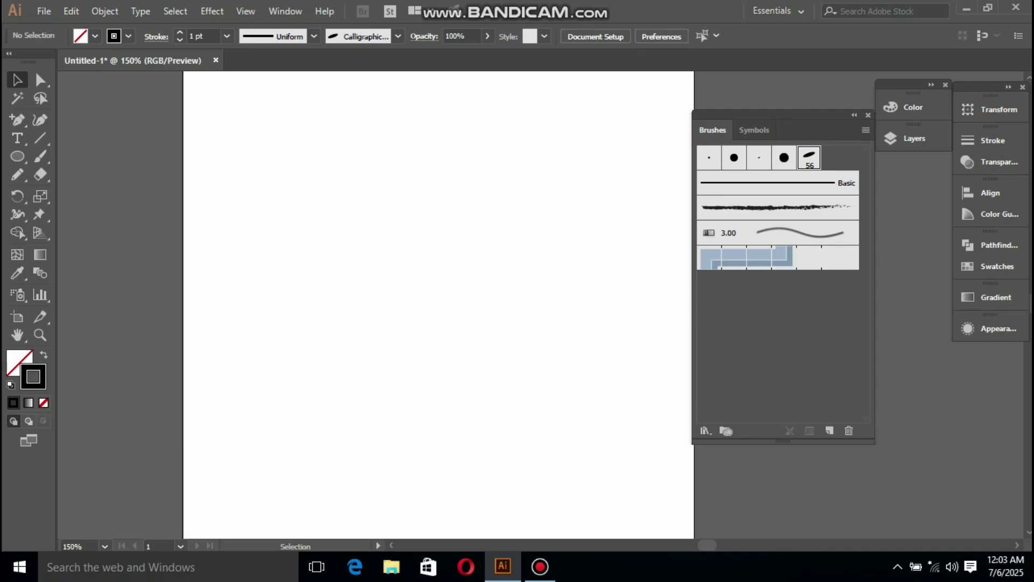
click(830, 430)
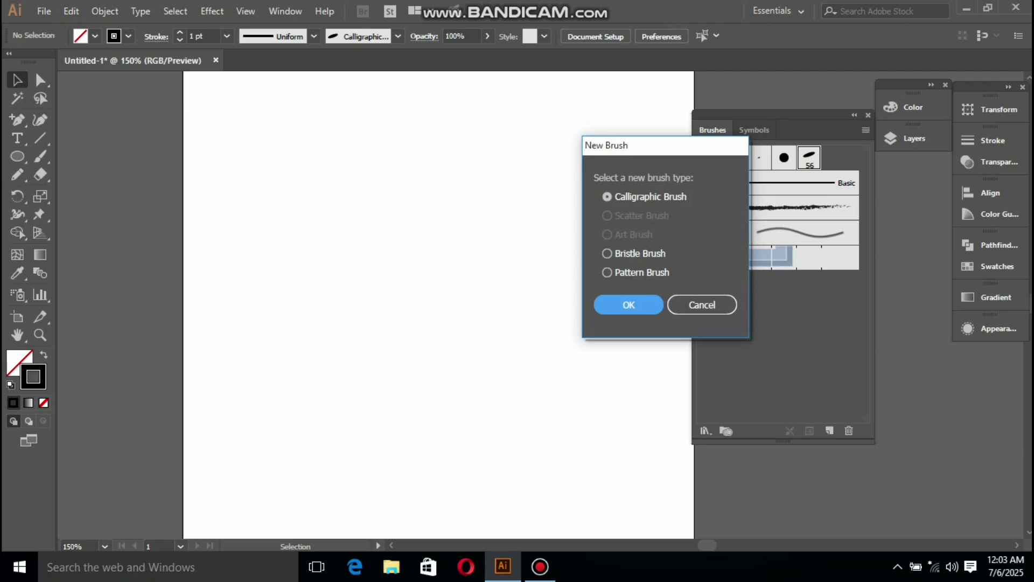
mouse_move(666, 145)
mouse_down()
mouse_move(626, 135)
mouse_move(555, 149)
mouse_up()
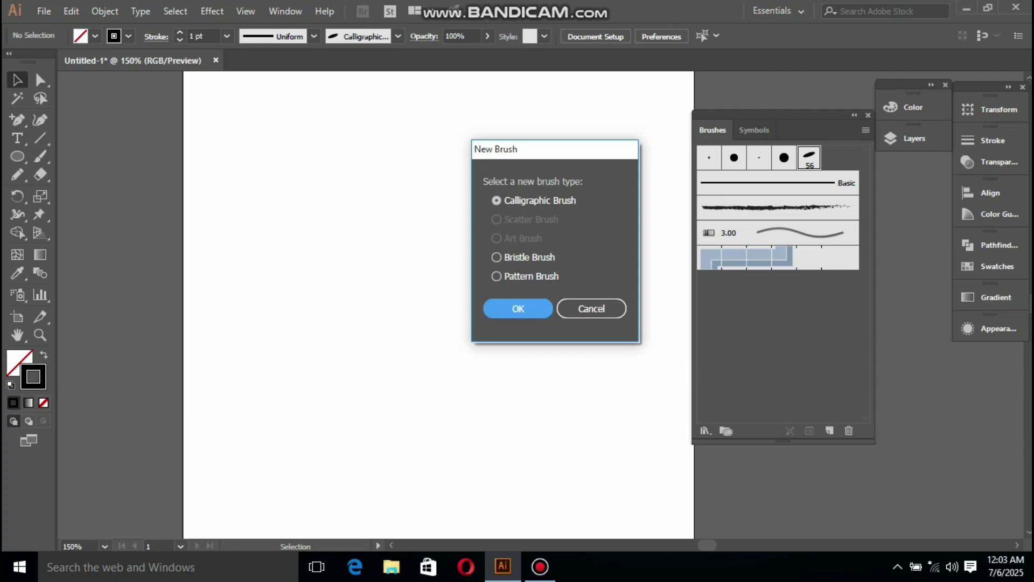
drag(555, 149, 592, 126)
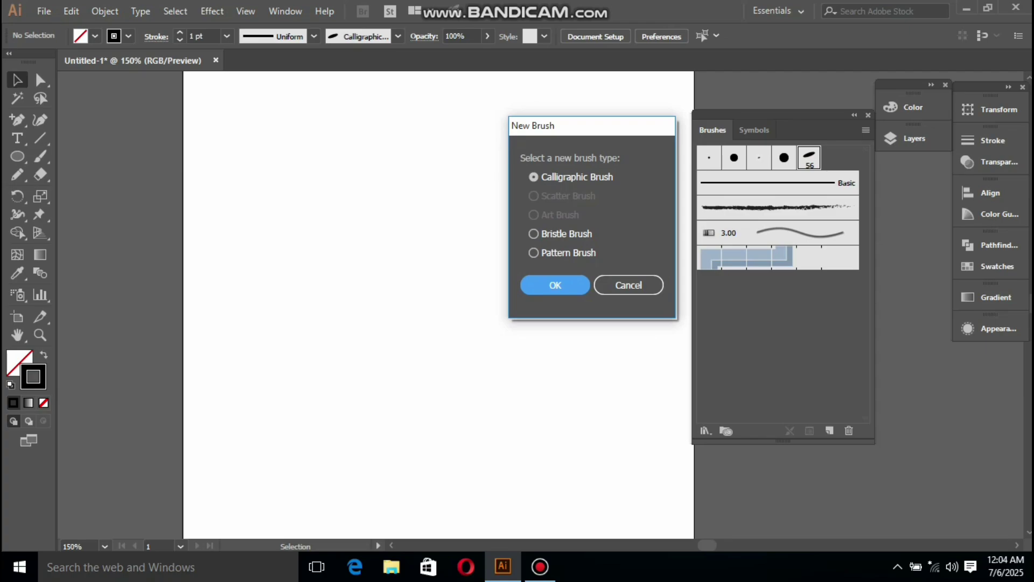
mouse_move(592, 125)
mouse_down()
mouse_move(632, 137)
mouse_move(556, 122)
mouse_up()
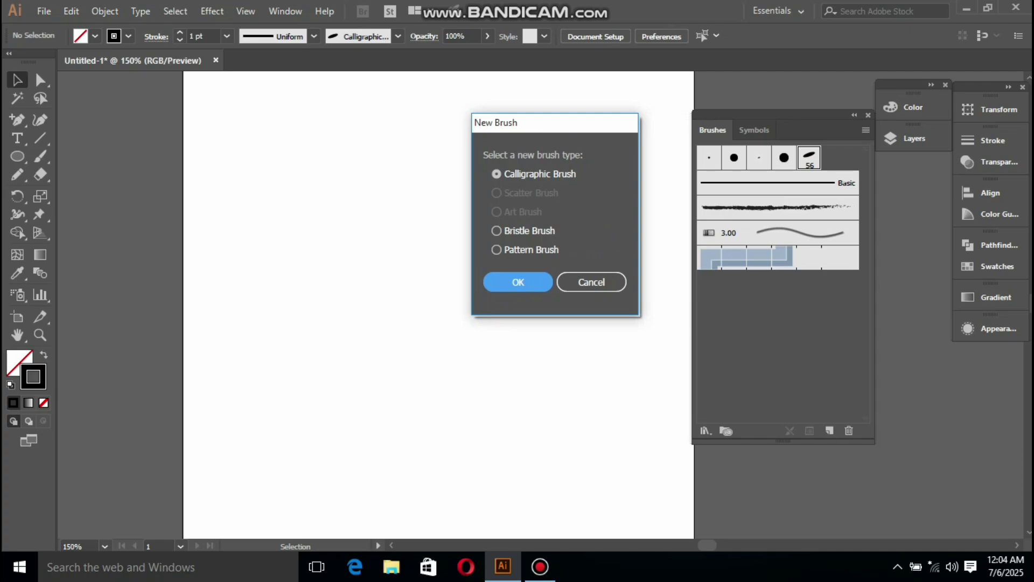
drag(556, 123, 591, 110)
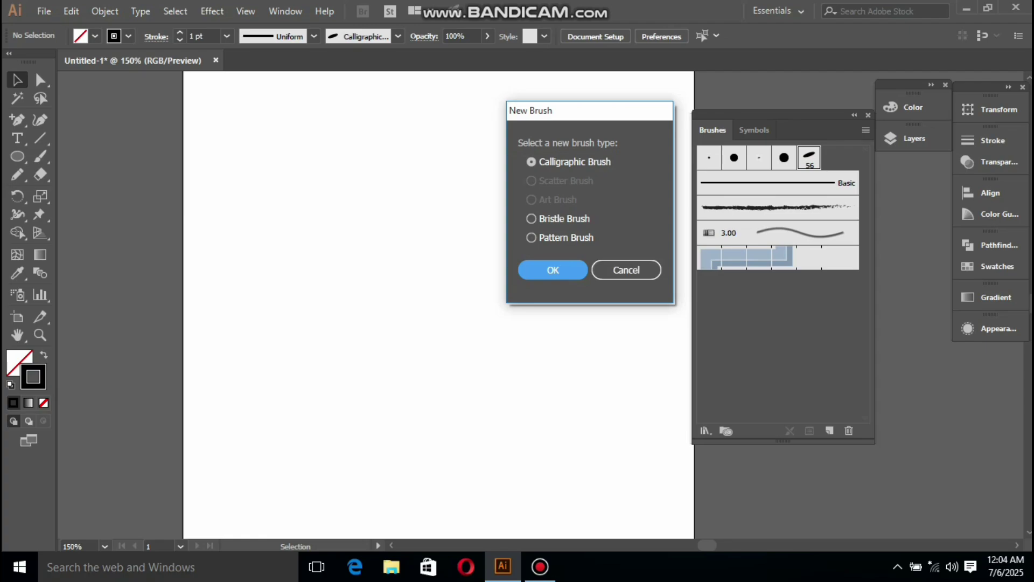
click(626, 269)
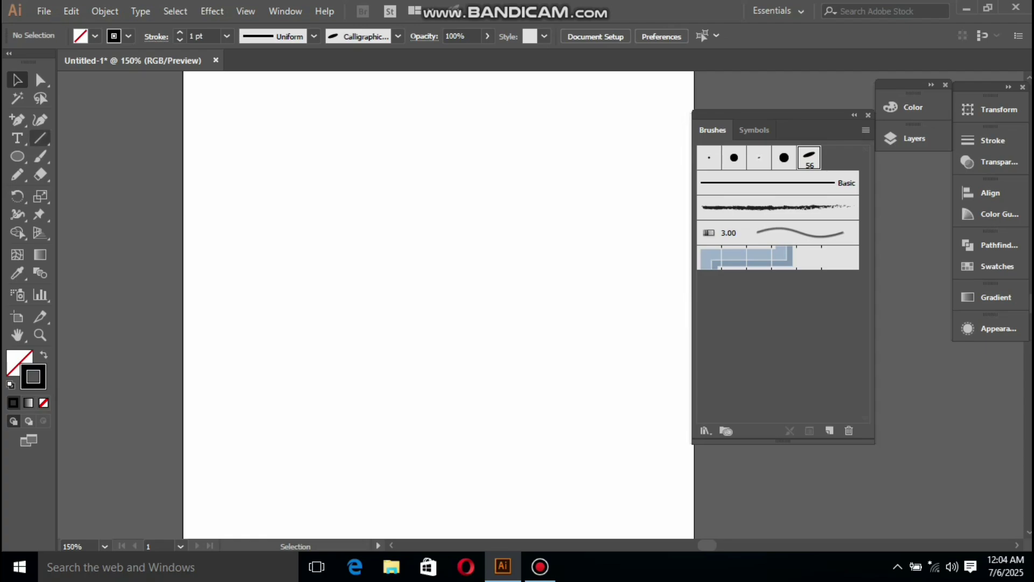
Step: Draw an upright six-pointed star in the upper middle of the artboard
click(17, 156)
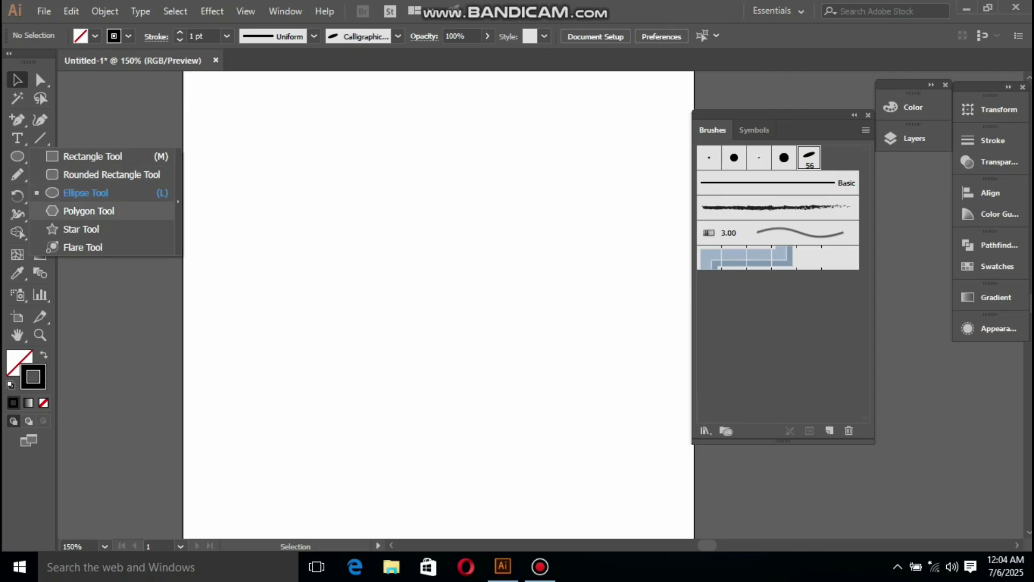
click(81, 229)
drag(397, 209, 449, 235)
key(Up)
key(Up)
key(Up)
key(Up)
key(Up)
key(Up)
key(Up)
key(Up)
key(Down)
key(Down)
key(Down)
key(Down)
key(Down)
key(Down)
key(Down)
key(Down)
key(Down)
key(Down)
key(Down)
key(Down)
key(Down)
key(Down)
key(shift)
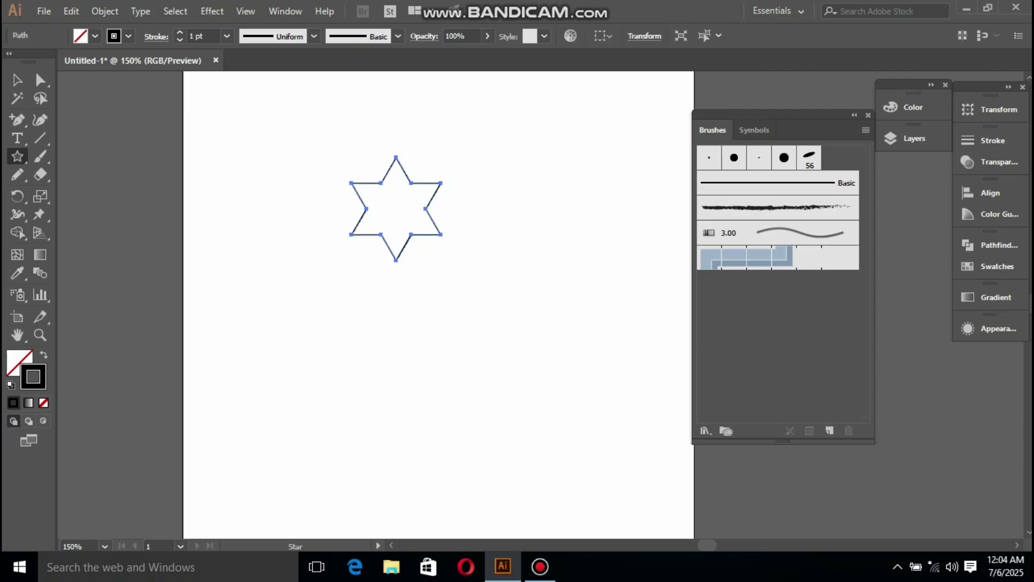
key(ctrl)
Step: Move the star slightly to the right and down on the artboard
click(18, 80)
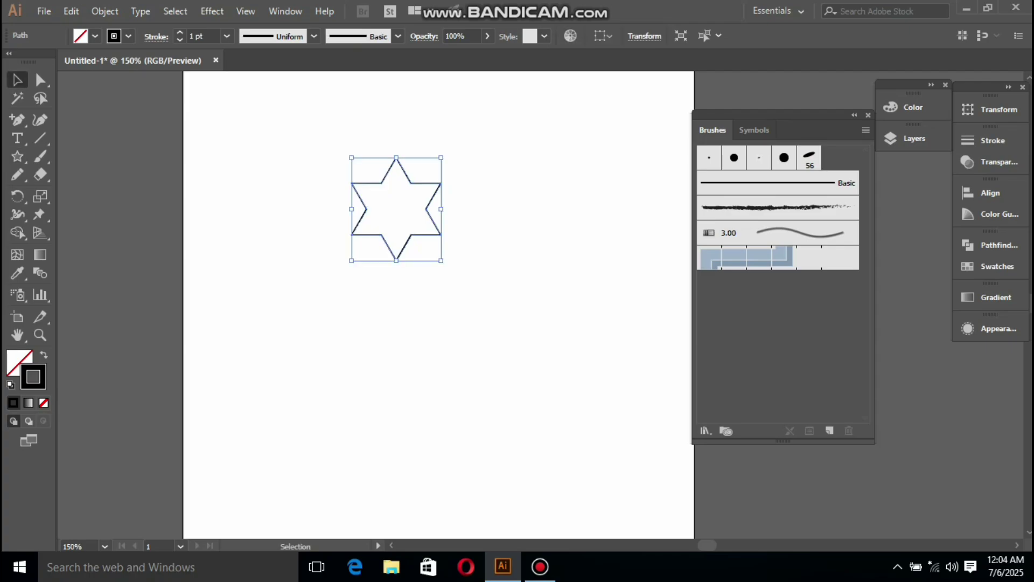
click(301, 291)
drag(407, 241, 451, 250)
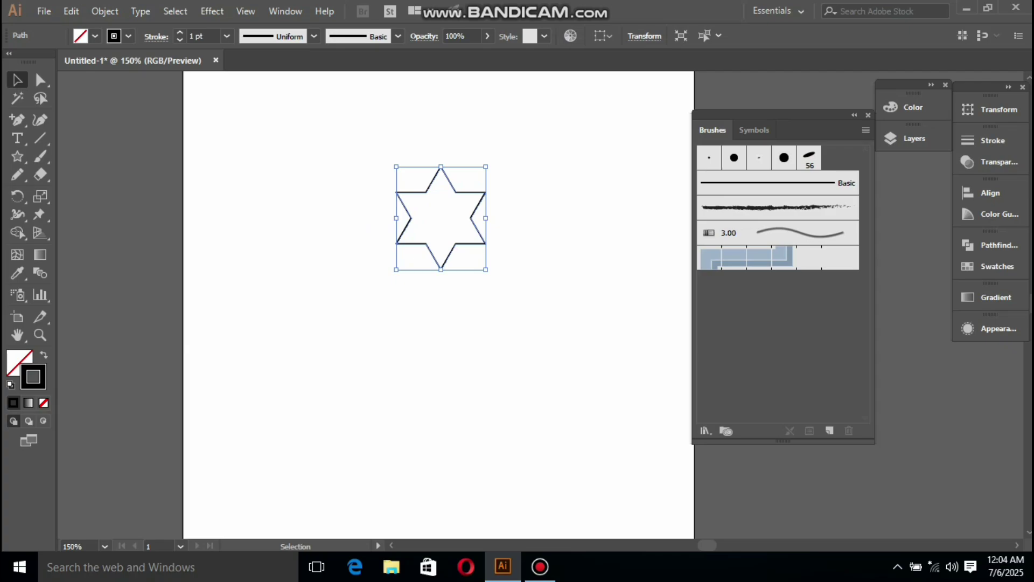
Step: Create a scatter brush from the star, keeping the default name and options
drag(386, 139, 522, 260)
drag(455, 244, 711, 237)
drag(582, 111, 550, 102)
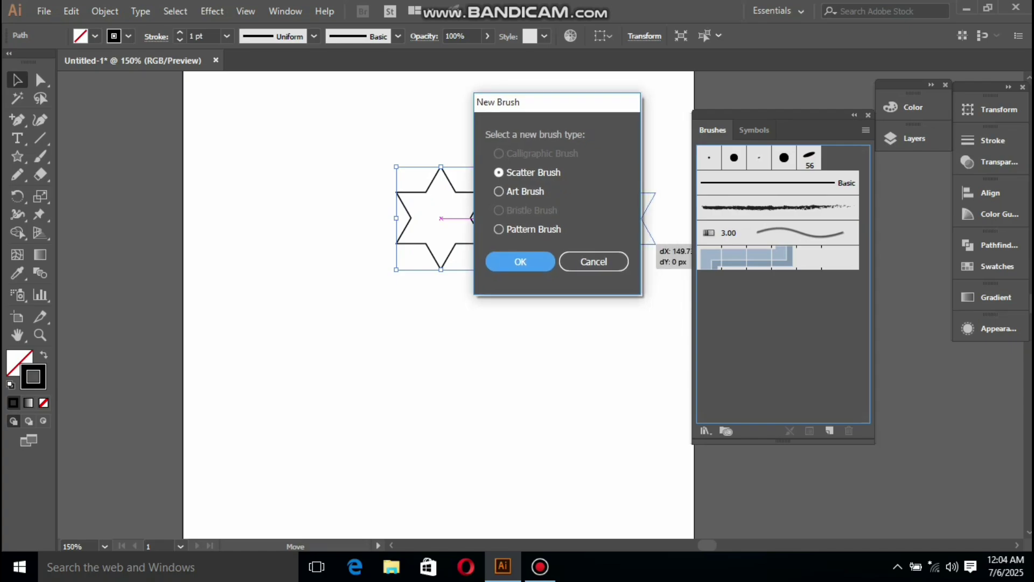
click(520, 262)
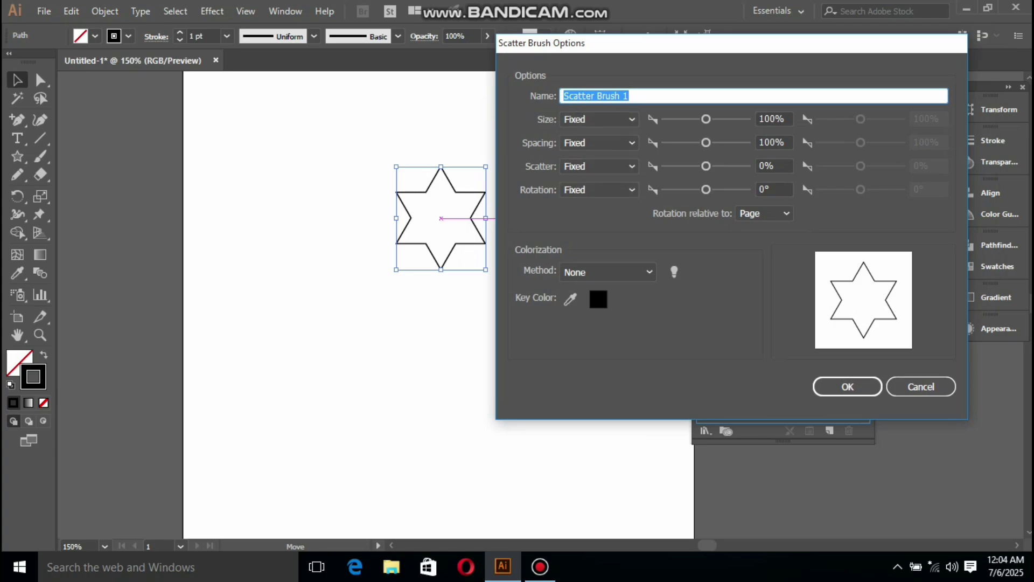
key(Return)
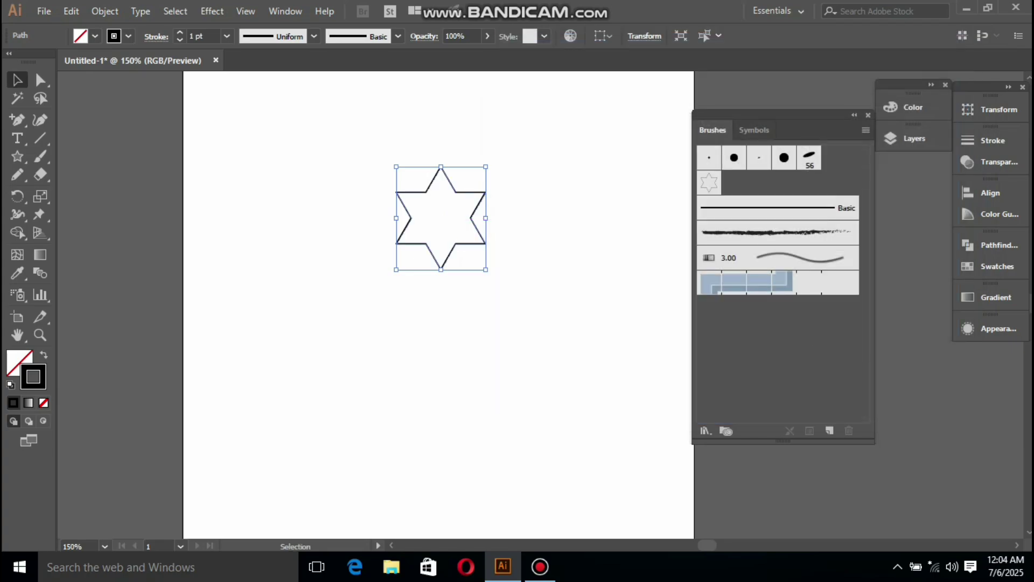
Step: Delete the original star from the artboard
key(ctrl+shift+a)
drag(342, 146, 585, 351)
key(Delete)
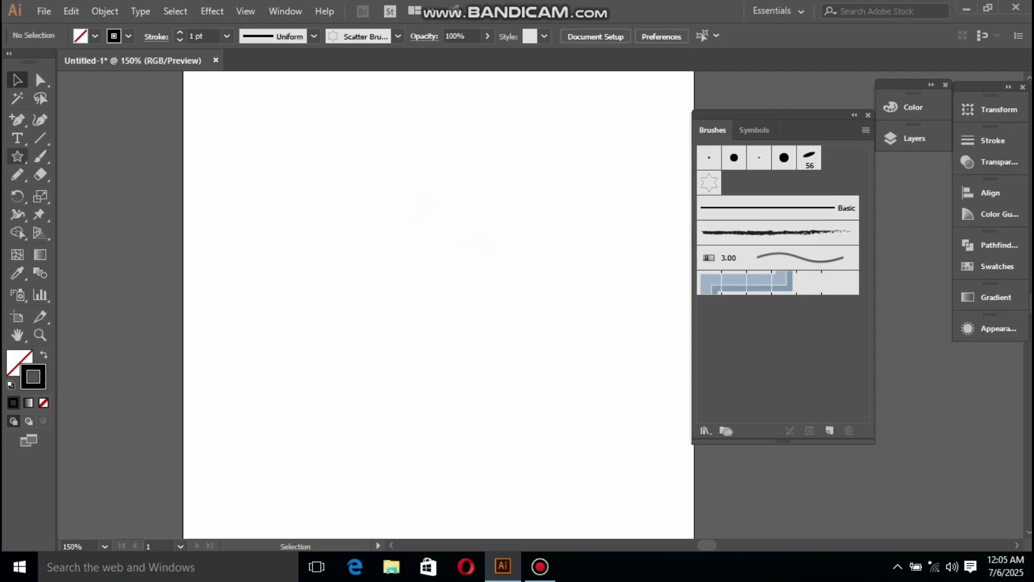
Step: Paint a curved stroke with the star scatter brush from the artboard's lower left up to its upper right
key(b)
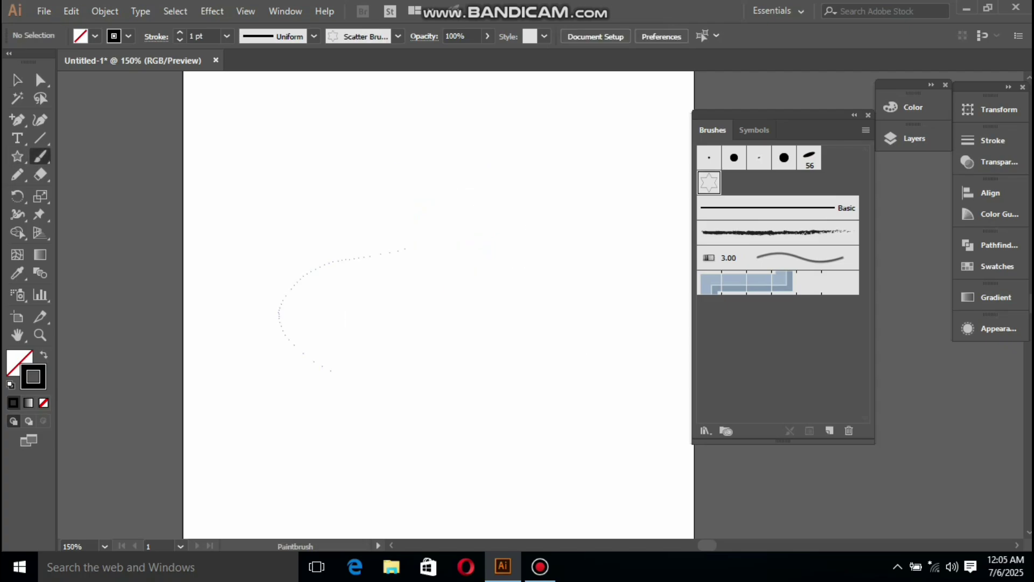
drag(451, 185, 511, 168)
drag(560, 123, 561, 122)
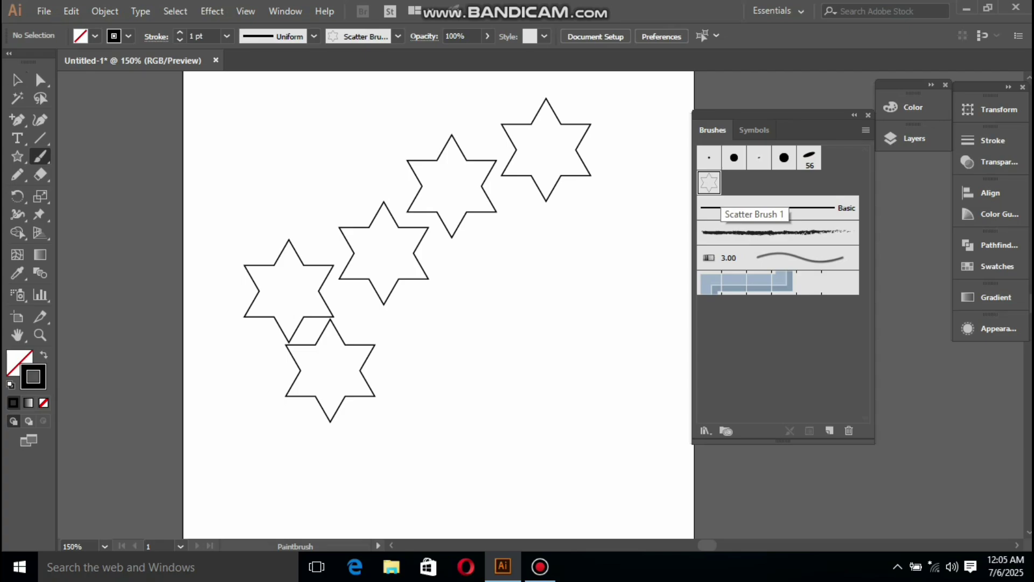
Step: Open the star scatter brush's options and set its size, spacing, scatter and rotation variation to Random
double_click(708, 183)
drag(619, 43, 720, 44)
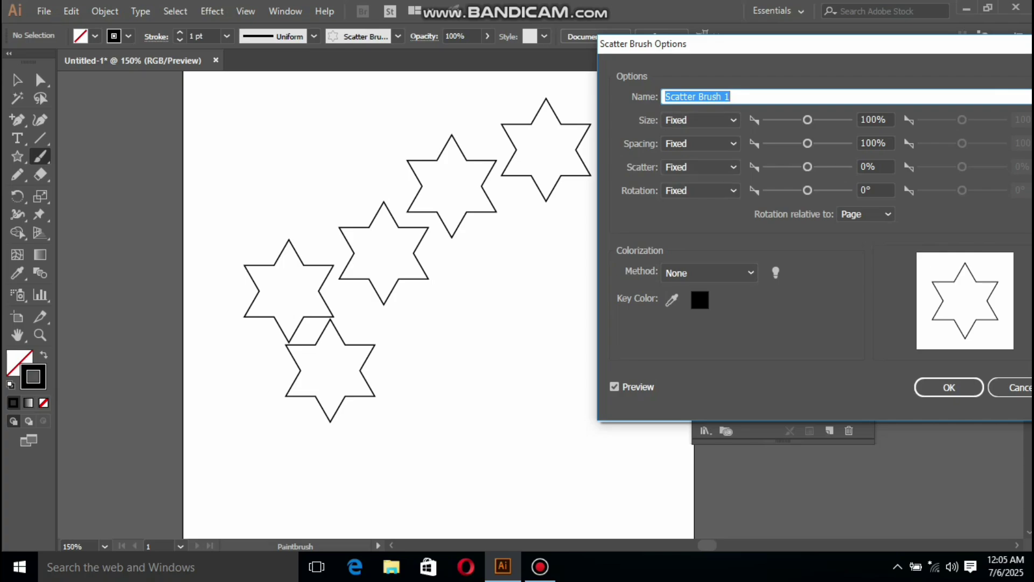
drag(754, 44, 736, 46)
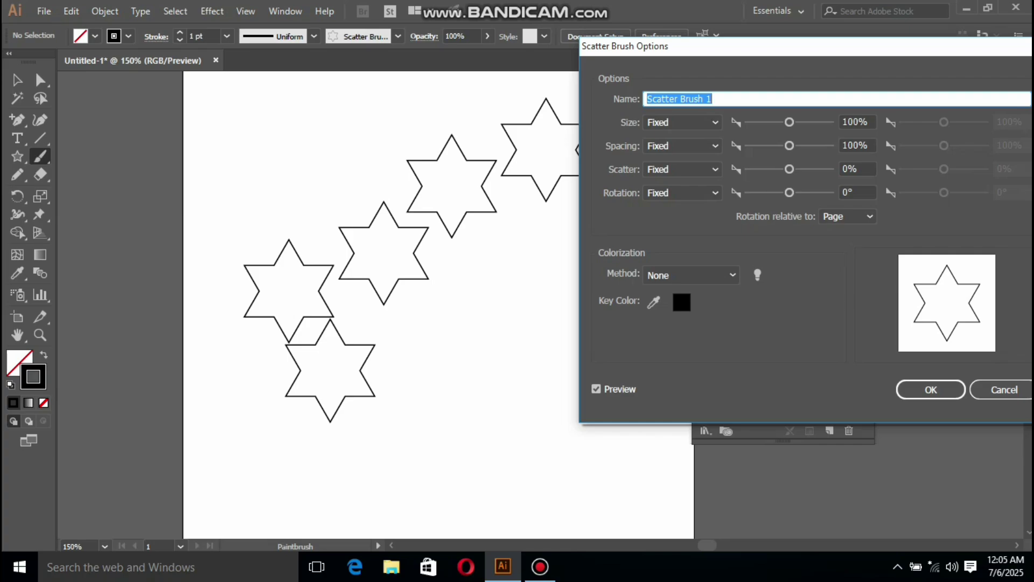
click(682, 122)
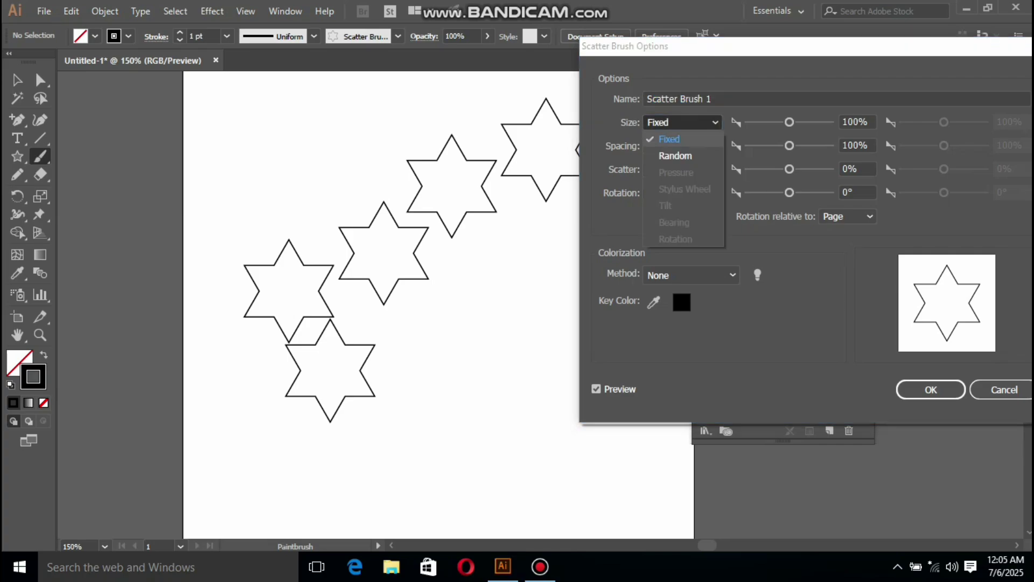
click(673, 155)
click(682, 145)
click(673, 179)
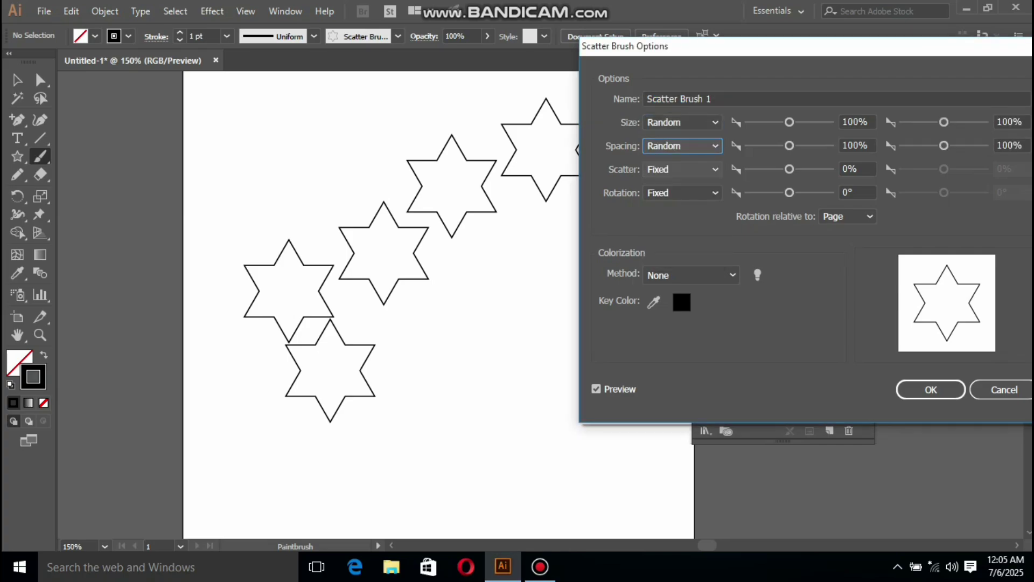
click(681, 169)
click(673, 202)
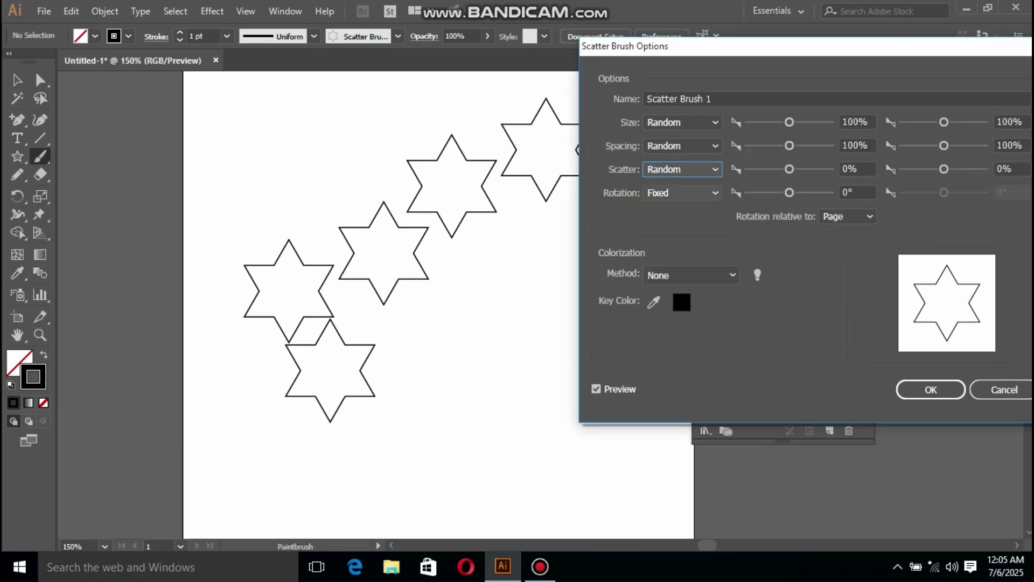
click(682, 193)
click(675, 226)
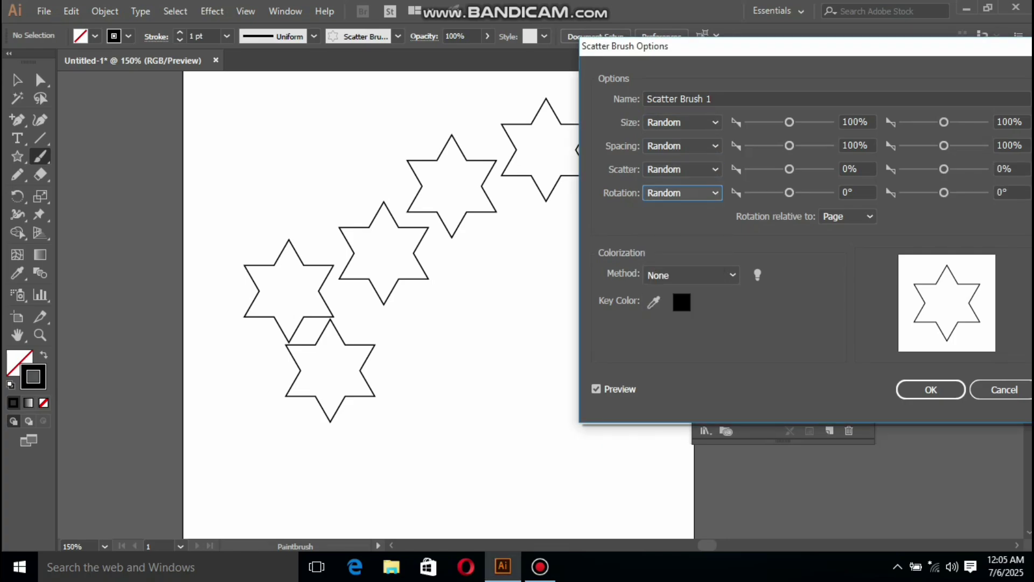
Step: Switch the brush's size variation to Fixed and back to Random
click(681, 122)
click(668, 139)
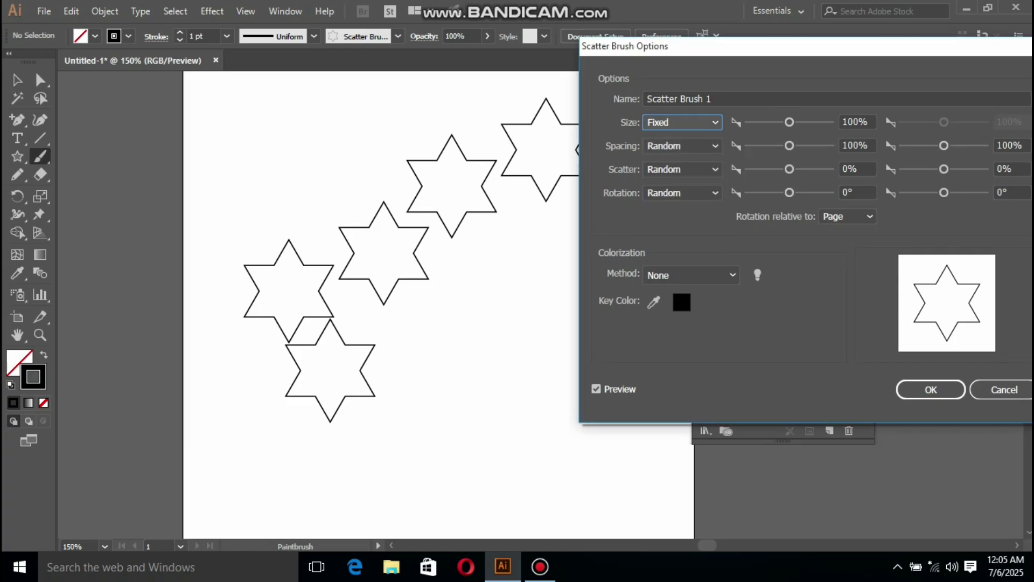
mouse_move(754, 46)
mouse_down()
mouse_move(612, 56)
mouse_move(699, 55)
mouse_up()
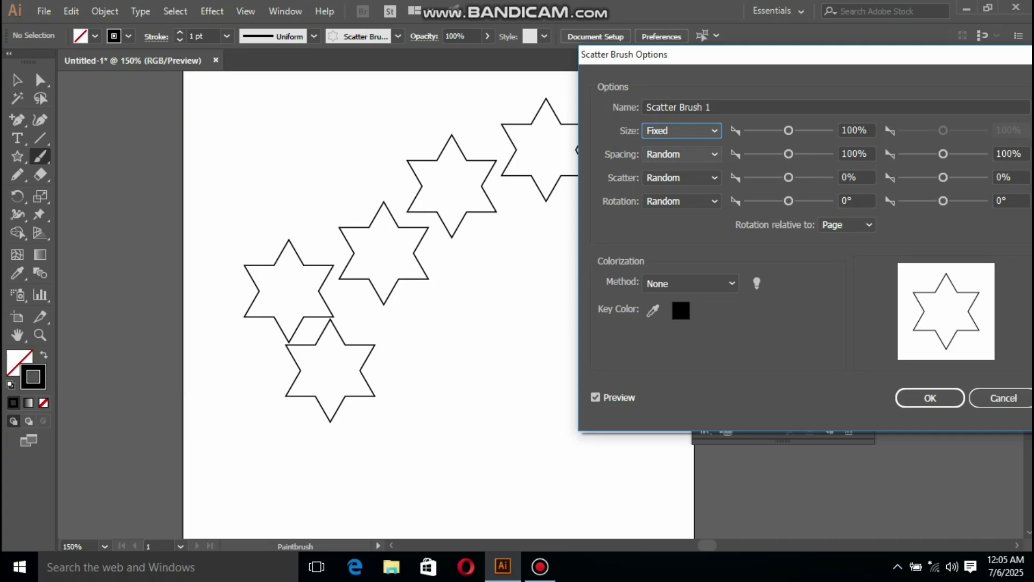
click(682, 130)
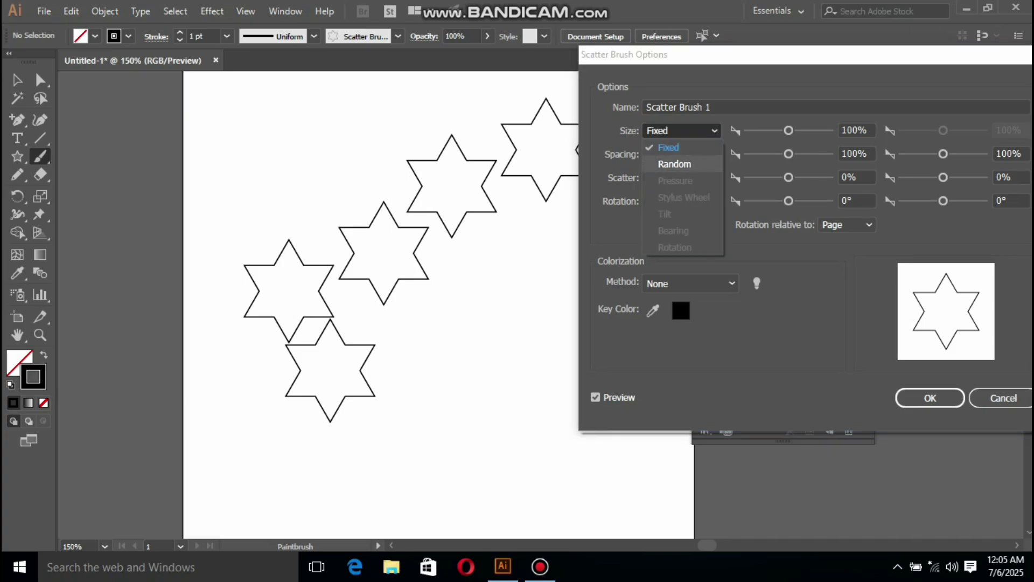
click(674, 164)
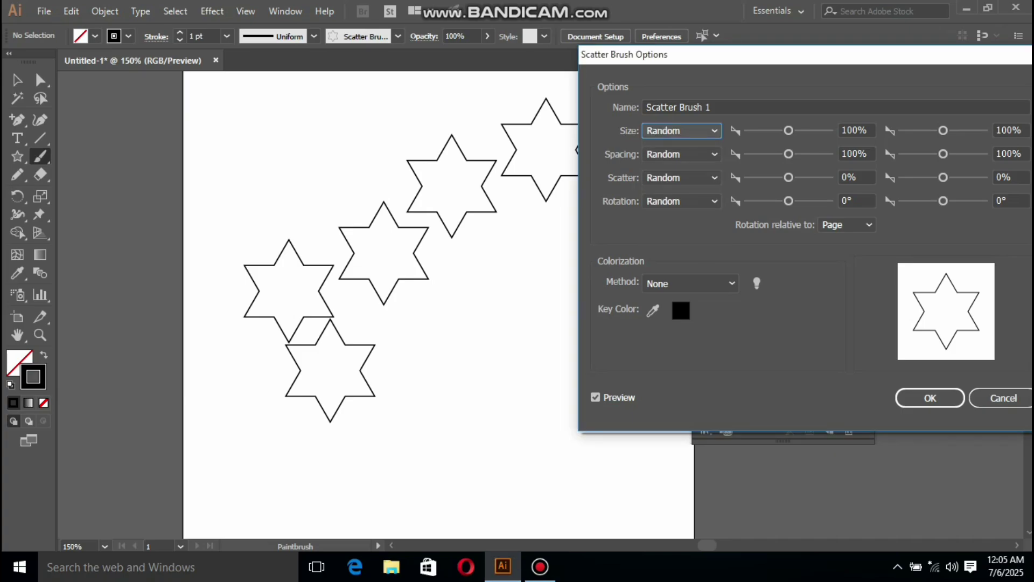
Step: Try different random size limits for the star brush, ending with 76% and 73%
mouse_move(700, 54)
mouse_down()
mouse_move(635, 55)
mouse_move(685, 76)
mouse_move(689, 58)
mouse_move(637, 125)
mouse_move(511, 128)
mouse_move(410, 148)
mouse_move(691, 79)
mouse_move(740, 103)
mouse_up()
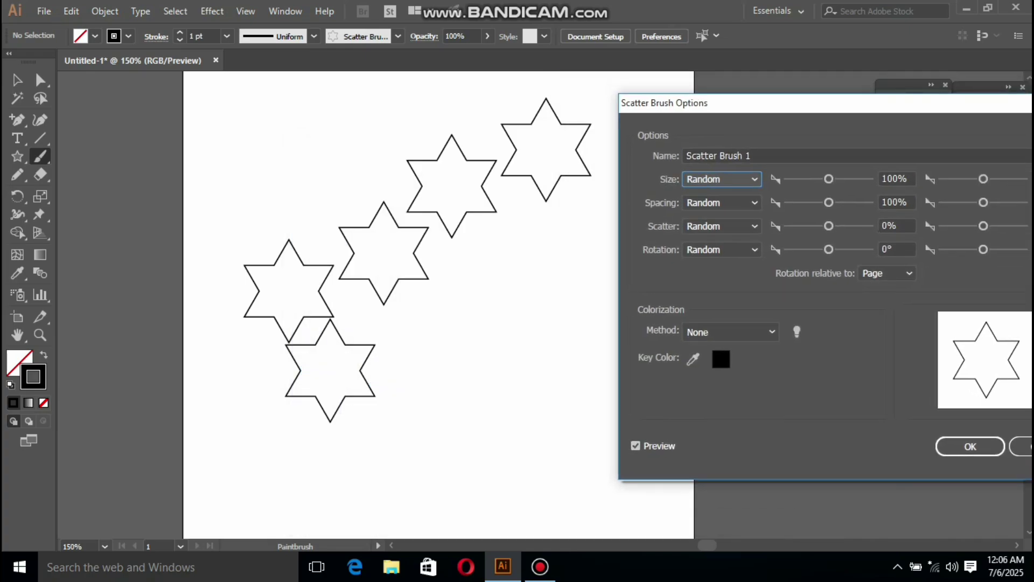
drag(829, 178, 807, 178)
drag(797, 103, 750, 104)
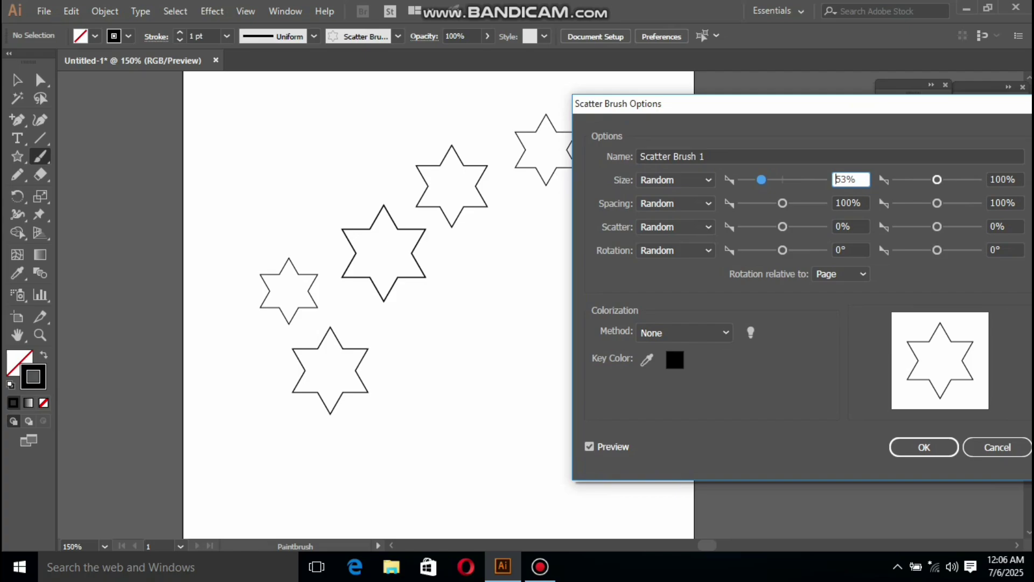
mouse_move(937, 180)
mouse_down()
mouse_move(914, 180)
mouse_move(930, 180)
mouse_up()
key(shift+Up)
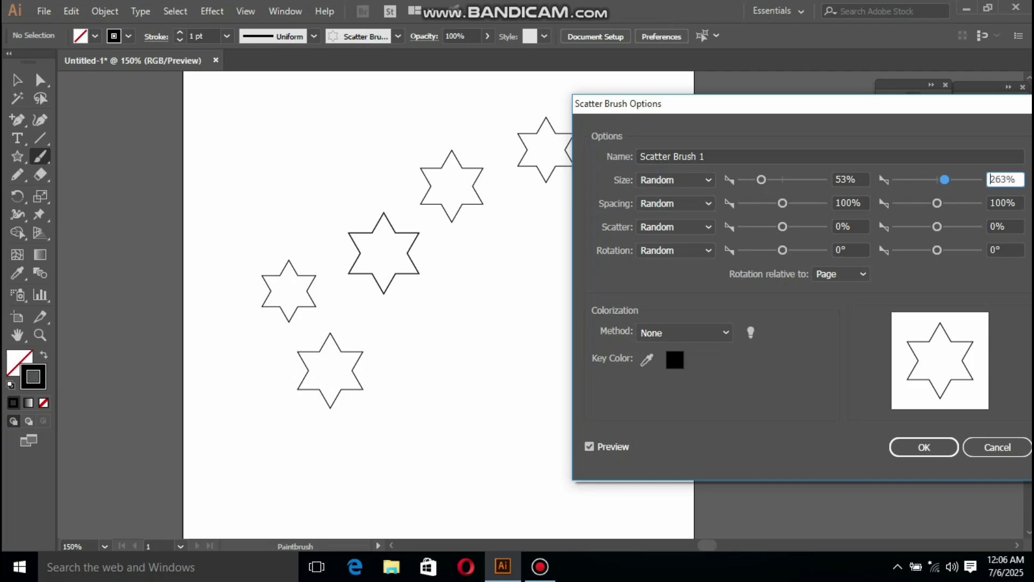
key(shift+End)
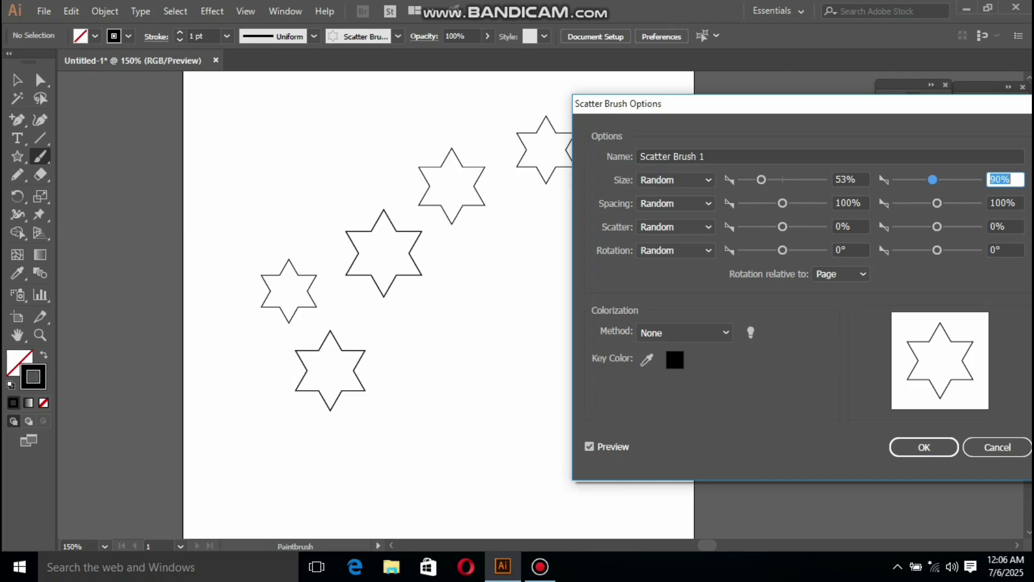
text(73)
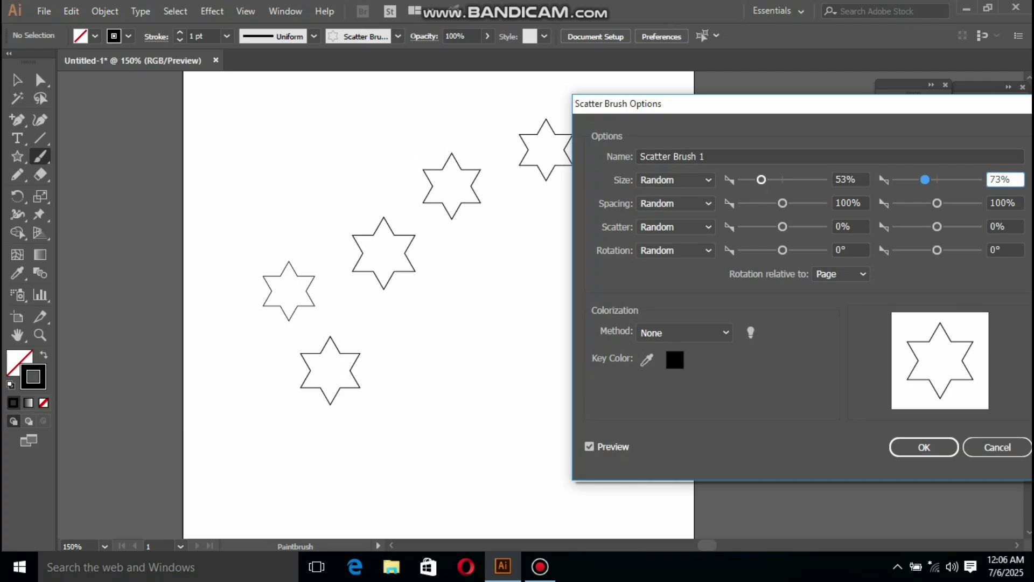
drag(761, 180, 772, 180)
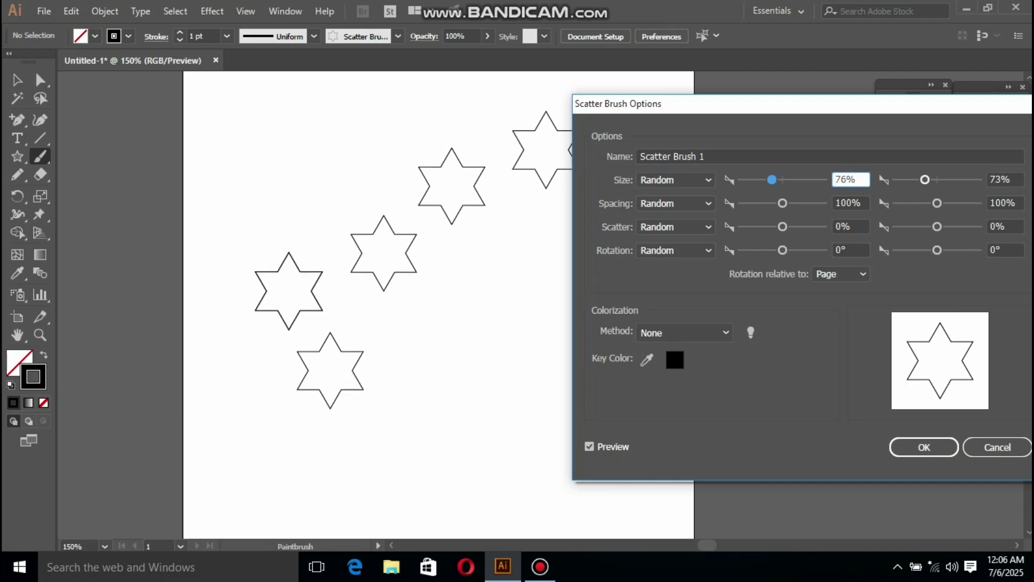
Step: Set the star brush's random spacing limits to 94% and 73%
mouse_move(764, 104)
mouse_down()
mouse_move(772, 145)
mouse_move(760, 107)
mouse_move(772, 96)
mouse_up()
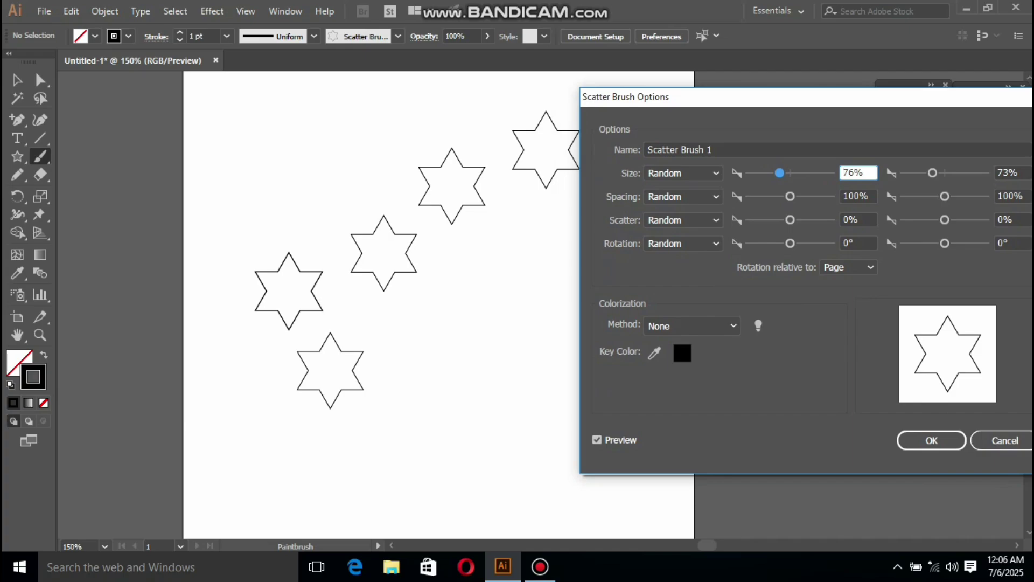
drag(790, 197, 787, 196)
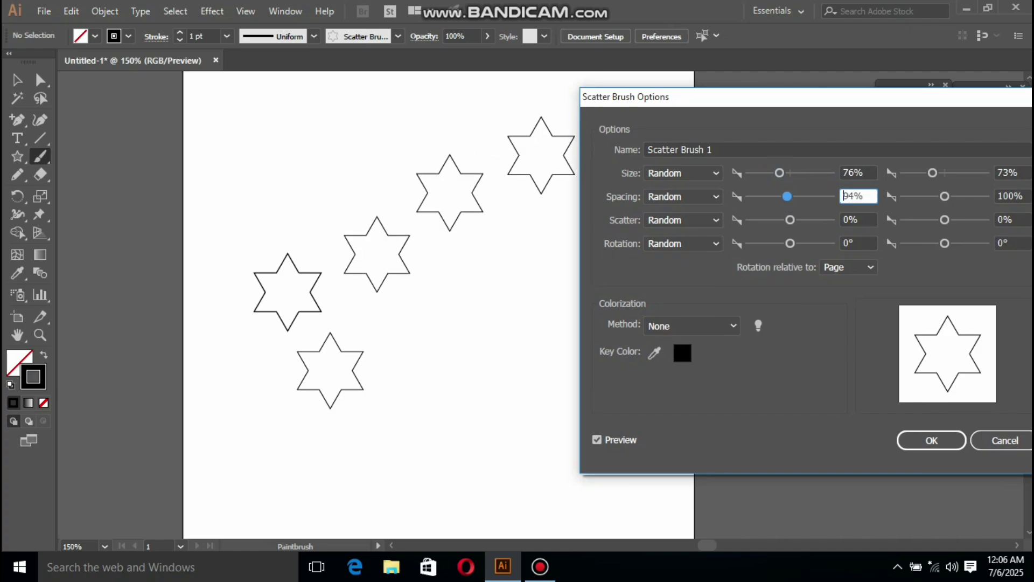
drag(944, 196, 946, 196)
mouse_move(944, 196)
mouse_down()
mouse_move(923, 196)
mouse_move(932, 196)
mouse_up()
Step: Set the random size limits to 21% and 35%, and apply the brush changes to the existing strokes
drag(779, 173, 755, 173)
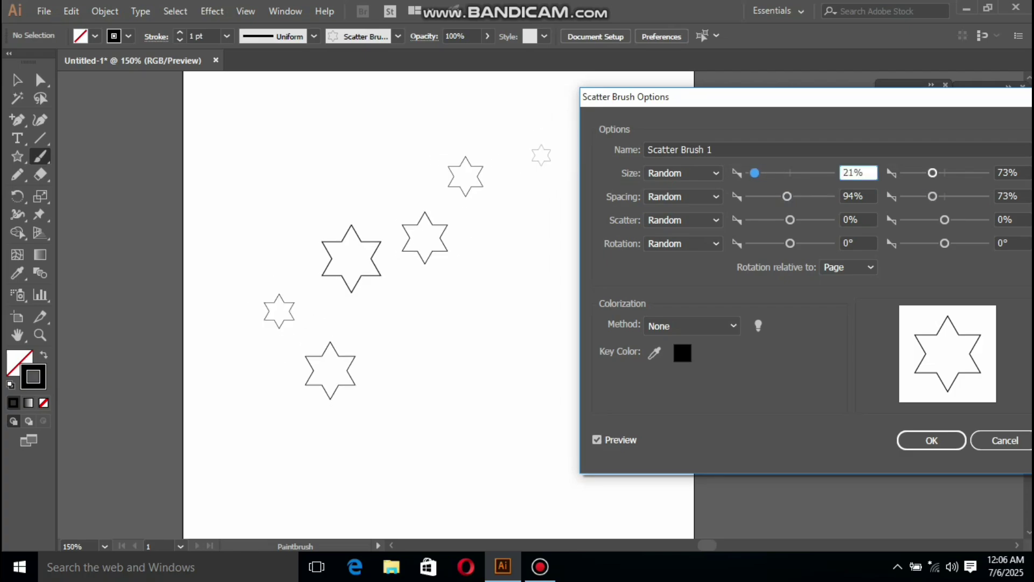
drag(932, 173, 915, 173)
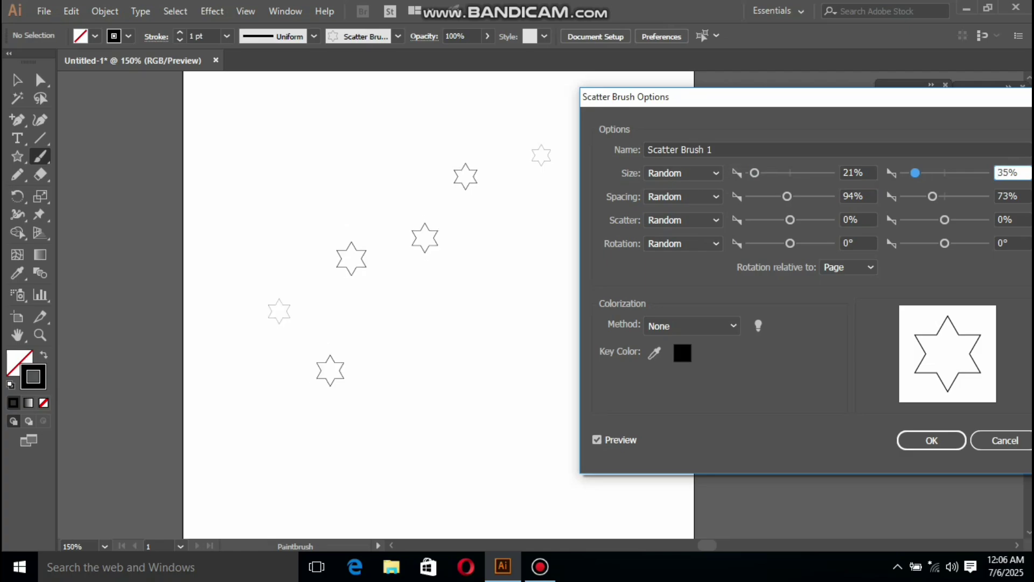
drag(851, 97, 880, 79)
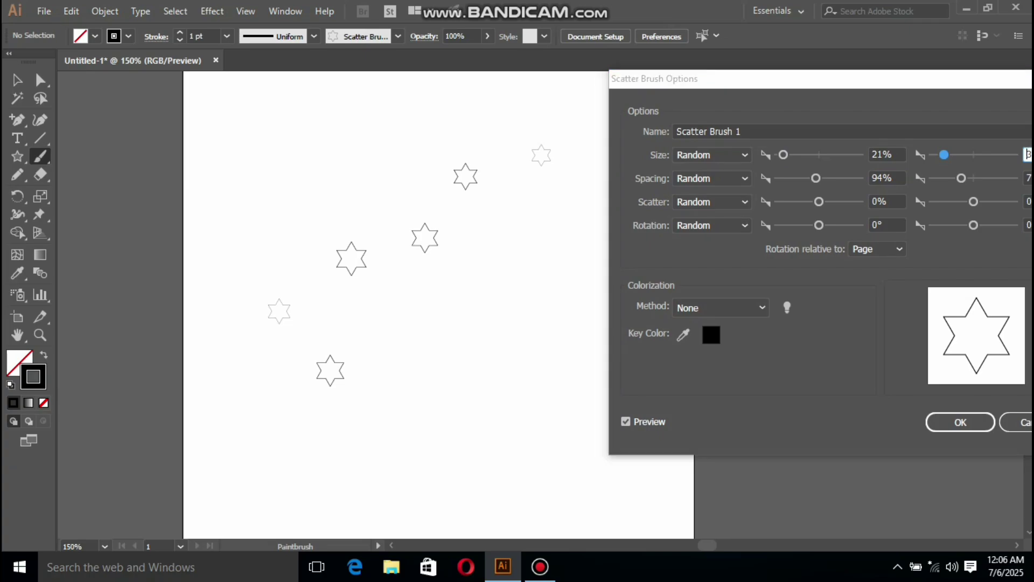
click(960, 422)
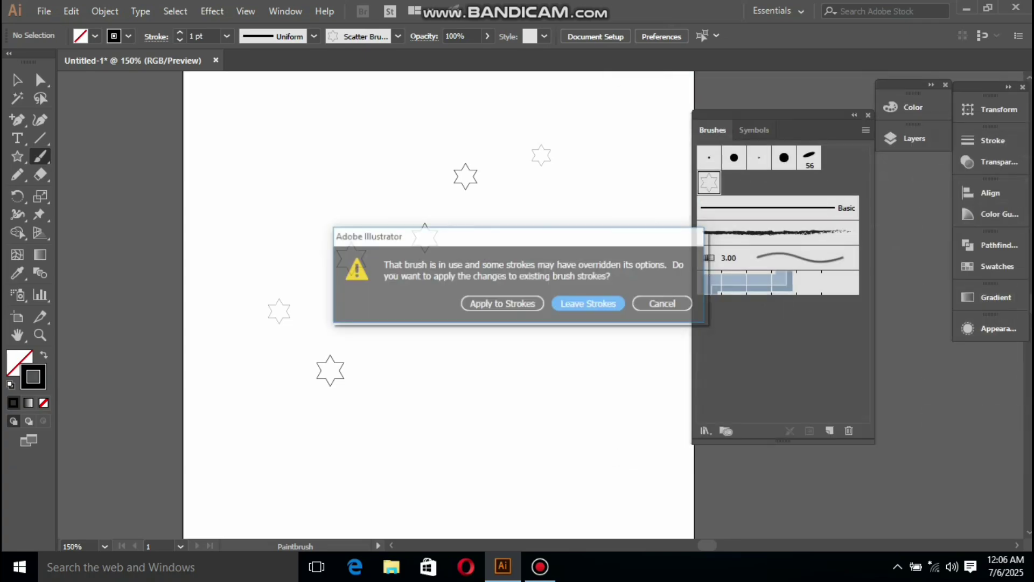
click(502, 305)
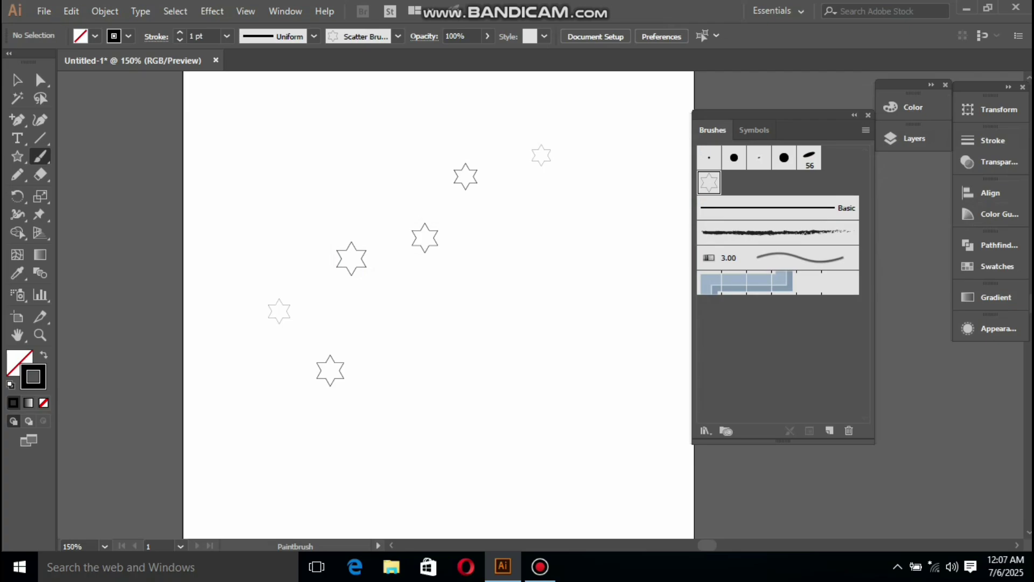
Step: Reopen the star scatter brush's options and set its random scatter limits to 74% and 18%
click(40, 335)
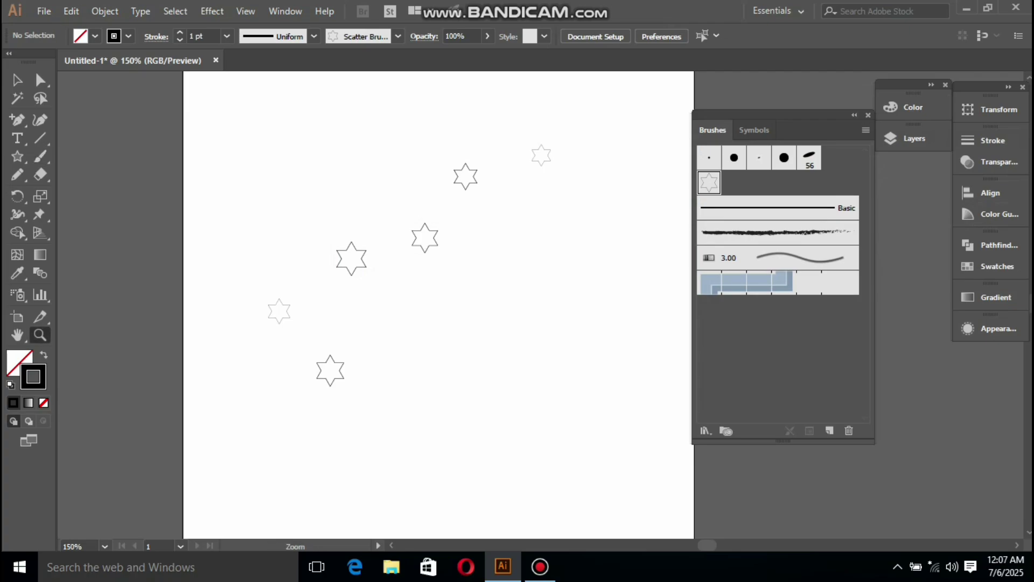
key(ctrl+minus)
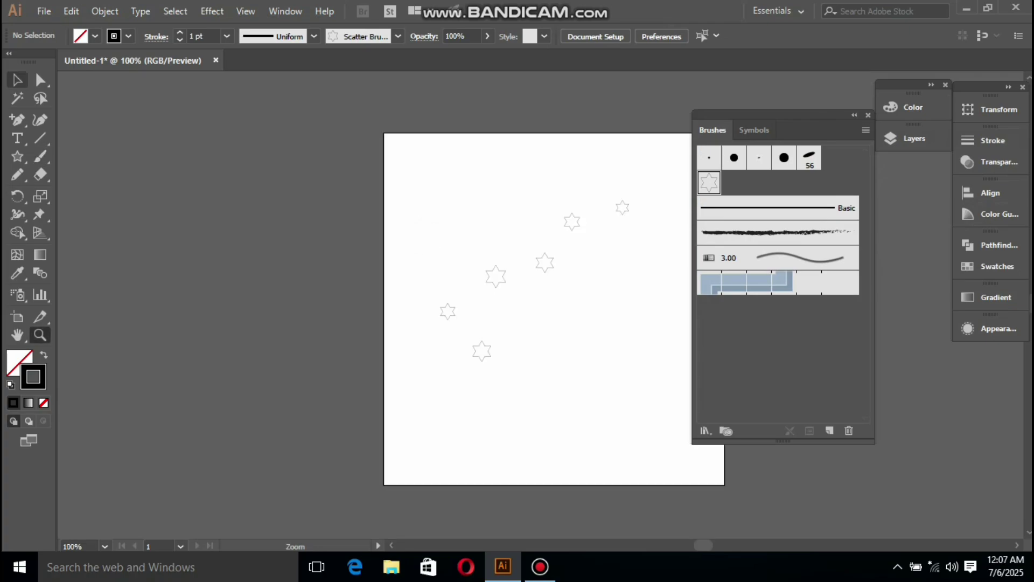
click(17, 80)
key(space)
drag(555, 291, 300, 268)
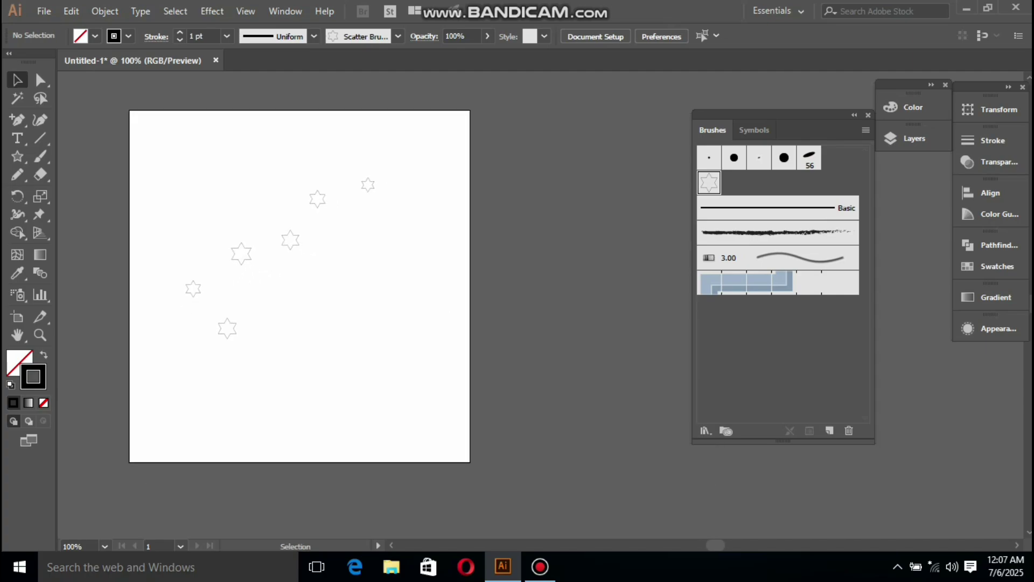
double_click(708, 183)
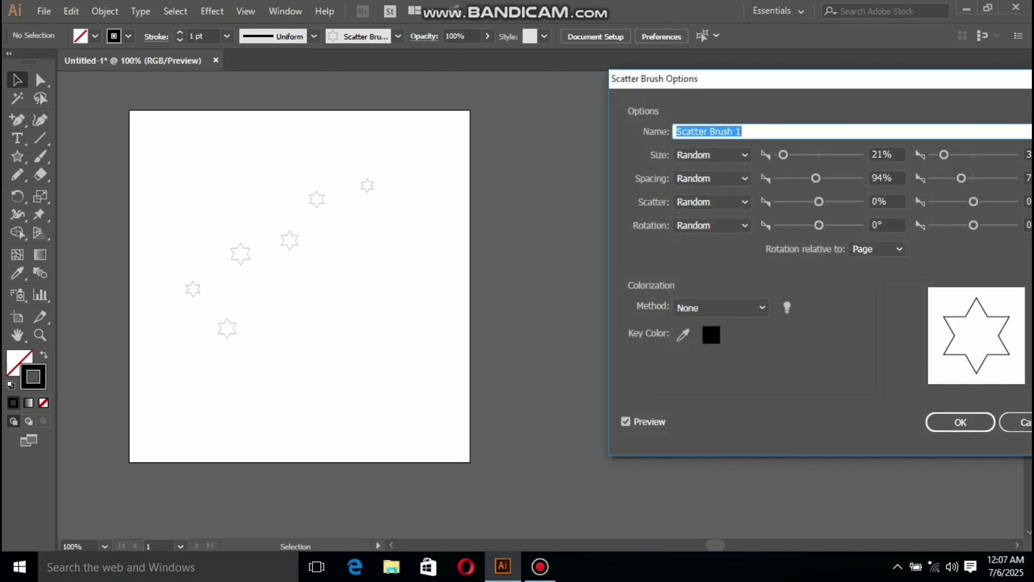
drag(746, 79, 700, 85)
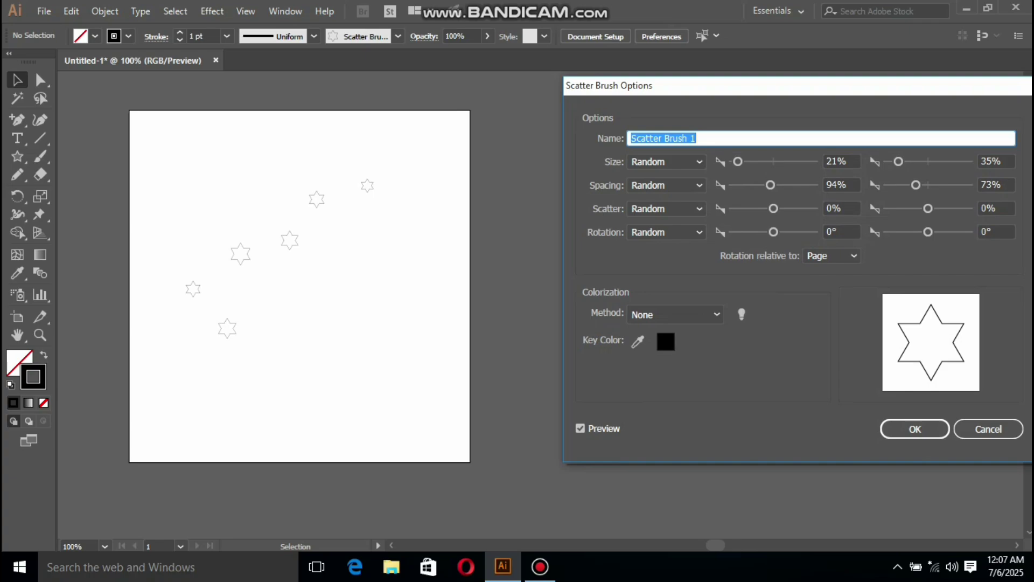
drag(700, 86, 662, 76)
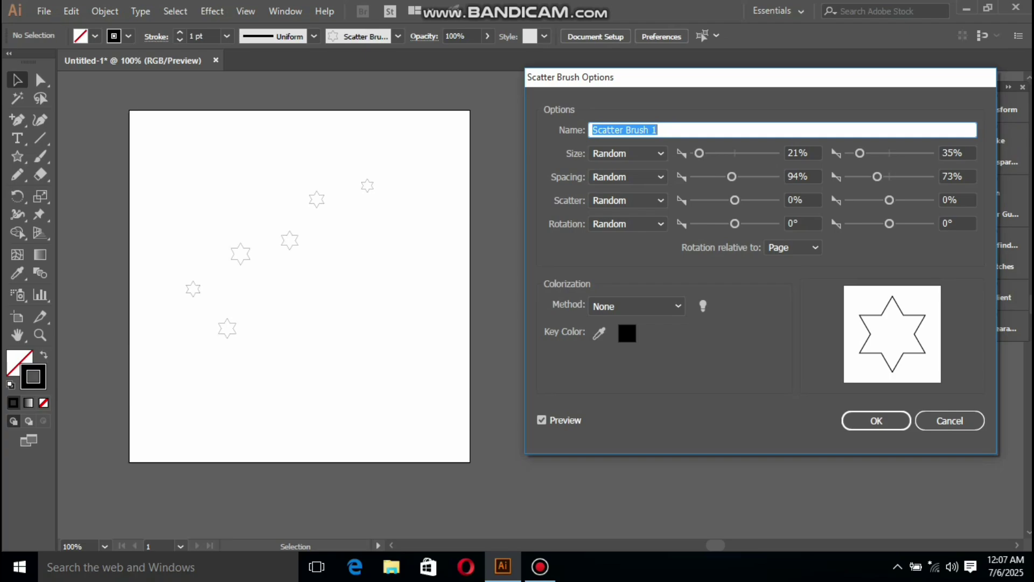
mouse_move(735, 199)
mouse_down()
mouse_move(726, 200)
mouse_move(738, 199)
mouse_up()
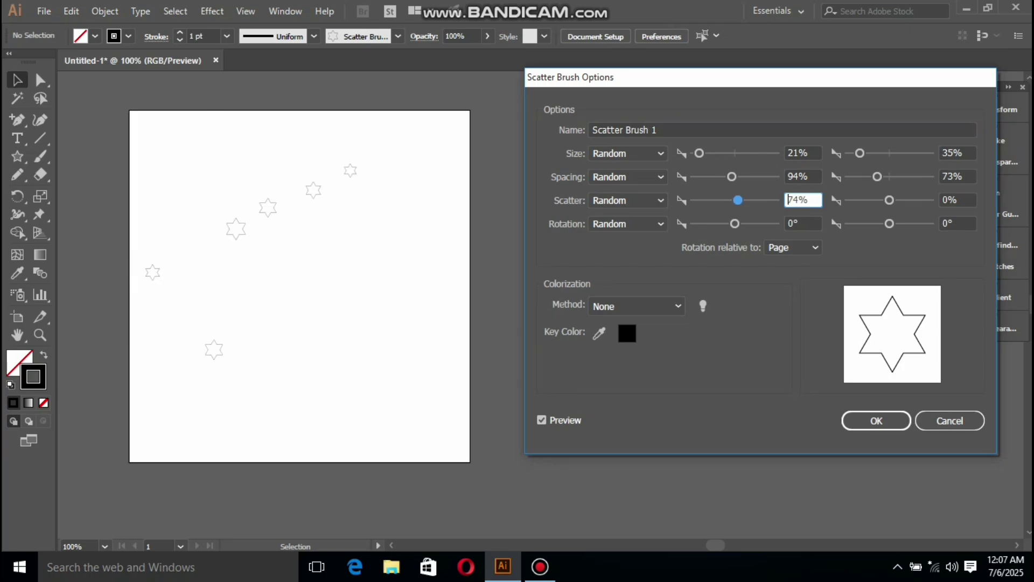
mouse_move(889, 199)
mouse_down()
mouse_move(872, 200)
mouse_move(889, 199)
mouse_up()
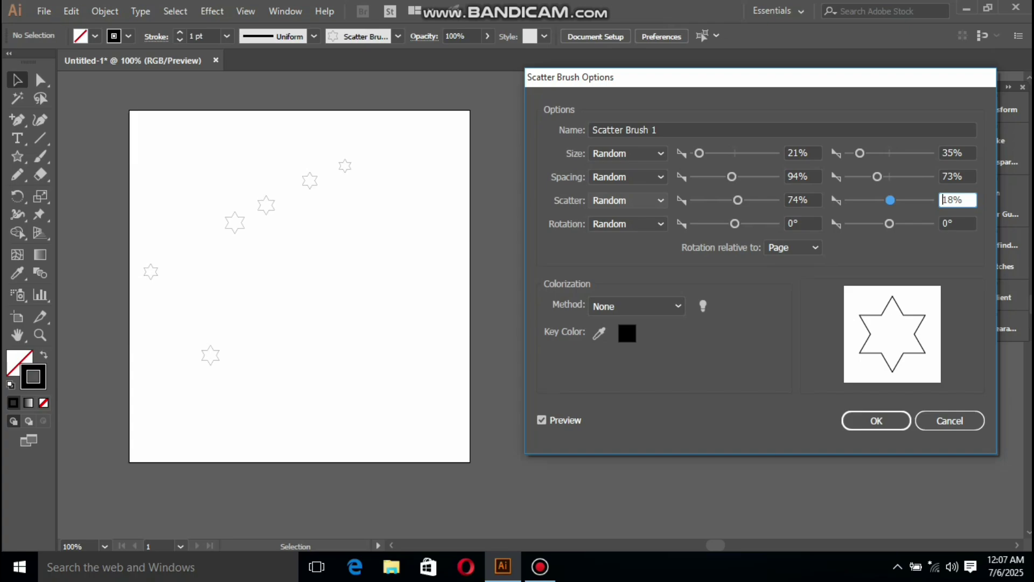
Step: Keep the rotation variation on Random and set its limits to -63° and 103°
click(627, 223)
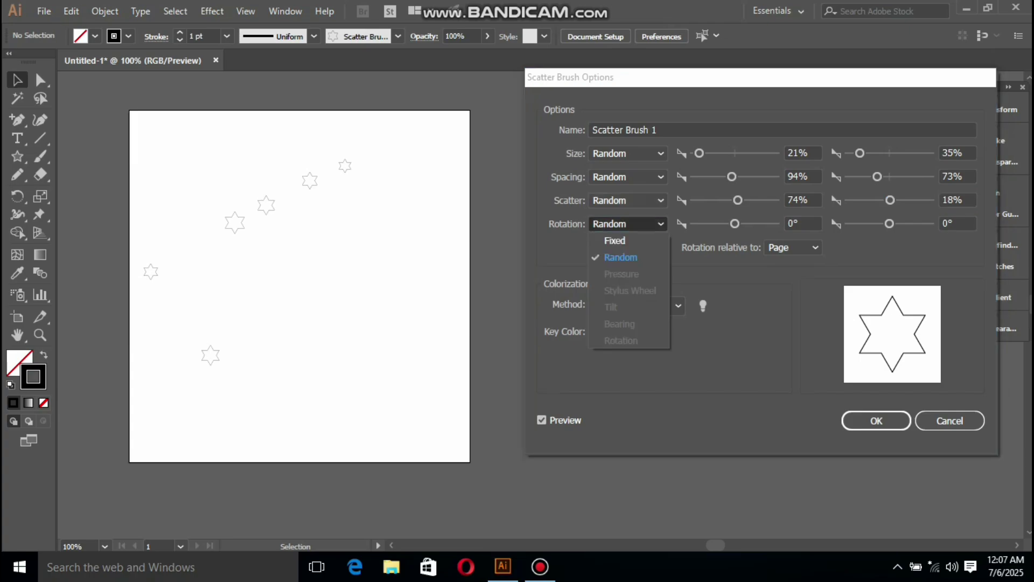
click(735, 224)
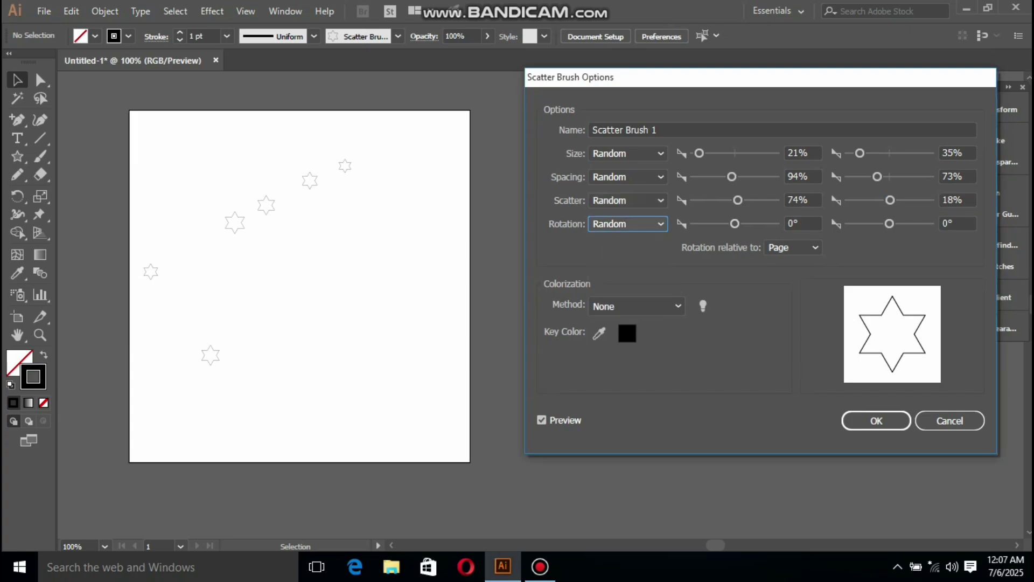
drag(734, 224, 720, 223)
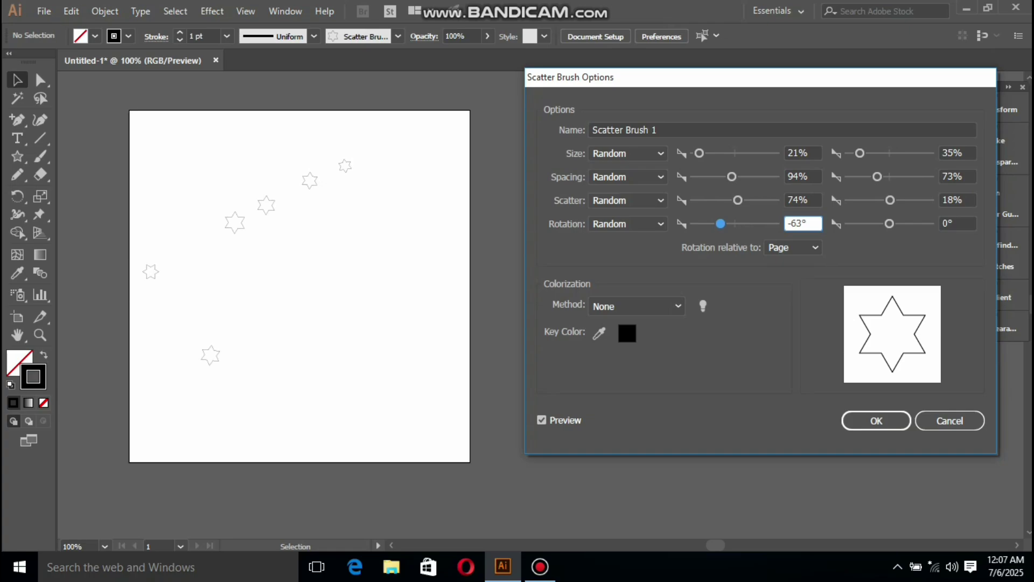
drag(889, 223, 913, 223)
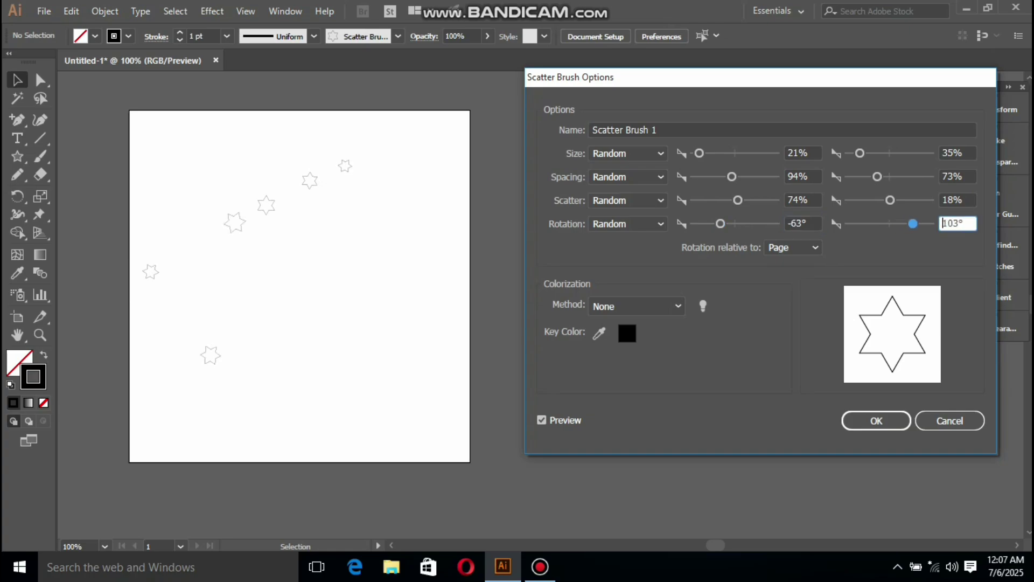
Step: Set the star scatter brush's colorization method to Tints
click(635, 305)
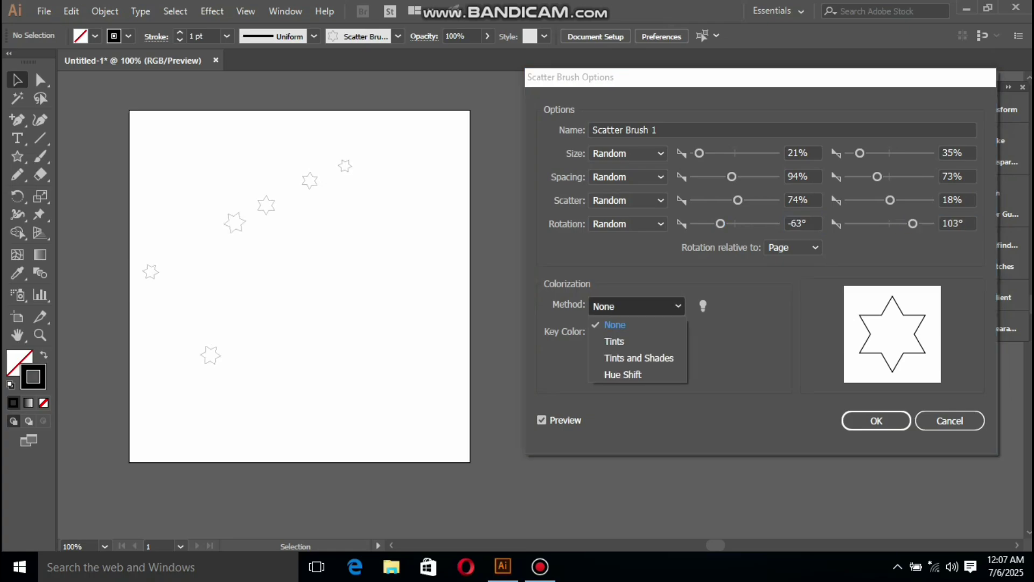
click(605, 340)
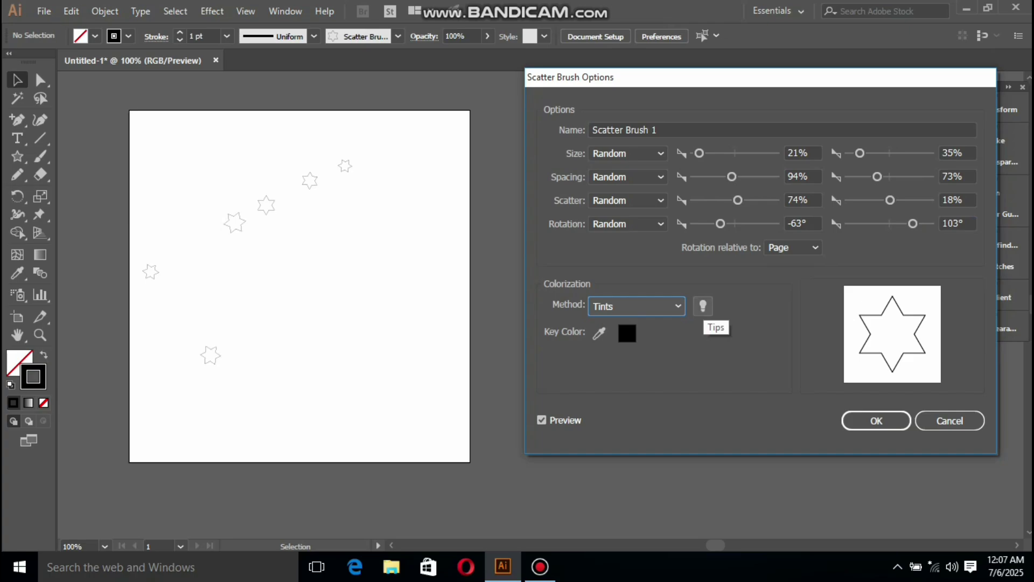
drag(760, 78, 747, 62)
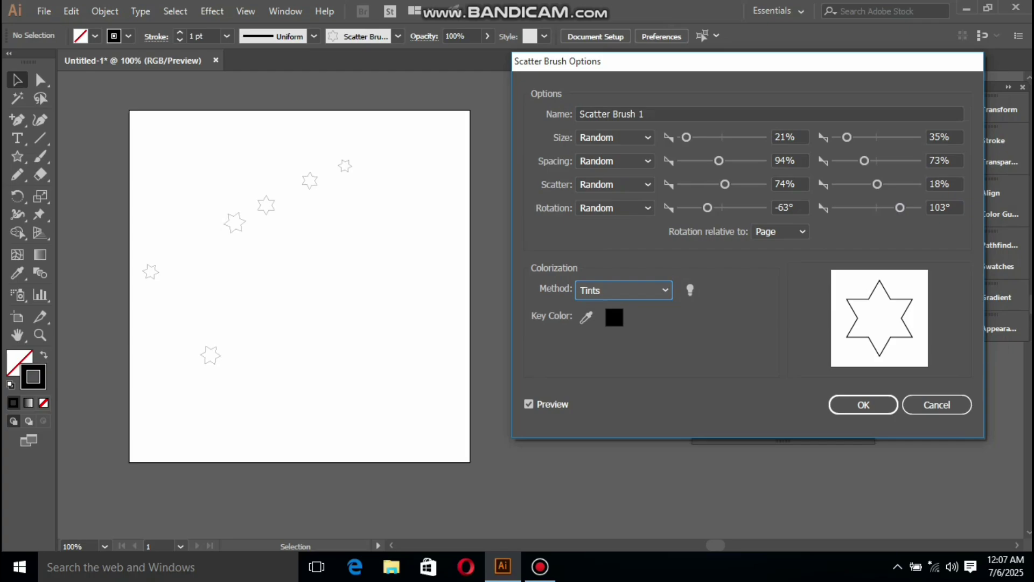
click(624, 290)
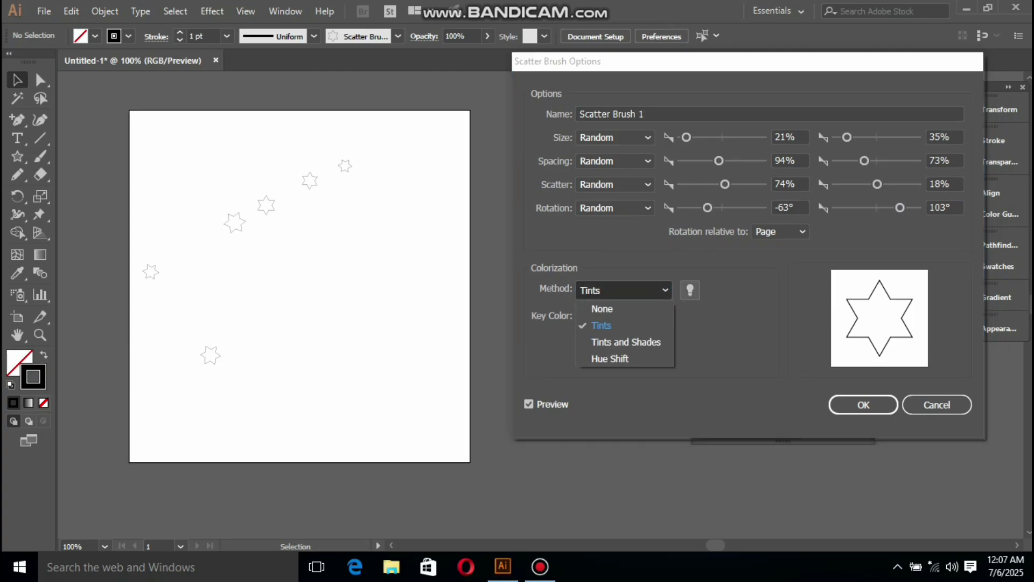
key(Escape)
Step: Review the colorization tips for the brush methods, and apply the brush changes to the existing strokes
click(689, 289)
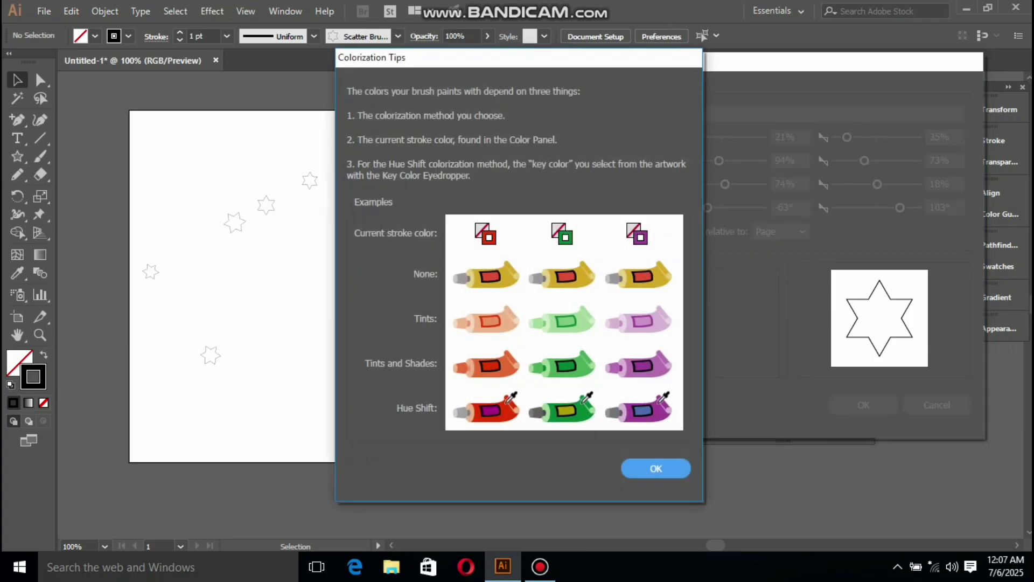
drag(518, 58, 611, 51)
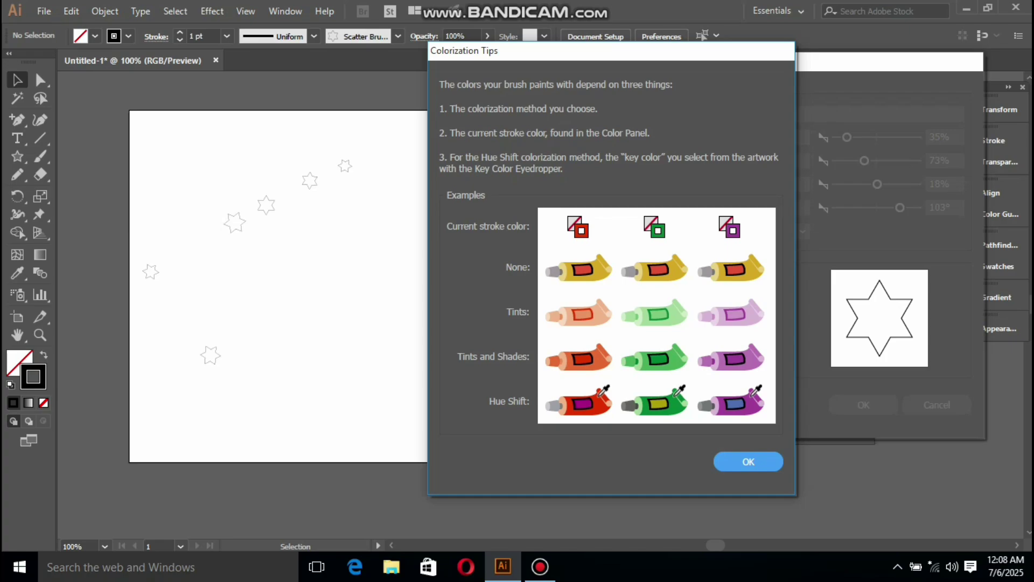
drag(611, 51, 664, 53)
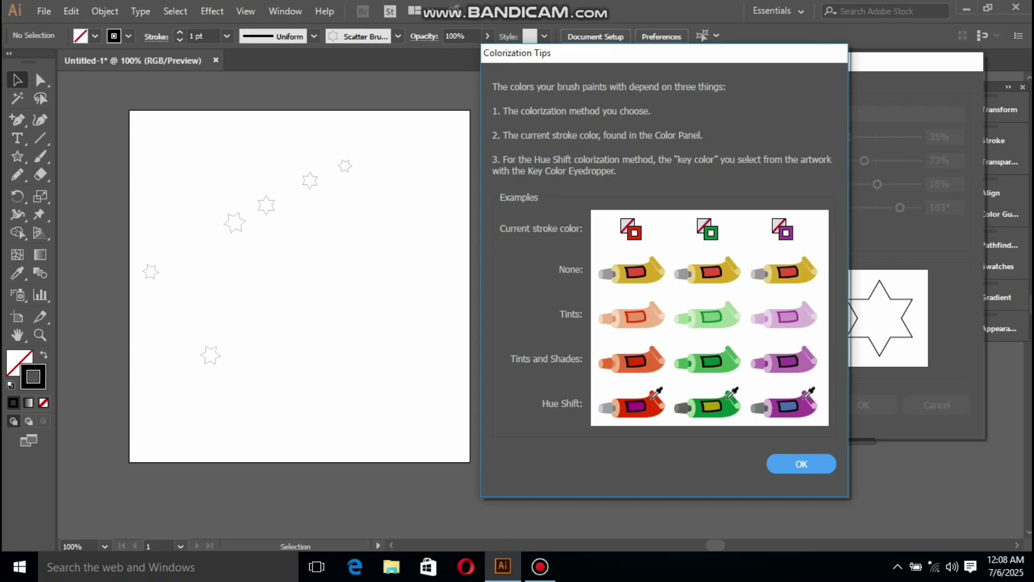
click(801, 463)
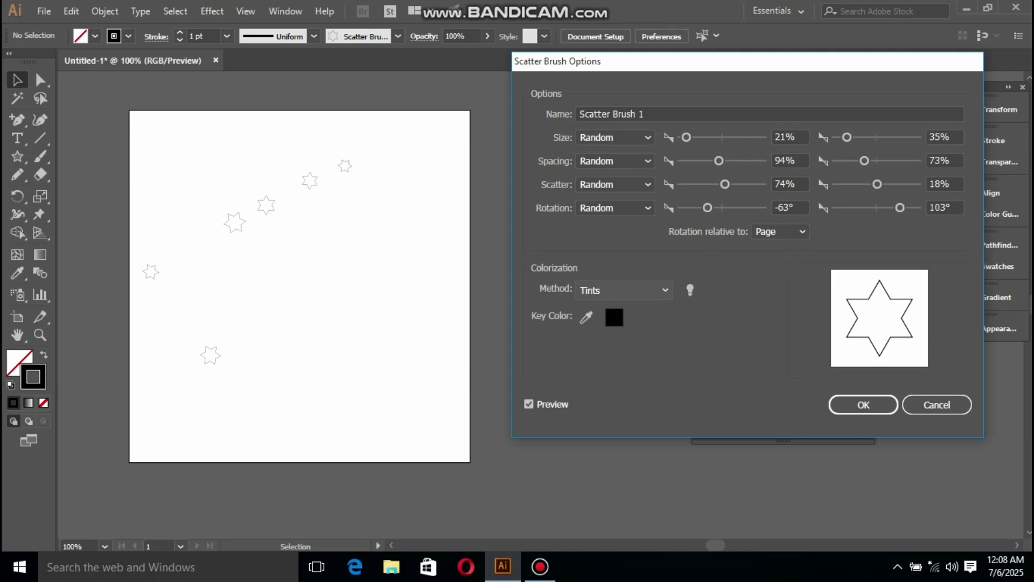
click(864, 405)
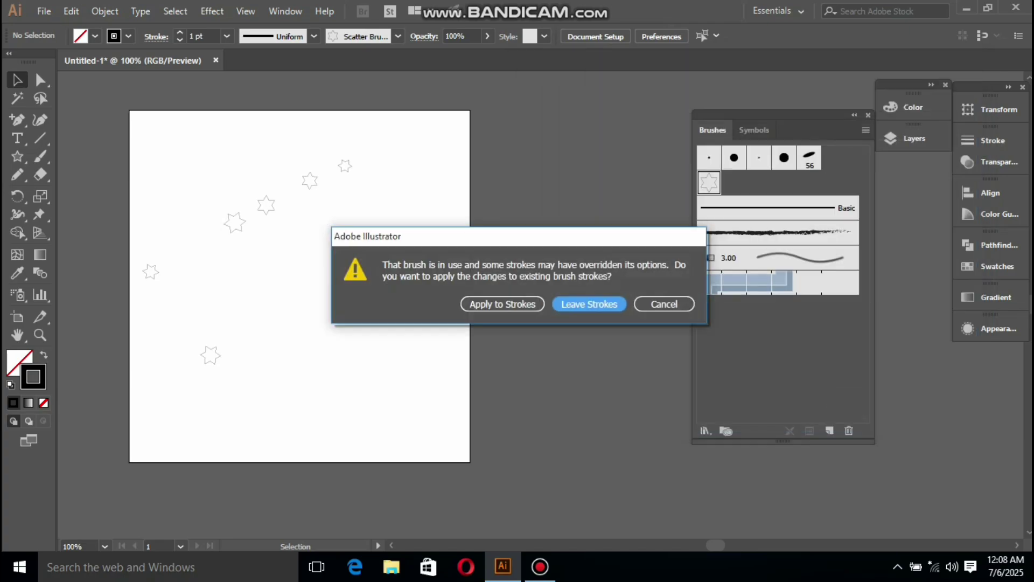
click(502, 304)
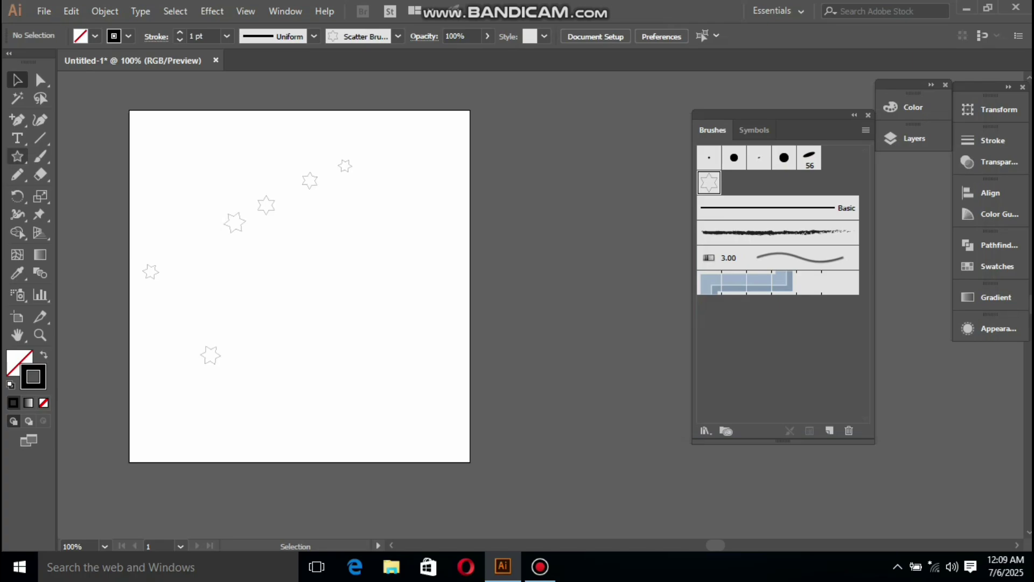
Step: Paint a curved test stroke with the star scatter brush, and delete all star strokes from the artboard
click(41, 156)
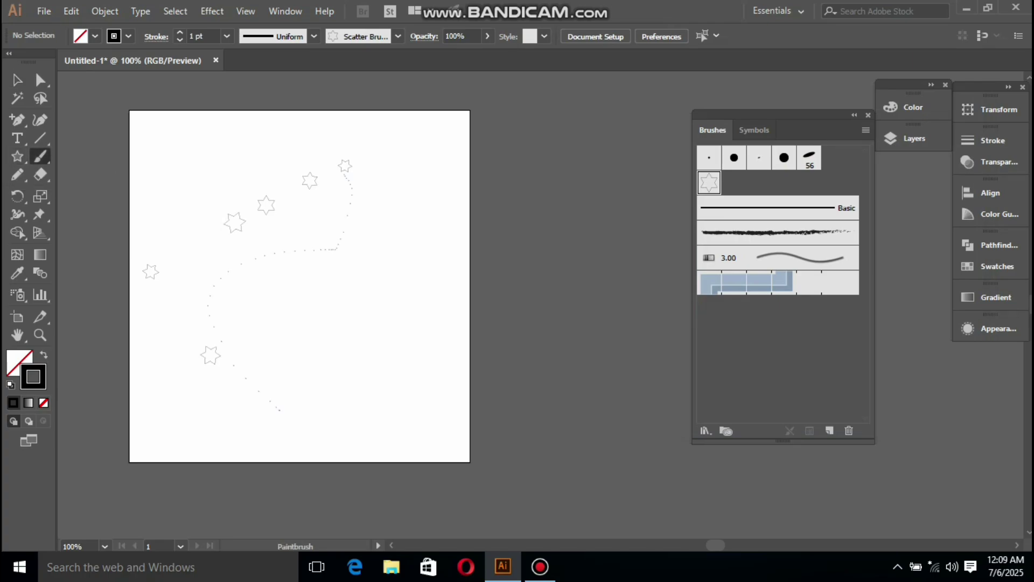
drag(279, 410, 281, 412)
click(17, 80)
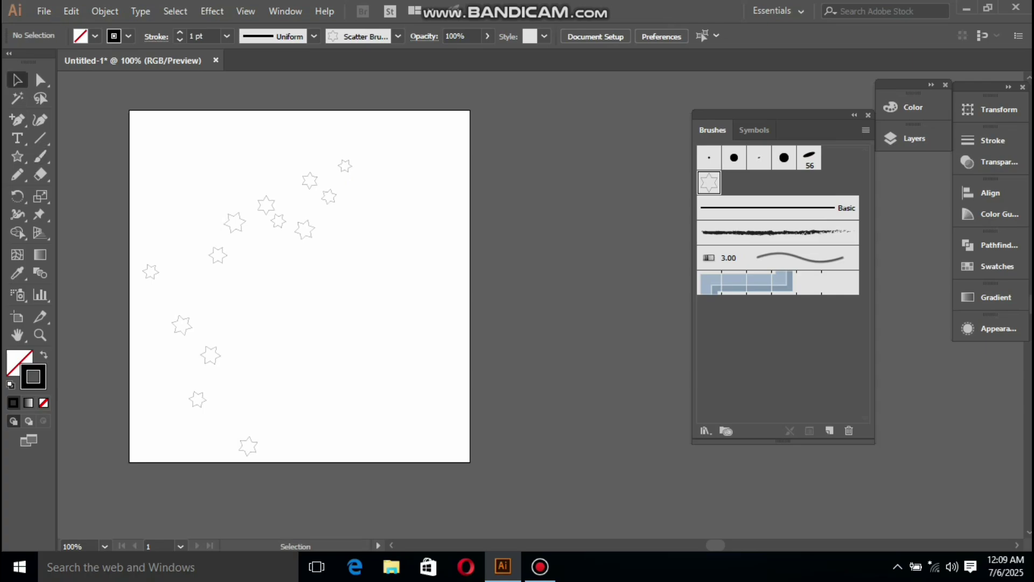
mouse_move(183, 161)
mouse_down()
mouse_move(415, 364)
mouse_move(459, 421)
mouse_up()
key(Delete)
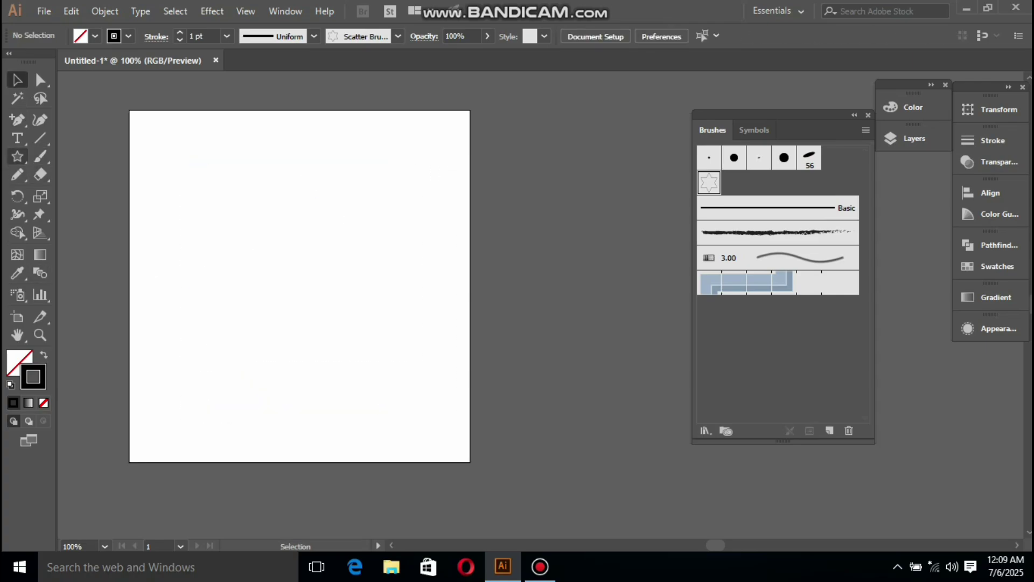
Step: Draw a square covering most of the artboard and fill it with solid black
drag(17, 156, 70, 155)
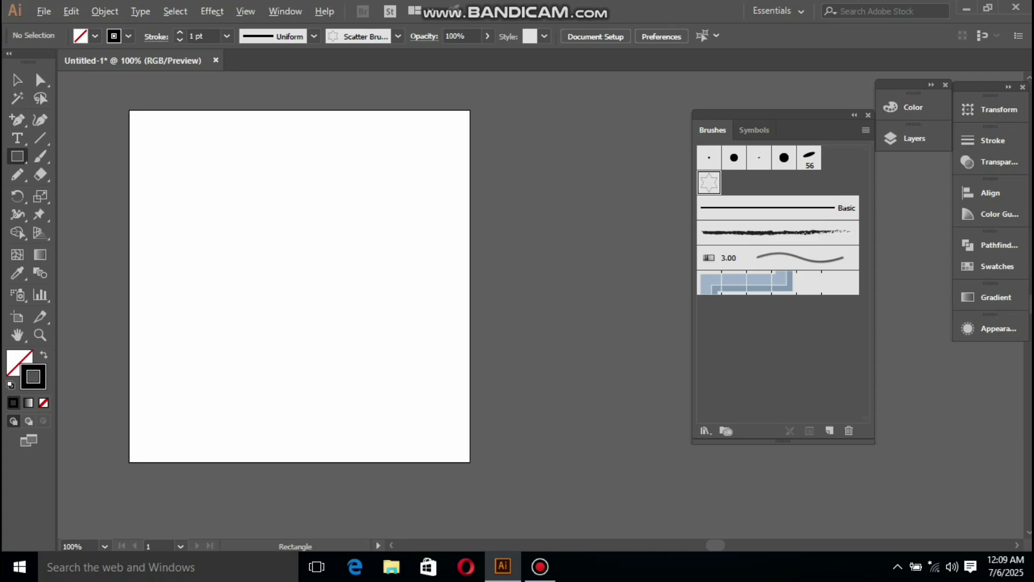
drag(284, 261, 430, 406)
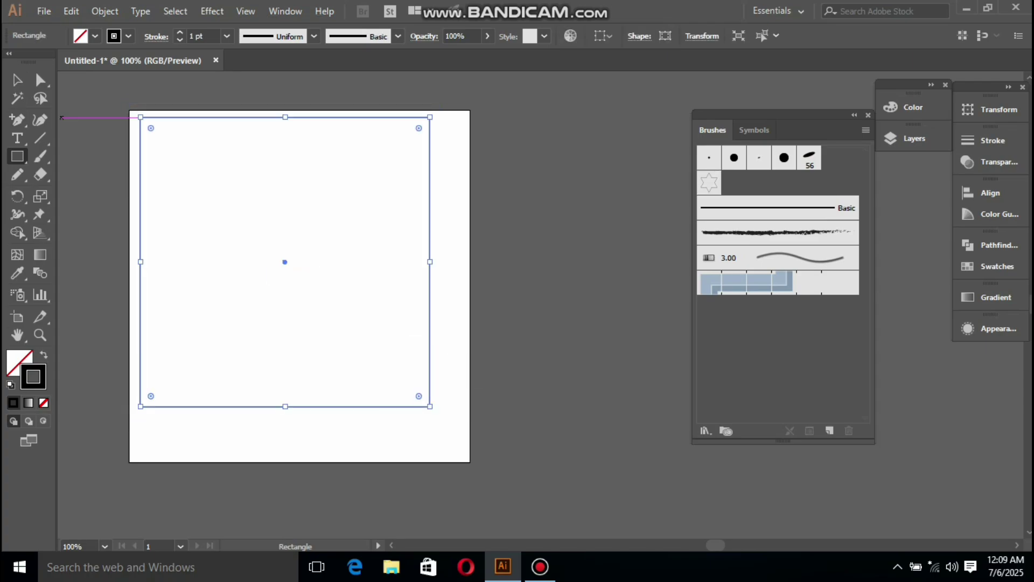
click(17, 360)
click(14, 403)
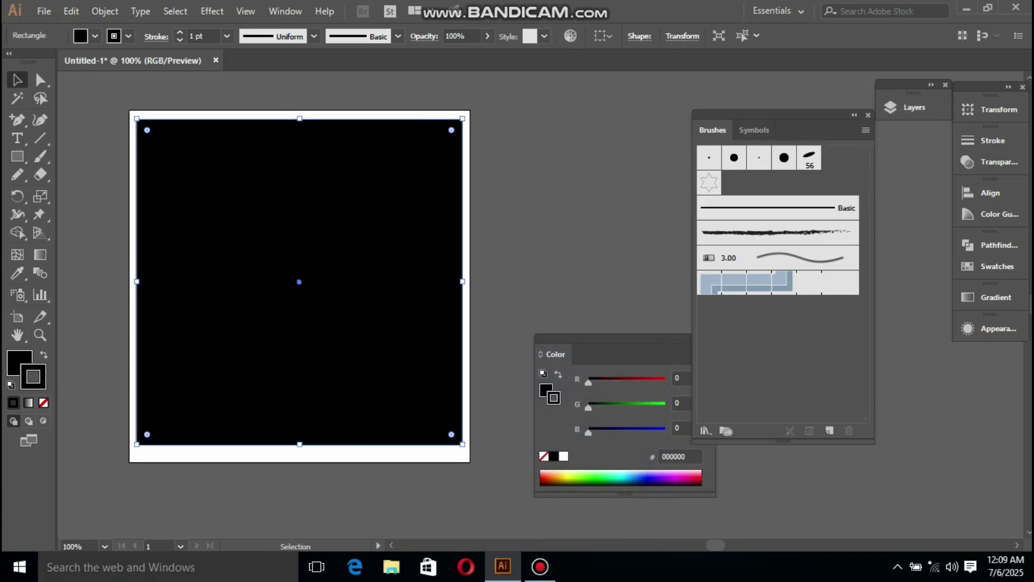
Step: Paint a curved stroke with the star scatter brush over the black square
key(b)
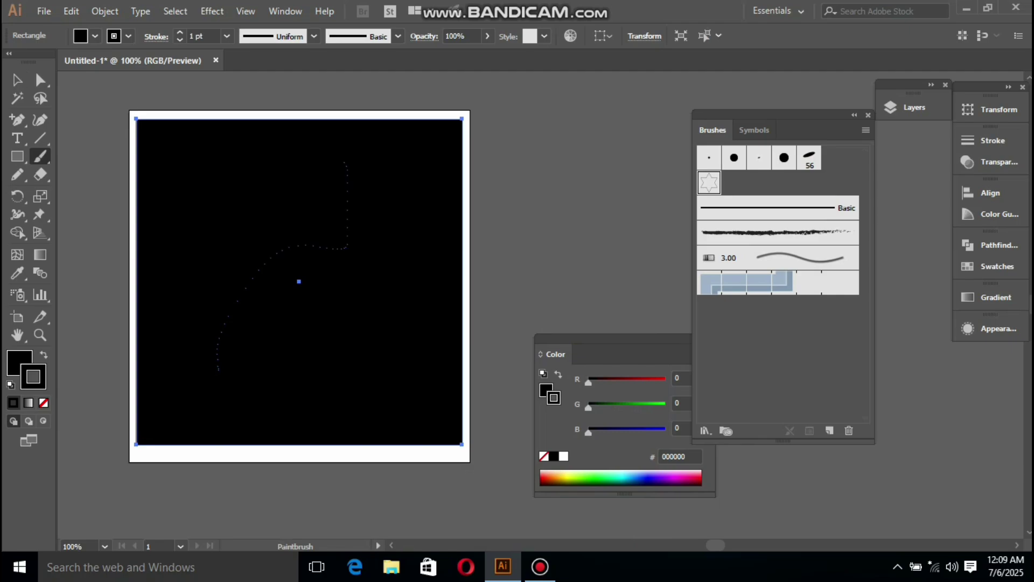
drag(344, 162, 218, 370)
key(v)
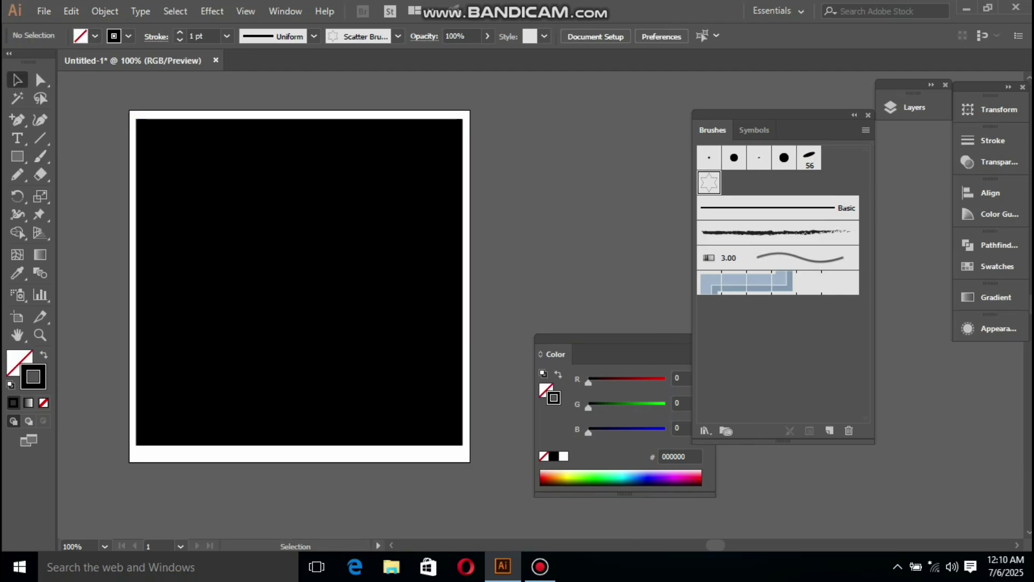
Step: Arrange the black square behind the star stroke and clear the selection
key(ctrl+a)
right_click(426, 237)
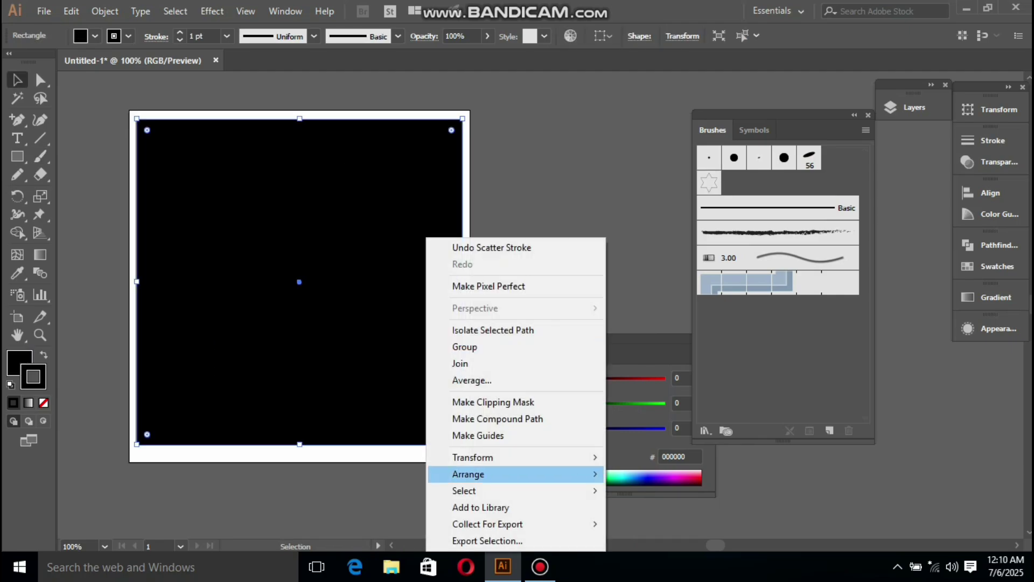
mouse_move(485, 474)
click(658, 506)
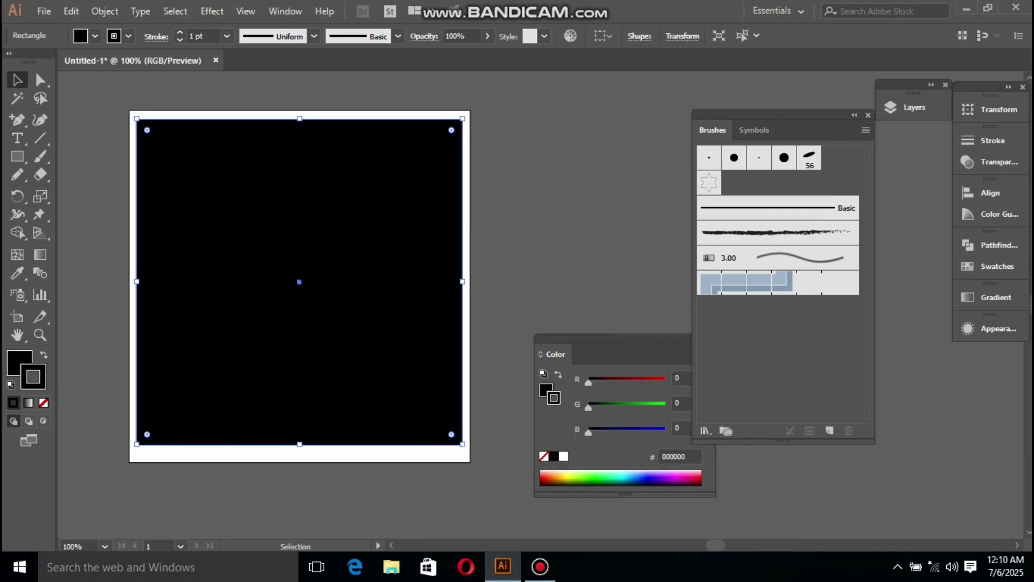
key(ctrl+shift+a)
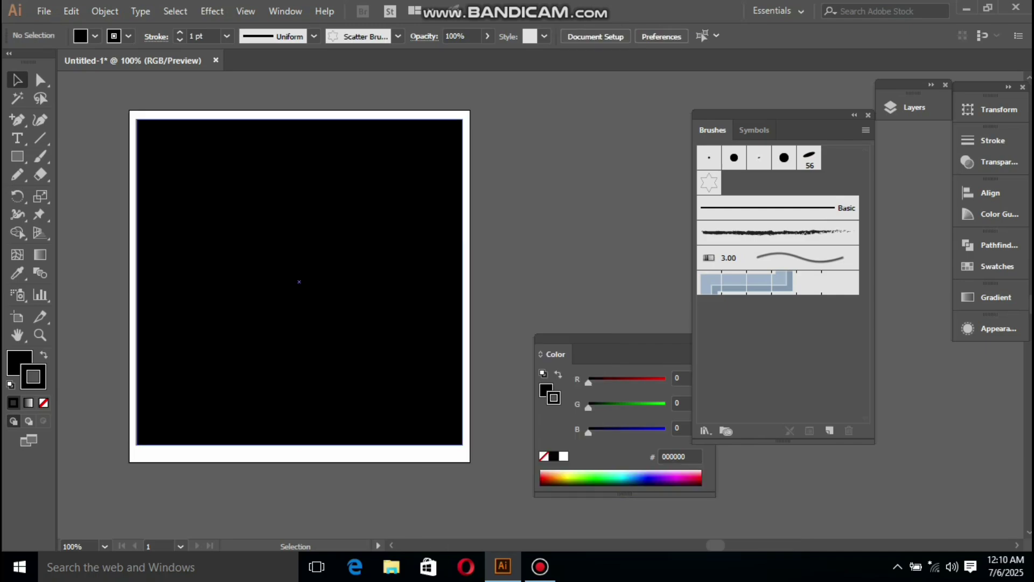
Step: Move the black square aside to check the star stroke, and return it over the artboard
drag(336, 329, 344, 401)
drag(339, 453, 529, 331)
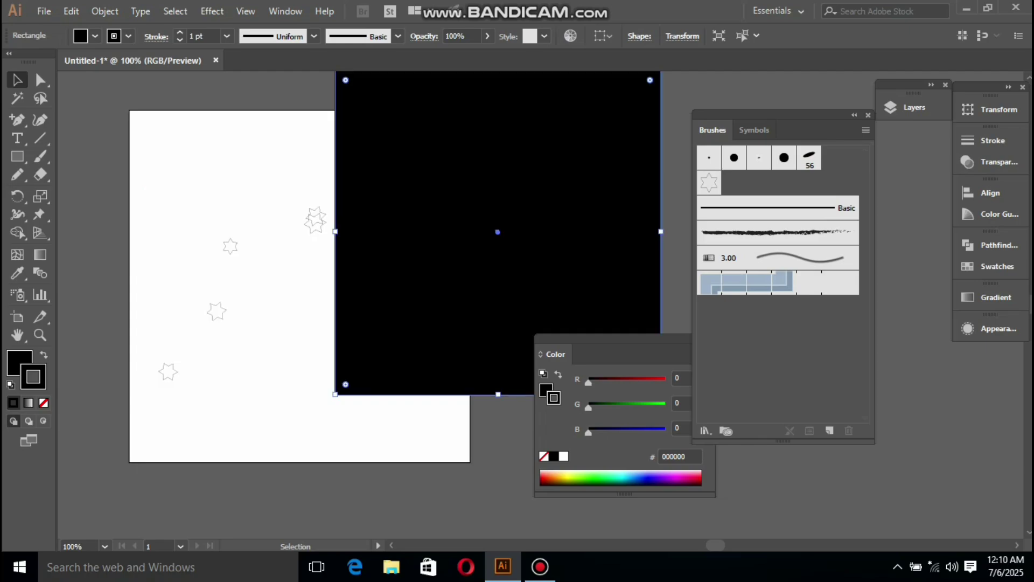
drag(537, 277, 374, 321)
drag(368, 379, 542, 352)
drag(573, 291, 330, 320)
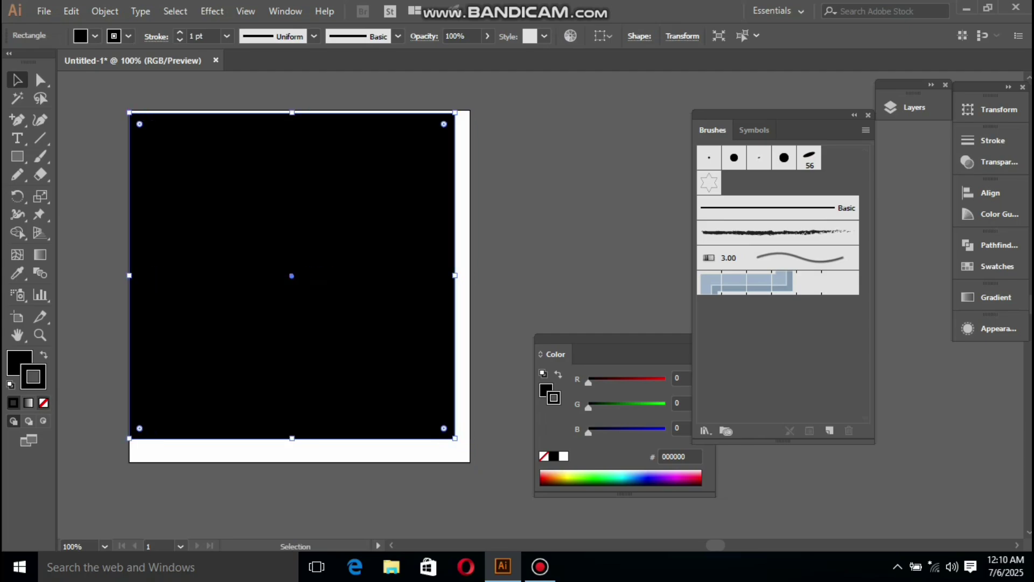
Step: Give the square a linear black-to-white gradient fill with no stroke, and centre it on the artboard
click(28, 403)
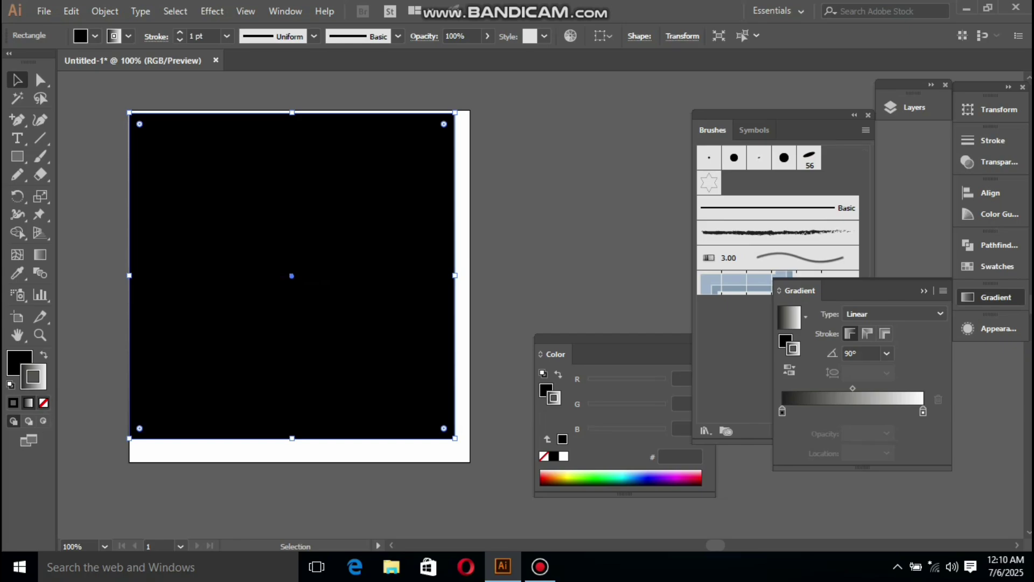
click(44, 403)
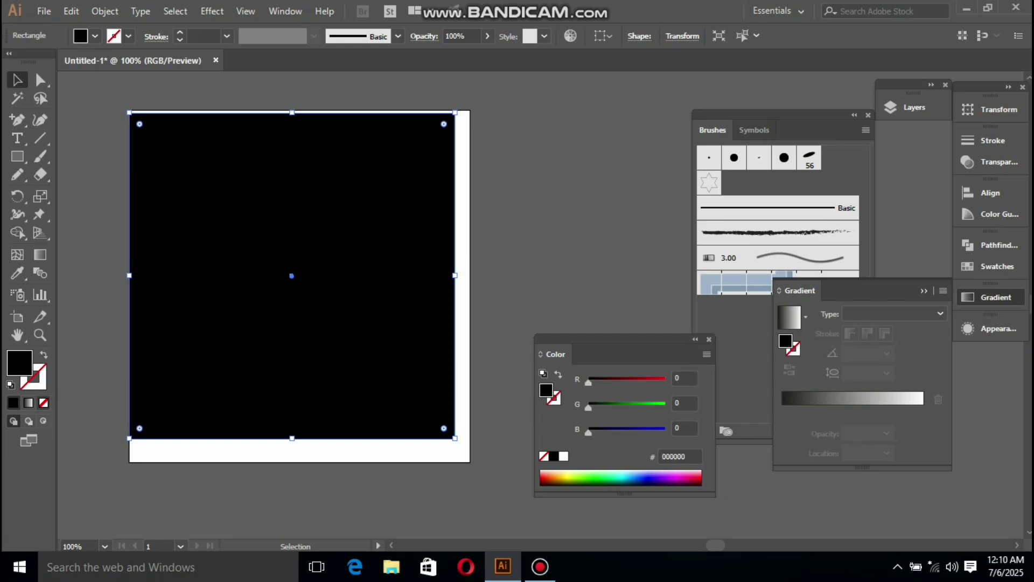
click(29, 403)
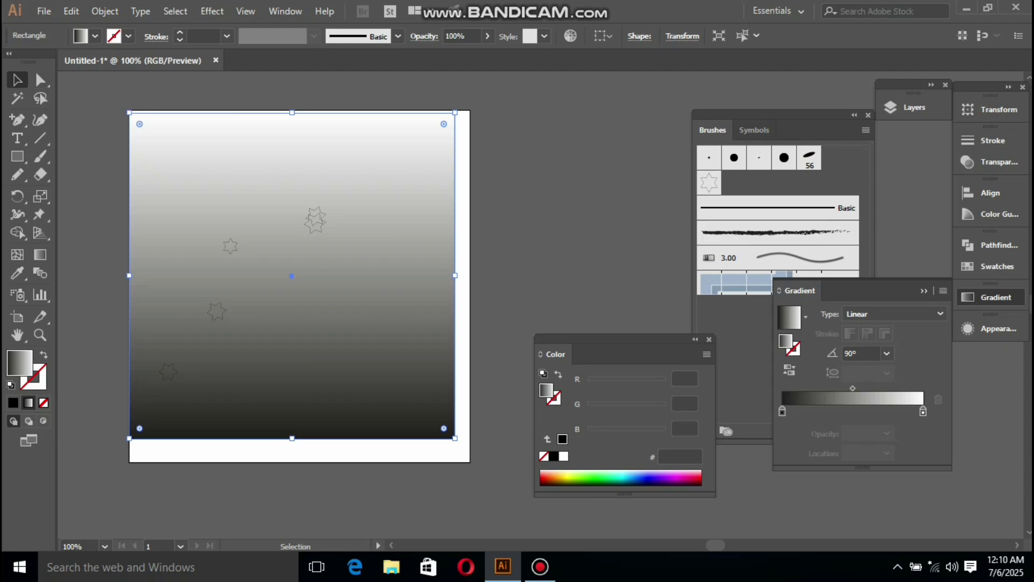
drag(288, 274, 296, 288)
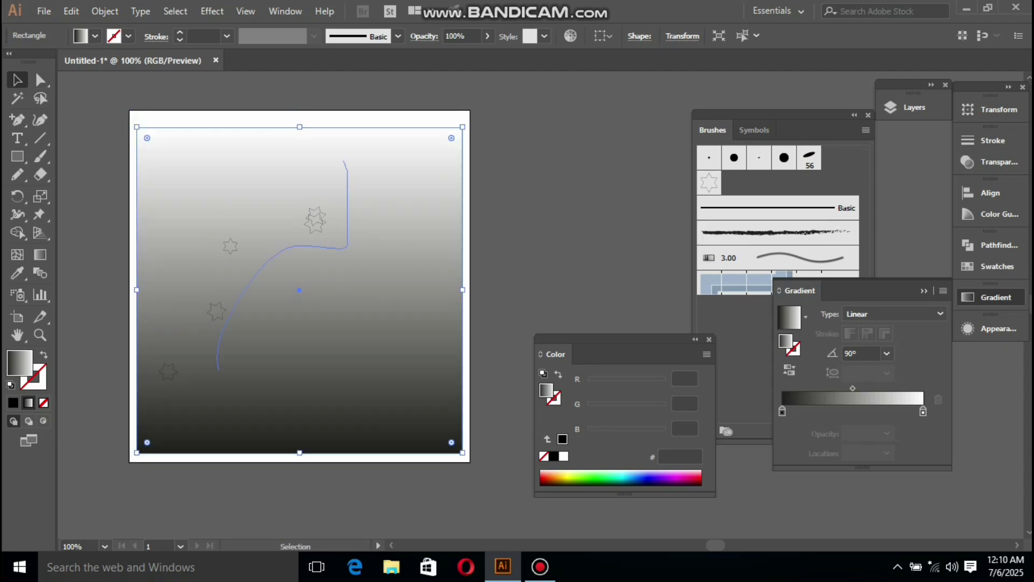
Step: Colour the star stroke white (FFFFFF) and fill the background square with solid black (000000)
key(x)
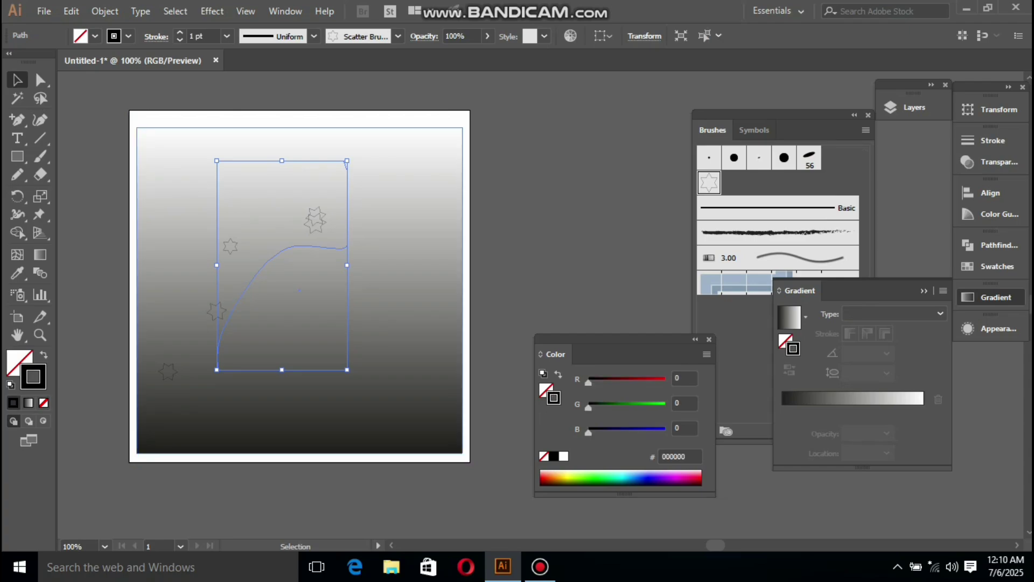
click(563, 456)
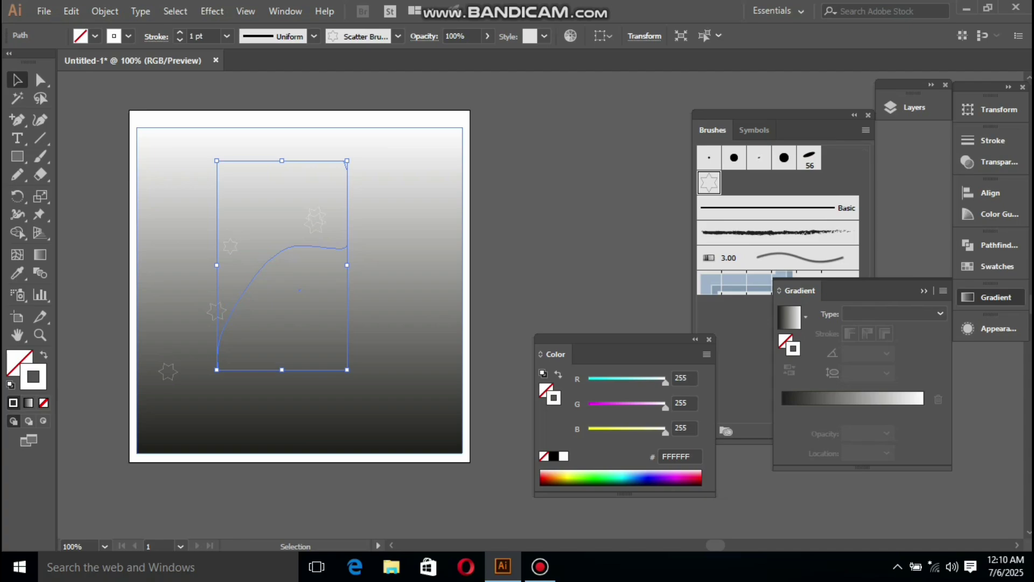
click(299, 289)
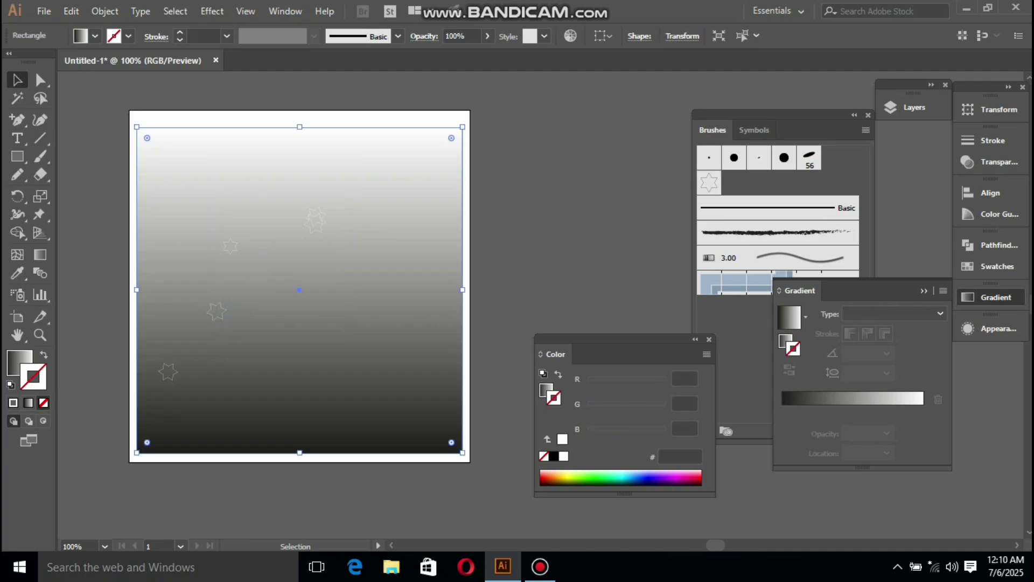
click(18, 361)
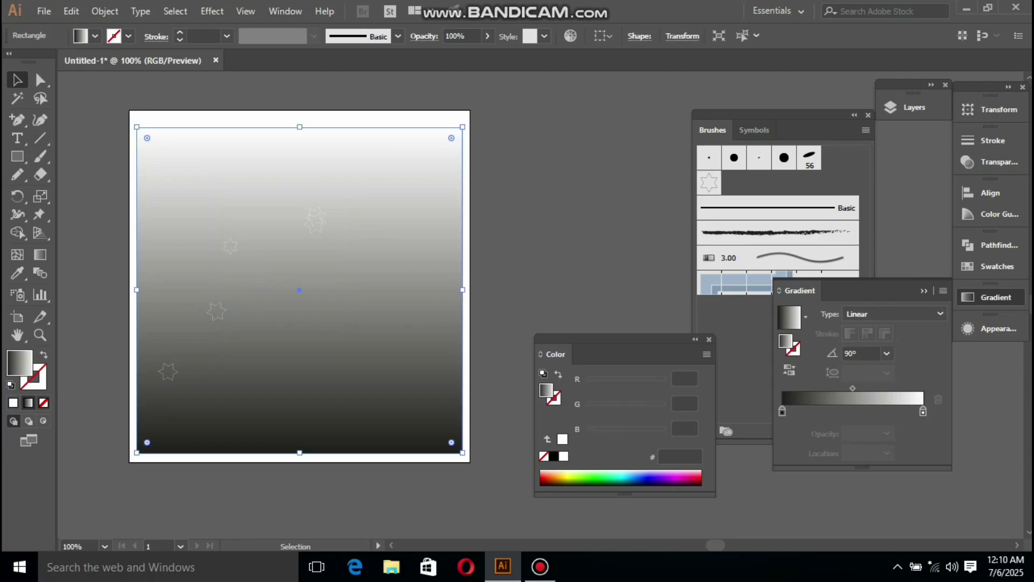
click(553, 456)
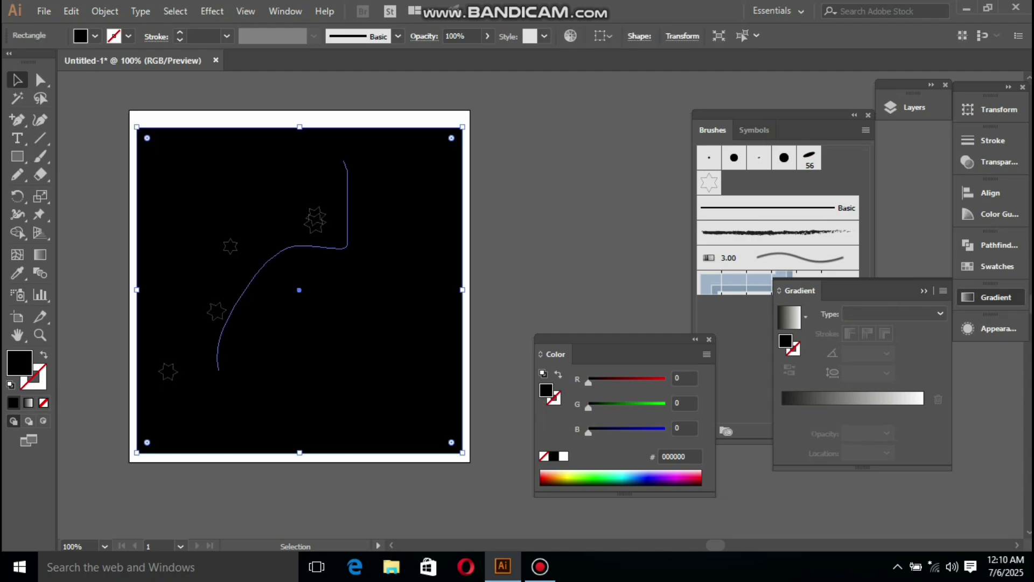
Step: Replace the star stroke with a new looping Paintbrush stroke and position it over the black square
click(315, 219)
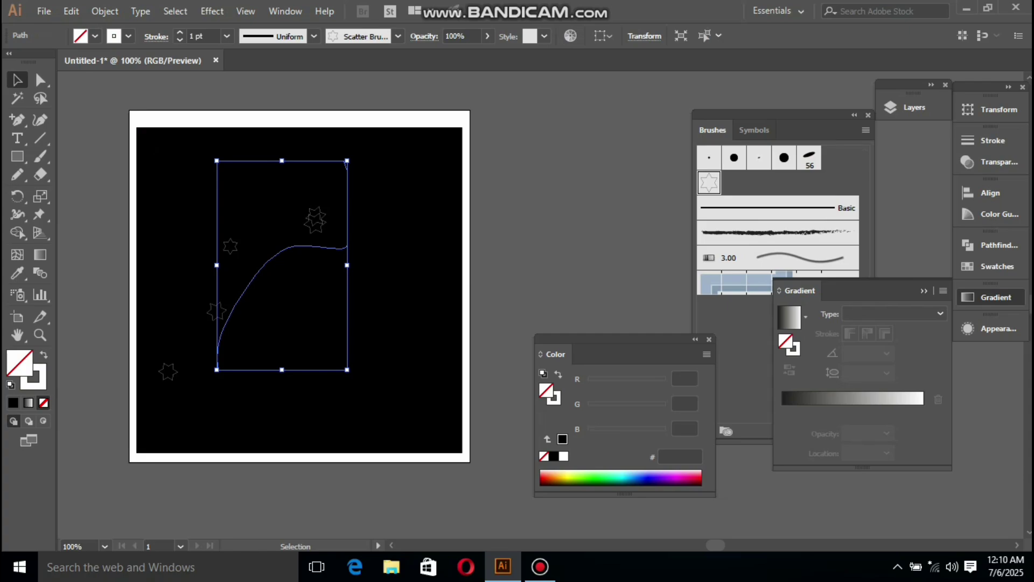
key(Delete)
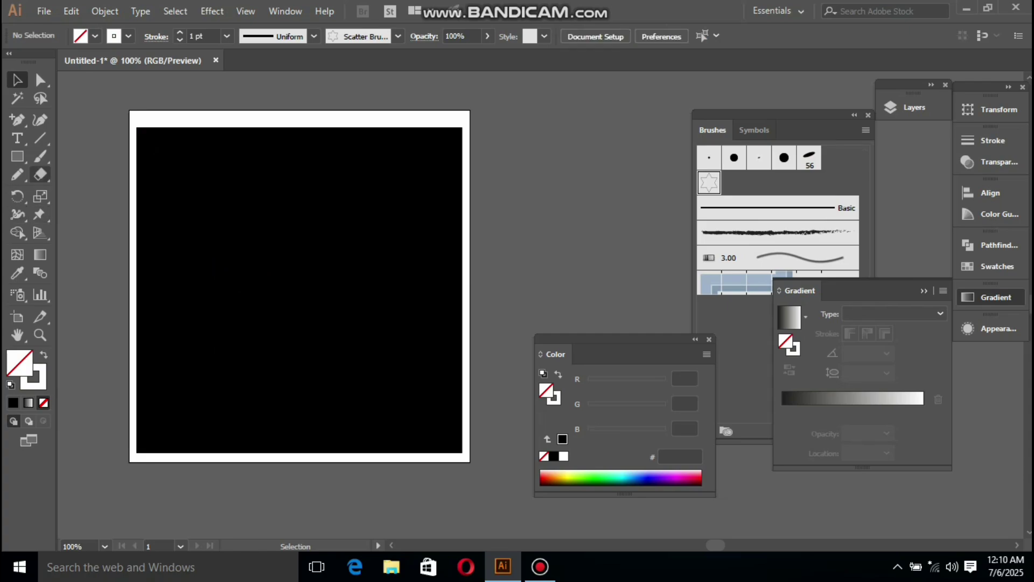
click(40, 156)
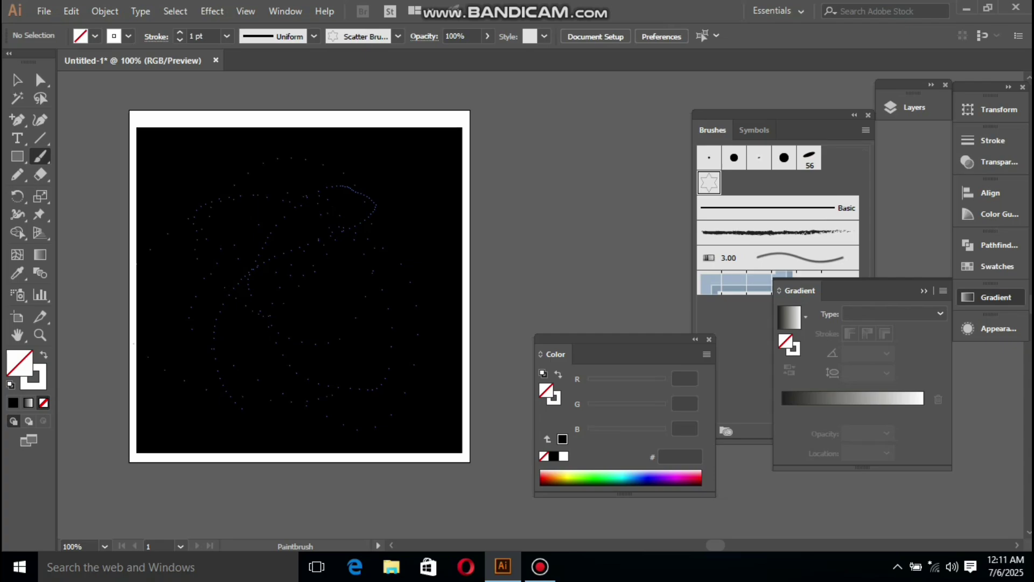
drag(332, 205, 307, 213)
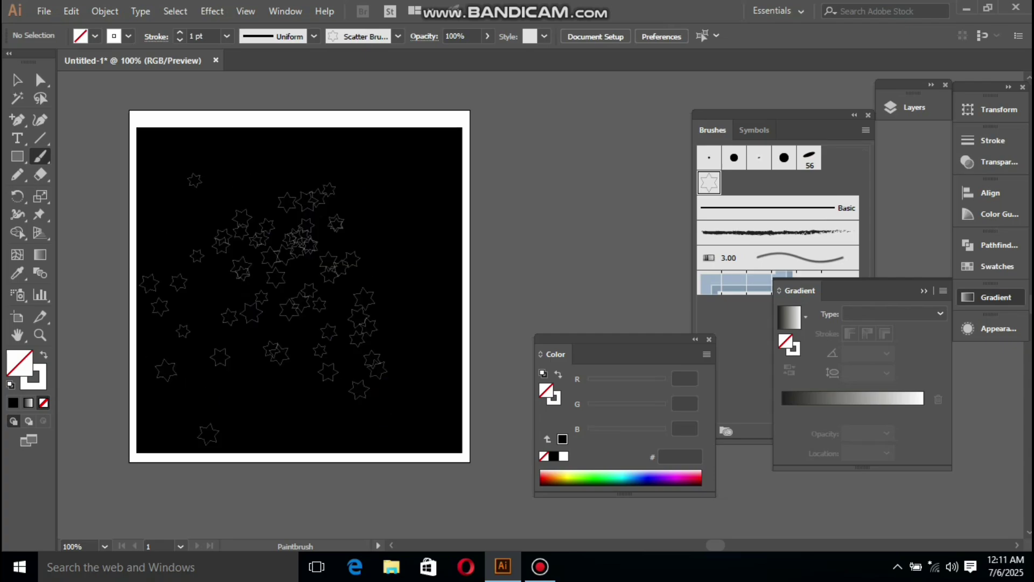
key(v)
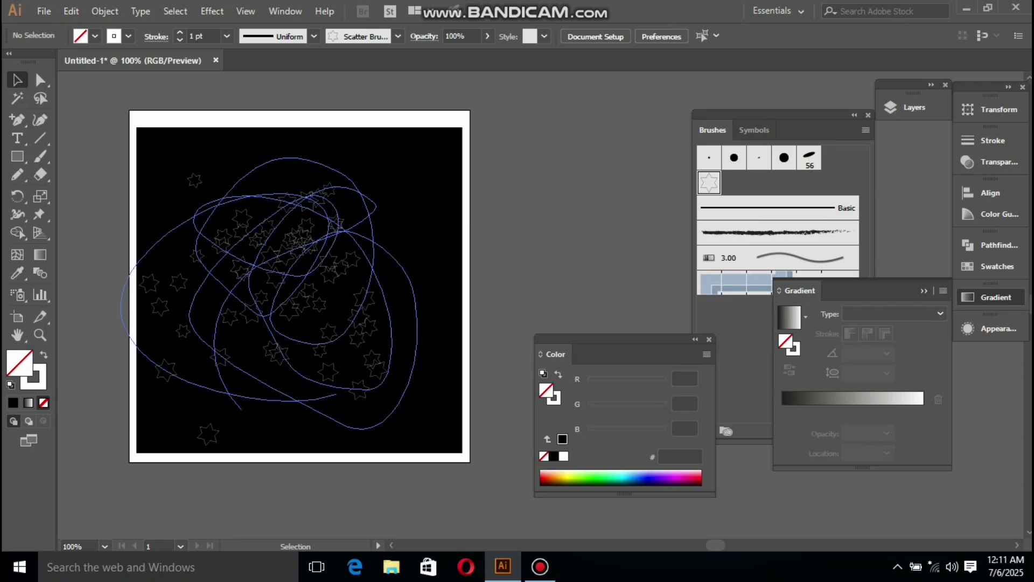
drag(296, 272, 312, 254)
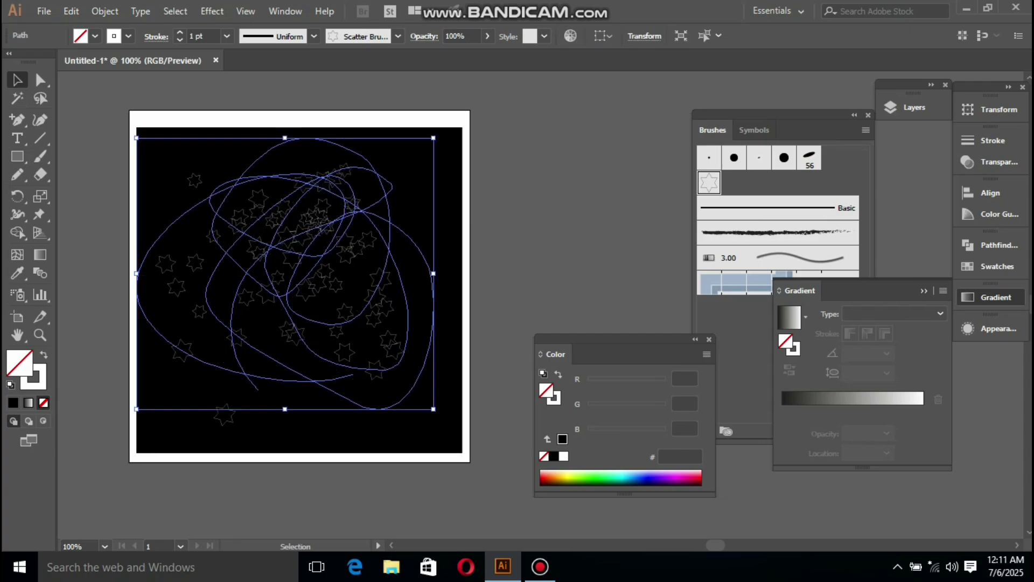
Step: Set the star scatter brush's random size to 23% and 16%, minimum spacing to 514% and minimum scatter to -185%, applying it to existing strokes
click(709, 183)
double_click(709, 183)
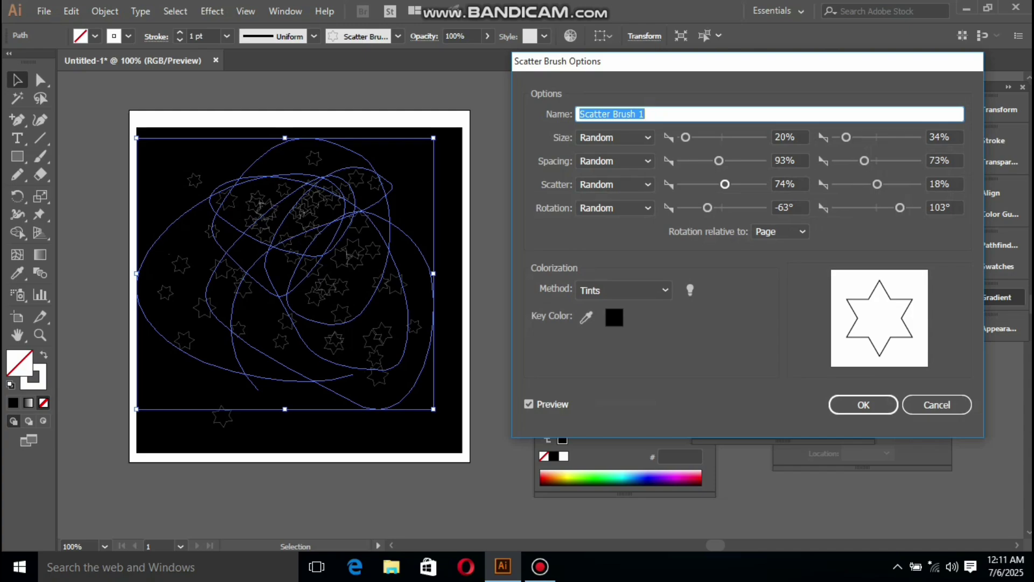
drag(718, 160, 741, 160)
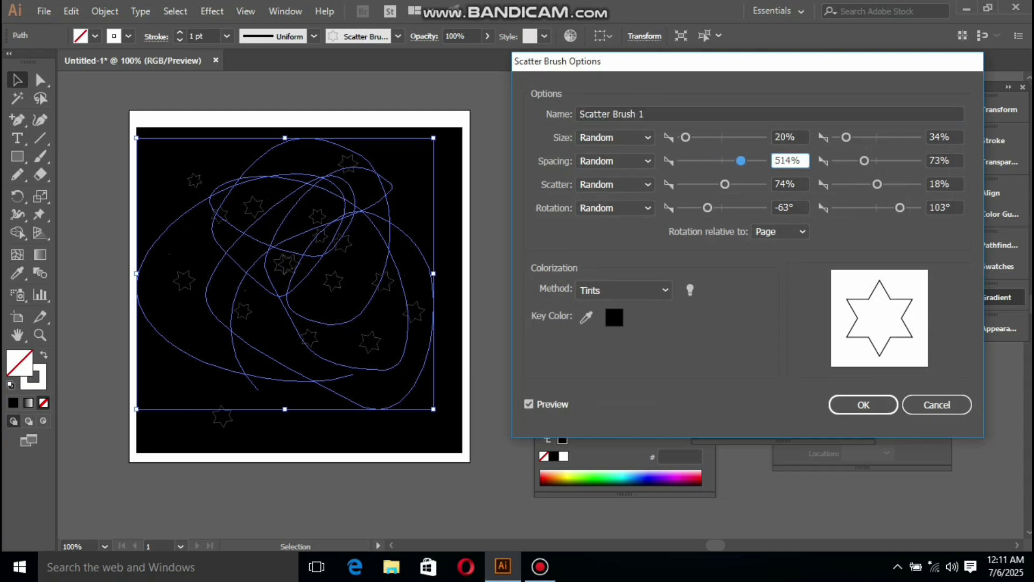
drag(685, 137, 687, 137)
drag(846, 137, 838, 137)
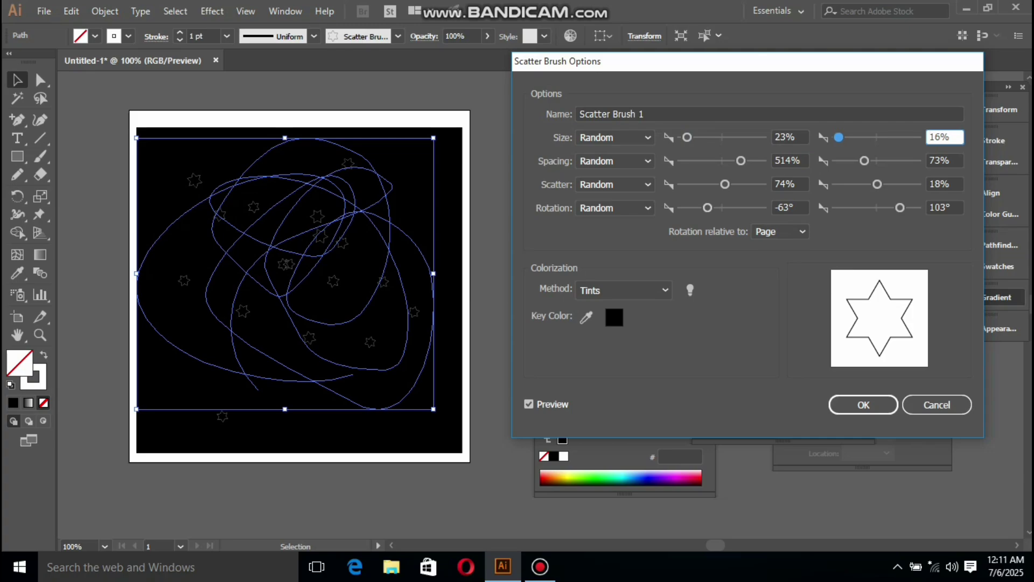
drag(725, 184, 714, 184)
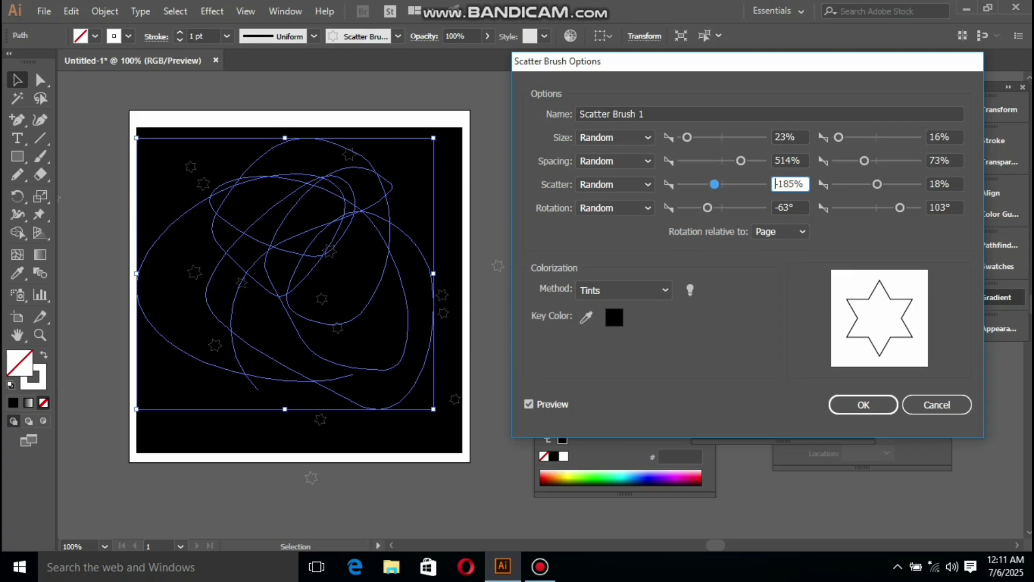
key(Return)
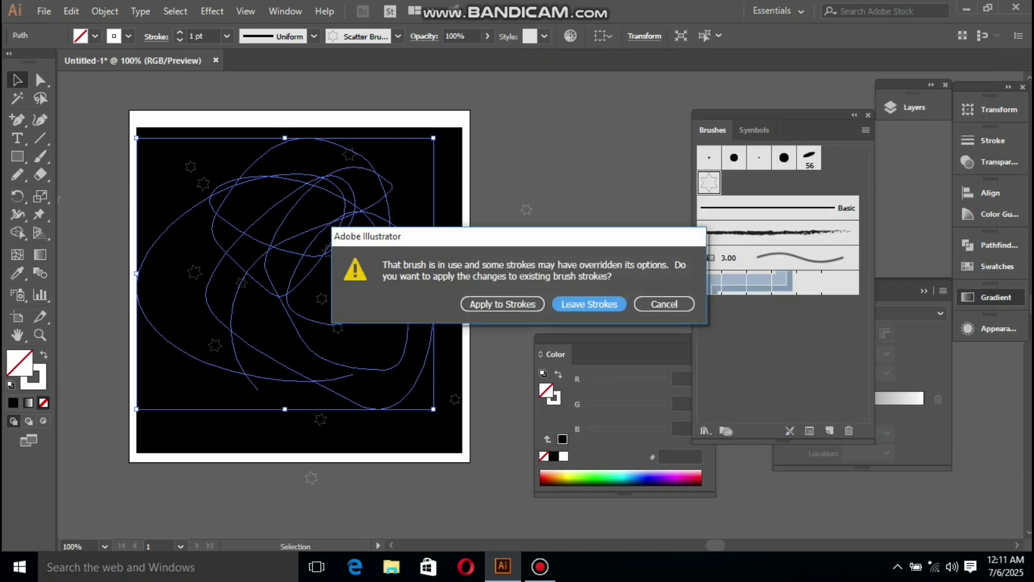
click(502, 305)
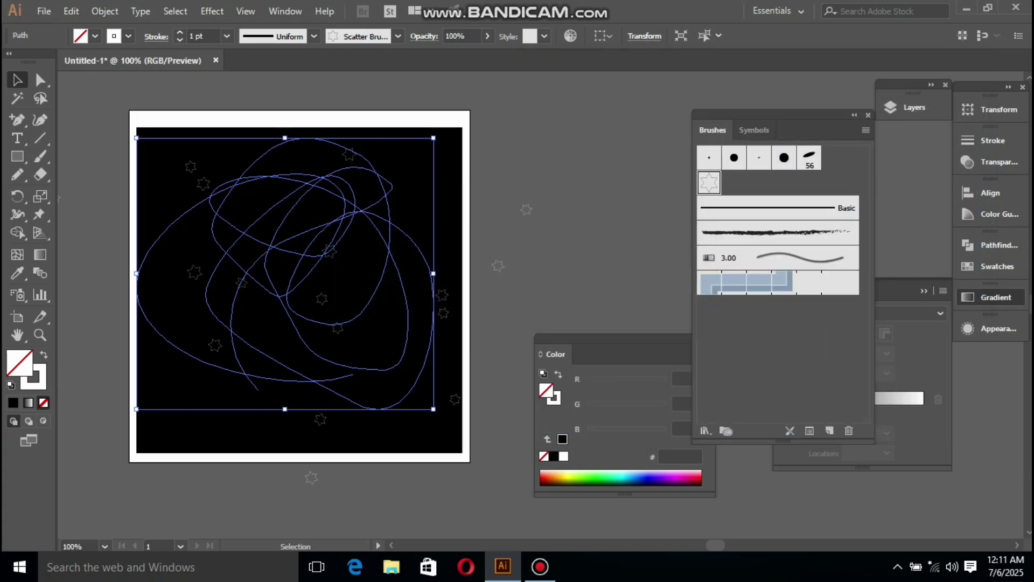
click(504, 306)
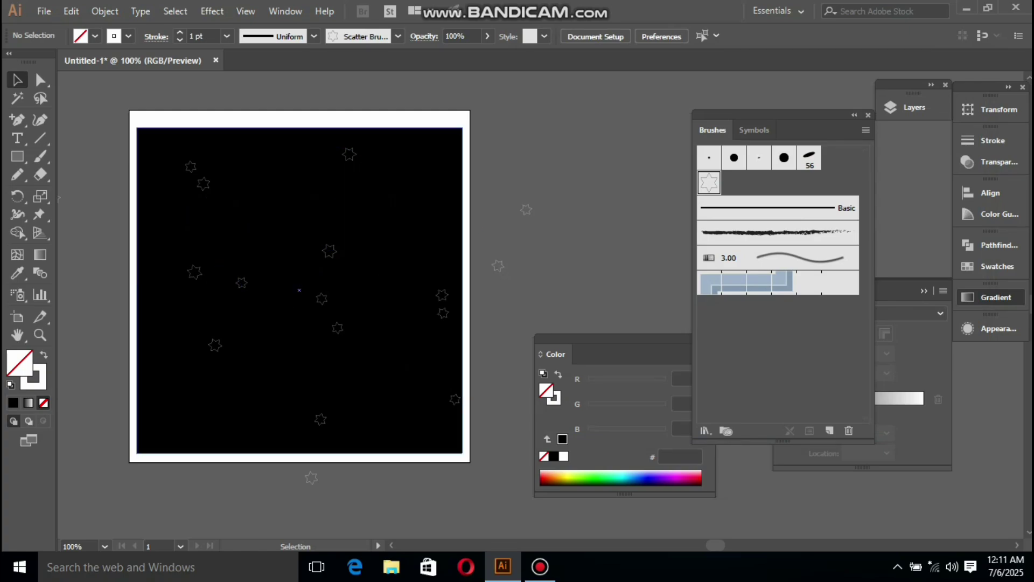
Step: Lock the black background square and delete all the star brush strokes above it
key(ctrl+a)
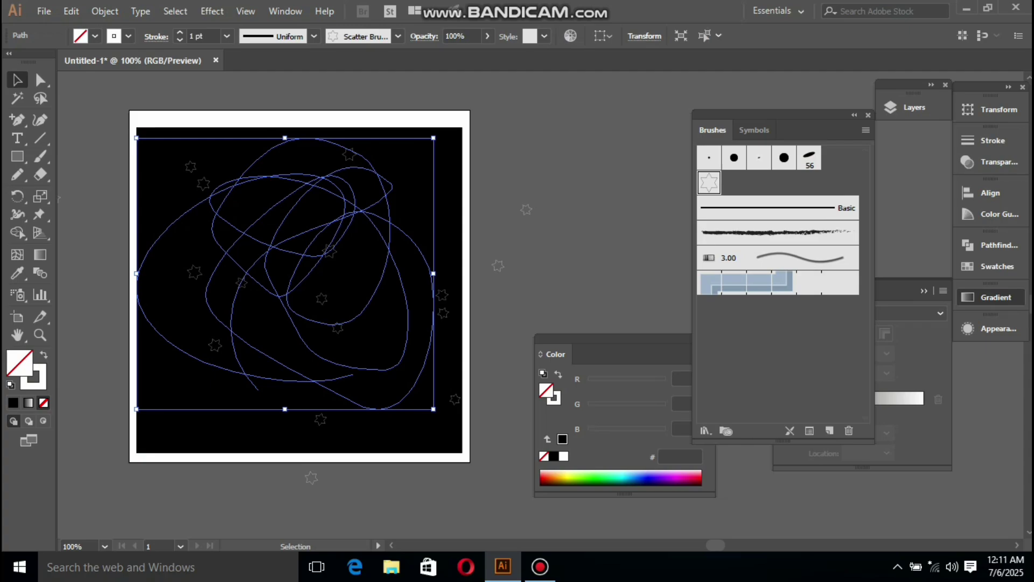
key(ctrl+shift+a)
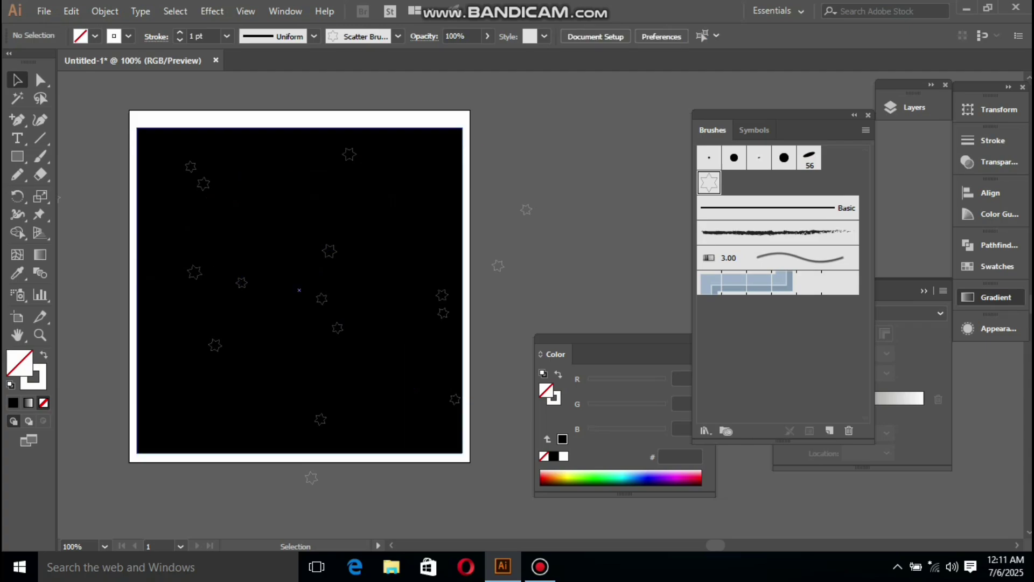
click(299, 290)
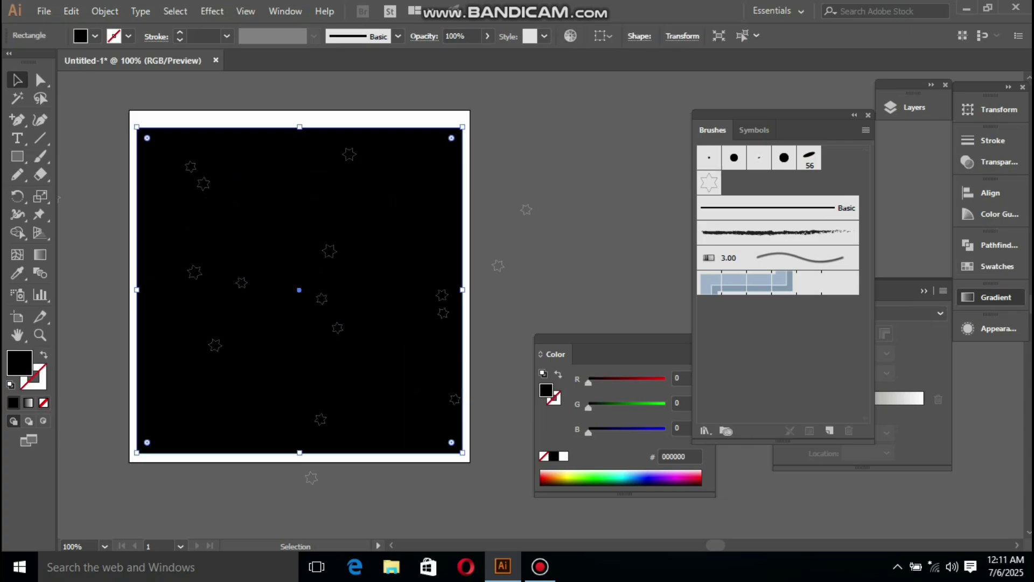
click(932, 85)
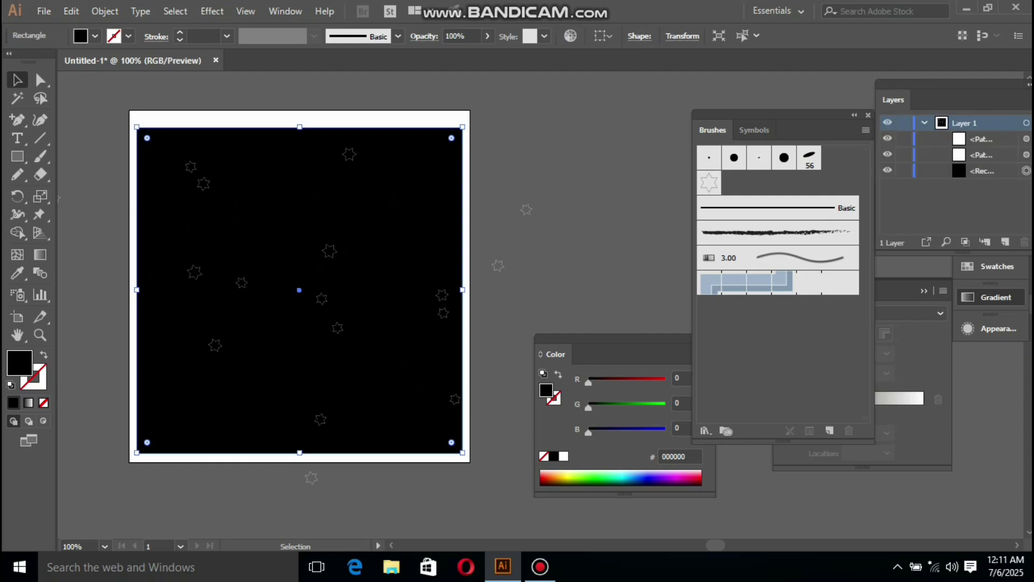
key(ctrl+2)
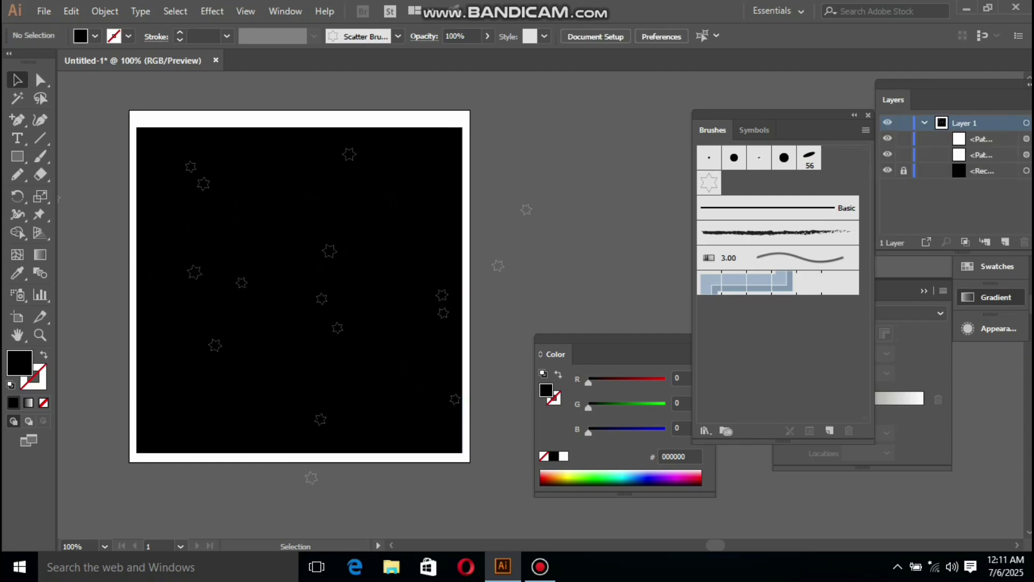
drag(175, 129, 582, 450)
key(Delete)
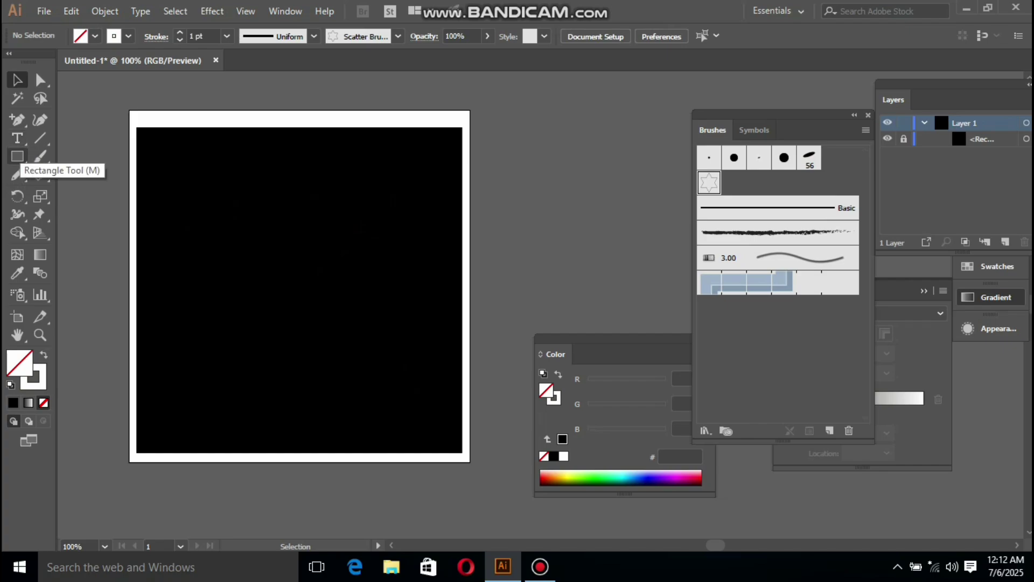
Step: Draw a five-pointed star in the upper part of the black square with white fill and white stroke
click(17, 156)
click(80, 229)
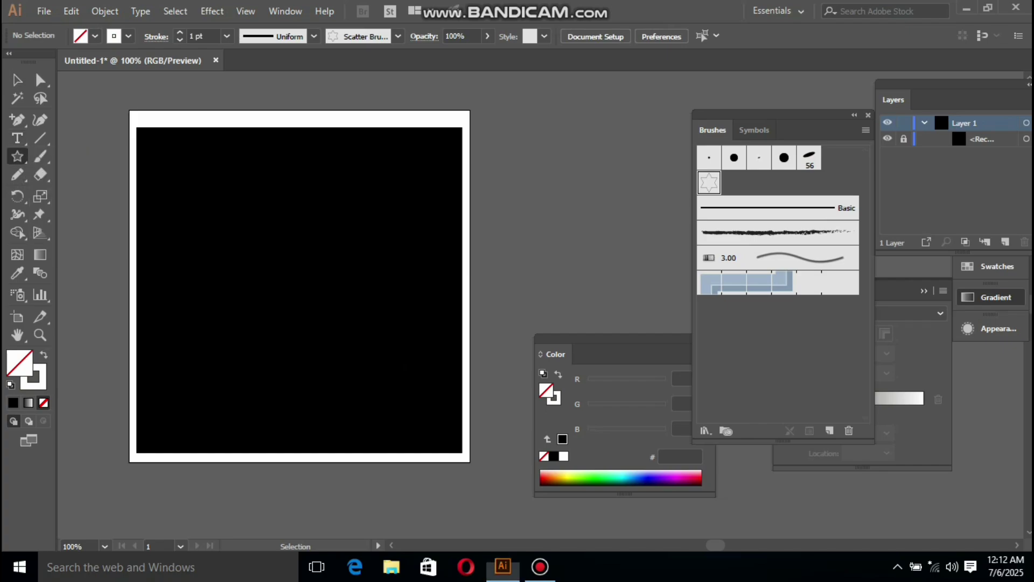
drag(286, 217, 351, 253)
key(Down)
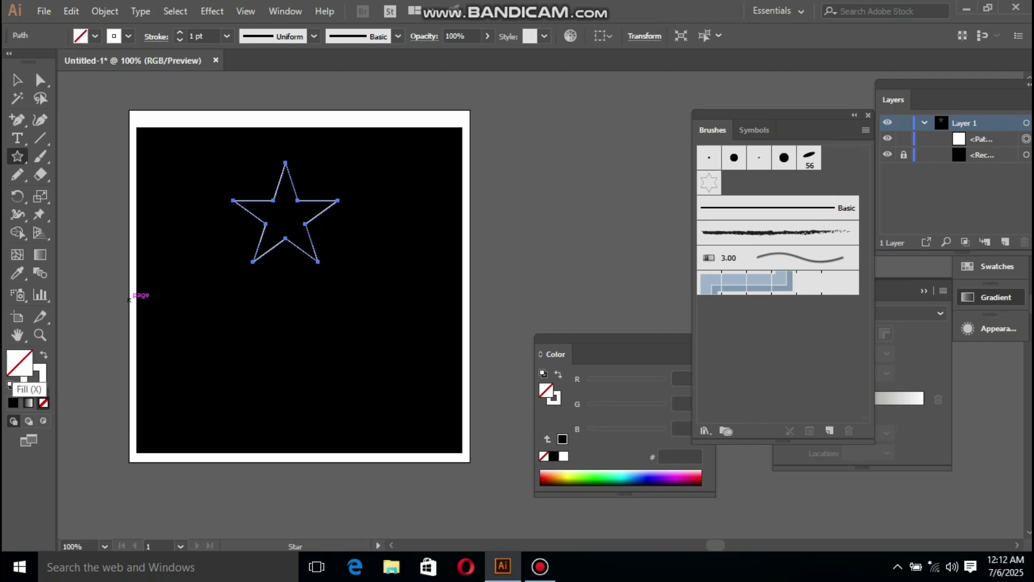
click(44, 355)
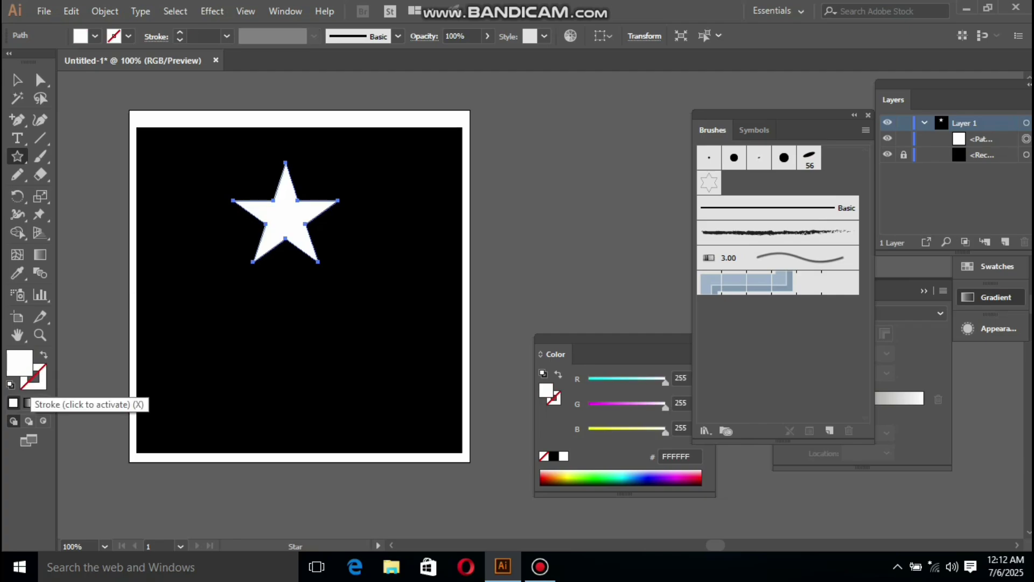
click(34, 379)
click(13, 402)
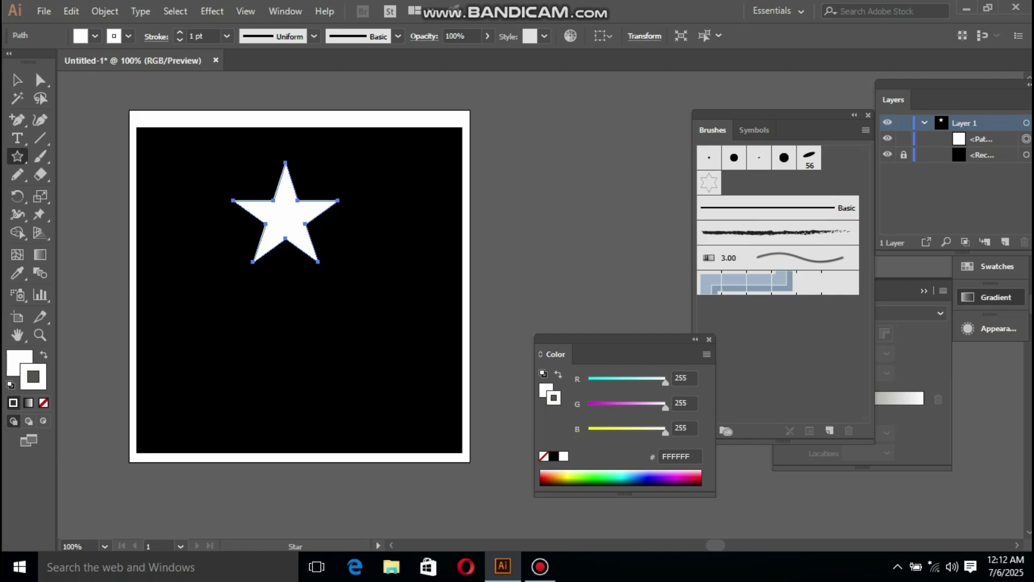
Step: Apply an Outer Glow effect to the star with Screen mode, 100% opacity and 8 px blur
key(alt+c)
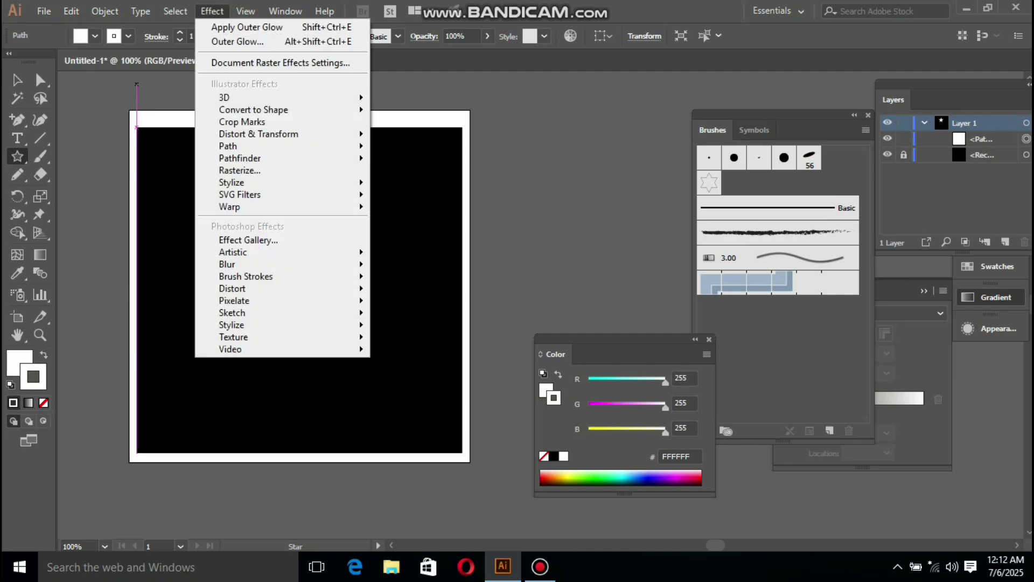
mouse_move(253, 183)
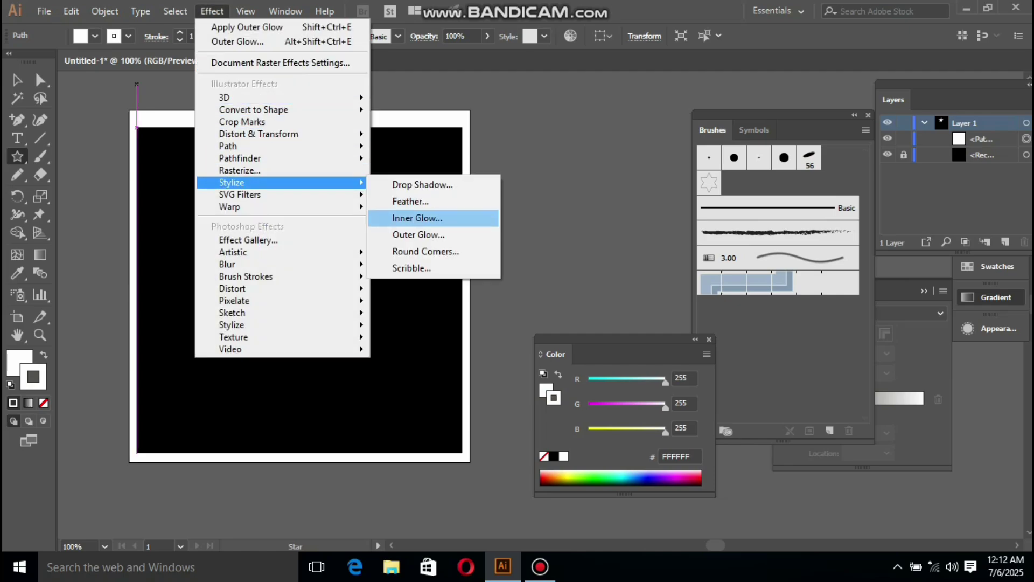
key(Down)
key(Return)
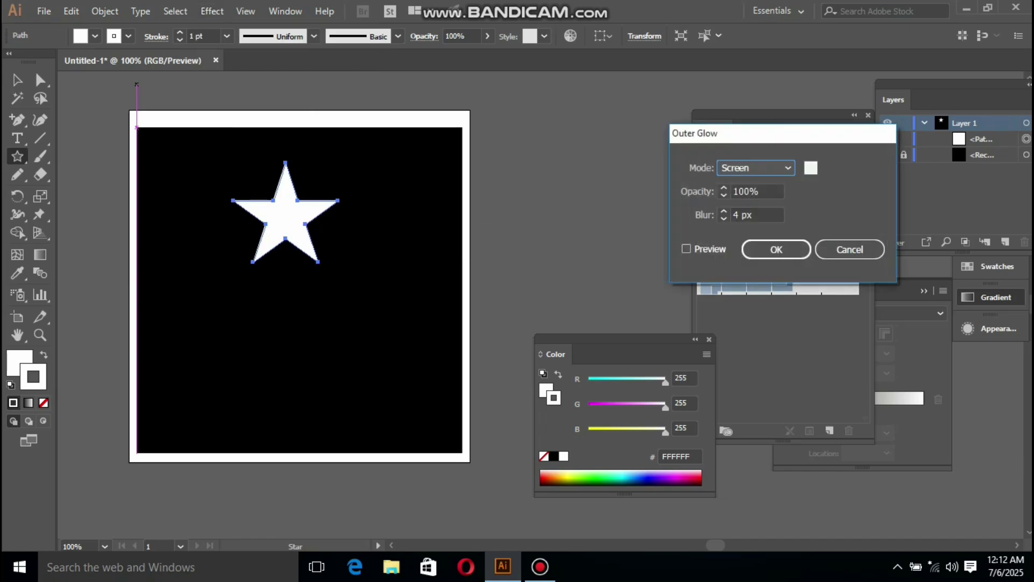
click(686, 249)
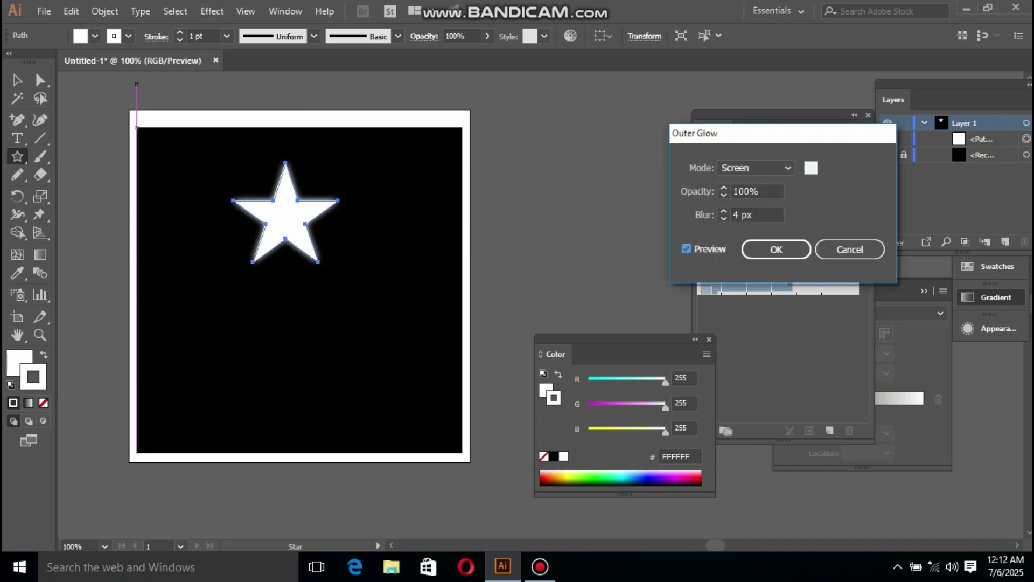
click(724, 218)
click(724, 218)
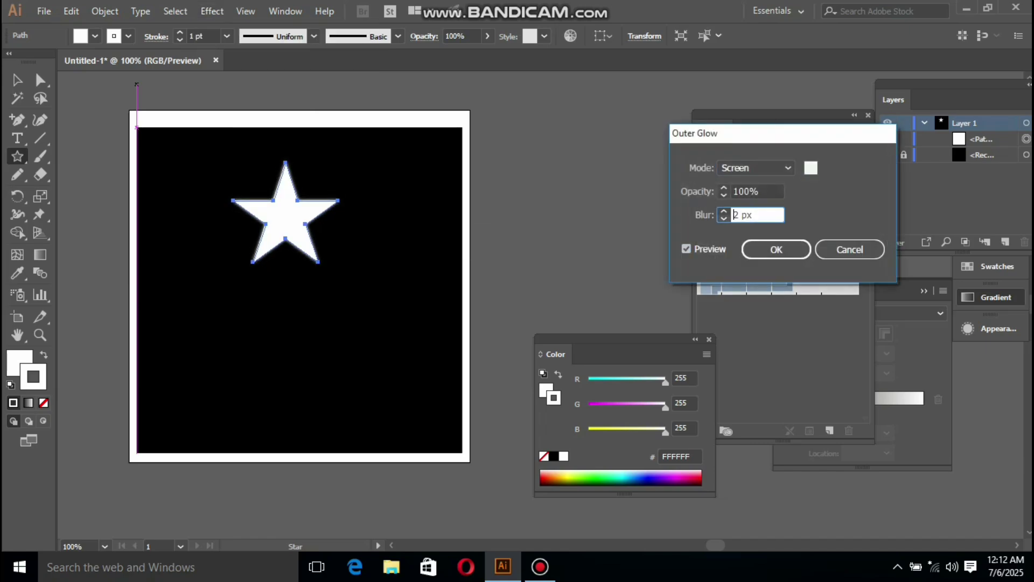
key(Up)
key(Up)
key(Up)
key(Up)
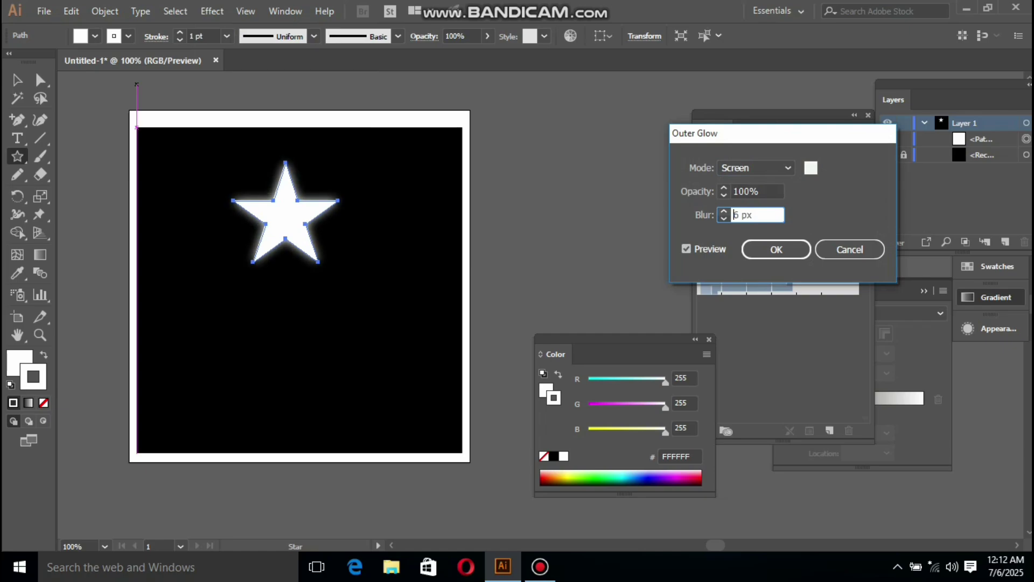
key(Up)
key(Up)
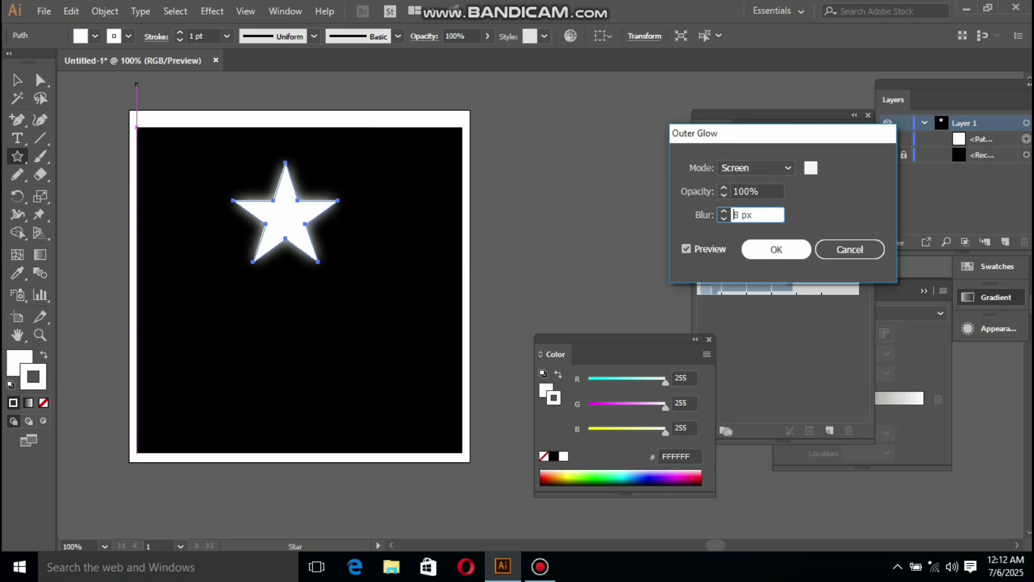
key(Return)
Step: Scale the glowing star down to about half its size and create a scatter brush from it with the default options
key(v)
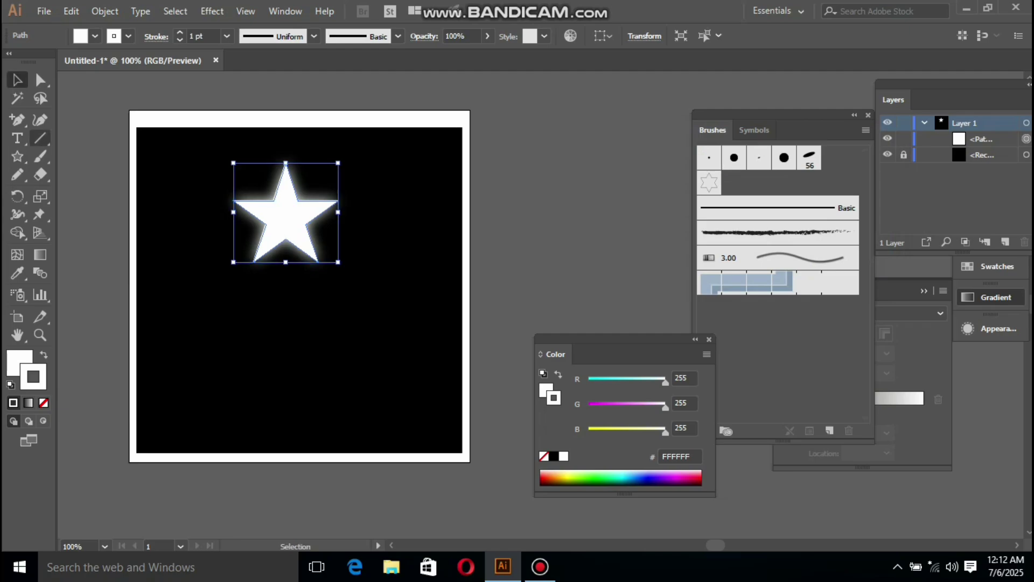
click(186, 294)
click(285, 212)
mouse_move(337, 262)
mouse_down()
mouse_move(310, 235)
mouse_move(689, 235)
mouse_up()
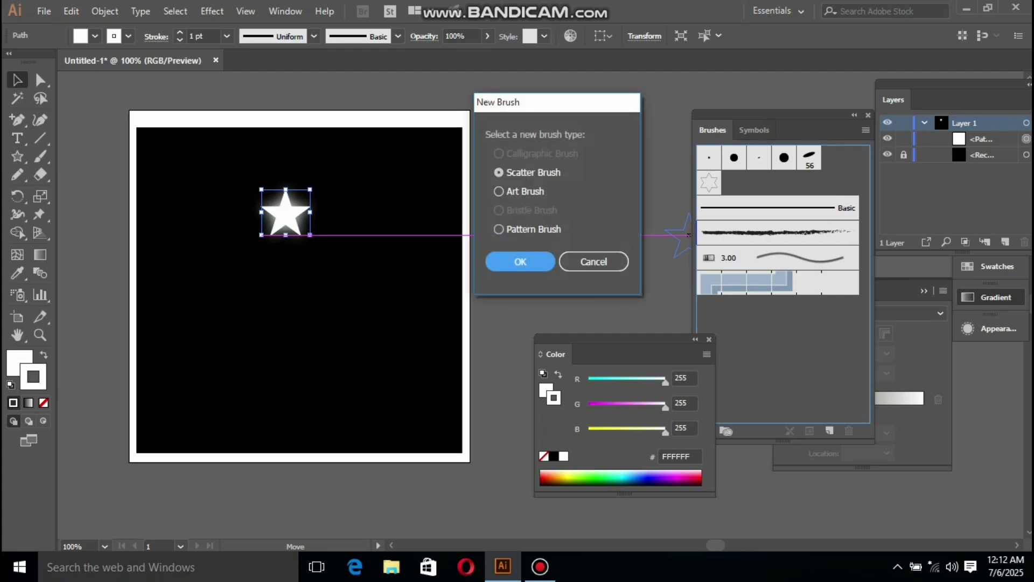
key(Return)
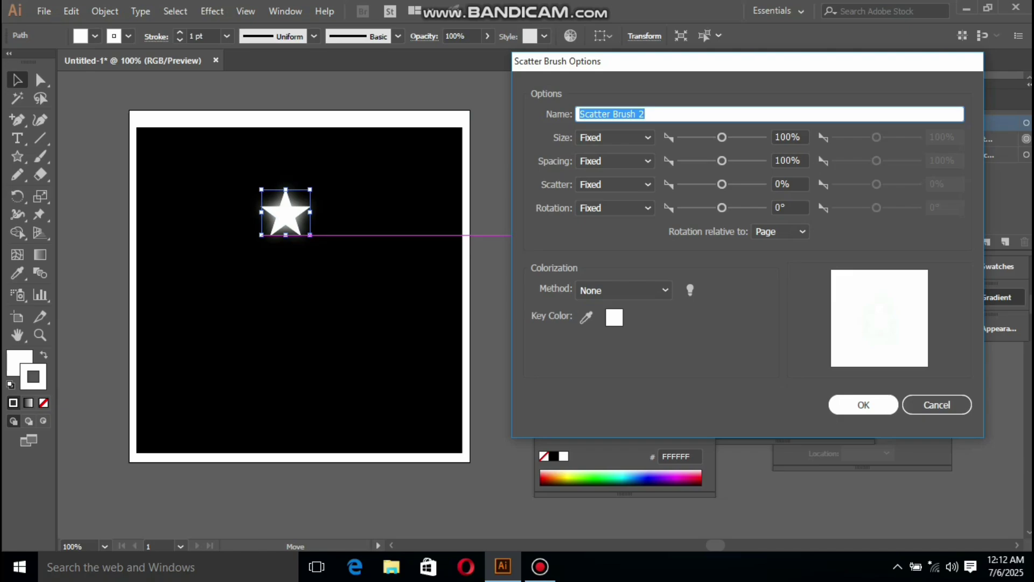
key(Return)
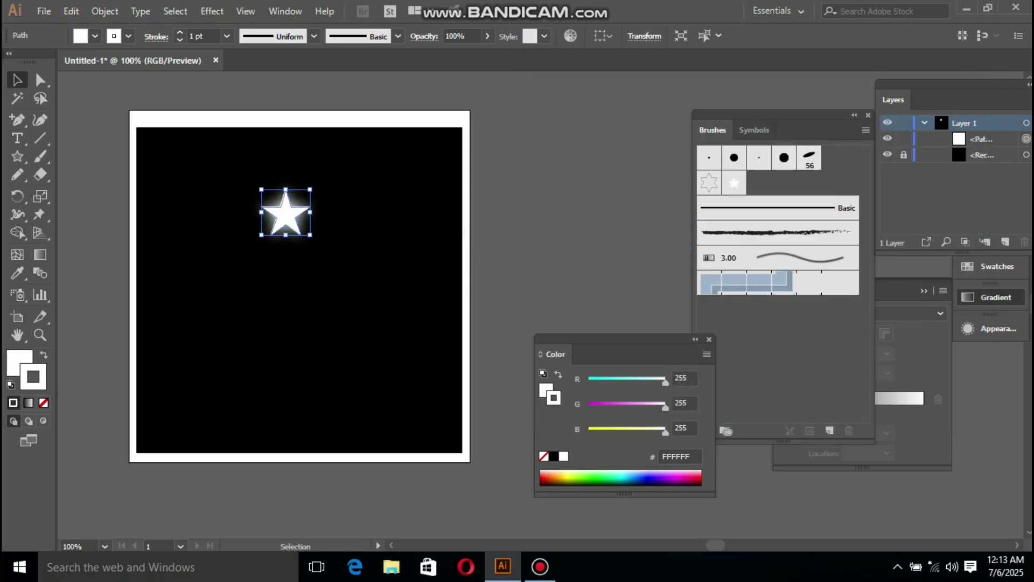
Step: Move the glowing star off the artboard's left side and paint a curved Paintbrush stroke with the new star scatter brush across the black square
mouse_move(311, 214)
mouse_down()
mouse_move(288, 272)
mouse_move(140, 170)
mouse_move(116, 127)
mouse_up()
key(b)
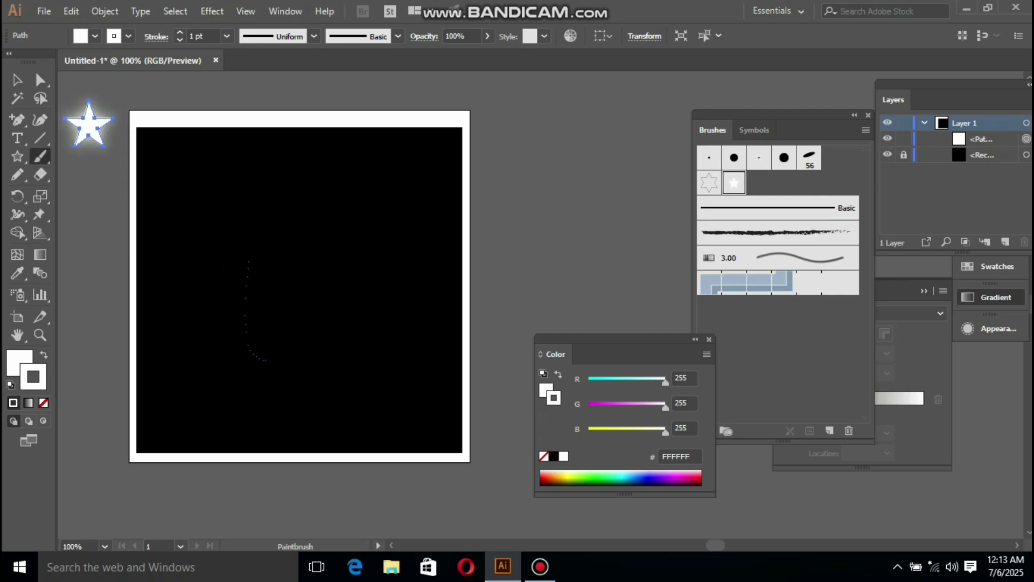
drag(264, 359, 265, 360)
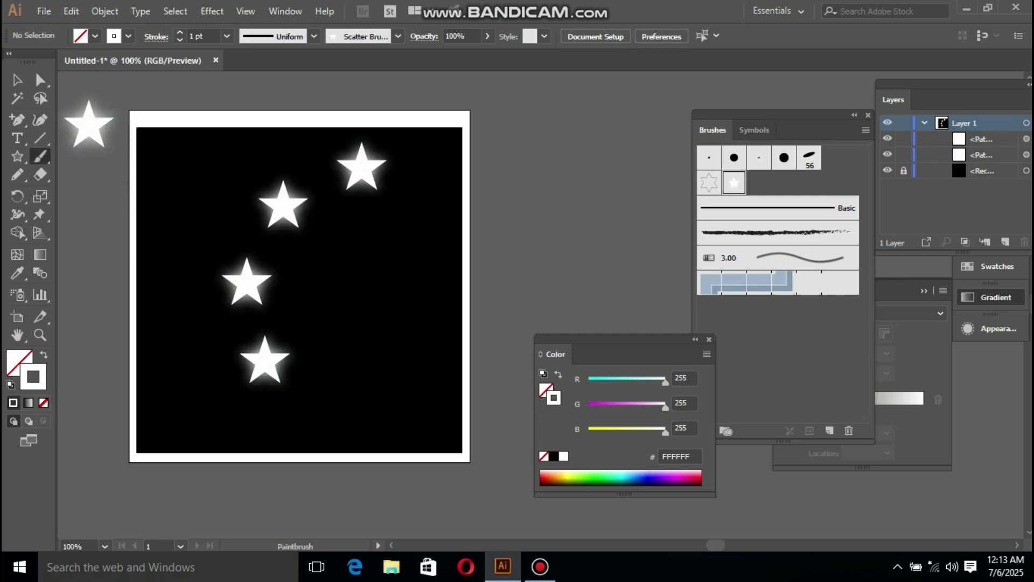
Step: Set the white star scatter brush's spacing to Random, ranging from 85% to 351%
double_click(733, 183)
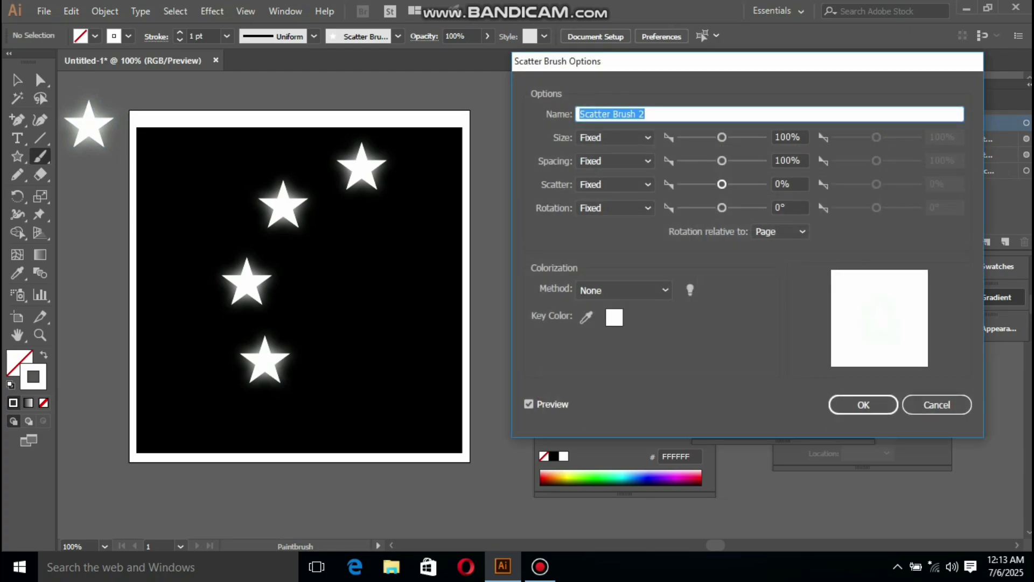
click(615, 161)
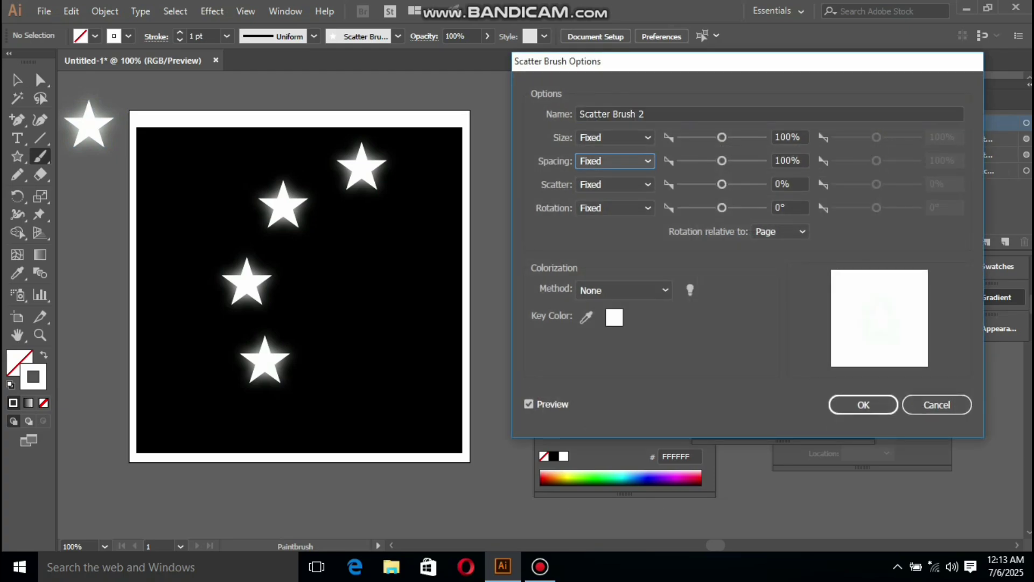
click(614, 161)
click(598, 194)
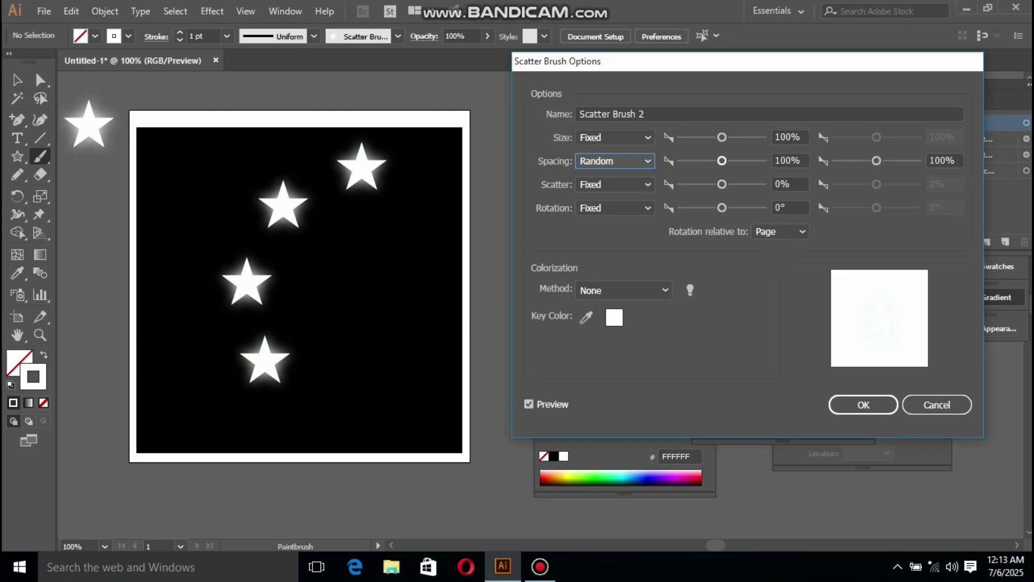
mouse_move(722, 160)
mouse_down()
mouse_move(702, 161)
mouse_move(729, 160)
mouse_up()
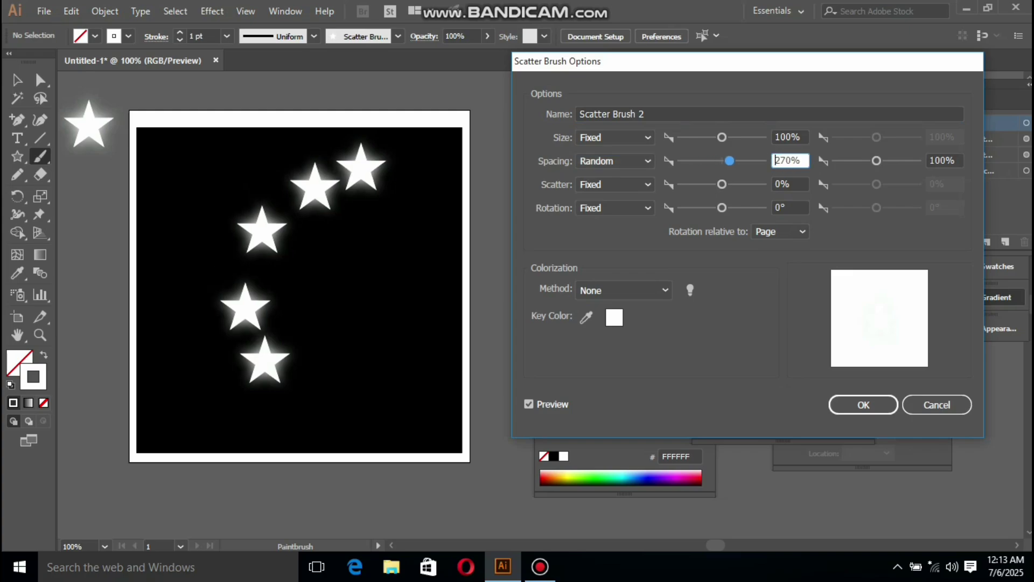
double_click(774, 160)
text(85)
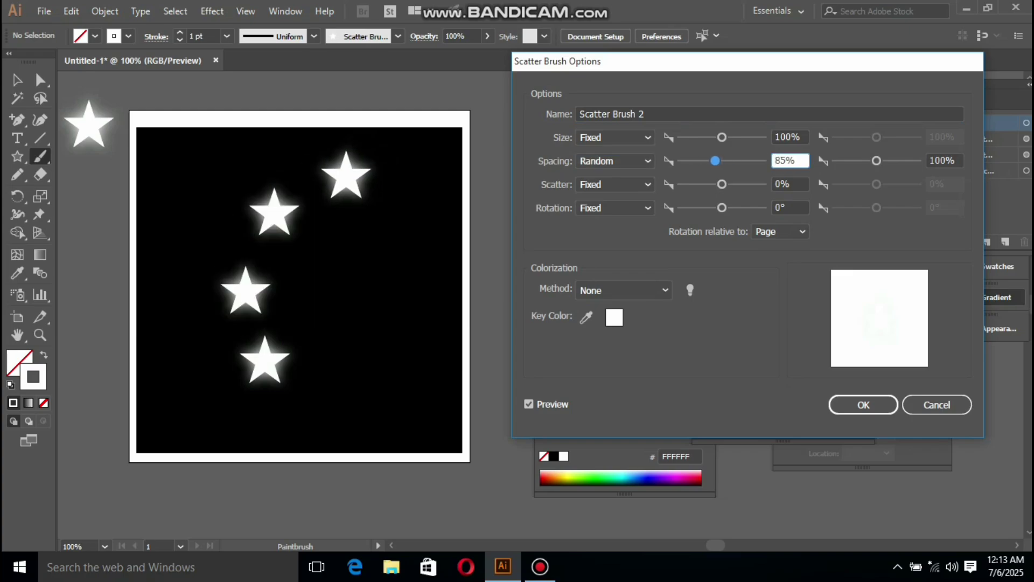
double_click(941, 160)
text(367)
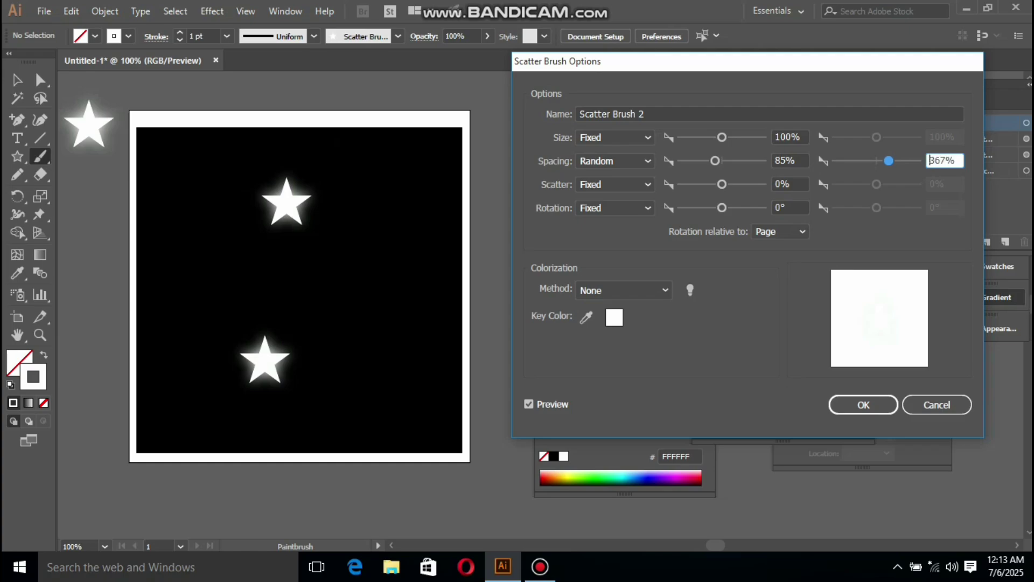
drag(888, 161, 888, 160)
click(888, 160)
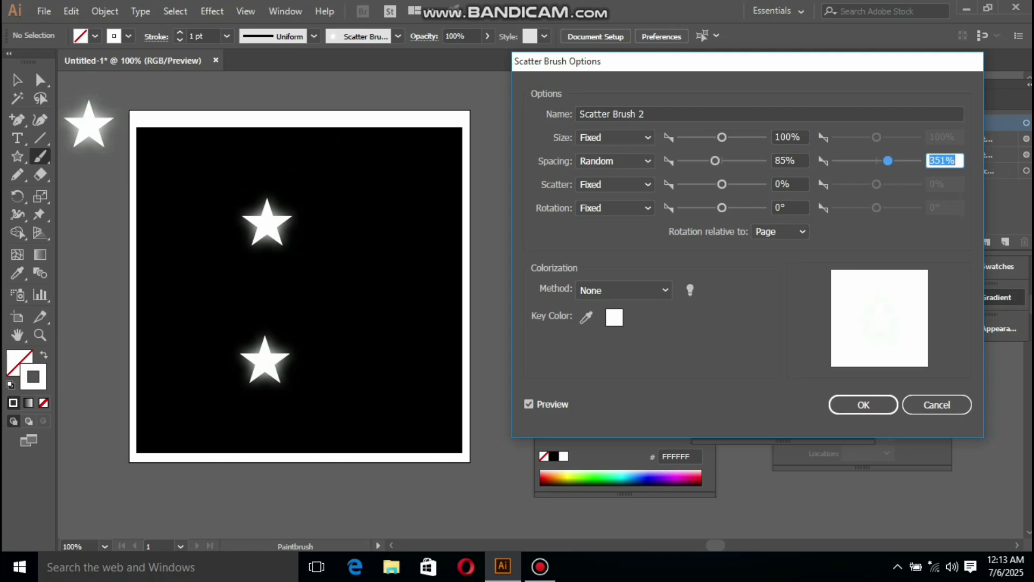
Step: Set the star brush's size to Random, ranging from 48% to 63%
drag(722, 138, 703, 138)
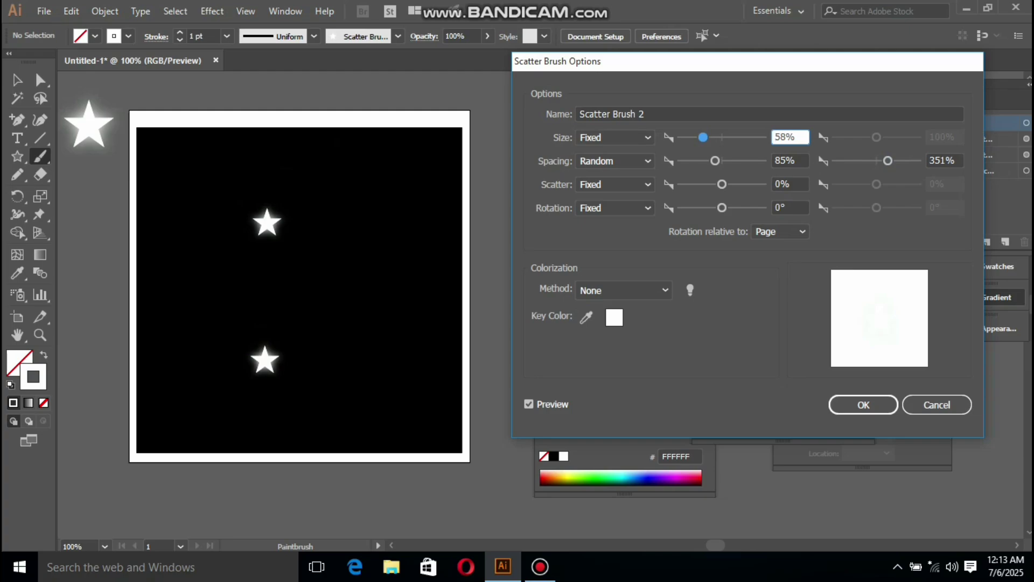
click(616, 138)
click(608, 170)
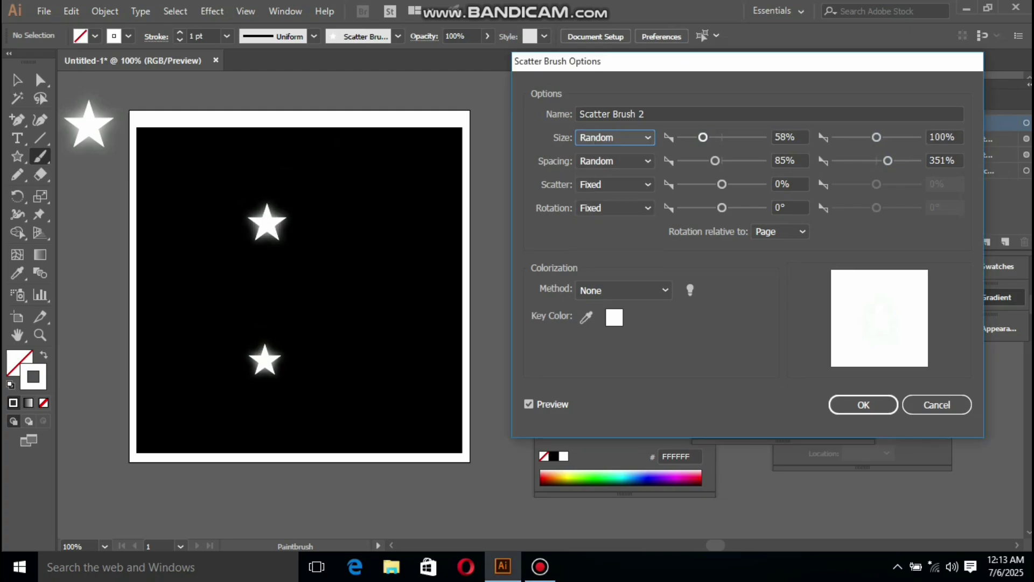
drag(703, 138, 698, 138)
drag(876, 137, 860, 138)
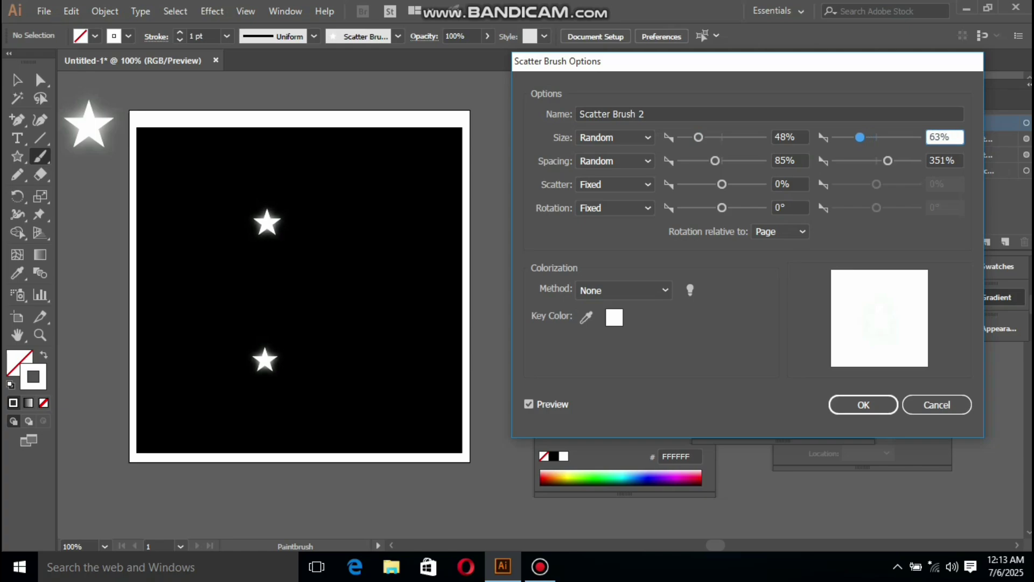
Step: Set the brush's scatter to -130% and its colorization method to Tints, and apply the changes to existing strokes
drag(722, 184, 716, 185)
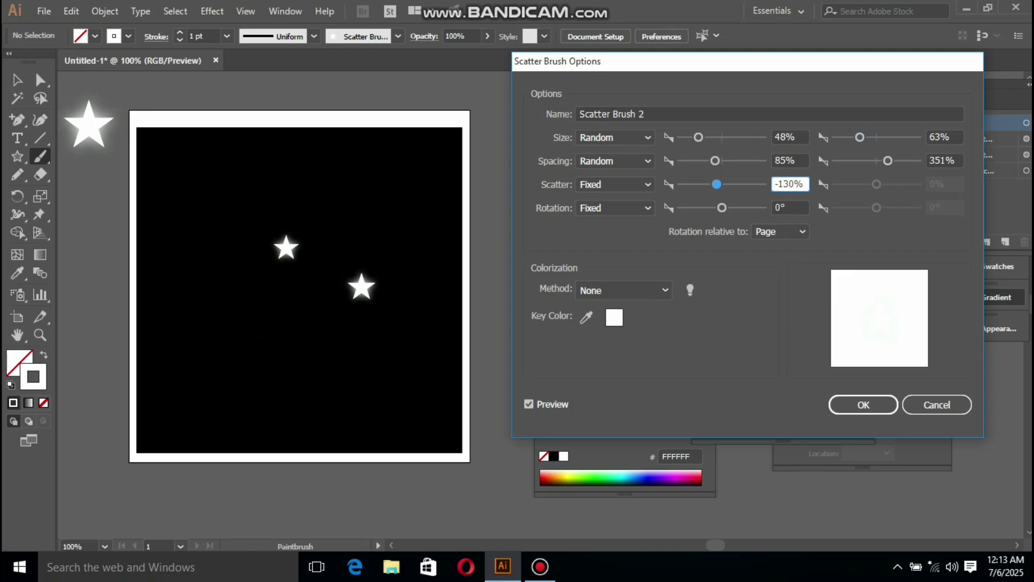
click(623, 290)
click(625, 325)
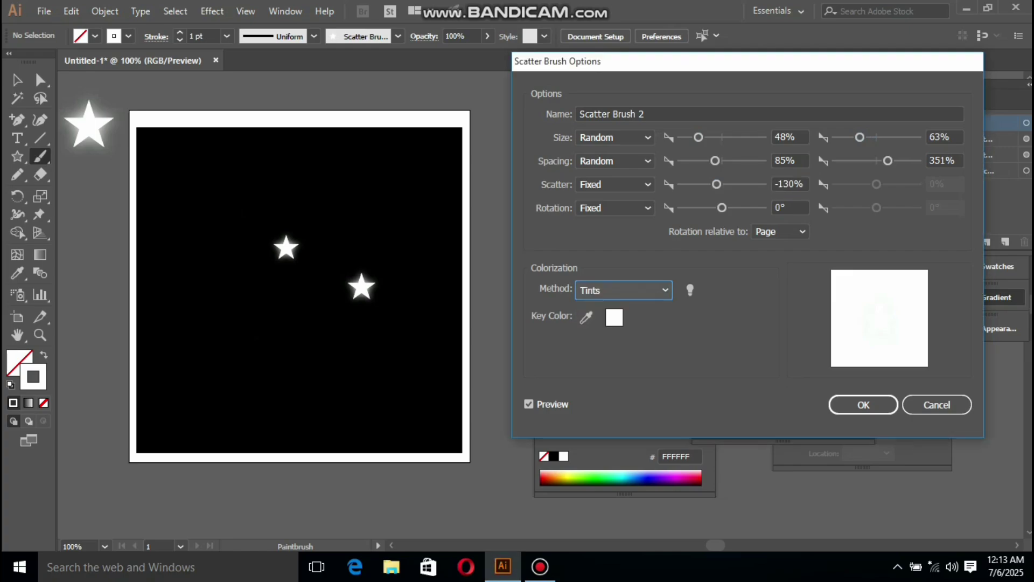
click(863, 405)
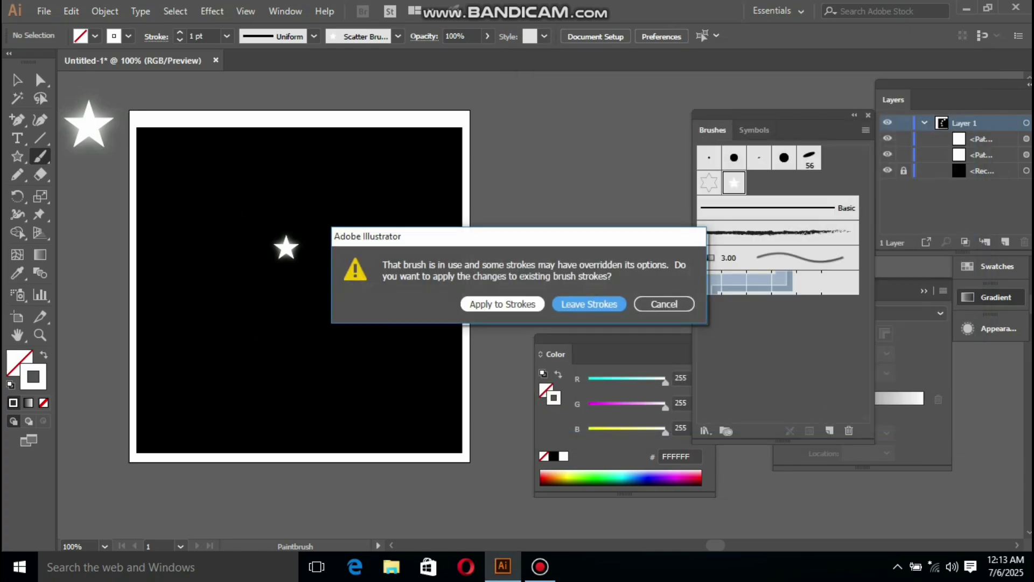
click(502, 304)
Step: Delete the curved star brush stroke from the black square
key(v)
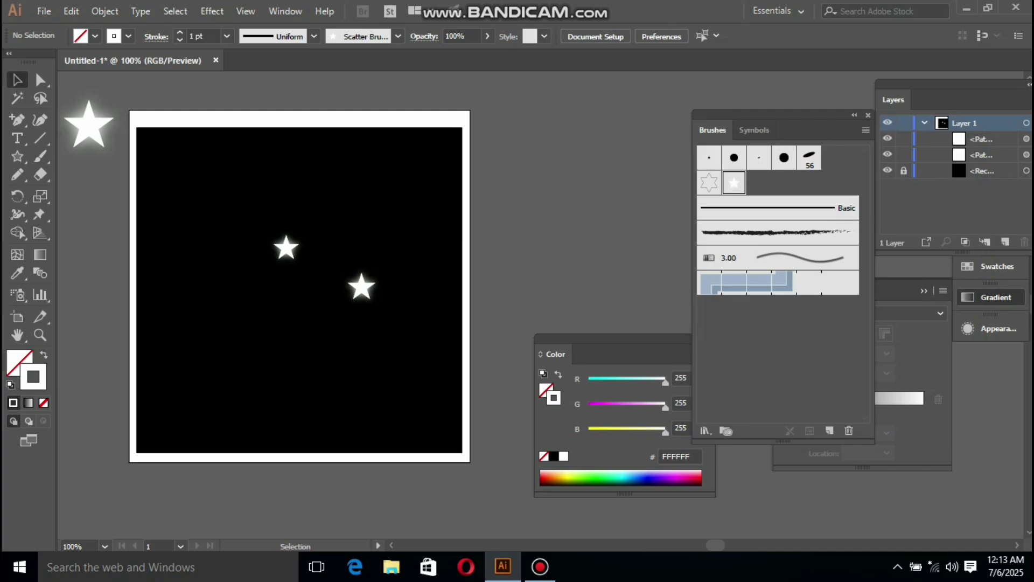
click(361, 287)
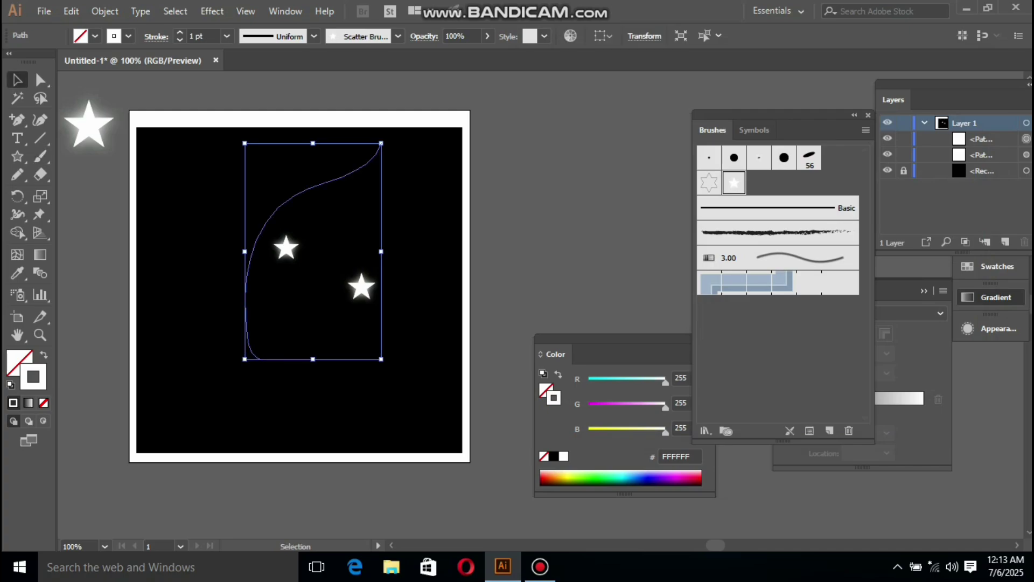
key(Delete)
Step: Paint a long looping stroke with the white star brush to scatter stars across the whole black square
key(b)
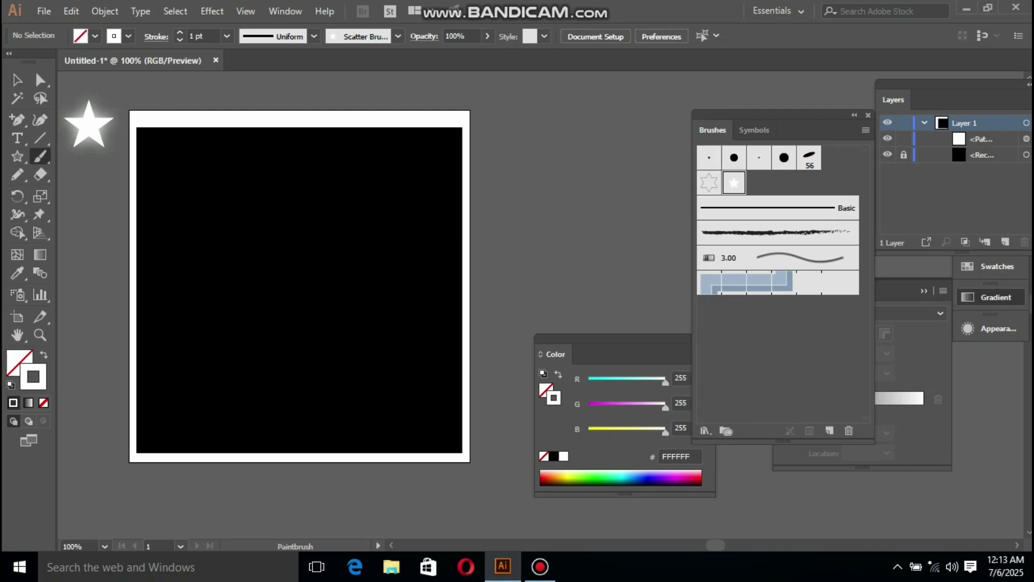
drag(214, 384, 369, 271)
drag(369, 271, 369, 271)
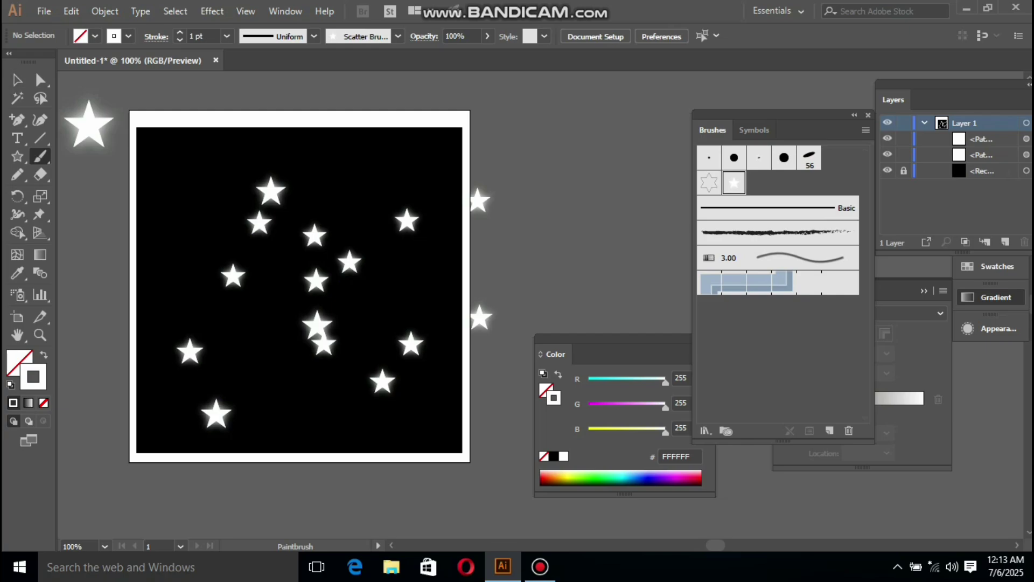
Step: Draw an unfilled square with a white 1 pt stroke from the centre of the black background, over the stars
key(v)
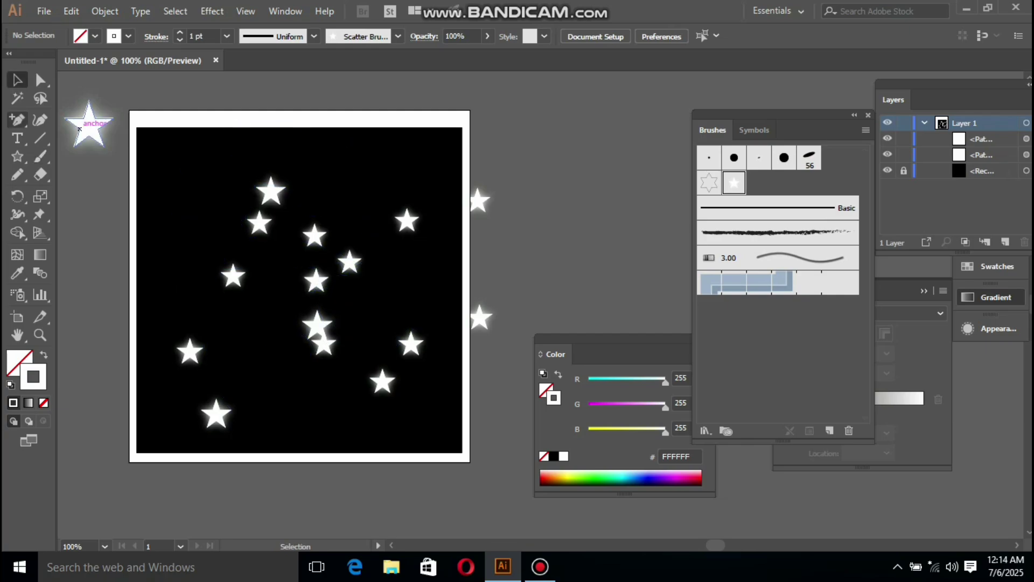
key(b)
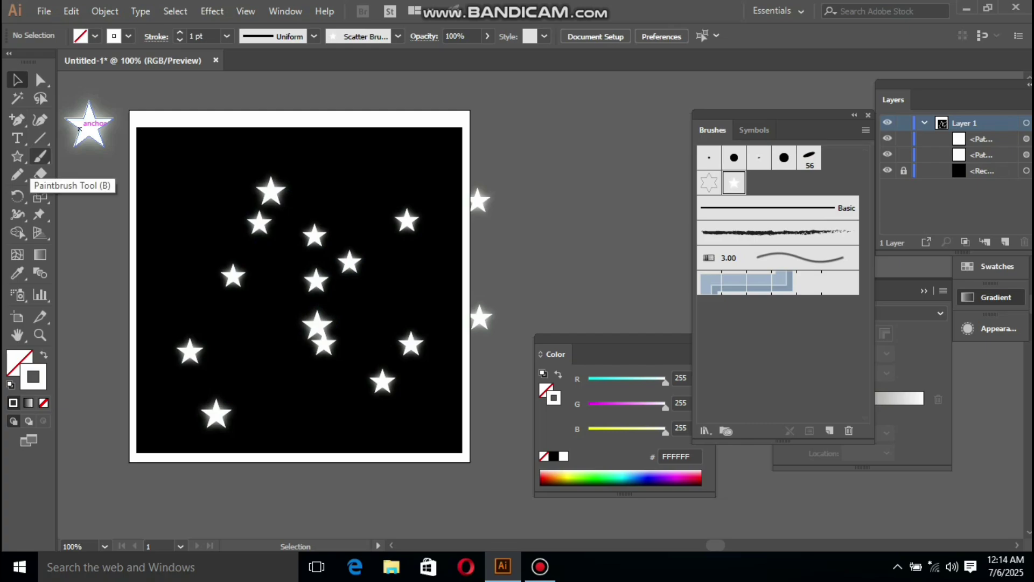
click(17, 156)
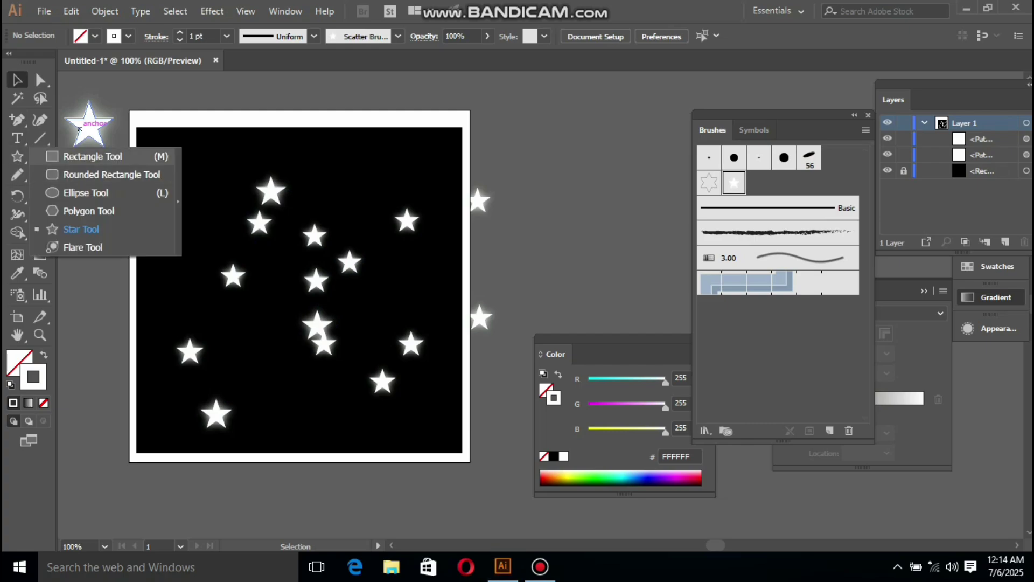
click(92, 156)
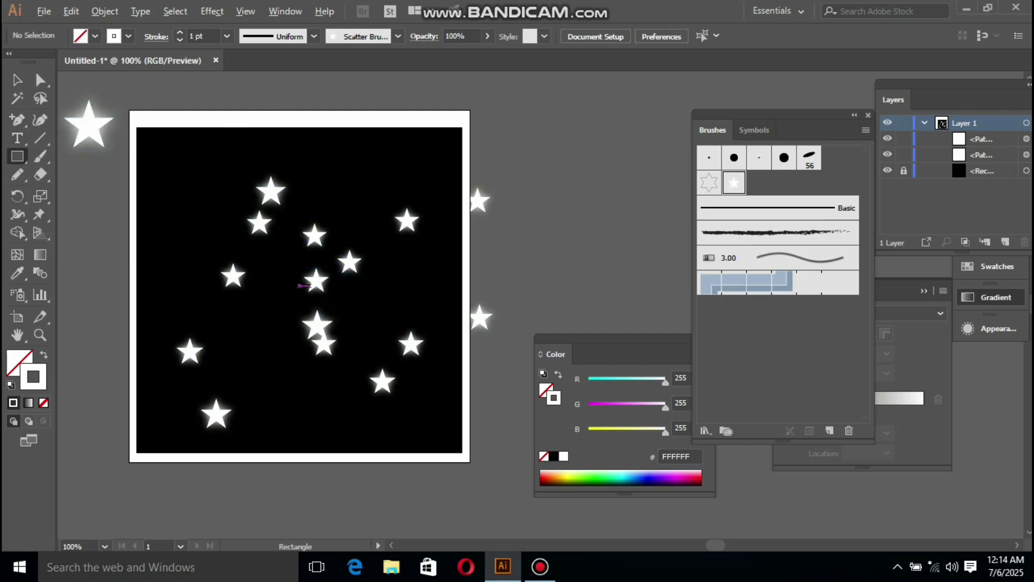
drag(306, 285, 477, 378)
key(ctrl)
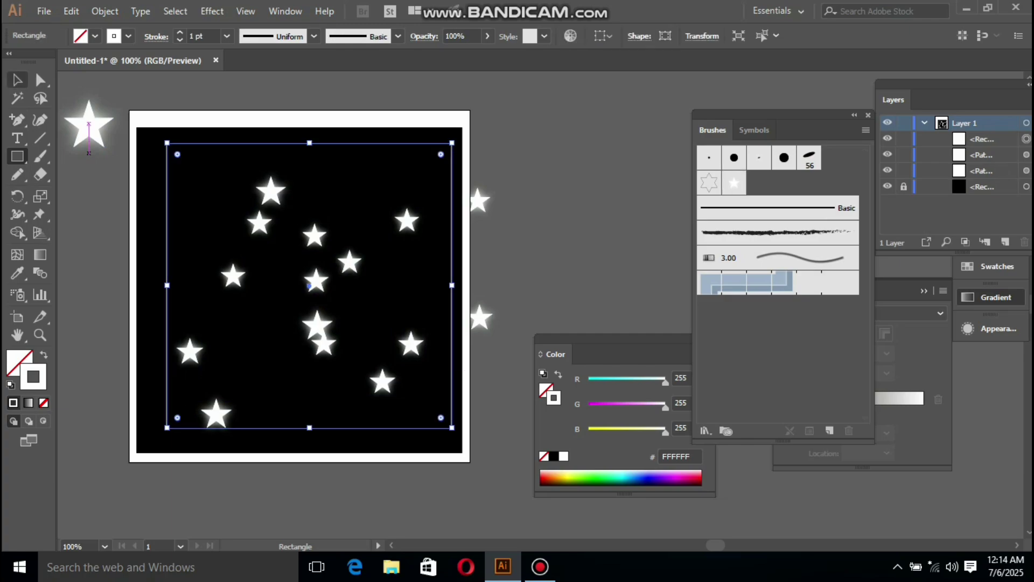
Step: Move the outlined square straight up until its upper edge lies beyond the artboard
click(18, 80)
key(Up)
key(Up)
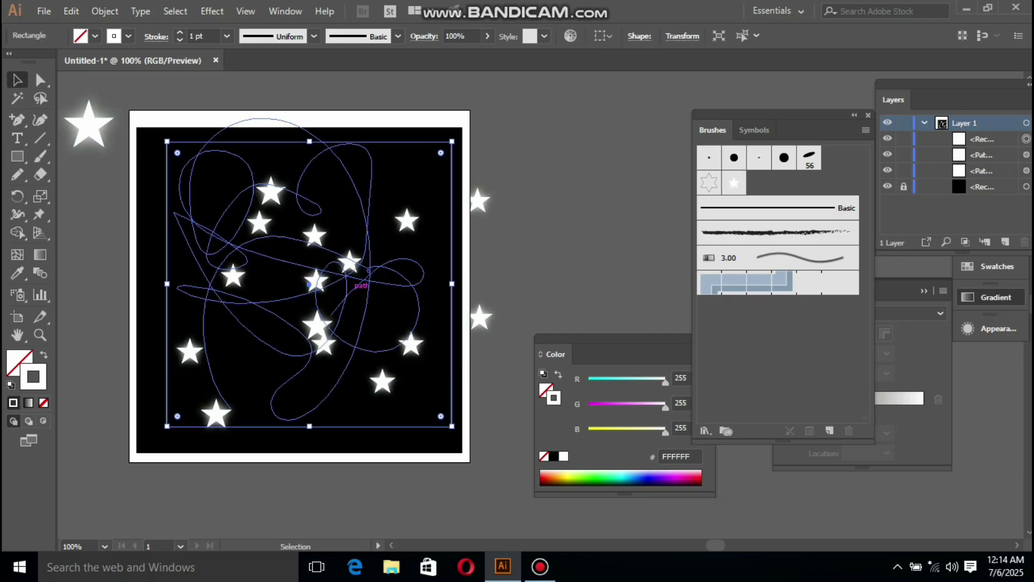
key(Up)
key(Up)
key(Up)
key(Up)
key(Up)
key(Up)
key(Up)
key(Up)
key(Up)
key(Up)
key(Up)
key(Up)
key(Up)
key(Up)
key(Up)
key(Up)
key(Up)
key(Up)
key(Up)
key(Up)
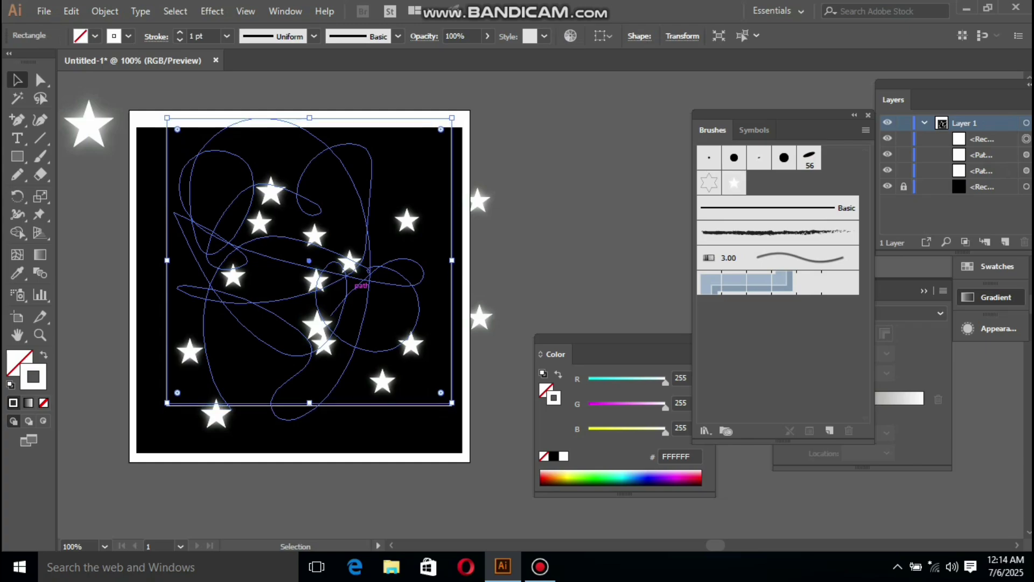
key(Up)
key(Up)
key(Up)
key(Up)
key(Up)
key(Up)
key(Up)
key(Up)
key(Up)
key(Up)
key(Up)
key(Up)
key(Up)
key(Up)
key(Up)
key(Up)
key(Up)
key(Up)
key(Up)
key(Up)
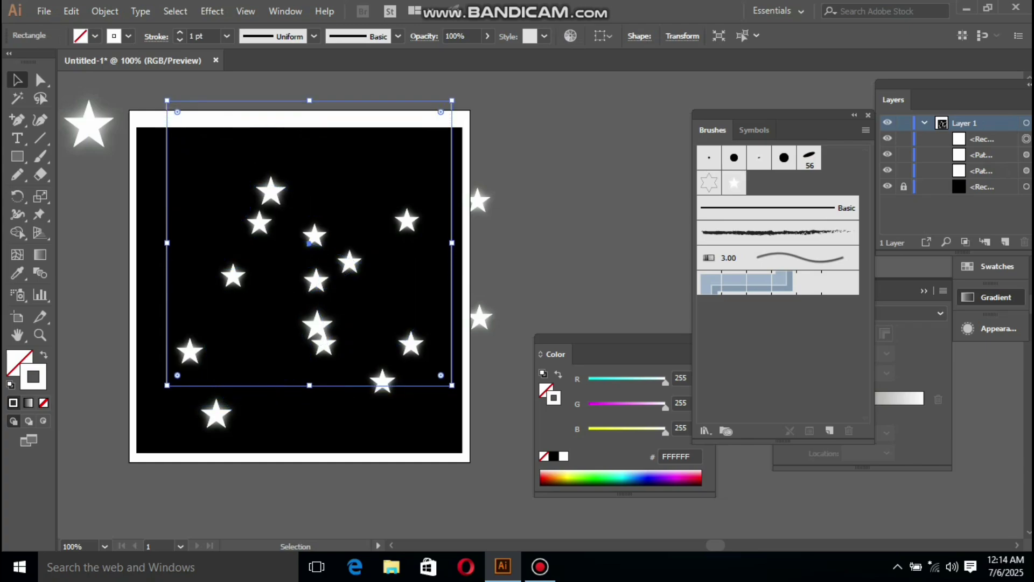
drag(453, 298, 453, 256)
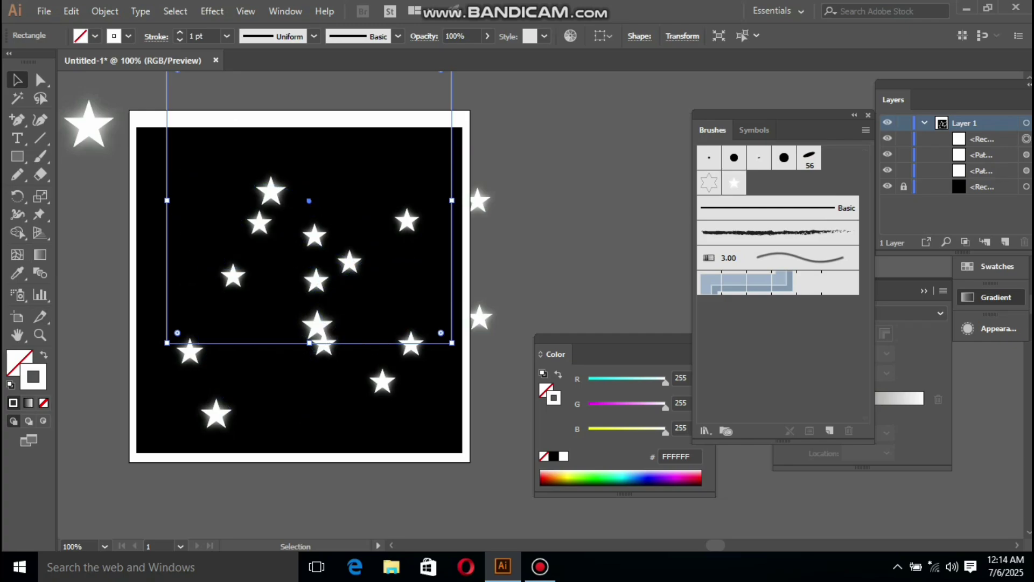
Step: Resize the outlined square into a wide rectangle and align its upper edge with the top of the black background
drag(324, 343, 312, 394)
drag(299, 109, 299, 189)
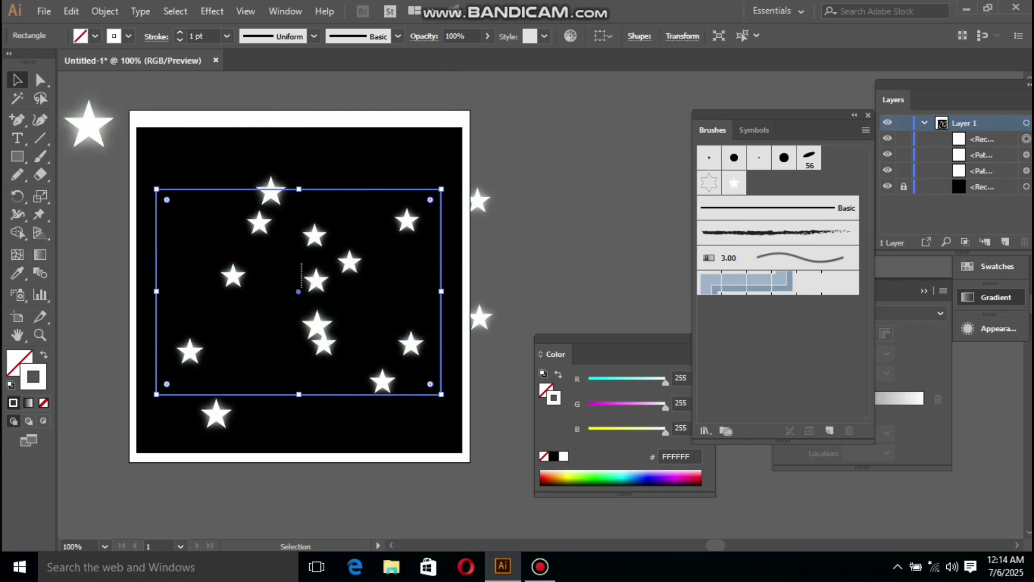
click(301, 289)
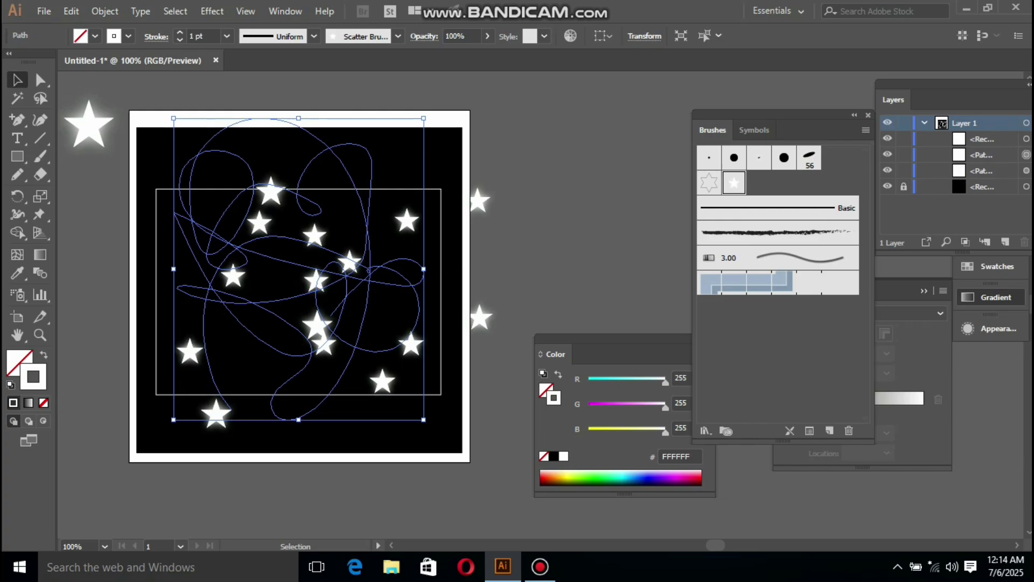
click(386, 395)
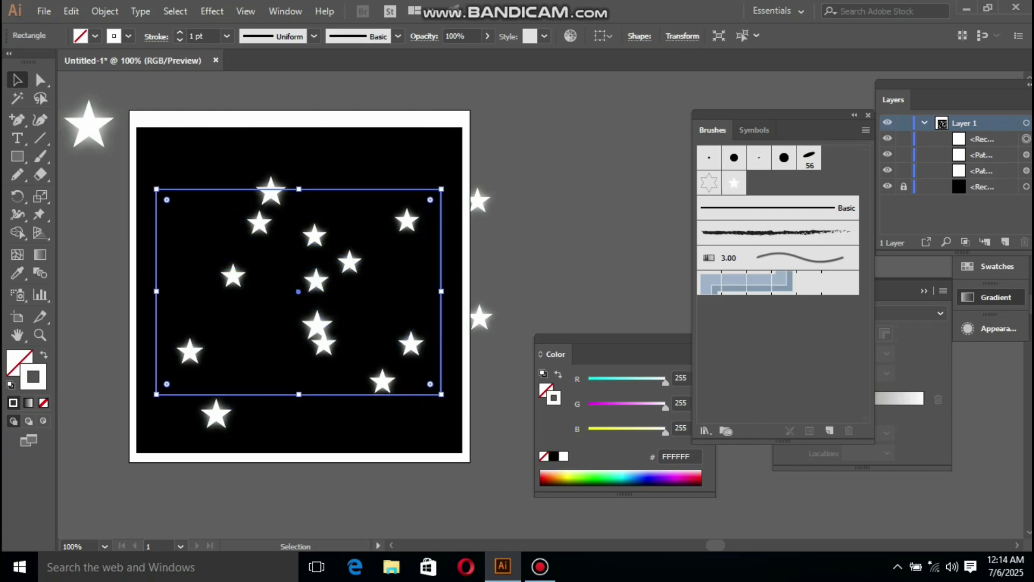
drag(385, 395, 385, 332)
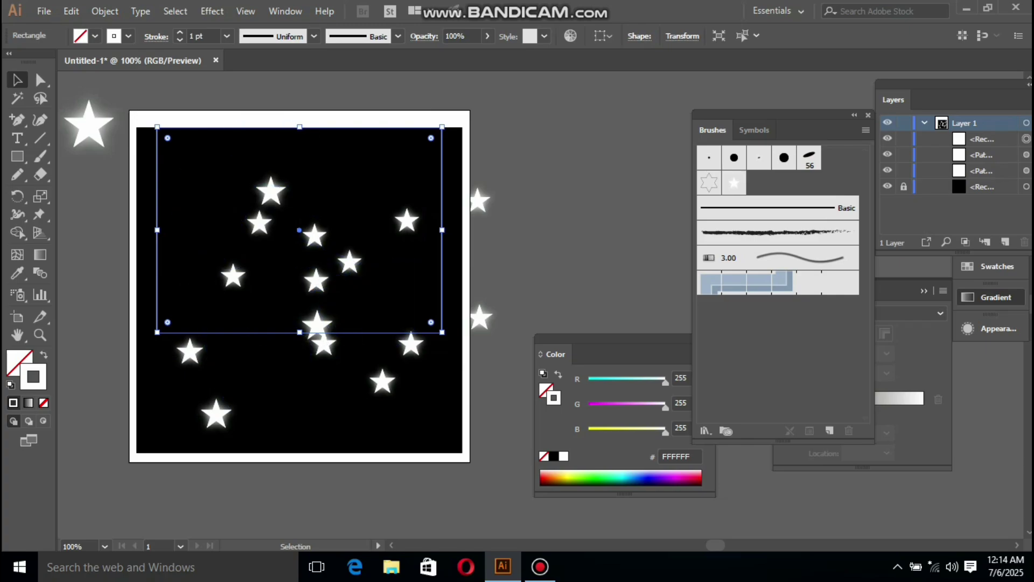
Step: Fill the wide rectangle with black and make it a clipping mask for the white star stroke it overlaps
click(16, 360)
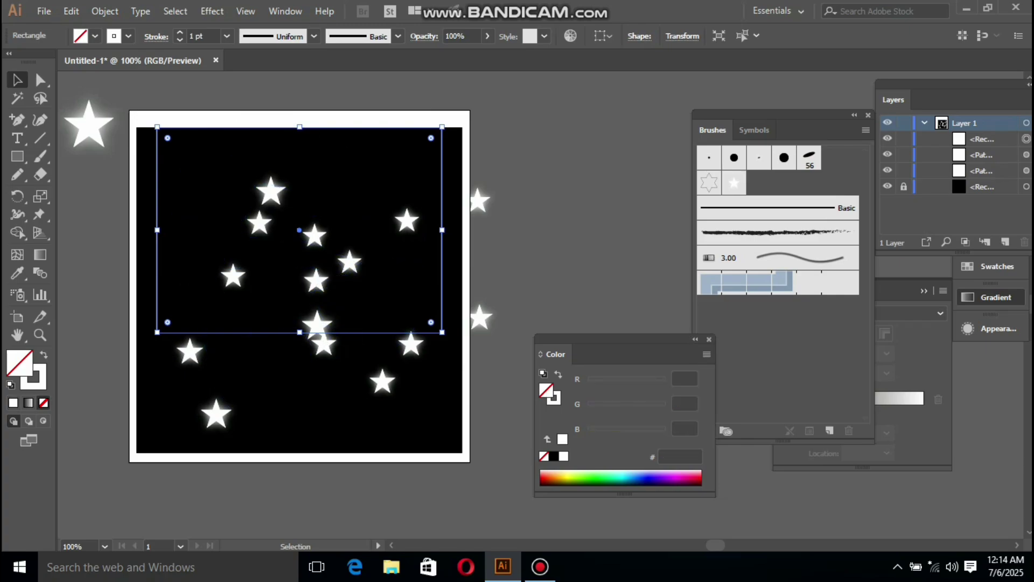
click(554, 456)
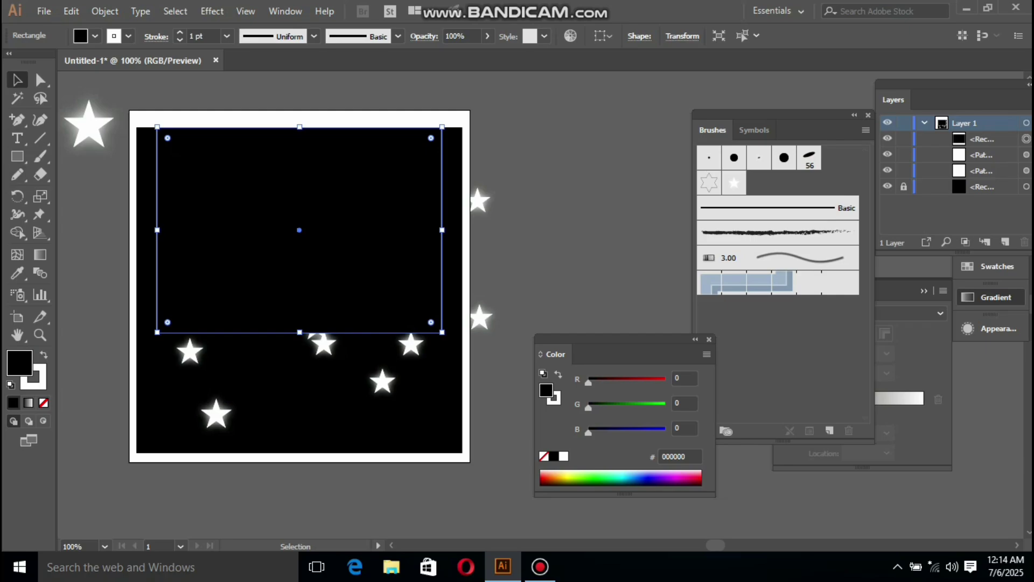
drag(275, 310, 128, 194)
right_click(327, 253)
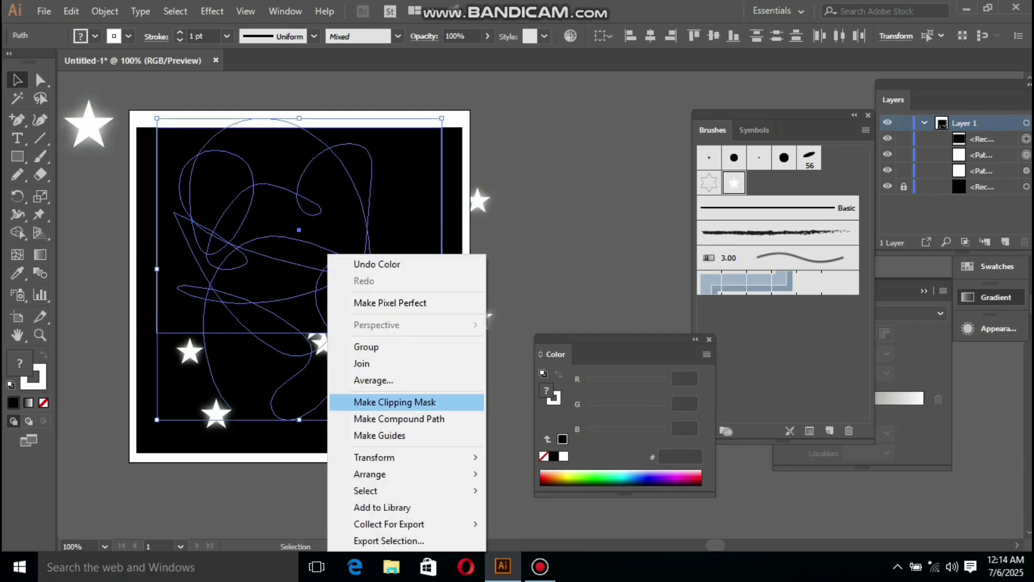
click(395, 402)
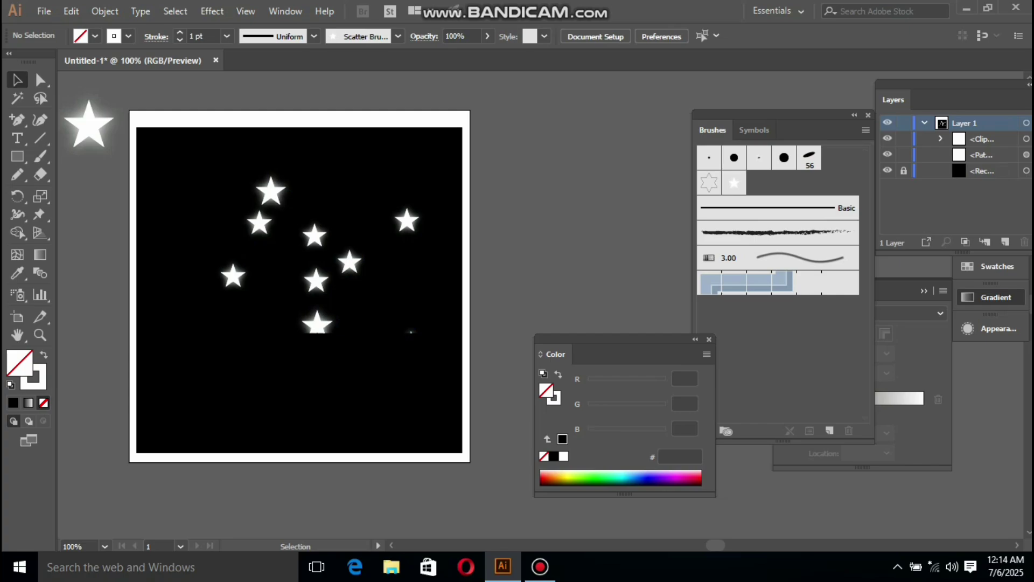
scroll(649, 320, left, 10)
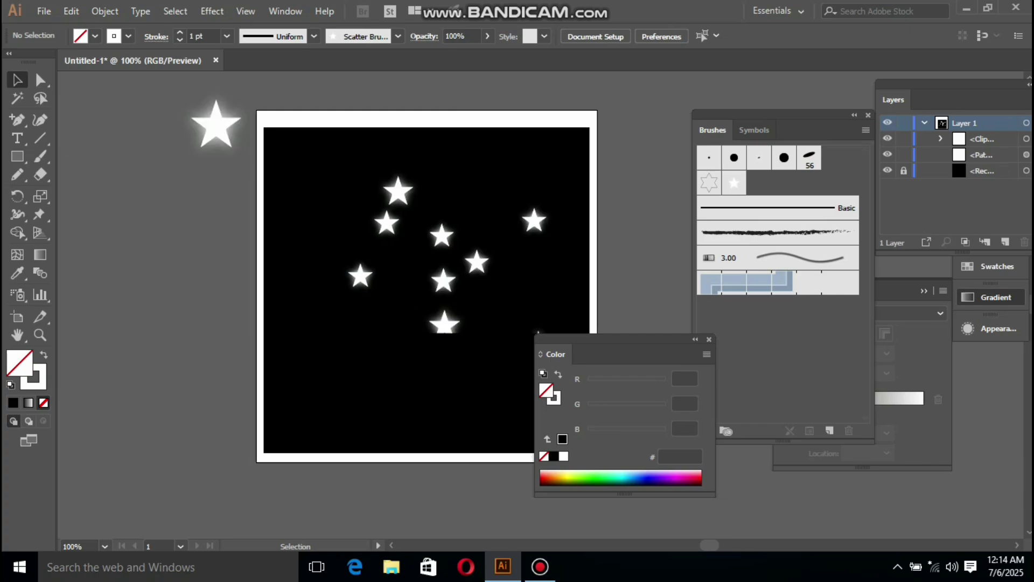
key(space)
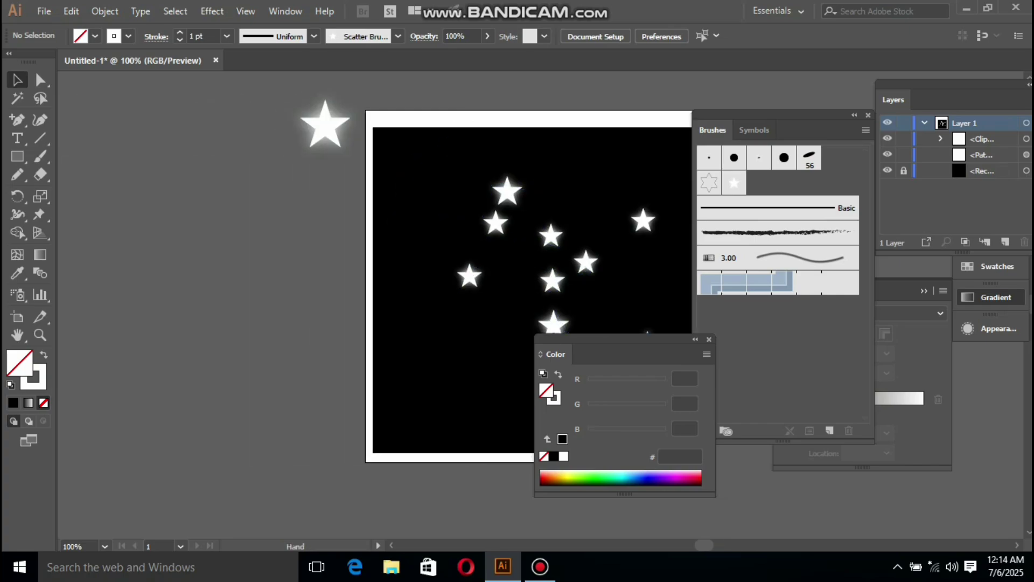
drag(608, 280, 413, 262)
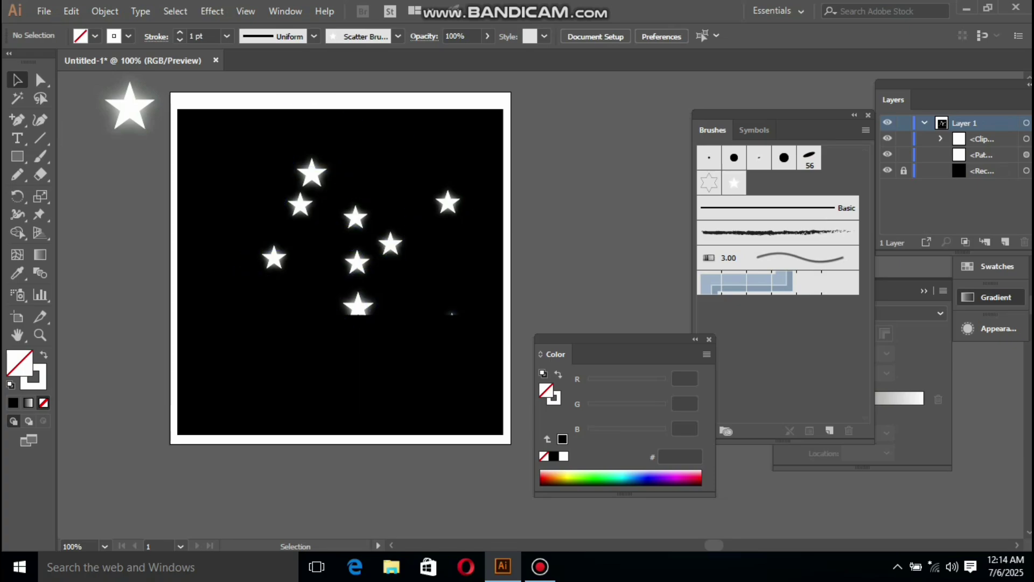
Step: Draw a circle about 11 px wide near the black square's left edge, with white fill and white stroke
click(355, 220)
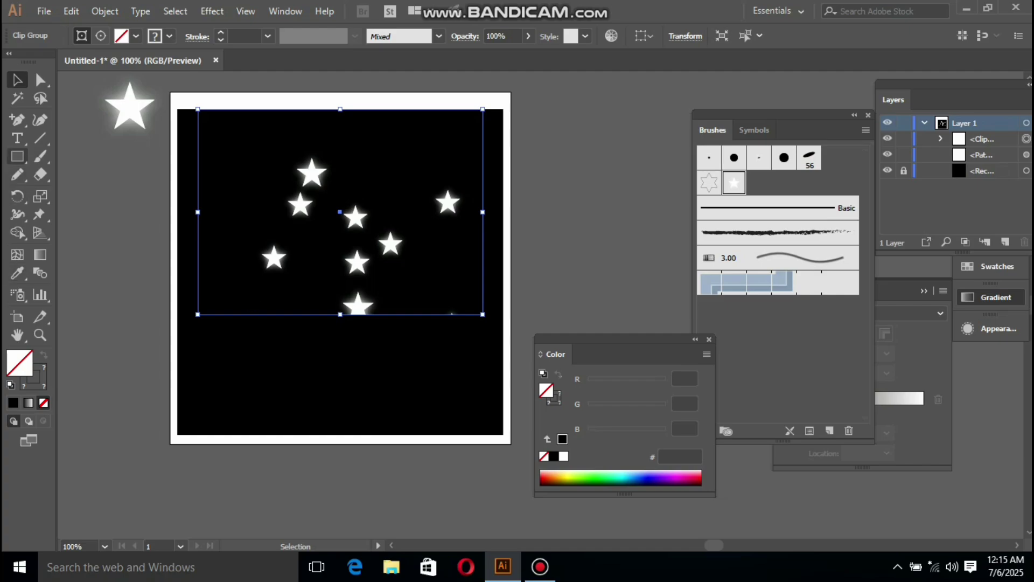
click(17, 156)
click(86, 192)
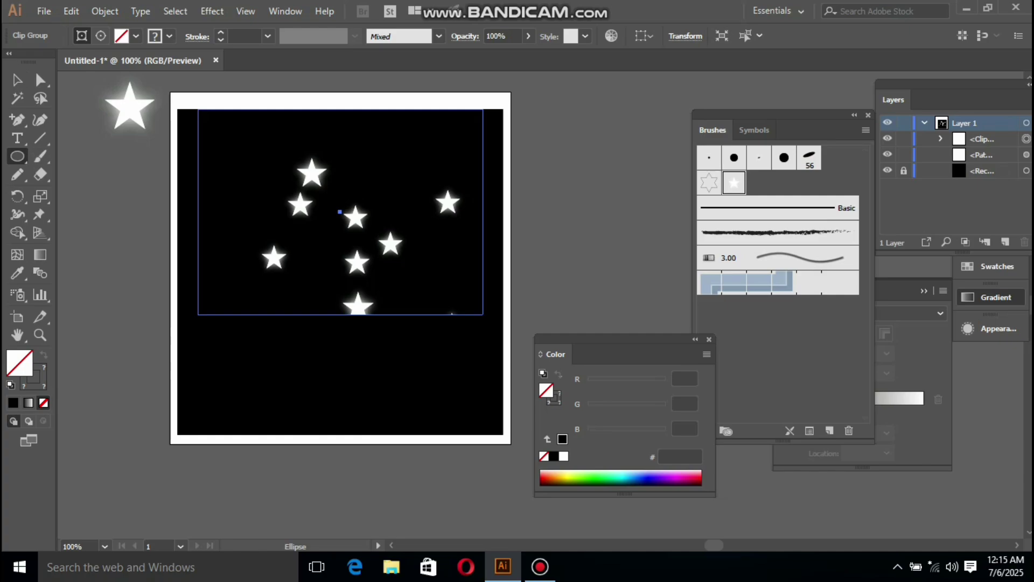
drag(217, 229, 224, 235)
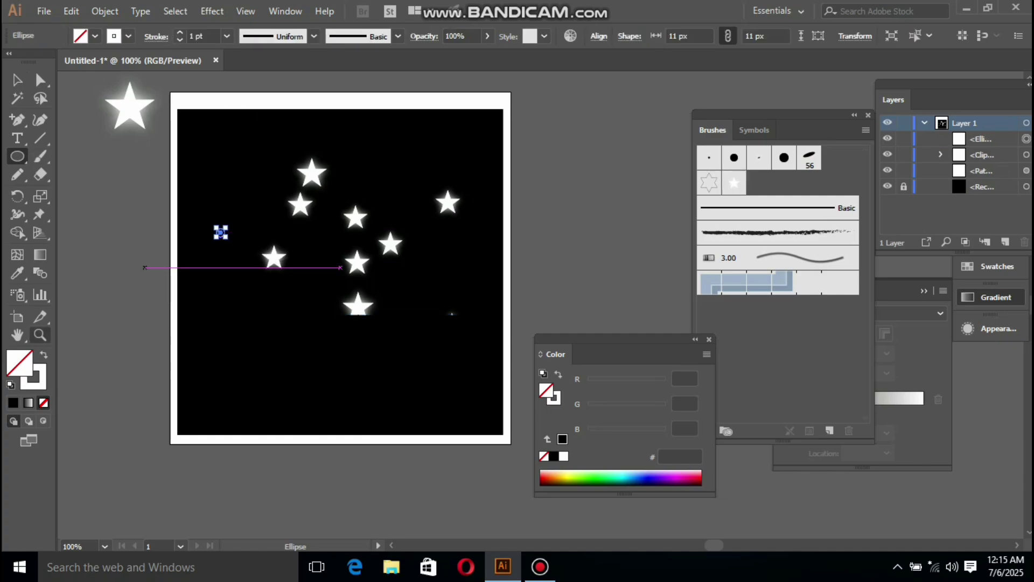
click(44, 355)
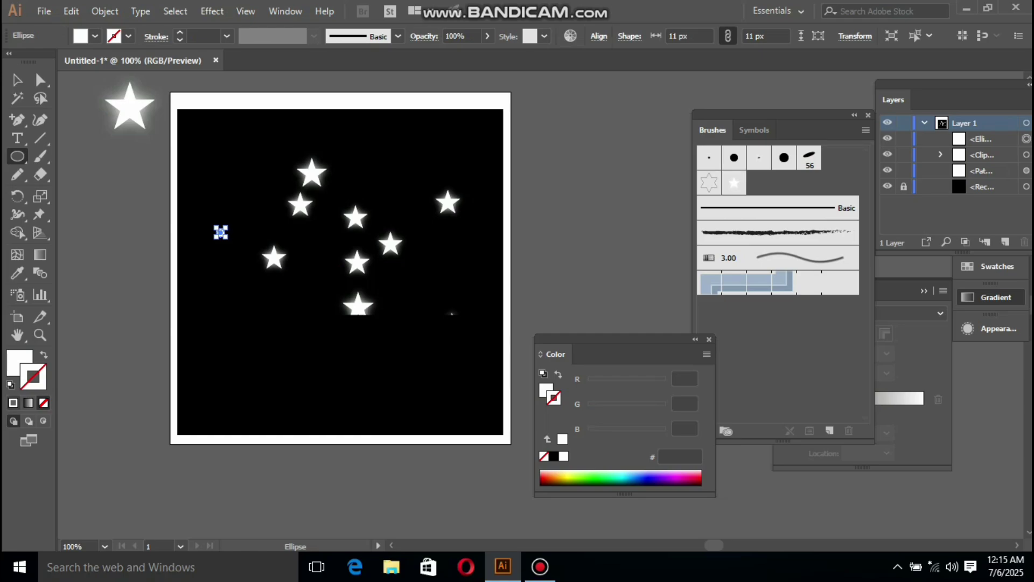
click(13, 403)
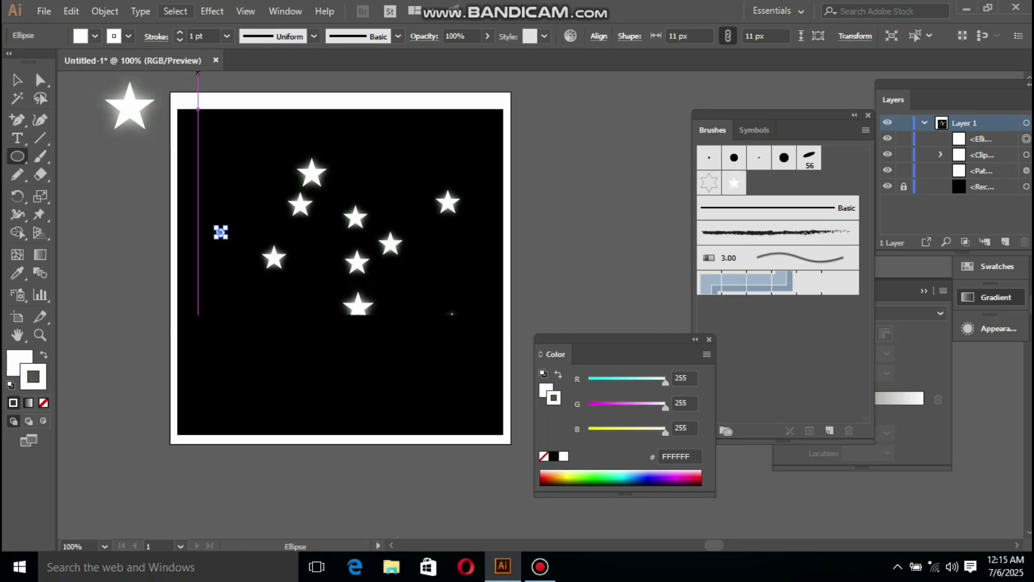
Step: Apply a white Outer Glow to the small circle with Screen mode, 100% opacity and 6 px blur
click(212, 10)
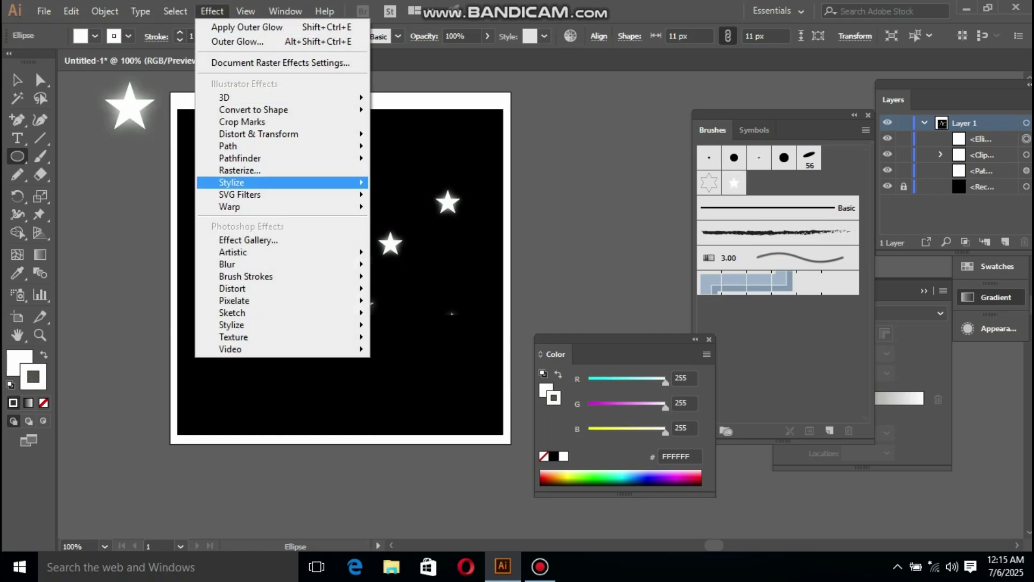
mouse_move(242, 182)
click(415, 234)
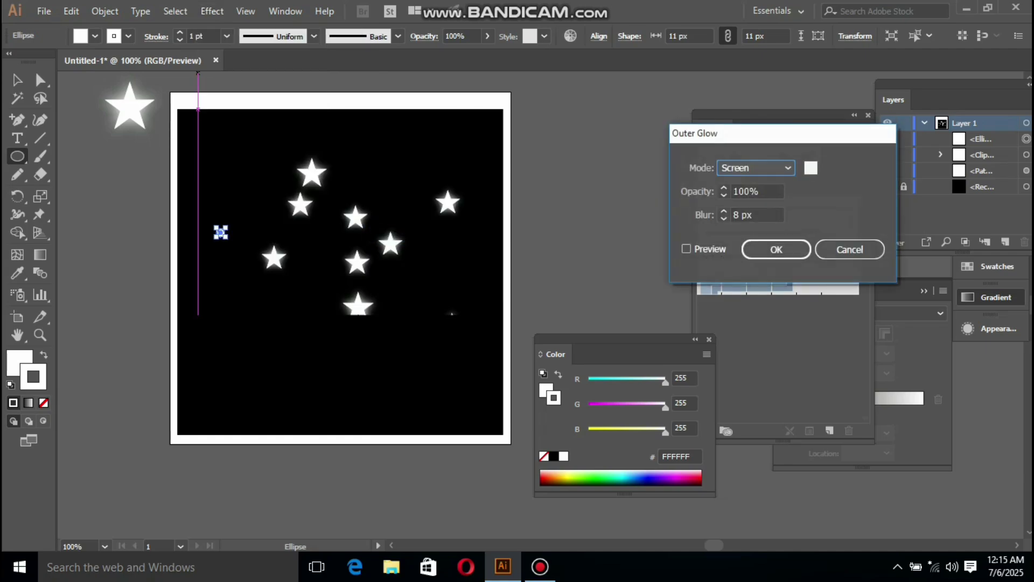
click(686, 249)
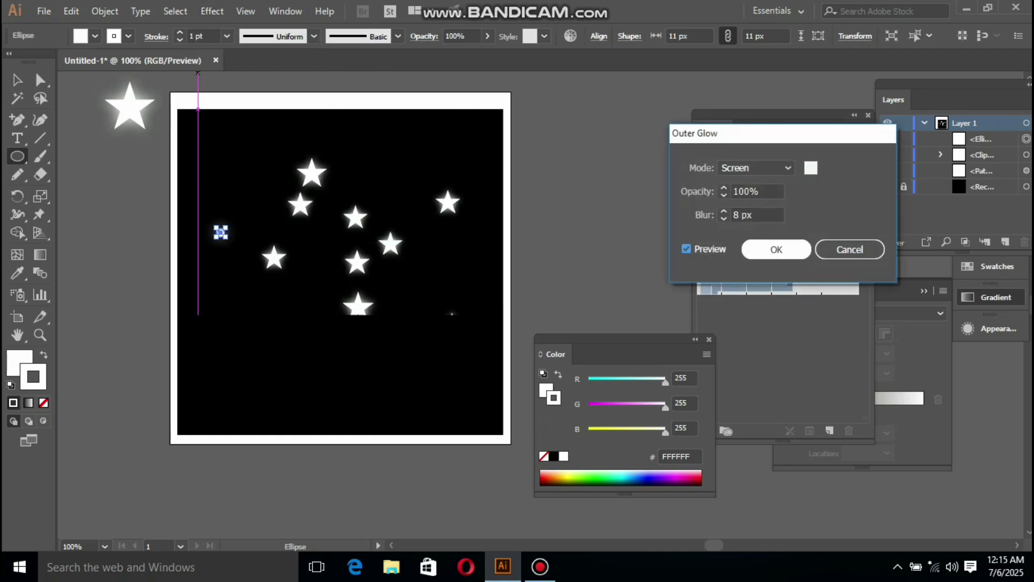
click(723, 218)
click(724, 218)
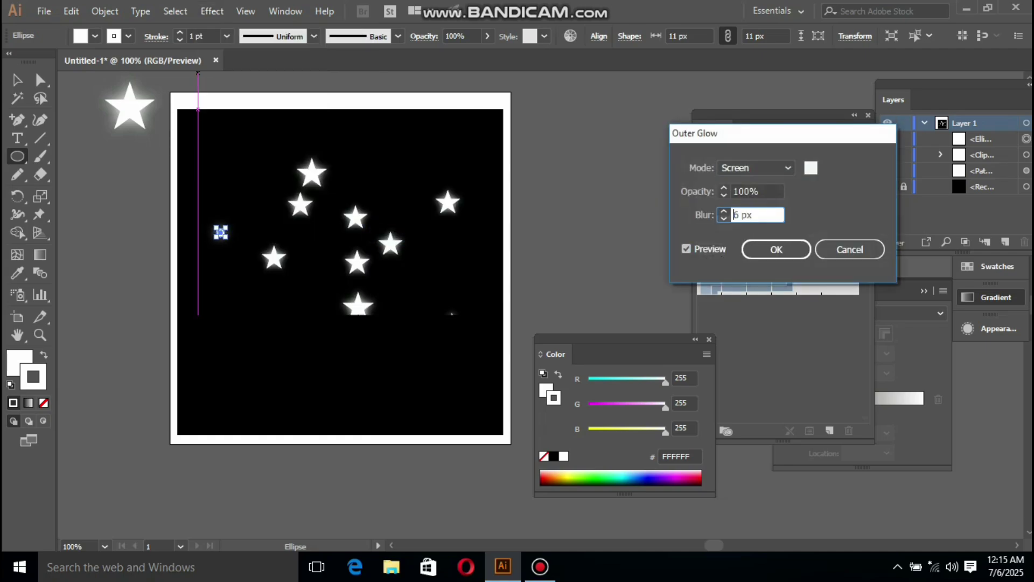
key(Return)
Step: Create a scatter brush from the glowing circle with its size fixed at 70% and the Tints colorization method
key(v)
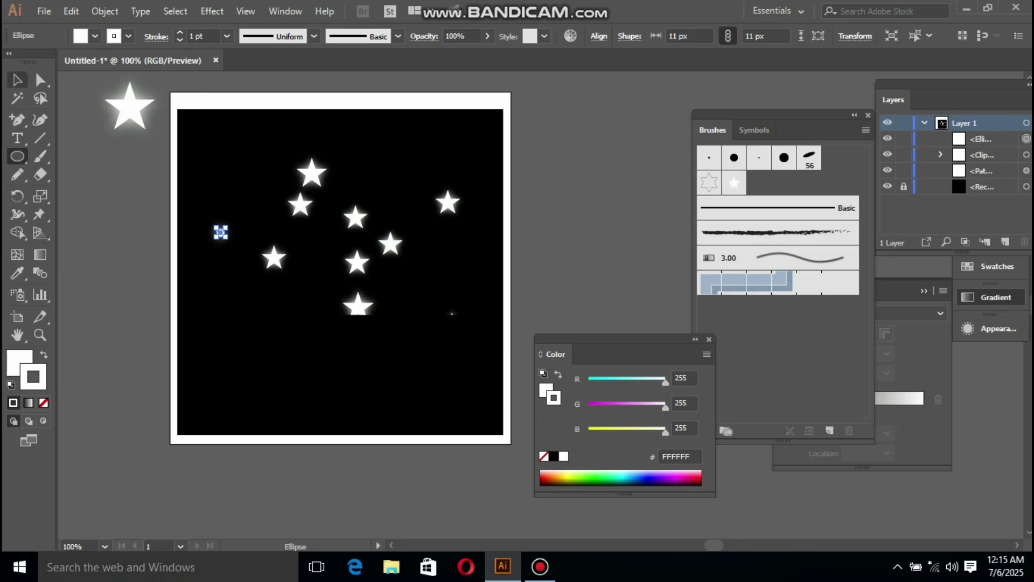
click(119, 216)
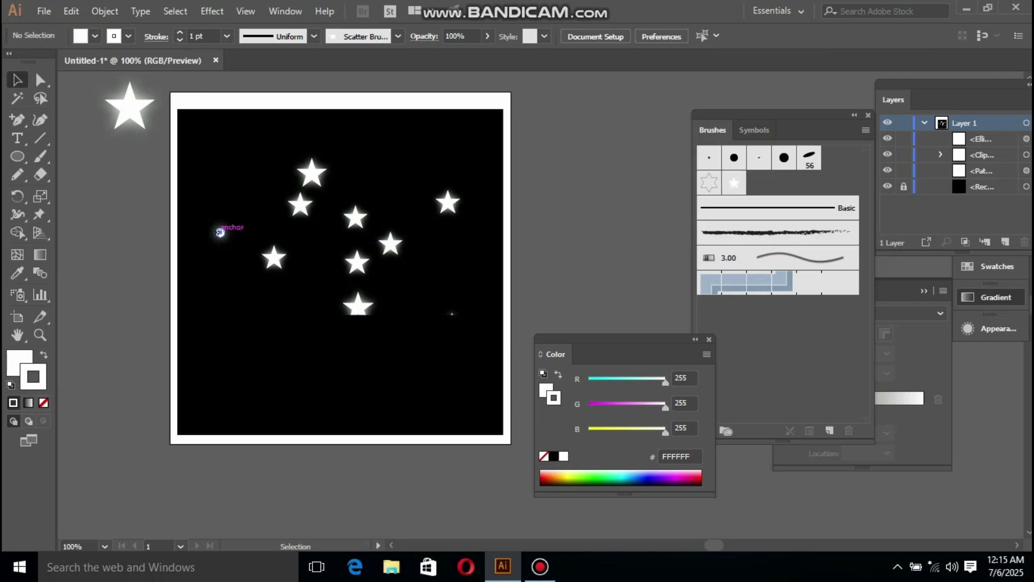
drag(220, 232, 716, 272)
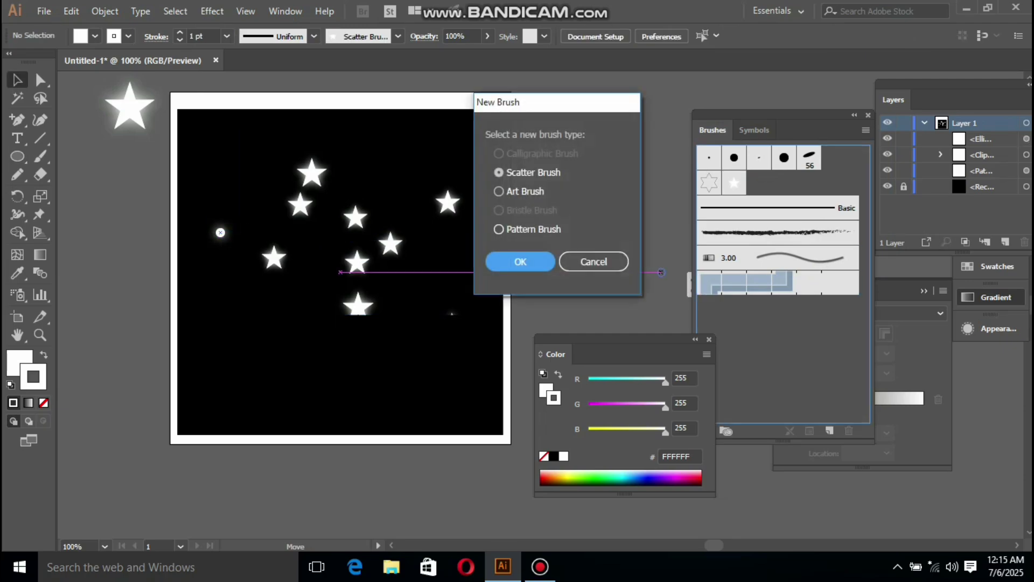
click(520, 261)
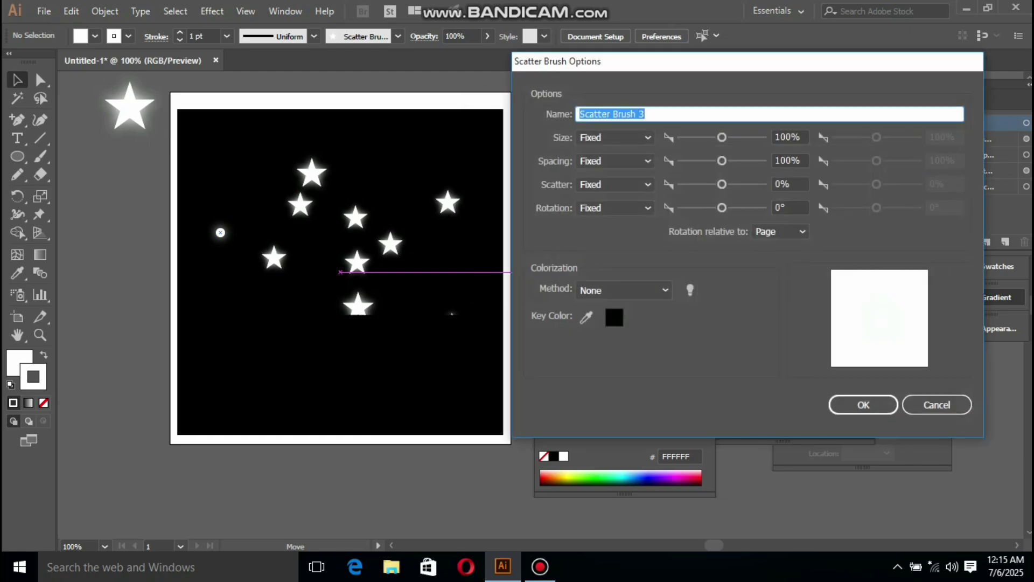
drag(747, 61, 729, 66)
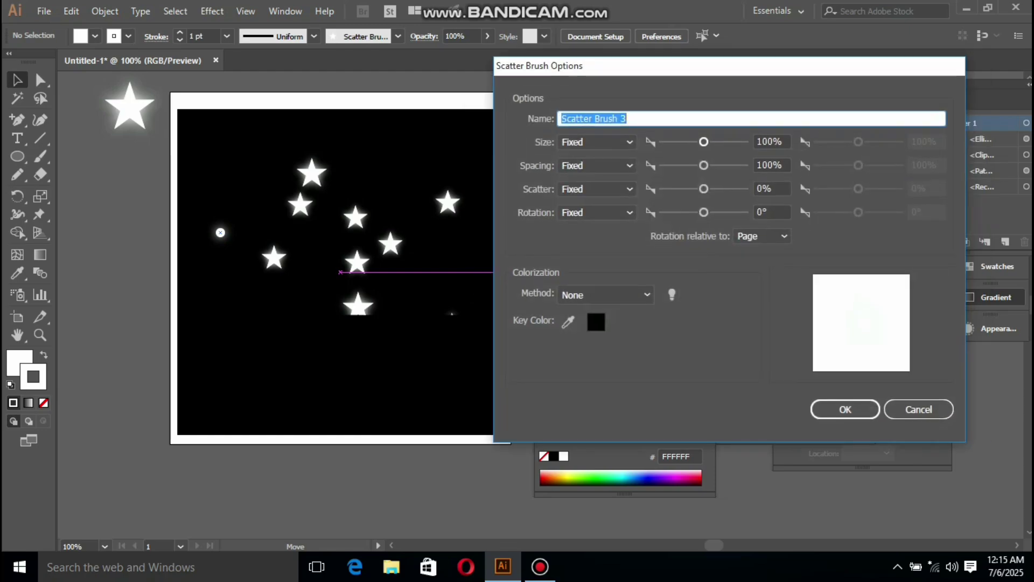
drag(703, 142, 690, 142)
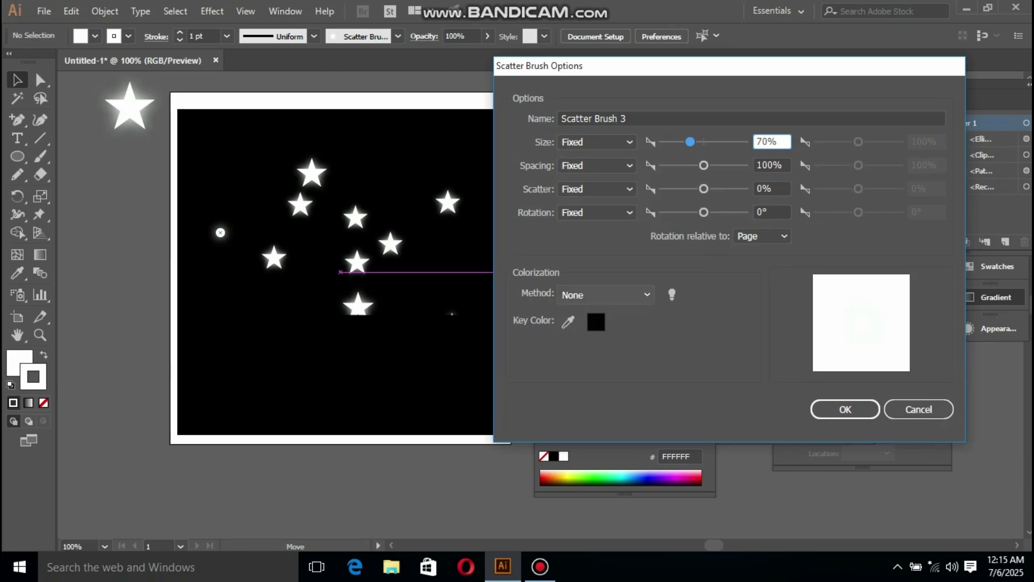
click(606, 295)
click(577, 330)
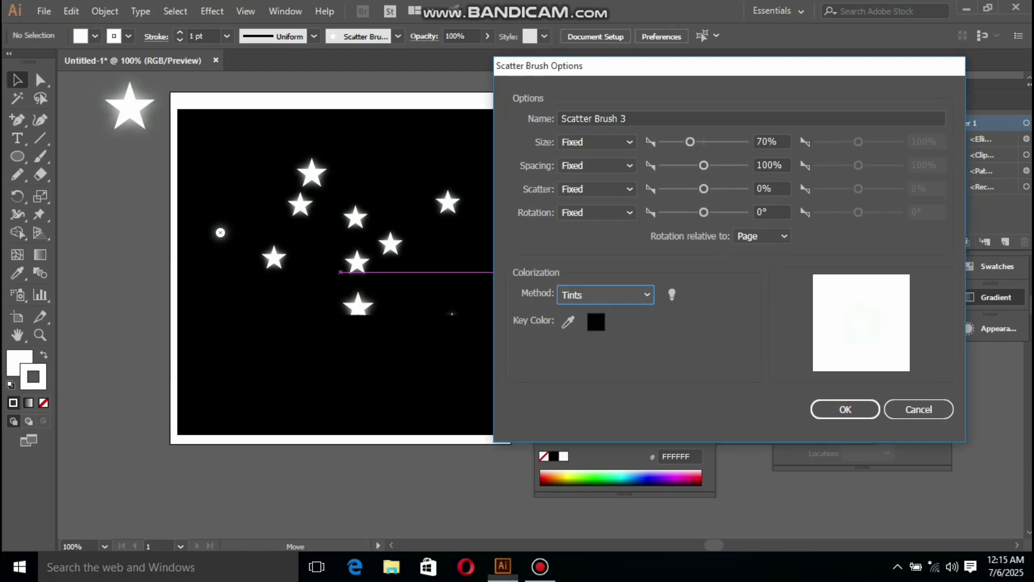
key(Return)
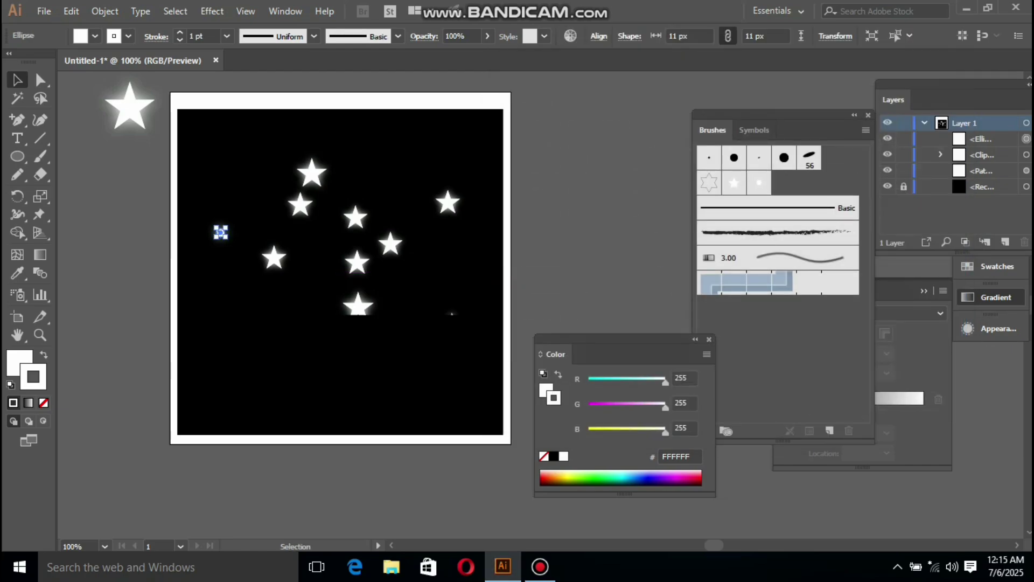
Step: Move the glowing circle off the artboard and paint several curved strokes of dots among the stars with the new scatter brush
key(b)
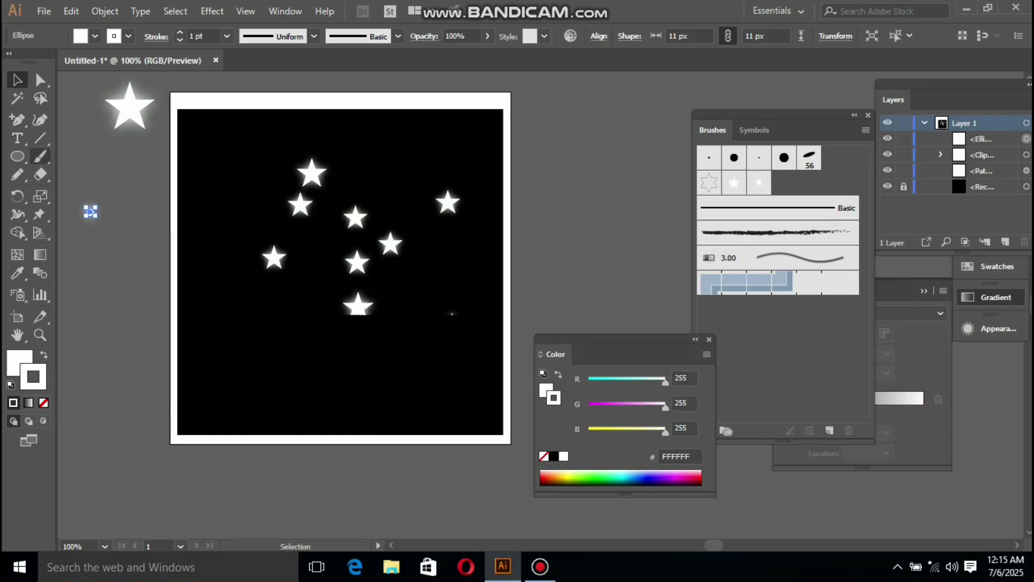
drag(90, 212, 90, 212)
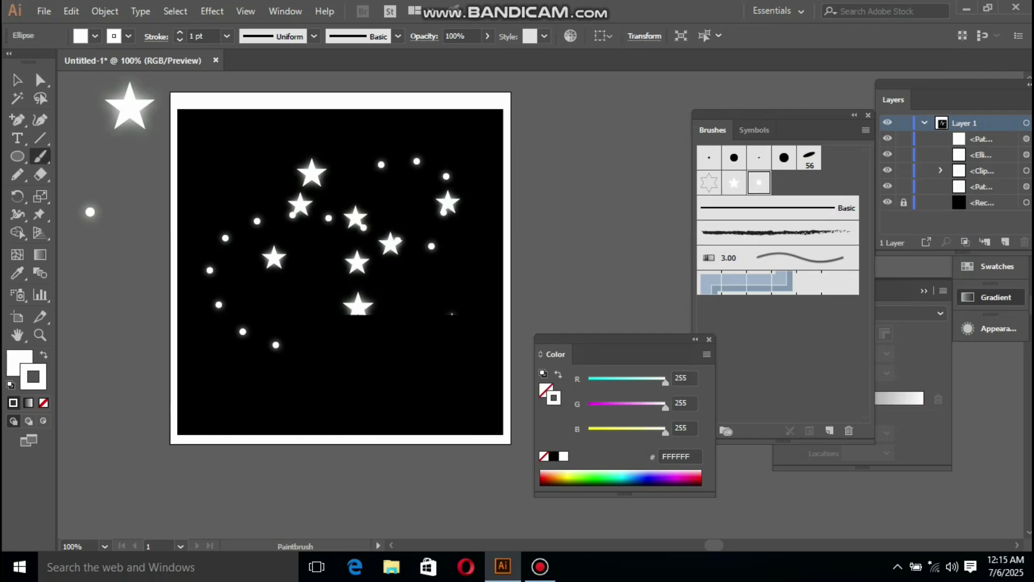
drag(377, 366, 377, 365)
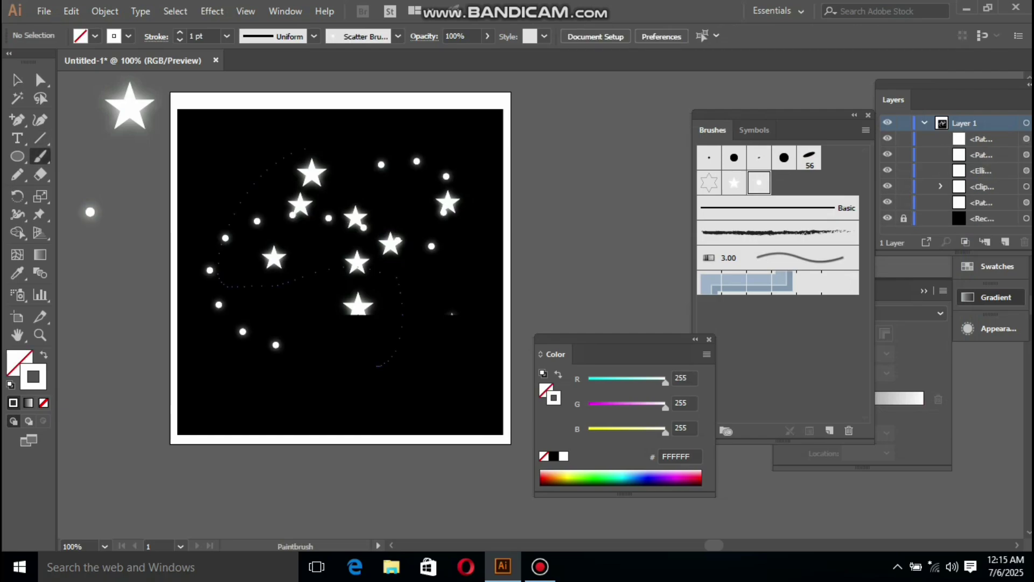
drag(451, 313, 452, 313)
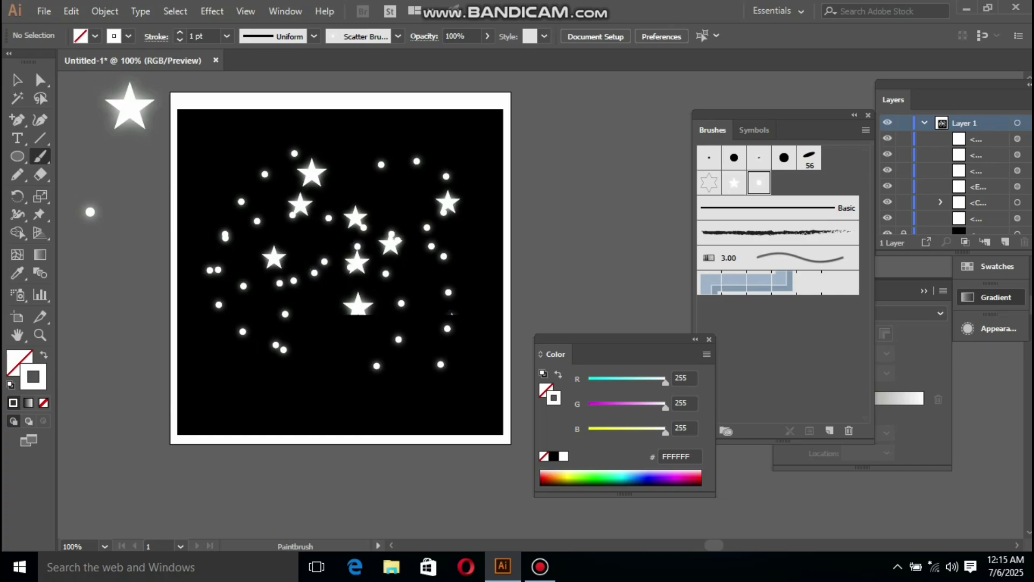
drag(233, 373, 233, 373)
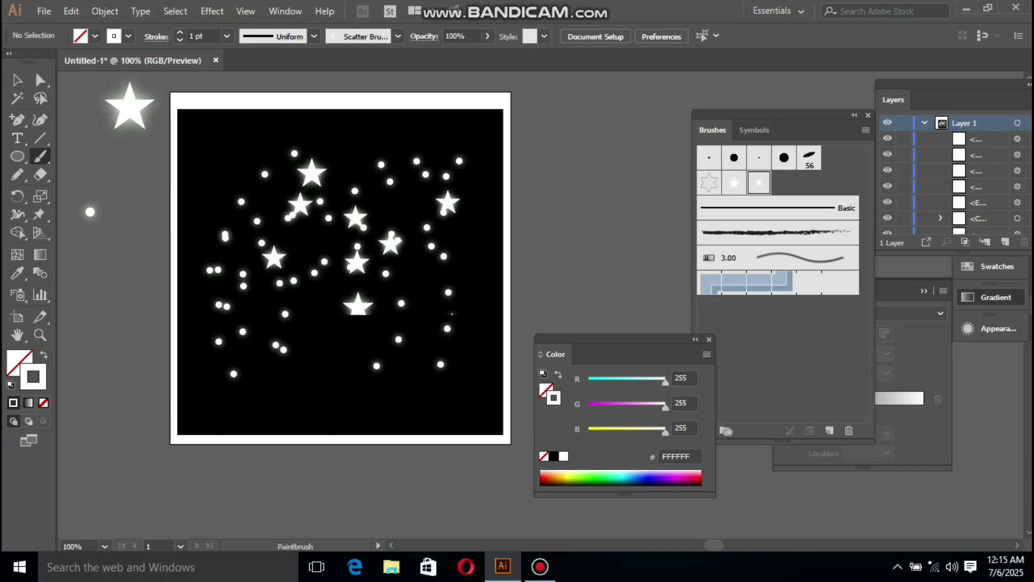
Step: Delete the painted stars and dots, then unlock the black square and delete it along with the source star and circle
key(v)
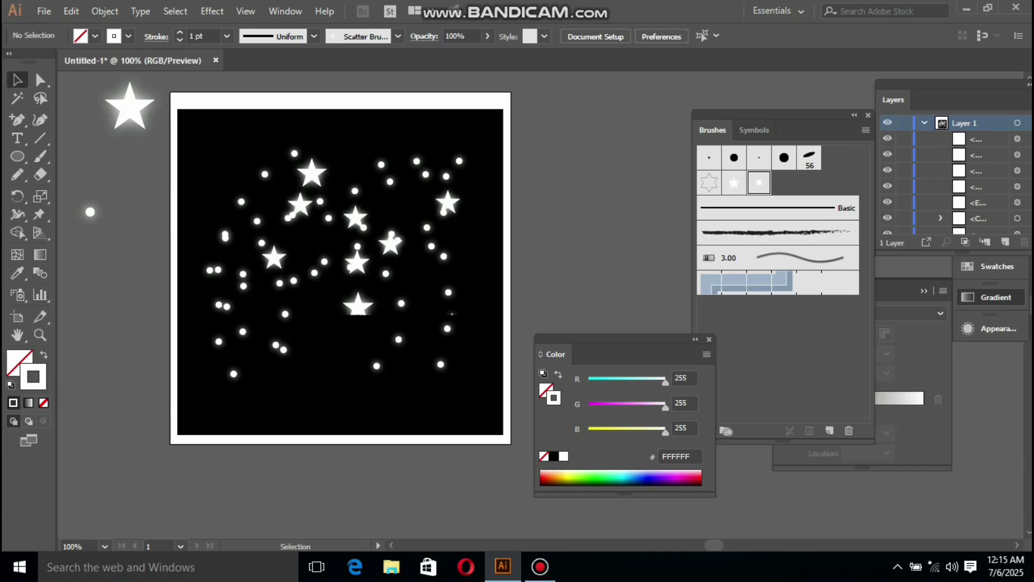
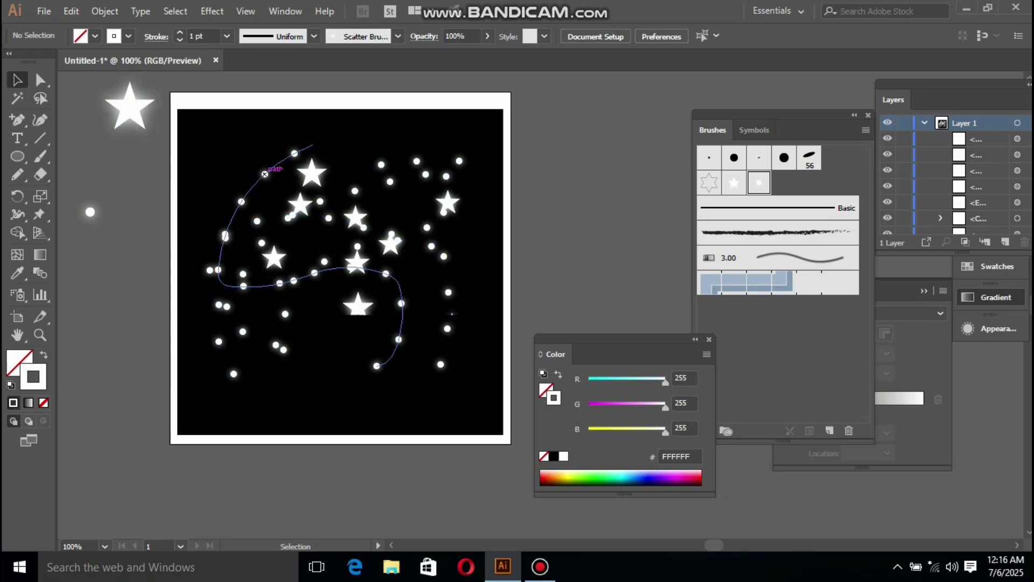
mouse_move(151, 160)
mouse_down()
mouse_move(464, 350)
mouse_move(573, 441)
mouse_up()
key(Delete)
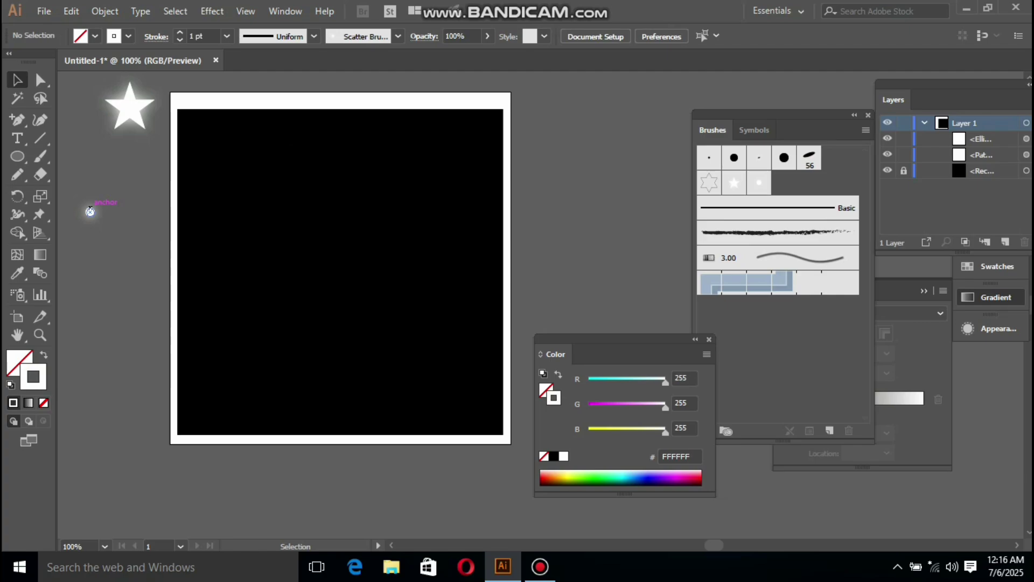
key(ctrl+alt+2)
drag(93, 91, 462, 363)
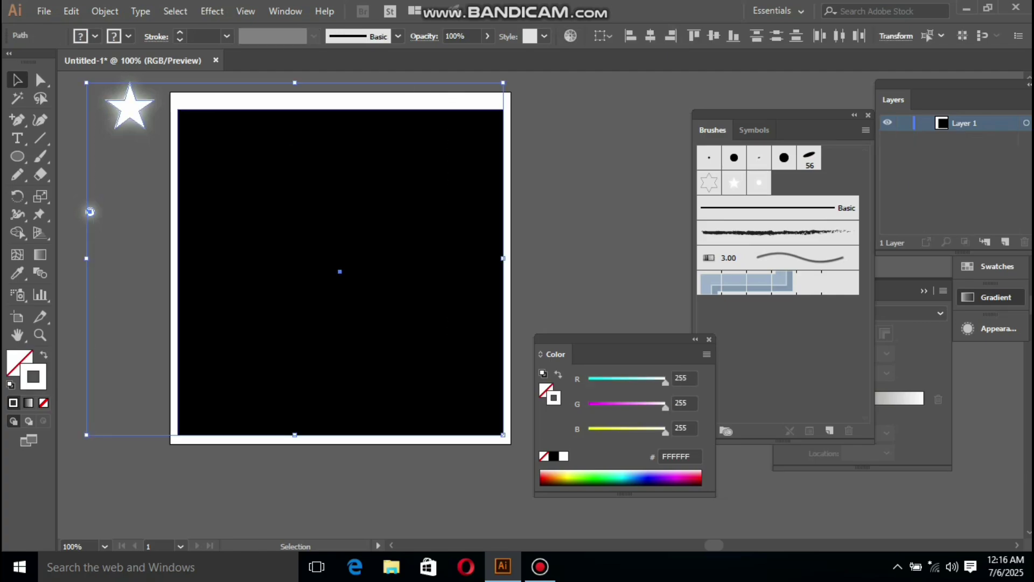
key(Delete)
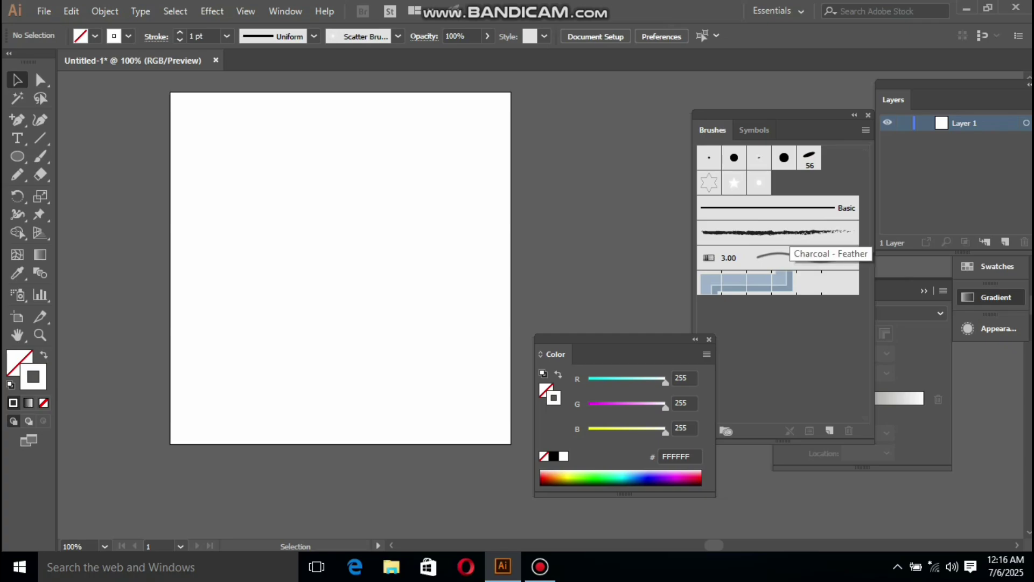
Step: Draw a thin horizontal rectangle above the middle of the artboard and give it a black stroke and black fill
click(829, 430)
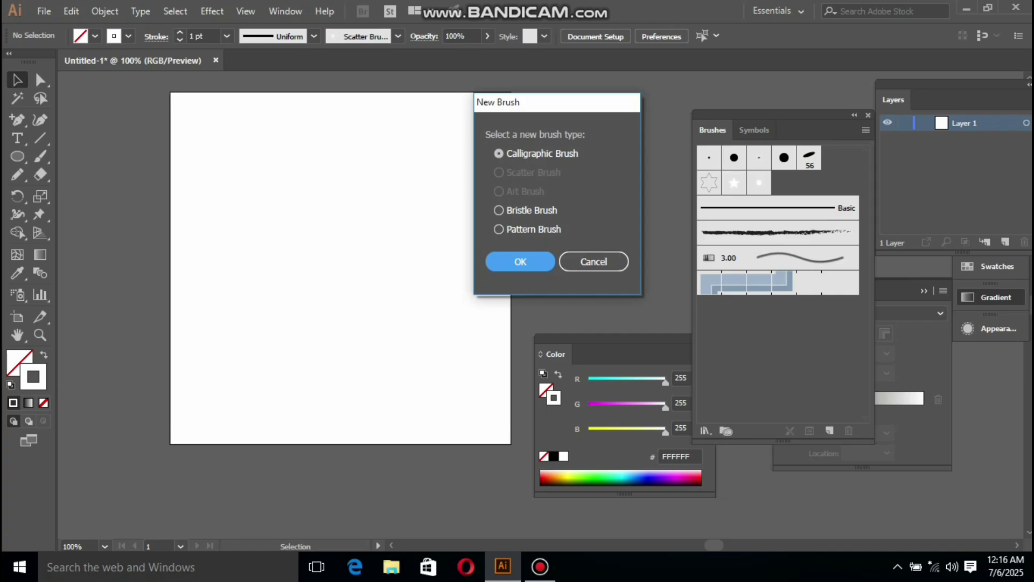
click(594, 261)
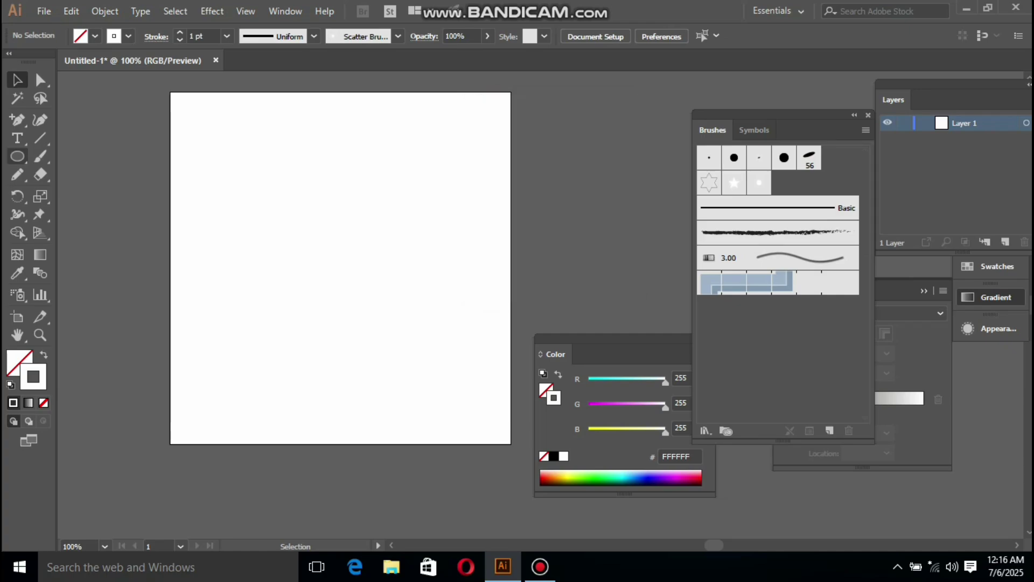
right_click(18, 139)
right_click(17, 156)
click(17, 156)
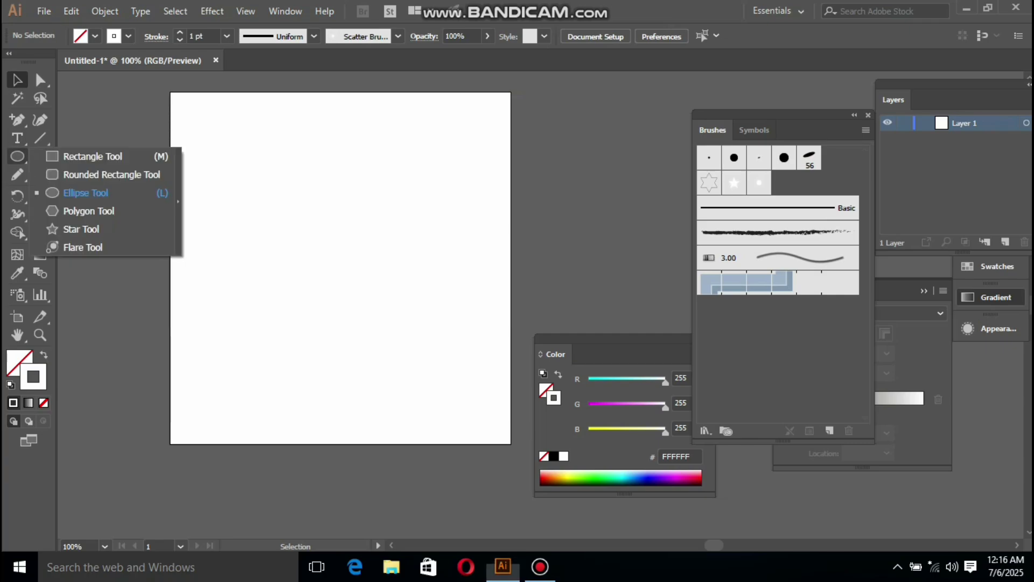
click(91, 156)
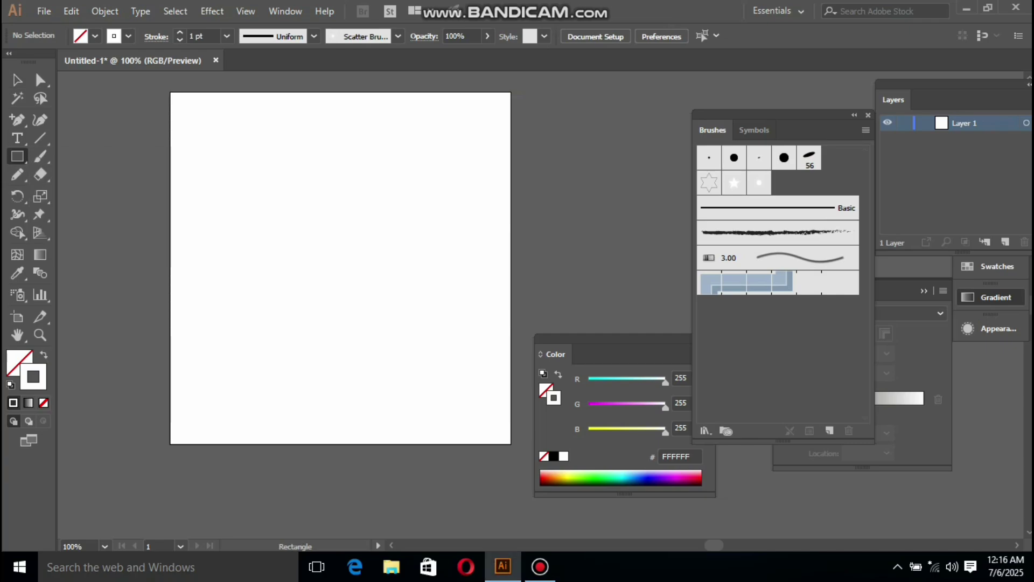
drag(308, 224, 365, 234)
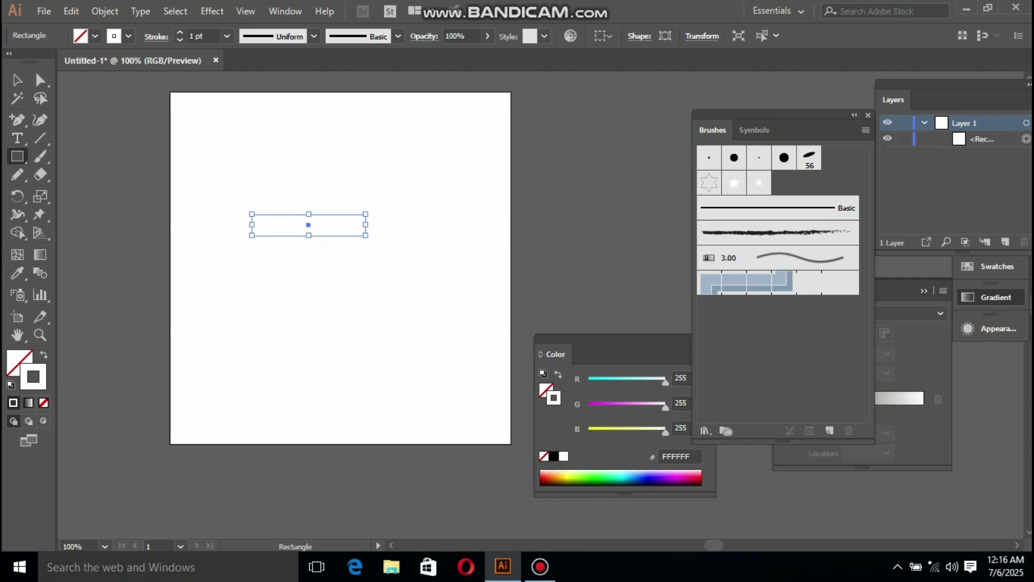
click(553, 457)
click(16, 360)
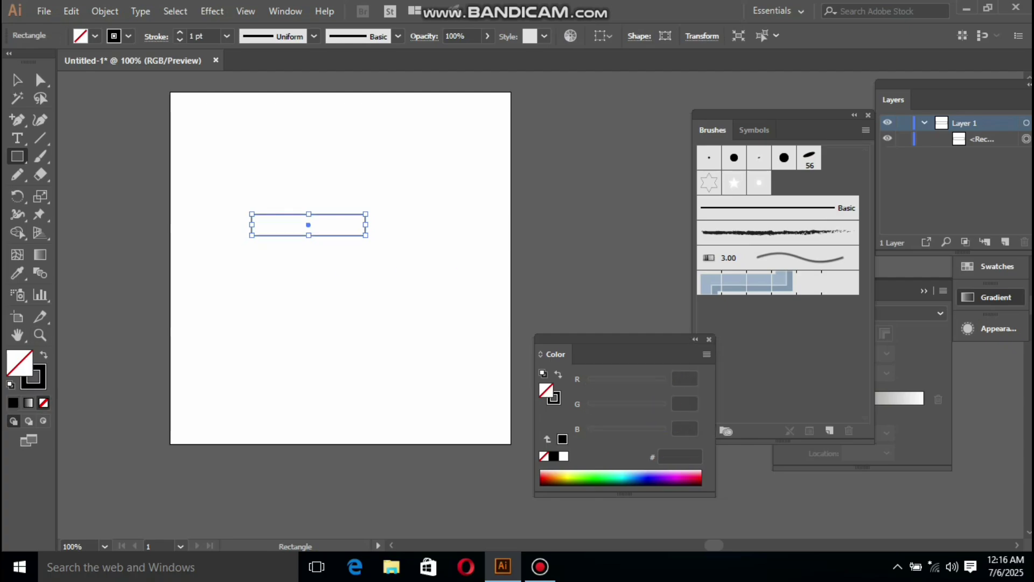
click(13, 402)
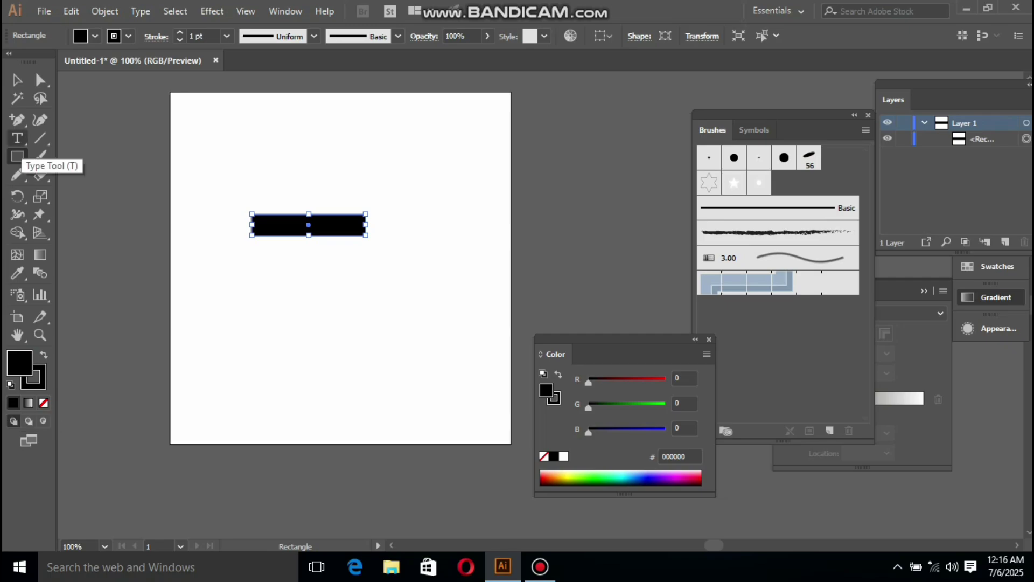
Step: Draw a small black triangle above the bar with the Polygon tool
drag(18, 156, 89, 210)
mouse_move(324, 158)
mouse_down()
mouse_move(368, 191)
mouse_move(350, 172)
mouse_up()
key(Down)
key(Down)
key(Down)
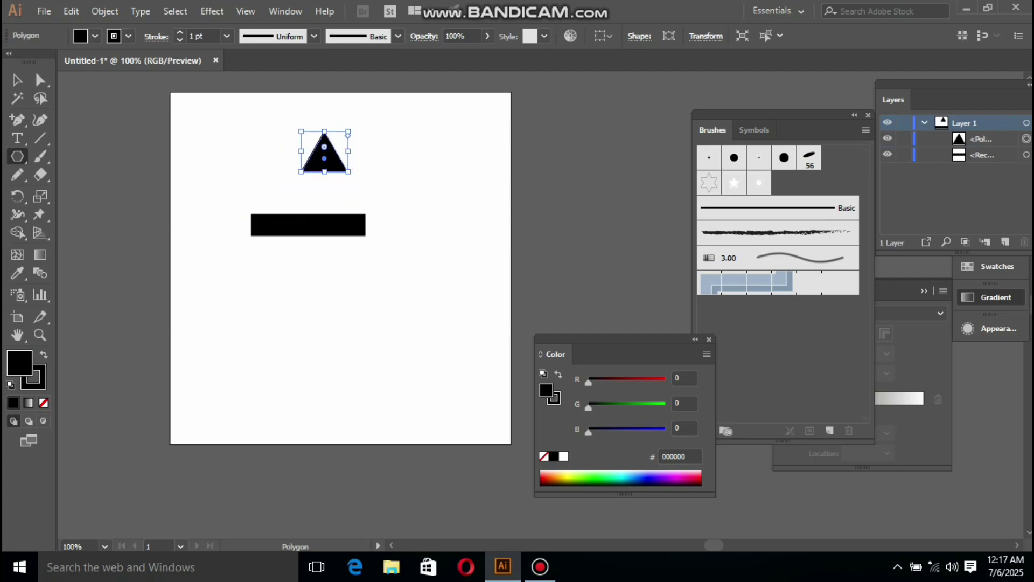
Step: Rotate the triangle to point right and place it on the bar's right end as an arrowhead
key(v)
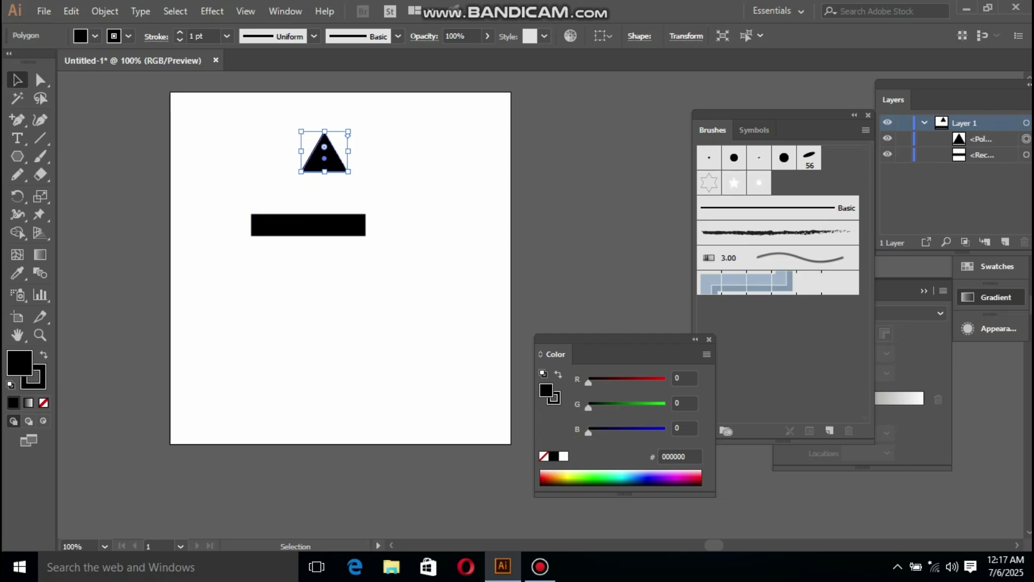
drag(348, 135, 396, 248)
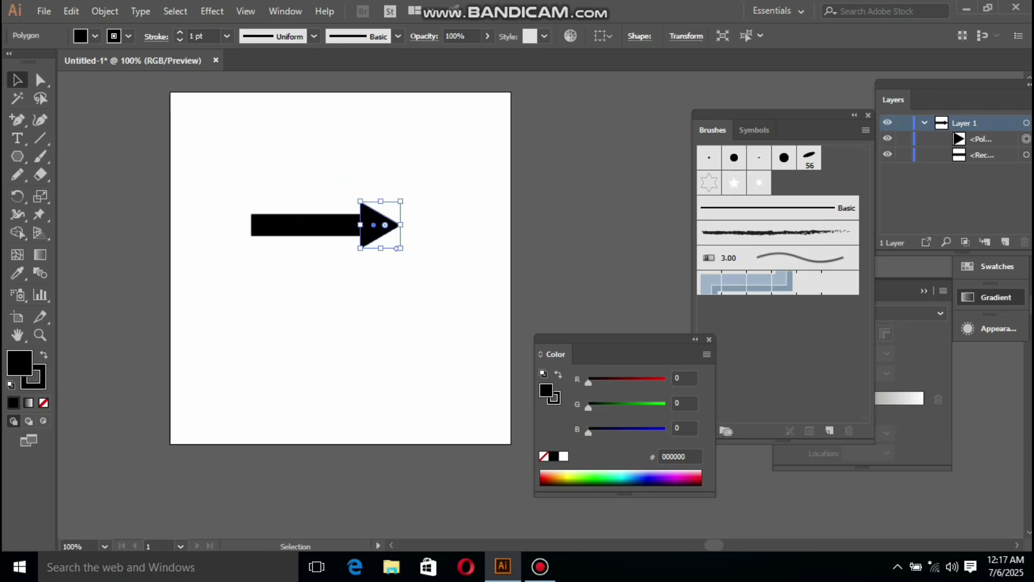
drag(437, 282, 316, 193)
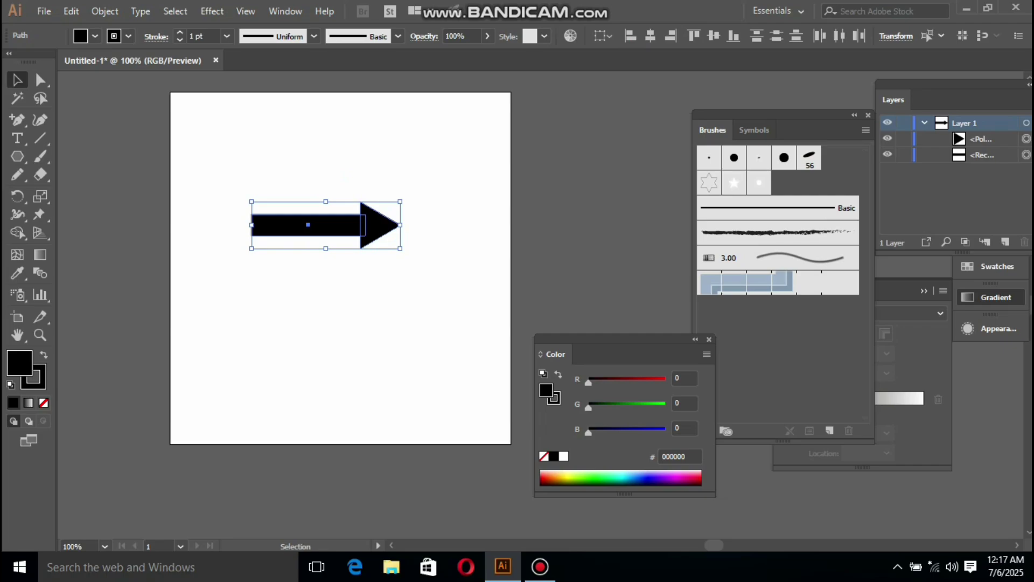
click(450, 162)
drag(231, 177, 462, 304)
Step: Add an anchor point midway on the bar's left edge and move it inward to X 188 px to notch the tail
click(40, 80)
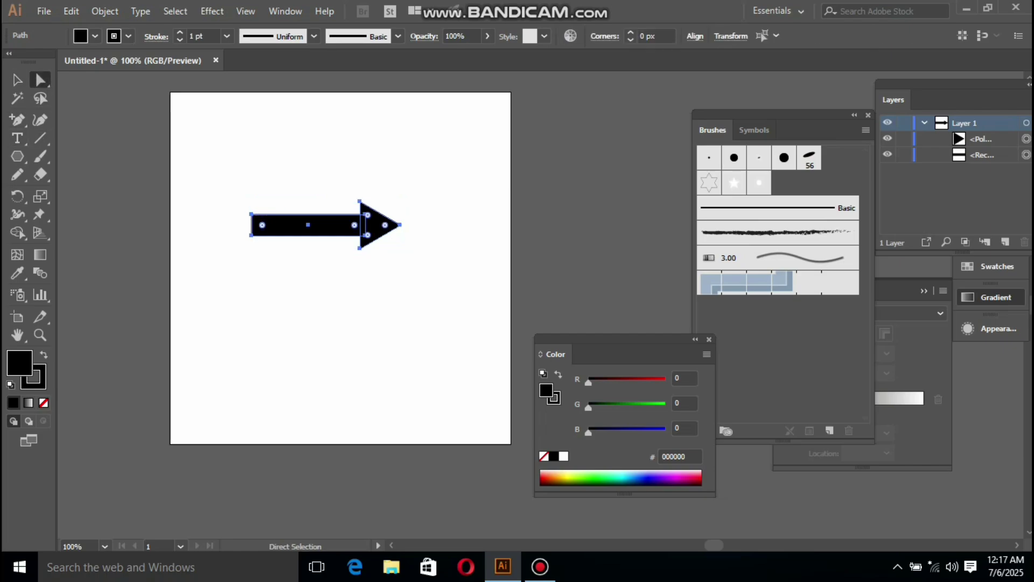
click(17, 119)
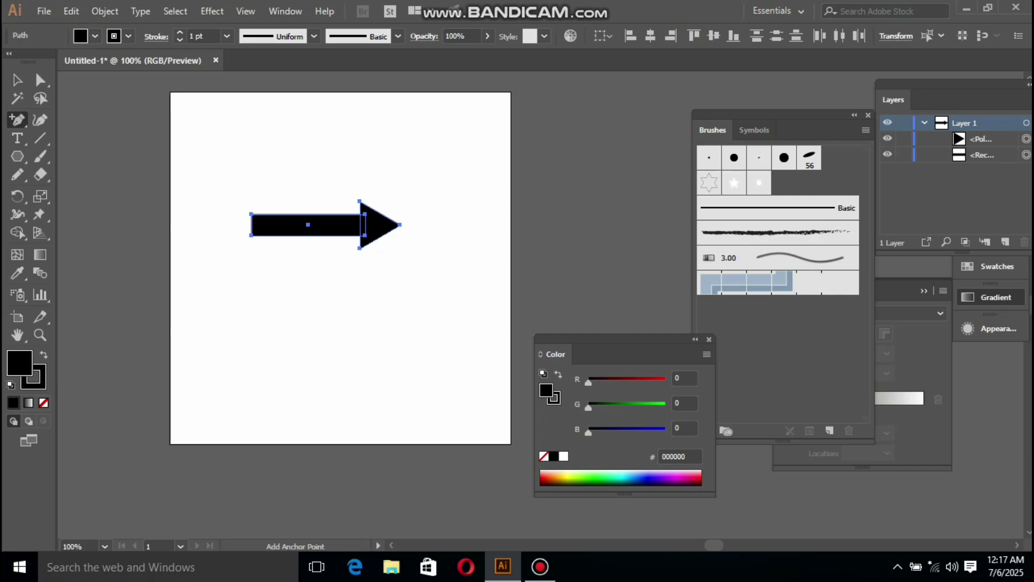
click(251, 224)
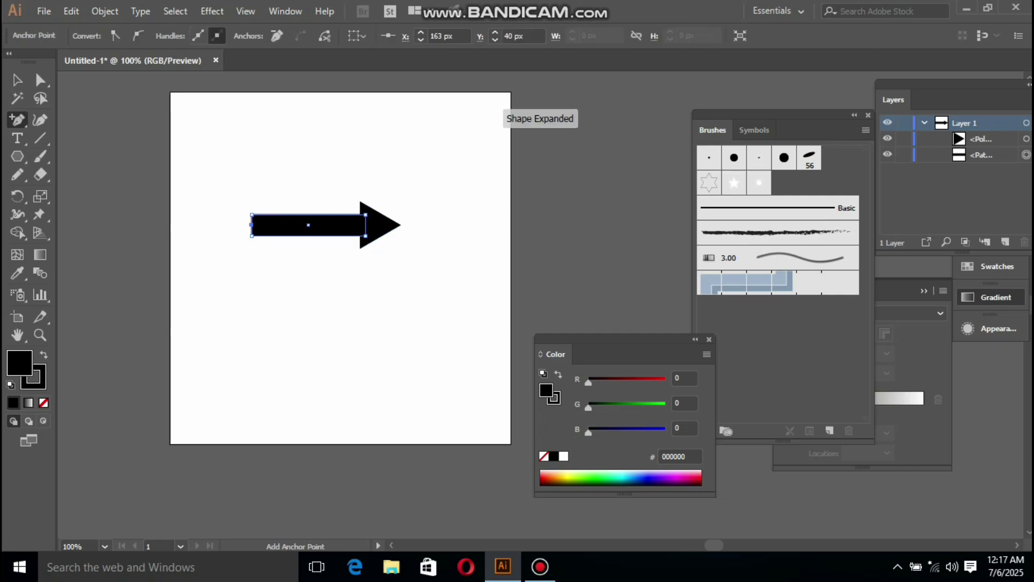
key(a)
drag(251, 224, 269, 225)
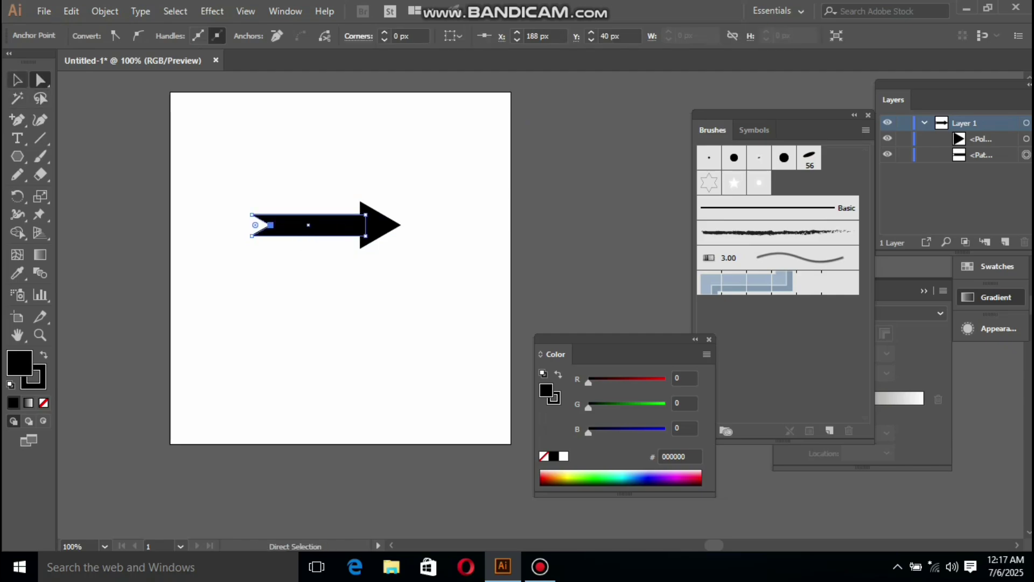
Step: Create an art brush from the complete arrow with its default options
click(17, 80)
click(241, 194)
drag(240, 194, 488, 360)
mouse_move(360, 211)
mouse_down()
mouse_move(512, 264)
mouse_move(705, 240)
mouse_up()
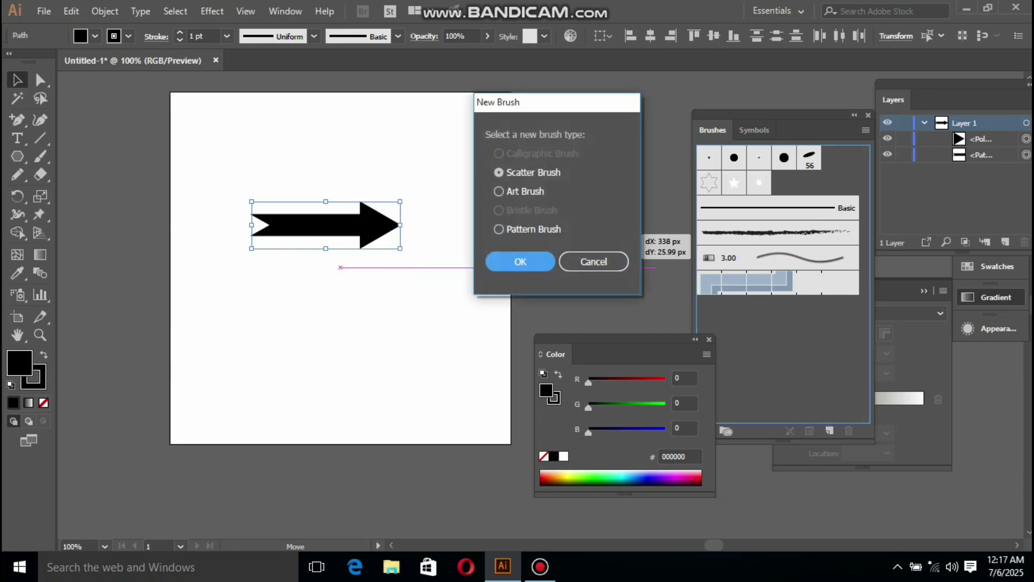
click(499, 192)
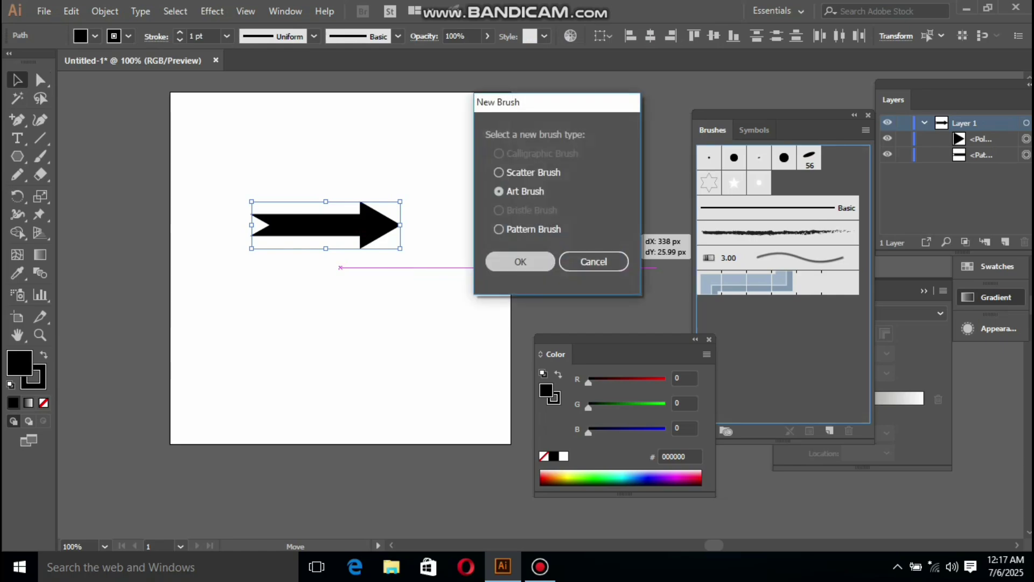
click(520, 262)
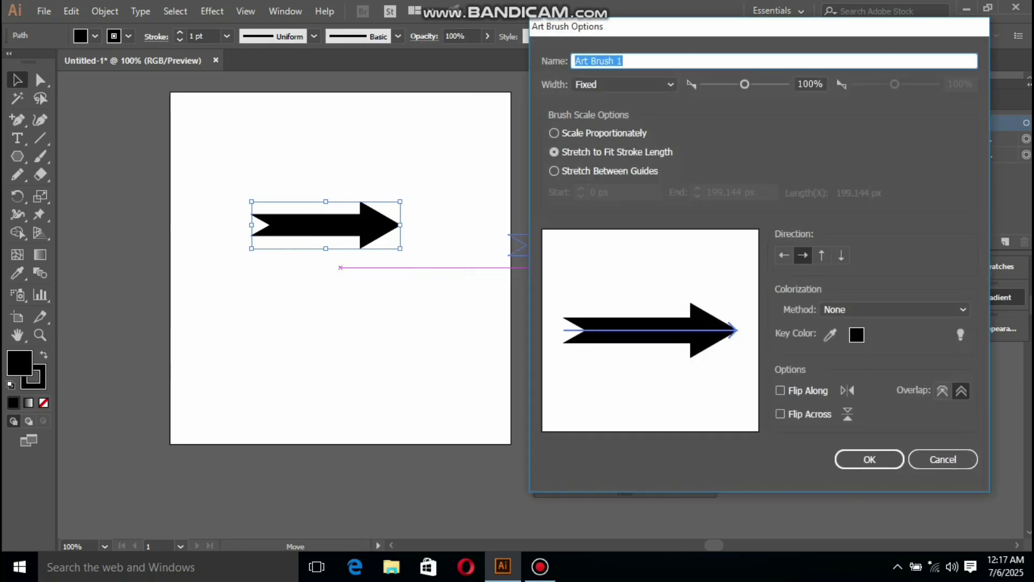
drag(716, 27, 669, 31)
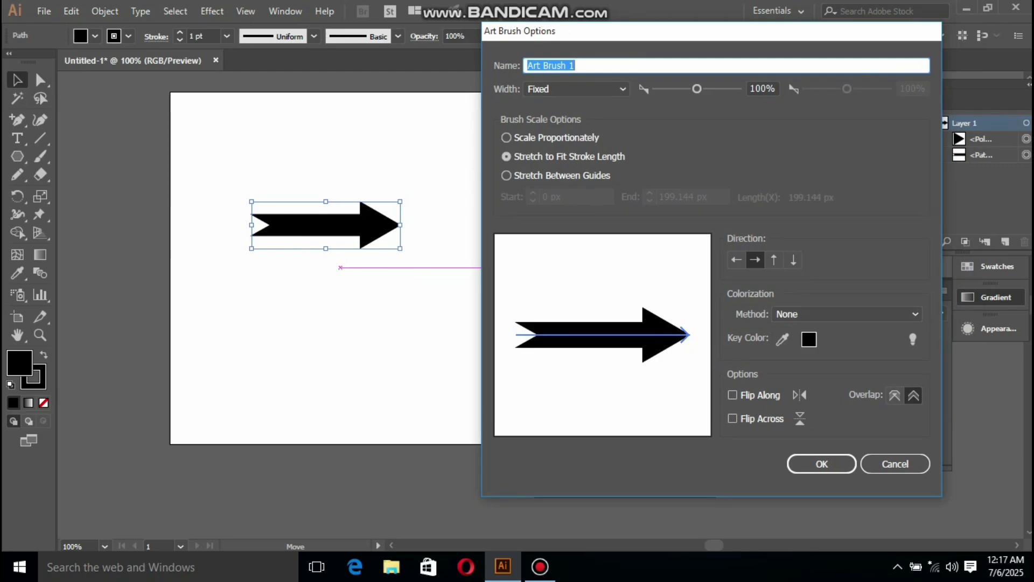
key(Return)
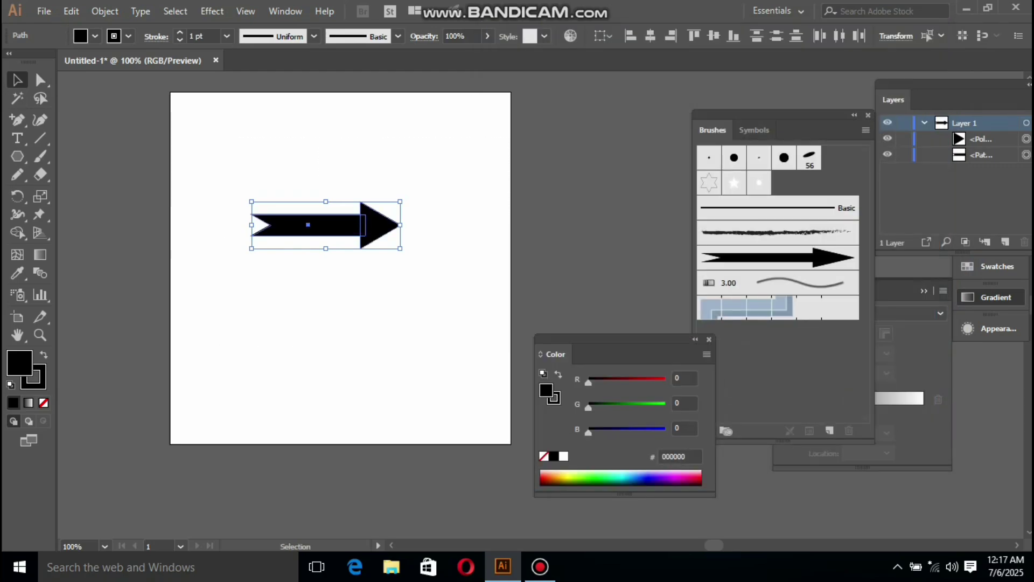
Step: Delete the source arrow and paint two curved strokes across the artboard with the new arrow brush
key(Delete)
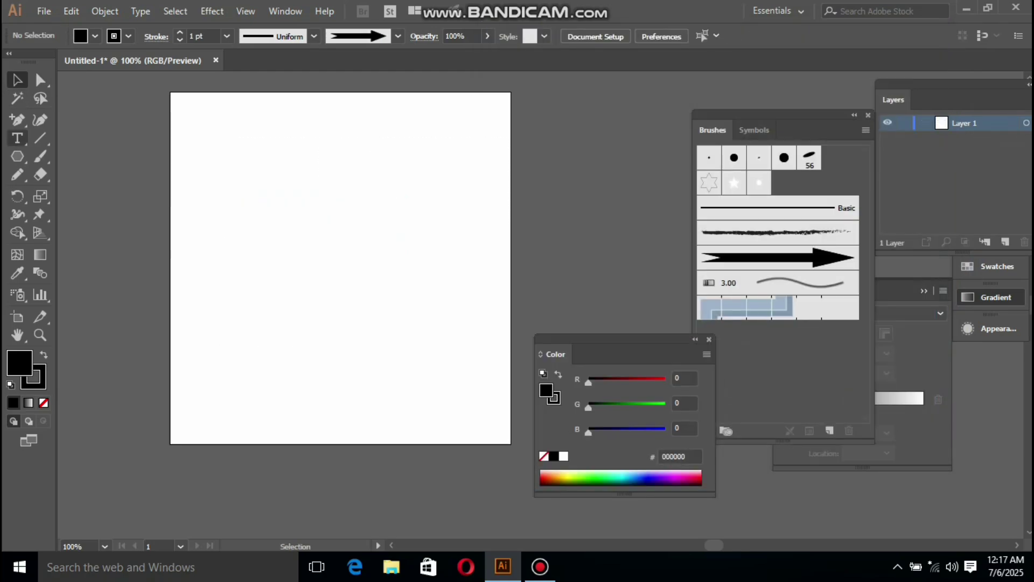
key(b)
mouse_move(244, 340)
mouse_down()
mouse_move(301, 196)
mouse_move(385, 154)
mouse_up()
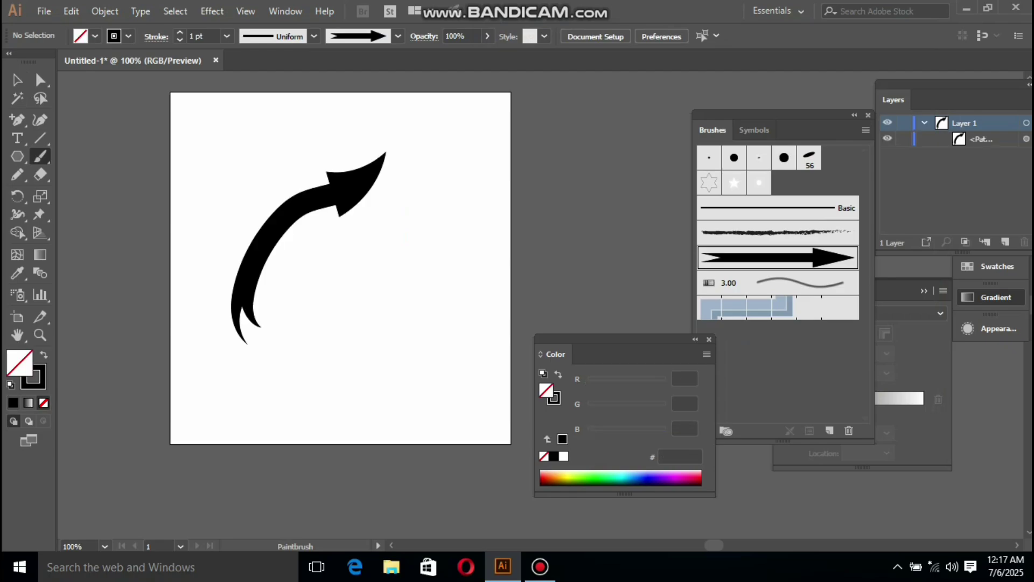
mouse_move(350, 288)
mouse_down()
mouse_move(438, 173)
mouse_move(442, 182)
mouse_up()
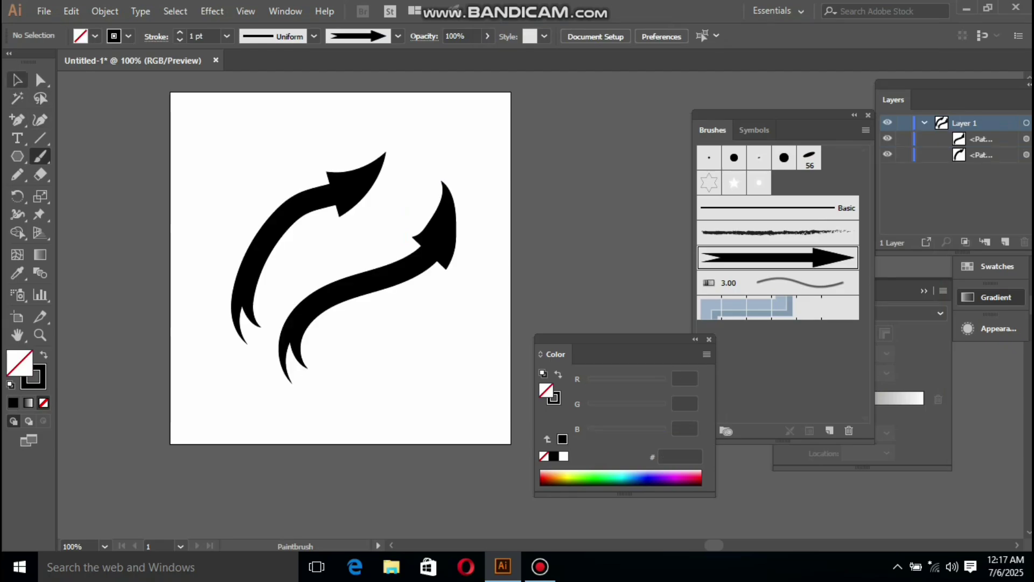
Step: Select the upper-left arrow stroke and open the arrow brush's options
click(17, 80)
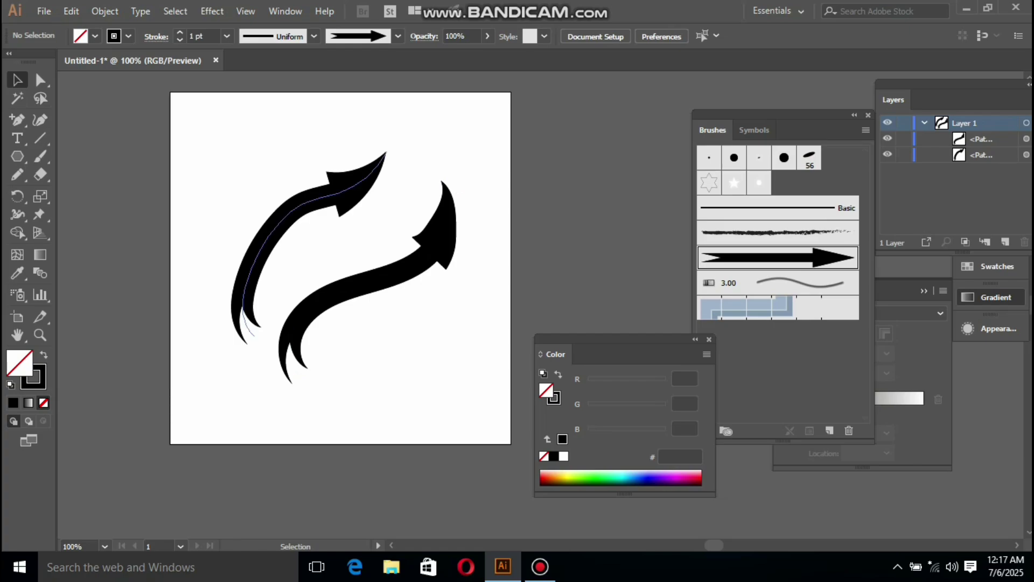
click(291, 212)
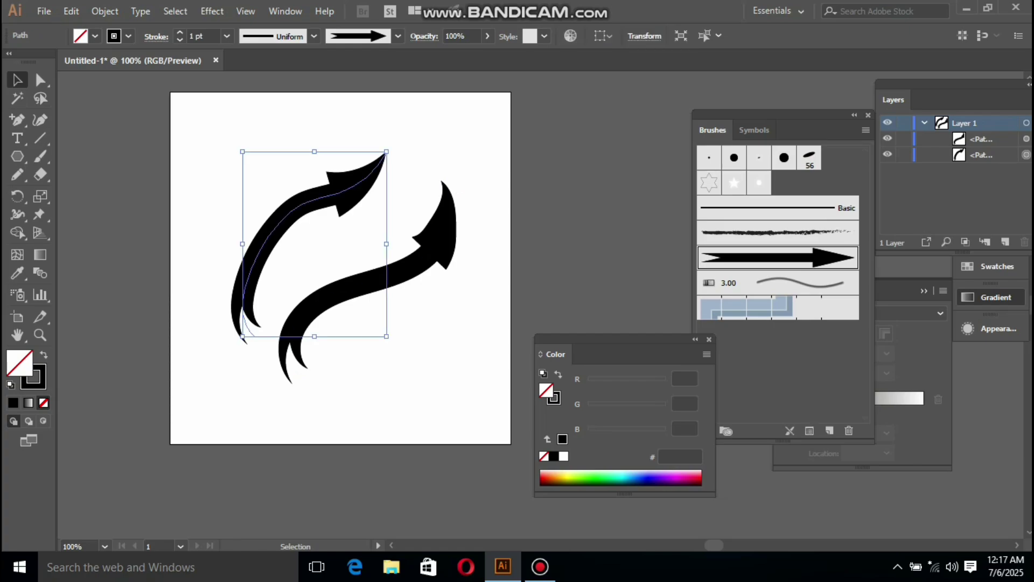
double_click(774, 258)
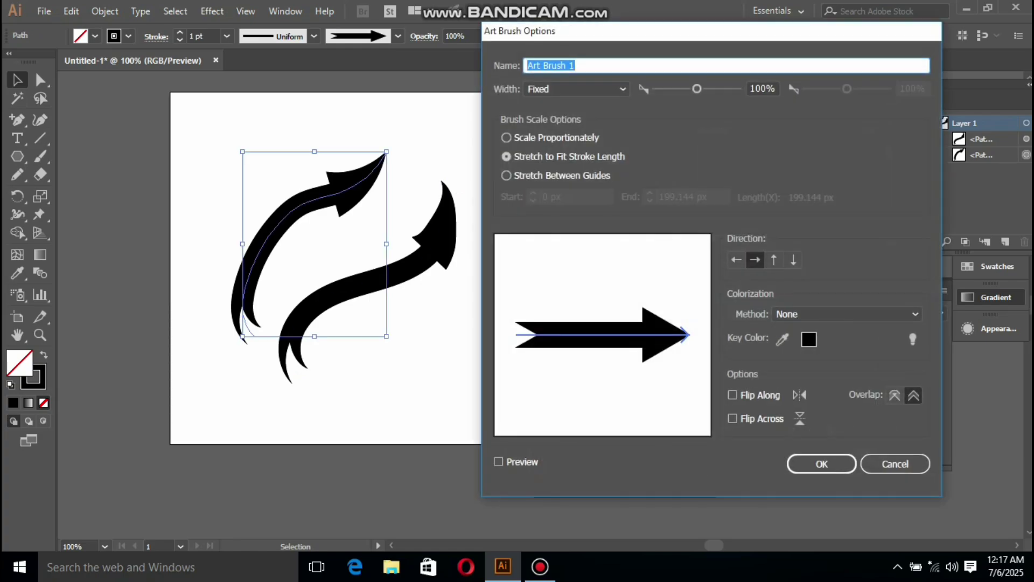
drag(657, 26, 655, 27)
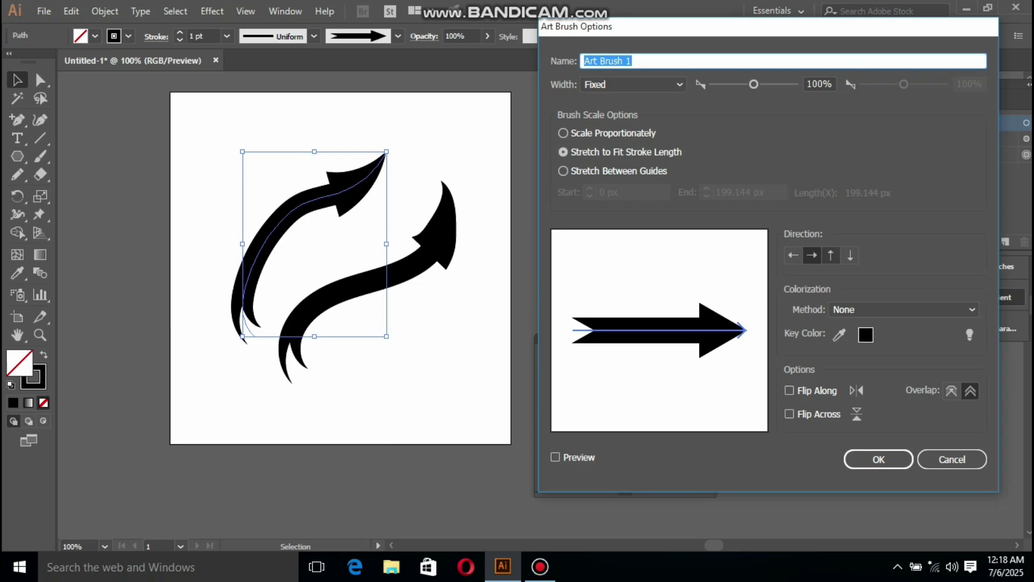
Step: Try other stroke directions for the arrow brush, restore left to right, and try the Scale Proportionately option
click(793, 255)
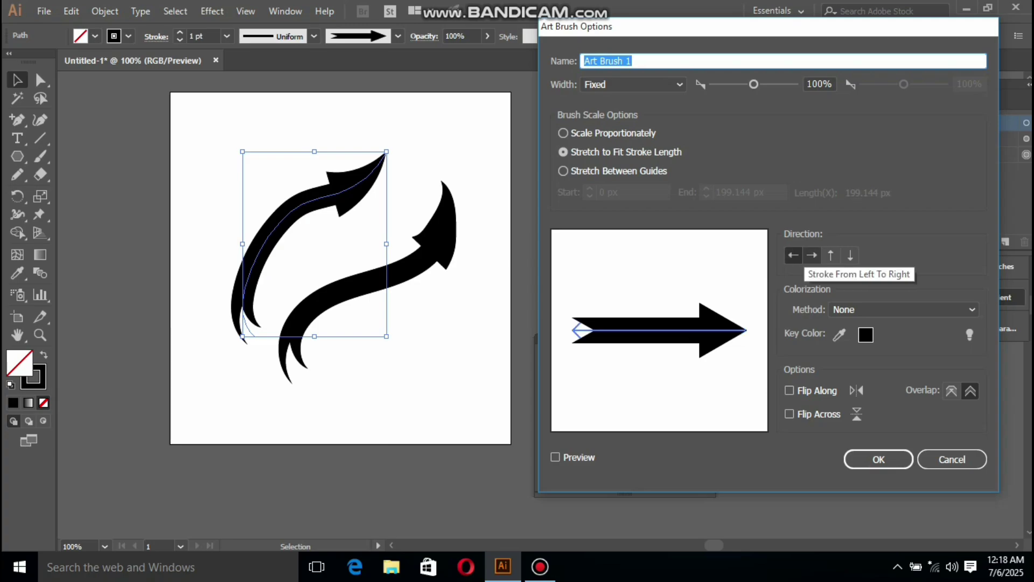
click(831, 256)
click(812, 255)
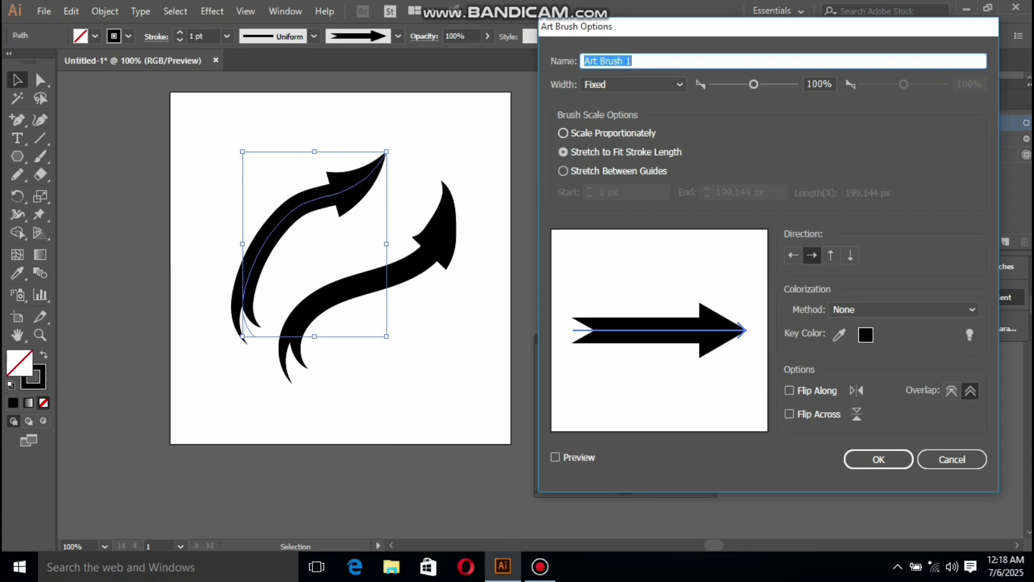
click(563, 133)
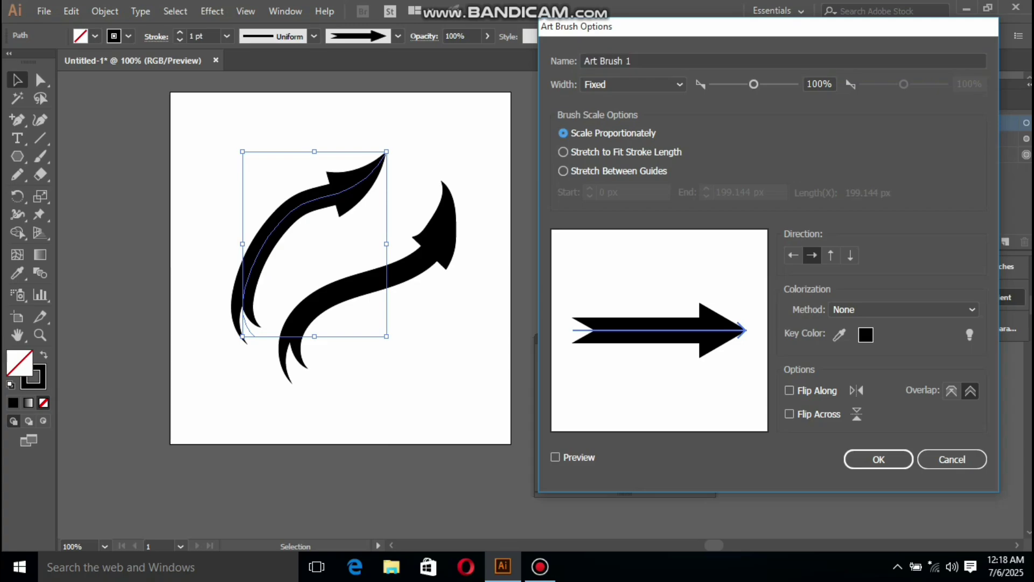
drag(635, 27, 612, 31)
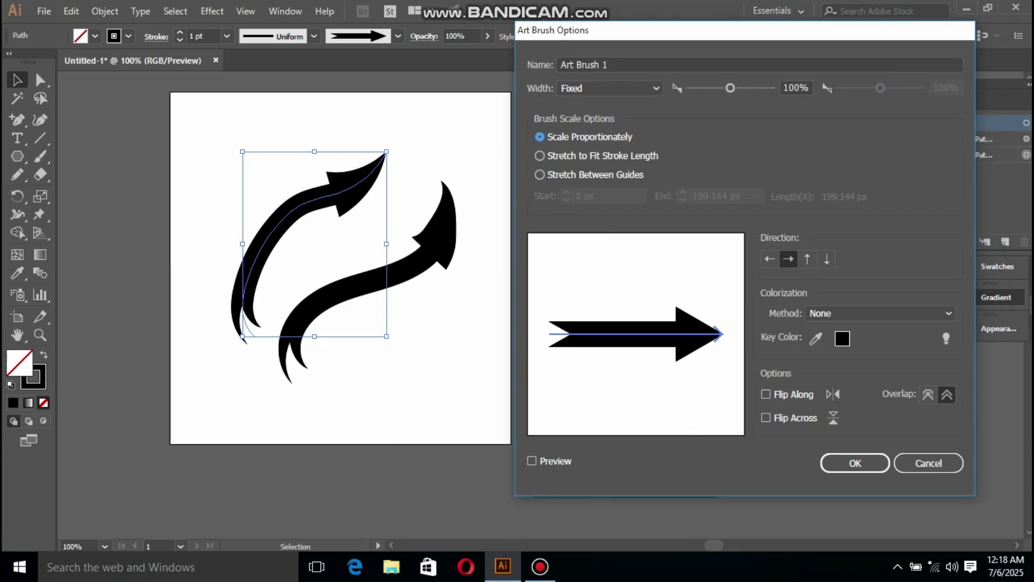
Step: Set the arrow brush to Stretch Between Guides ending at 144.018 px with Tints colorization, and apply the changes to existing strokes
click(555, 175)
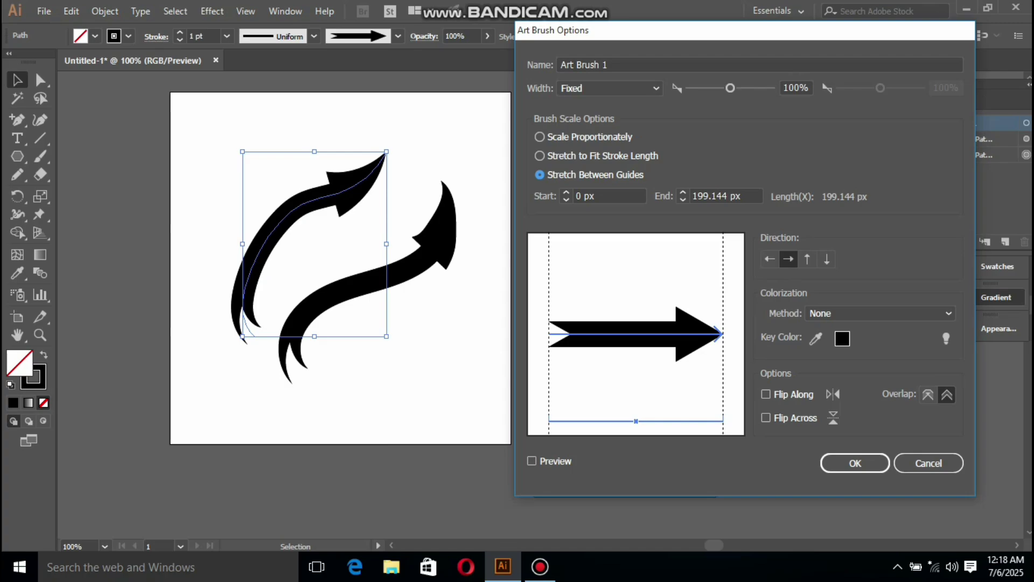
drag(723, 377, 680, 377)
click(880, 313)
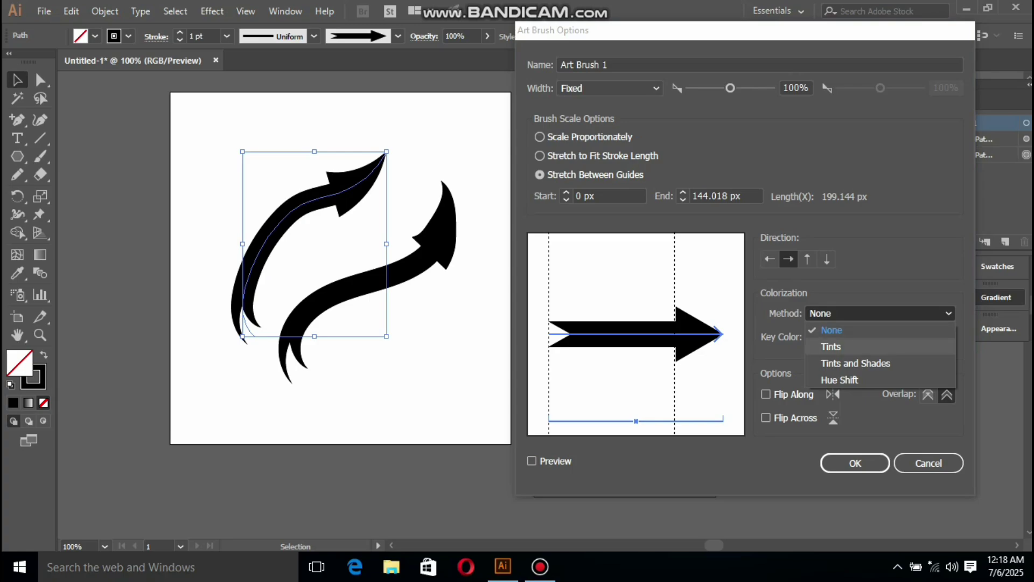
click(829, 346)
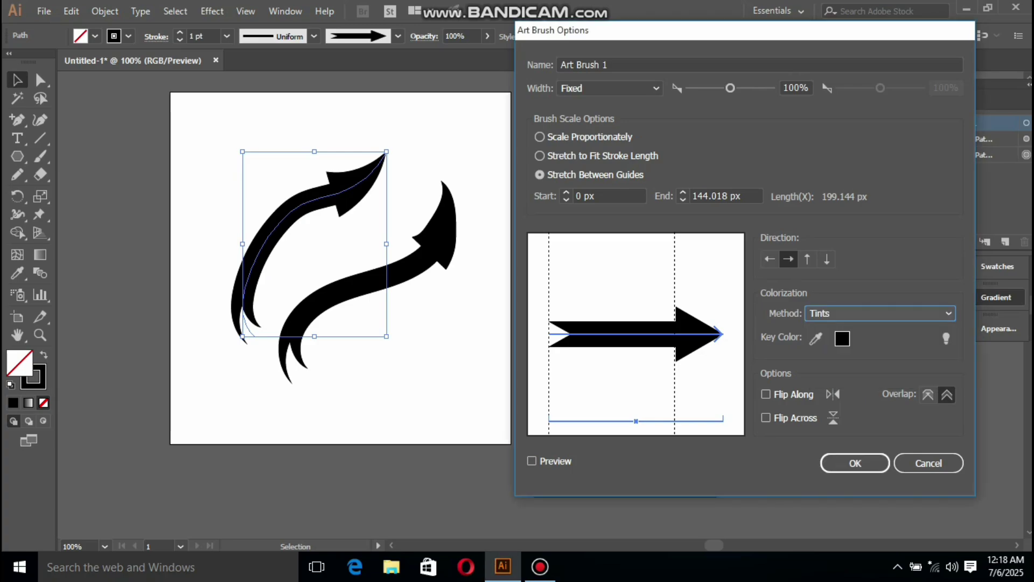
click(531, 461)
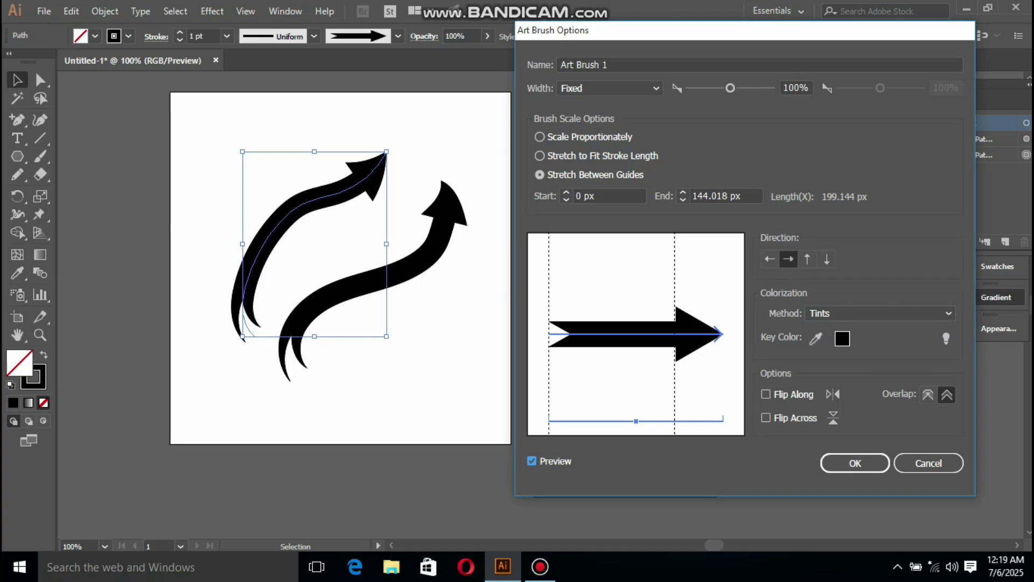
click(854, 463)
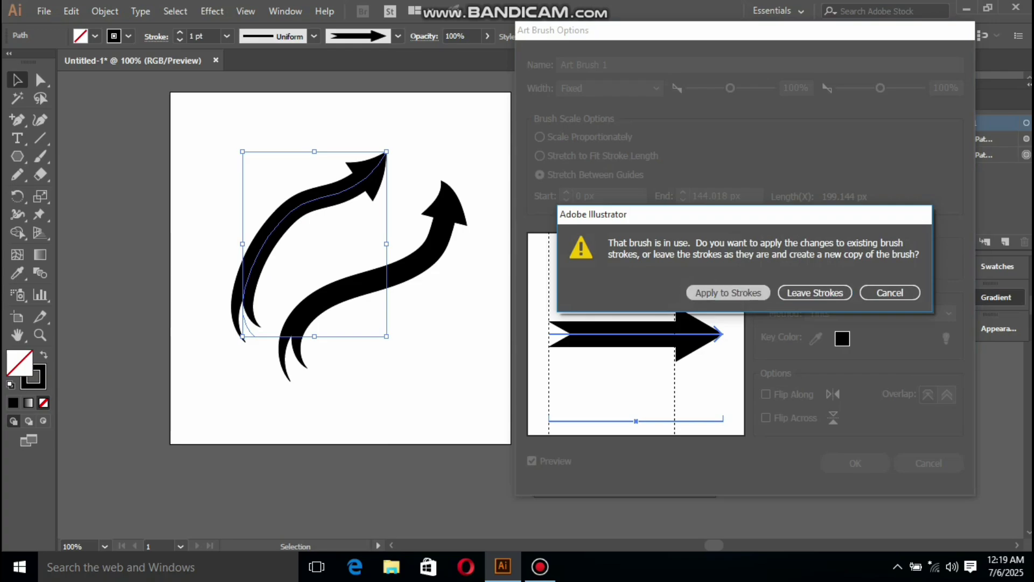
key(Return)
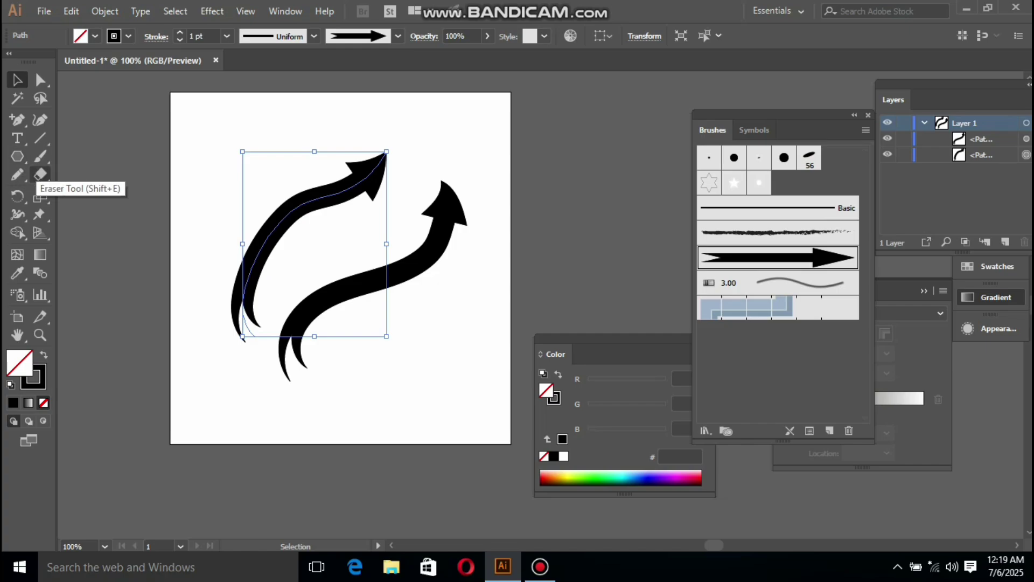
Step: Paint a long looping stroke over the artboard with the adjusted arrow brush, then delete all artwork
click(41, 156)
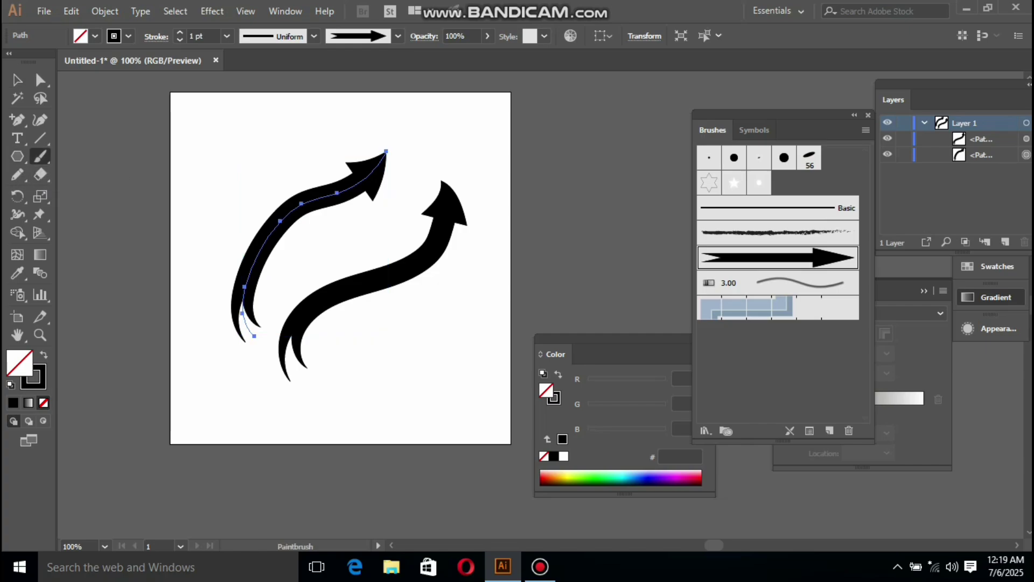
mouse_move(301, 96)
mouse_down()
mouse_move(270, 127)
mouse_move(236, 161)
mouse_up()
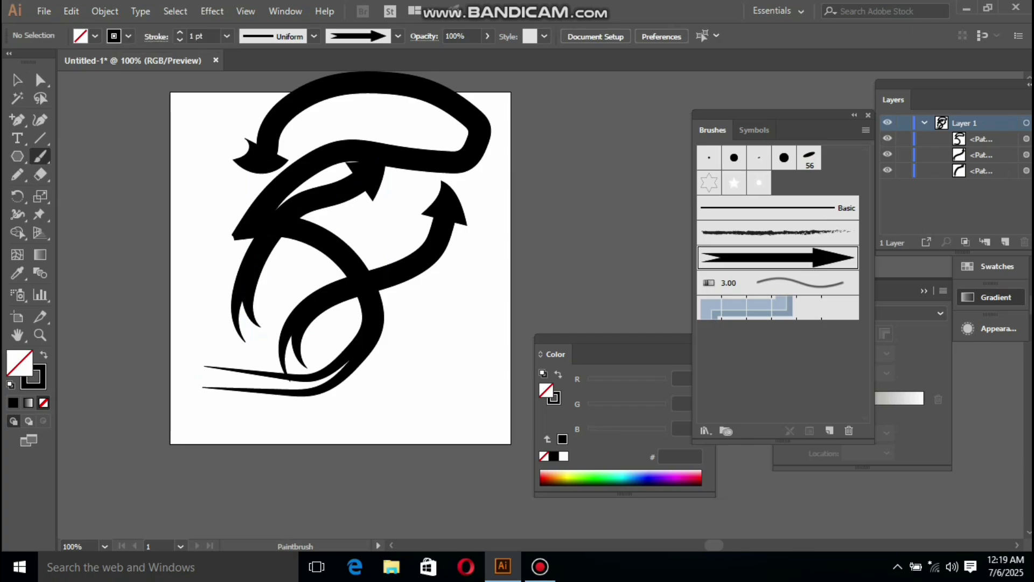
key(v)
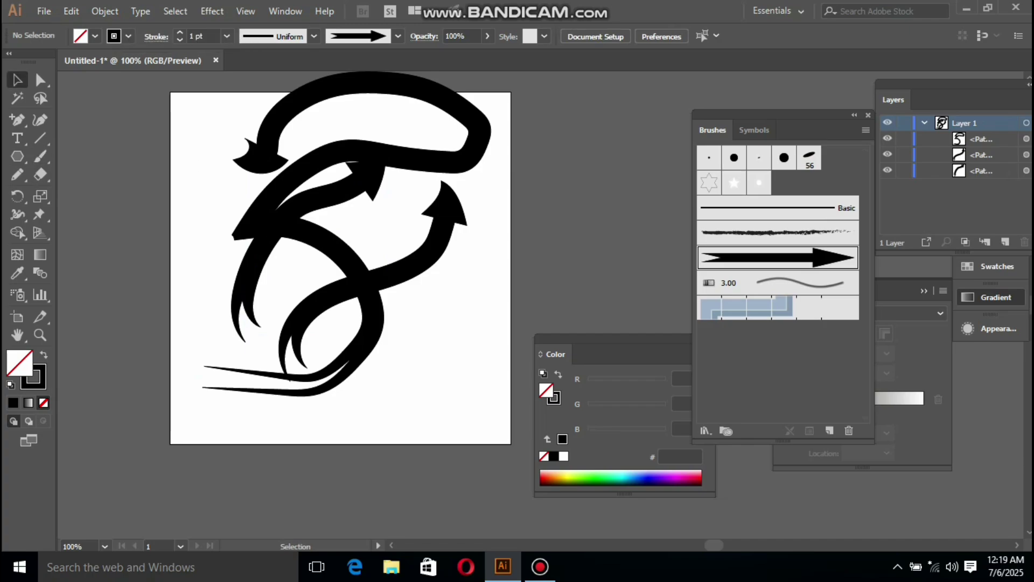
key(ctrl+a)
key(Delete)
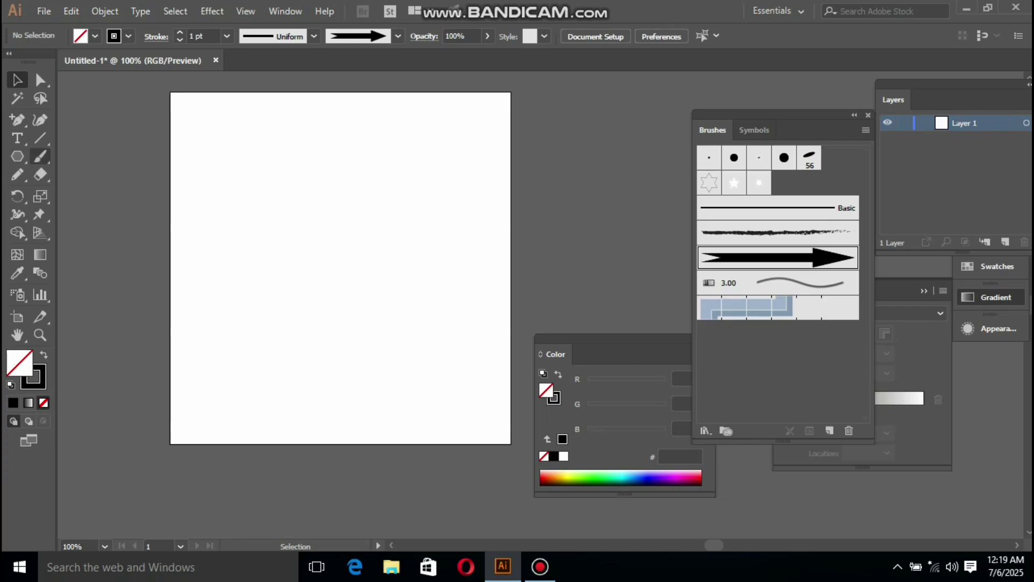
Step: Paint one curled stroke on the empty artboard with the arrow brush, then delete it
key(b)
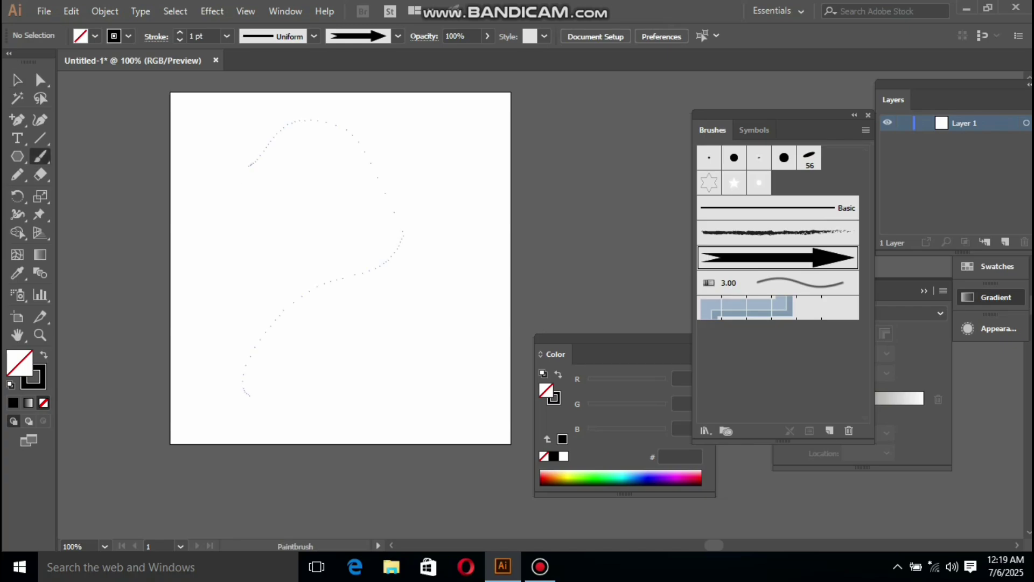
drag(332, 194, 333, 194)
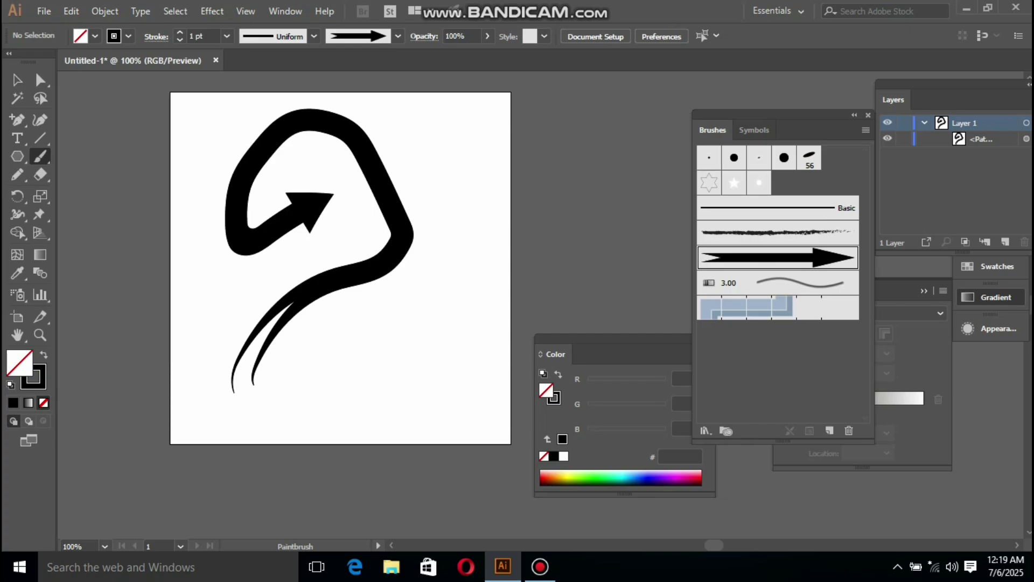
key(v)
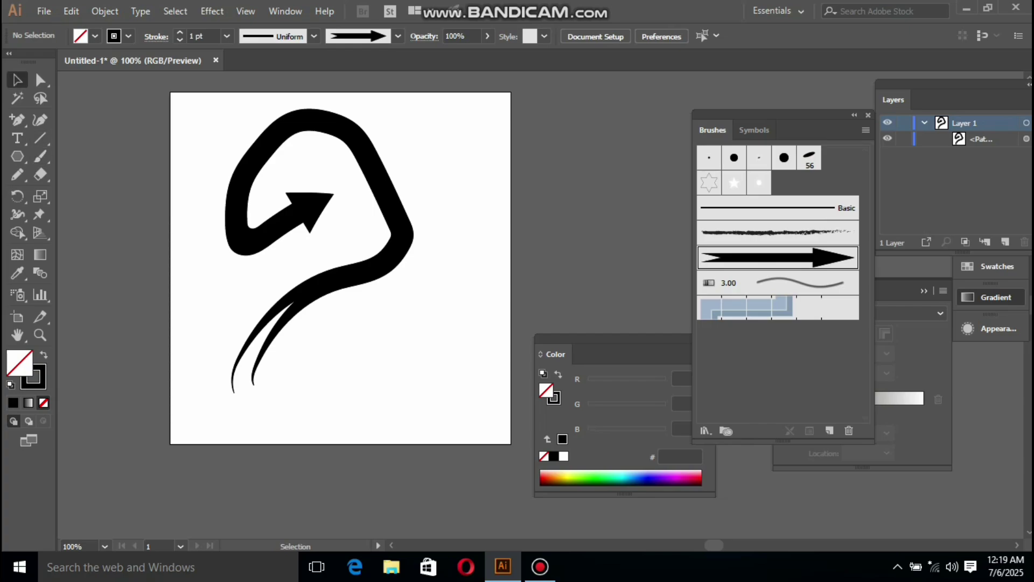
mouse_move(213, 137)
mouse_down()
mouse_move(347, 277)
mouse_move(492, 366)
mouse_up()
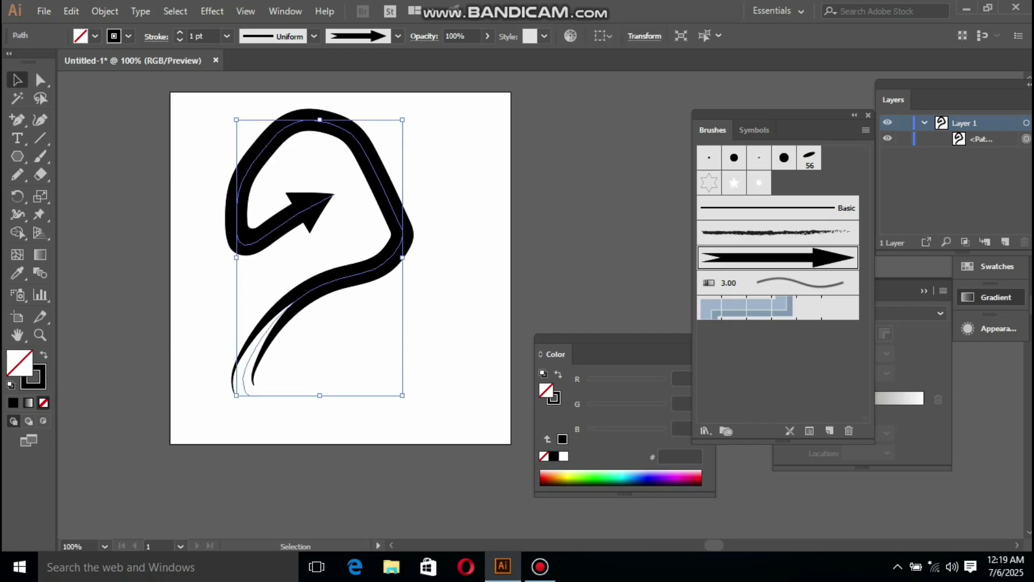
key(Delete)
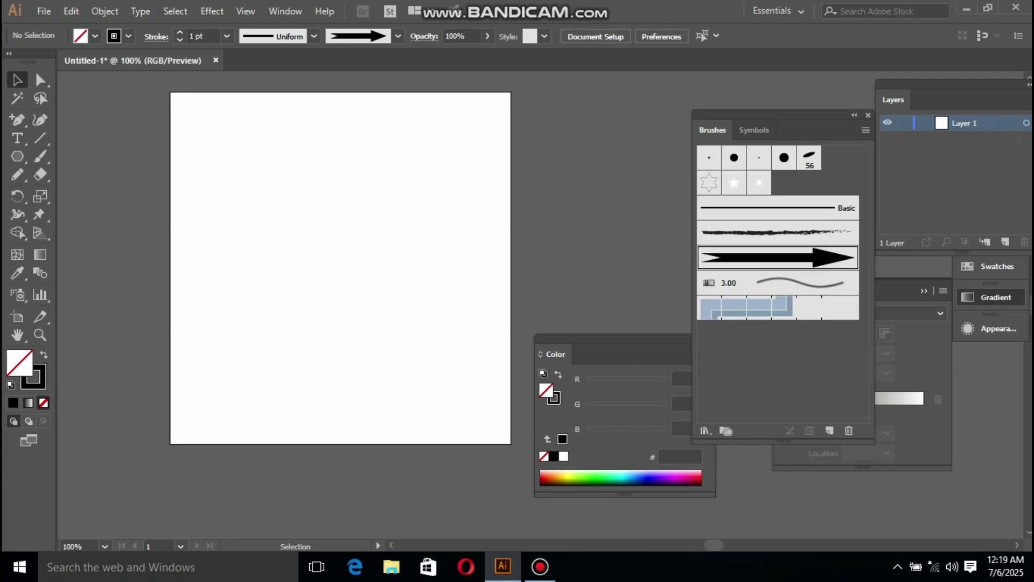
Step: Paint five curved strokes across the artboard with the rough charcoal-style art brush
click(778, 233)
key(b)
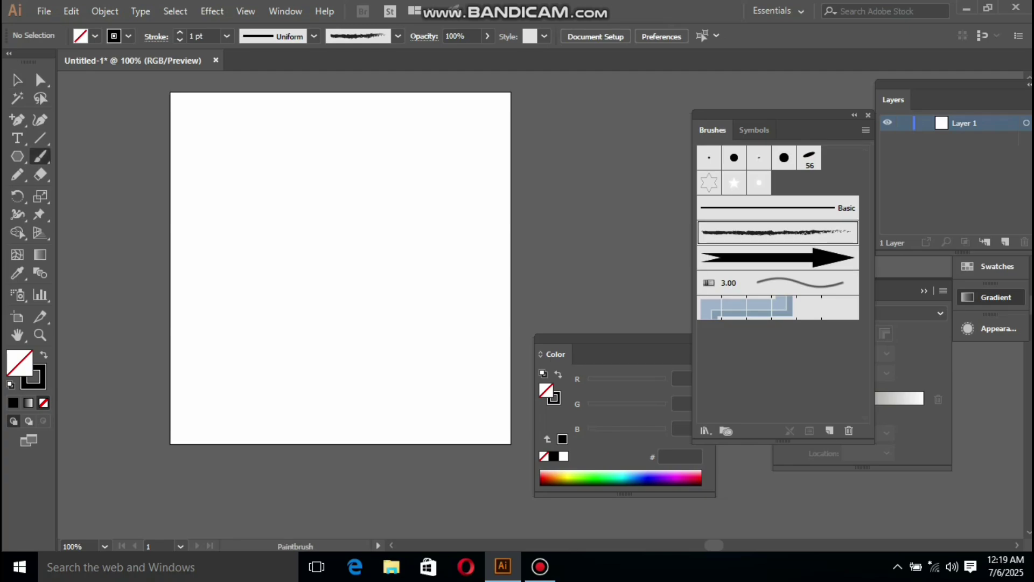
drag(452, 171, 450, 144)
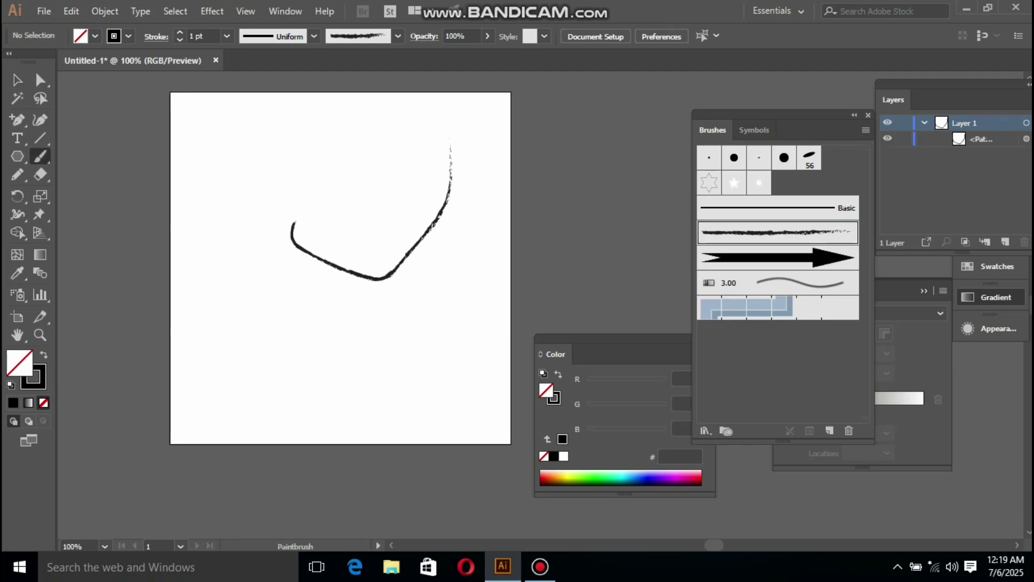
drag(360, 168, 395, 133)
drag(256, 307, 397, 319)
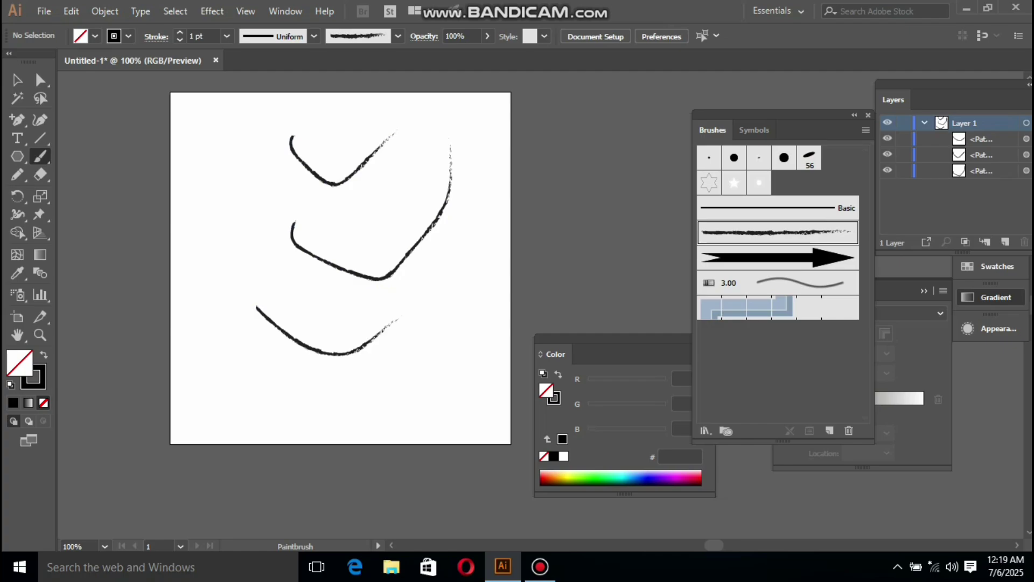
click(773, 214)
drag(413, 214, 410, 214)
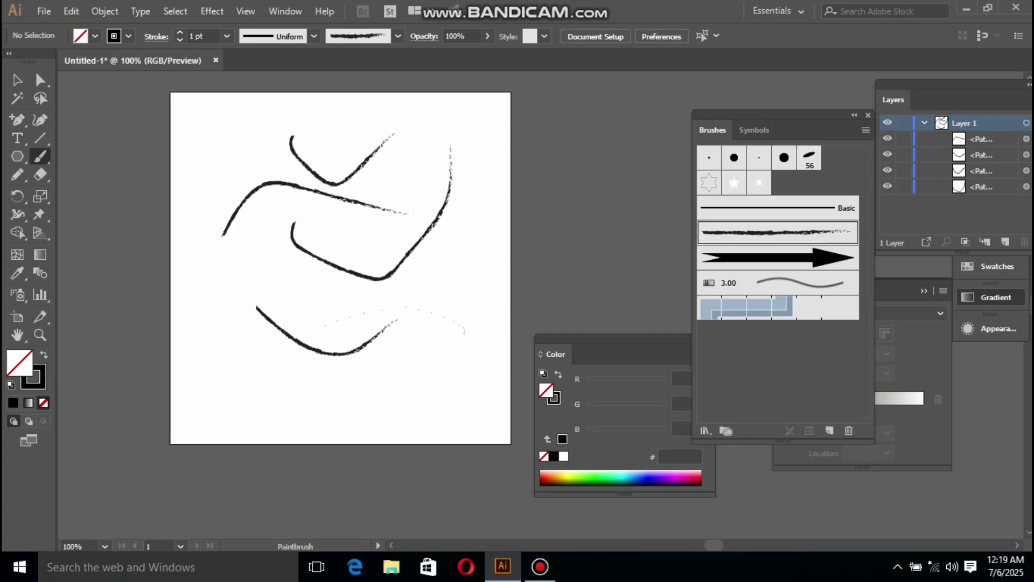
drag(324, 325, 258, 322)
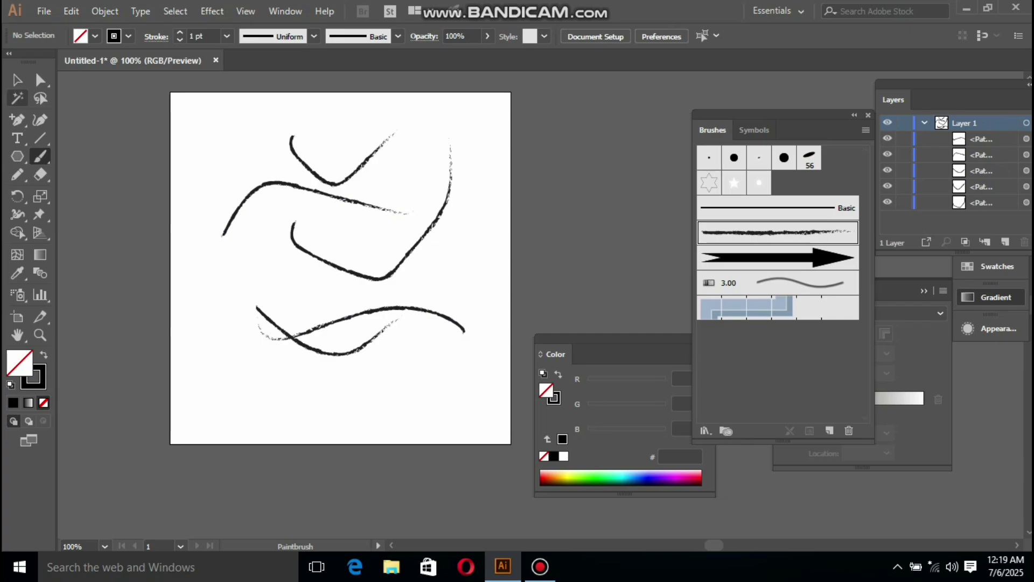
Step: Delete all five curved strokes from the artboard
key(v)
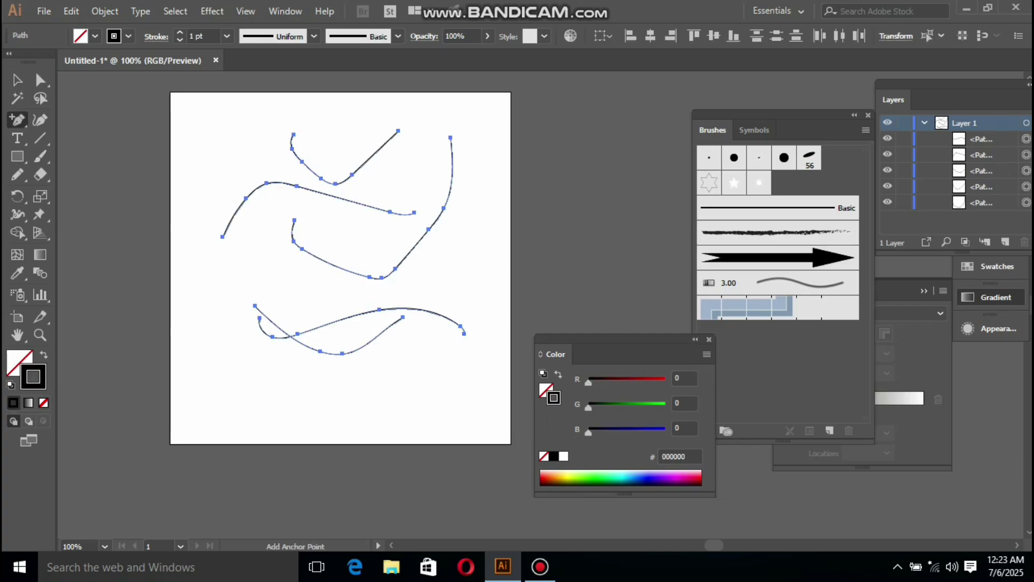
click(223, 120)
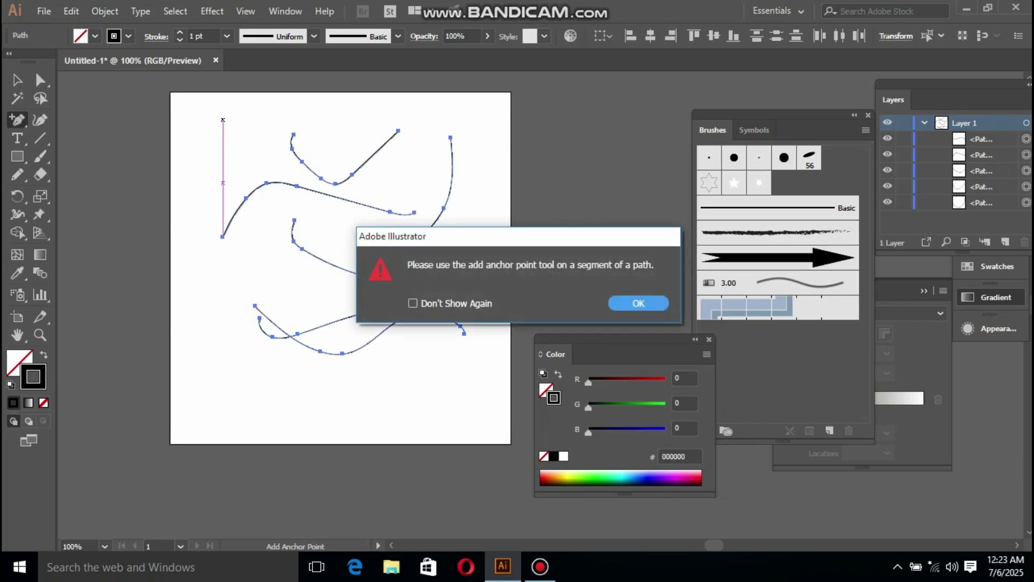
click(637, 302)
key(v)
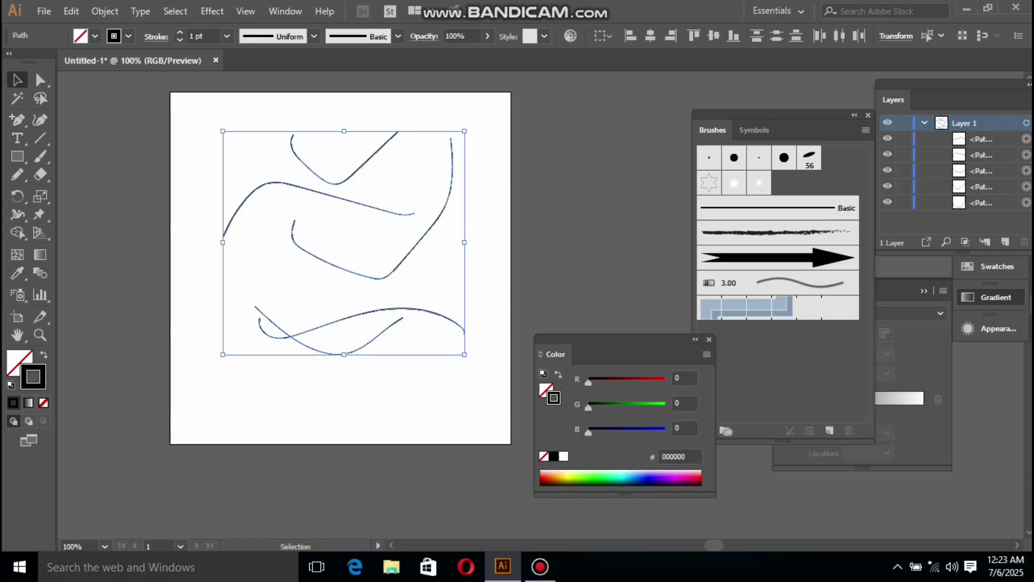
key(Delete)
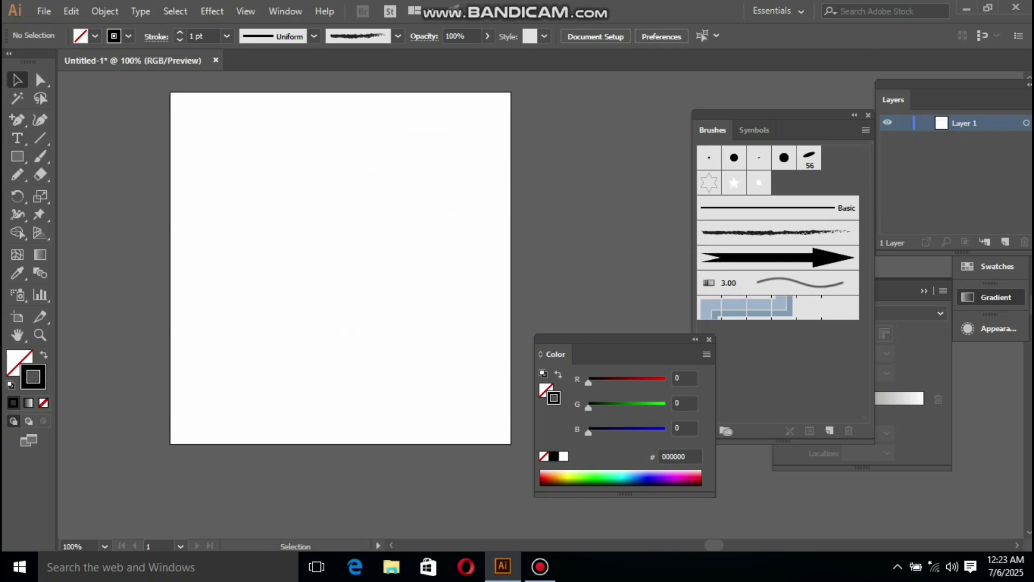
Step: Draw a thin horizontal rectangle in the artboard's upper half with a yellow FFFF00 fill and no stroke
key(m)
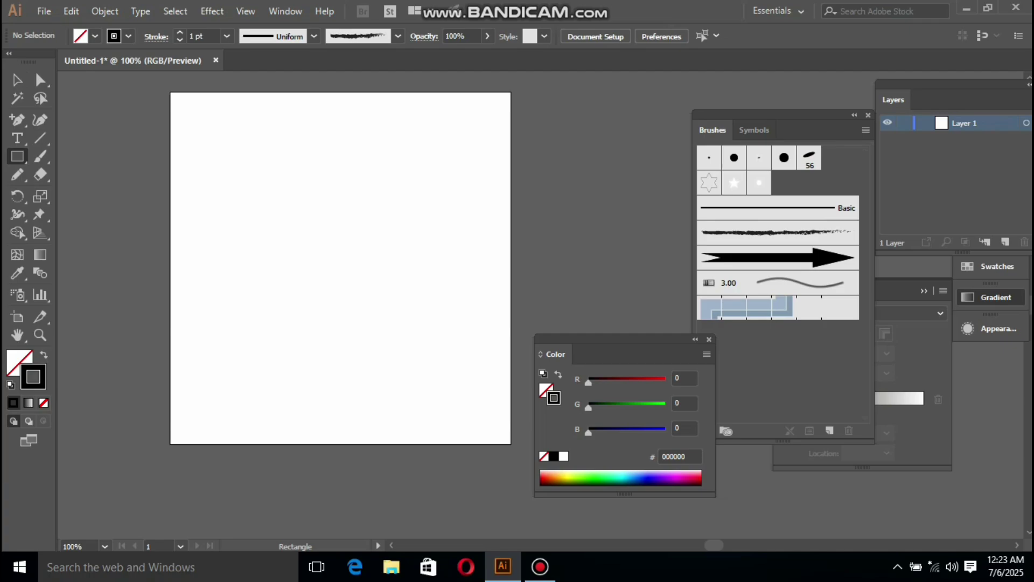
drag(325, 214, 409, 222)
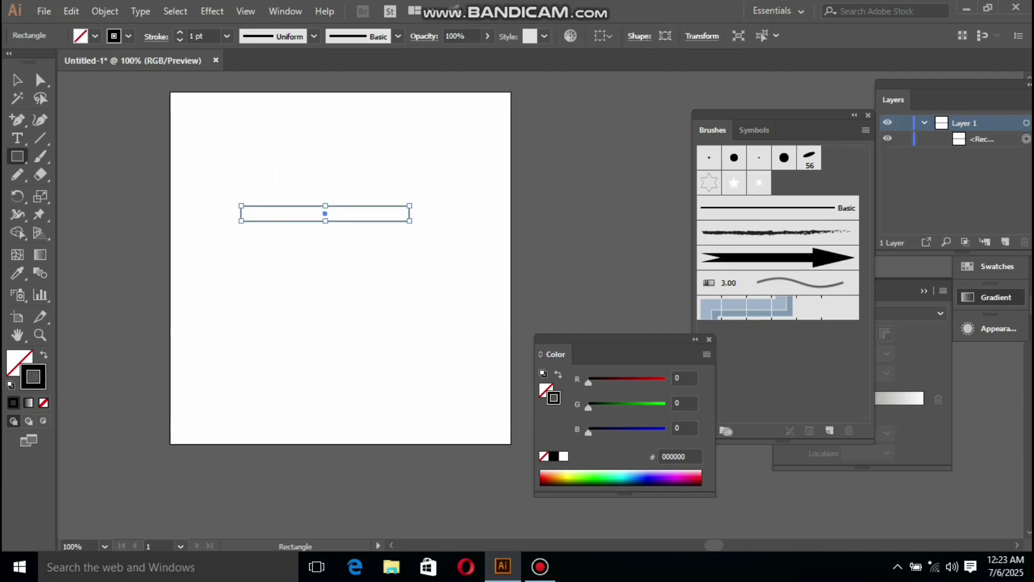
drag(588, 408, 665, 408)
drag(588, 382, 665, 381)
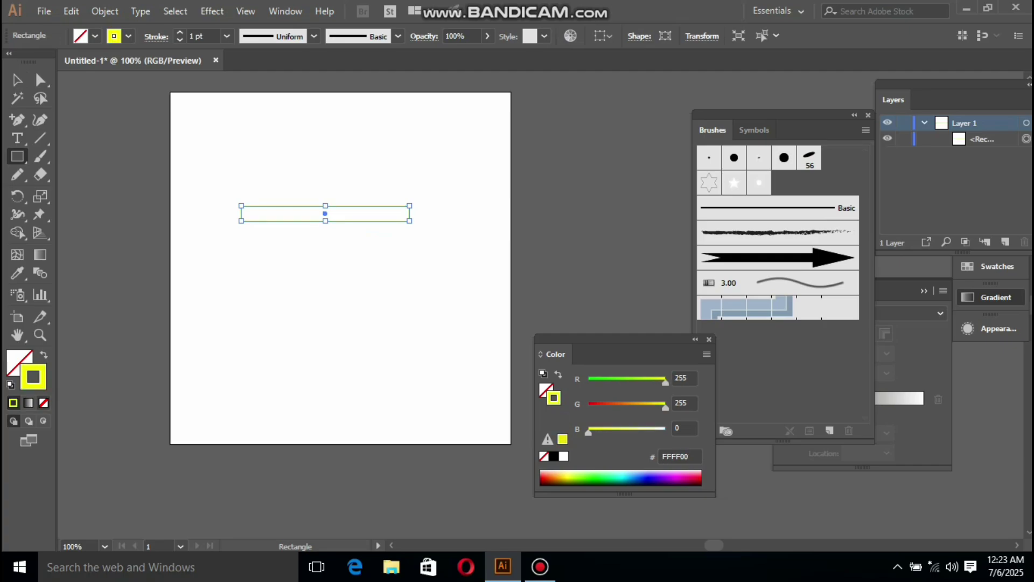
key(/)
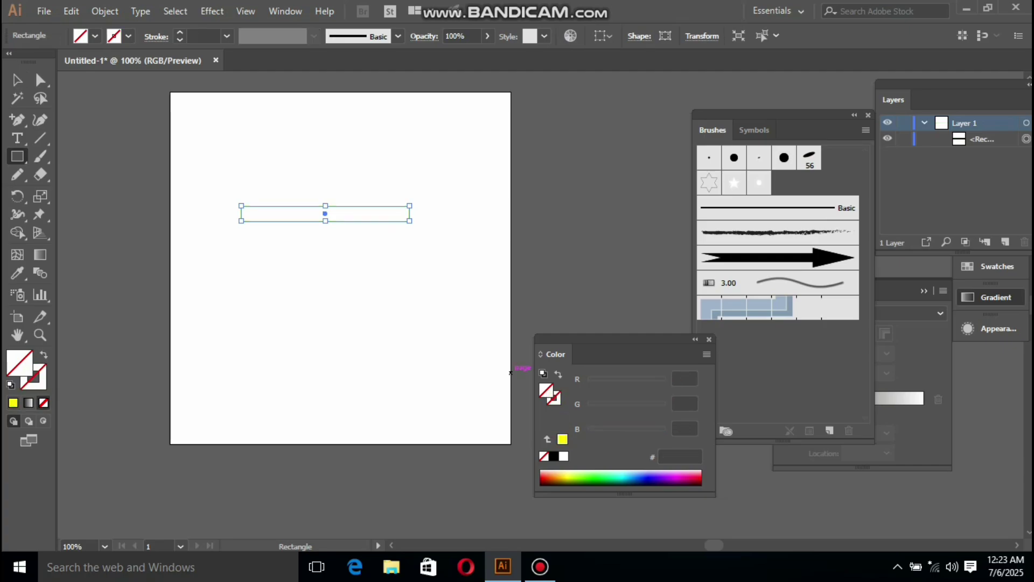
key(comma)
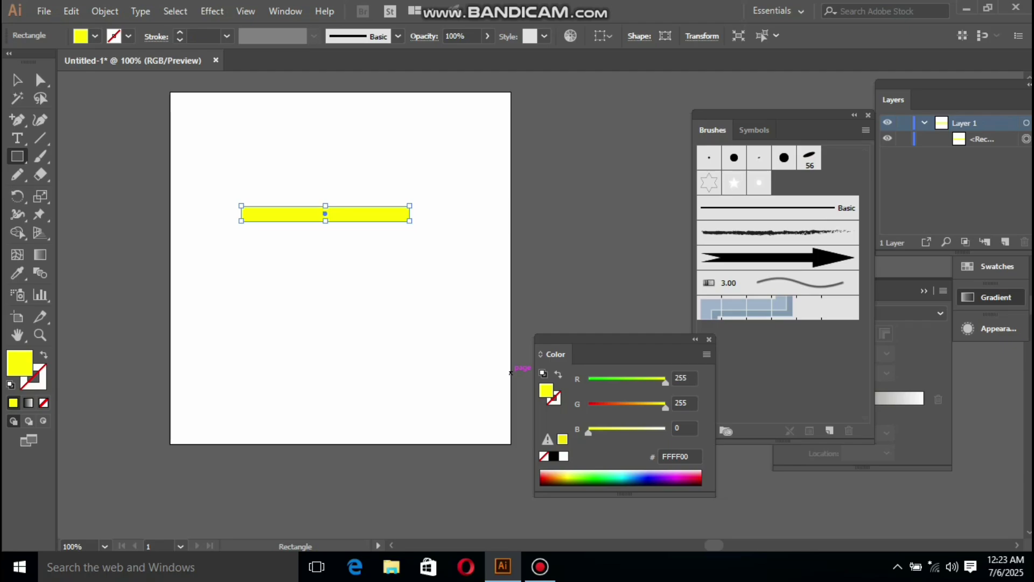
Step: Stack three copies of the yellow bar directly beneath it, filling them FFC800, FF8000 and FF4500 from top to bottom
click(16, 80)
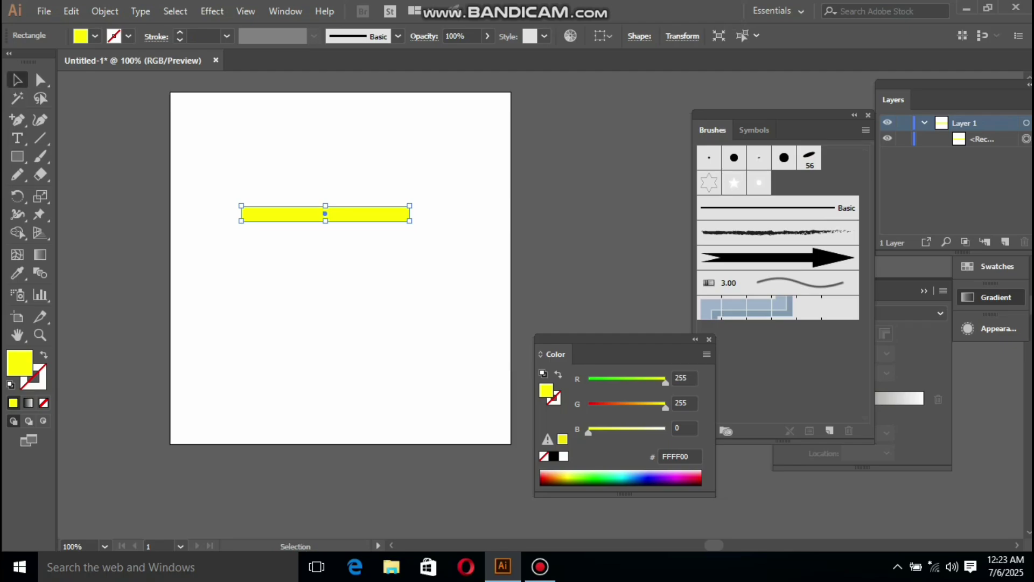
drag(326, 210, 325, 221)
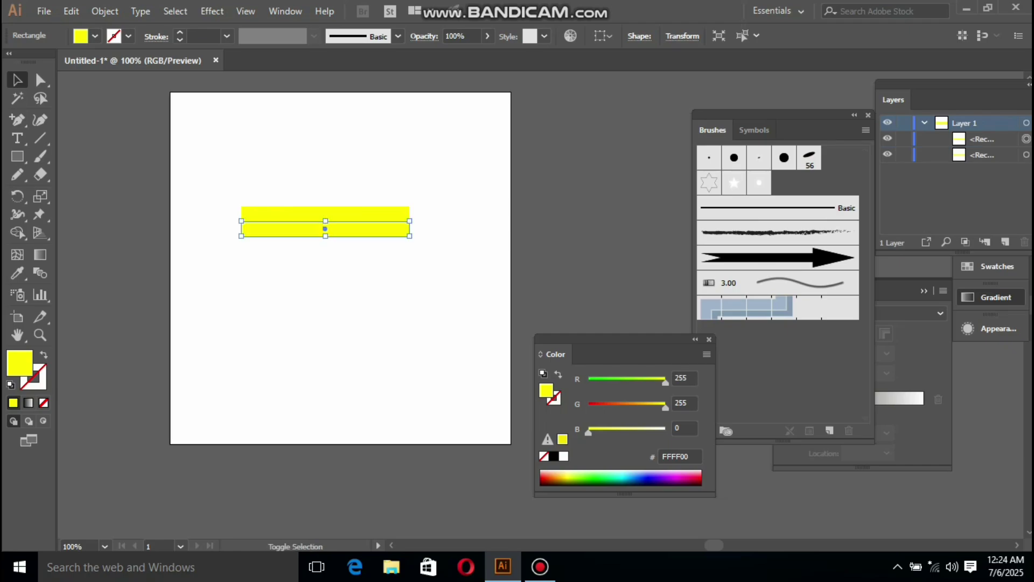
drag(665, 407, 648, 408)
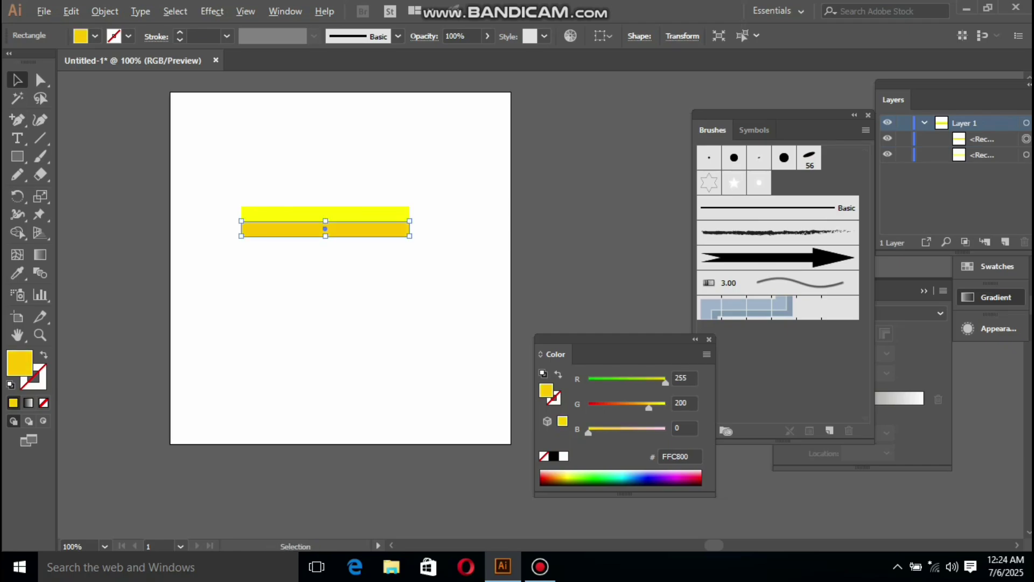
drag(325, 228, 326, 244)
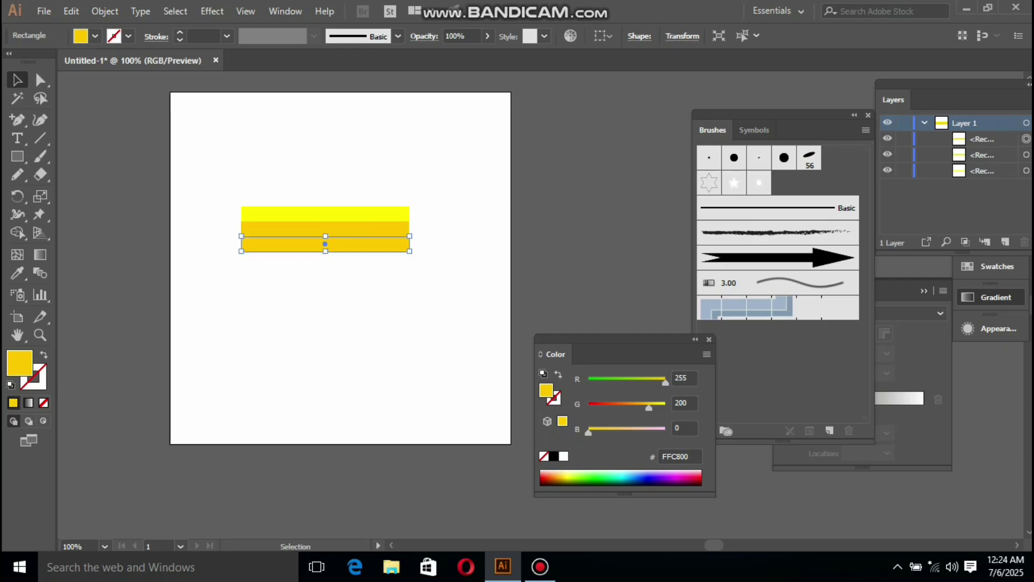
drag(648, 408, 627, 408)
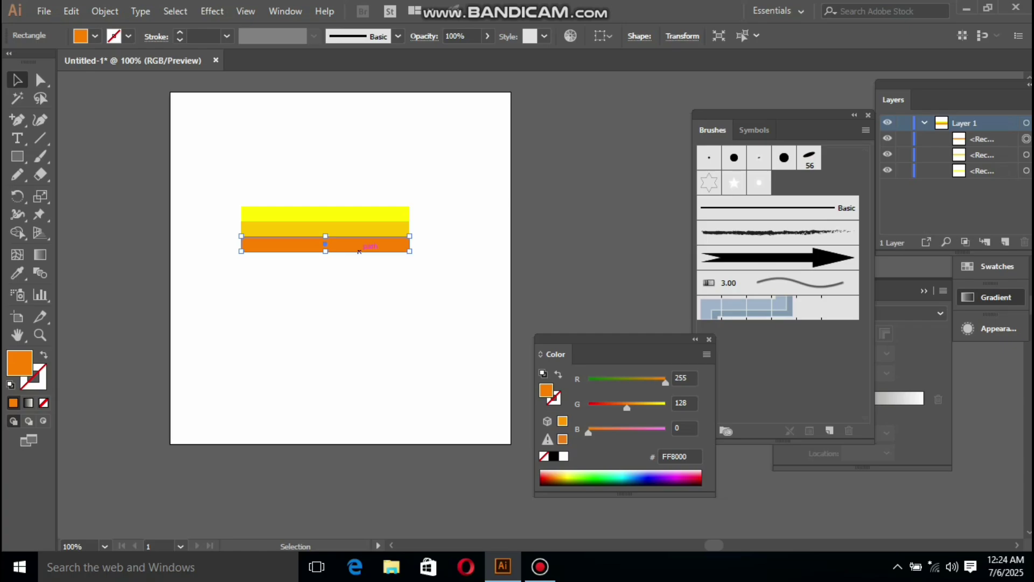
drag(325, 243, 325, 267)
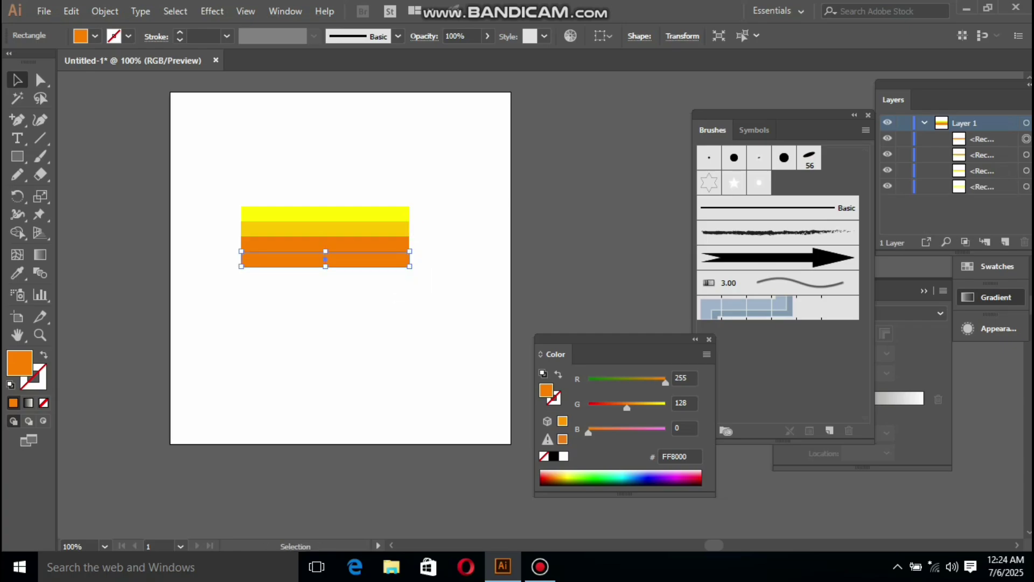
drag(627, 408, 609, 407)
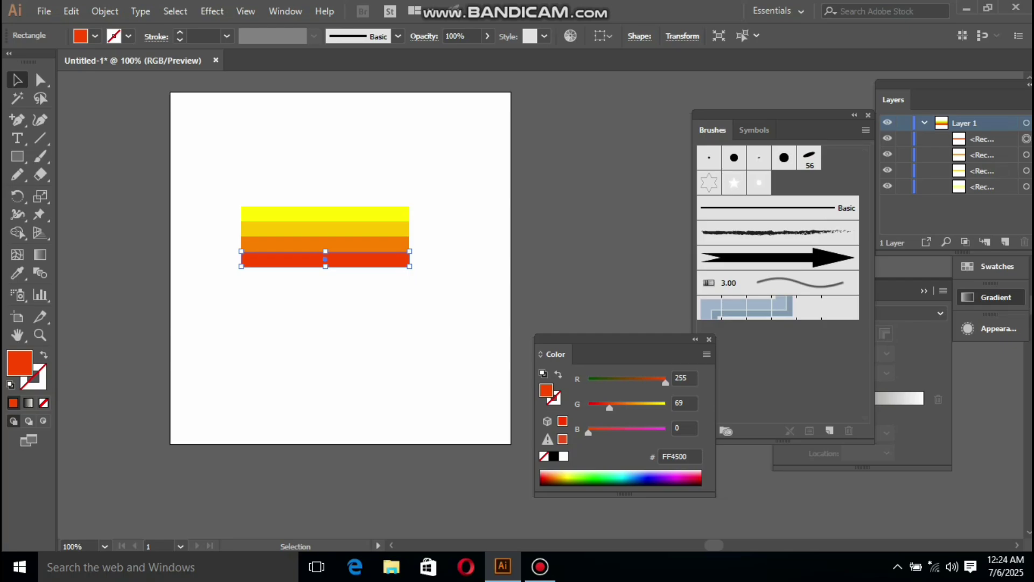
Step: Squash the four stacked bars vertically about their centre to roughly a quarter of their height, keeping the width
drag(185, 166, 503, 371)
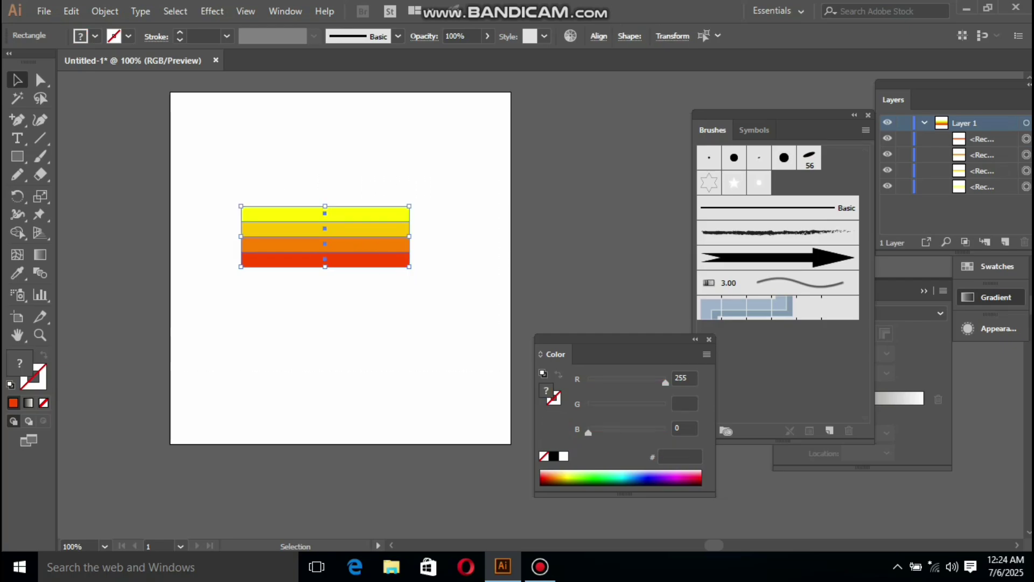
drag(410, 267, 409, 252)
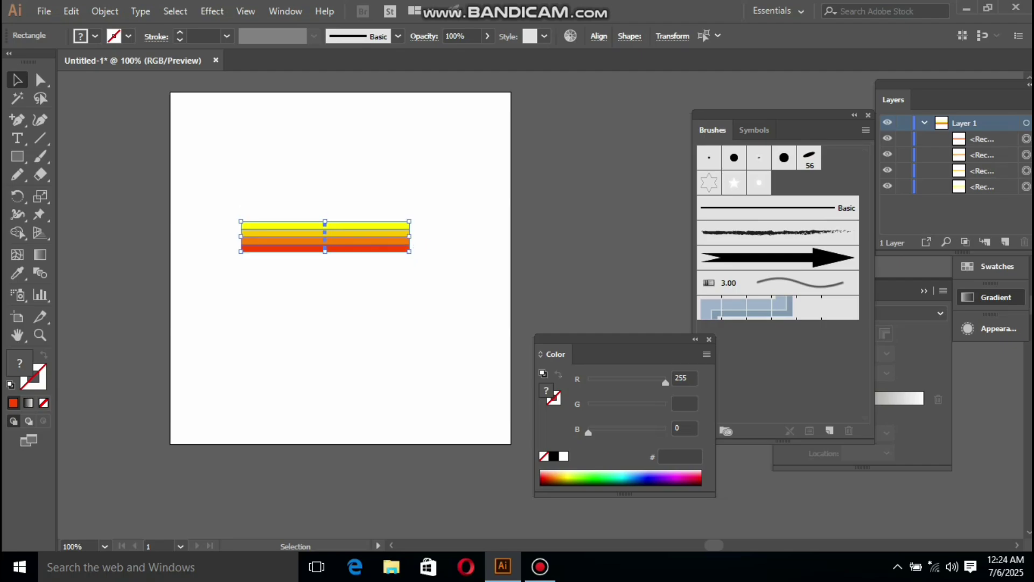
drag(409, 251, 409, 244)
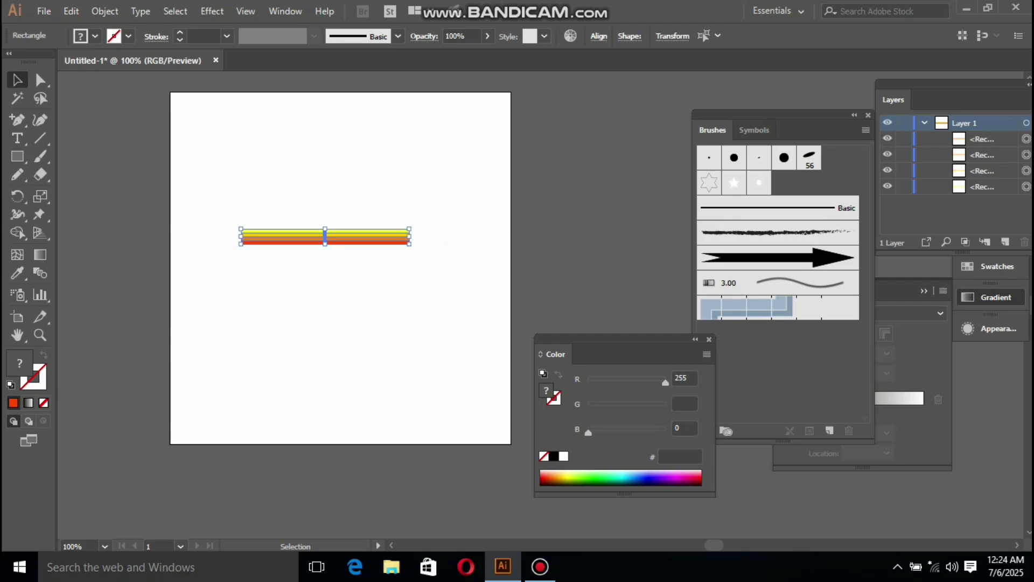
click(445, 244)
Step: Create a new art brush from the four stacked bars with the default options, and delete the bars from the artboard
drag(225, 200, 438, 316)
mouse_move(326, 229)
mouse_down()
mouse_move(512, 270)
mouse_move(776, 259)
mouse_up()
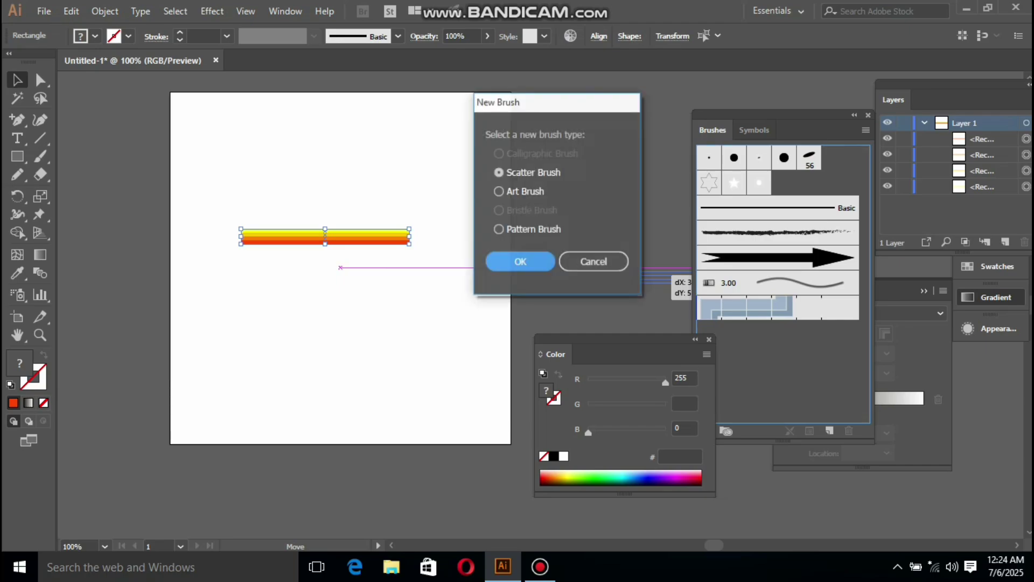
click(499, 191)
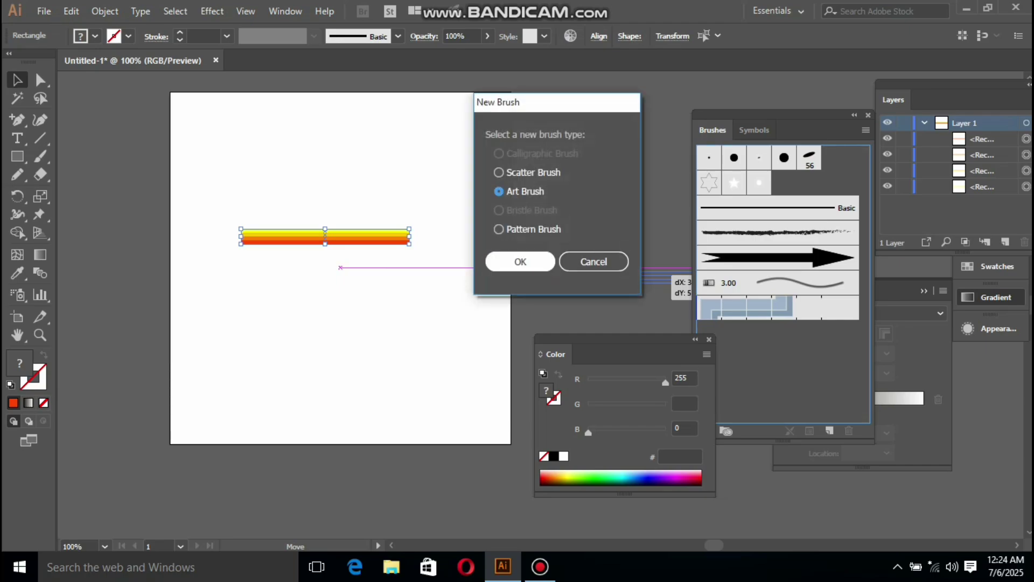
click(520, 261)
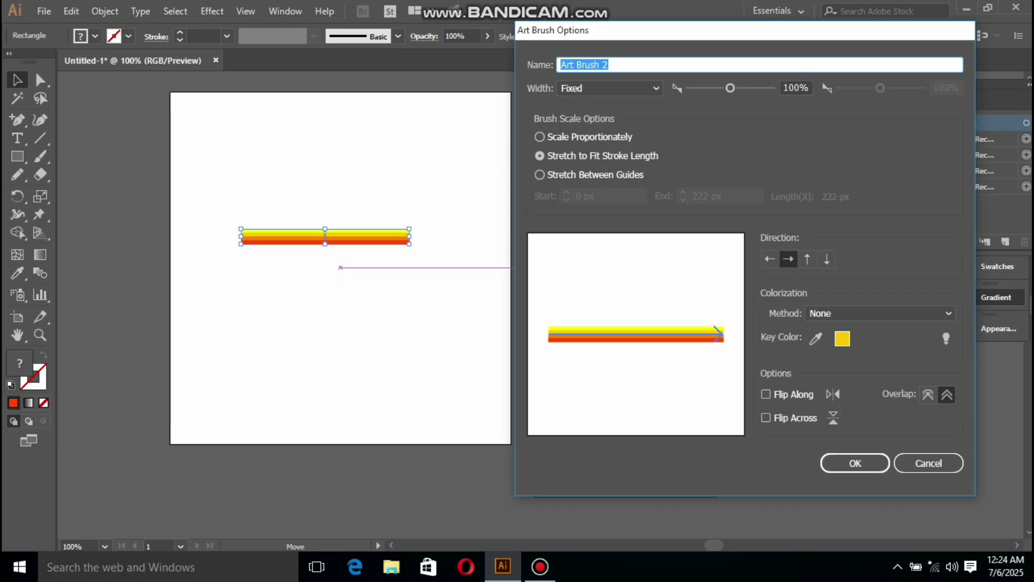
key(Return)
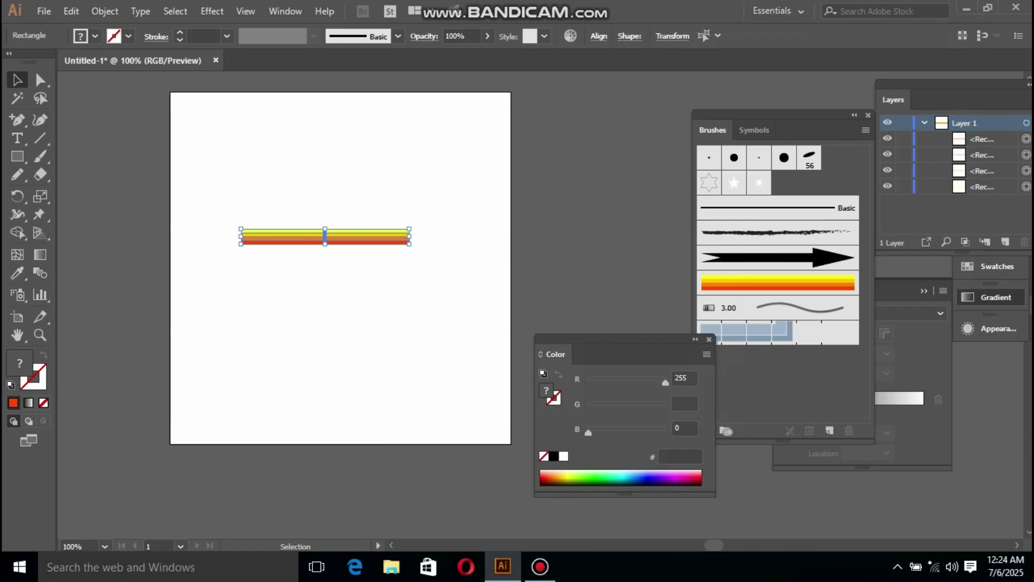
drag(226, 186, 487, 348)
key(Delete)
Step: Draw a circle about 254 px across in the middle of the artboard with the FF4500 fill and no stroke
key(m)
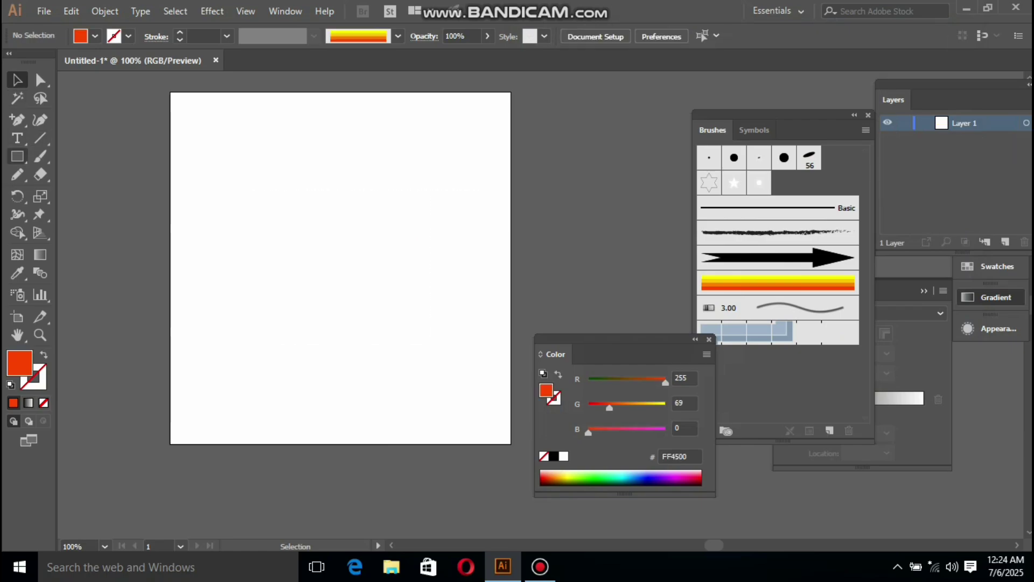
drag(17, 156, 80, 193)
mouse_move(335, 260)
mouse_down()
mouse_move(431, 356)
mouse_move(540, 328)
mouse_up()
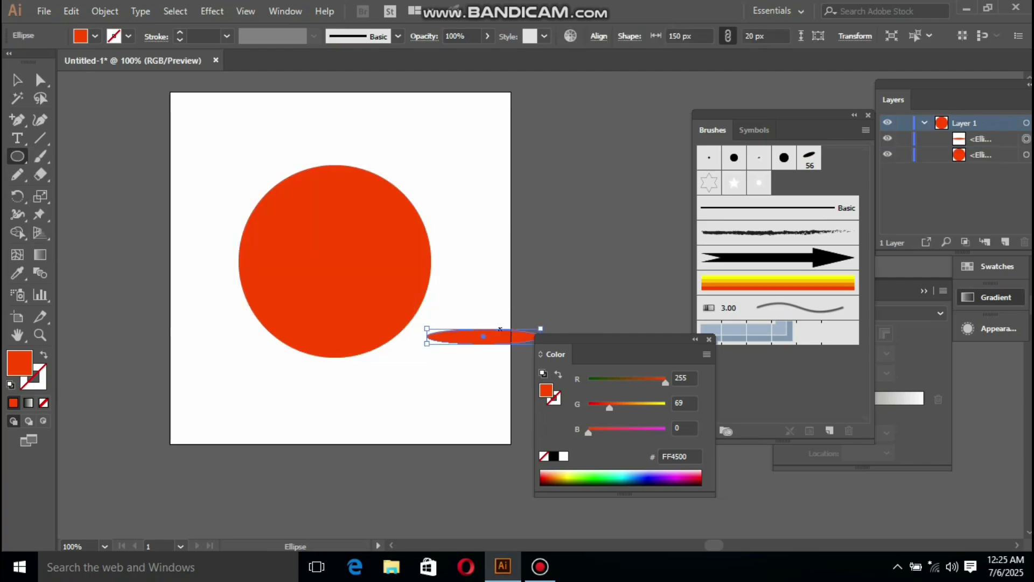
Step: Remove the fill from the stray thin ellipse beside the circle and delete that ellipse
click(44, 402)
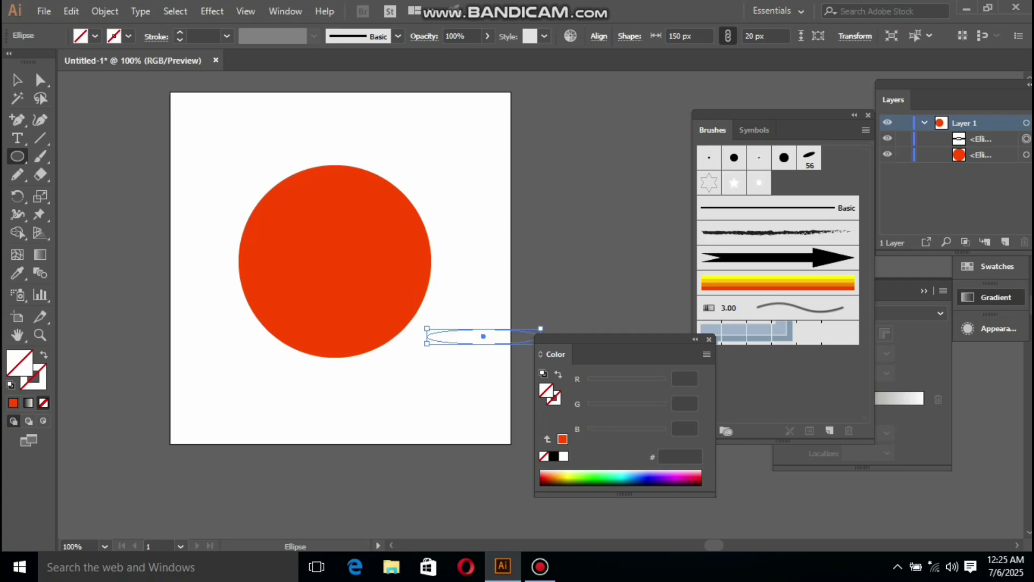
click(483, 336)
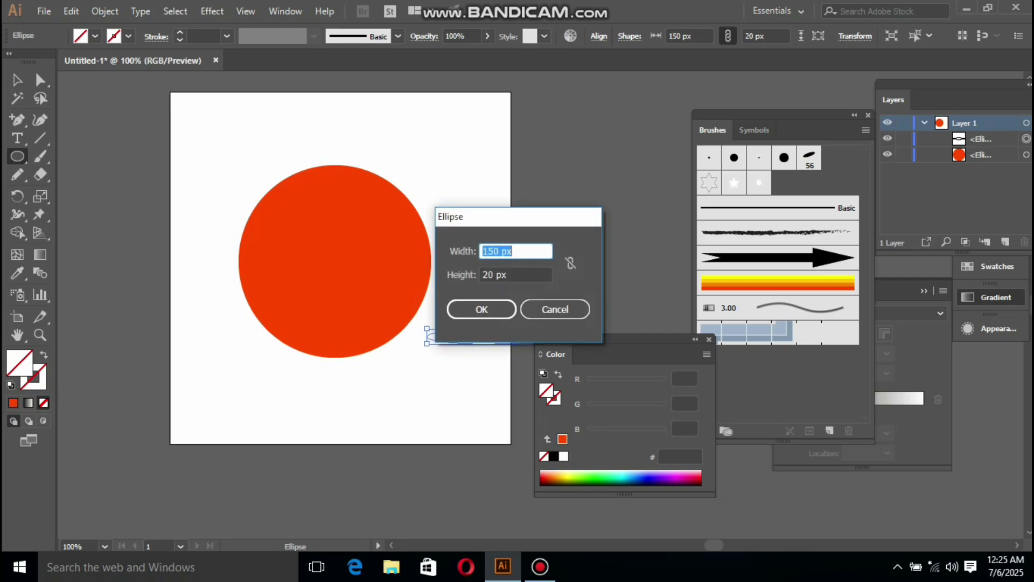
click(554, 308)
key(v)
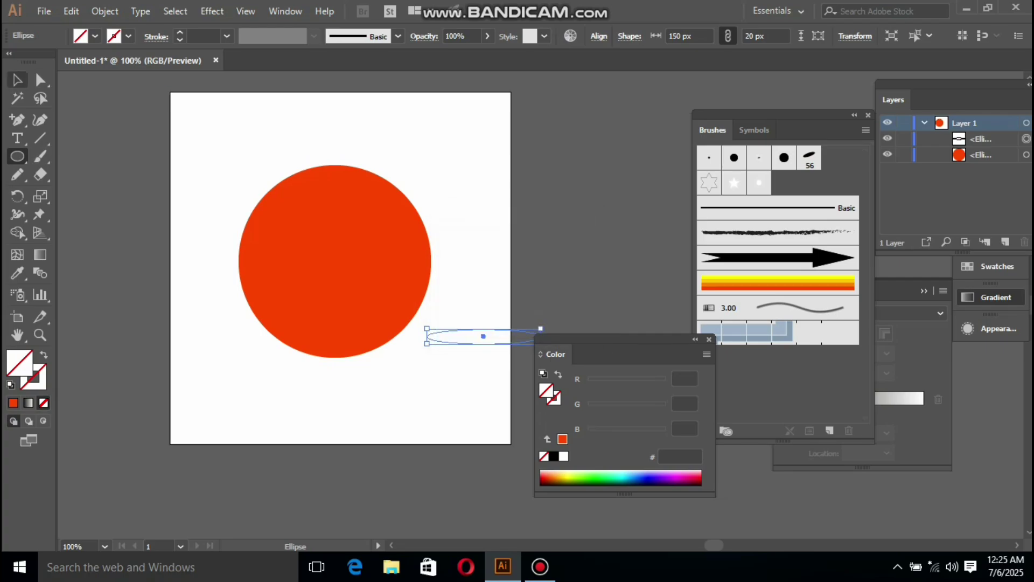
key(Delete)
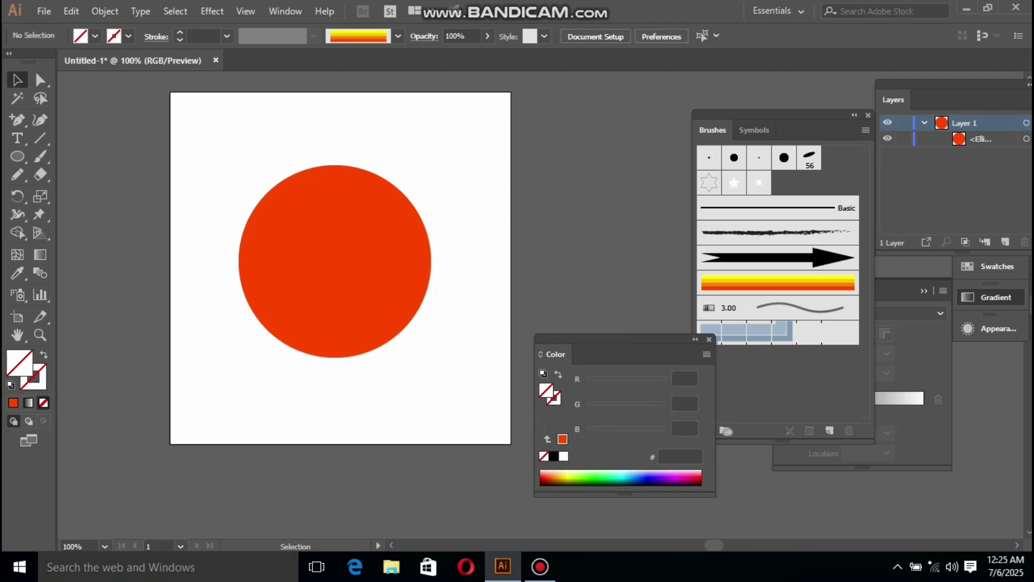
Step: Apply the yellow-to-red striped art brush to the circle's outline and set its fill to none
click(337, 261)
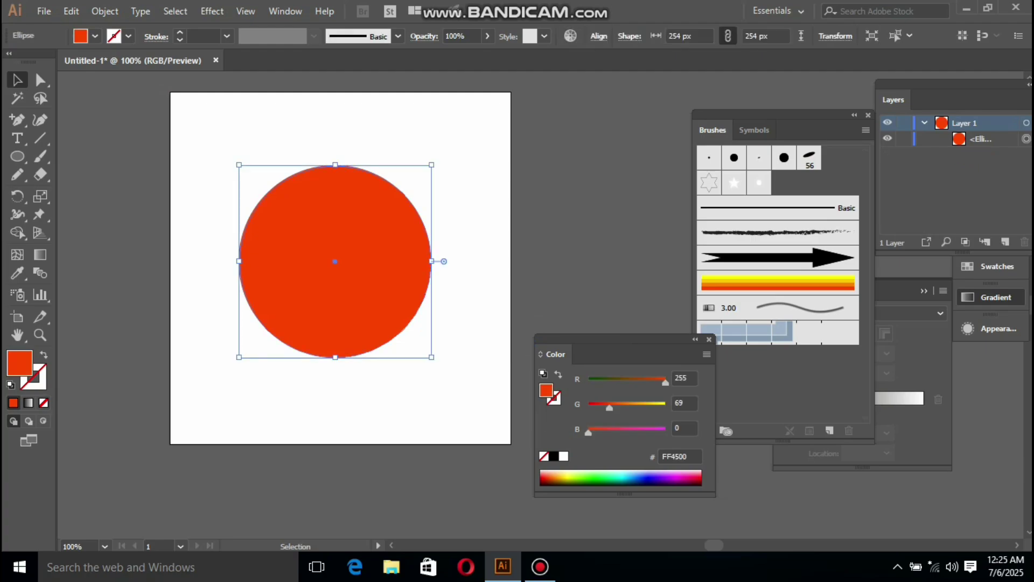
click(777, 282)
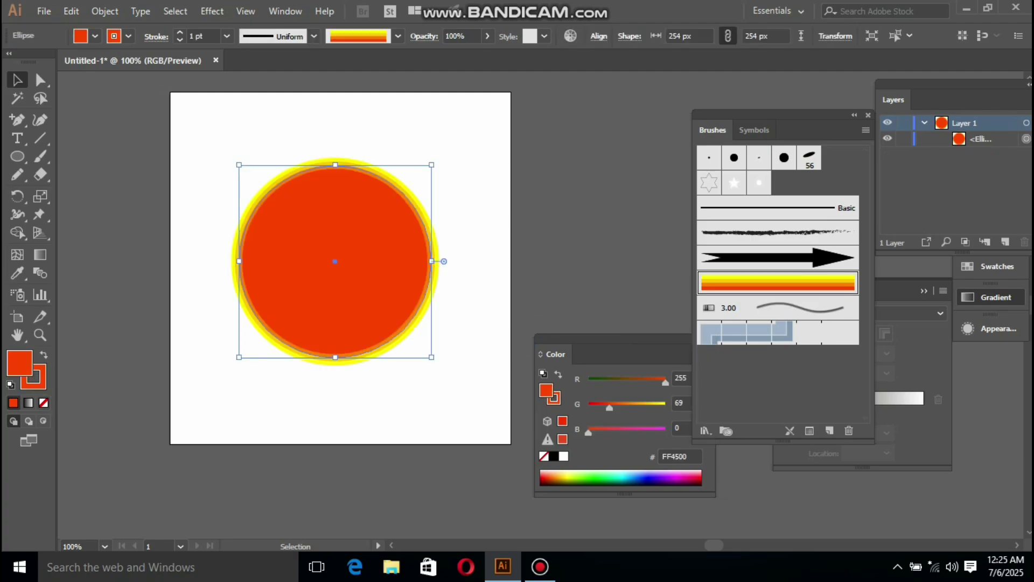
click(44, 403)
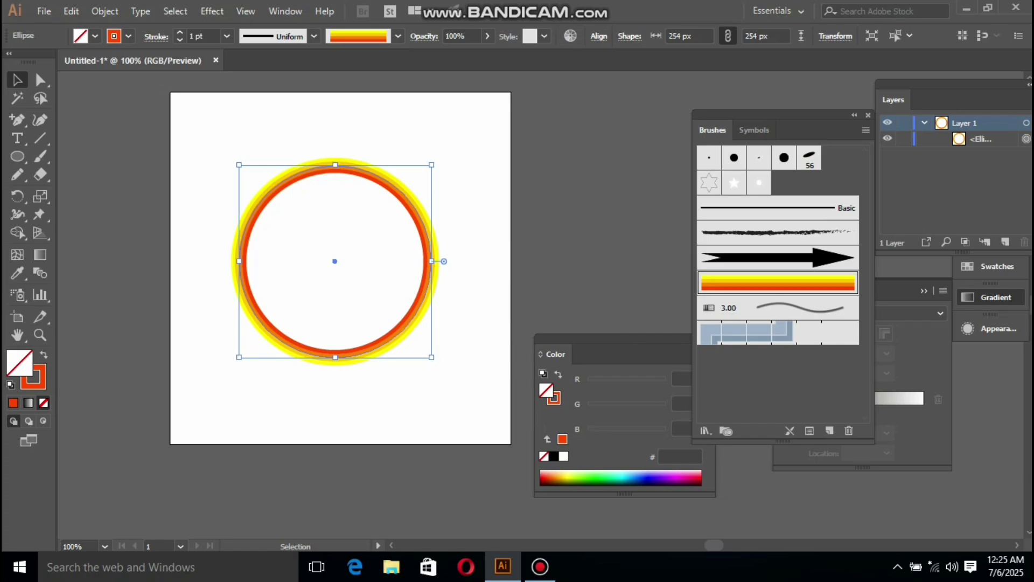
key(ctrl+shift+a)
Step: Enlarge the striped circle about its centre to 400 px across, and undo the offset duplicate made from it
drag(209, 153, 486, 412)
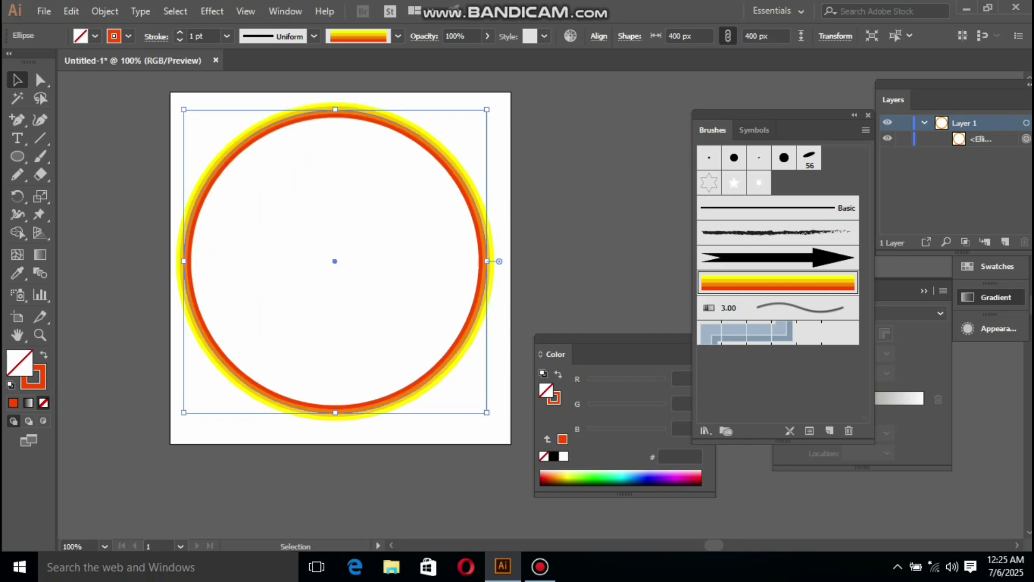
mouse_move(482, 313)
mouse_down()
mouse_move(452, 282)
mouse_move(492, 322)
mouse_up()
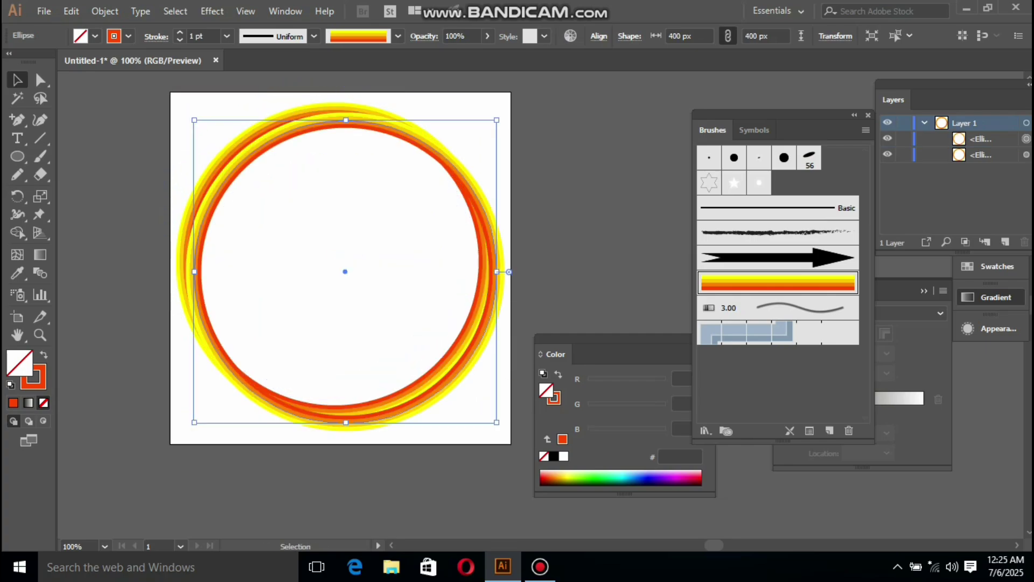
key(ctrl+z)
Step: Paste a copy of the striped circle in front, shrink it about its centre to 291 px and apply the arrow art brush
key(a)
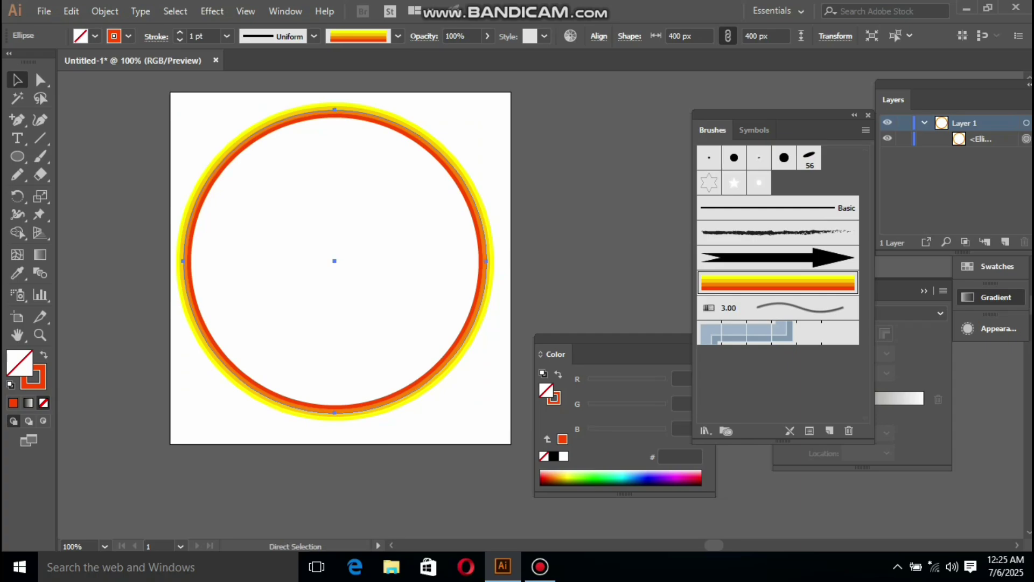
key(ctrl+c)
key(ctrl+f)
key(v)
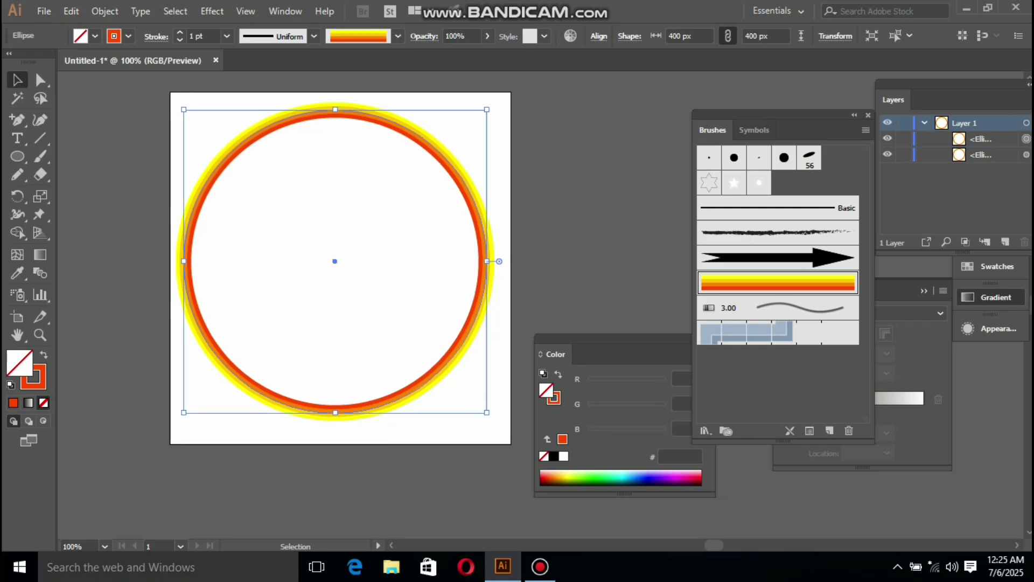
drag(486, 411, 445, 371)
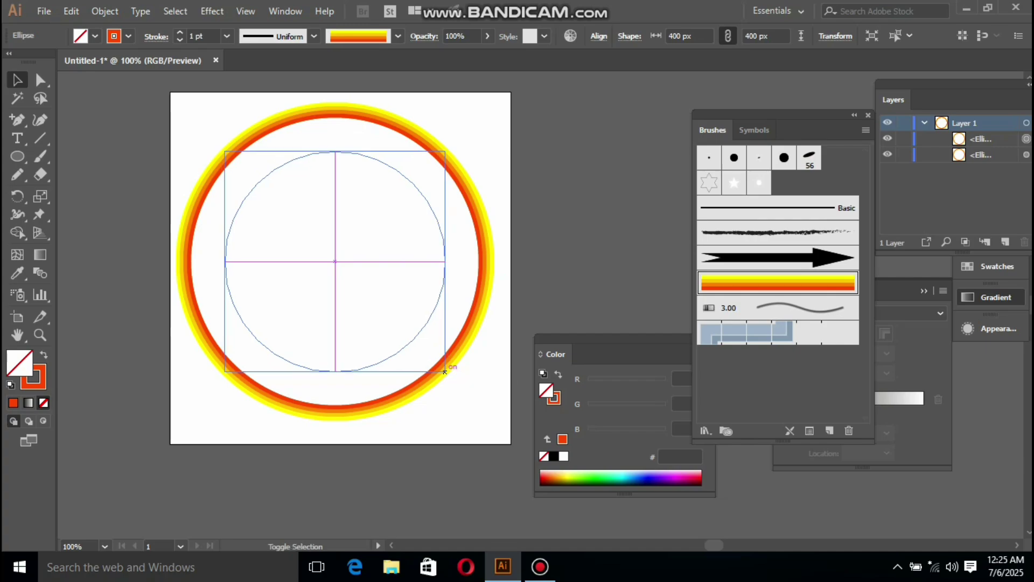
click(778, 257)
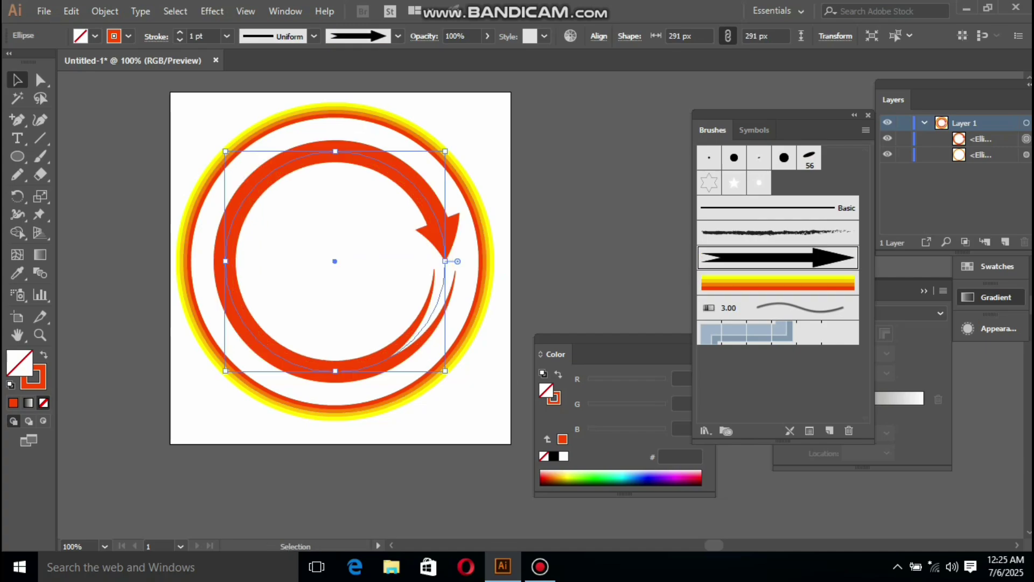
key(ctrl+shift+a)
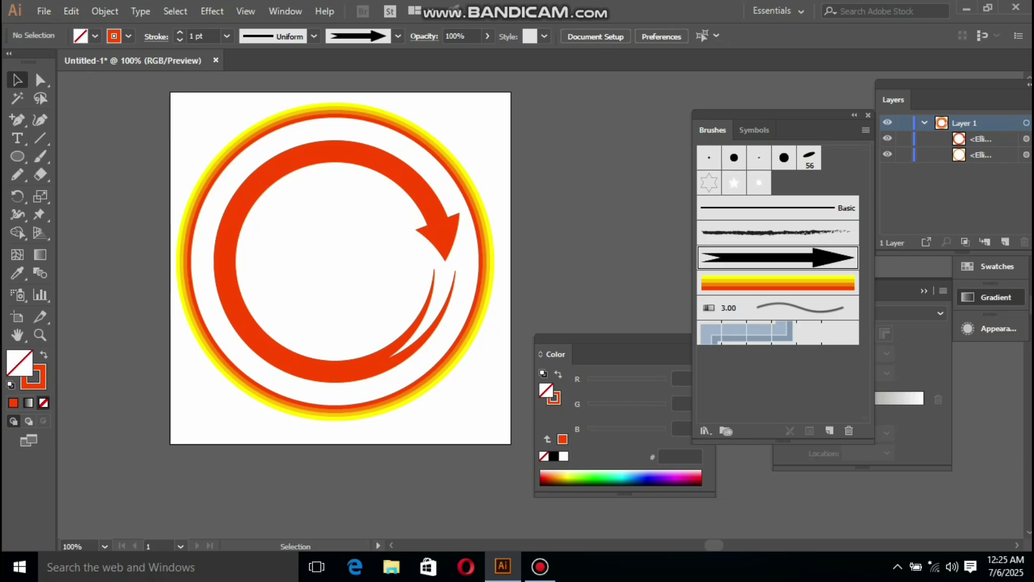
Step: Paste a copy of the arrow circle in front, shrink it about its centre to 187 px and apply the charcoal-style art brush
click(424, 325)
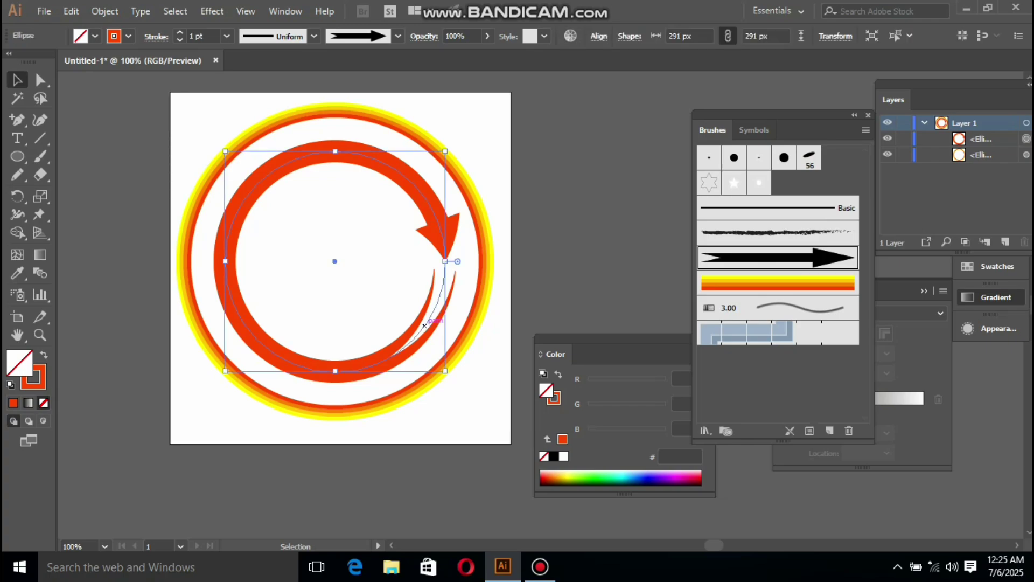
key(ctrl+c)
key(ctrl+f)
key(v)
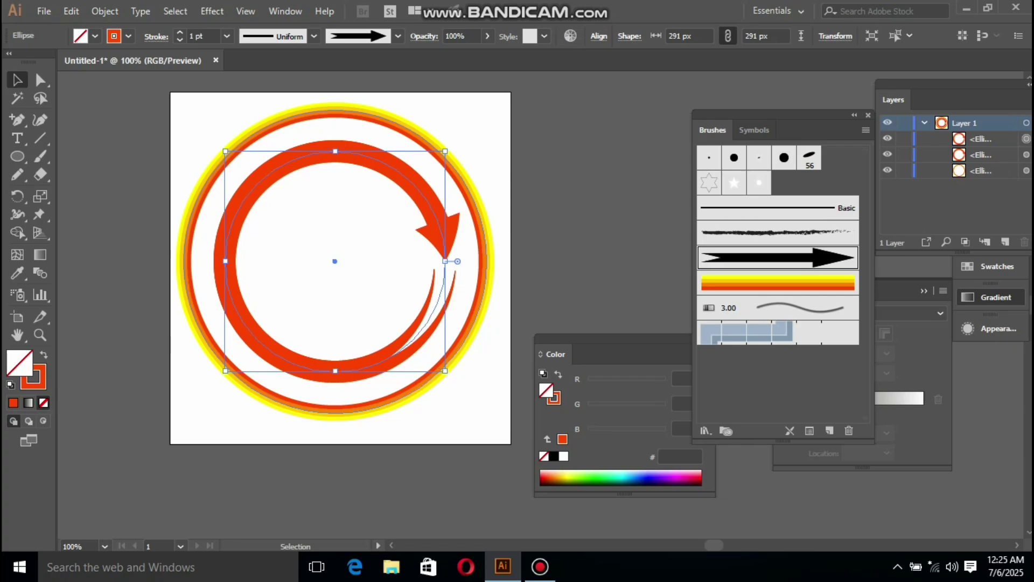
drag(445, 371, 405, 332)
click(776, 232)
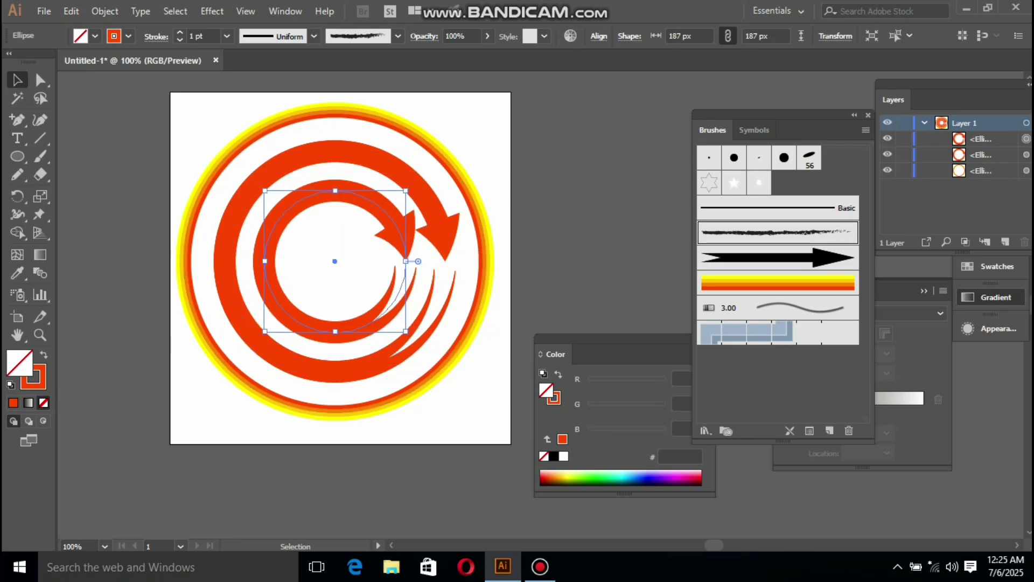
key(ctrl+shift+a)
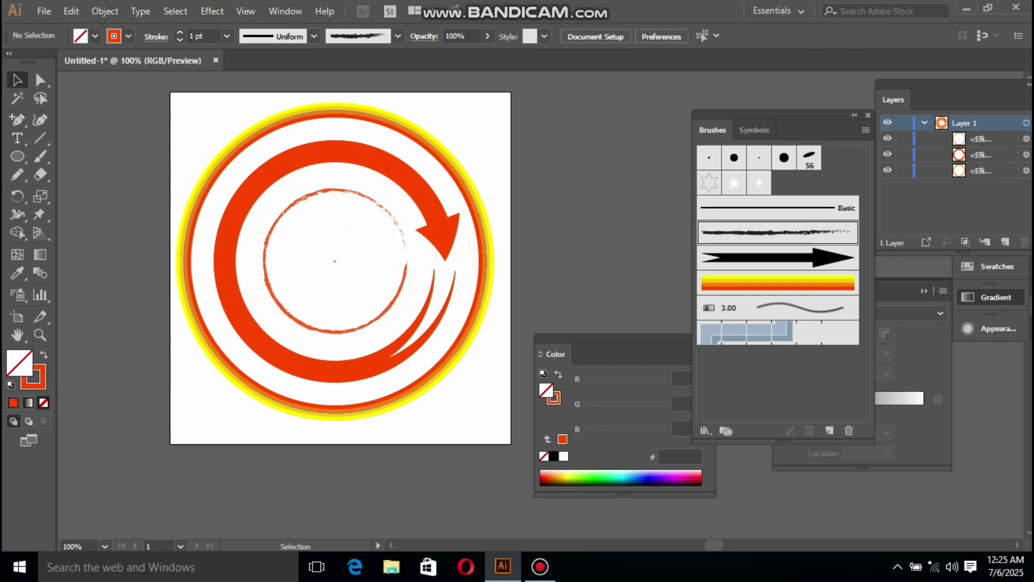
Step: Delete the three concentric brushed circles and start a new bristle brush
drag(200, 129, 499, 424)
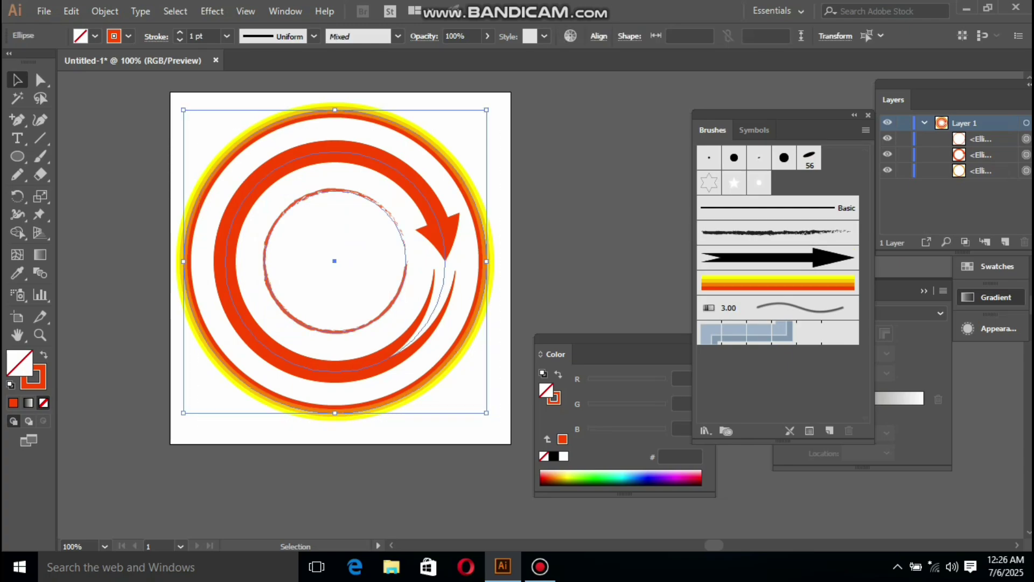
key(Delete)
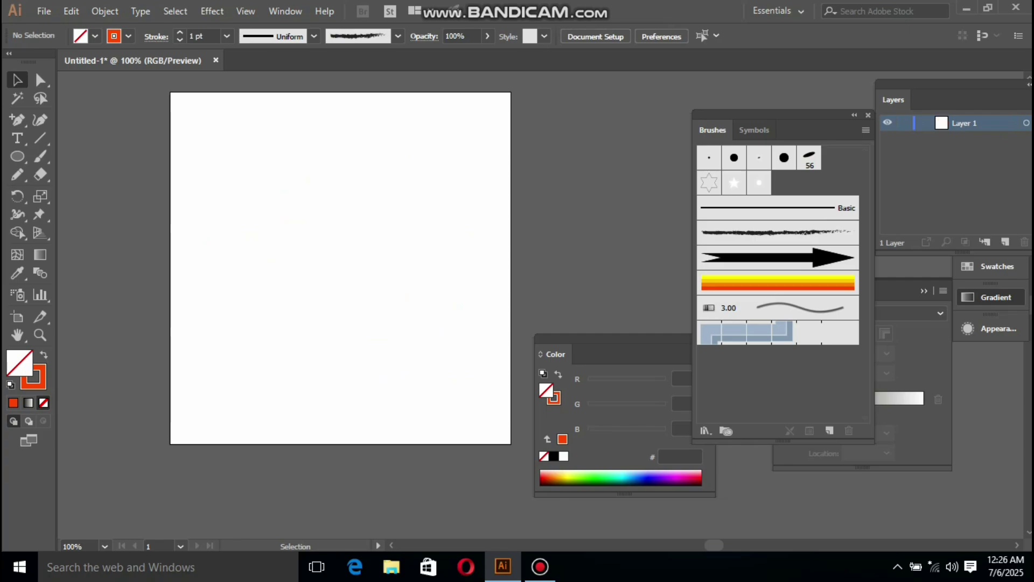
click(829, 431)
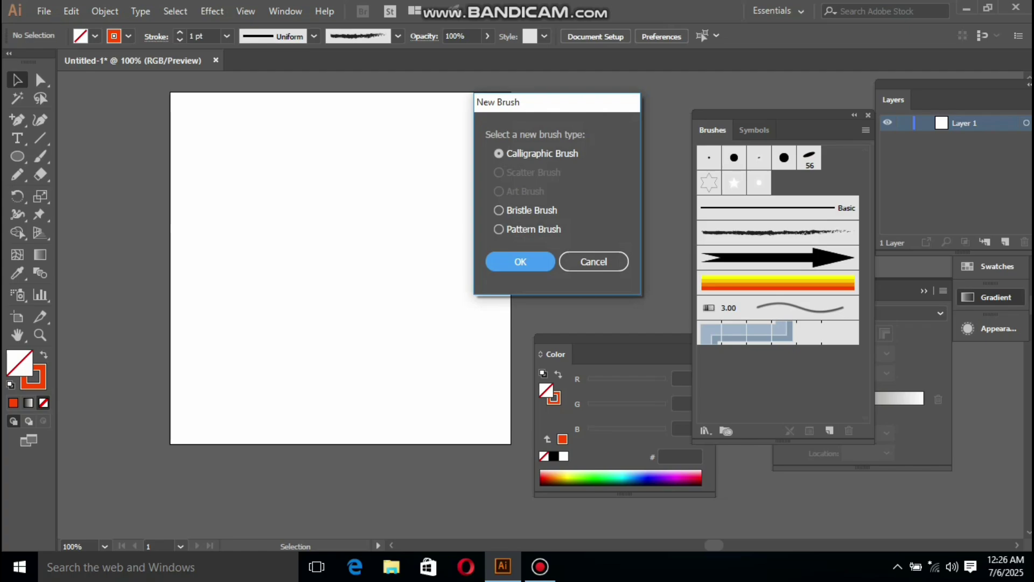
click(498, 210)
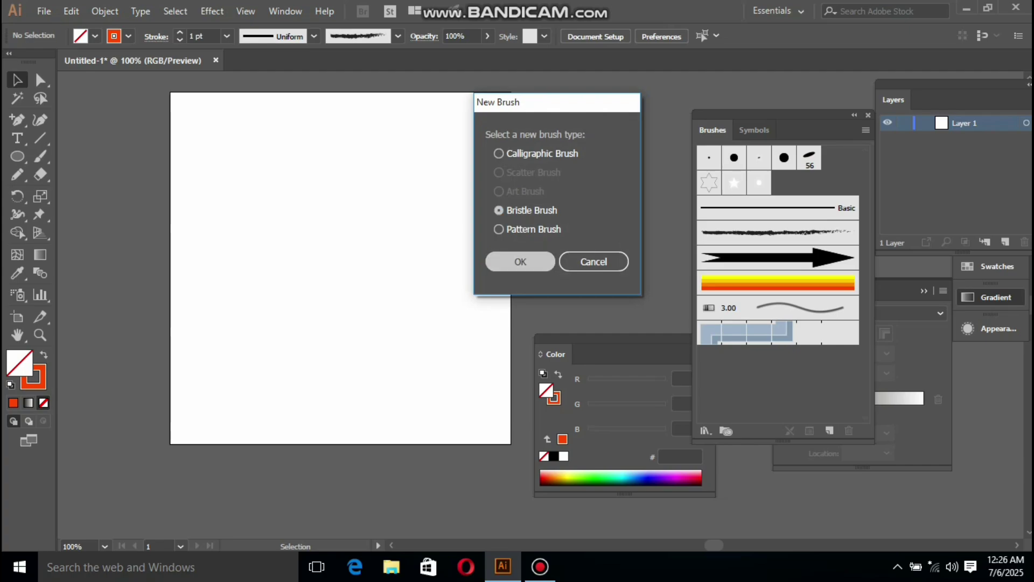
click(520, 261)
mouse_move(519, 83)
mouse_down()
mouse_move(660, 107)
mouse_move(718, 92)
mouse_up()
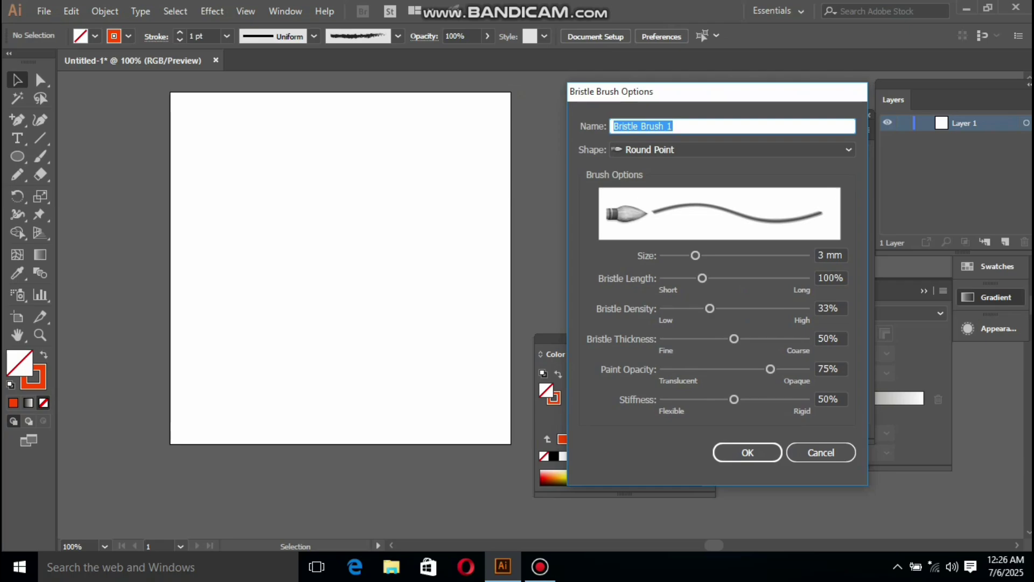
Step: Create the bristle brush with Round Angle shape, size 4.48 mm, bristle length 102%, density 43%, thickness 57% and stiffness 64%
drag(695, 255, 718, 255)
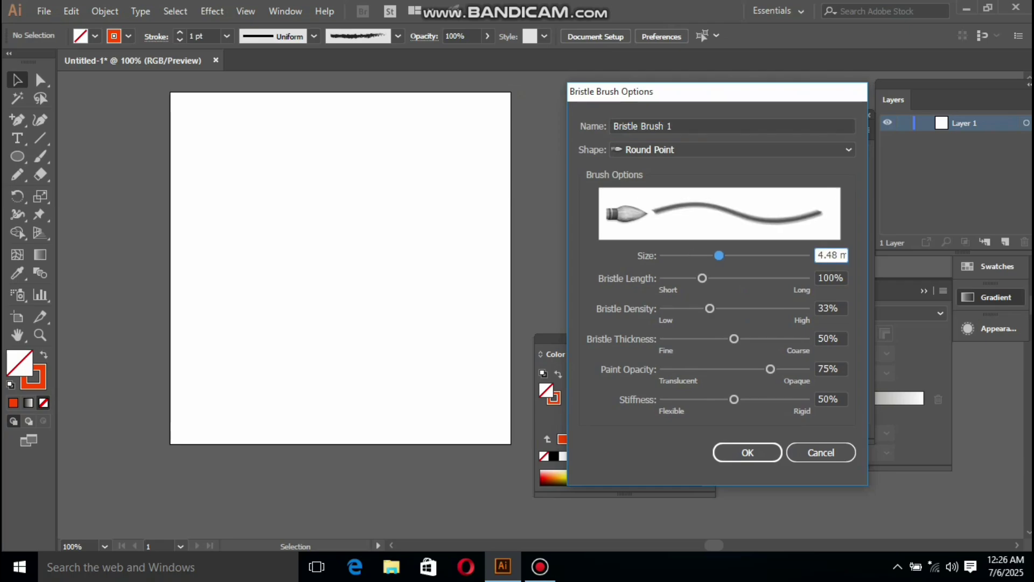
click(732, 149)
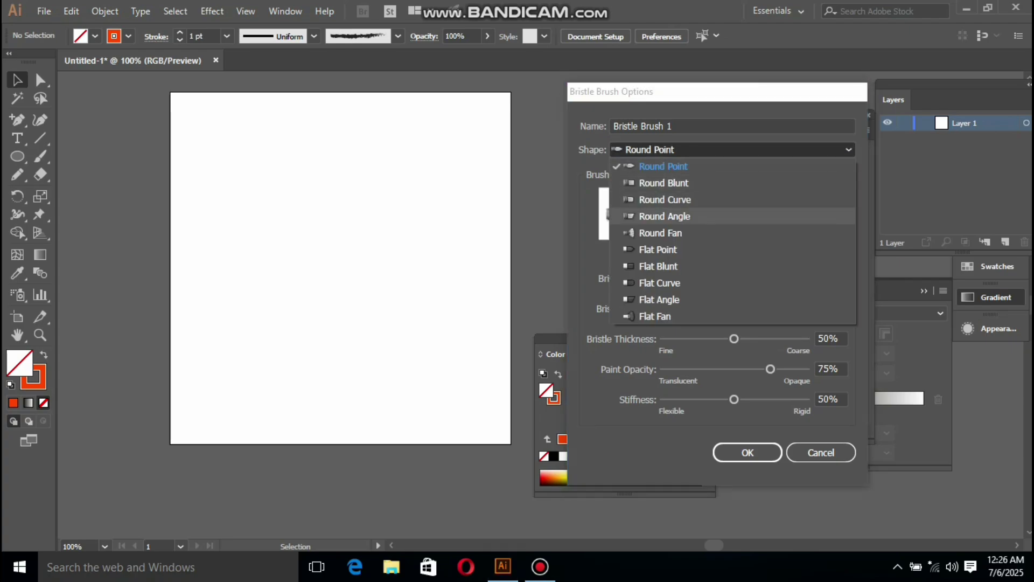
click(664, 216)
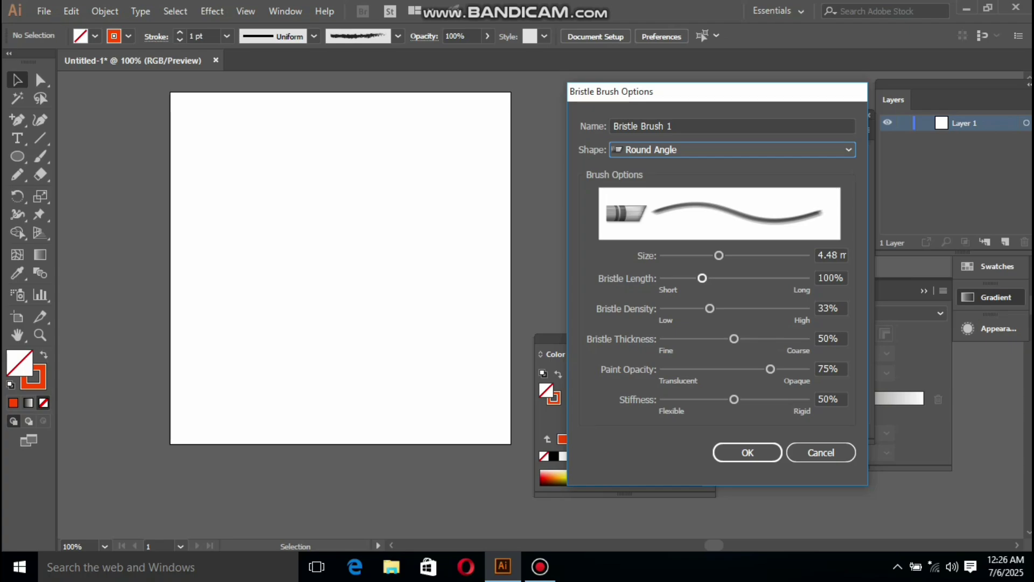
mouse_move(701, 278)
mouse_down()
mouse_move(692, 278)
mouse_move(725, 277)
mouse_move(703, 278)
mouse_up()
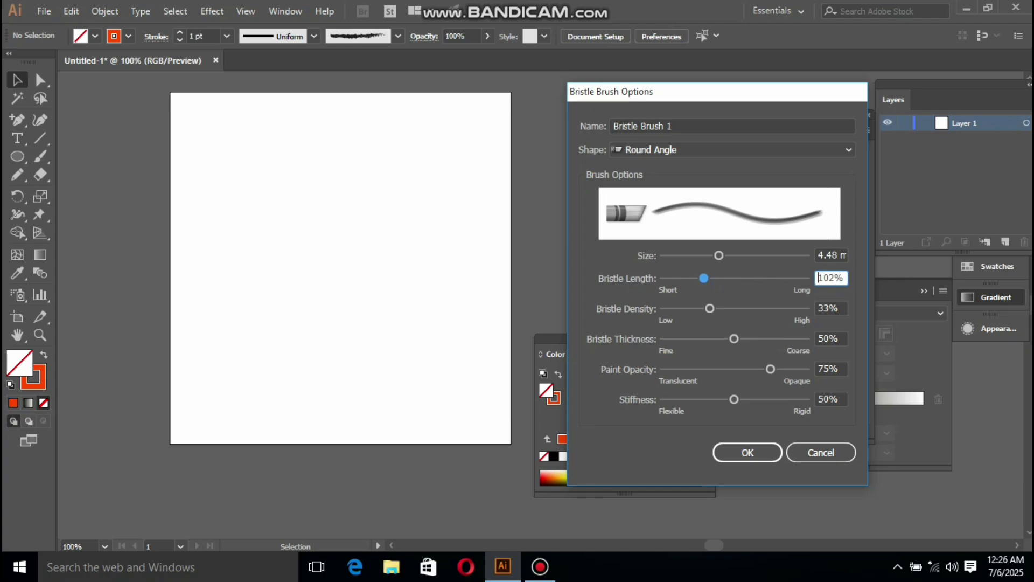
mouse_move(710, 308)
mouse_down()
mouse_move(728, 308)
mouse_move(692, 308)
mouse_move(773, 308)
mouse_move(669, 308)
mouse_move(724, 308)
mouse_up()
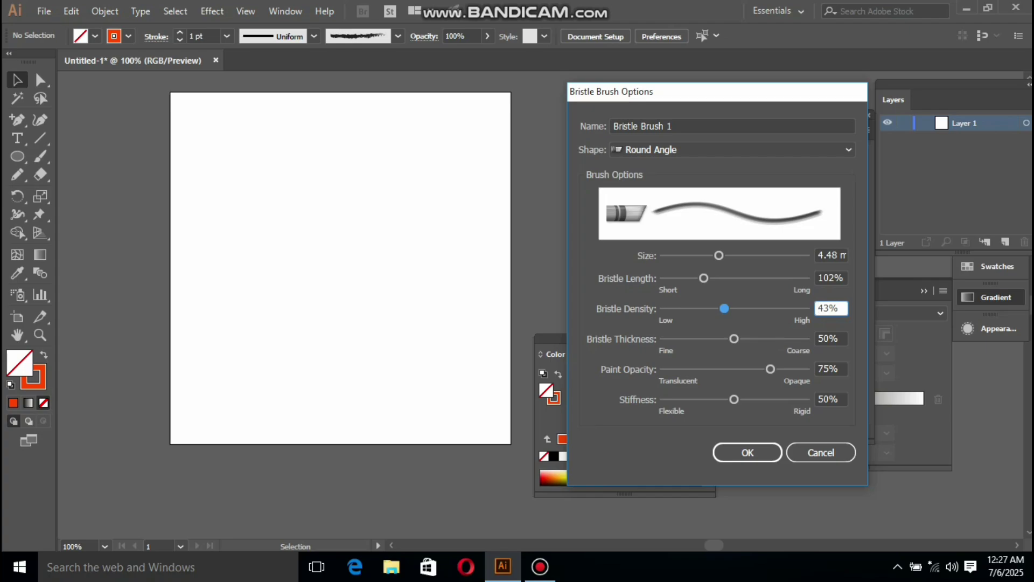
mouse_move(734, 339)
mouse_down()
mouse_move(697, 338)
mouse_move(793, 338)
mouse_move(698, 338)
mouse_move(744, 338)
mouse_up()
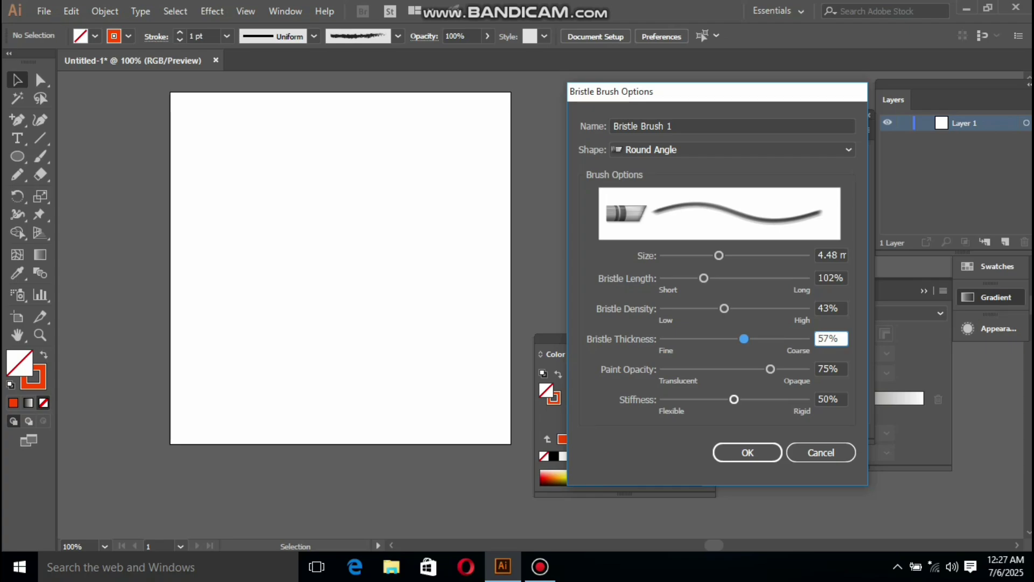
drag(733, 399, 753, 399)
click(747, 452)
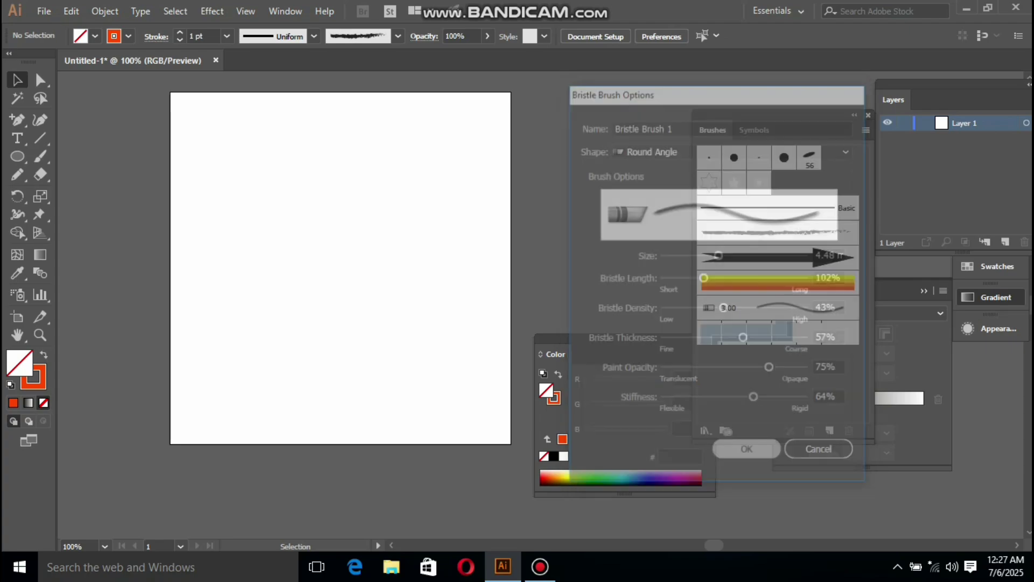
Step: Paint several curved, overlapping orange-red strokes across the middle of the artboard with the 4.50 bristle brush
click(41, 157)
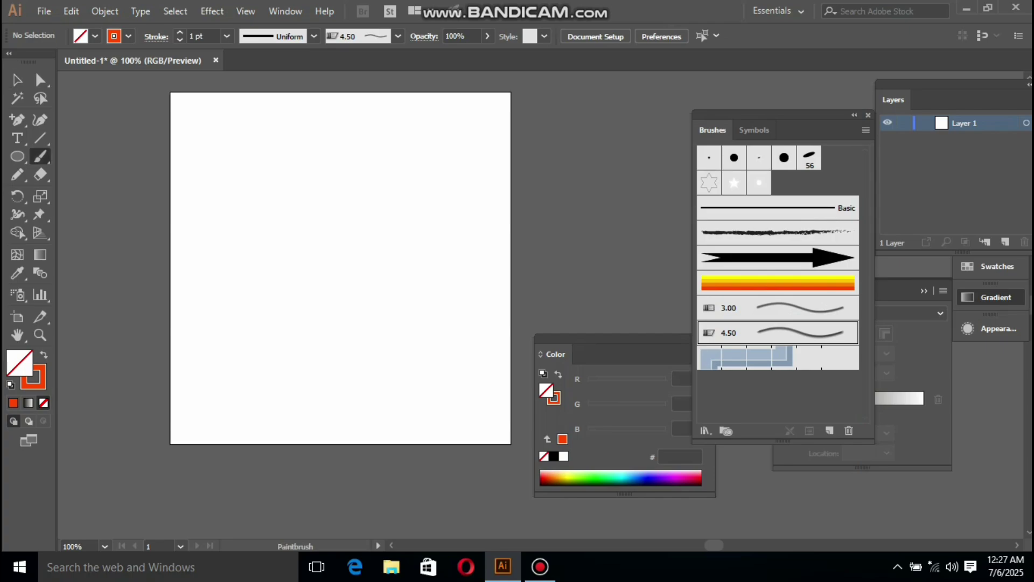
mouse_move(294, 269)
mouse_down()
mouse_move(391, 207)
mouse_move(392, 189)
mouse_up()
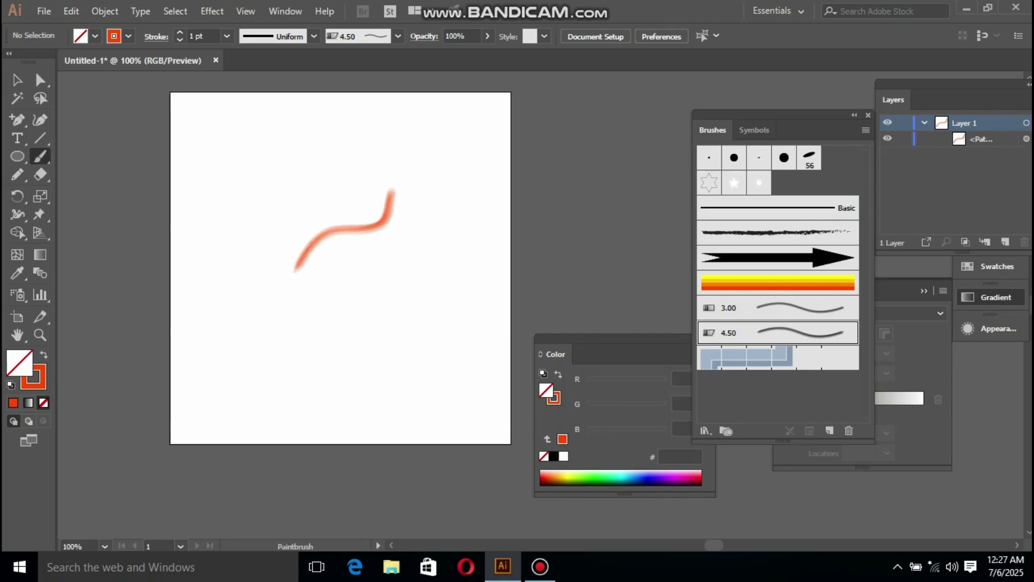
mouse_move(254, 362)
mouse_down()
mouse_move(372, 294)
mouse_move(389, 251)
mouse_up()
mouse_move(397, 318)
mouse_down()
mouse_move(444, 283)
mouse_move(341, 207)
mouse_move(314, 267)
mouse_move(353, 281)
mouse_move(455, 176)
mouse_move(397, 180)
mouse_move(332, 355)
mouse_up()
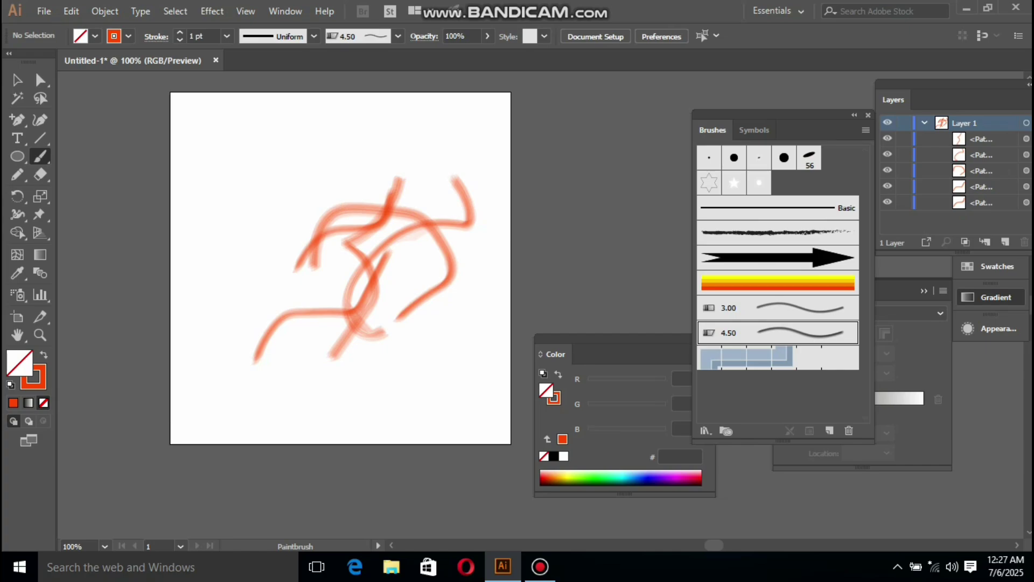
Step: Set the stroke colour to black (000000) and recolour all the painted bristle strokes with it
click(556, 401)
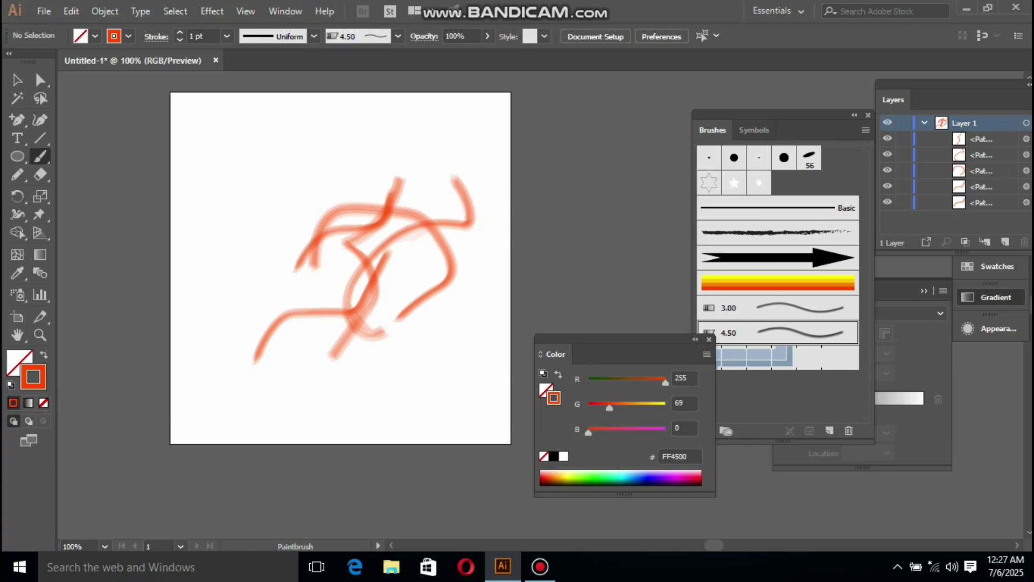
click(553, 456)
key(v)
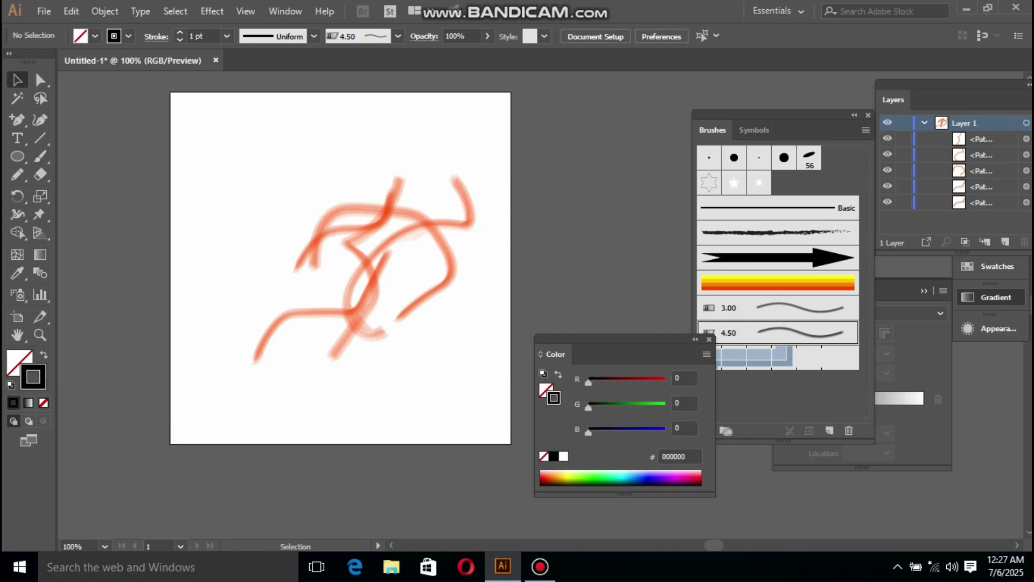
drag(261, 194, 488, 396)
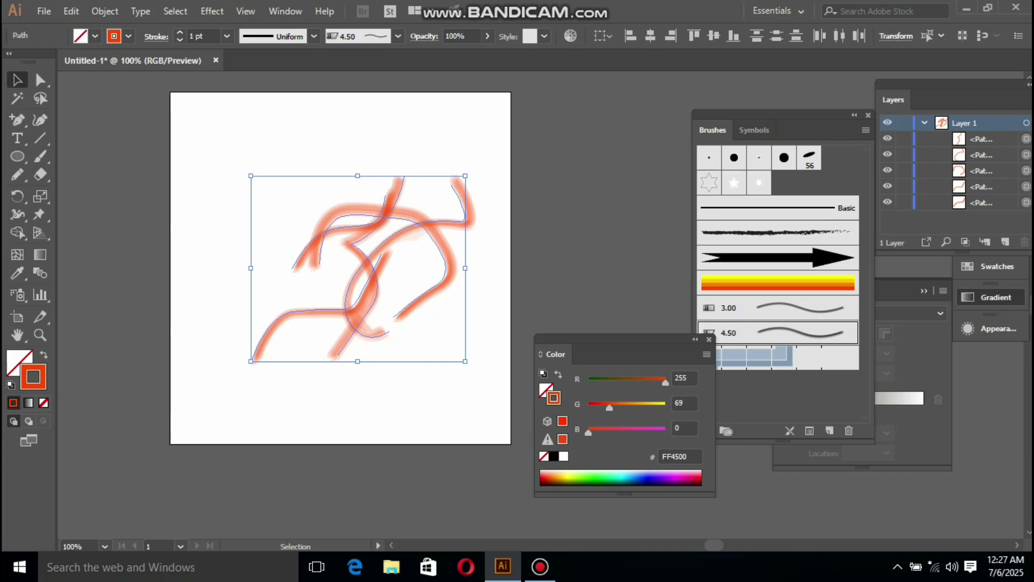
click(553, 456)
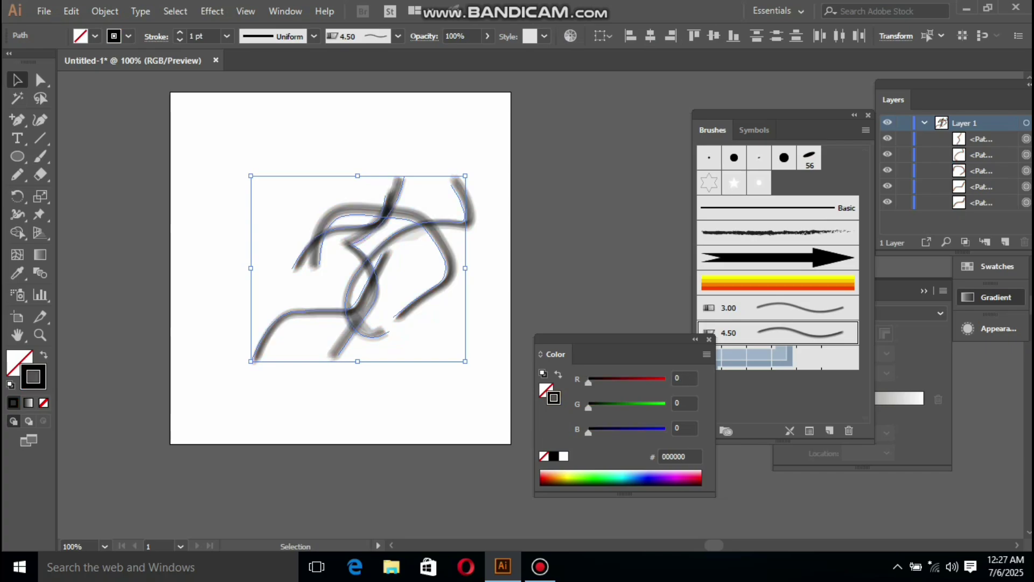
key(ctrl+shift+a)
Step: Paint many overlapping black bristle strokes over the existing ones to build up dark translucent shading
key(b)
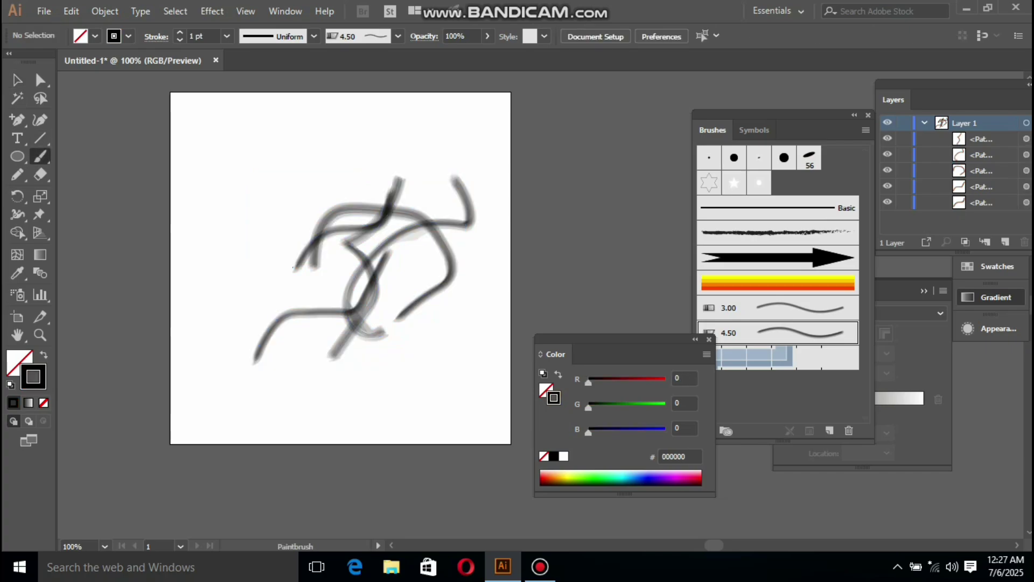
drag(333, 326, 410, 201)
mouse_move(339, 149)
mouse_down()
mouse_move(280, 207)
mouse_move(392, 298)
mouse_up()
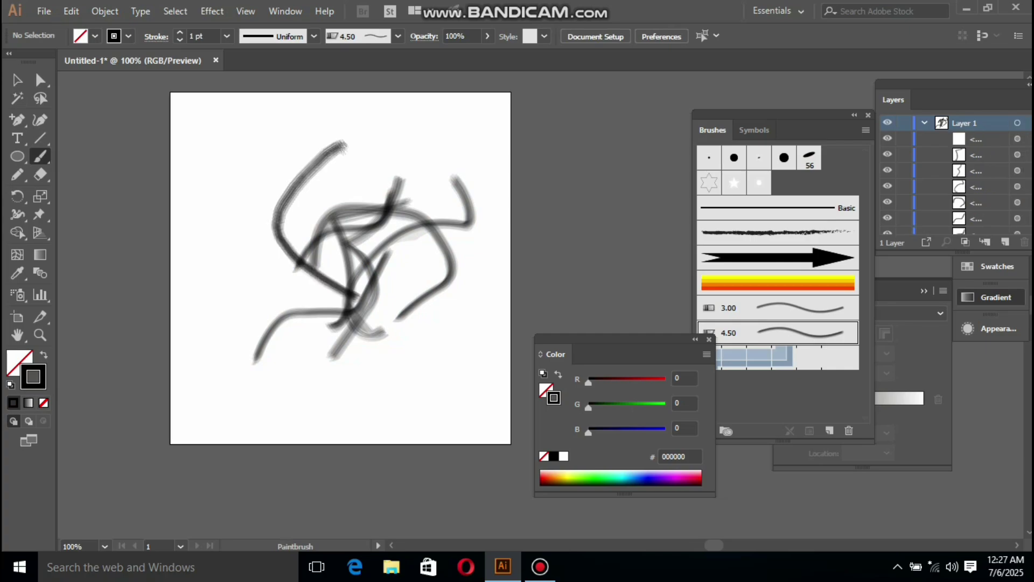
drag(406, 160, 339, 325)
drag(436, 218, 380, 331)
drag(293, 240, 301, 347)
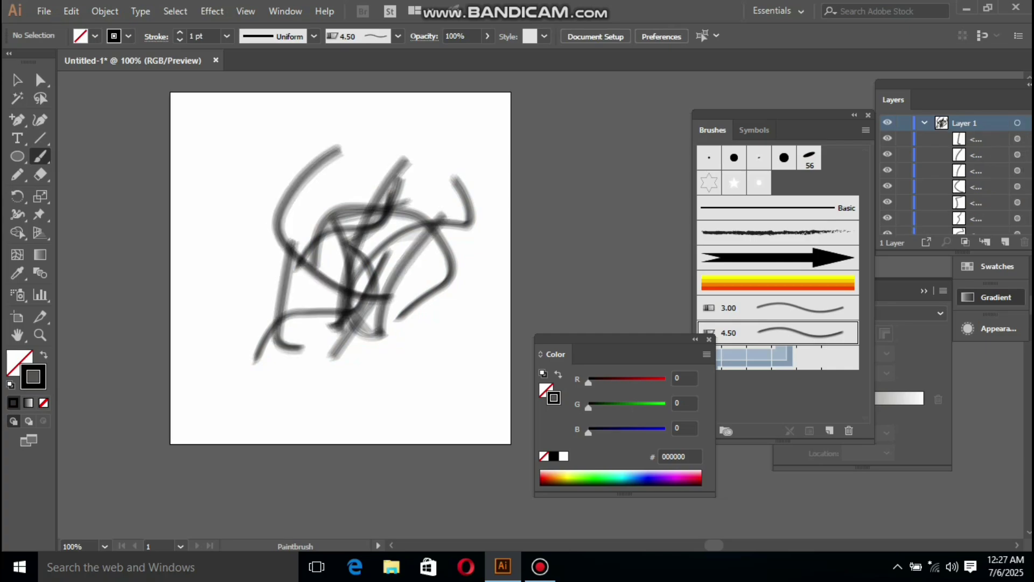
drag(291, 210, 286, 371)
drag(390, 150, 361, 335)
mouse_move(455, 180)
mouse_down()
mouse_move(476, 207)
mouse_move(338, 412)
mouse_up()
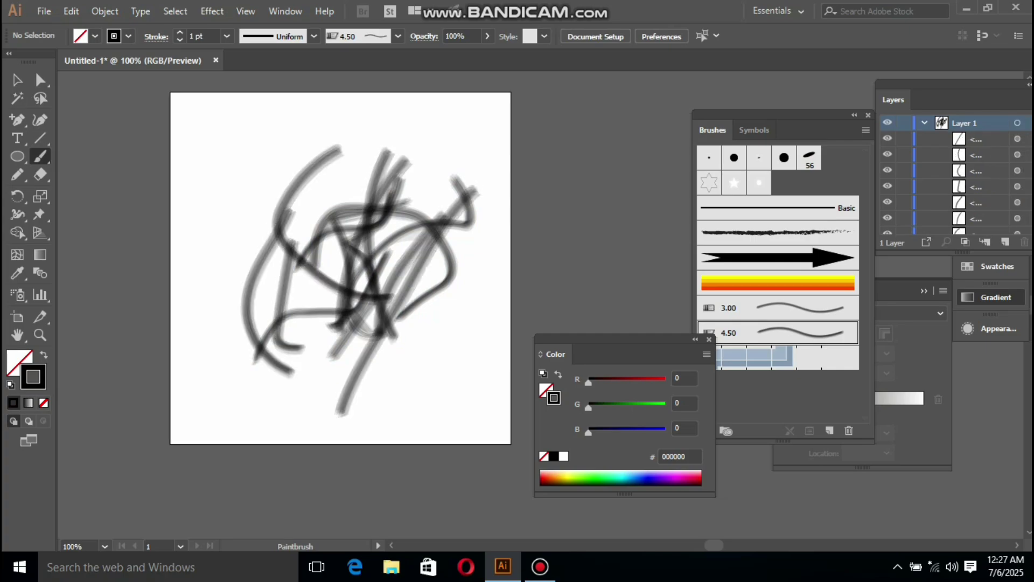
drag(437, 296, 371, 414)
drag(369, 141, 272, 326)
drag(314, 184, 306, 335)
drag(444, 126, 461, 338)
drag(471, 204, 356, 365)
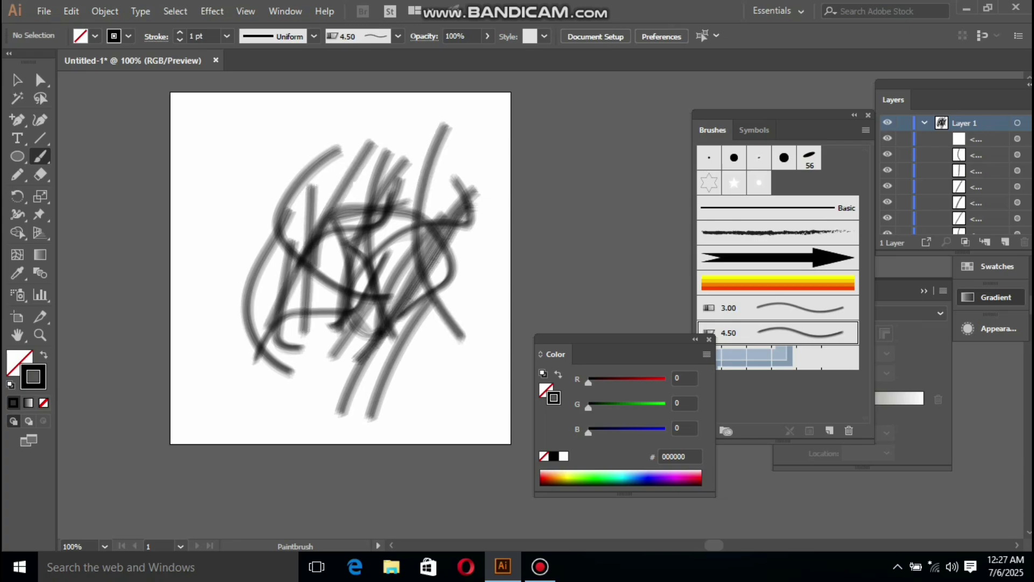
drag(473, 236, 341, 353)
drag(415, 179, 367, 367)
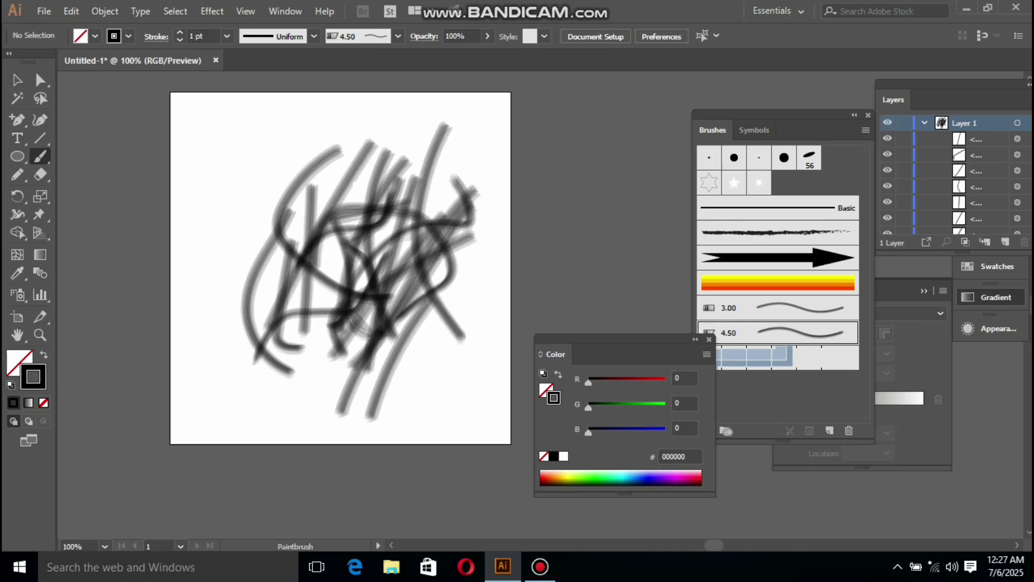
mouse_move(218, 187)
mouse_down()
mouse_move(460, 317)
mouse_move(478, 379)
mouse_up()
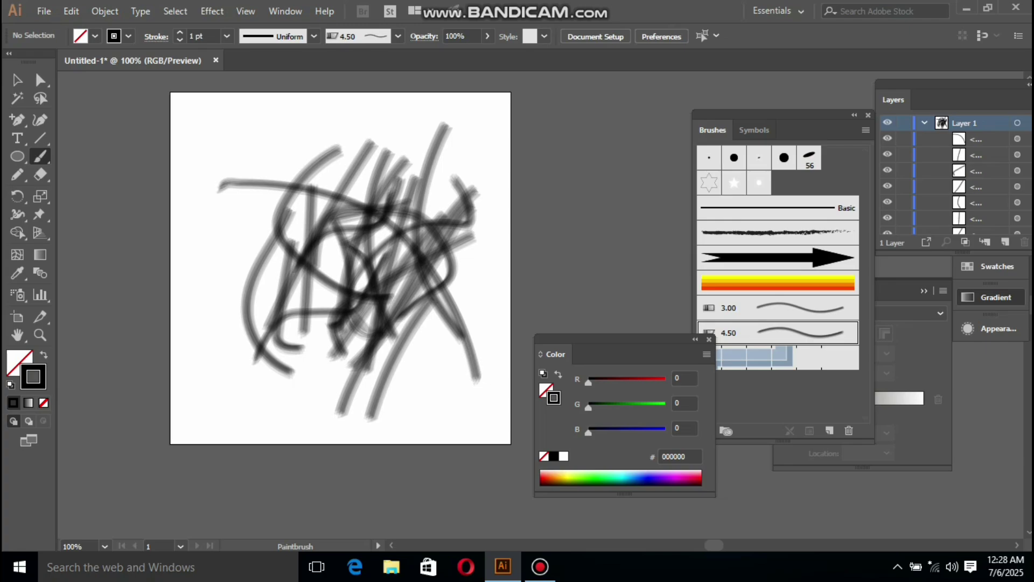
Step: Select and delete all the painted bristle strokes from the artboard
key(v)
mouse_move(216, 119)
mouse_down()
mouse_move(368, 249)
mouse_move(485, 397)
mouse_up()
key(Delete)
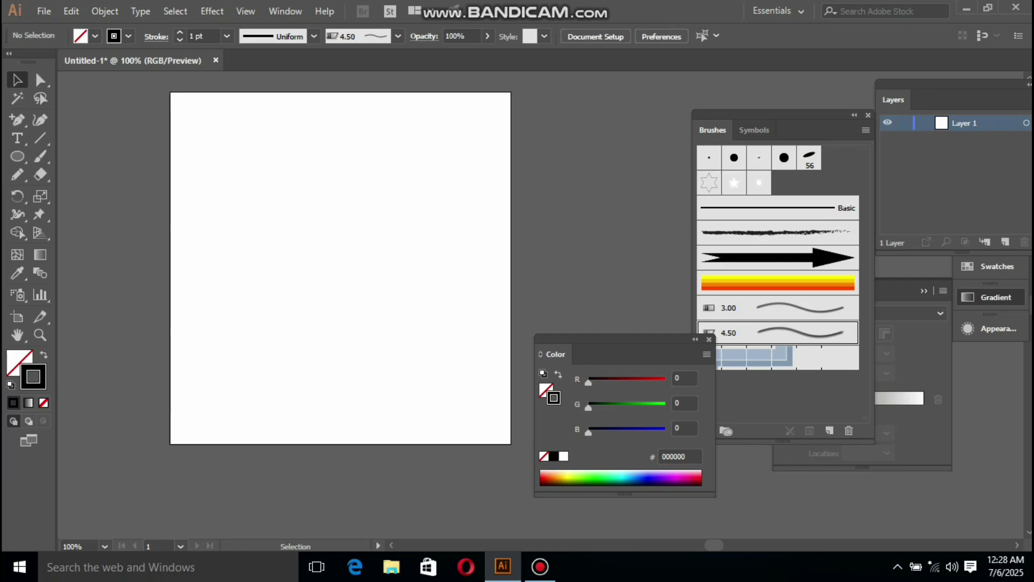
drag(619, 339, 588, 335)
click(829, 431)
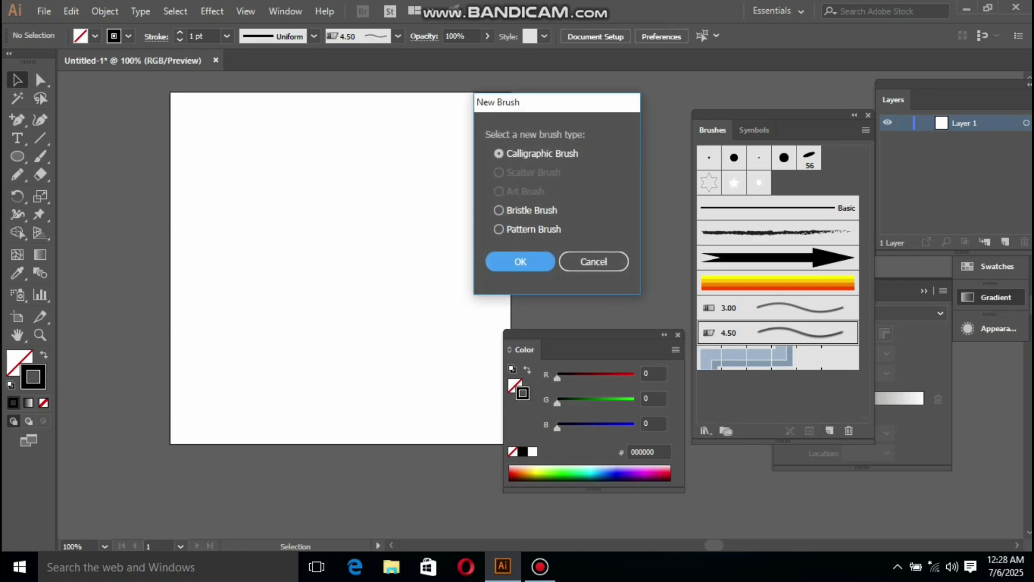
click(593, 262)
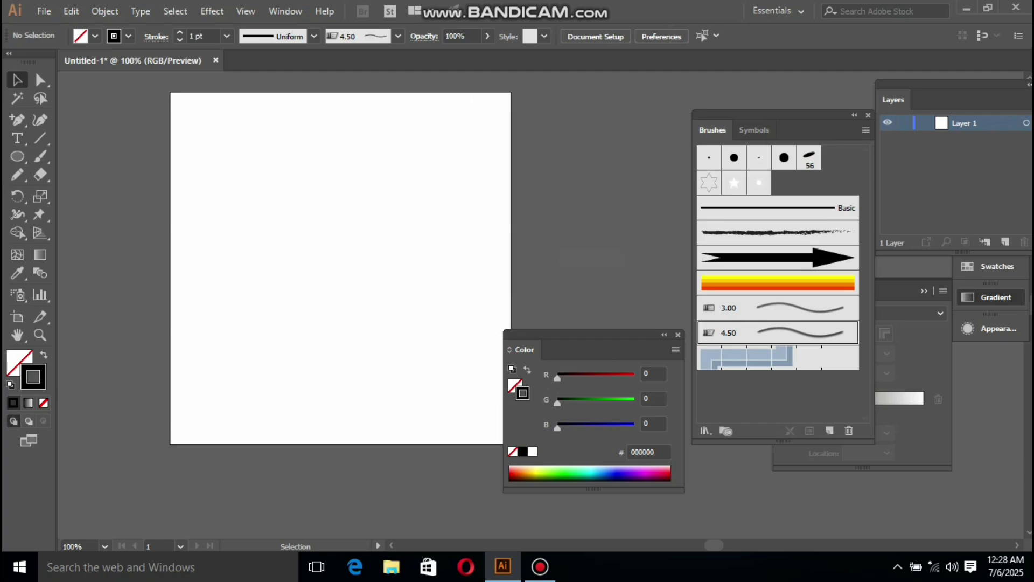
mouse_move(588, 335)
mouse_down()
mouse_move(606, 335)
mouse_move(595, 336)
mouse_up()
click(17, 156)
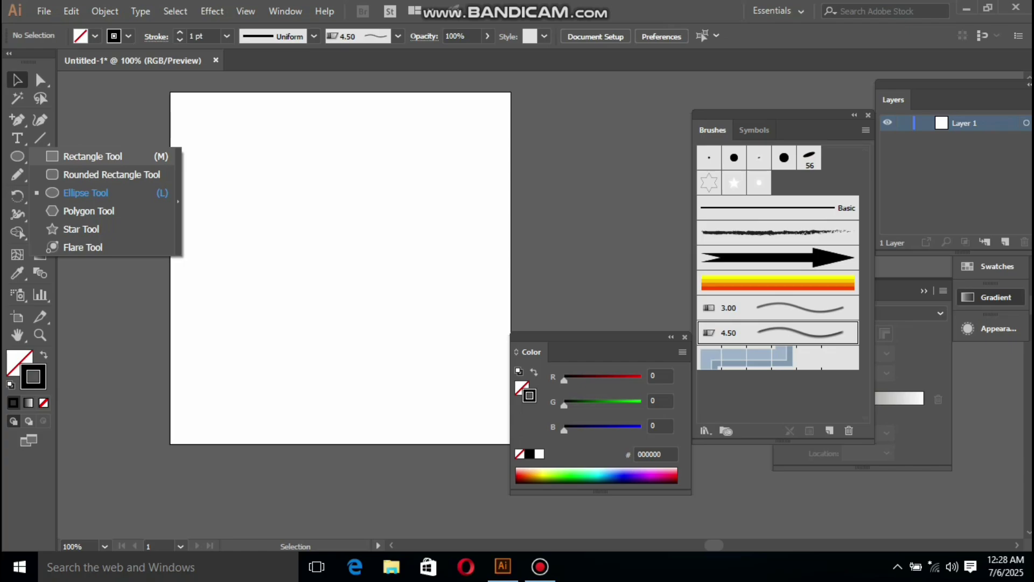
key(Escape)
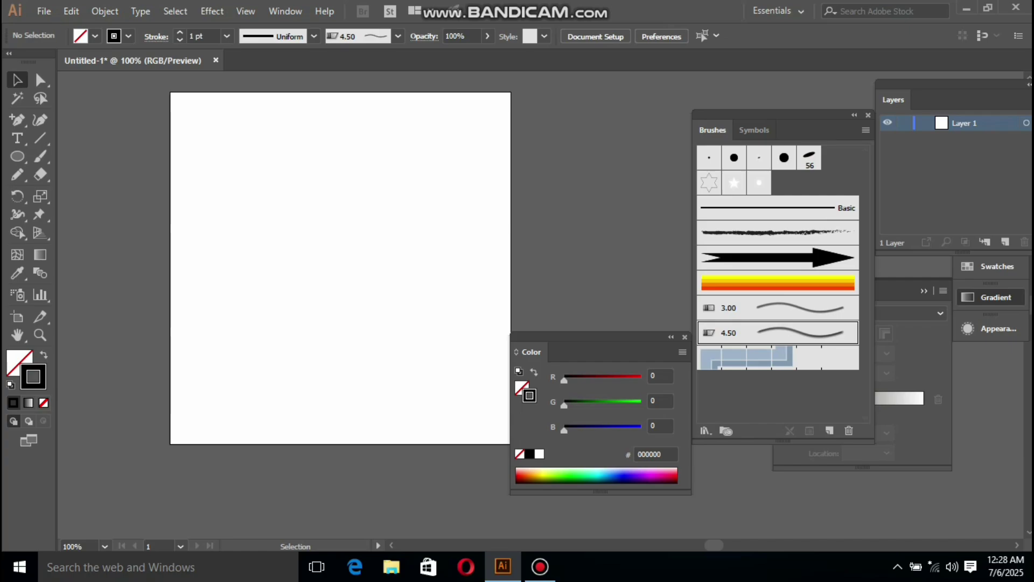
Step: Draw a square with a black 1 pt stroke and no fill in the upper middle of the artboard
click(17, 156)
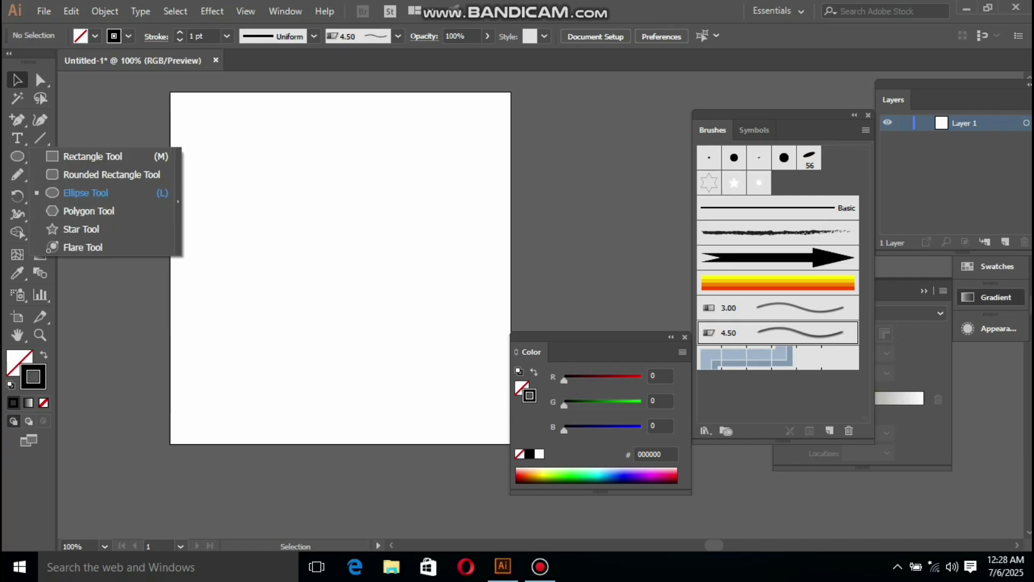
click(92, 156)
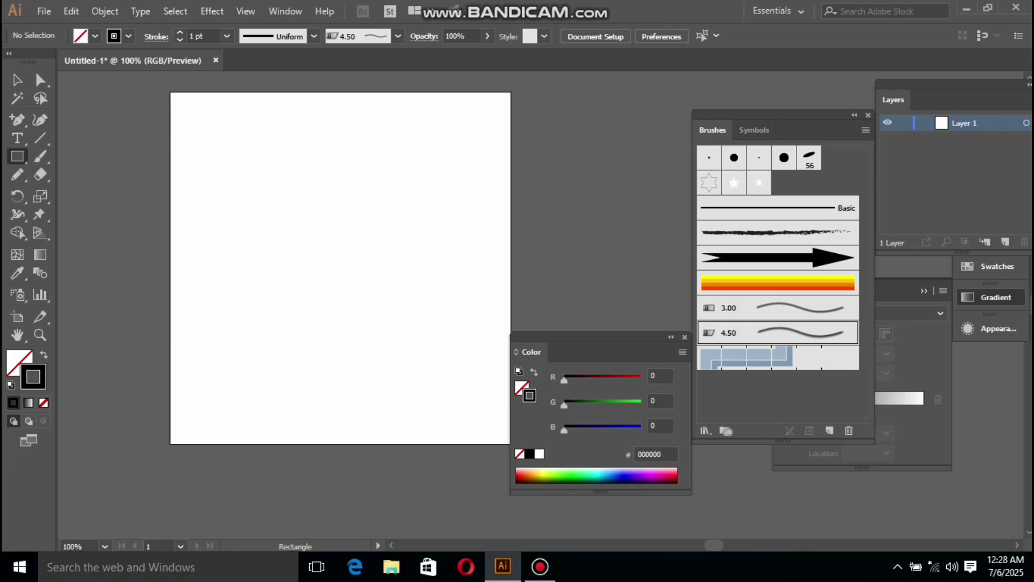
drag(265, 169, 372, 275)
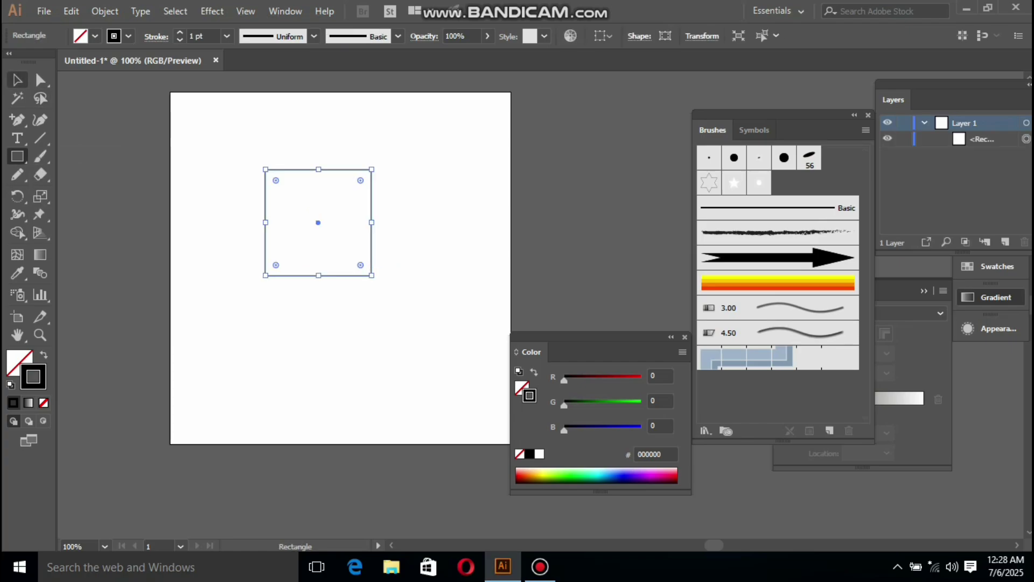
click(17, 80)
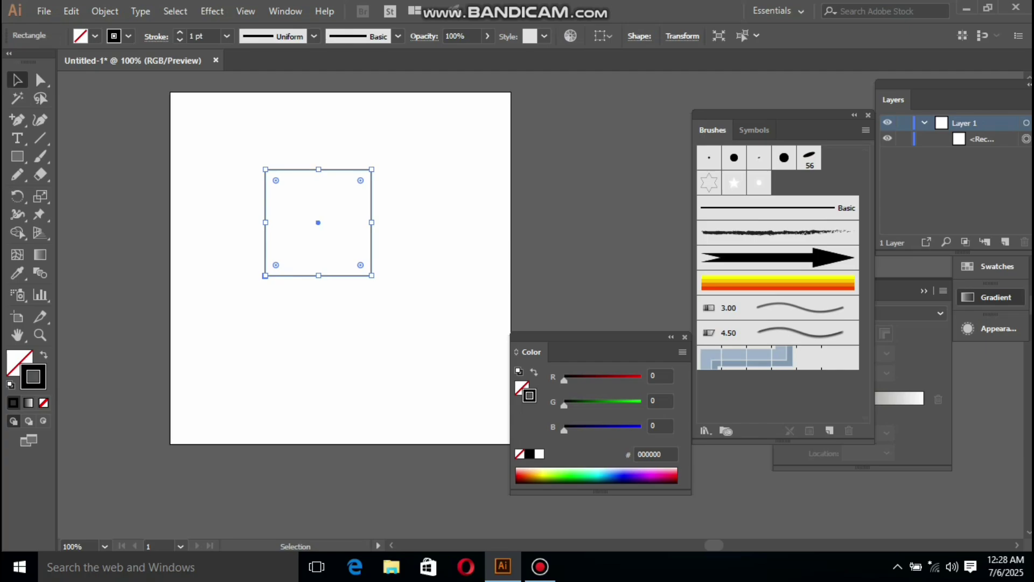
key(a)
key(ctrl+z)
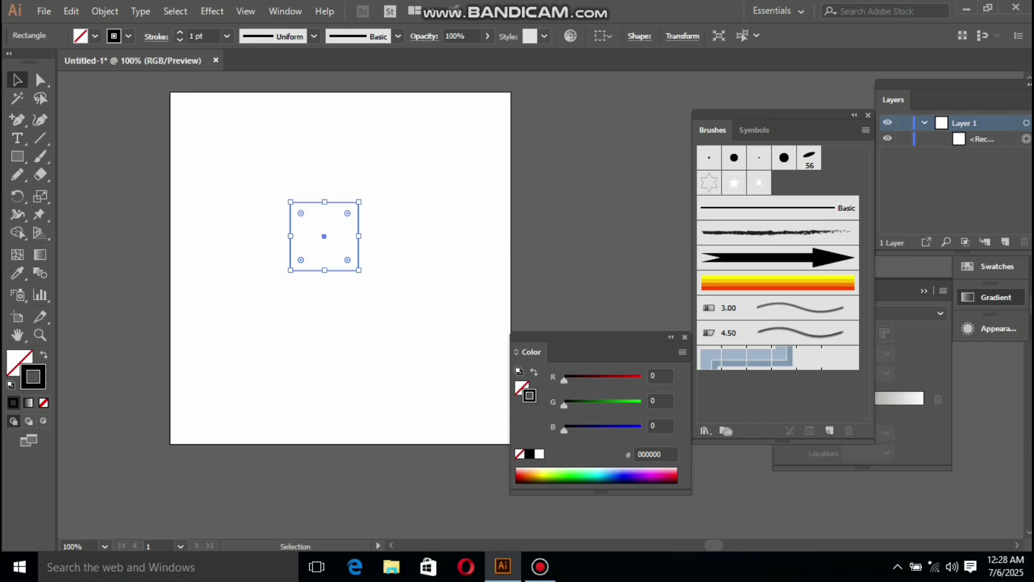
key(ctrl+z)
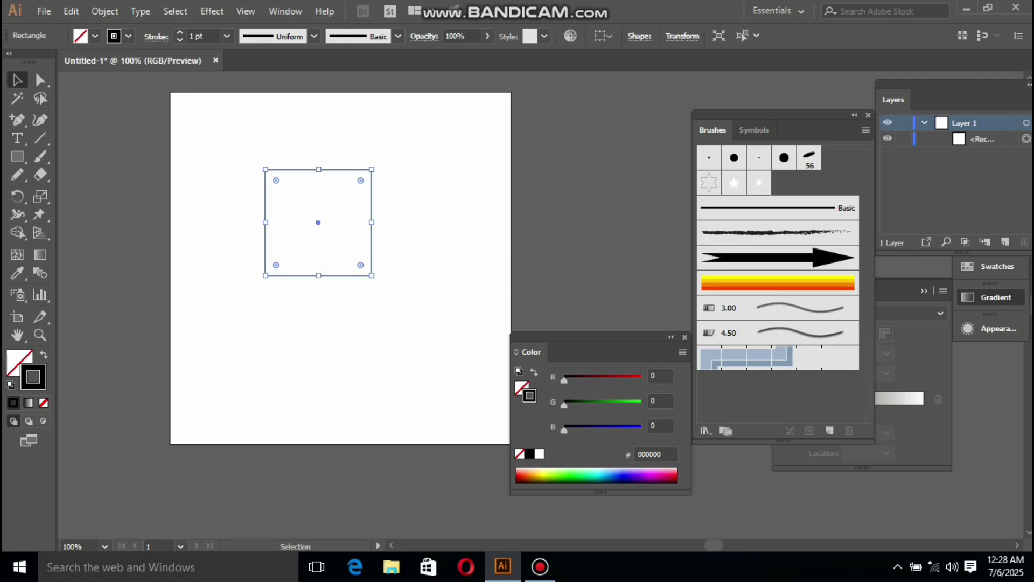
Step: Paste a copy of the square in front and scale it proportionally to under two thirds size, keeping its upper-left corner fixed
key(a)
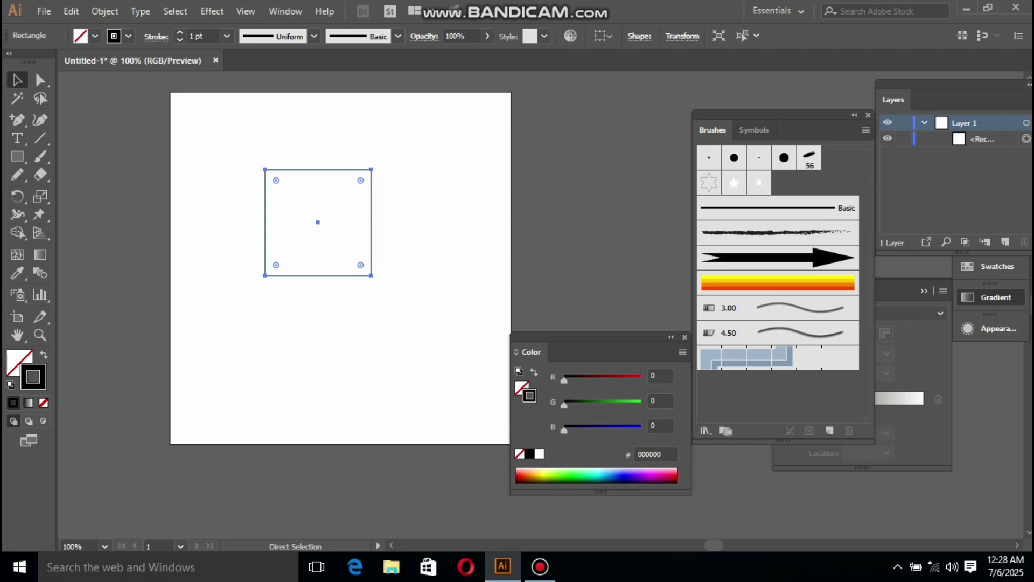
key(ctrl+f)
key(v)
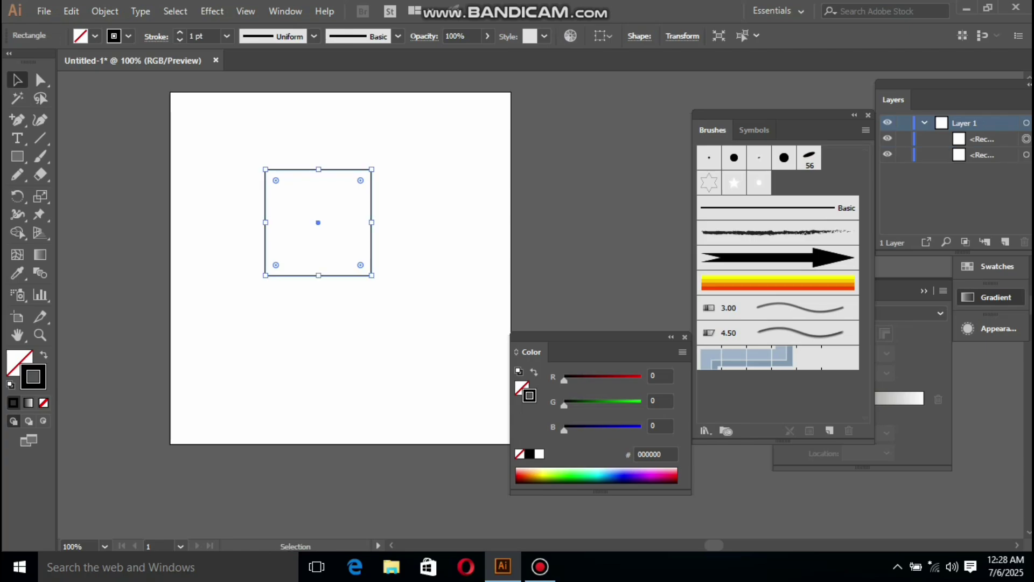
drag(371, 275, 332, 235)
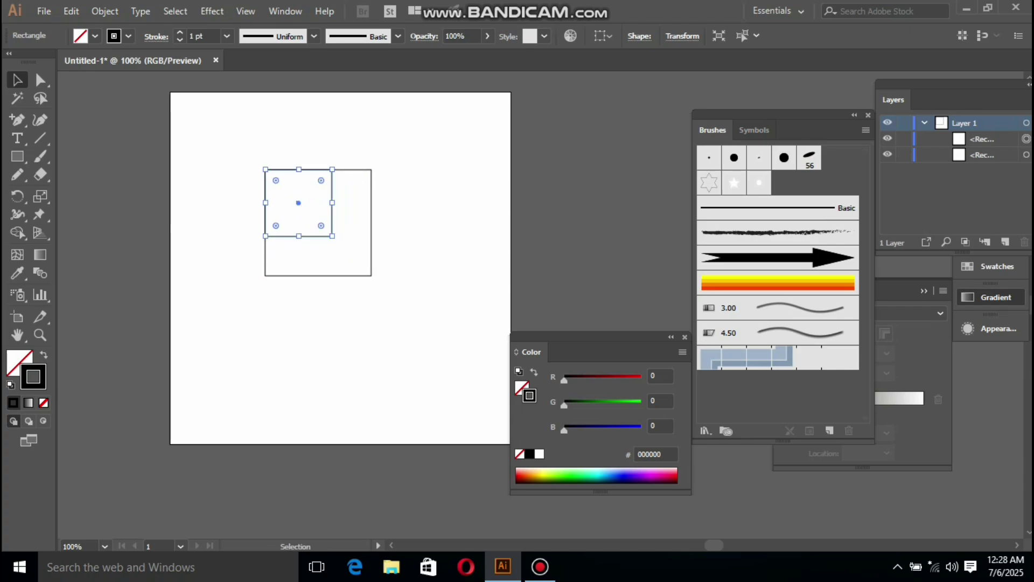
Step: Paste another copy of the large square in front and scale it to midway between the two squares, keeping the same upper-left corner
click(420, 291)
click(371, 269)
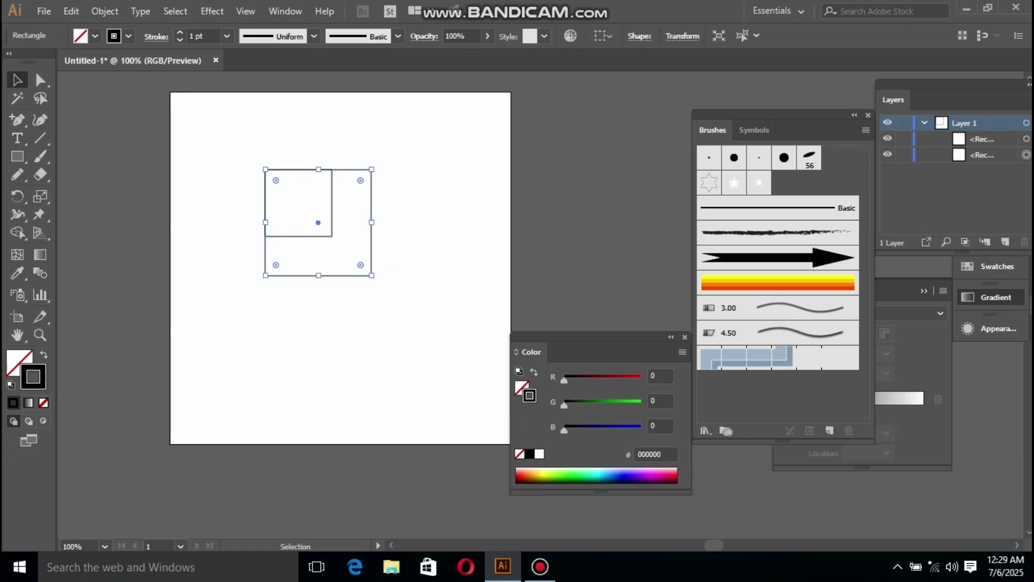
key(ctrl)
key(ctrl+f)
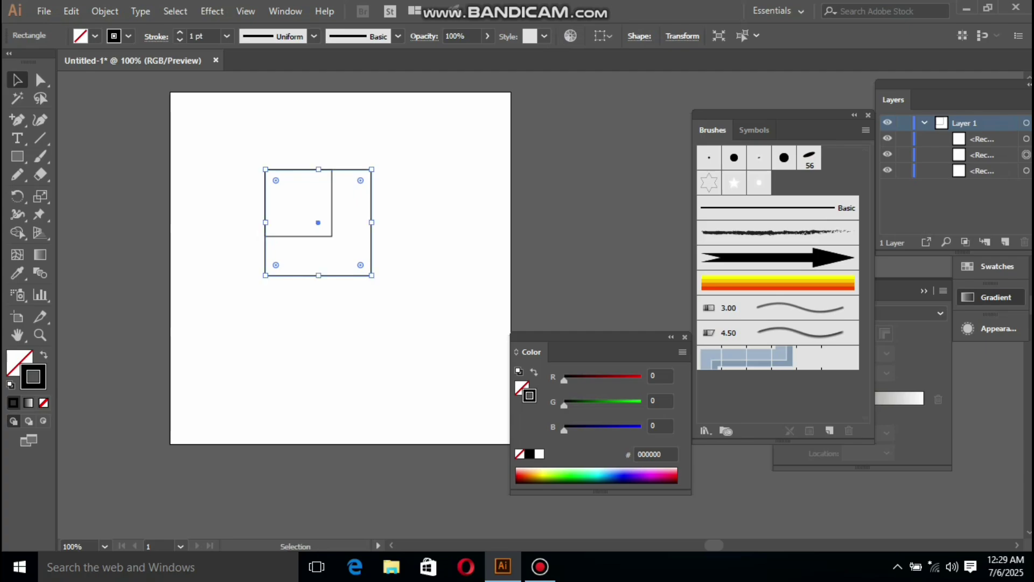
drag(372, 275, 353, 257)
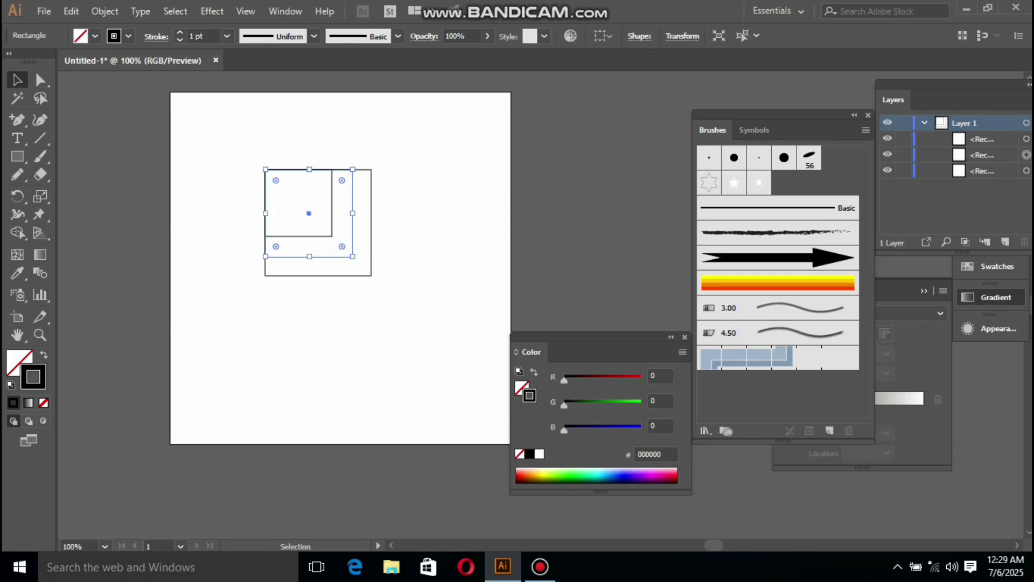
Step: Select all three nested squares and rotate them 45 degrees together into diamonds with a shared upper corner
drag(245, 151, 475, 345)
drag(373, 167, 429, 222)
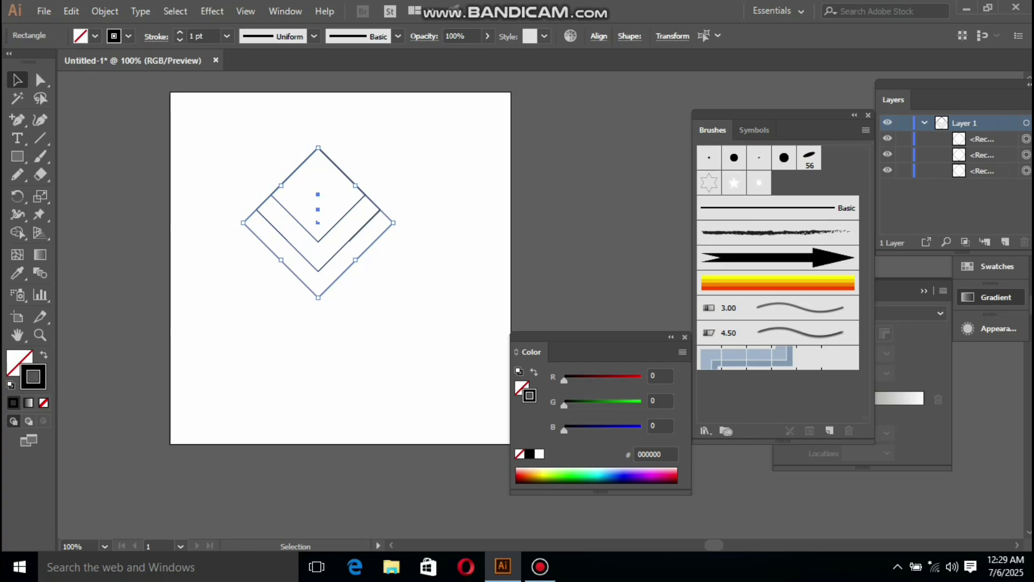
Step: Draw a small many-sided polygon with a black 1 pt stroke and no fill, up and to the left of the nested diamonds
drag(17, 156, 80, 193)
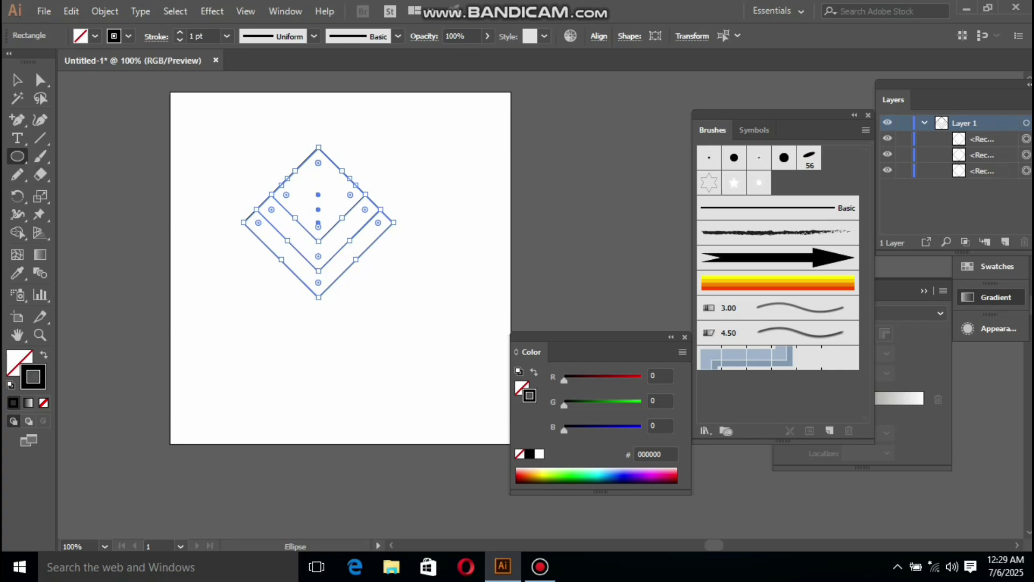
drag(18, 156, 86, 211)
drag(243, 164, 271, 203)
key(Up)
key(Up)
key(Up)
key(Up)
key(v)
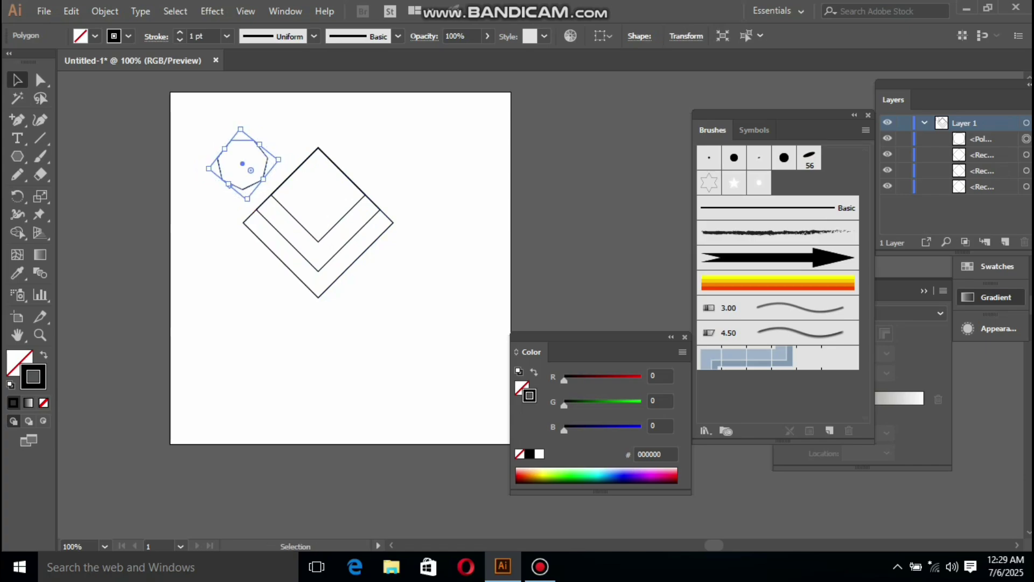
Step: Try a dark green stroke (005800) on the small polygon, and undo the colour change
drag(564, 405, 590, 405)
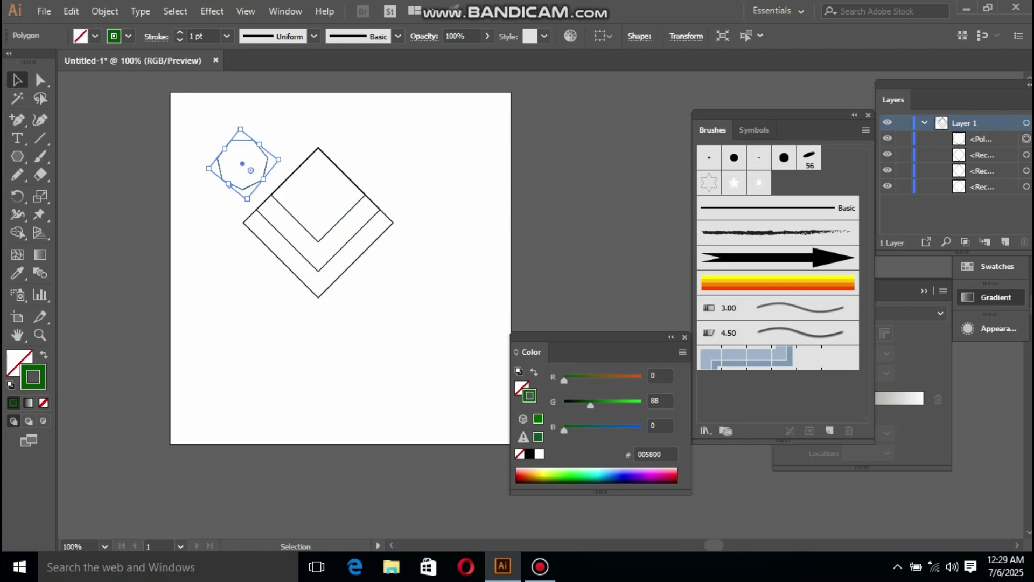
key(ctrl+z)
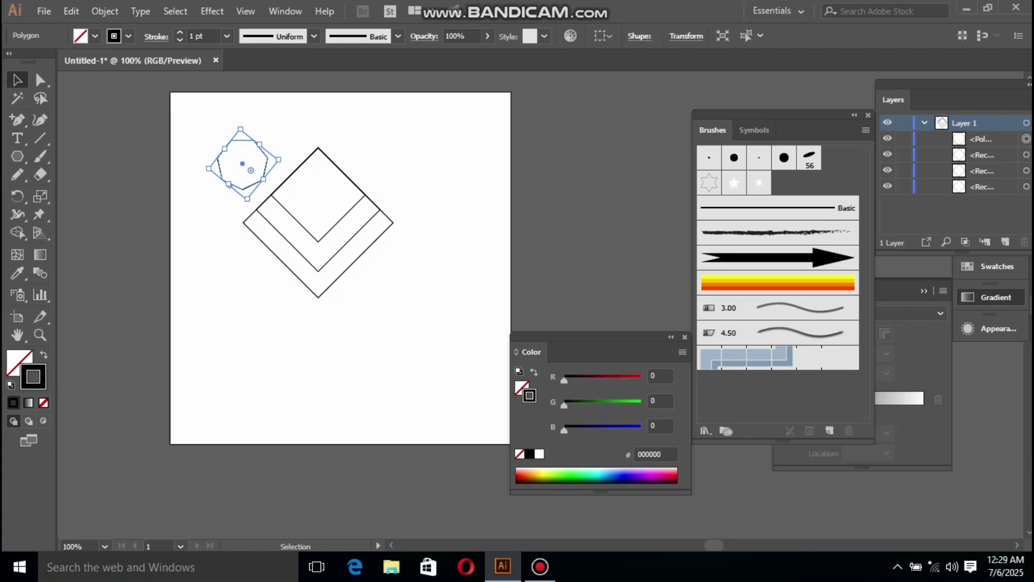
Step: Fill the polygon with dark green 2D9000, scale it down and place it inside the upper corner of the smallest diamond
key(x)
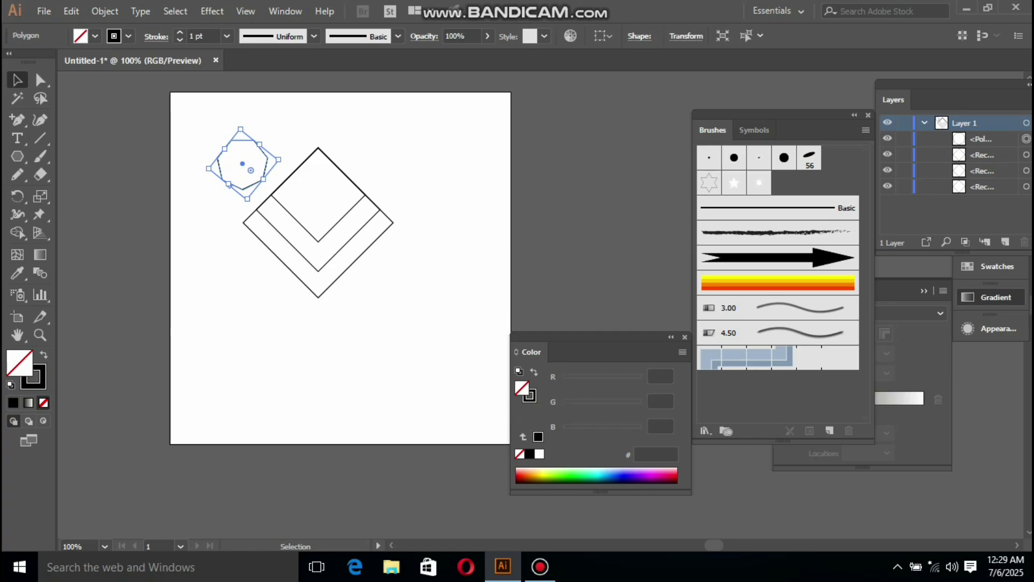
click(564, 476)
key(ctrl+z)
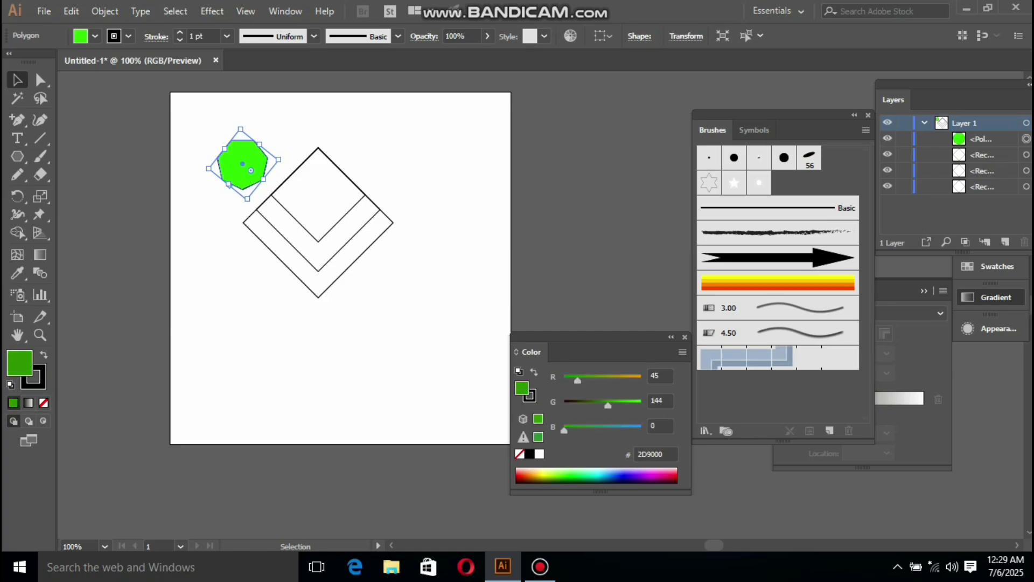
drag(243, 183, 322, 209)
key(ctrl+shift+a)
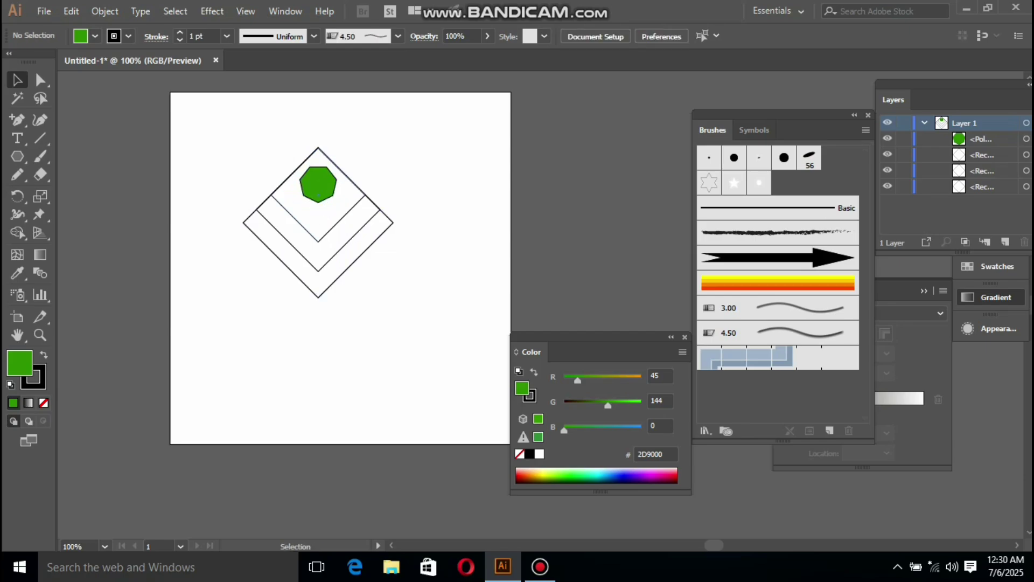
Step: Fill the largest diamond with bright green 2DFF00
click(339, 282)
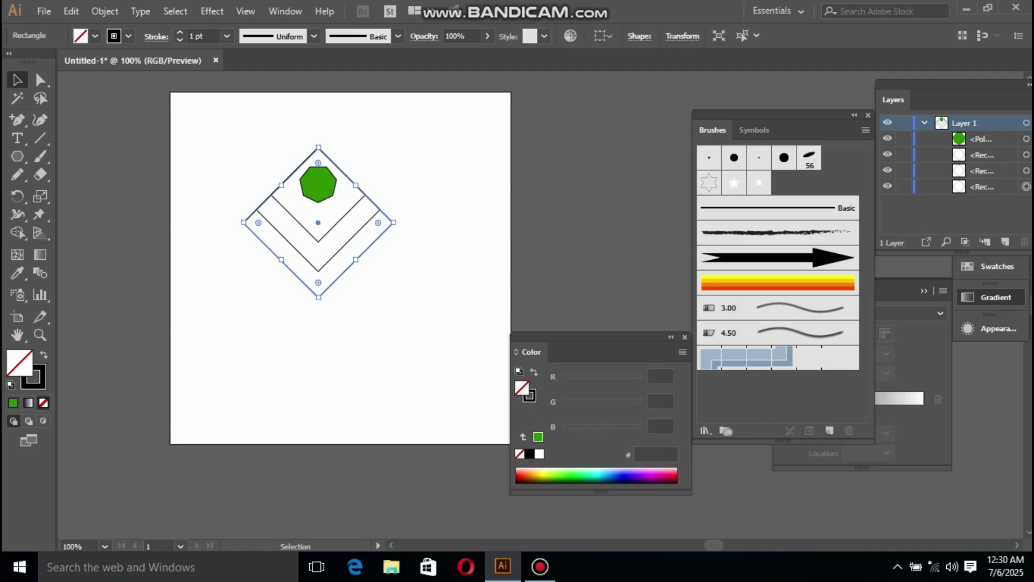
click(13, 403)
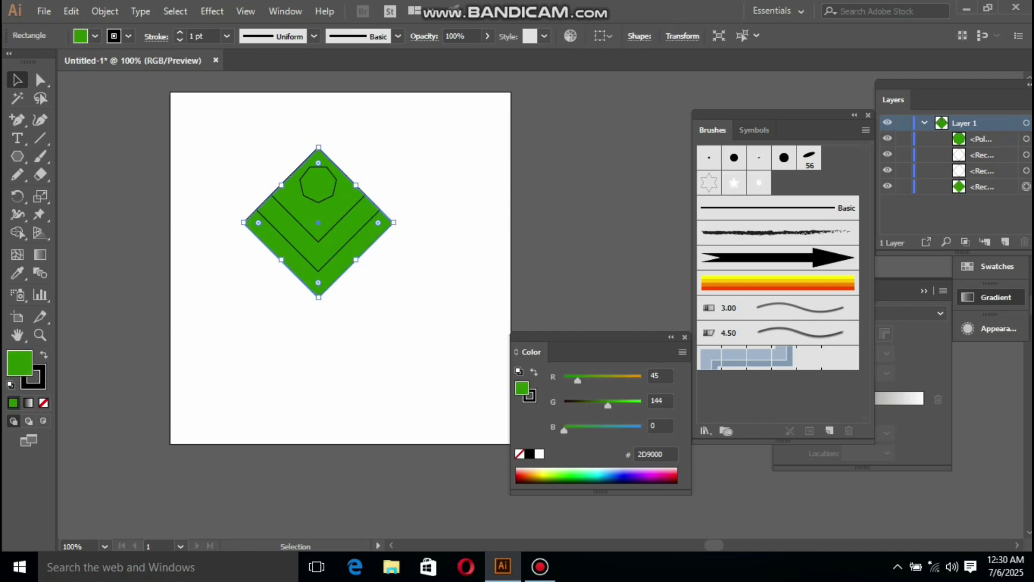
drag(608, 405, 642, 405)
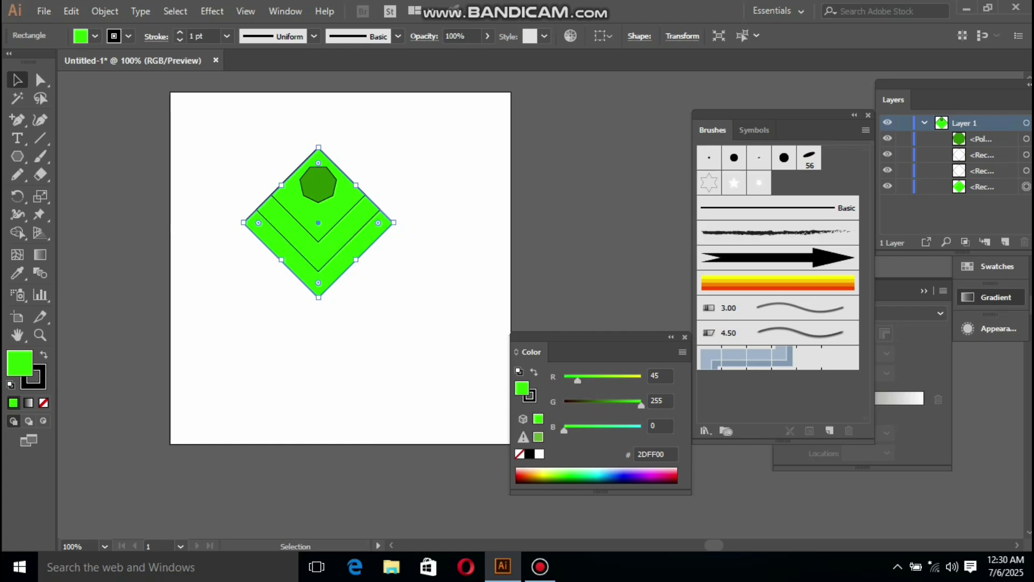
Step: Fill the middle diamond with lime green 8EFF00
click(333, 256)
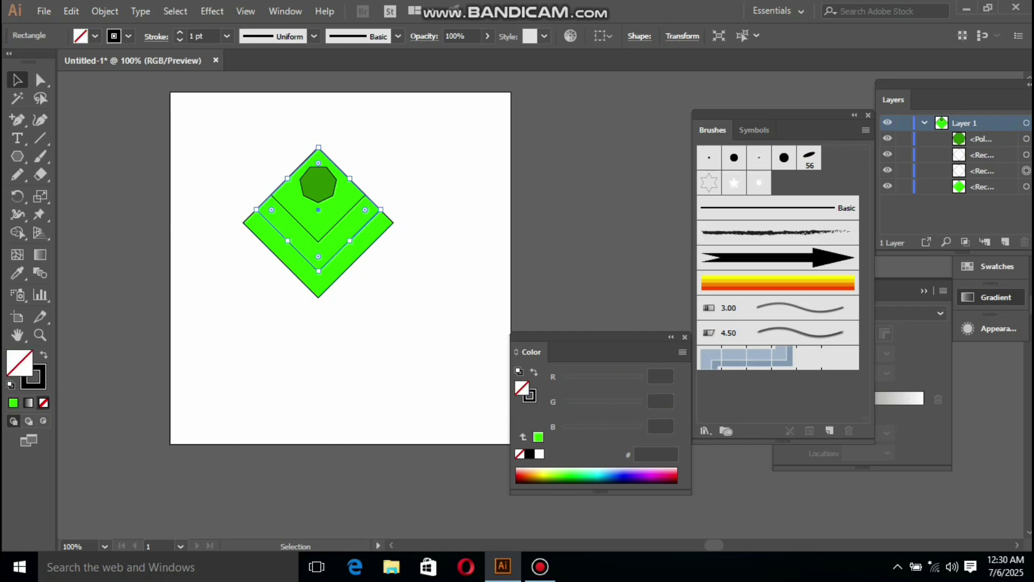
key(comma)
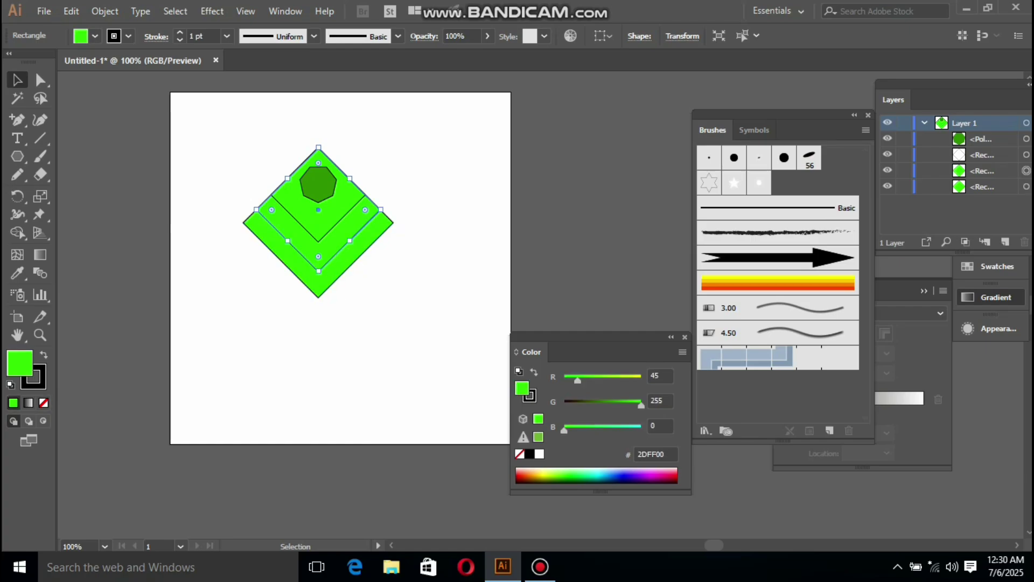
drag(577, 380, 607, 380)
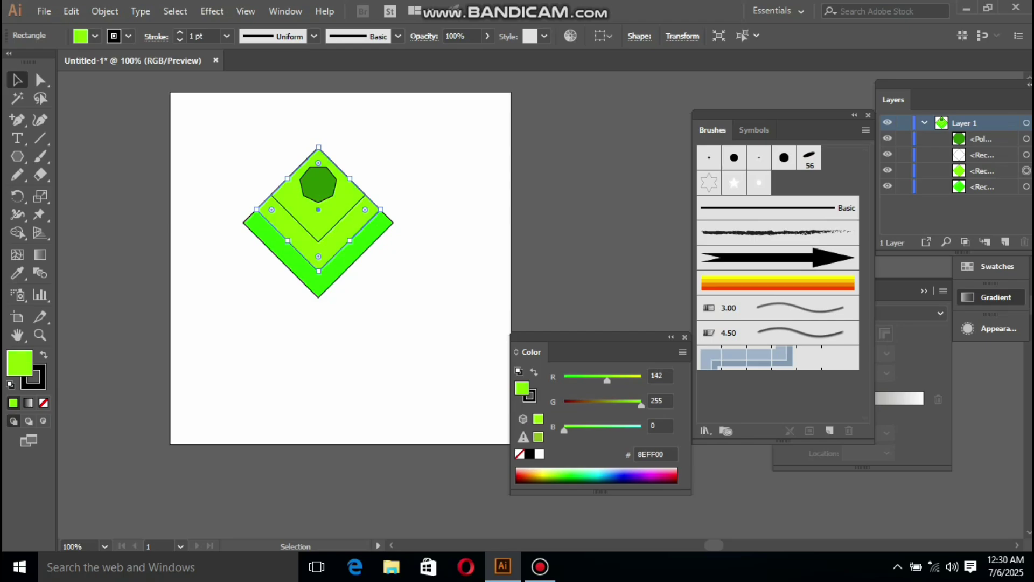
click(431, 283)
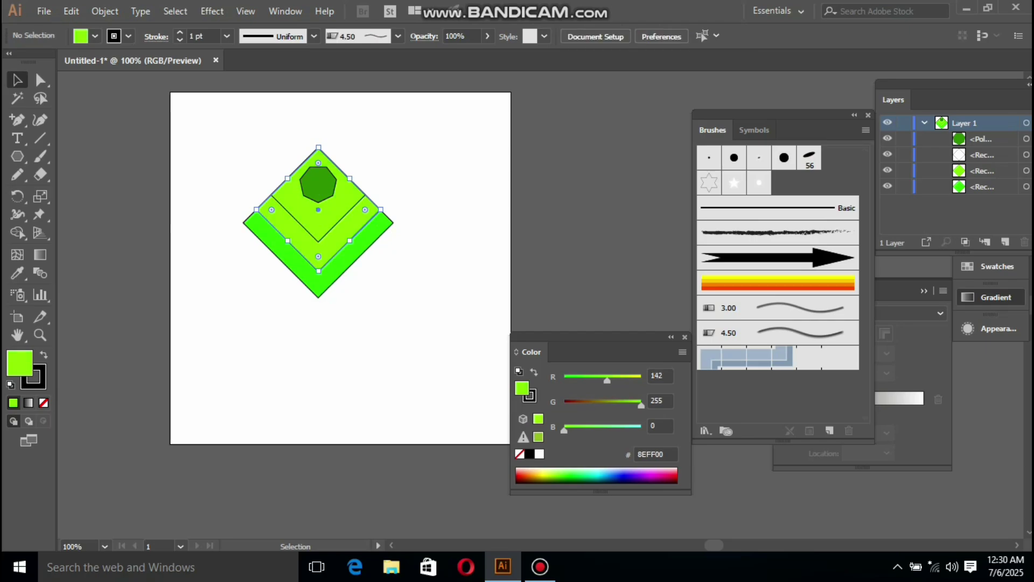
Step: Fill the smallest diamond with yellow-green DBFF00
click(333, 226)
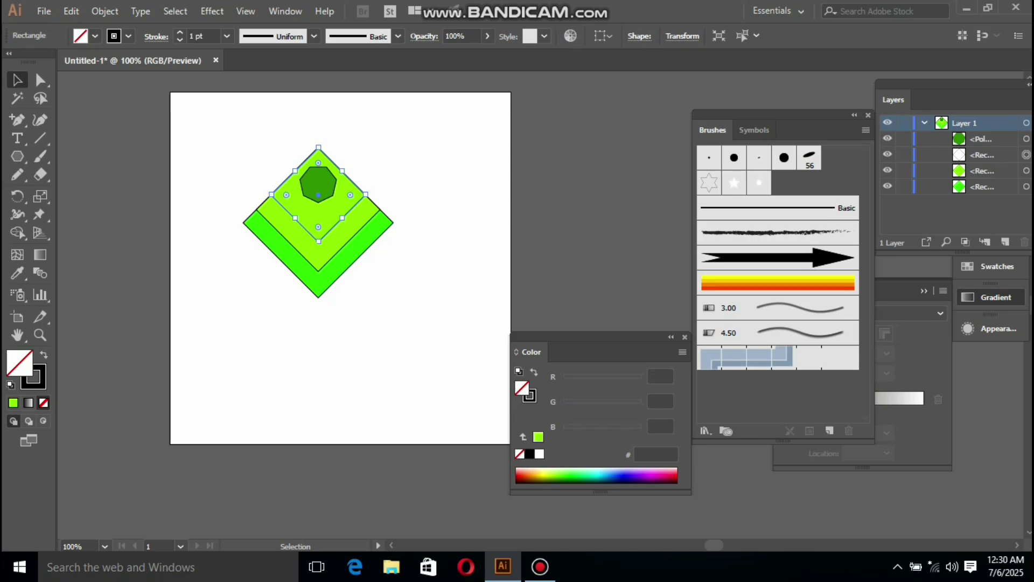
click(537, 437)
drag(607, 380, 630, 380)
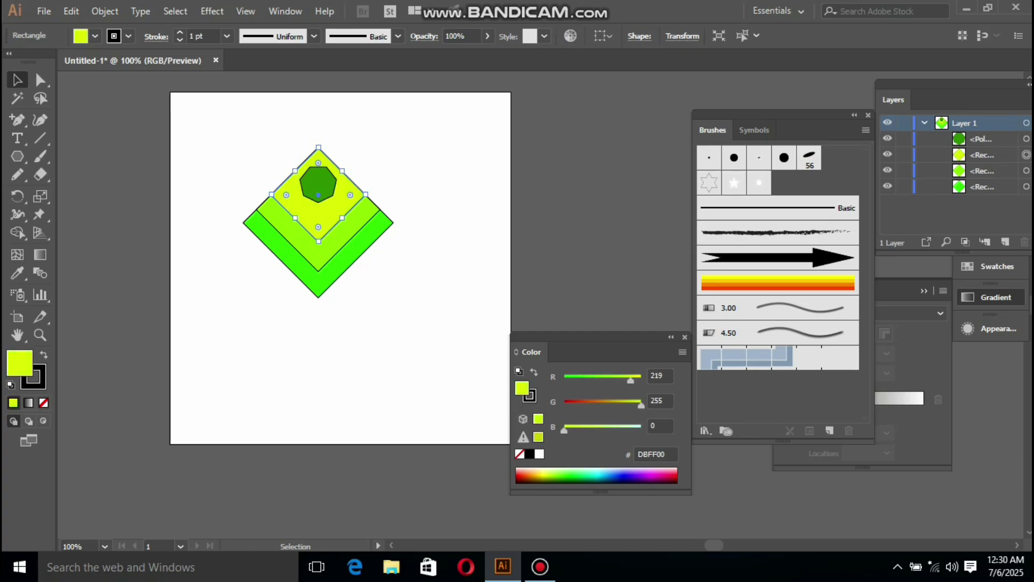
key(ctrl+shift+a)
Step: Remove the stroke from all three diamonds and the polygon
drag(219, 149, 462, 342)
click(40, 383)
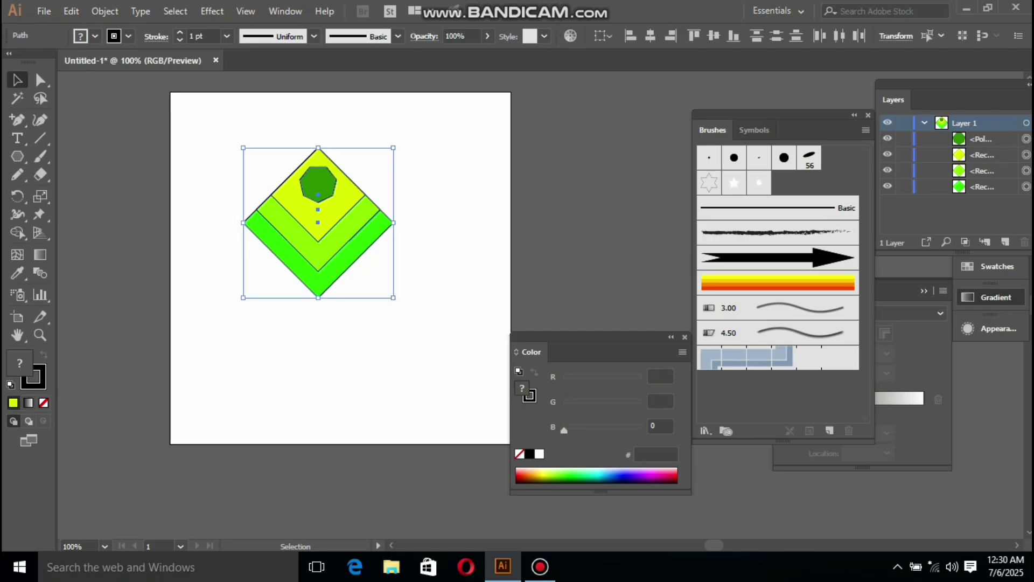
click(43, 403)
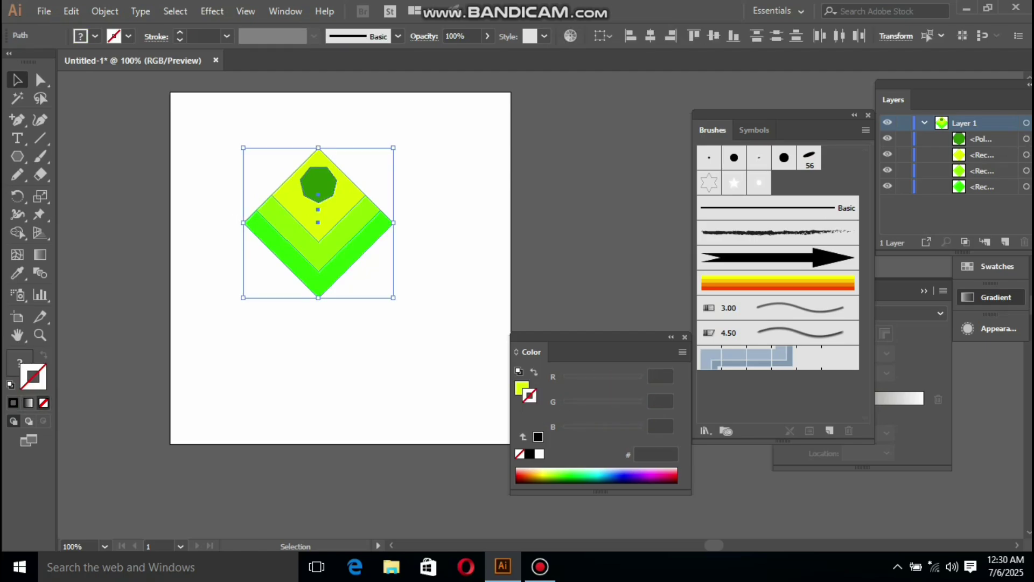
key(ctrl+shift+a)
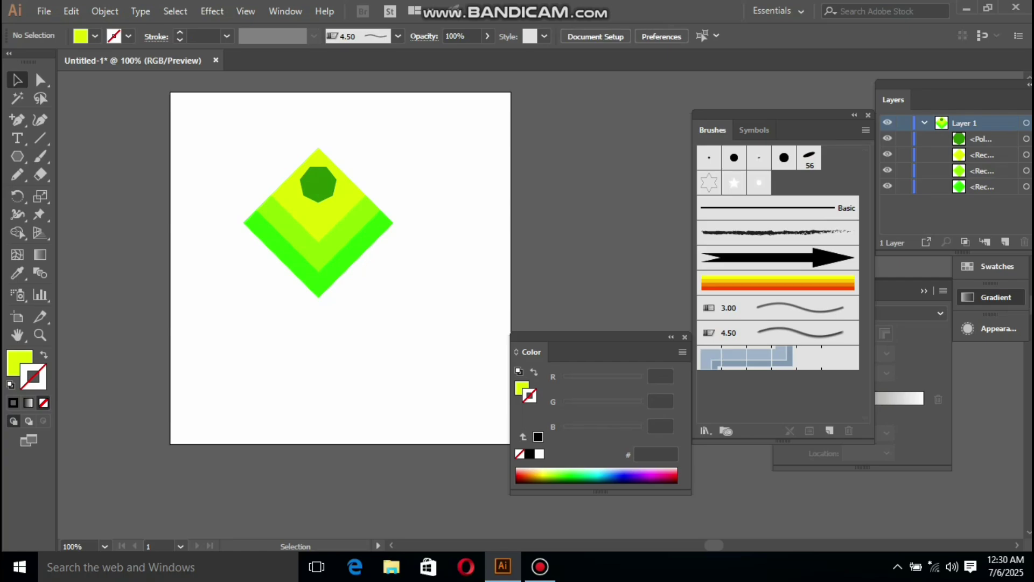
Step: Create a pattern brush from the whole diamond artwork, keeping the default name, 100% scale and Stretch to fit
drag(235, 152, 431, 325)
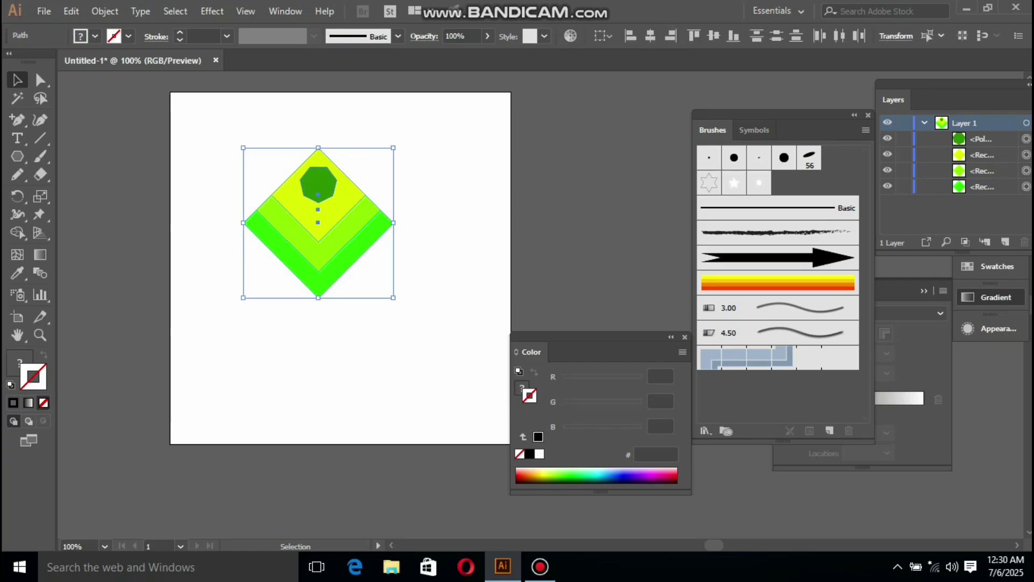
mouse_move(318, 149)
mouse_down()
mouse_move(560, 192)
mouse_move(654, 185)
mouse_move(743, 307)
mouse_up()
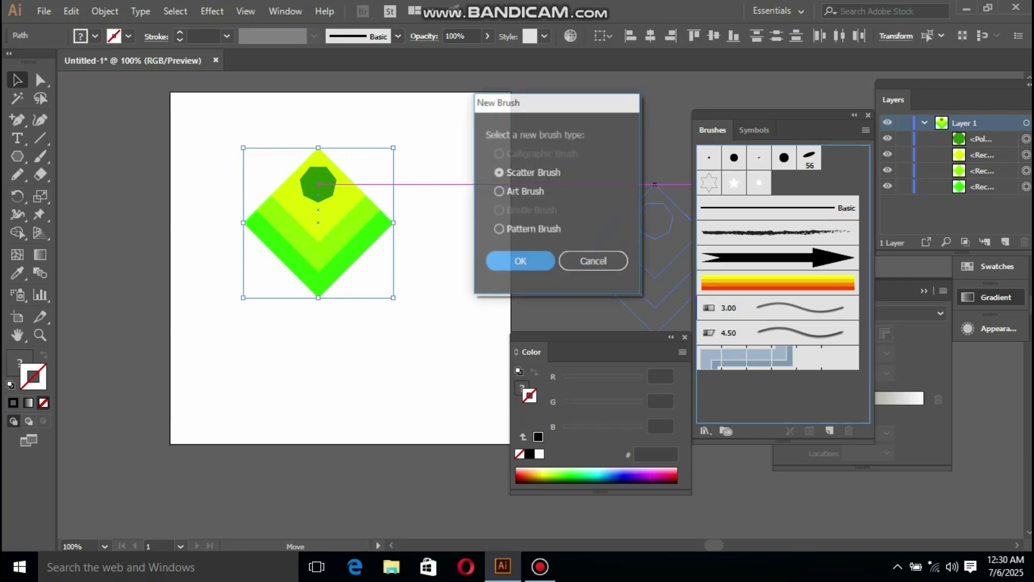
click(499, 229)
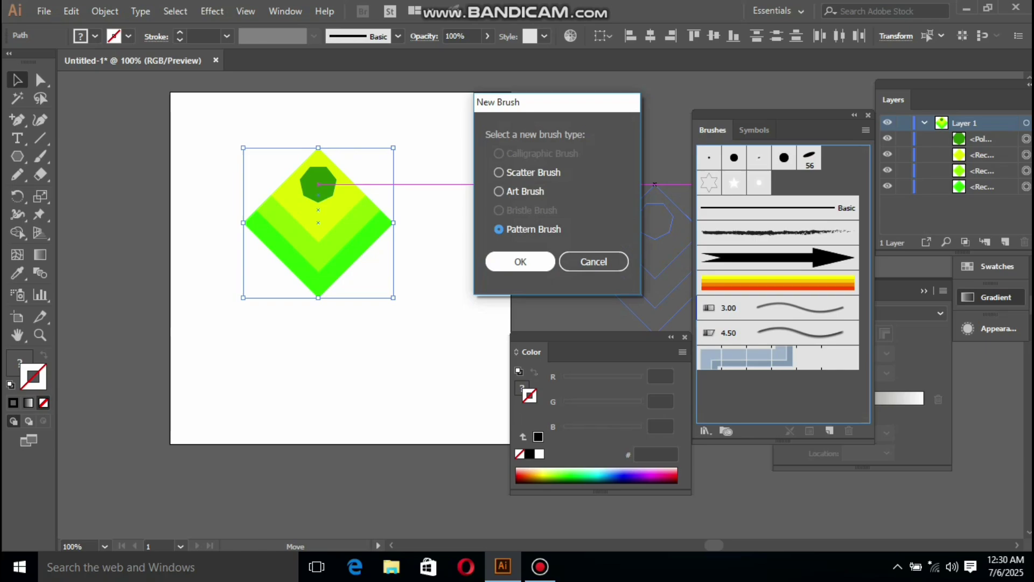
click(520, 262)
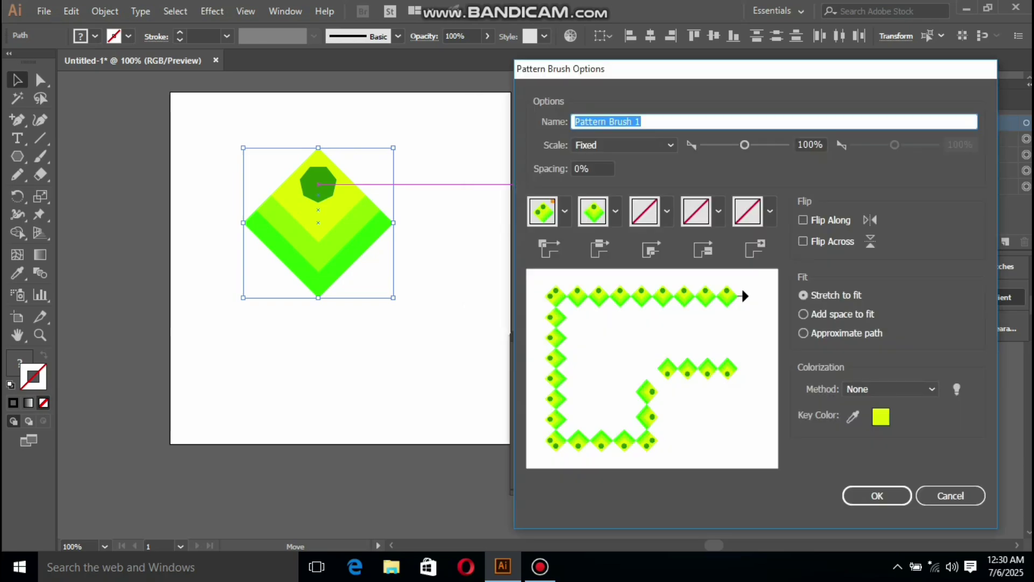
mouse_move(743, 69)
mouse_down()
mouse_move(679, 64)
mouse_move(601, 79)
mouse_up()
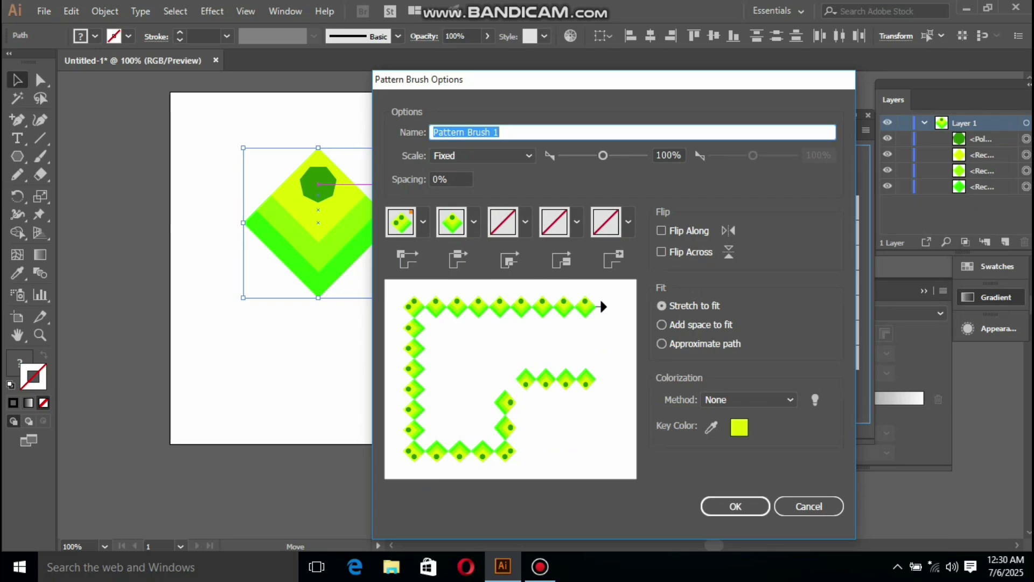
click(735, 506)
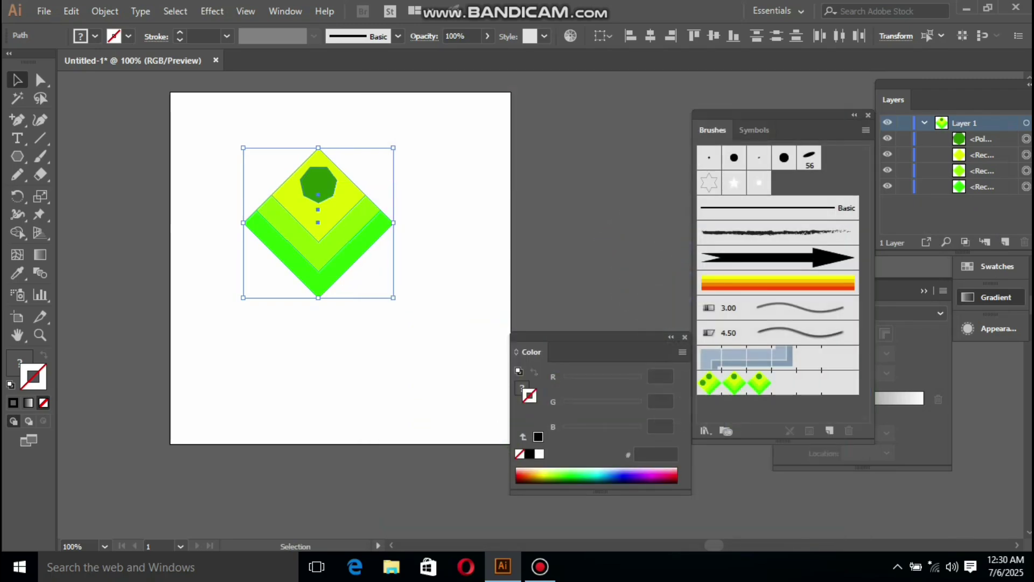
Step: Delete the diamond artwork and draw a circle about 248 px in diameter in the middle of the artboard
drag(232, 133, 456, 342)
key(Delete)
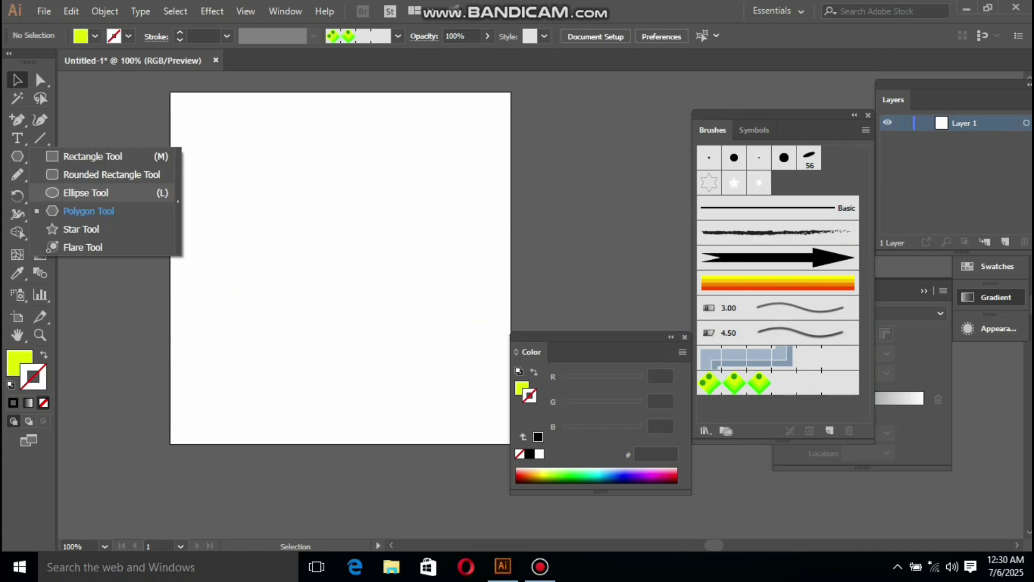
click(86, 193)
drag(302, 244, 413, 354)
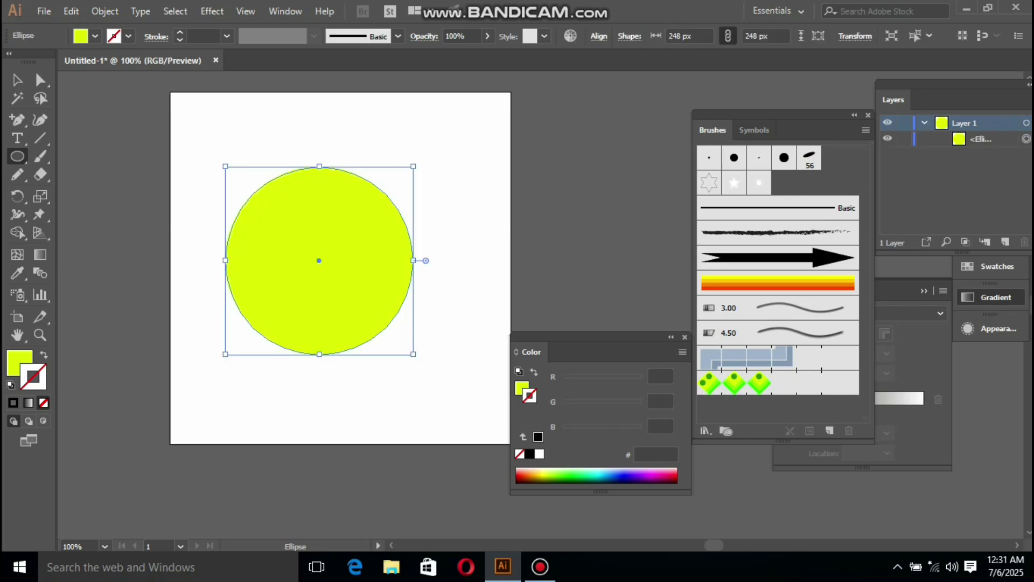
Step: Remove the circle's fill and apply the green diamond pattern brush to its outline
click(16, 359)
click(43, 403)
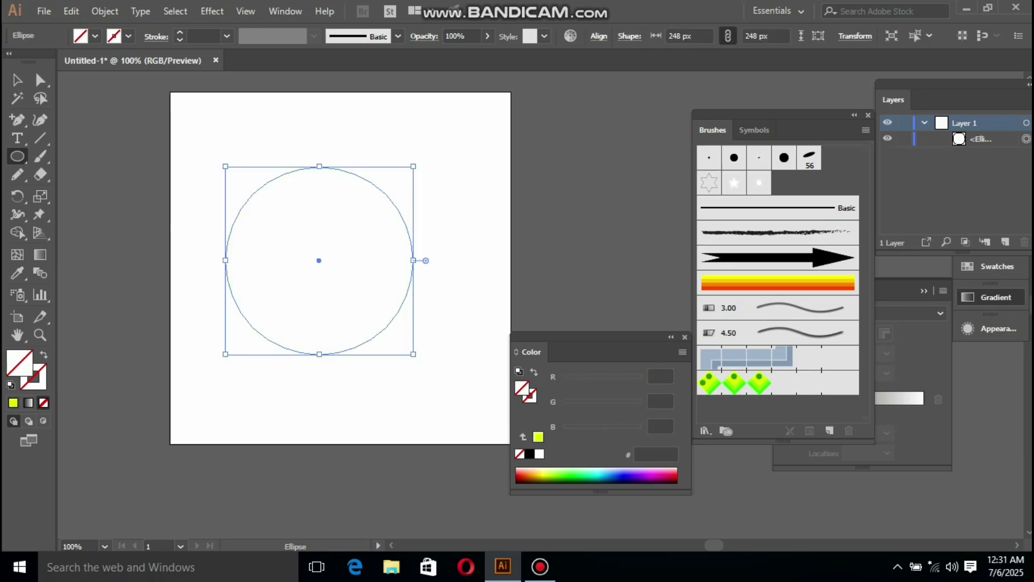
click(778, 383)
click(757, 384)
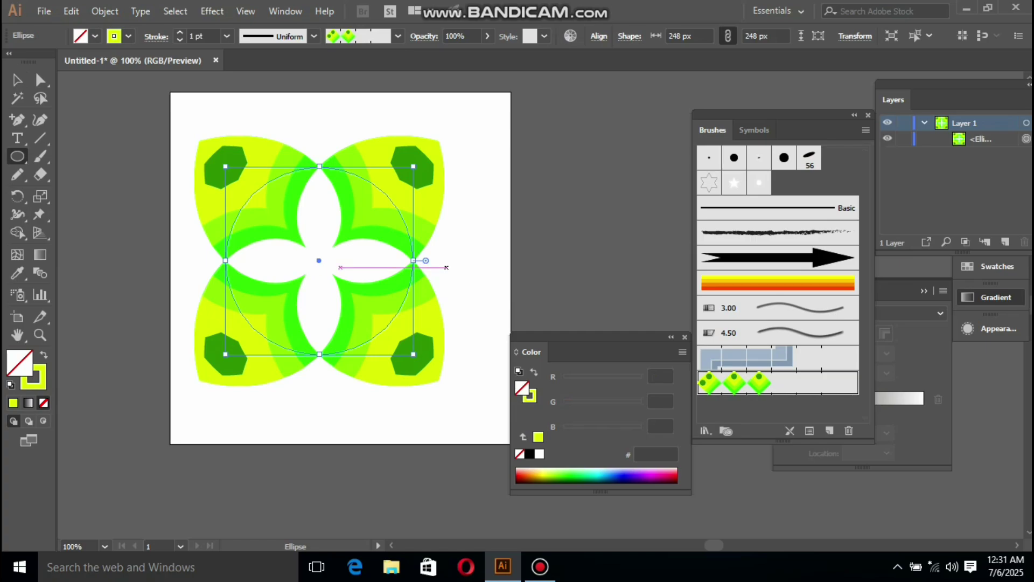
click(16, 80)
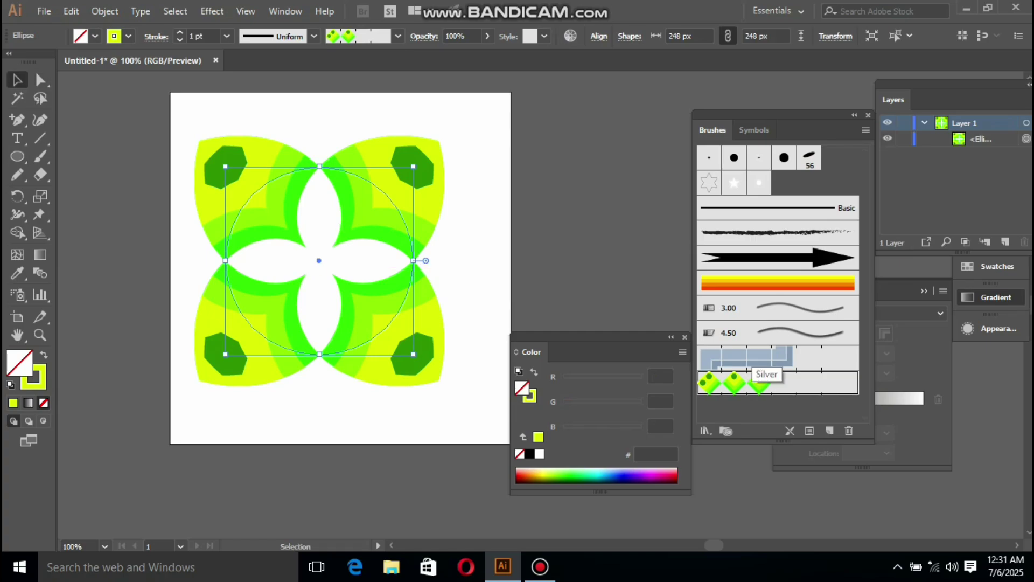
Step: Set the fixed scale of Pattern Brush 1 to 19% in its brush options, with the preview on
double_click(797, 384)
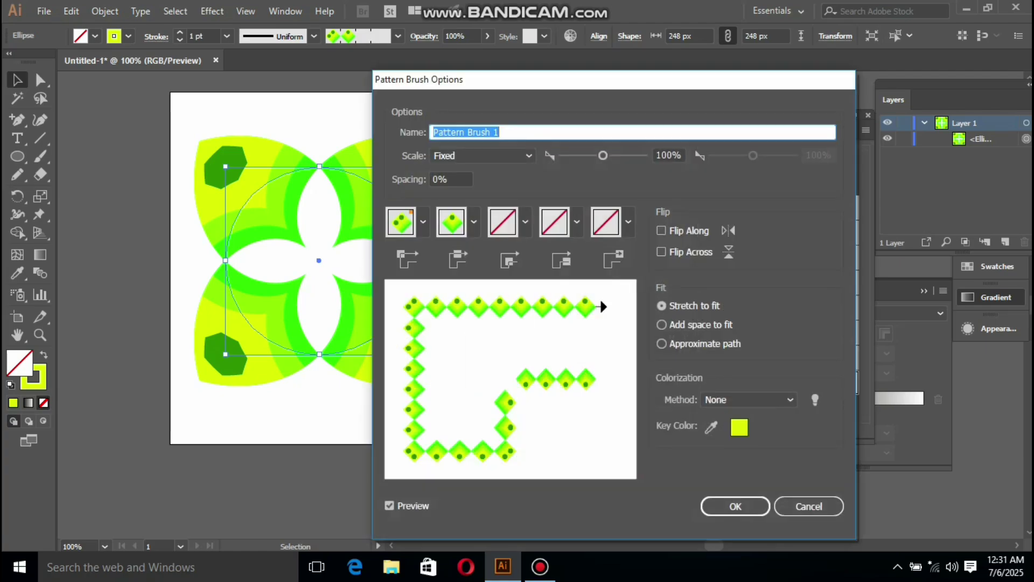
drag(641, 87, 701, 76)
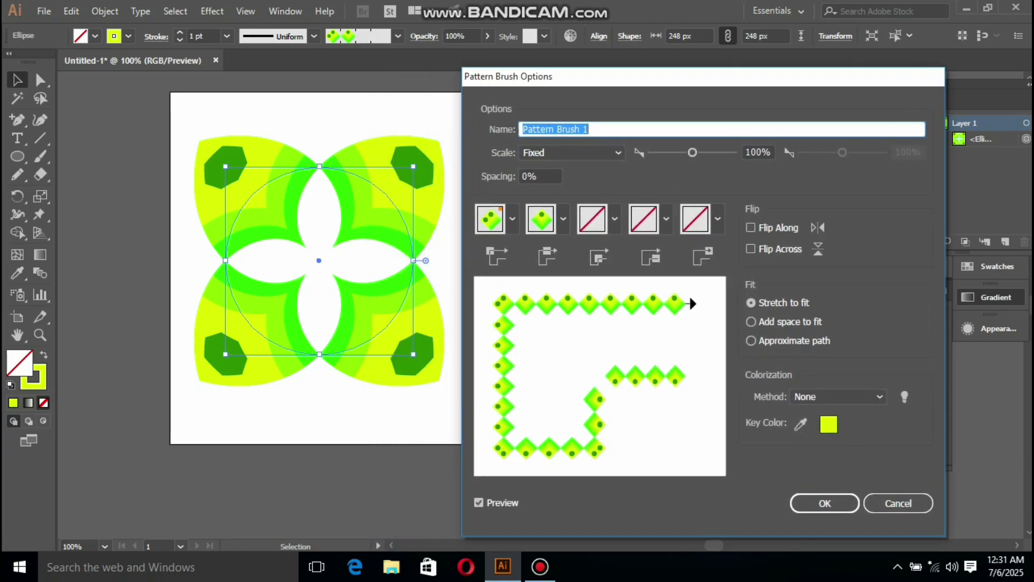
drag(692, 153, 673, 153)
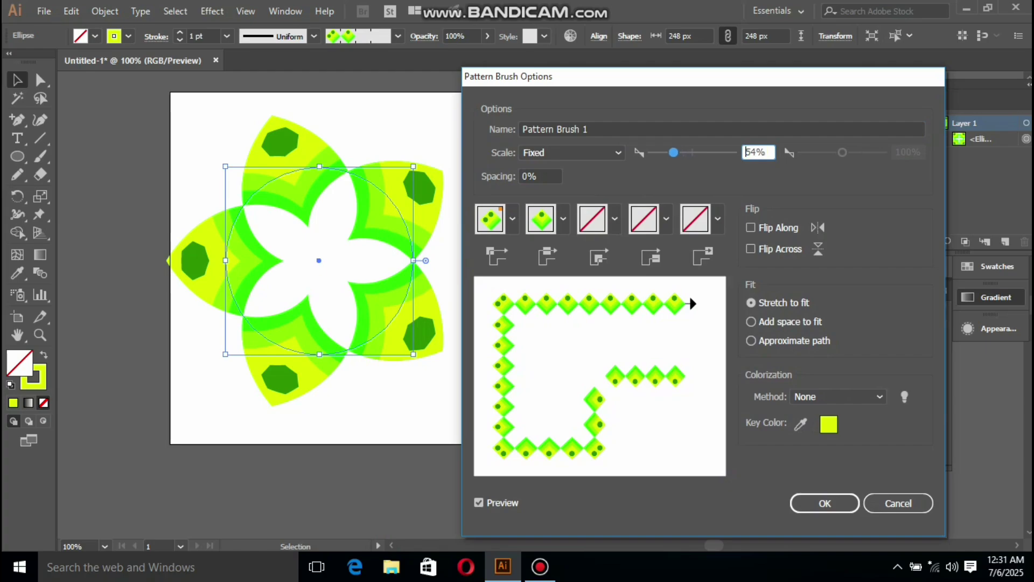
key(Down)
key(Down)
key(Down)
key(Down)
key(Down)
key(Down)
key(Down)
key(Down)
key(Down)
key(Down)
key(Down)
key(Down)
key(Down)
key(Down)
key(Down)
key(Down)
key(Down)
key(Down)
key(Down)
key(Down)
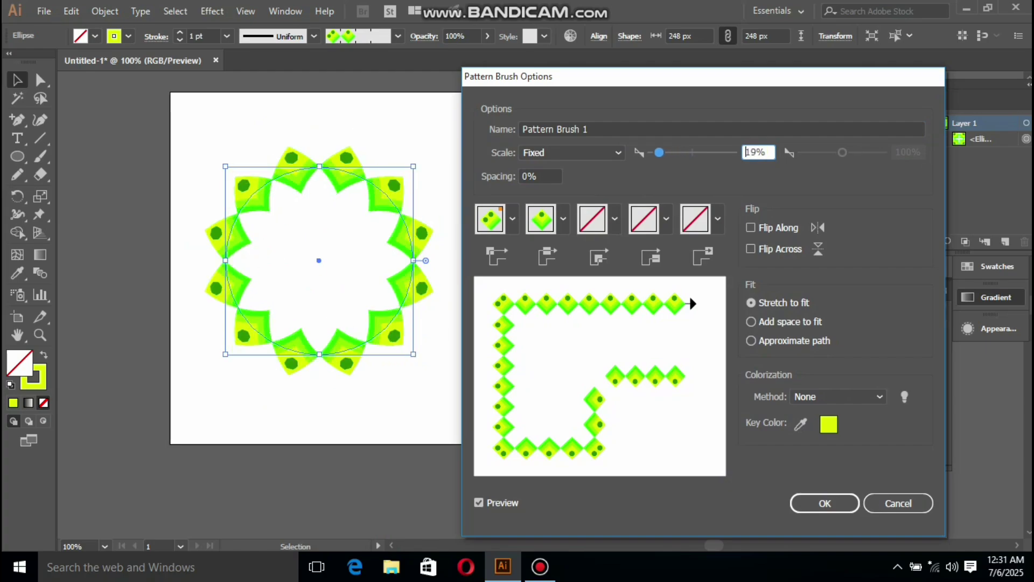
key(Down)
key(Down)
key(Down)
key(Down)
key(Down)
key(Down)
key(Down)
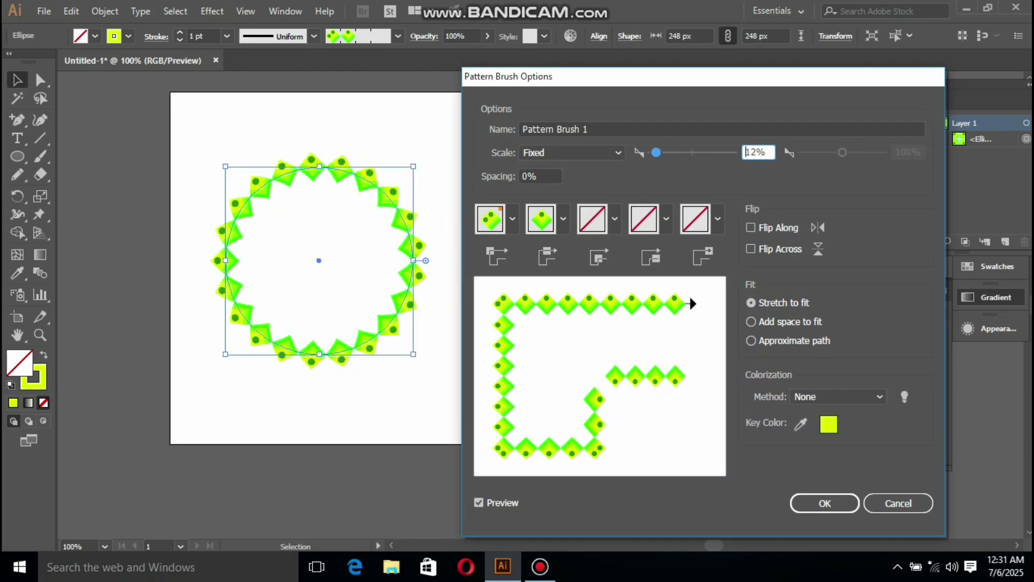
key(Up)
key(Up)
key(Up)
key(Up)
key(Up)
key(Up)
key(Up)
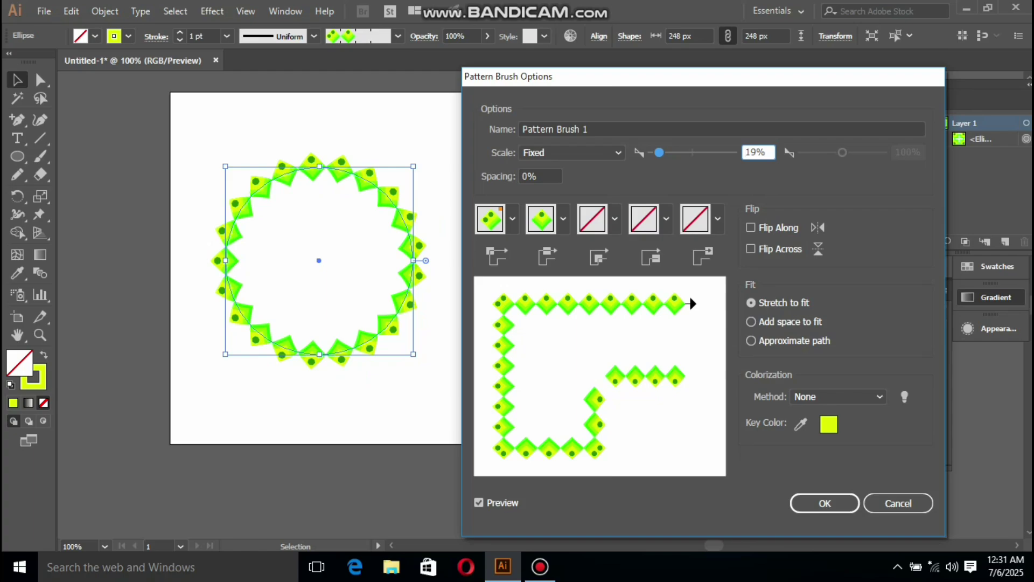
Step: Set the outer corner tile of Pattern Brush 1 to Auto-Centered
drag(689, 76, 709, 78)
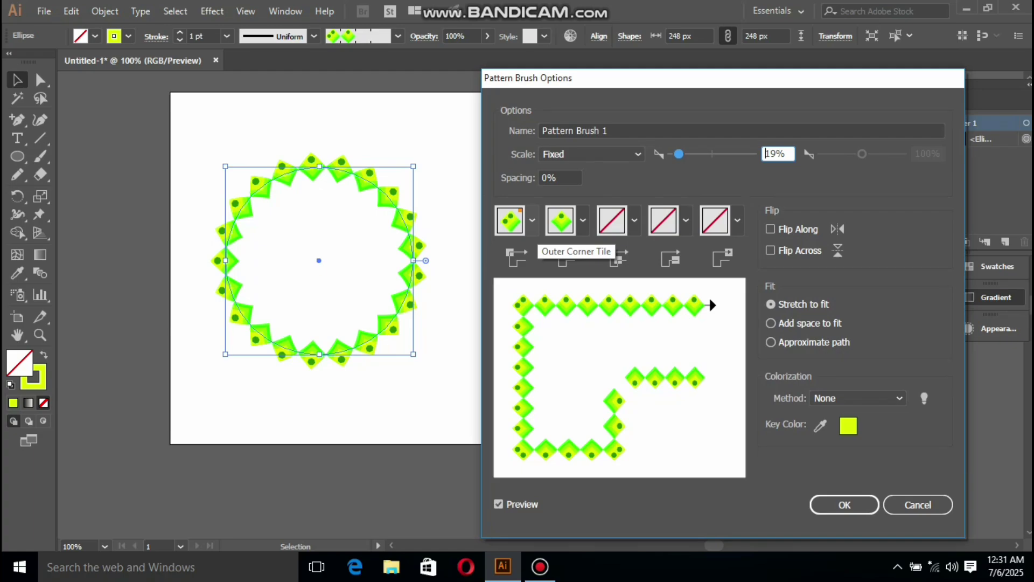
click(532, 220)
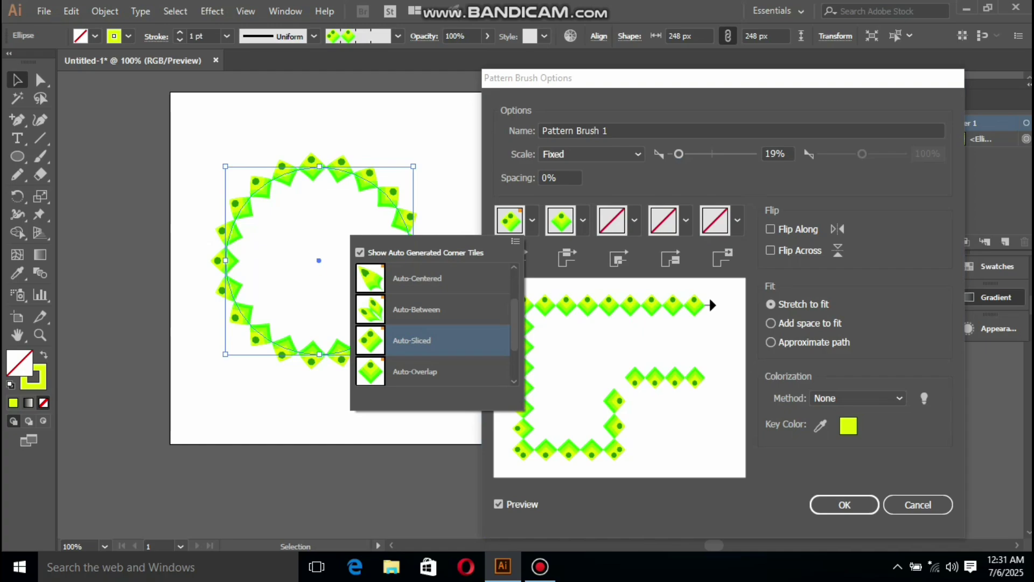
mouse_move(514, 324)
mouse_down()
mouse_move(514, 302)
mouse_move(514, 319)
mouse_up()
click(417, 294)
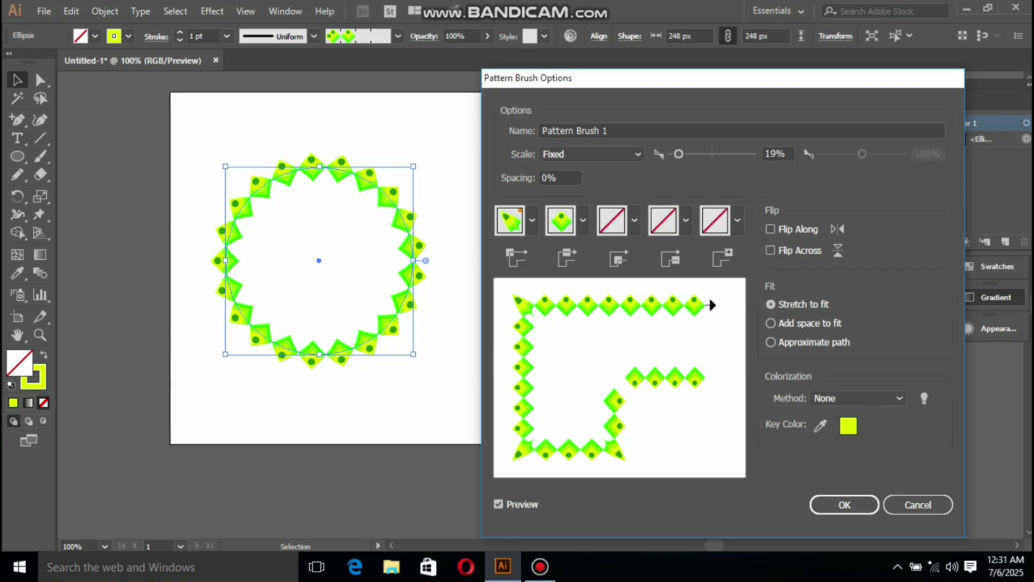
Step: Set the inner corner tile of Pattern Brush 1 to Auto-Between and accept the brush options
click(583, 219)
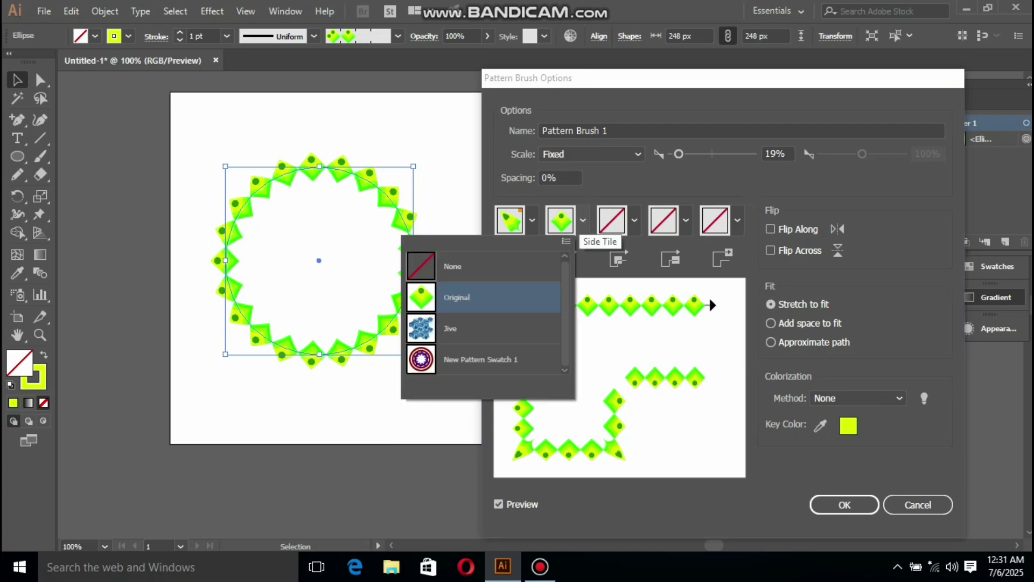
click(582, 220)
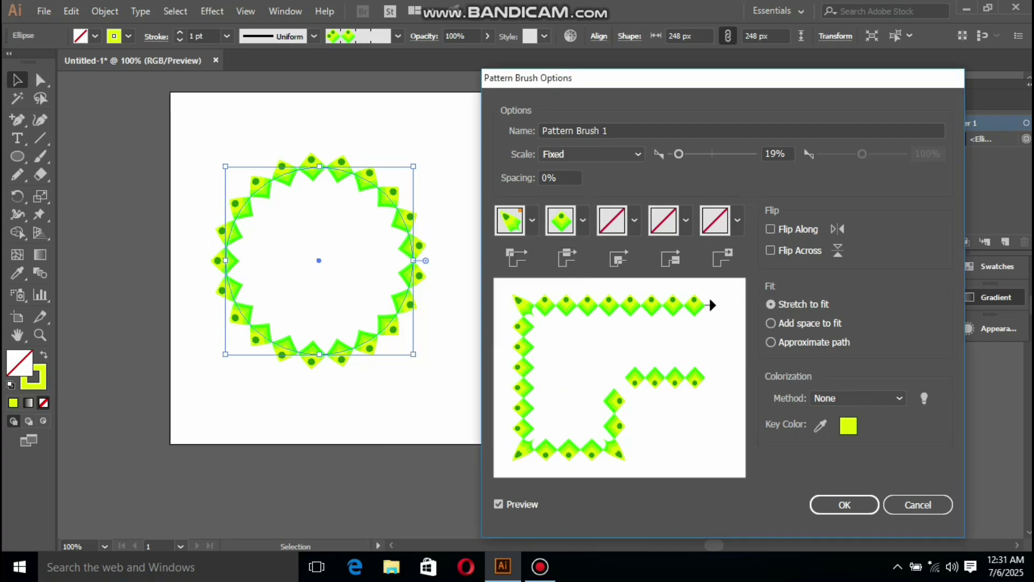
click(634, 220)
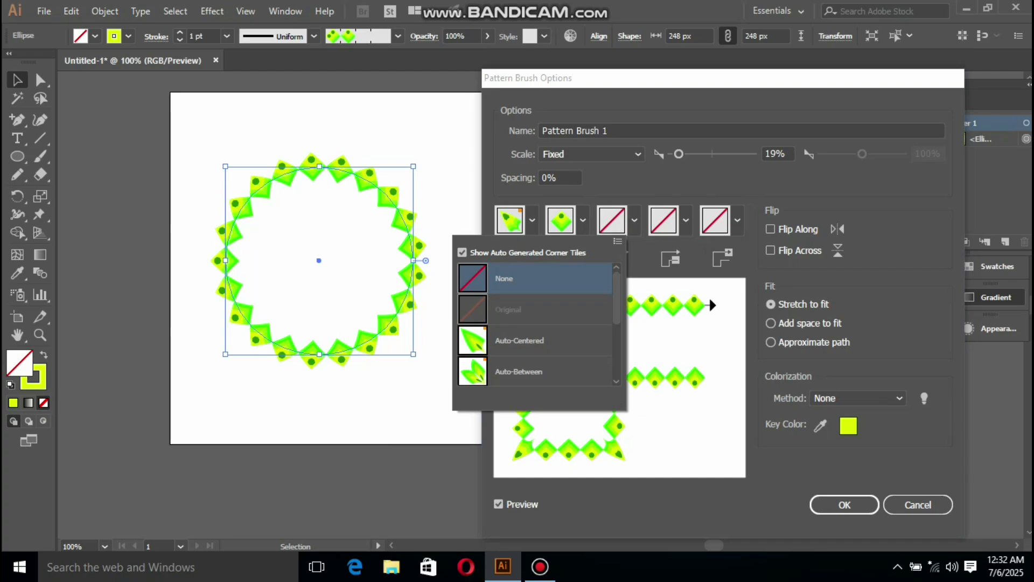
click(519, 372)
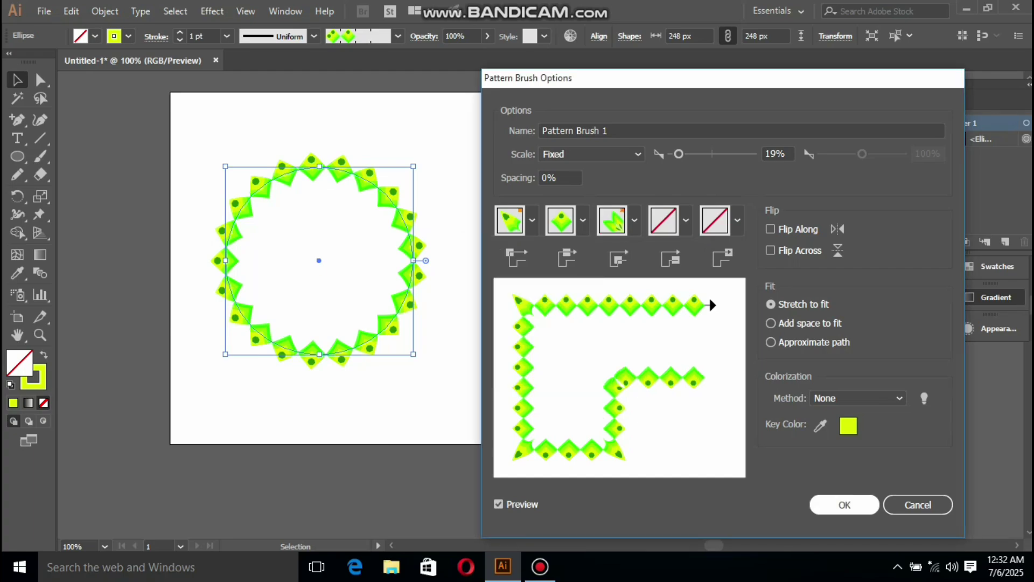
click(844, 504)
key(Return)
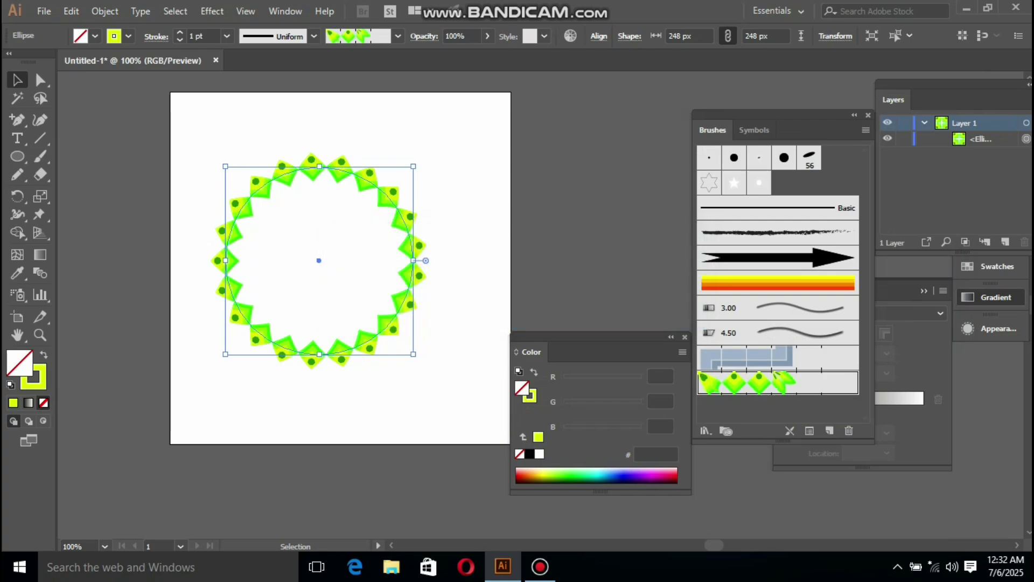
Step: Draw a square in the middle of the circle and apply the green Pattern Brush 1 to its outline
drag(225, 132, 349, 266)
click(17, 156)
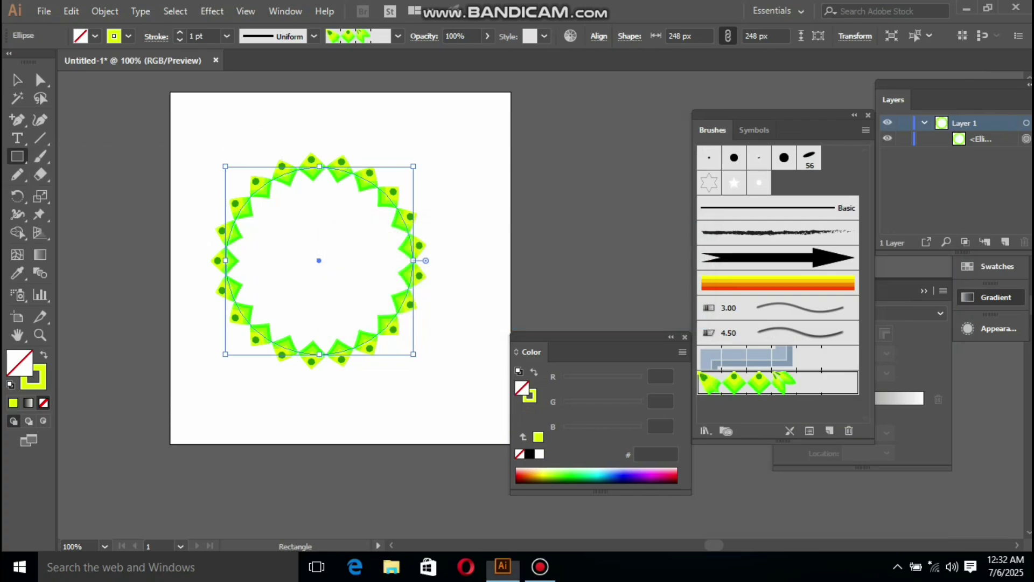
click(92, 156)
drag(325, 267, 375, 316)
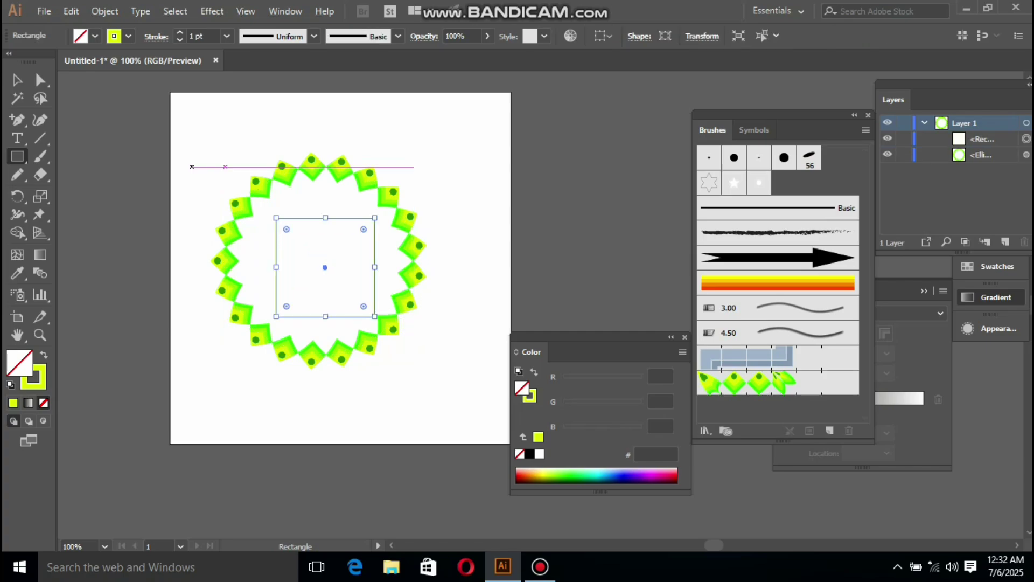
click(759, 382)
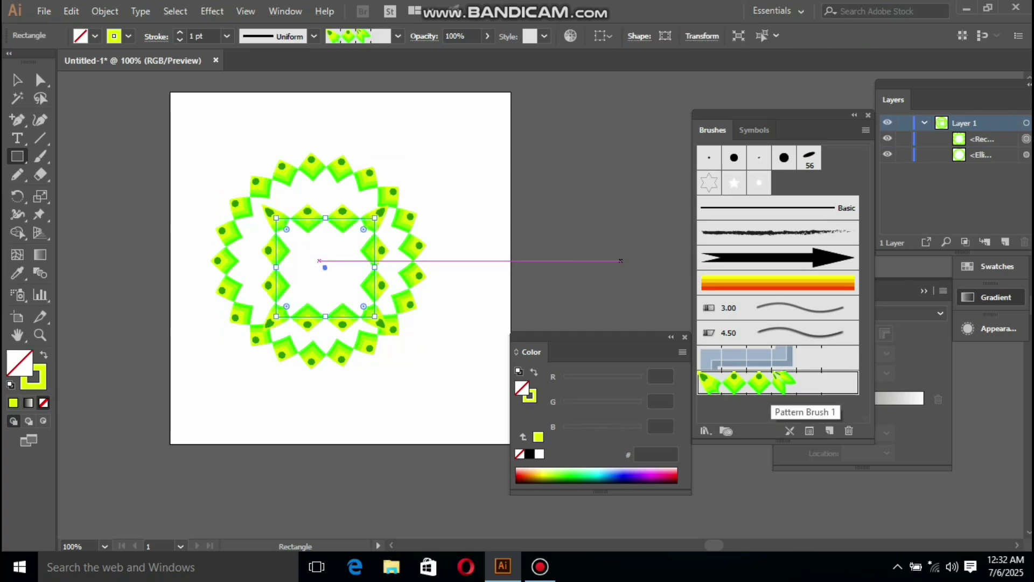
Step: Shrink the brushed square and centre it inside the circle of diamonds
key(v)
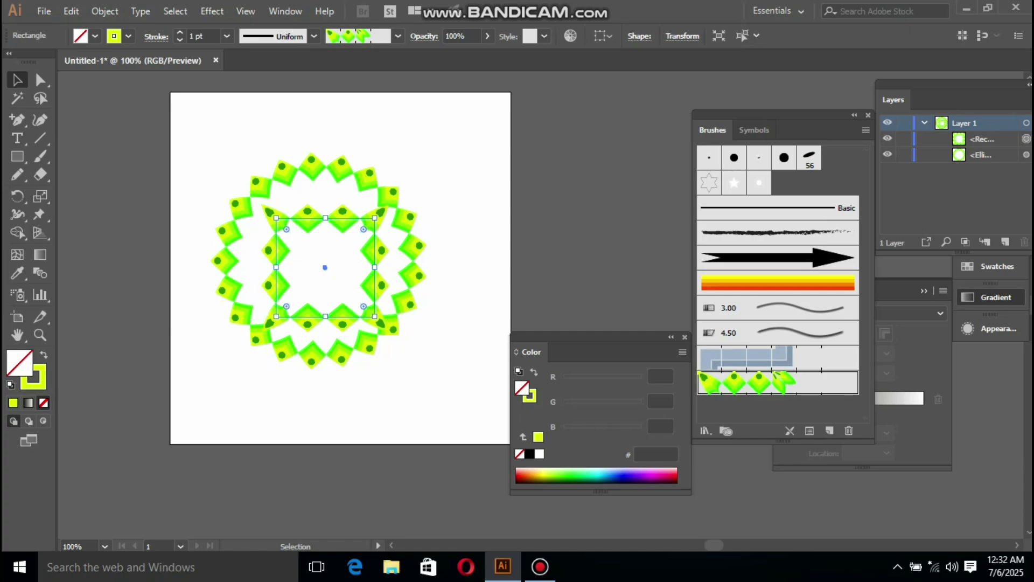
mouse_move(381, 287)
mouse_down()
mouse_move(365, 274)
mouse_move(356, 302)
mouse_move(345, 291)
mouse_move(360, 287)
mouse_up()
key(ctrl+shift+a)
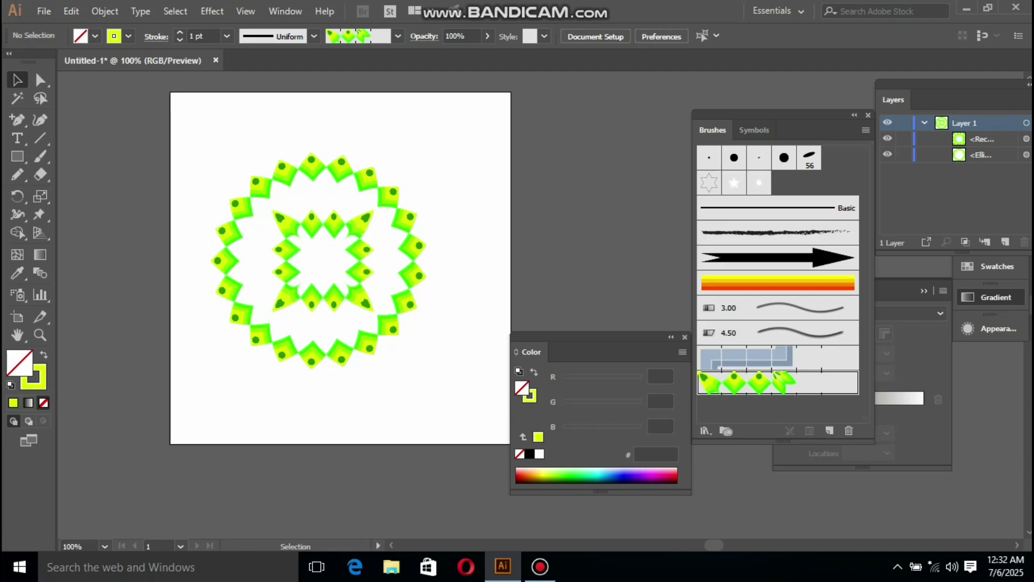
click(359, 288)
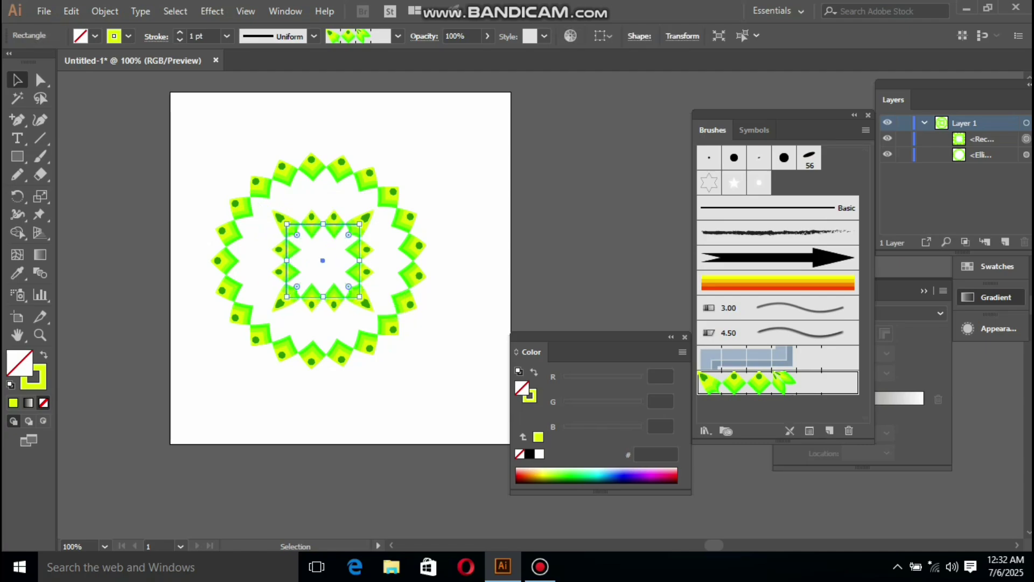
Step: Draw a small rounded square near the artboard's upper-left corner and fill it with yellow-green DBFF00
drag(16, 156, 65, 174)
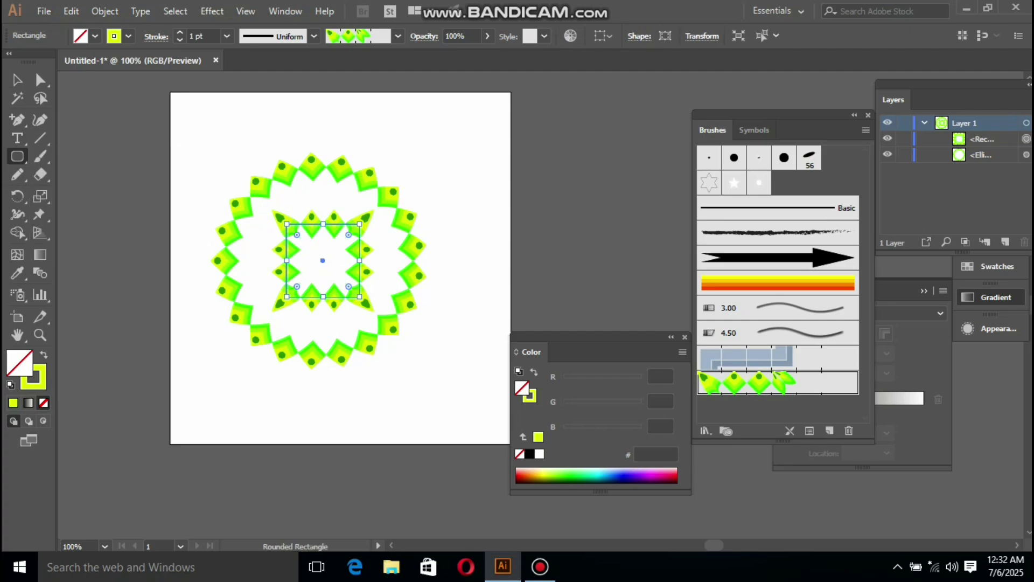
drag(194, 99, 233, 130)
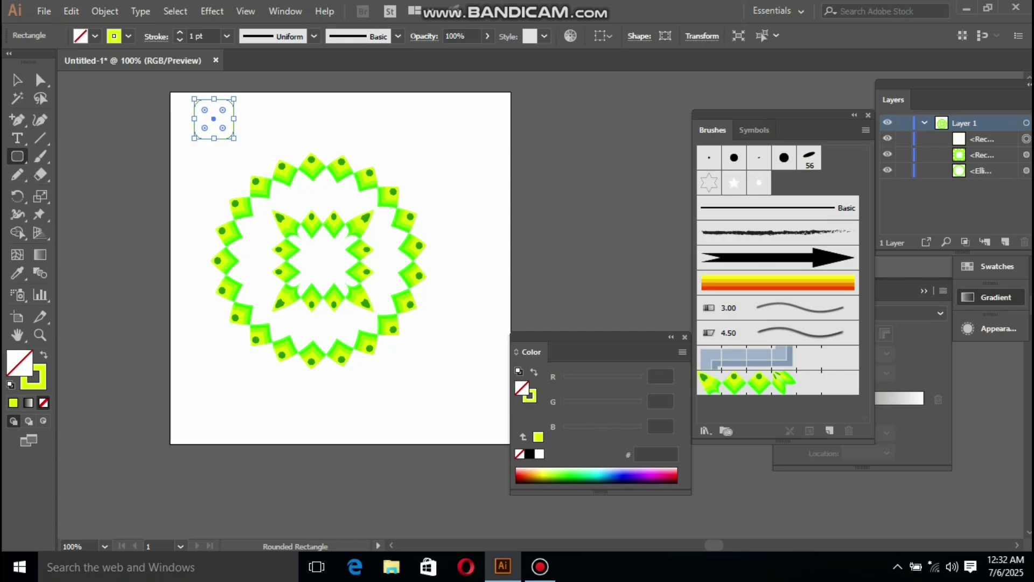
click(13, 402)
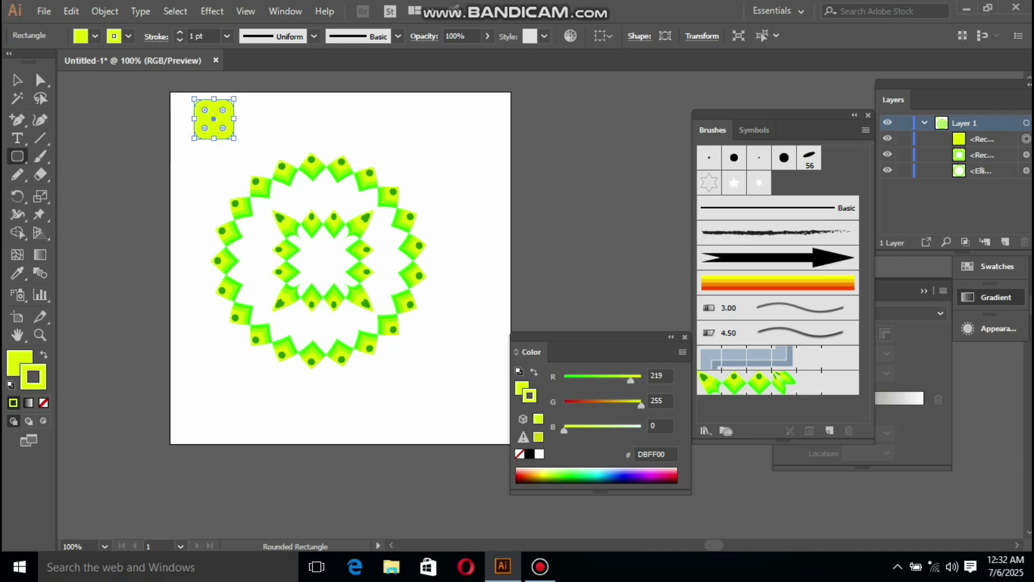
Step: Paste a copy in front of the rounded square, shrink it about its centre, remove its stroke and fill it with green 57FF00
key(ctrl+c)
key(ctrl+f)
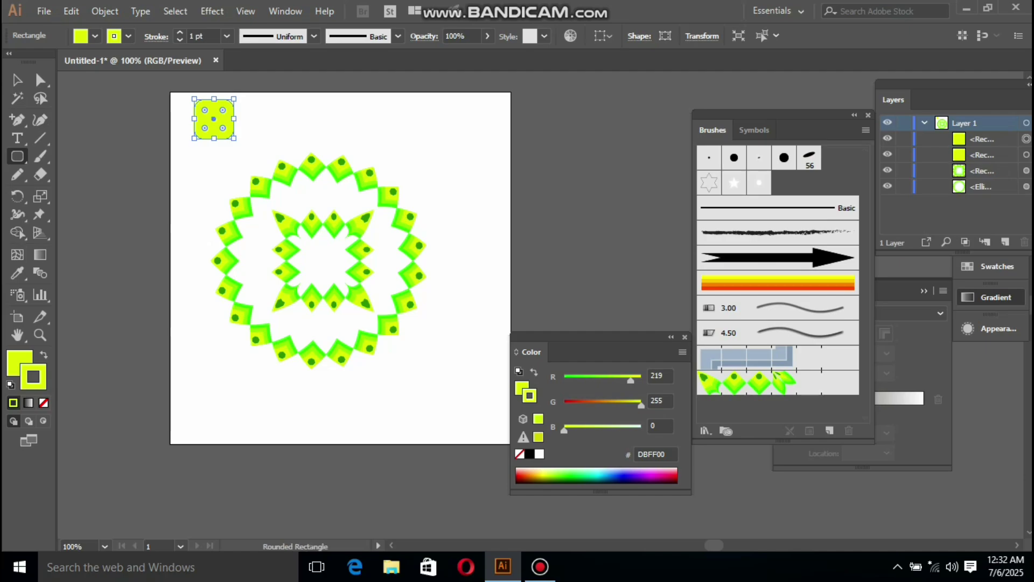
drag(194, 100, 226, 130)
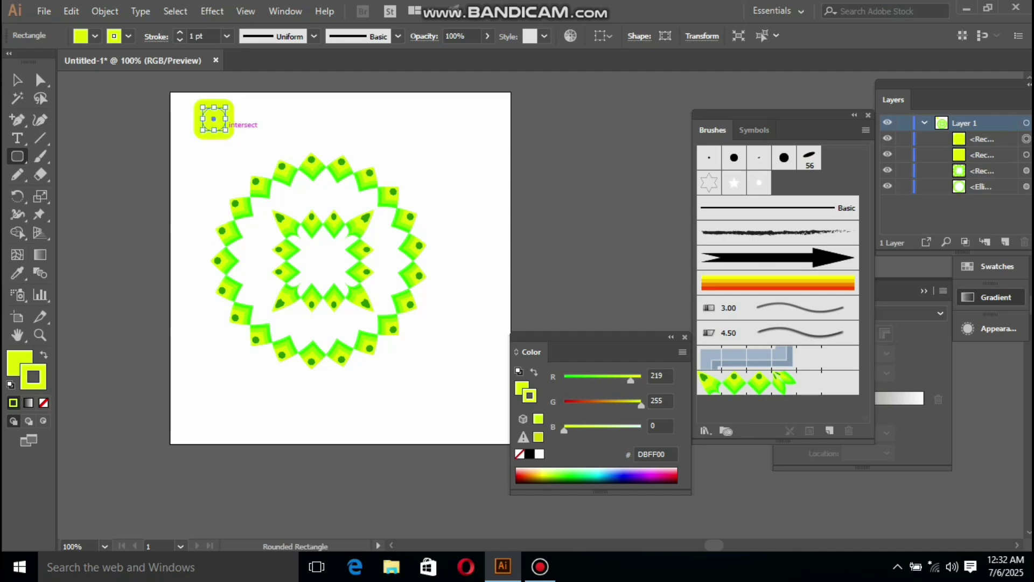
drag(631, 380, 587, 380)
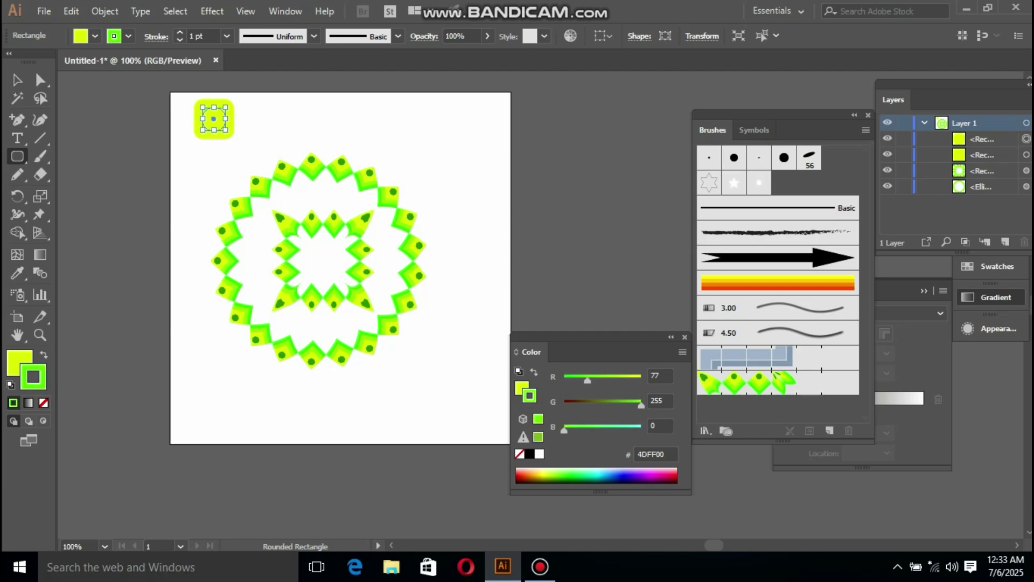
click(519, 454)
click(521, 387)
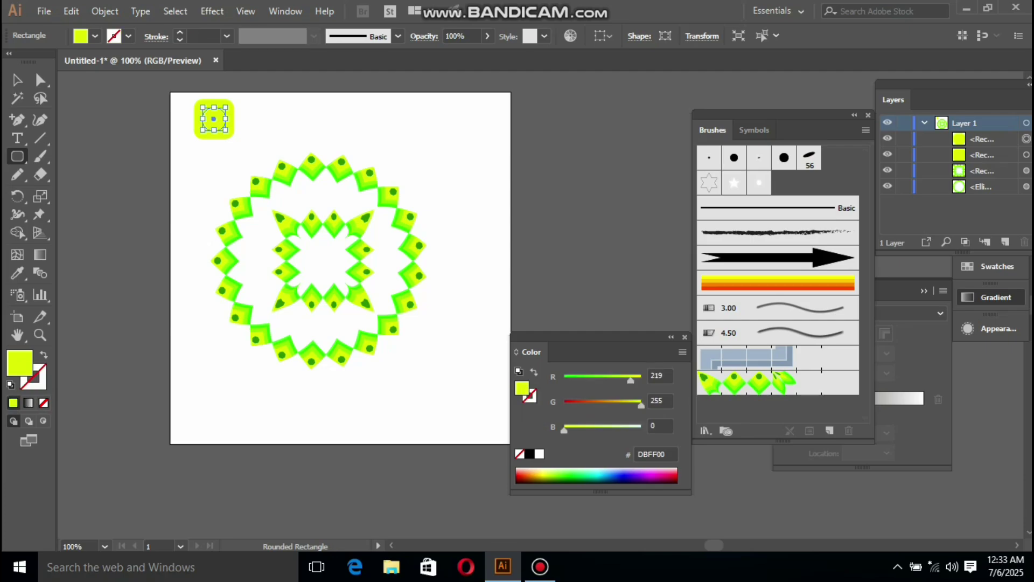
drag(630, 380, 591, 381)
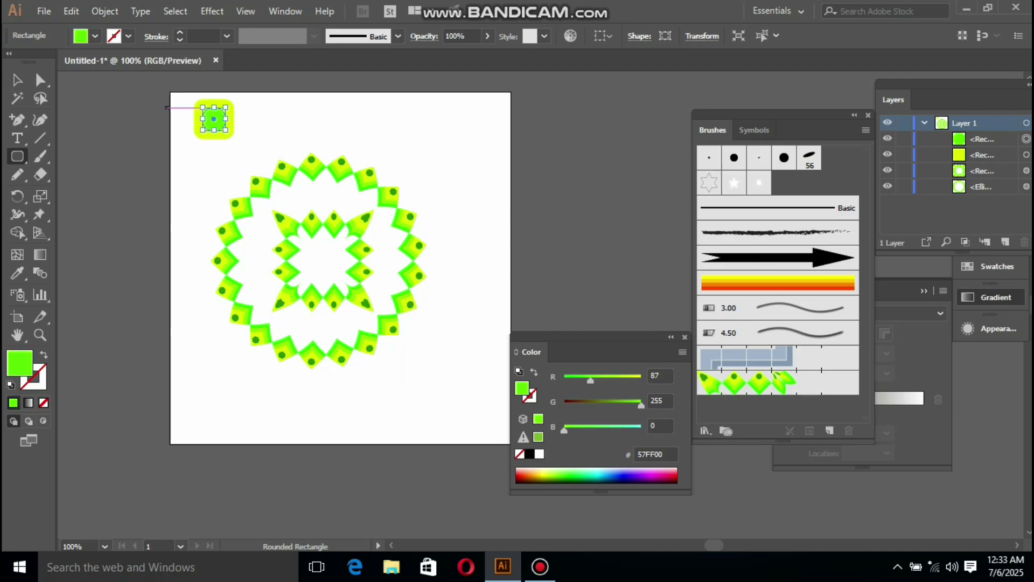
Step: Paste a copy in front of the inner green shape, shrink it slightly about its centre and fill it with dark brown 574600
key(v)
click(229, 233)
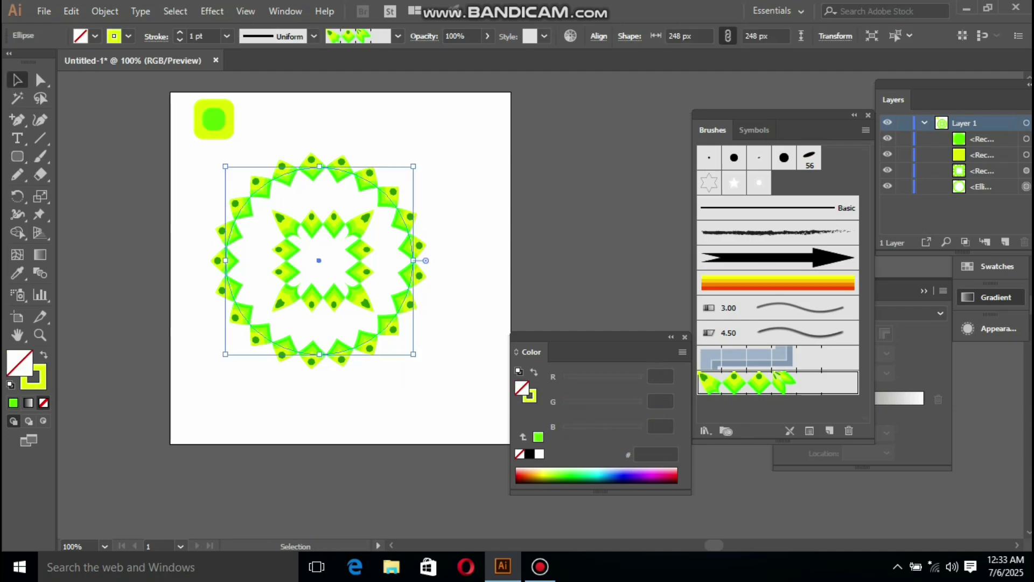
key(ctrl+shift+a)
click(215, 119)
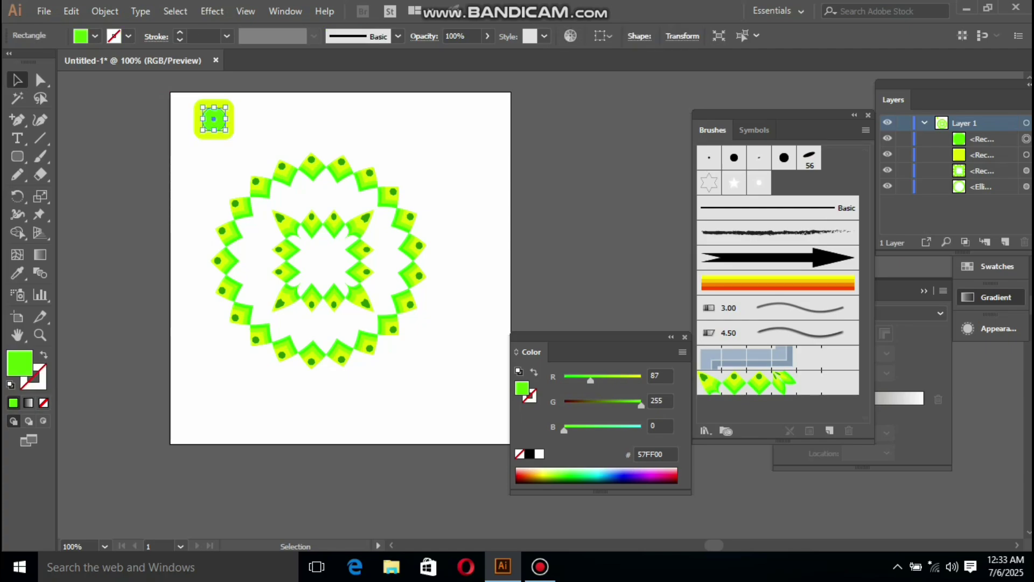
key(a)
key(ctrl+c)
key(ctrl+f)
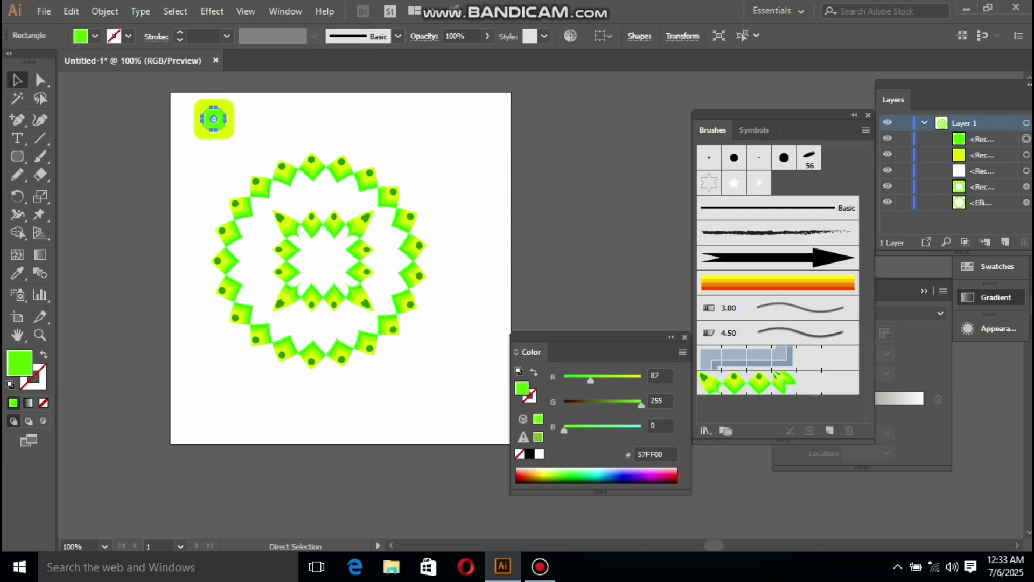
key(v)
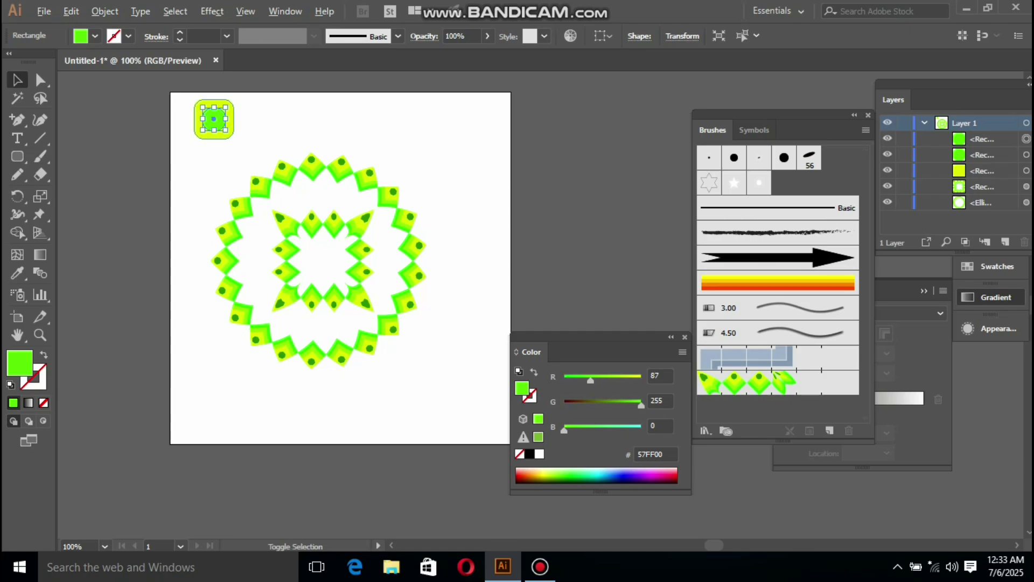
drag(226, 130, 220, 125)
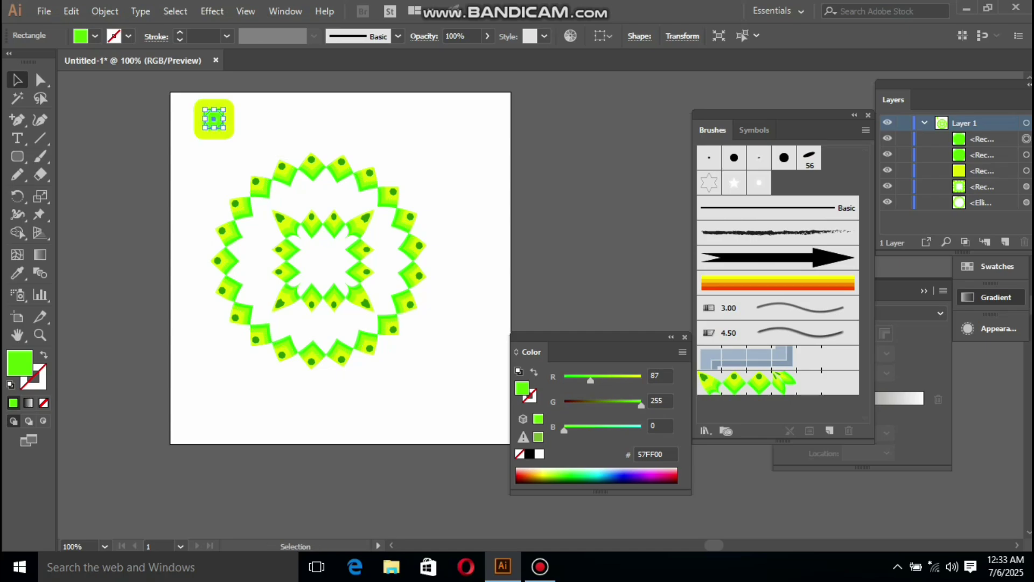
drag(641, 405, 585, 405)
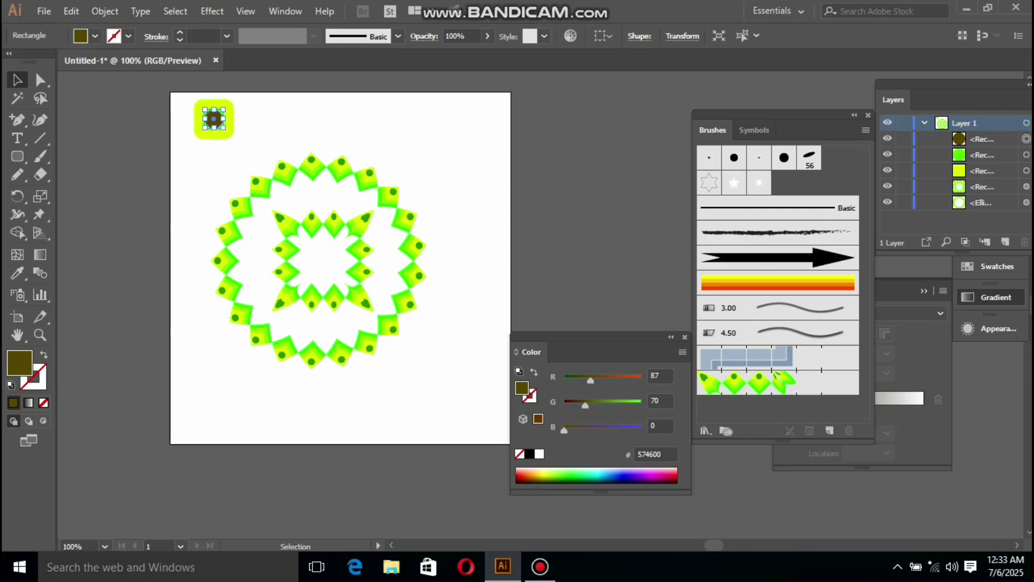
key(ctrl+shift+a)
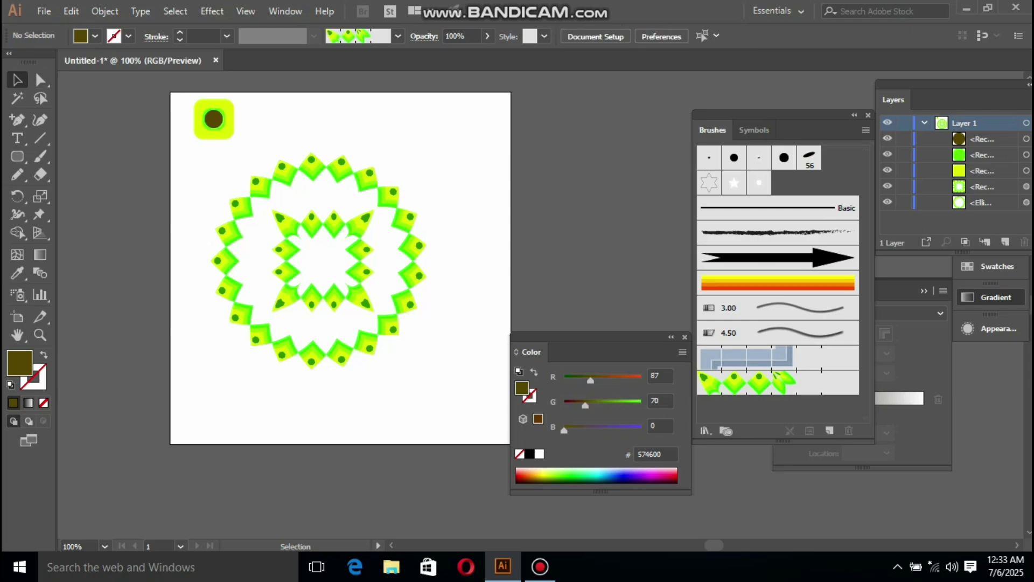
Step: Move the layered rounded-square artwork to the artboard's upper edge above the circle and add it to the swatches as a pattern
drag(186, 96, 241, 141)
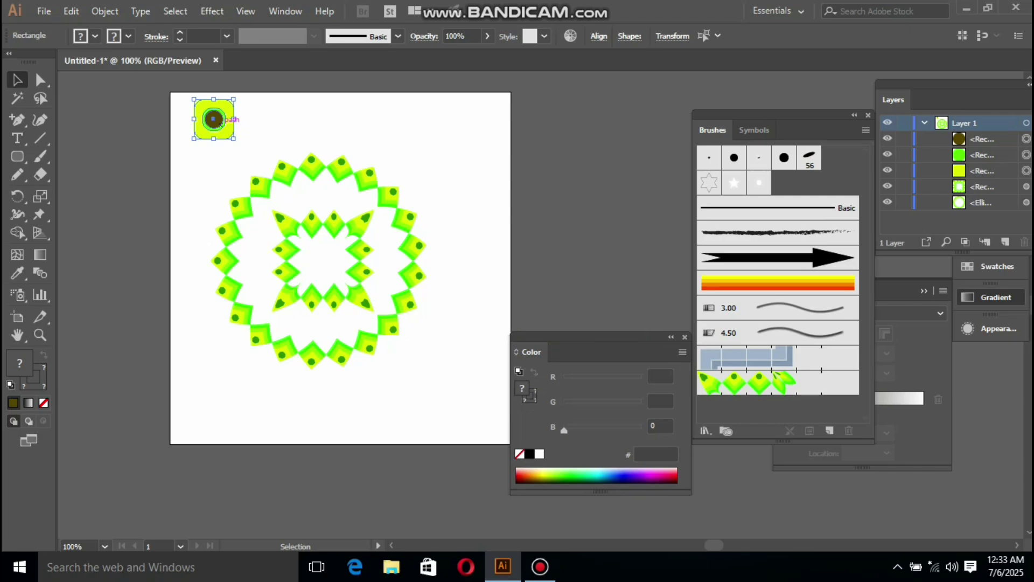
drag(220, 122, 292, 112)
drag(948, 85, 830, 64)
click(912, 63)
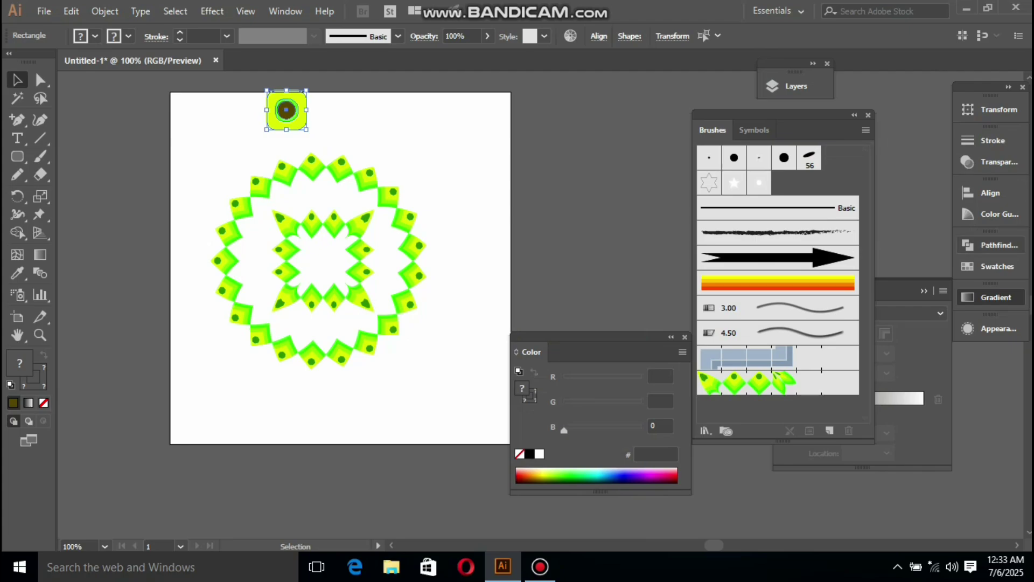
click(997, 266)
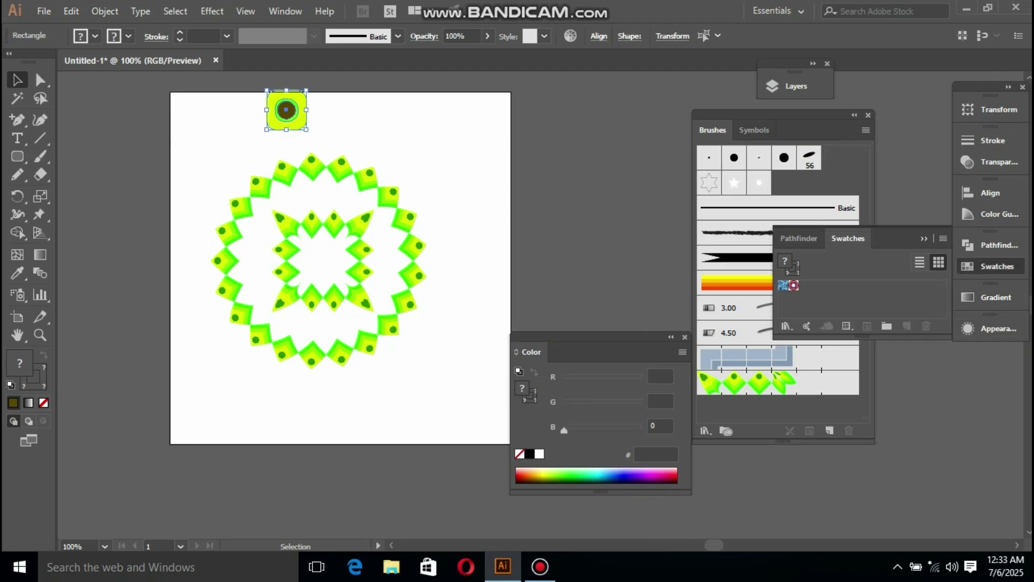
drag(896, 238, 819, 226)
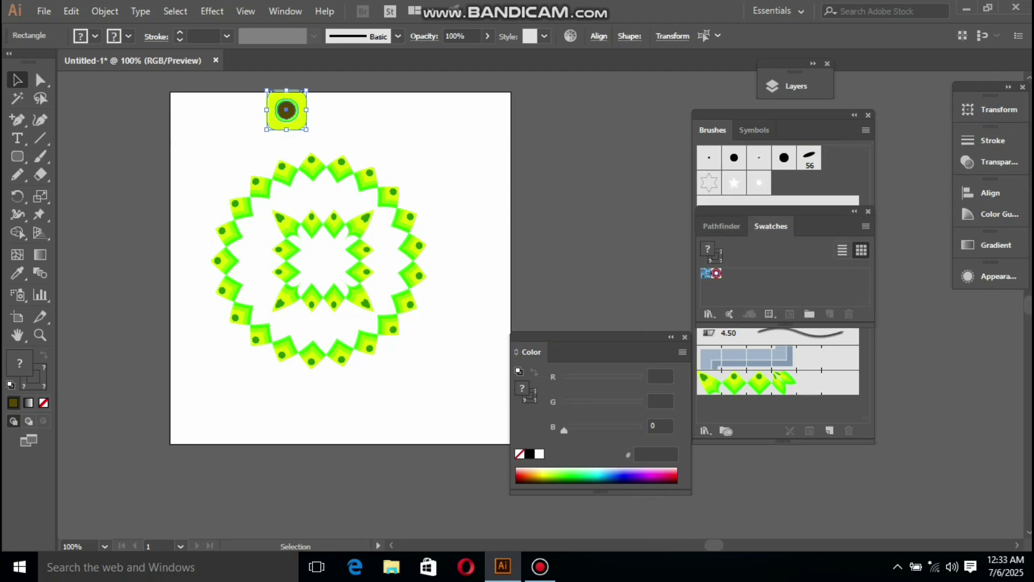
drag(294, 118, 768, 289)
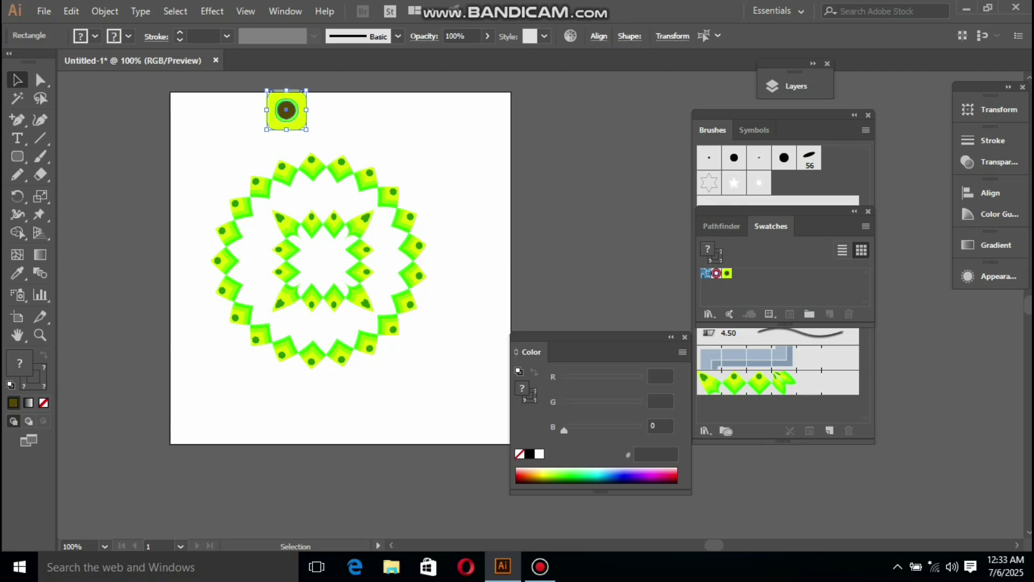
Step: Set the outer corner tile of the diamond pattern brush to New Pattern Swatch 2
click(713, 130)
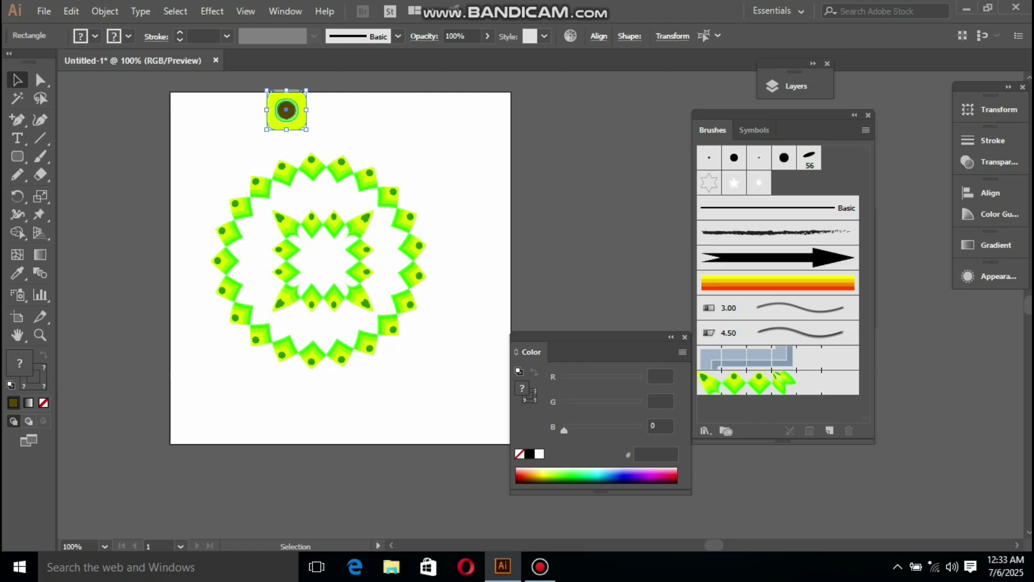
double_click(778, 382)
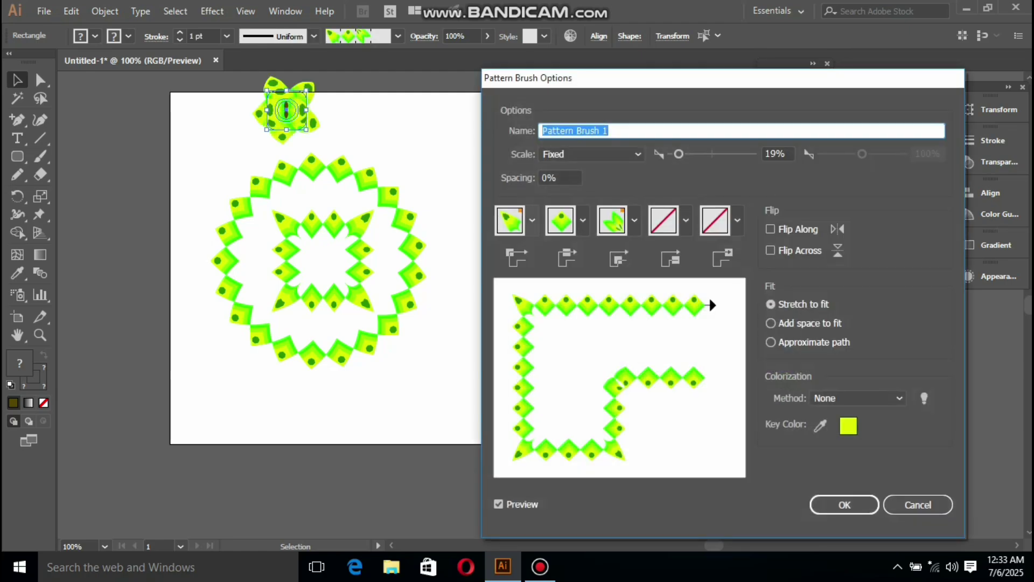
click(532, 220)
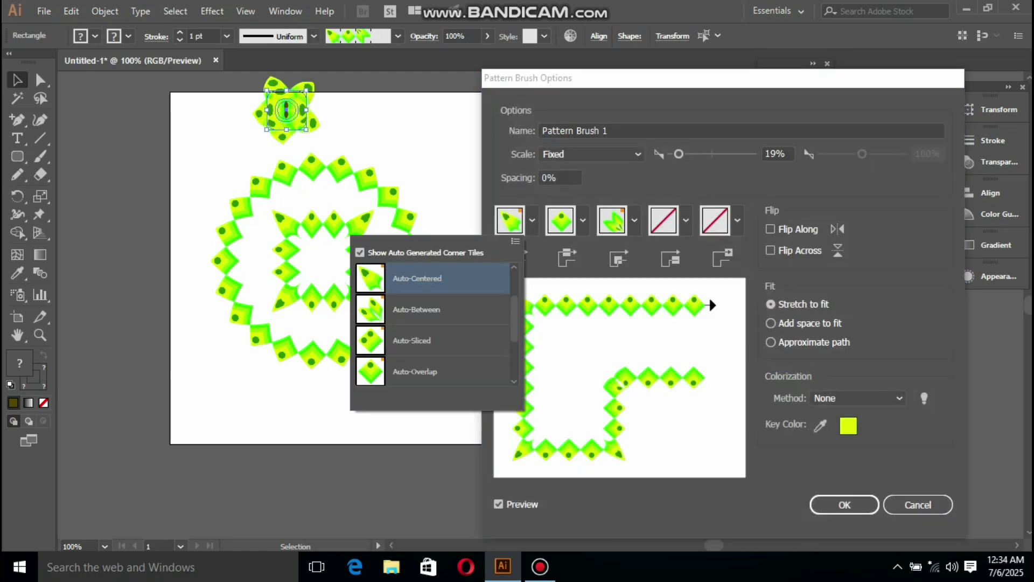
scroll(432, 323, down, 3)
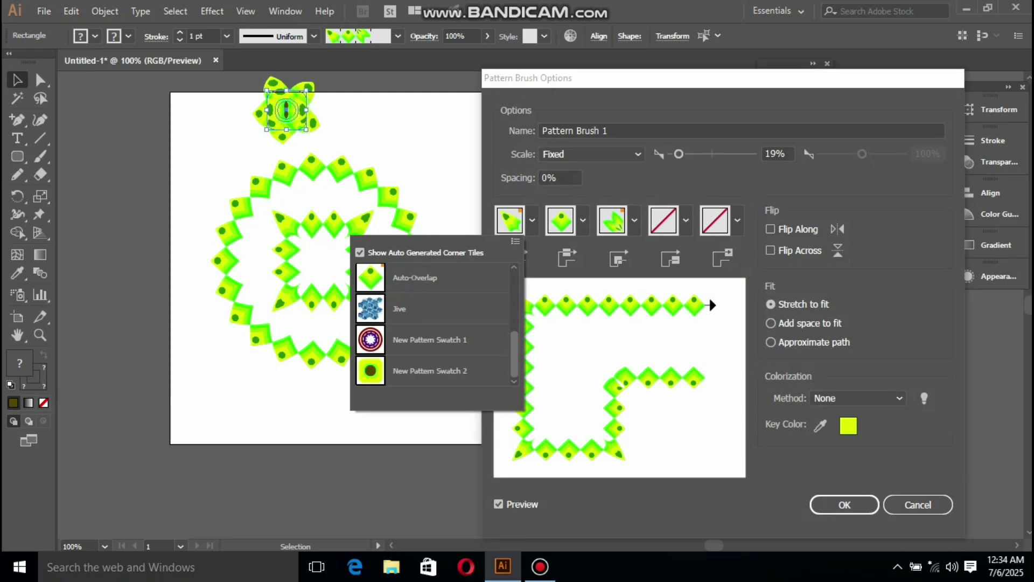
click(430, 370)
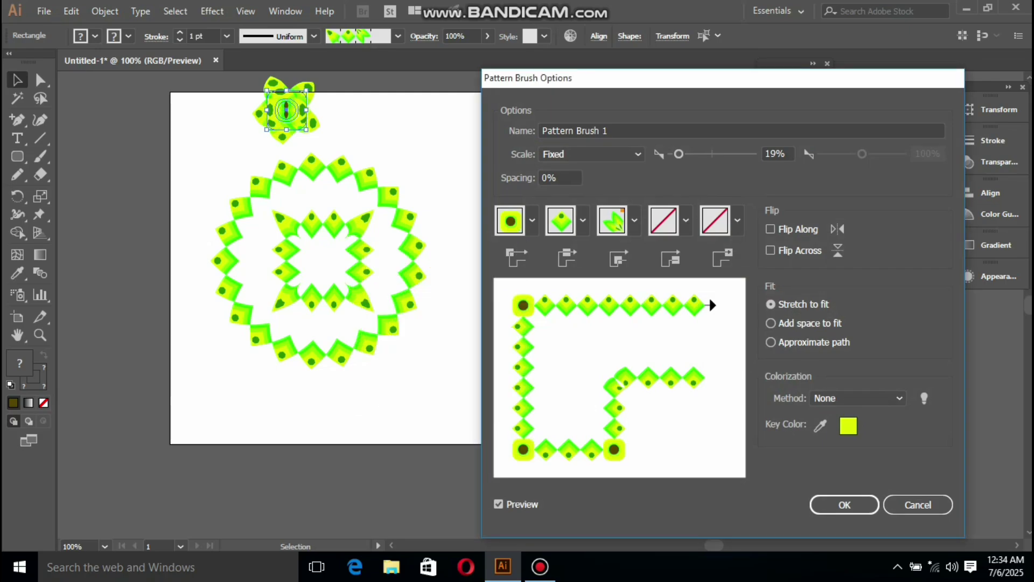
Step: Set the diamond brush's inner corner tile to New Pattern Swatch 1 and apply the brush changes
click(635, 220)
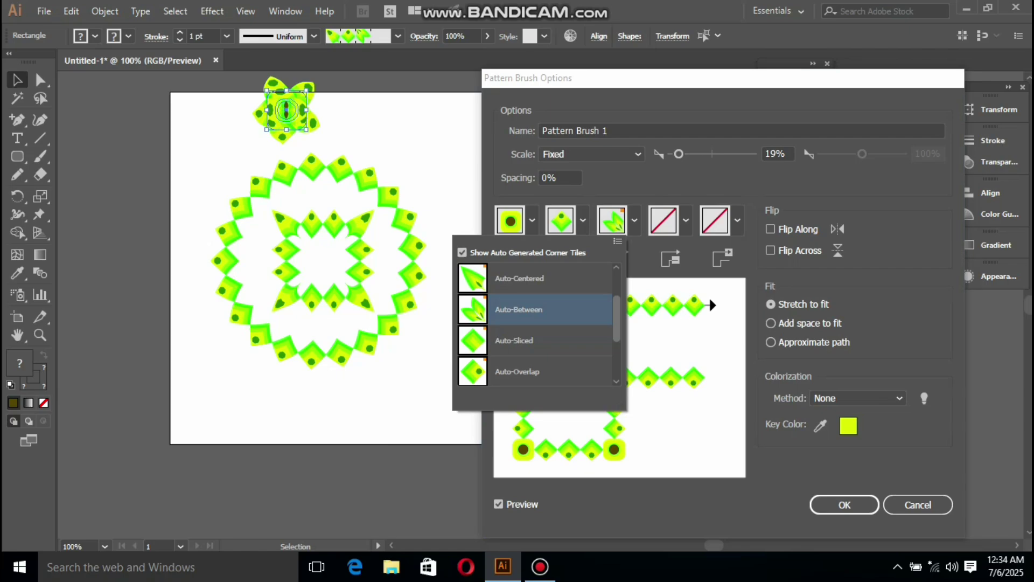
drag(617, 319, 617, 355)
click(532, 371)
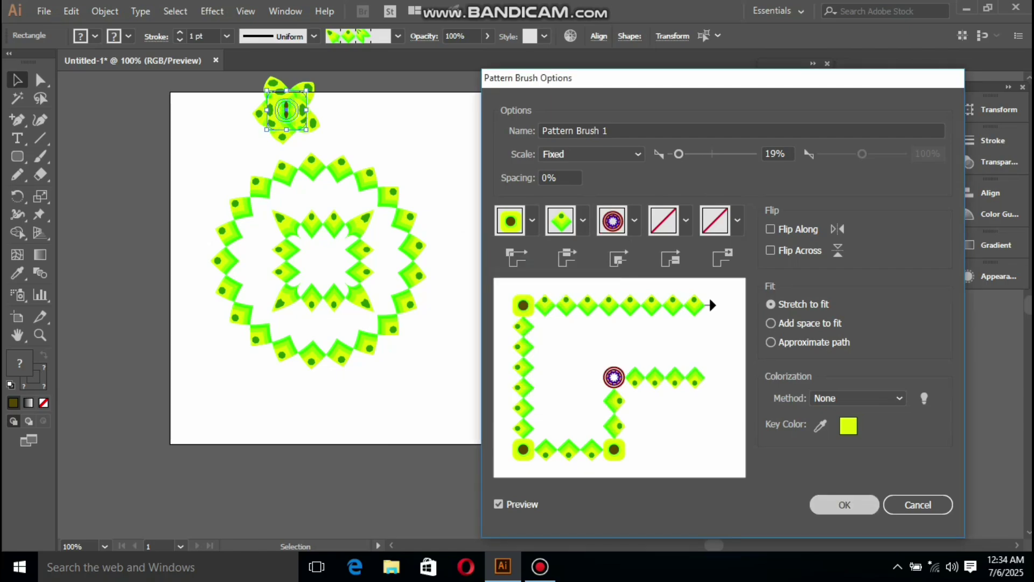
click(844, 504)
key(Return)
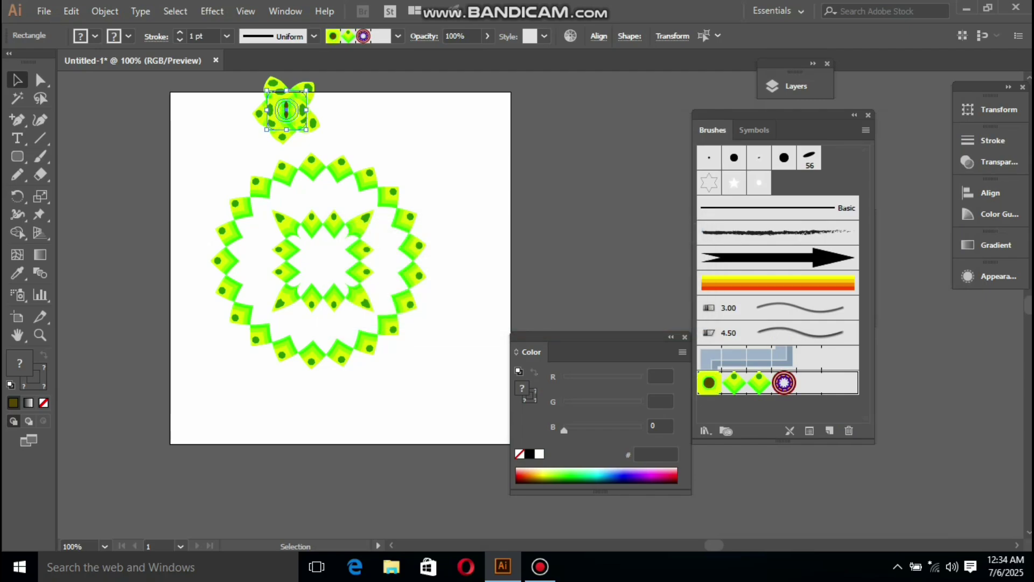
Step: Enlarge the brushed square about its centre until it surrounds the circle
key(ctrl+shift+a)
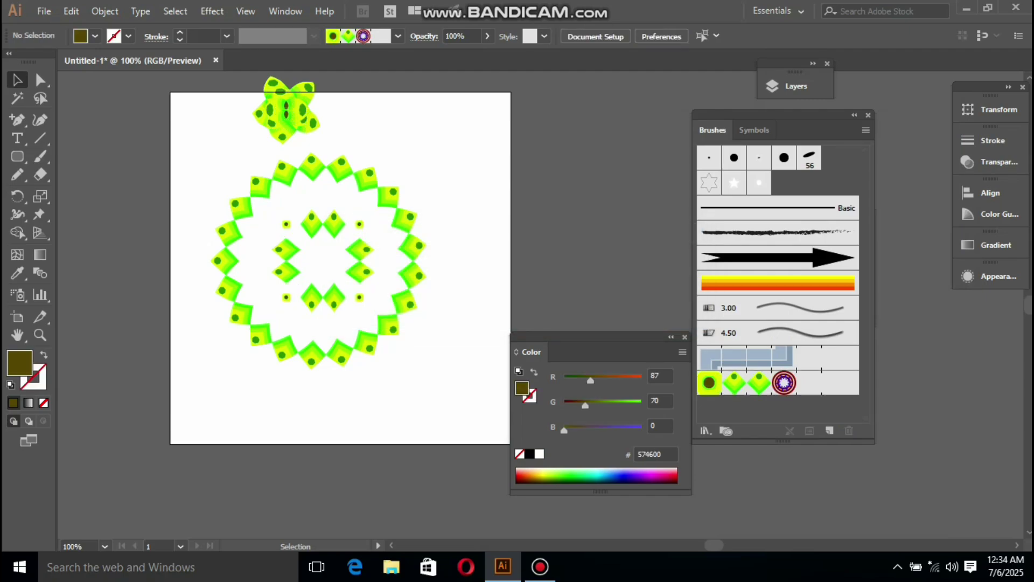
click(337, 296)
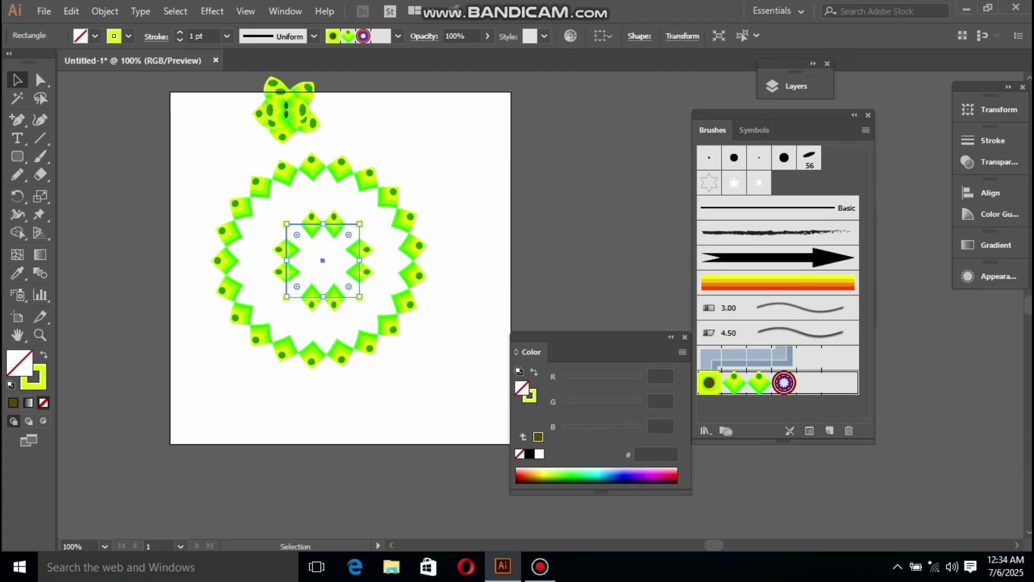
drag(359, 297, 459, 397)
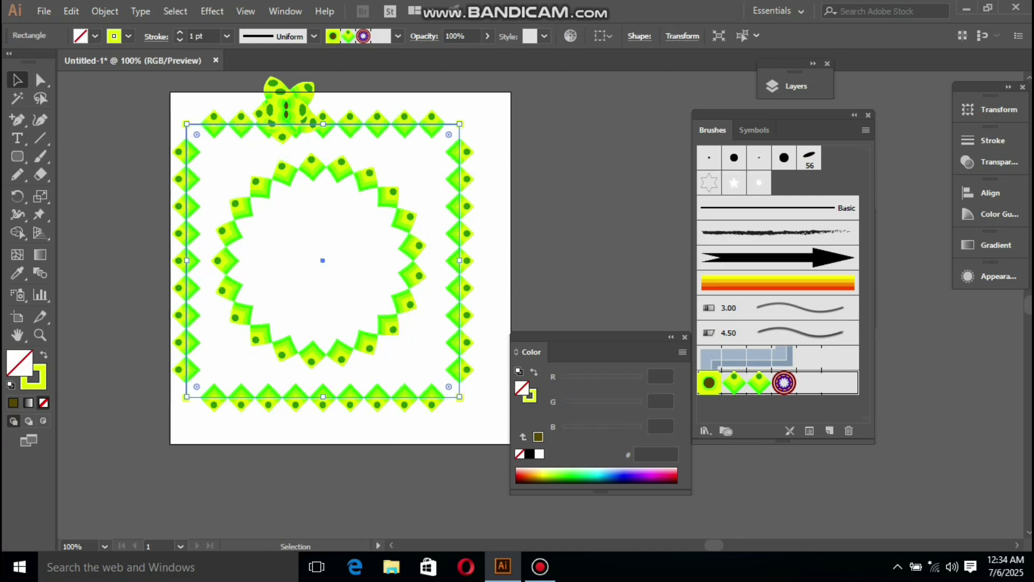
key(ctrl+shift+a)
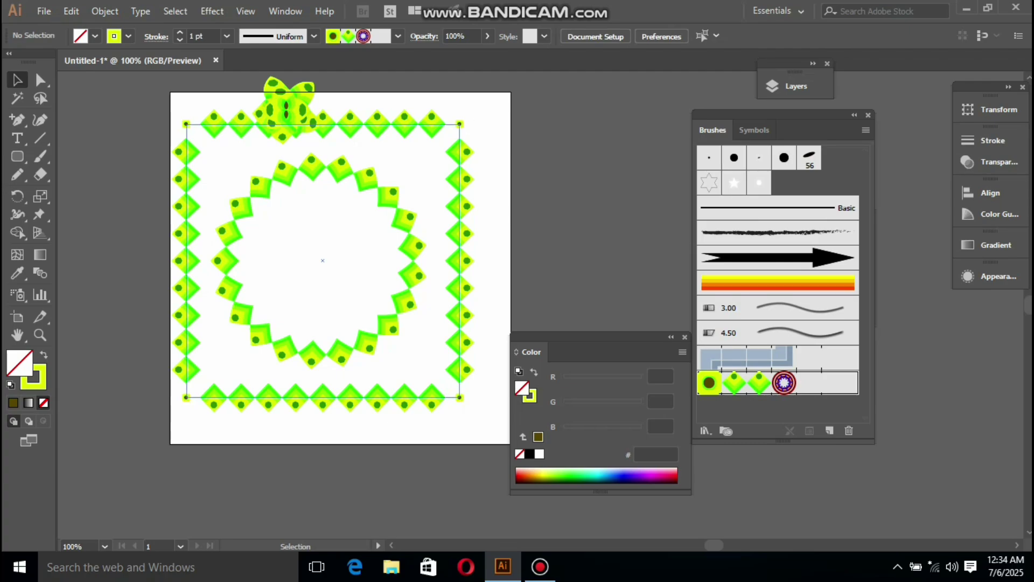
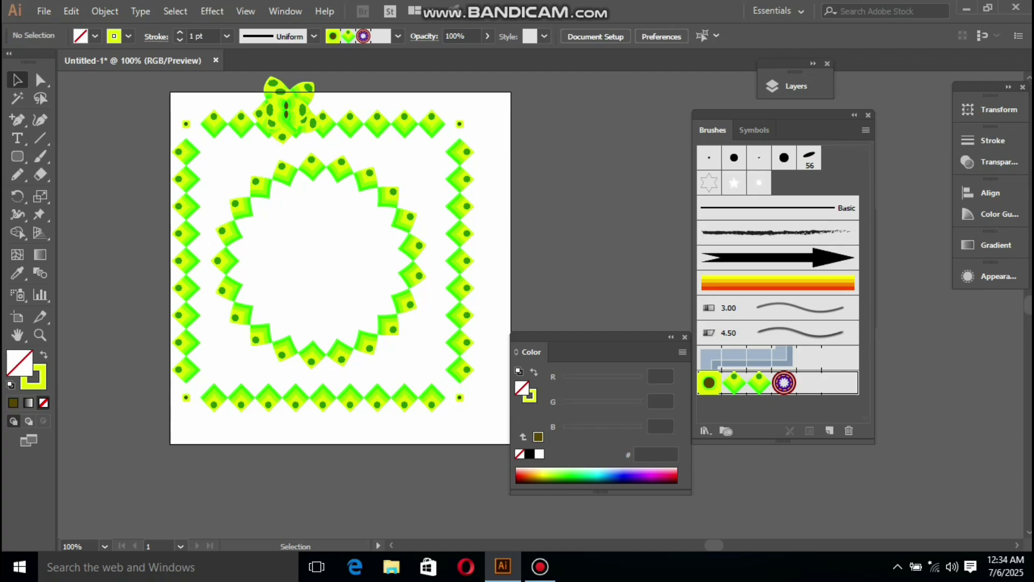
Step: Undo the square's enlargement, the brush tile changes, the rounded-square artwork and the circle and square until the artboard is empty
click(460, 124)
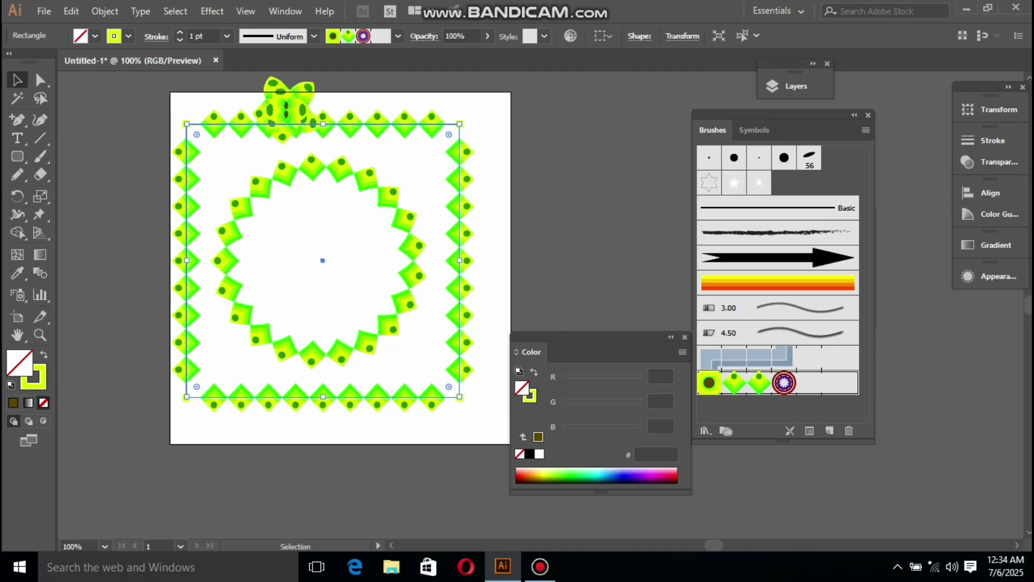
drag(202, 99, 459, 364)
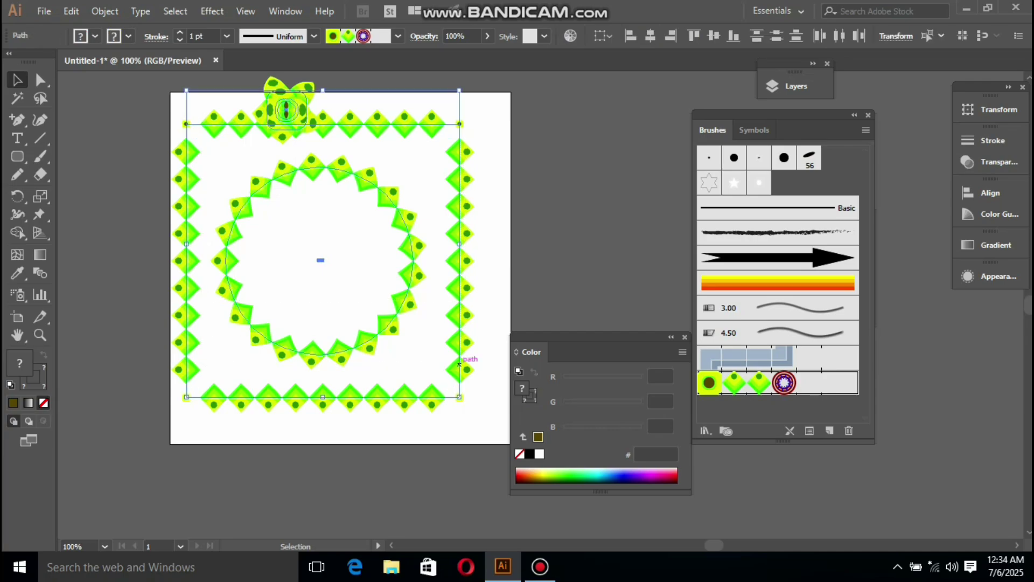
key(ctrl+z)
key(ctrl+z)
key(ctrl+z)
key(ctrl+z)
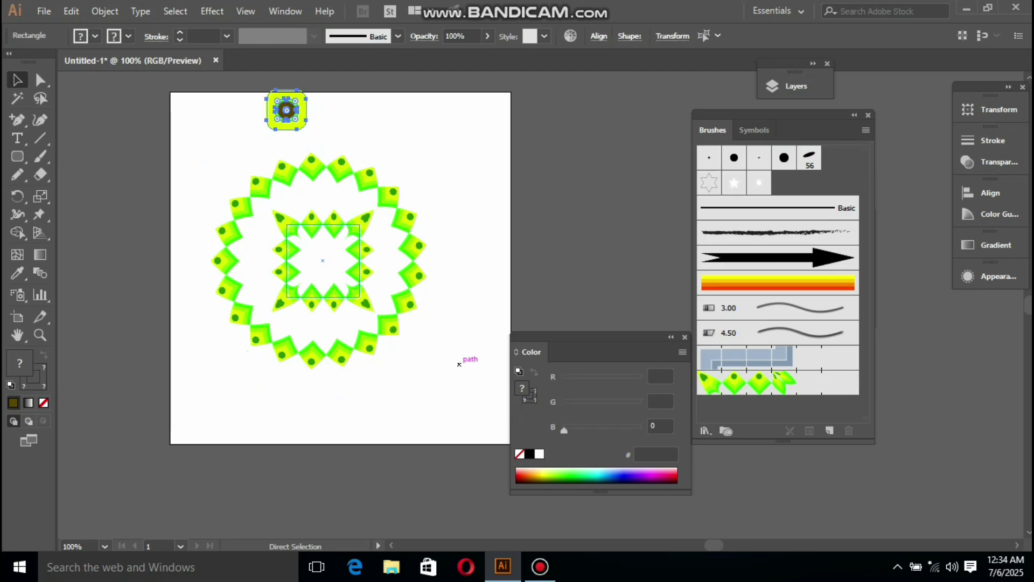
key(ctrl+z)
key(ctrl+z)
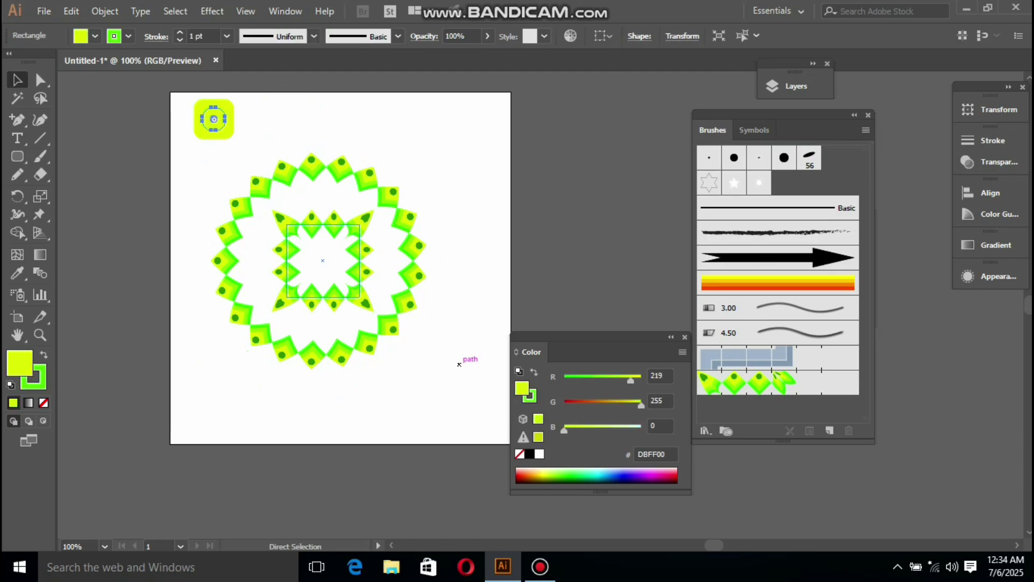
key(ctrl+z)
key(ctrl+z)
key(ctrl+z)
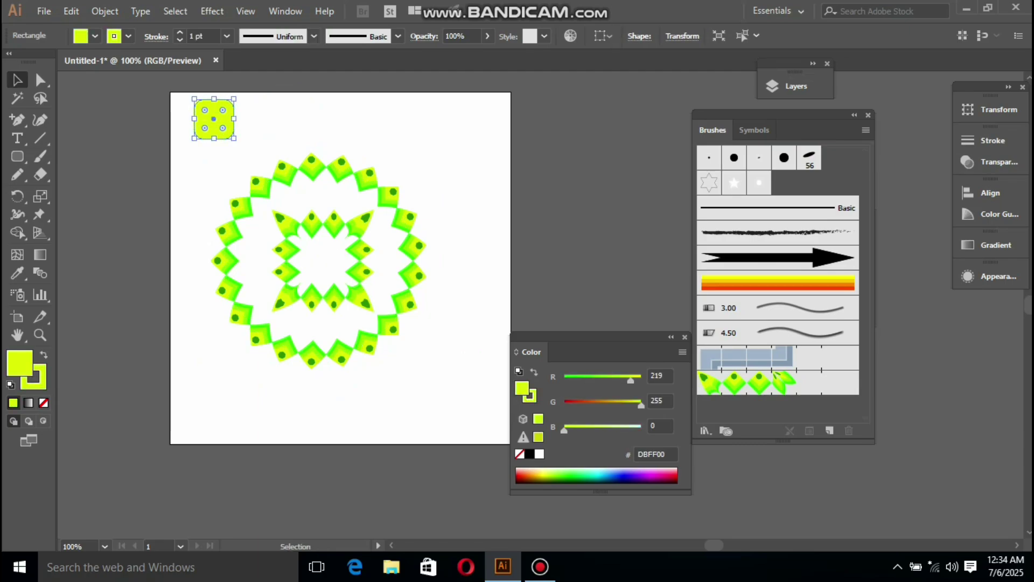
key(ctrl+z)
key(ctrl+z)
key(ctrl+z)
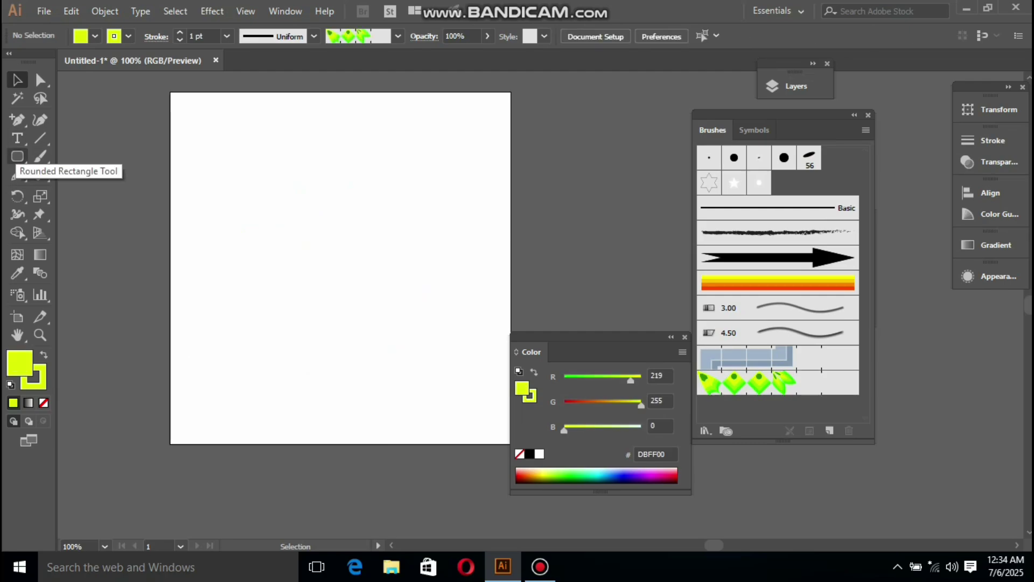
Step: Draw a tall ellipse in the artboard's upper middle and delete its bottom anchor point to leave an arch
drag(17, 157, 59, 192)
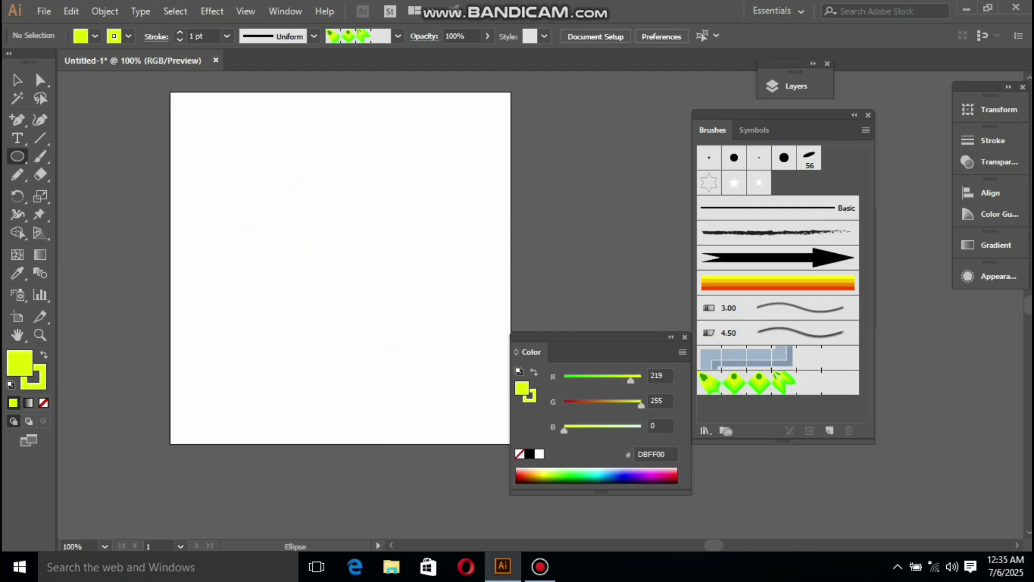
drag(346, 222, 389, 289)
key(a)
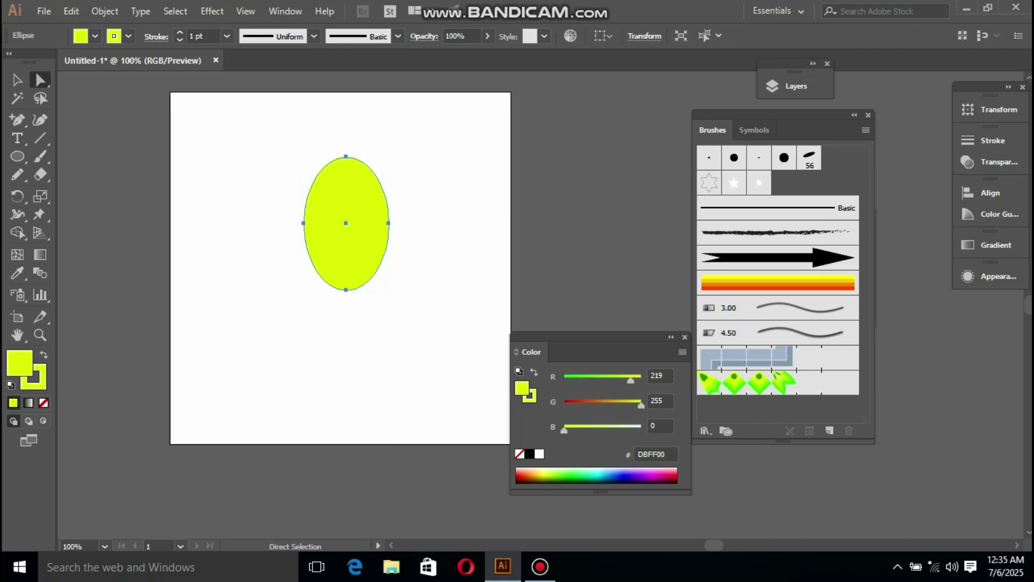
click(347, 290)
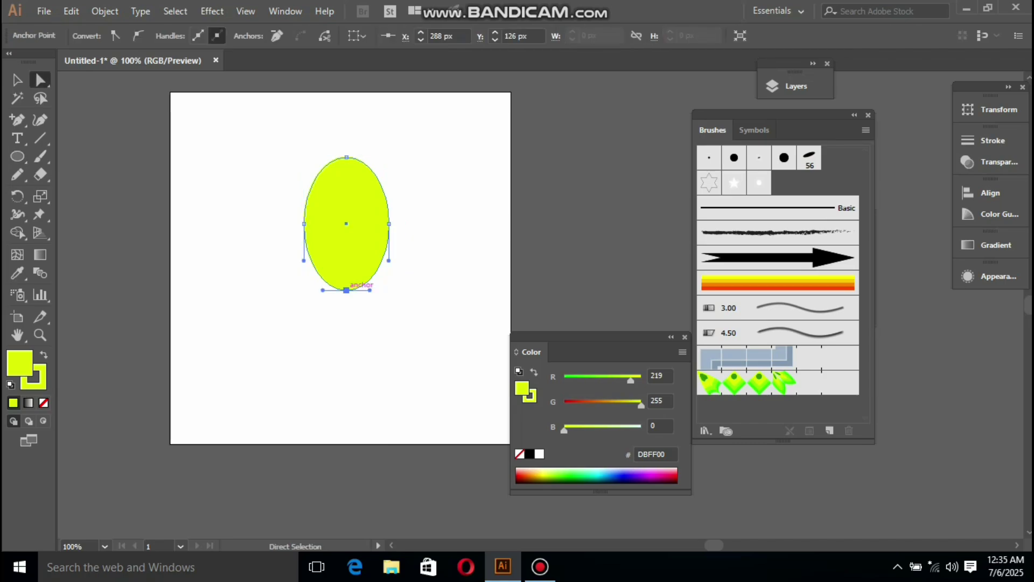
key(Delete)
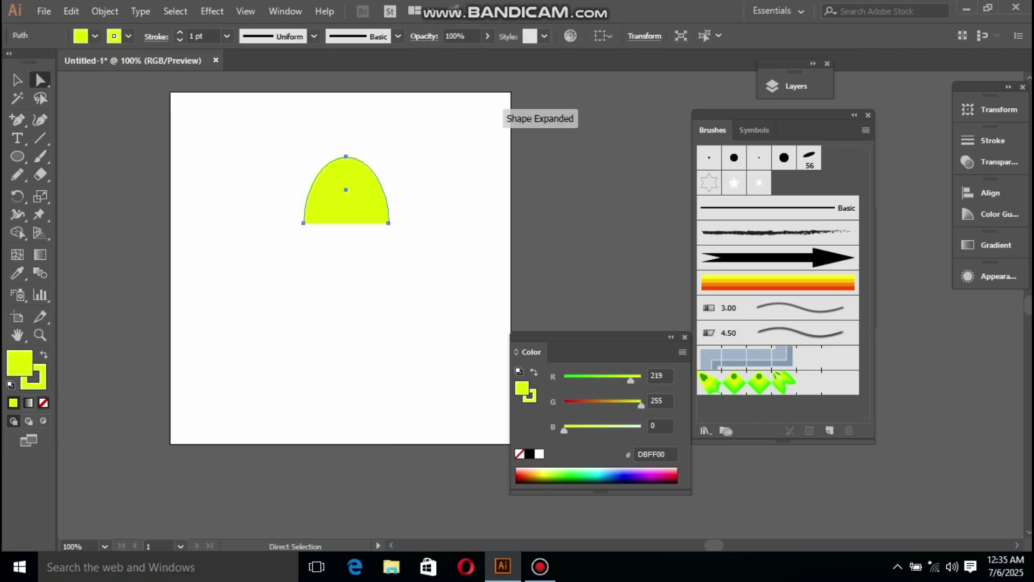
Step: Remove the arch's fill and set its stroke to black
click(44, 403)
click(38, 384)
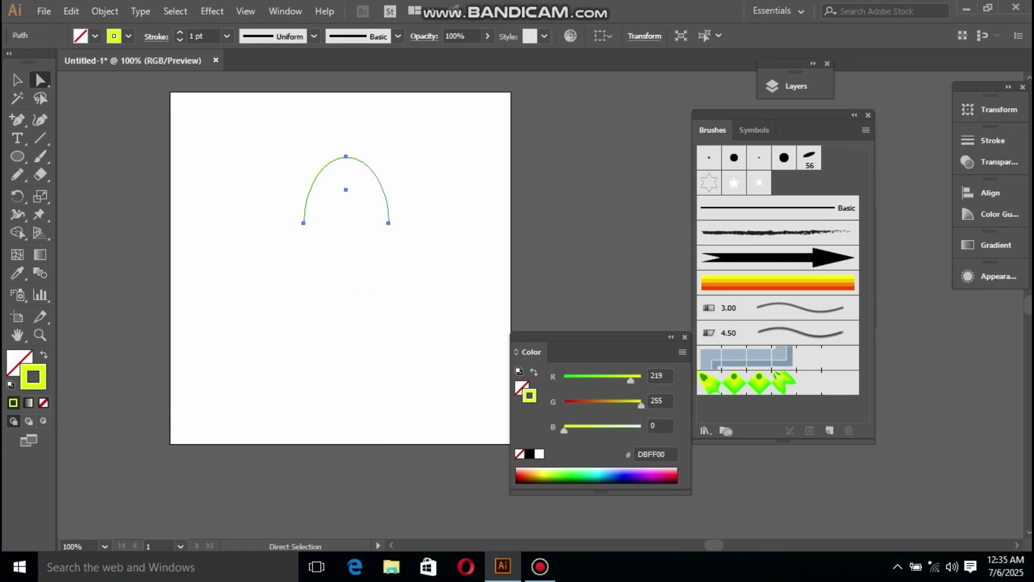
click(529, 454)
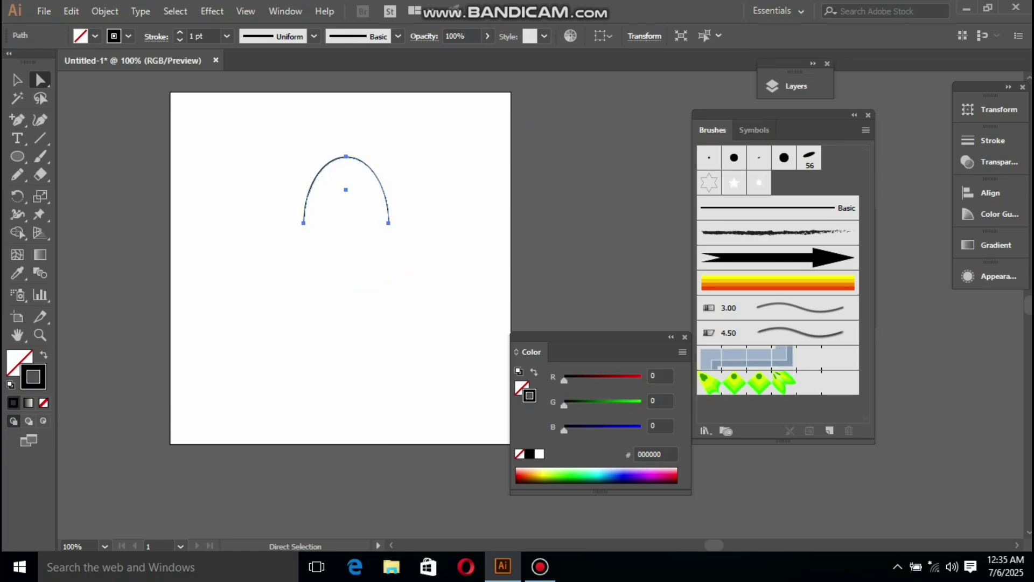
Step: Duplicate the arch slightly downward and shrink the copy proportionally about its centre
drag(346, 188, 346, 215)
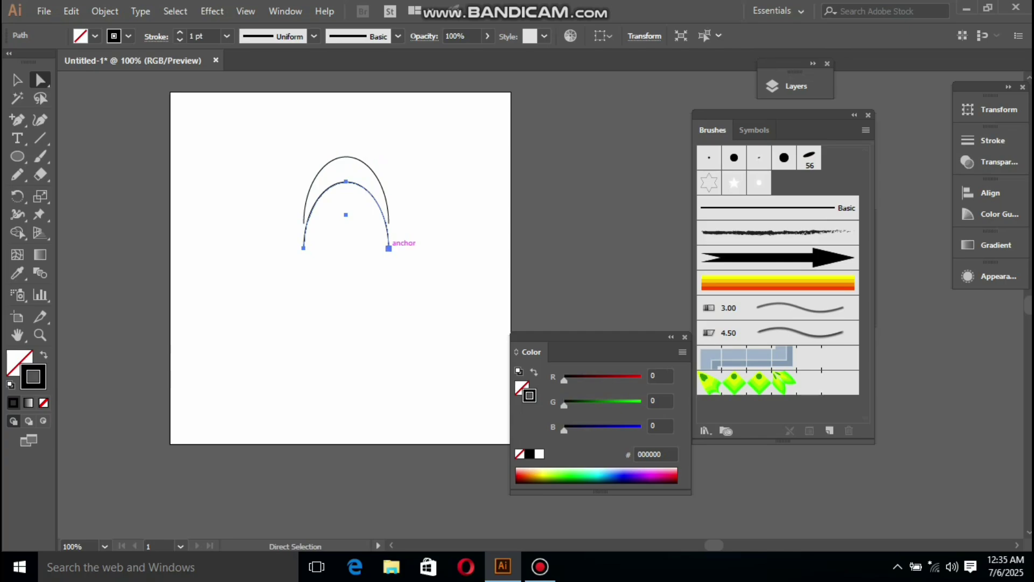
key(v)
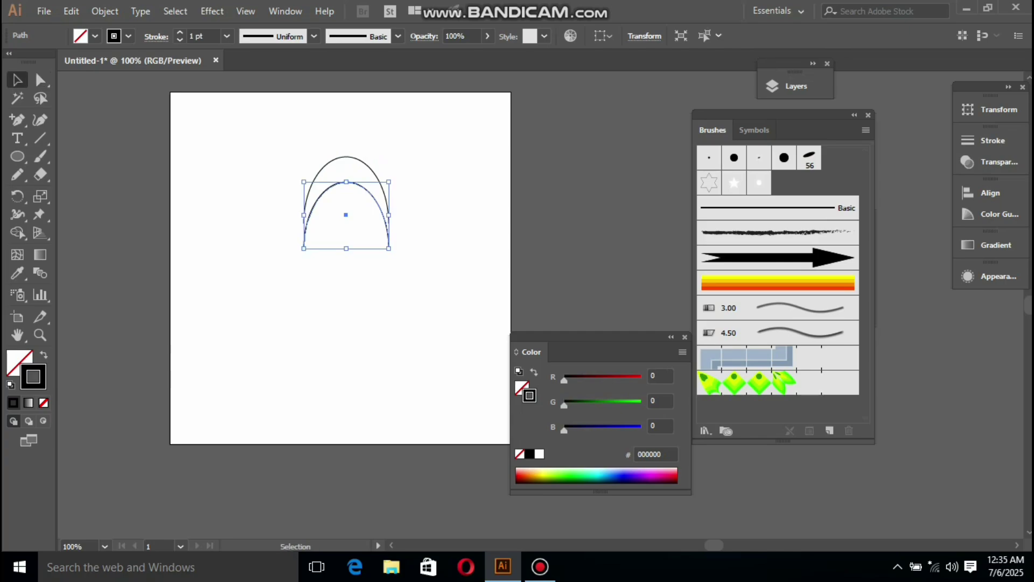
drag(389, 214, 384, 215)
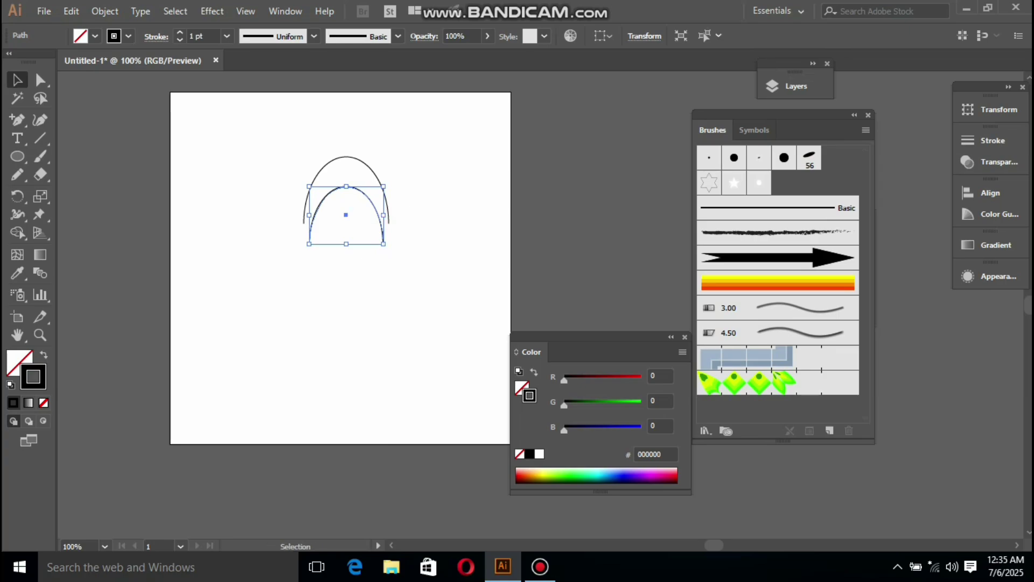
Step: Align the bottom edges of the two arches
key(ctrl+a)
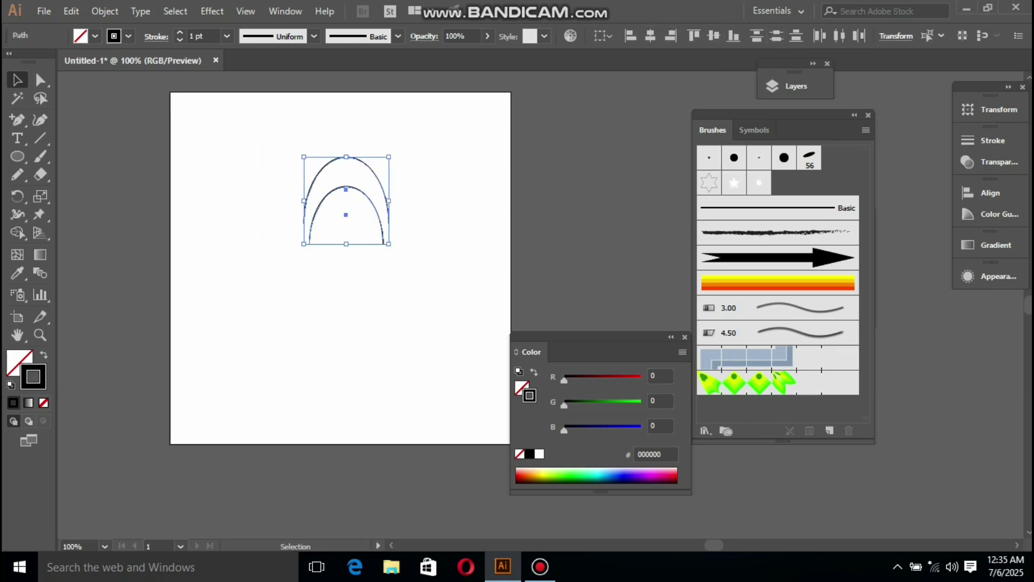
click(733, 37)
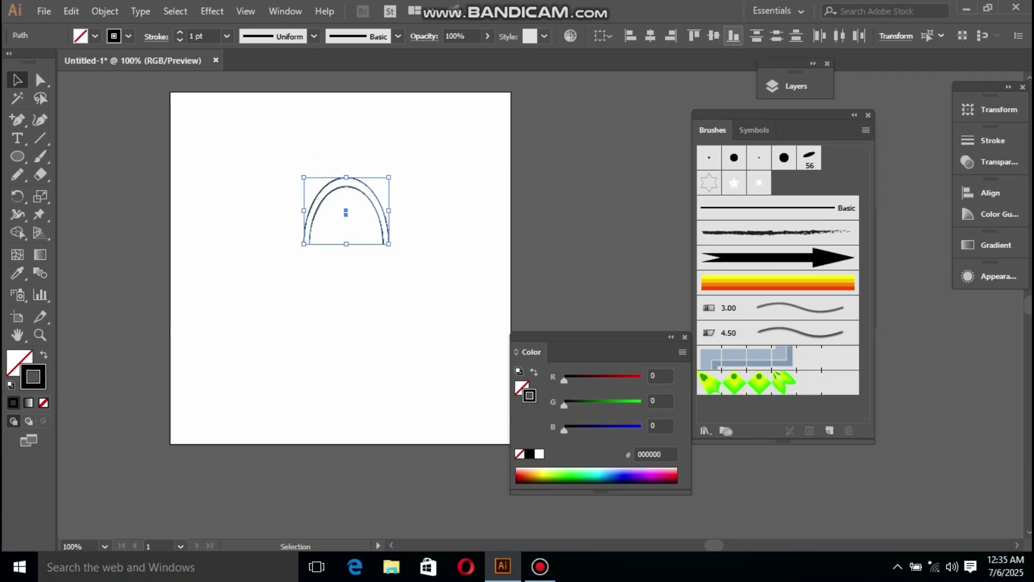
key(ctrl+shift+a)
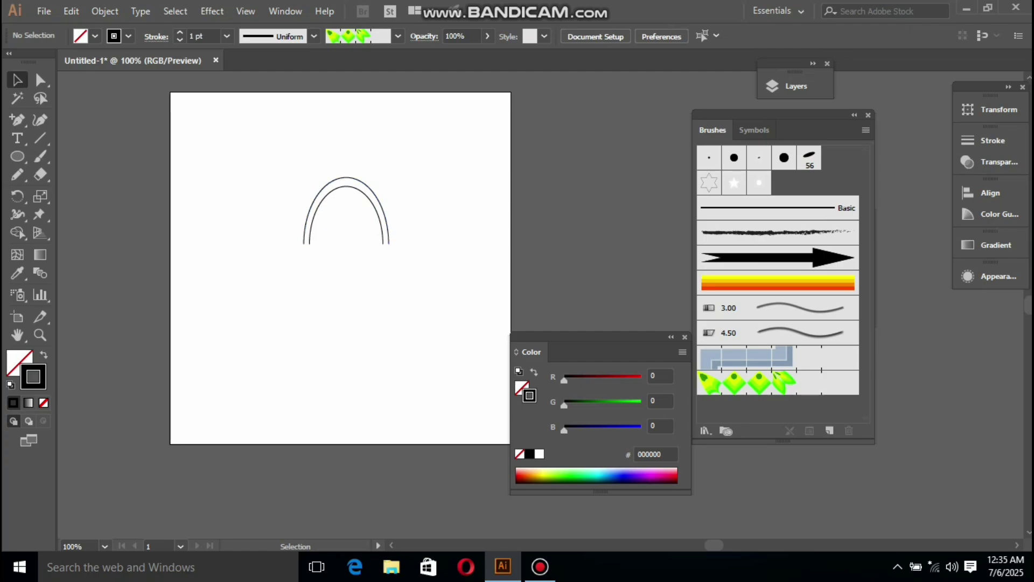
Step: Shrink the inner arch further about its centre and align both arches along their bottom edges again
drag(270, 149, 347, 195)
click(343, 186)
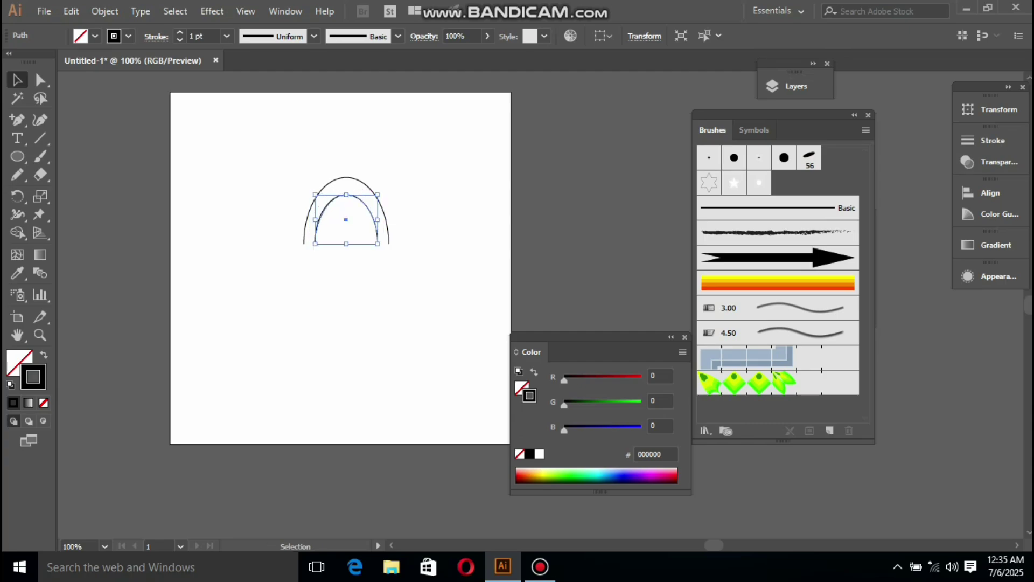
drag(257, 165, 510, 368)
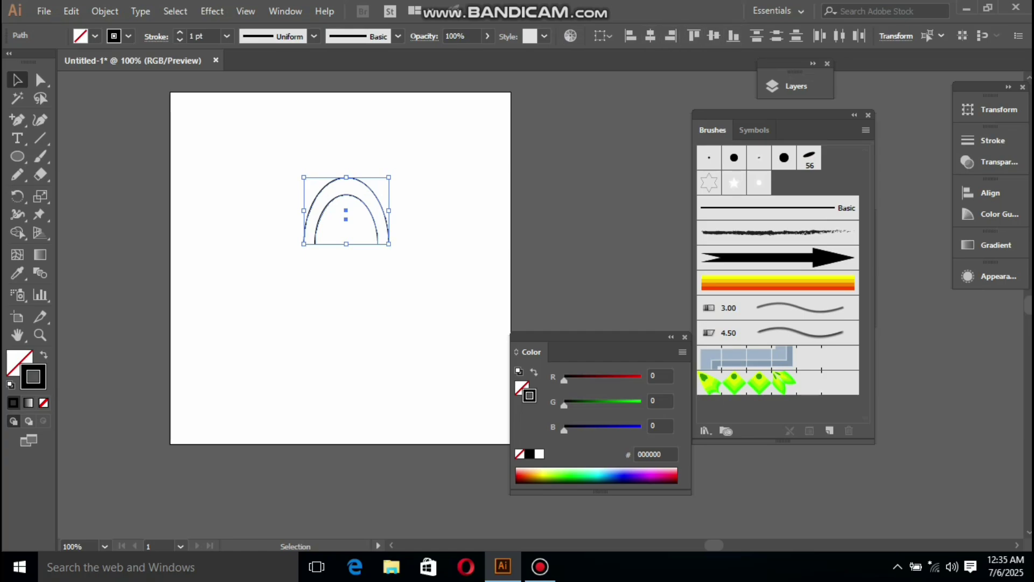
Step: Group the two nested arches
key(ctrl+shift+a)
drag(289, 150, 416, 272)
right_click(359, 208)
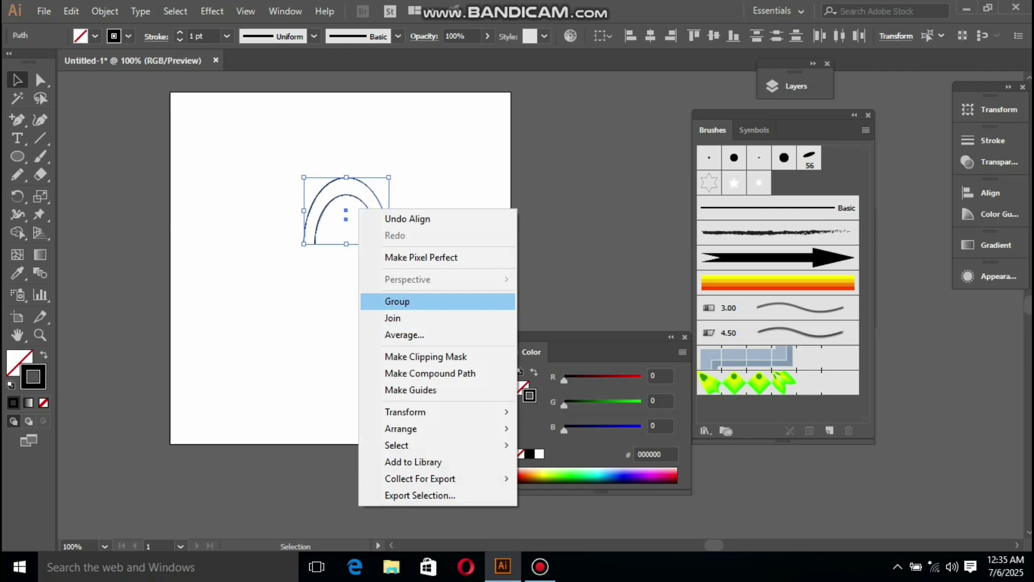
click(398, 301)
right_click(374, 222)
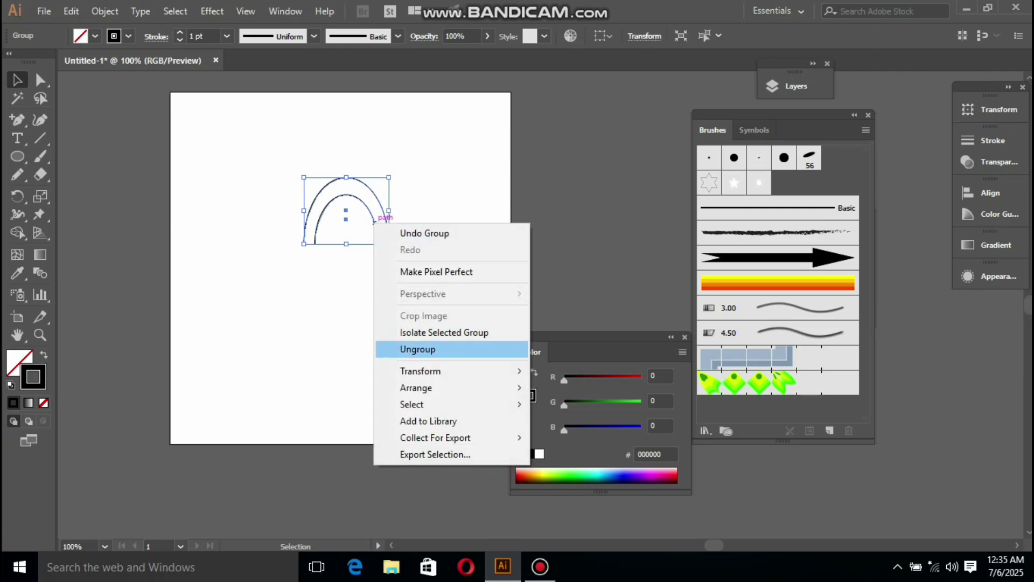
mouse_move(421, 371)
key(Down)
key(Right)
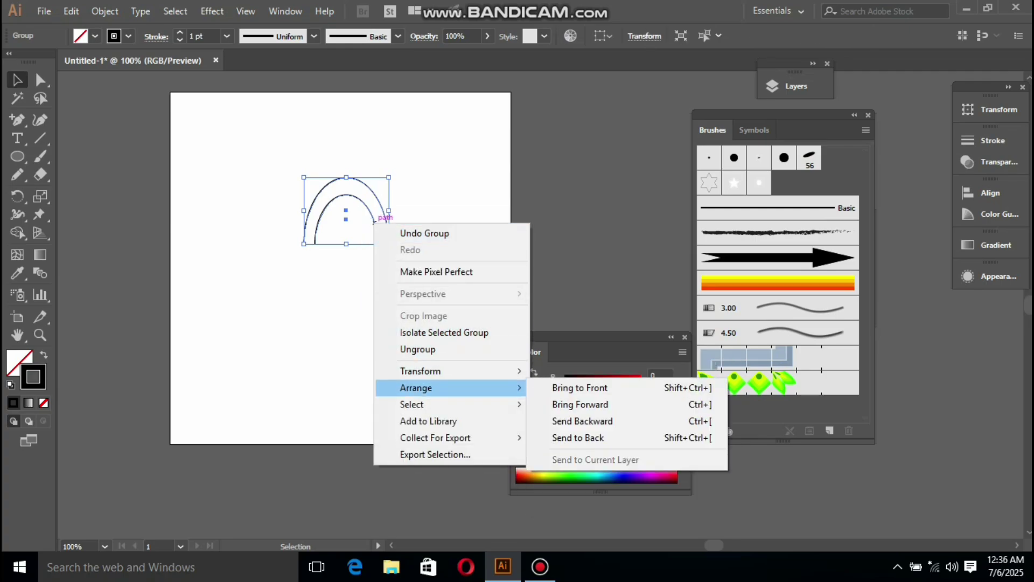
key(Down)
key(Down)
key(Up)
key(Left)
key(Up)
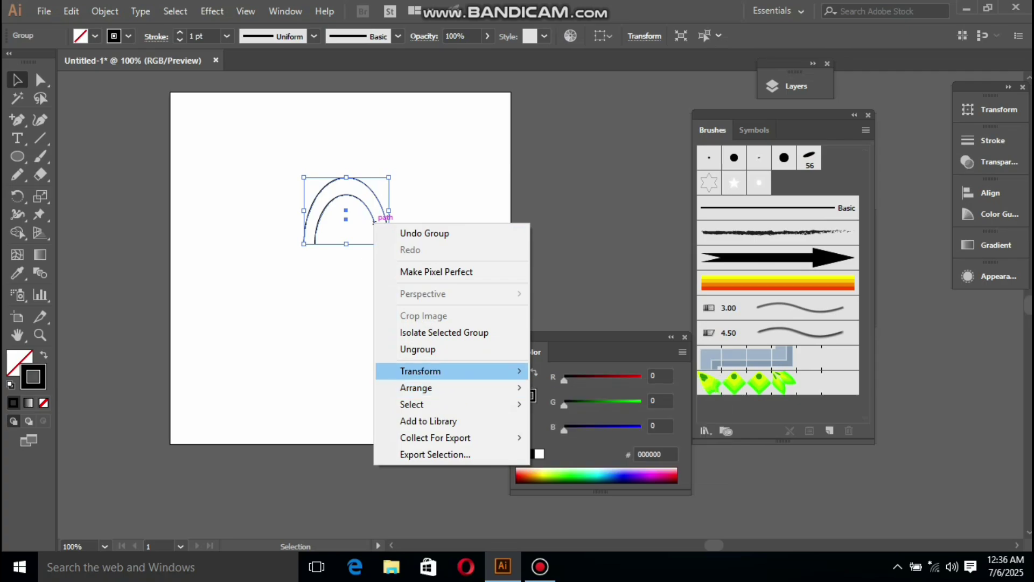
key(Right)
key(Down)
key(Down)
key(Down)
key(Return)
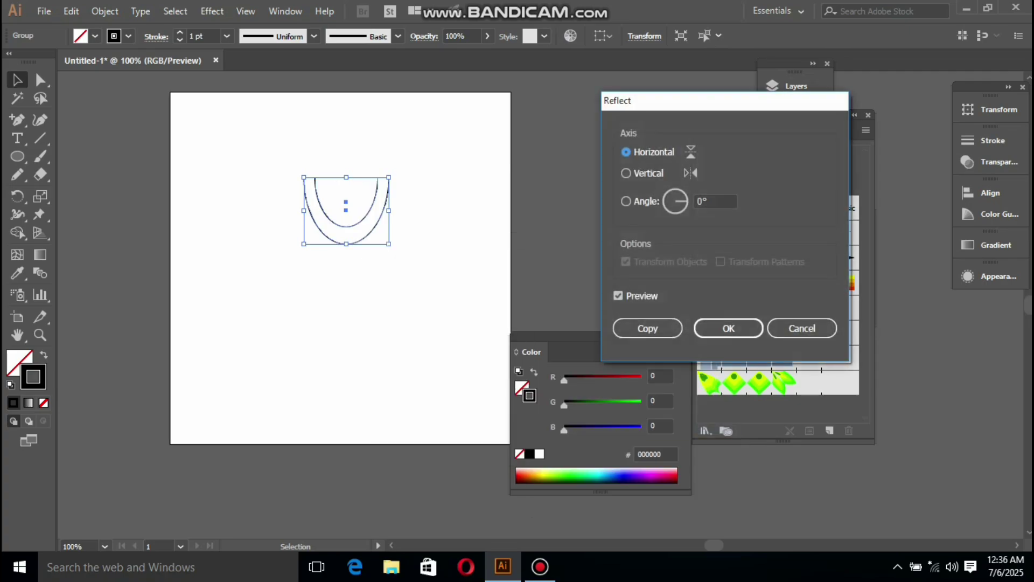
key(Tab)
key(Return)
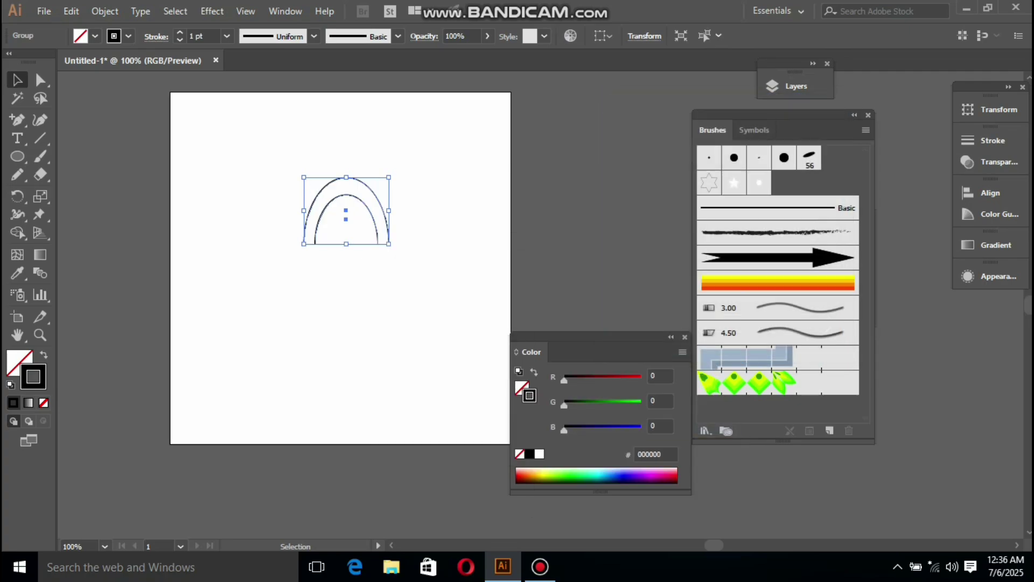
Step: Enlarge the arch group, turn it sideways and overlap it with a mirrored copy so the curves cross at matching heights
drag(239, 174, 476, 346)
drag(392, 174, 466, 281)
drag(265, 121, 440, 335)
drag(380, 253, 437, 326)
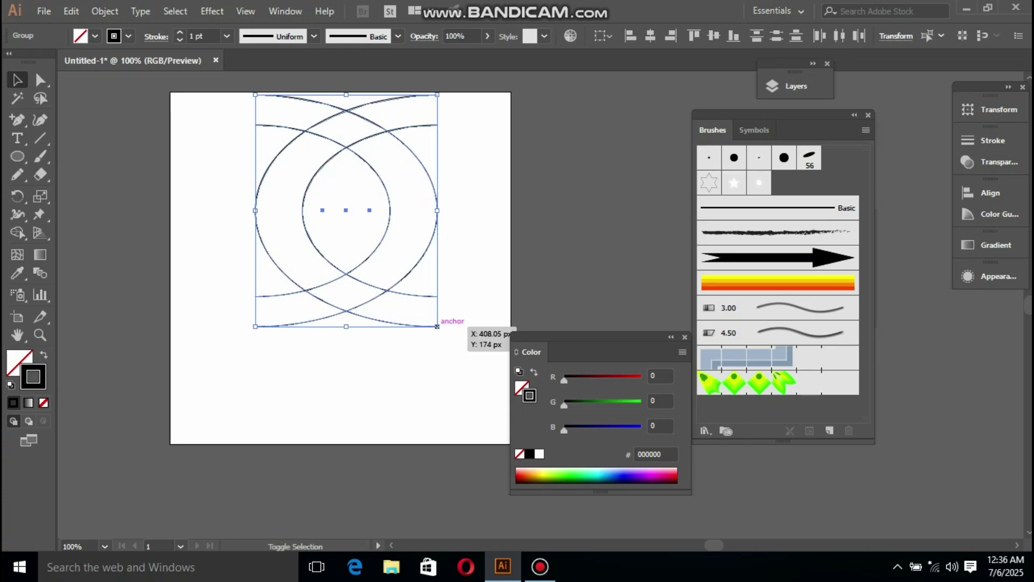
drag(375, 246, 376, 277)
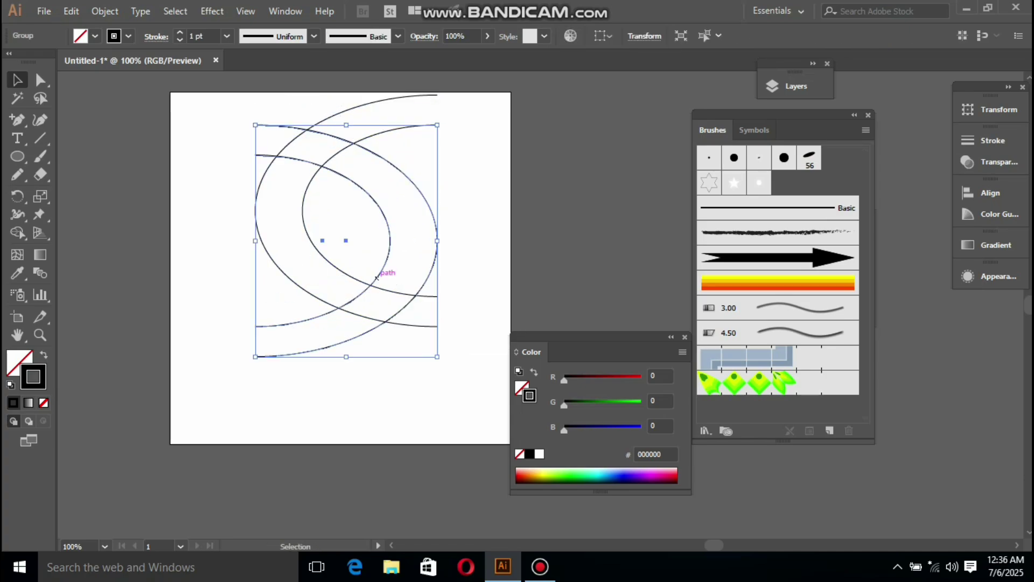
key(ctrl+z)
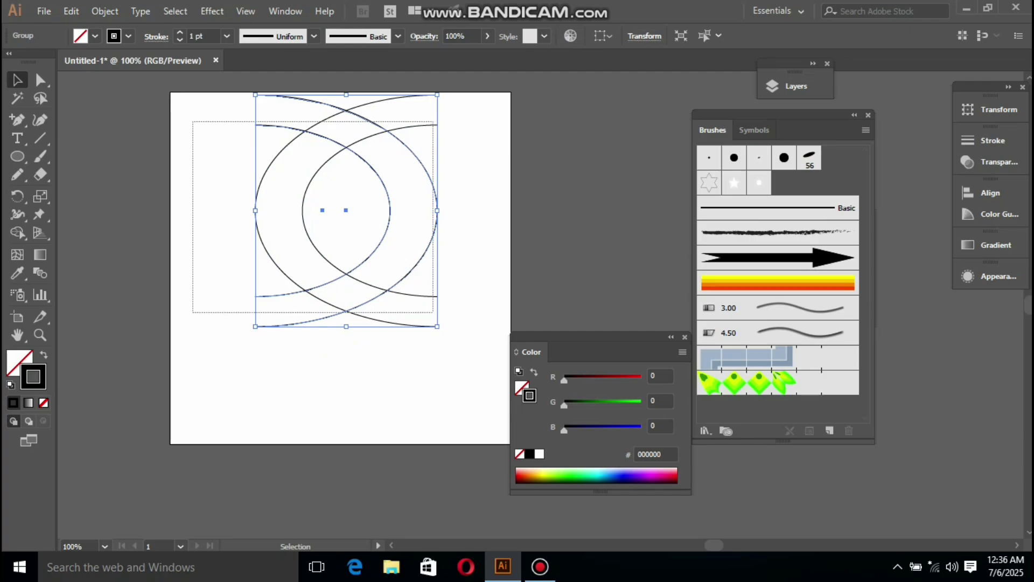
Step: Group the two overlapping arch sets and move the new group down toward the middle of the artboard
right_click(364, 174)
click(401, 267)
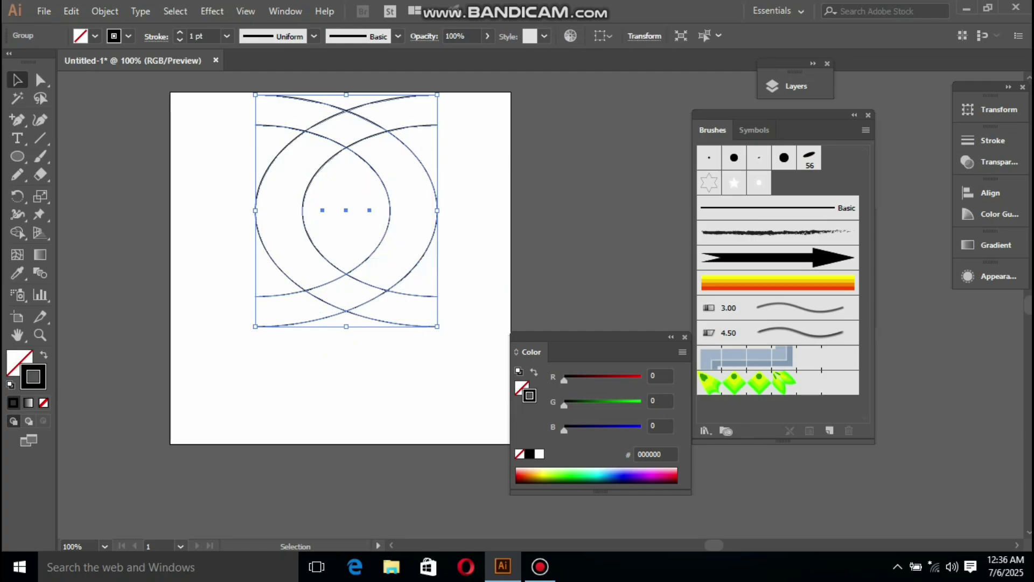
click(474, 280)
drag(381, 165, 367, 236)
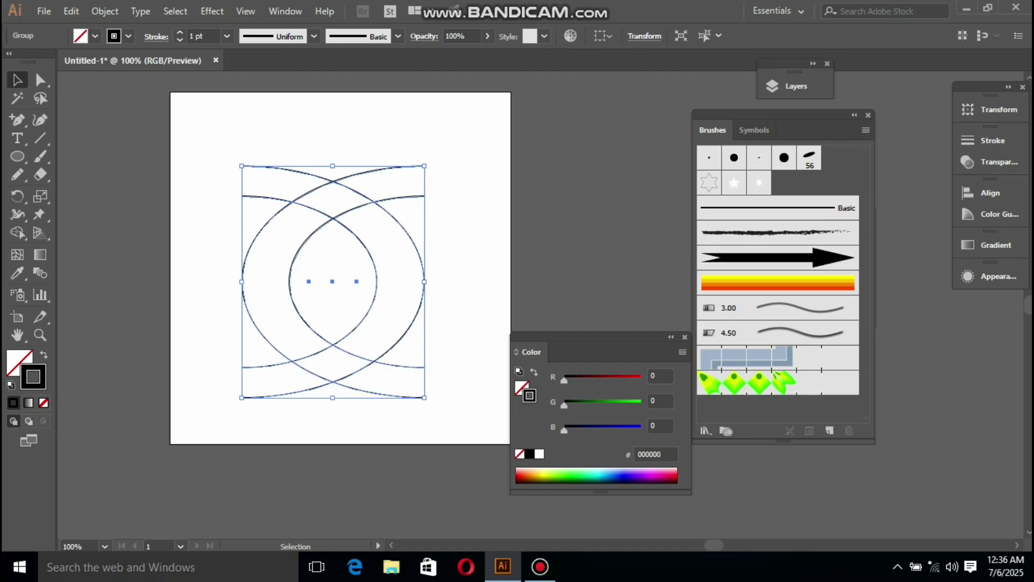
Step: Remove the hidden line segments at the upper and lower crossings with Shape Builder so the two bands weave over and under each other
key(shift+m)
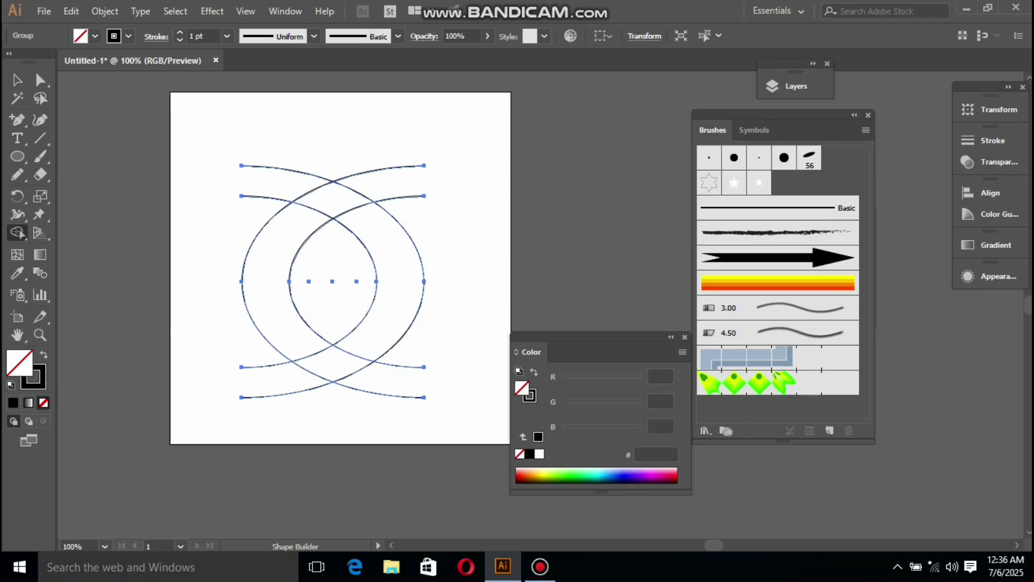
alt+click(313, 190)
alt+click(353, 210)
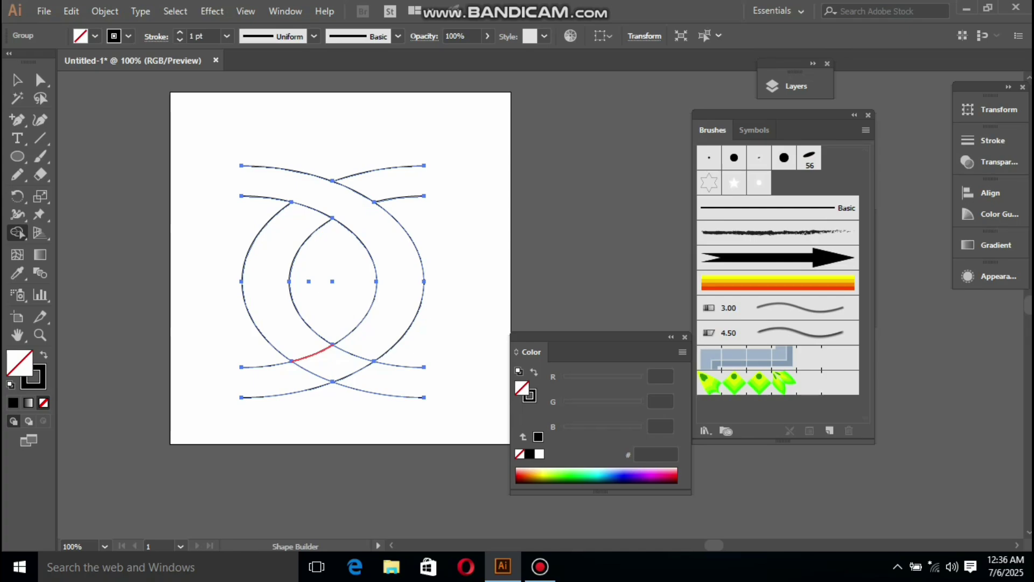
alt+click(313, 354)
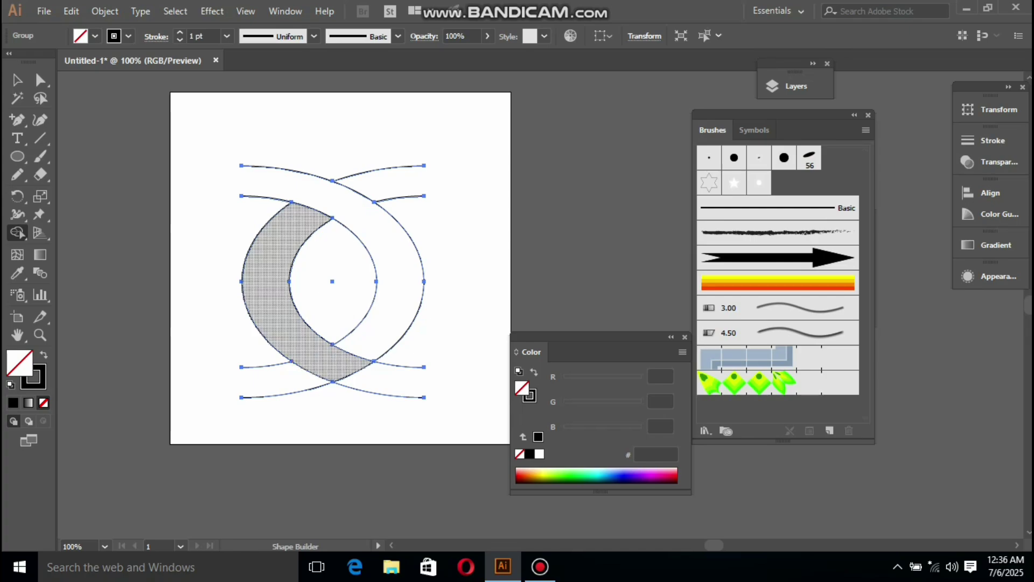
alt+click(354, 371)
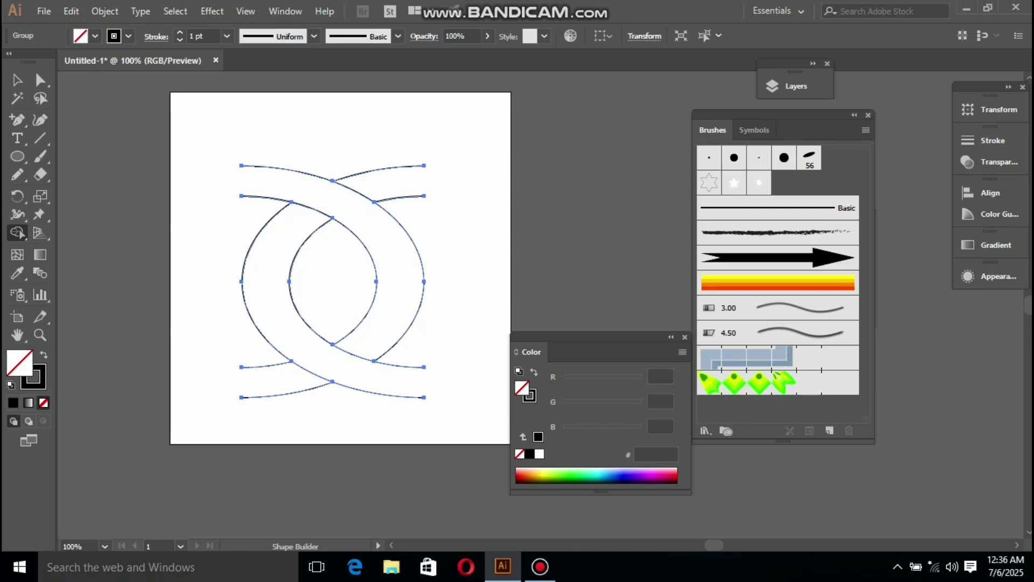
key(v)
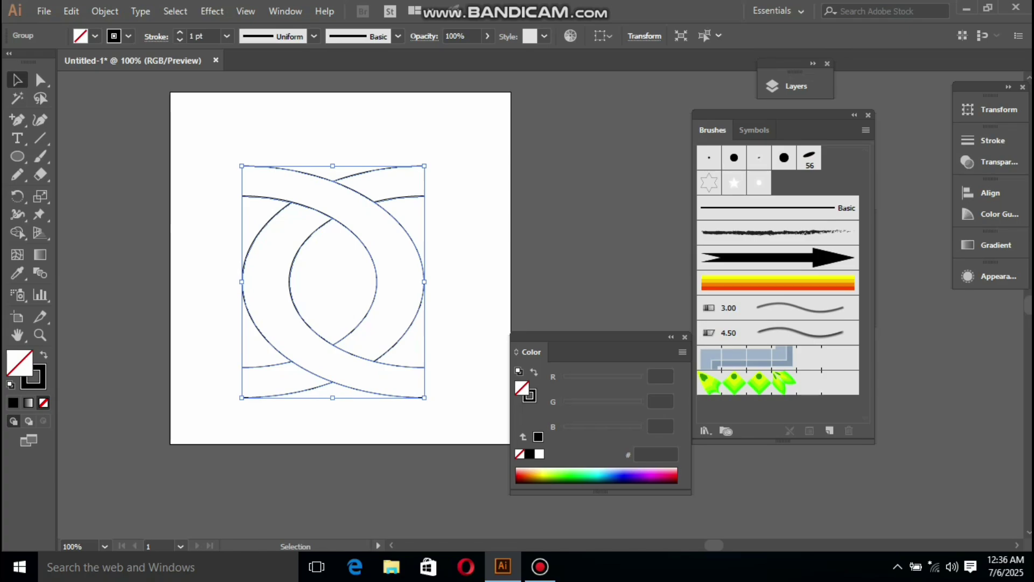
key(ctrl+shift+a)
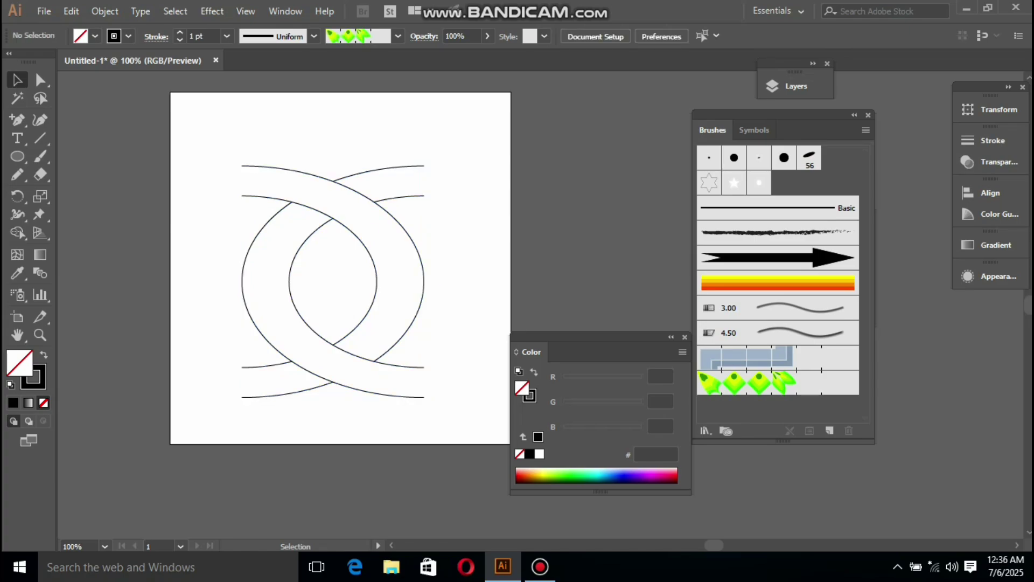
Step: Give the interlaced bands a dashed stroke with 12, 2, 14, 2, 16 and 2 pt dashes and gaps, preserving exact lengths
drag(212, 132, 474, 413)
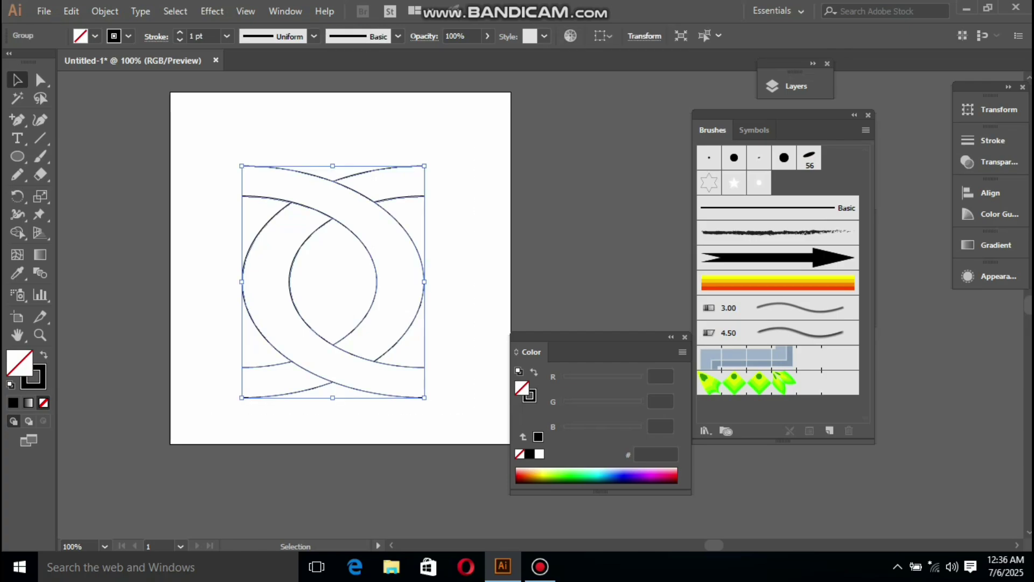
click(156, 37)
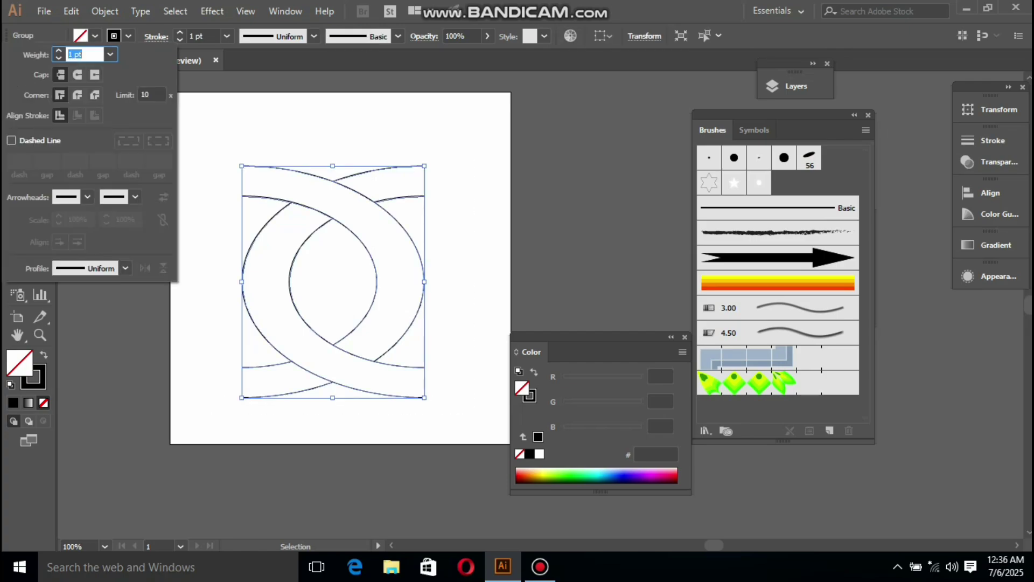
click(12, 141)
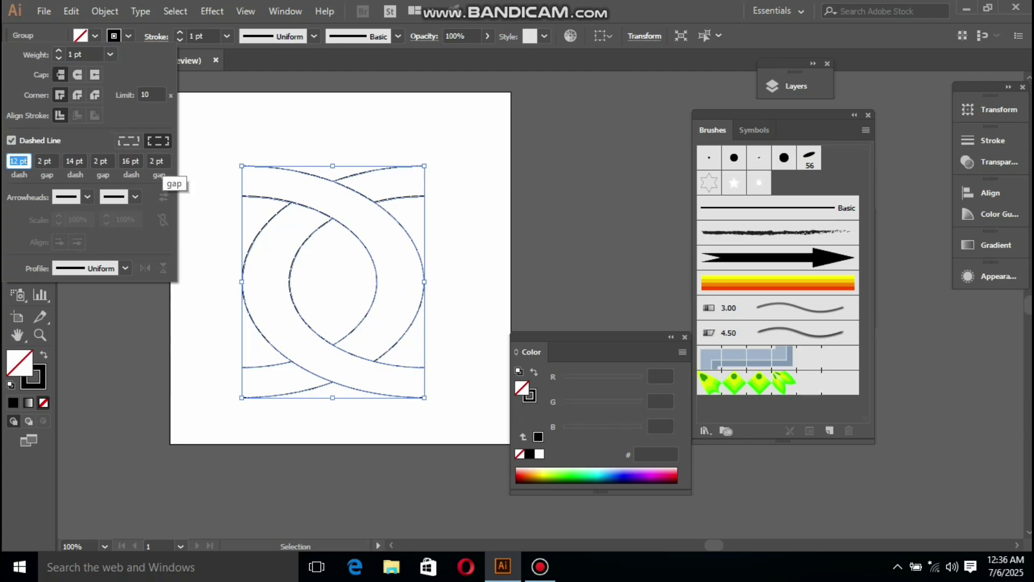
click(129, 141)
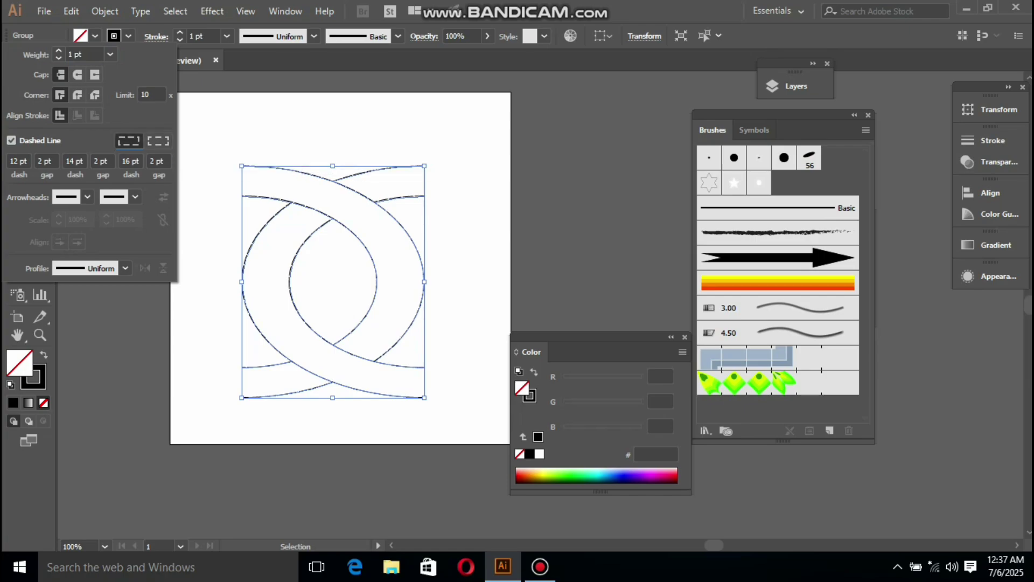
key(Escape)
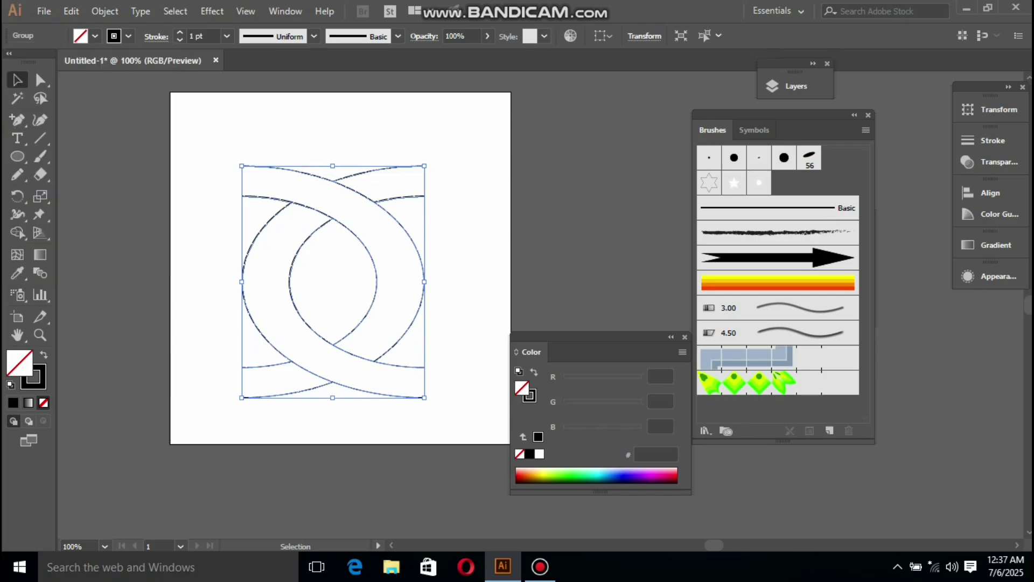
key(ctrl+shift+a)
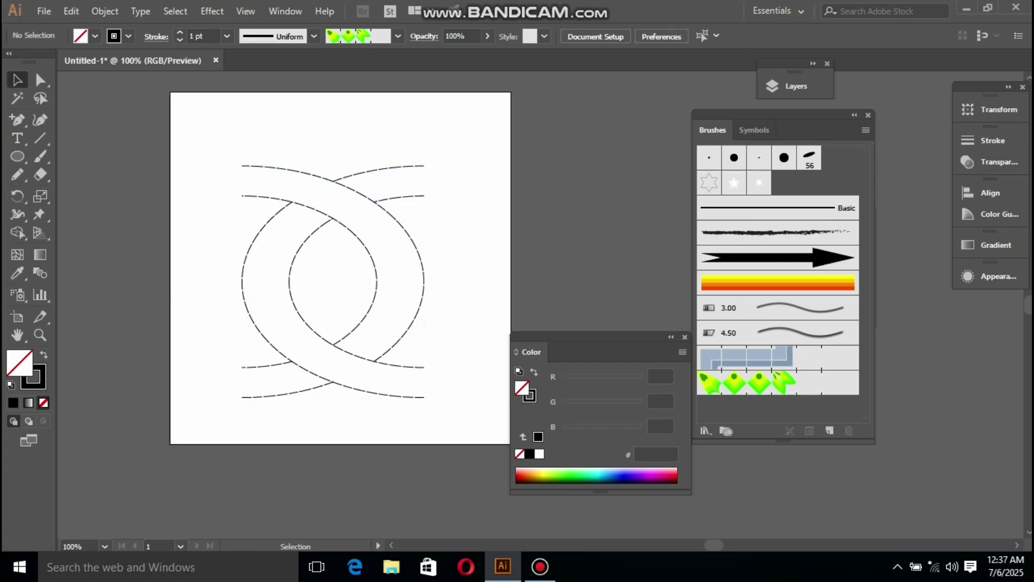
Step: Set the stroke weight of the dashed interlaced bands to 3 pt
key(ctrl+a)
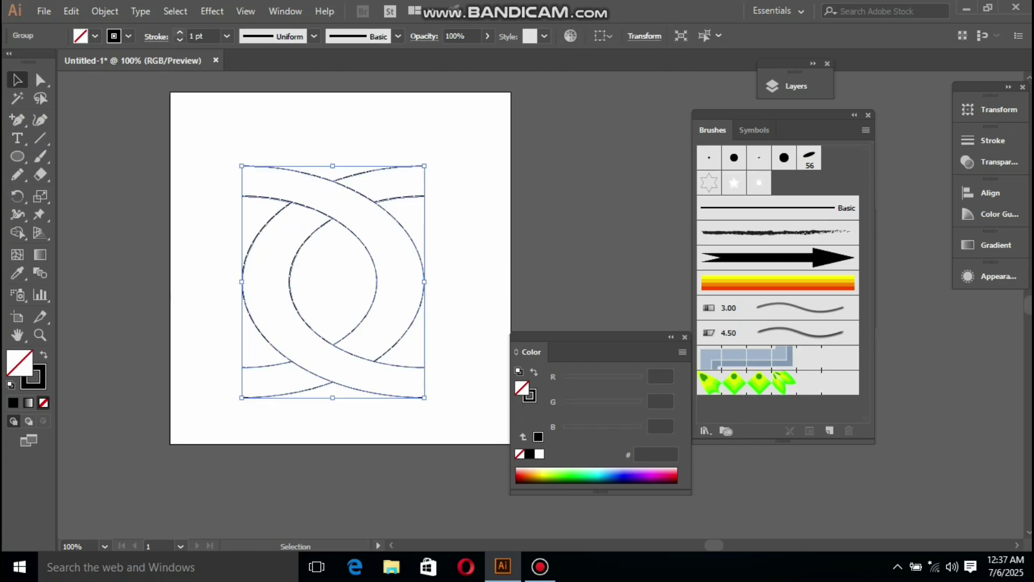
click(180, 33)
click(180, 32)
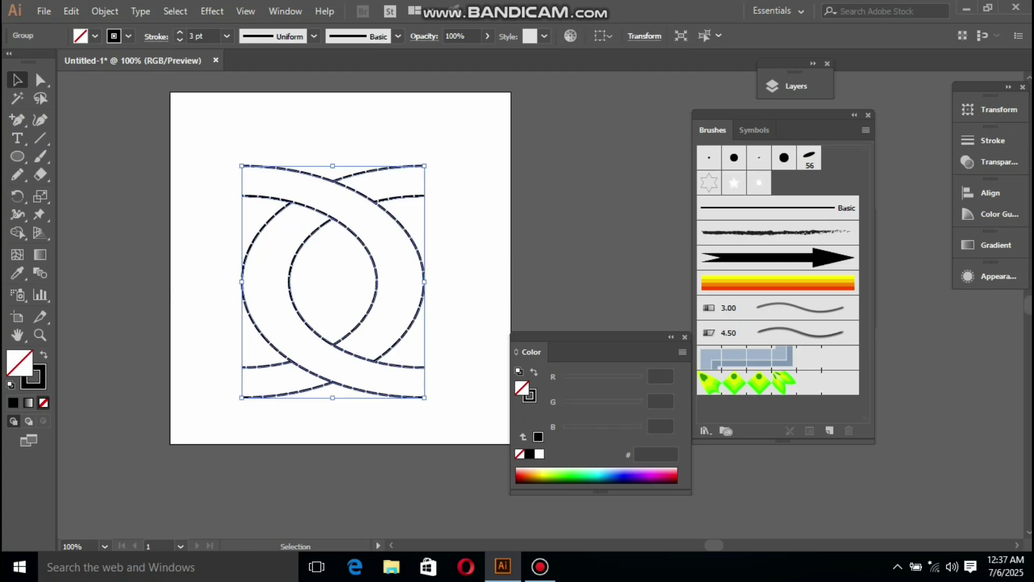
key(ctrl+shift+a)
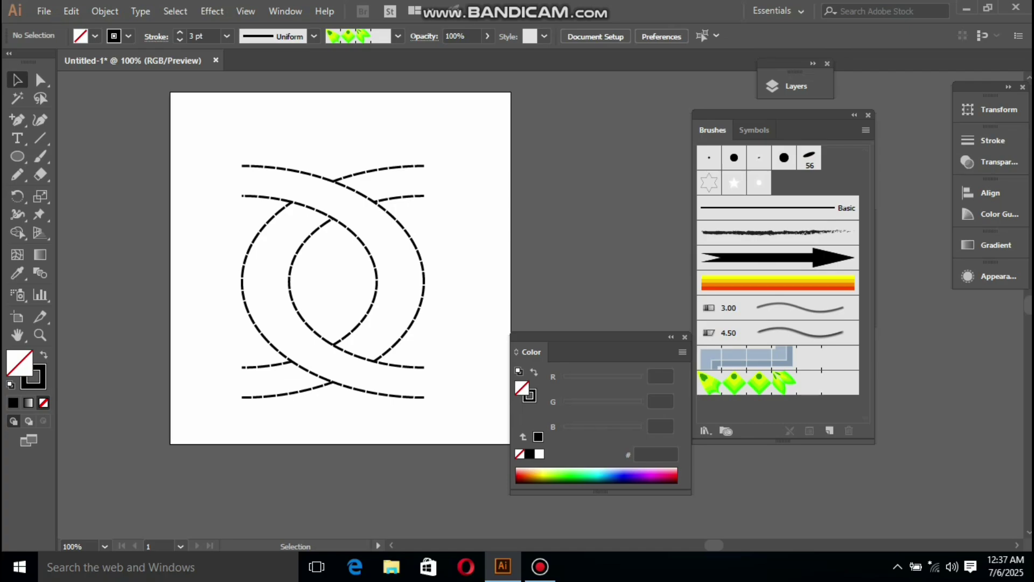
Step: Create a pattern brush from the interlaced artwork, keeping the default pattern brush options
drag(195, 126, 478, 434)
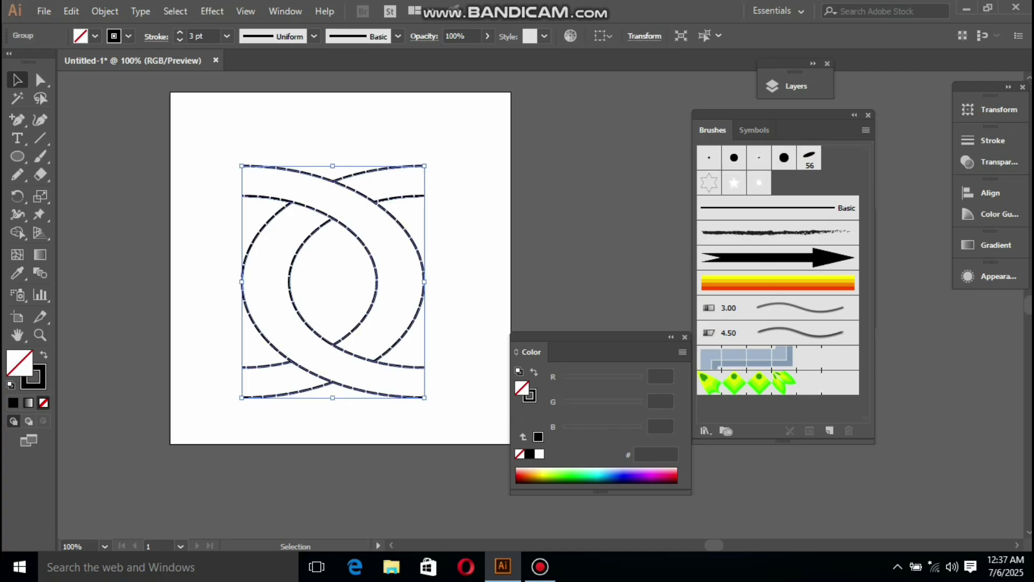
drag(412, 334, 663, 308)
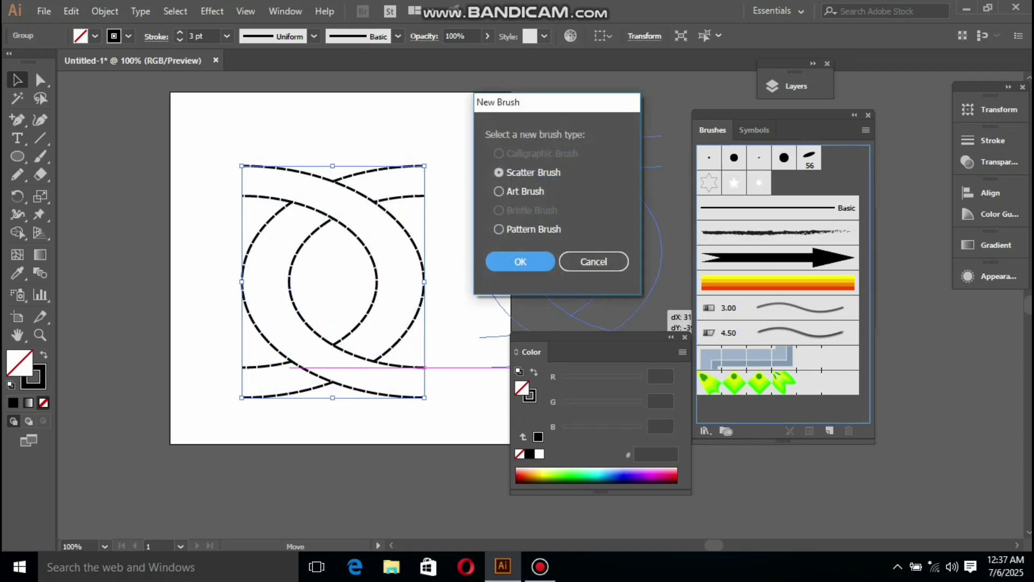
click(500, 230)
click(521, 261)
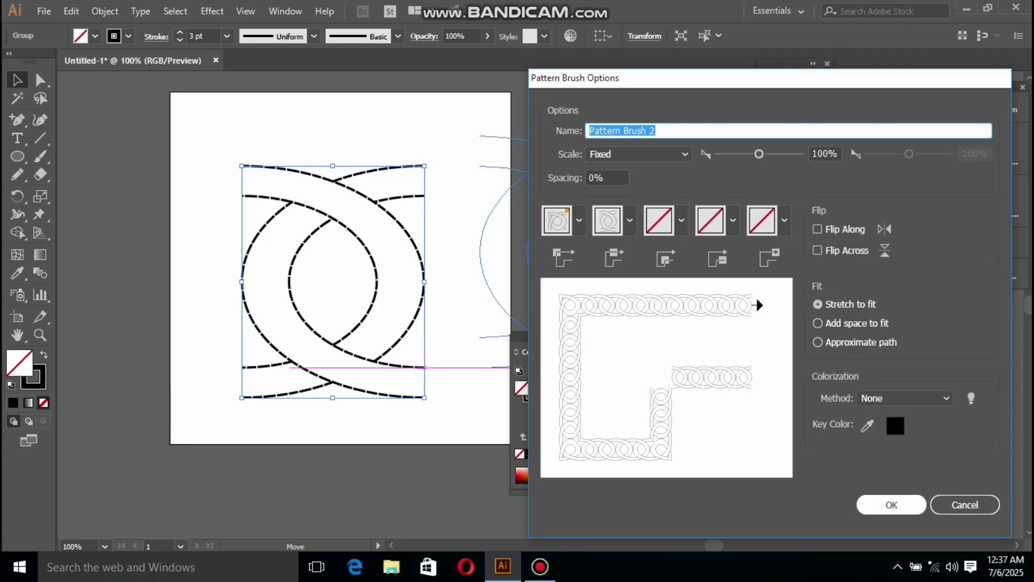
key(Return)
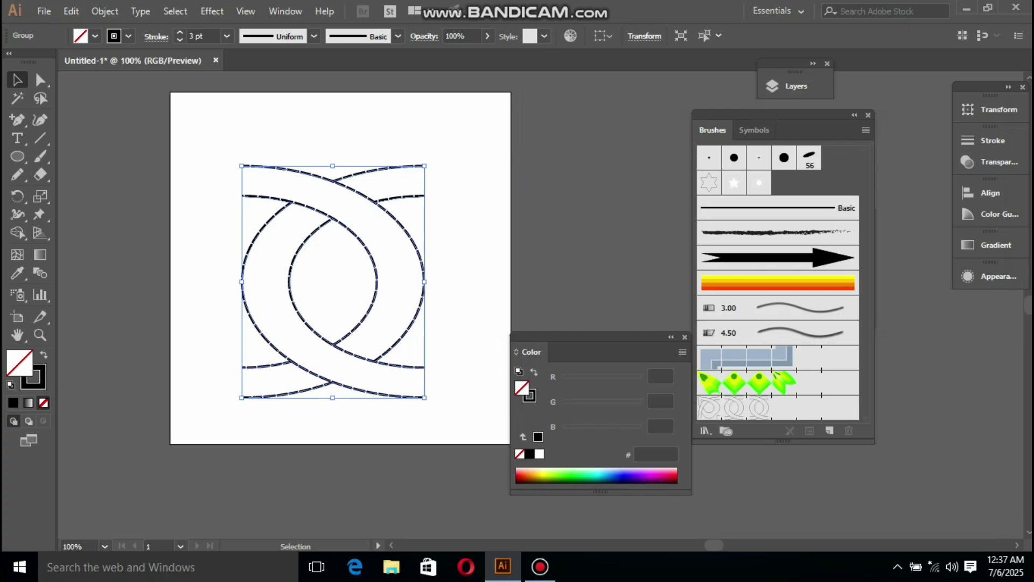
Step: Shrink the interlaced artwork proportionally about its centre and move it off the artboard's left side
drag(424, 397, 392, 355)
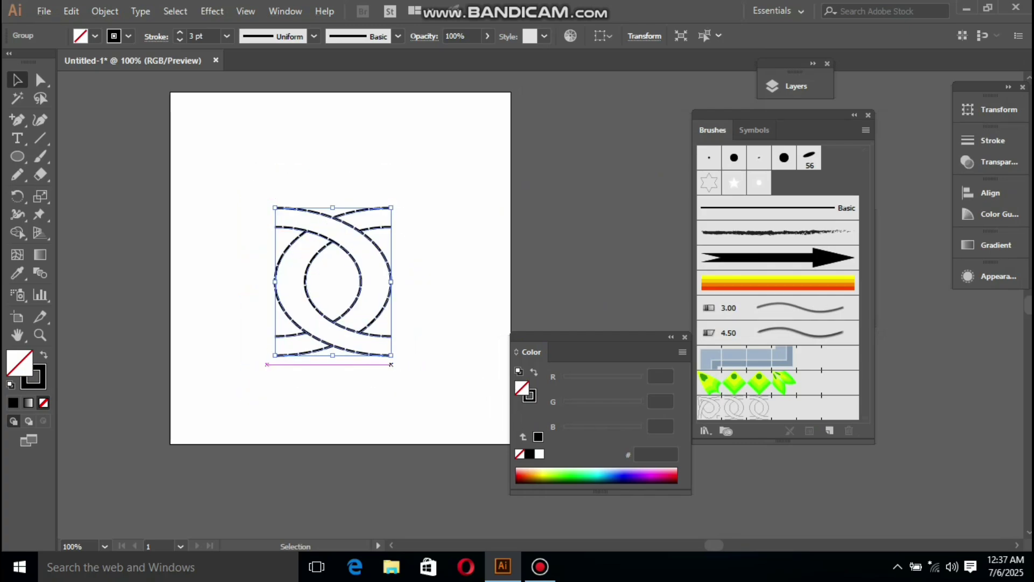
drag(355, 300, 133, 183)
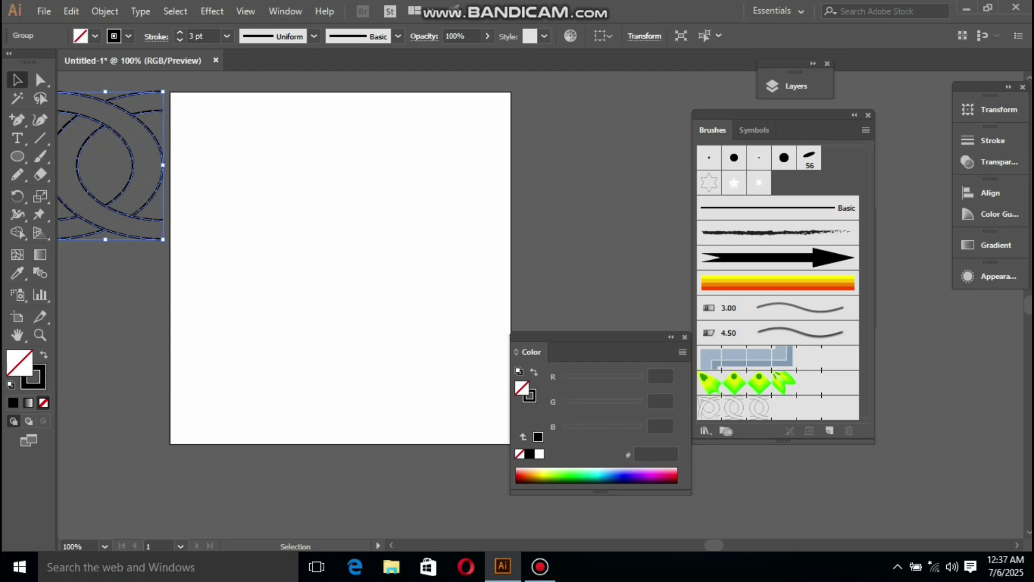
Step: Draw a circle about 257 px across on the artboard and apply the interlaced pattern brush to it
click(18, 156)
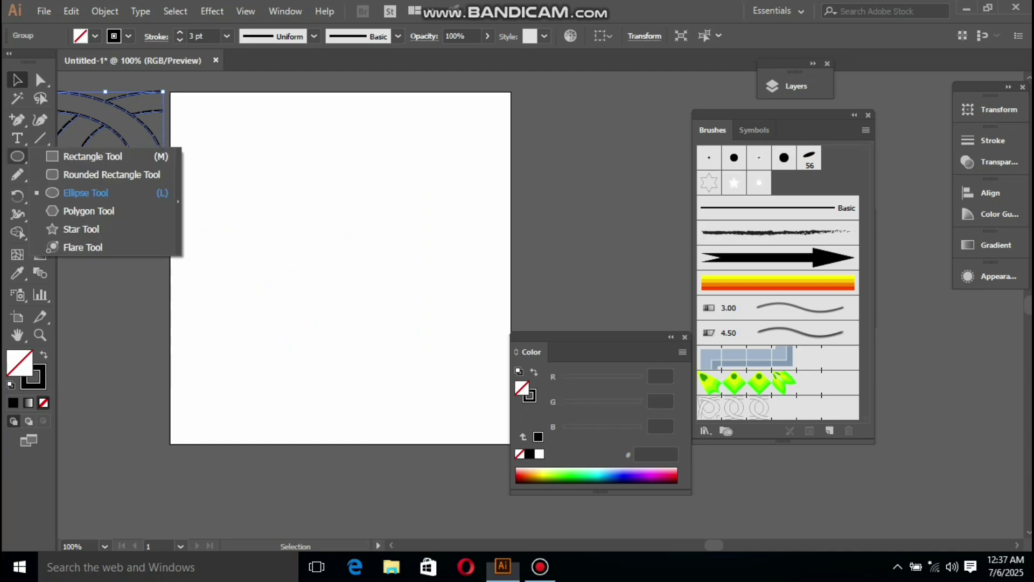
click(108, 174)
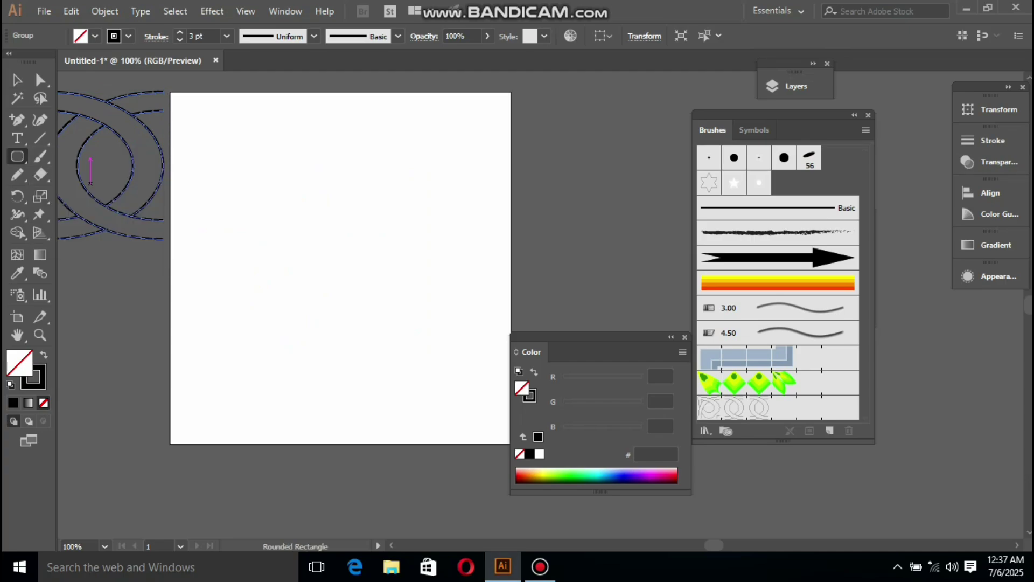
click(17, 156)
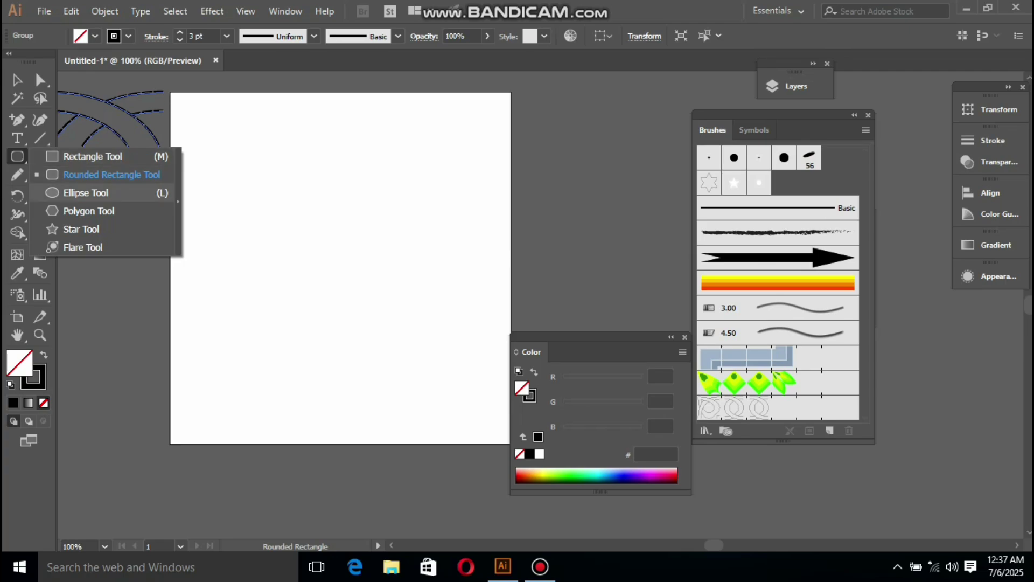
click(108, 192)
drag(382, 282, 447, 348)
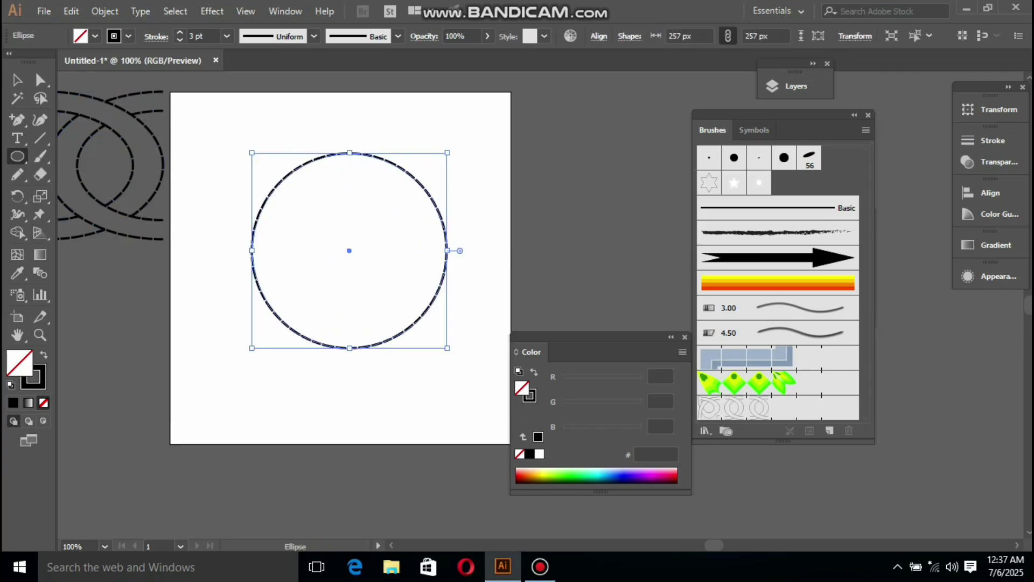
click(735, 407)
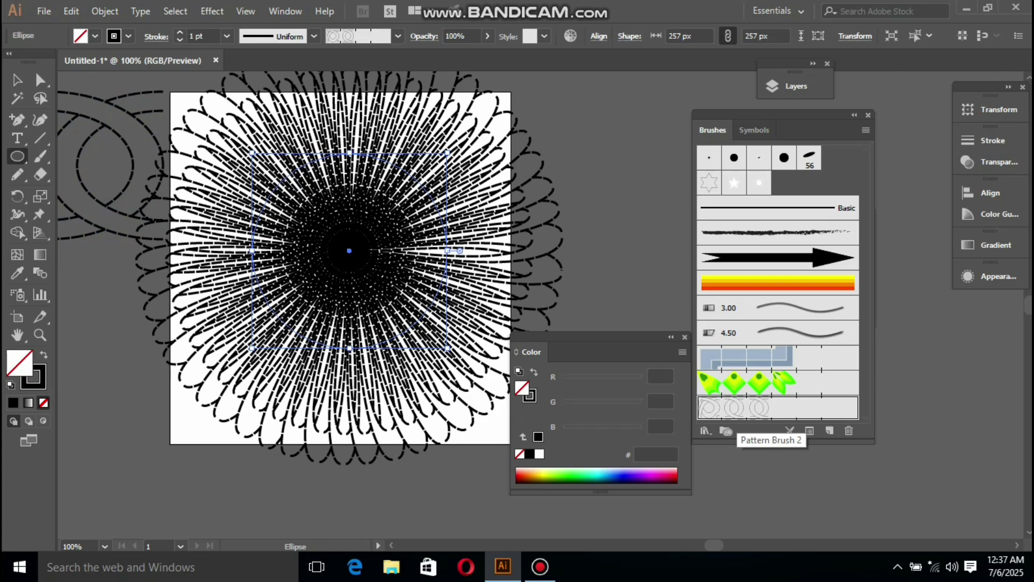
key(v)
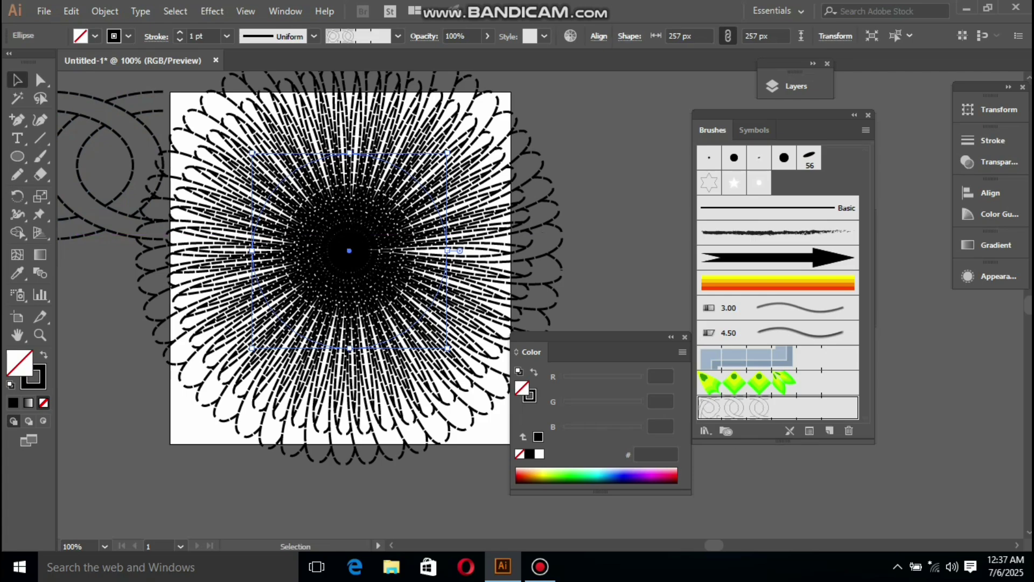
key(ctrl+shift+a)
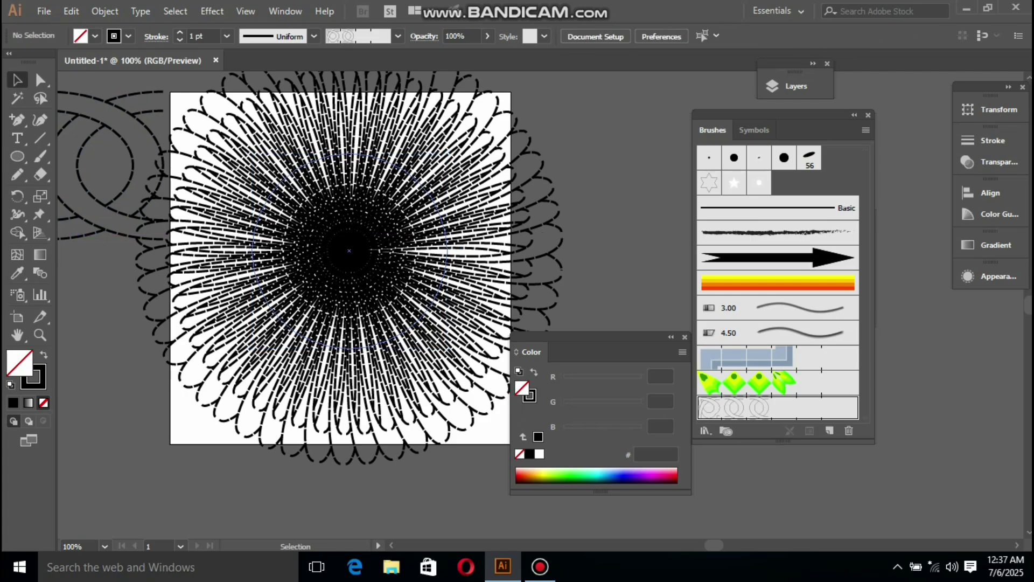
Step: Set the interlaced pattern brush's scale to 17% and apply the change to the existing strokes
click(375, 233)
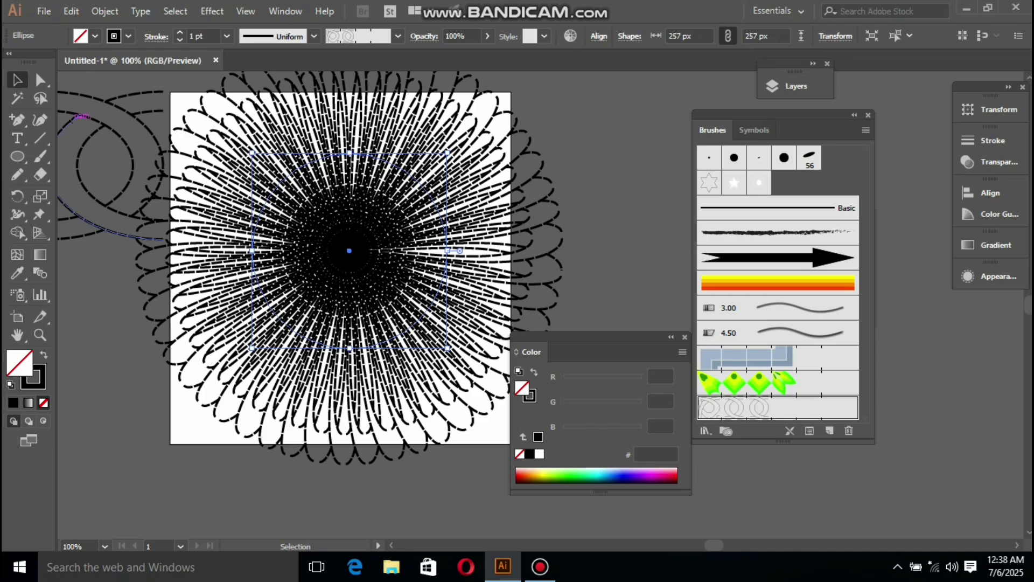
double_click(760, 407)
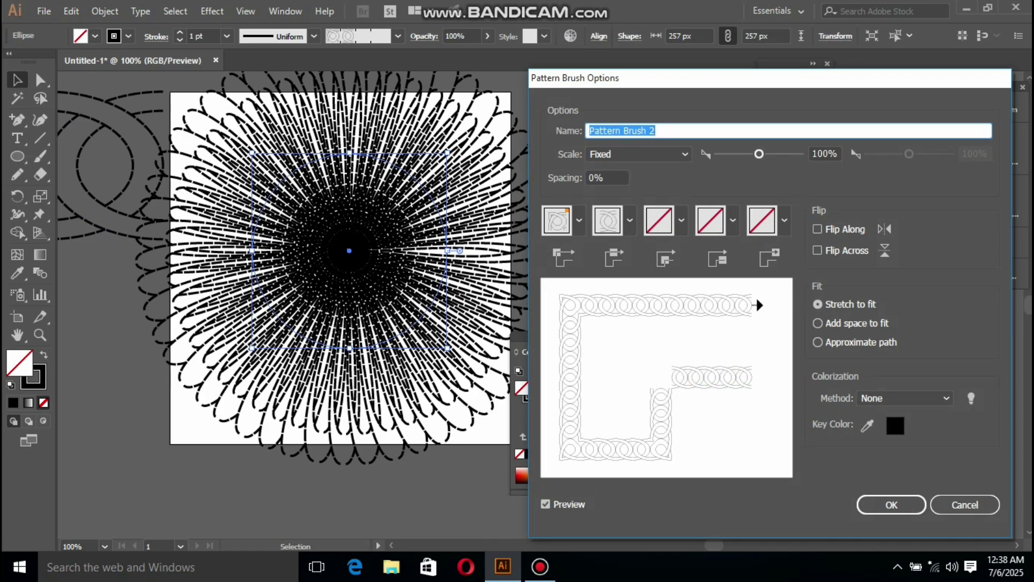
drag(758, 154, 725, 154)
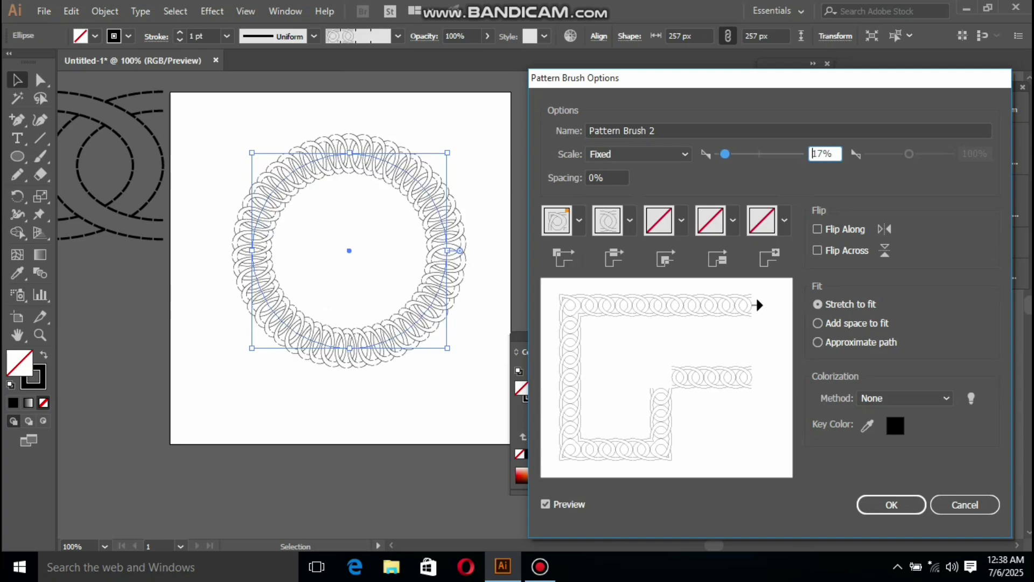
key(Return)
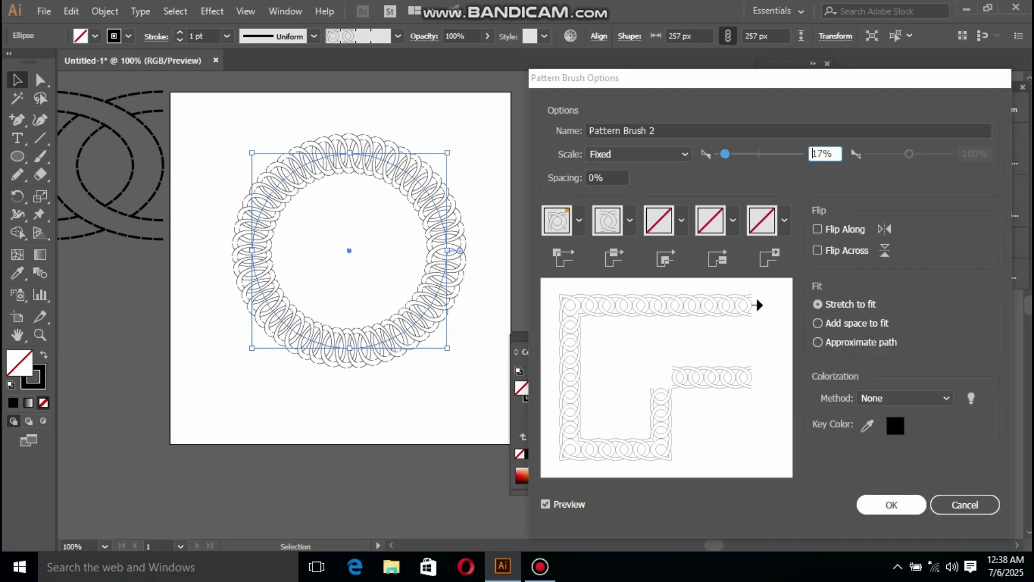
click(502, 304)
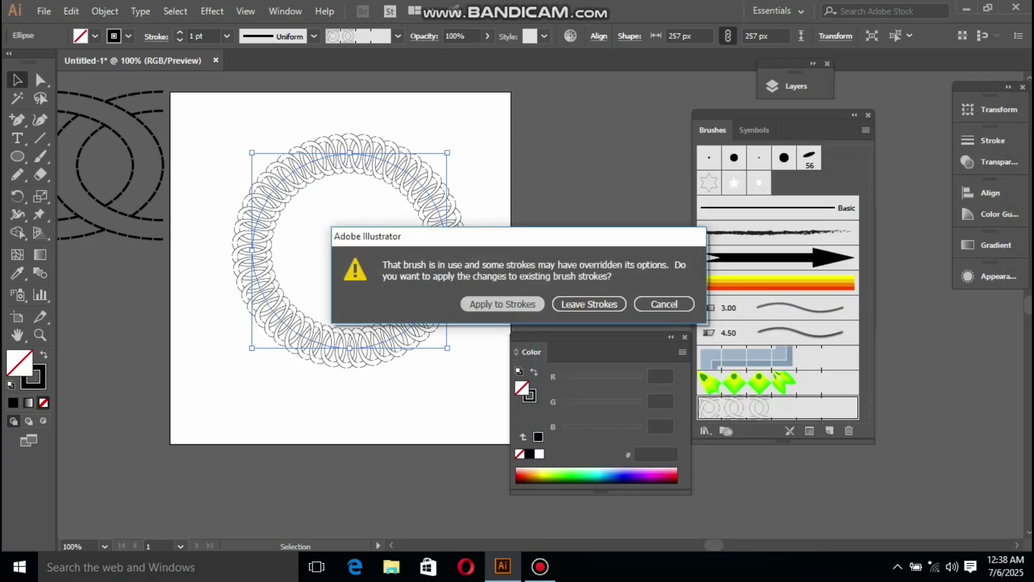
key(ctrl+shift+a)
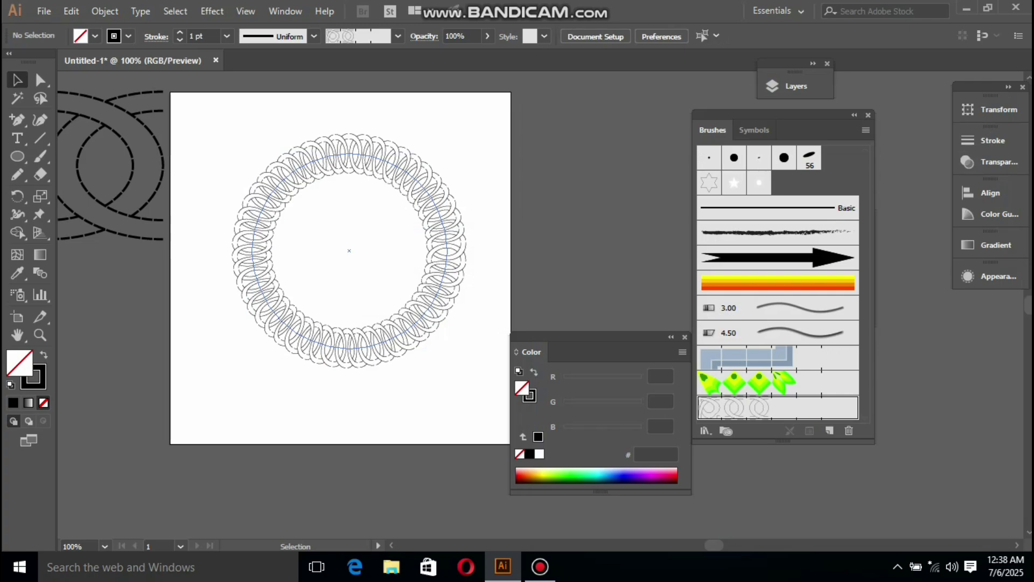
Step: Make a smaller concentric copy of the brushed circle, about 146 px across, inside the original
click(446, 258)
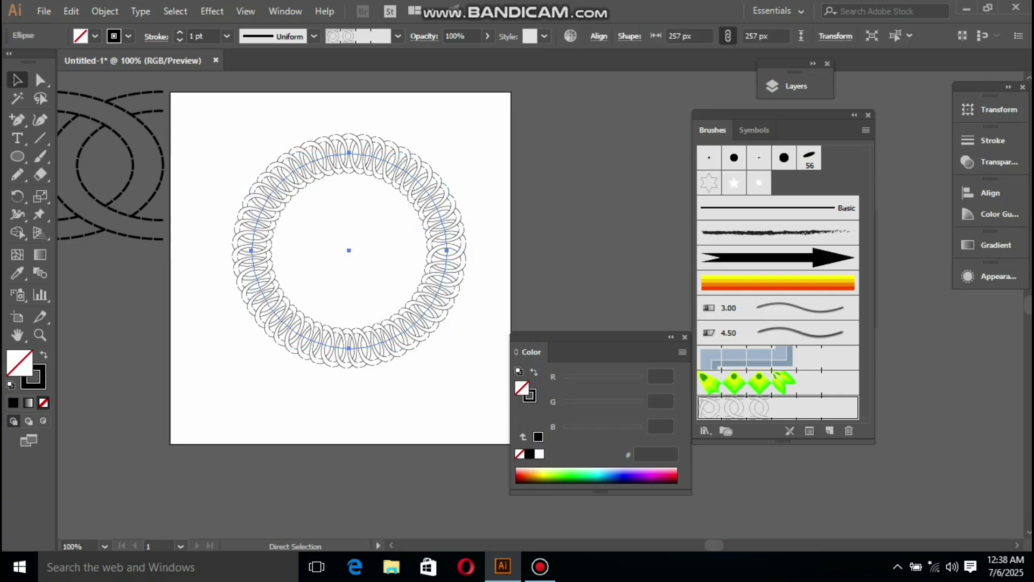
key(v)
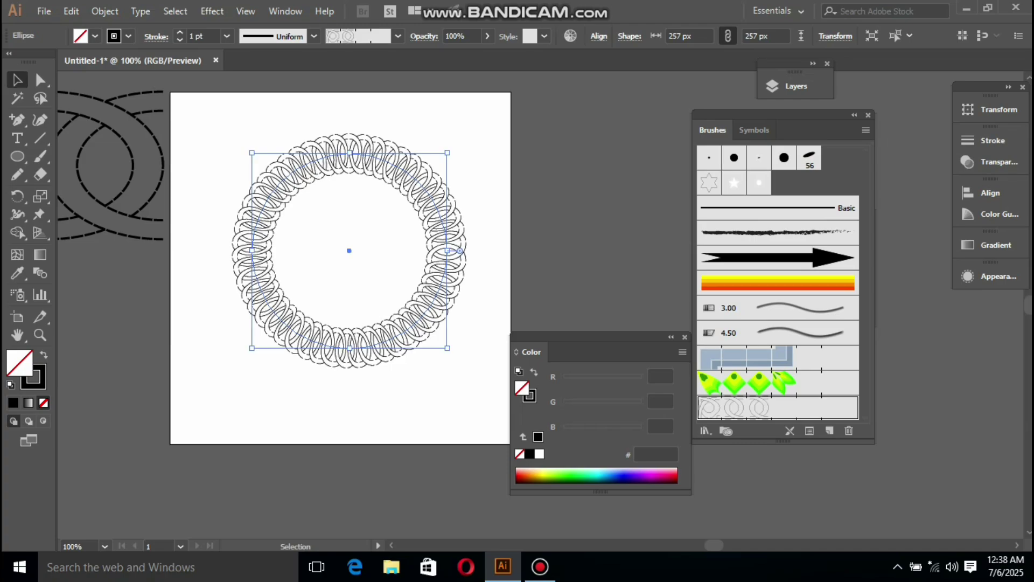
mouse_move(459, 251)
mouse_down()
mouse_move(466, 283)
mouse_move(444, 328)
mouse_move(429, 318)
mouse_up()
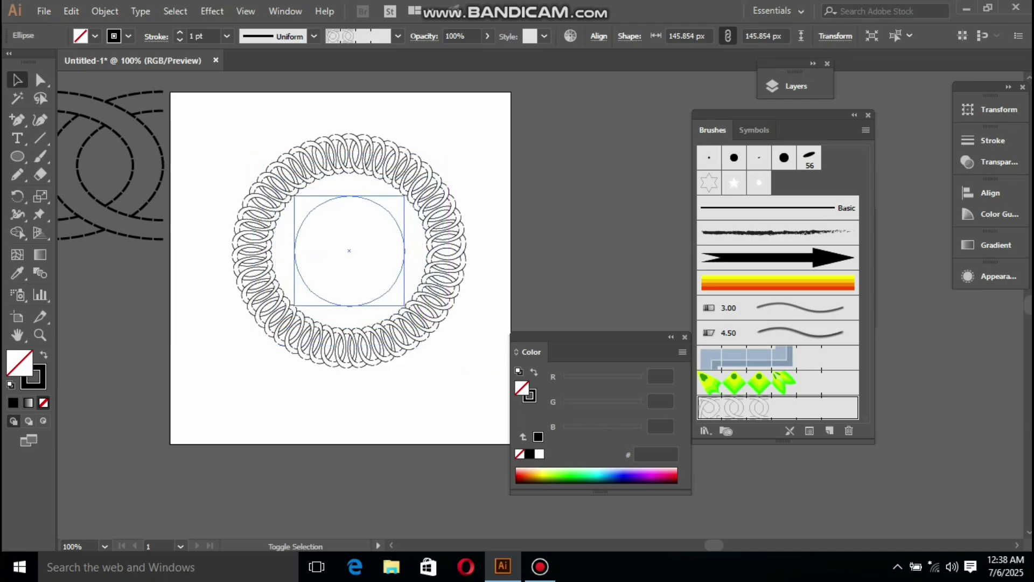
key(ctrl+shift+a)
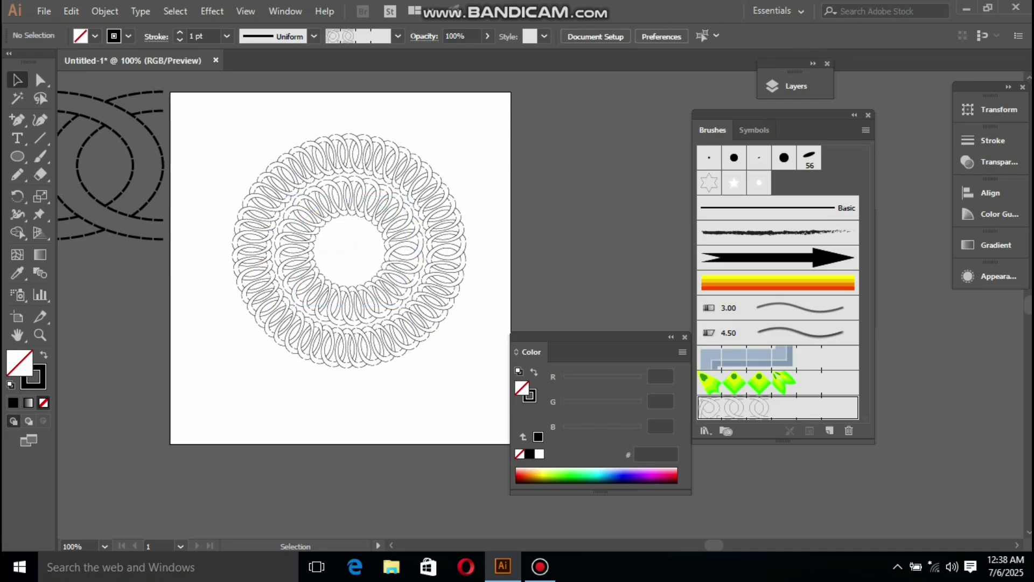
Step: Apply the black arrow art brush to the inner circle
click(376, 298)
click(770, 259)
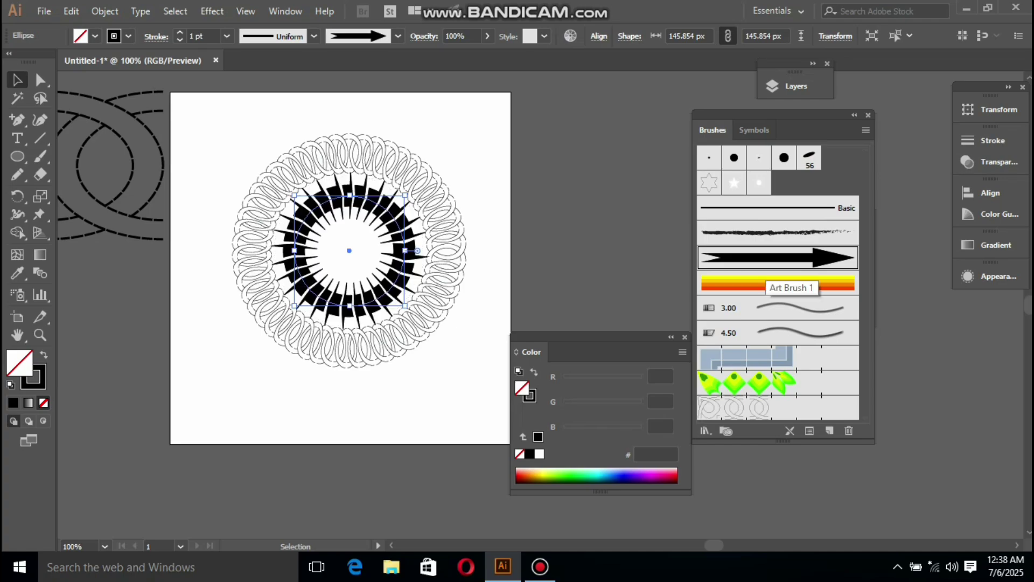
key(ctrl+shift+a)
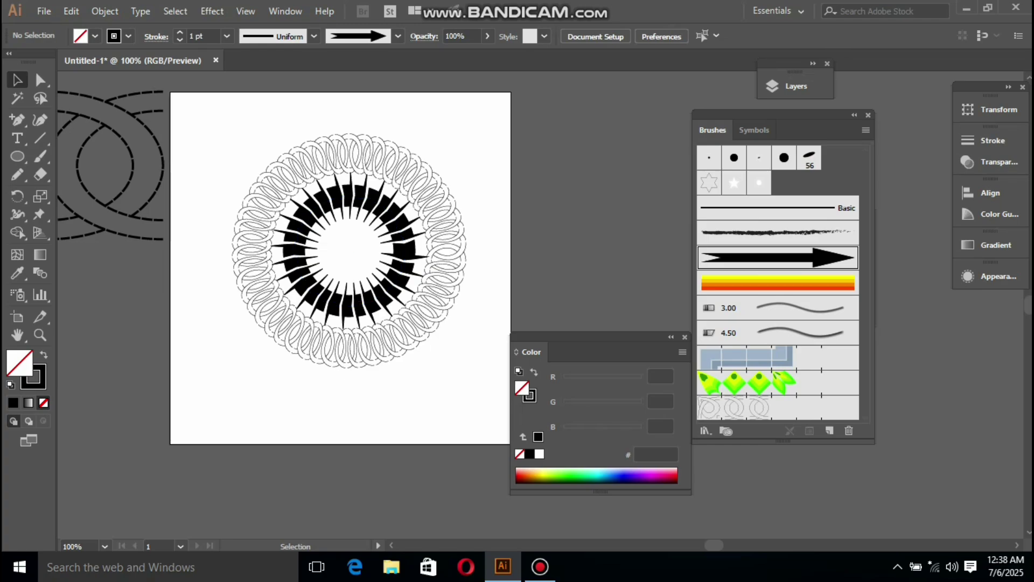
Step: Set the arrow art brush's fixed width to 63% and apply the change to the existing strokes
double_click(778, 257)
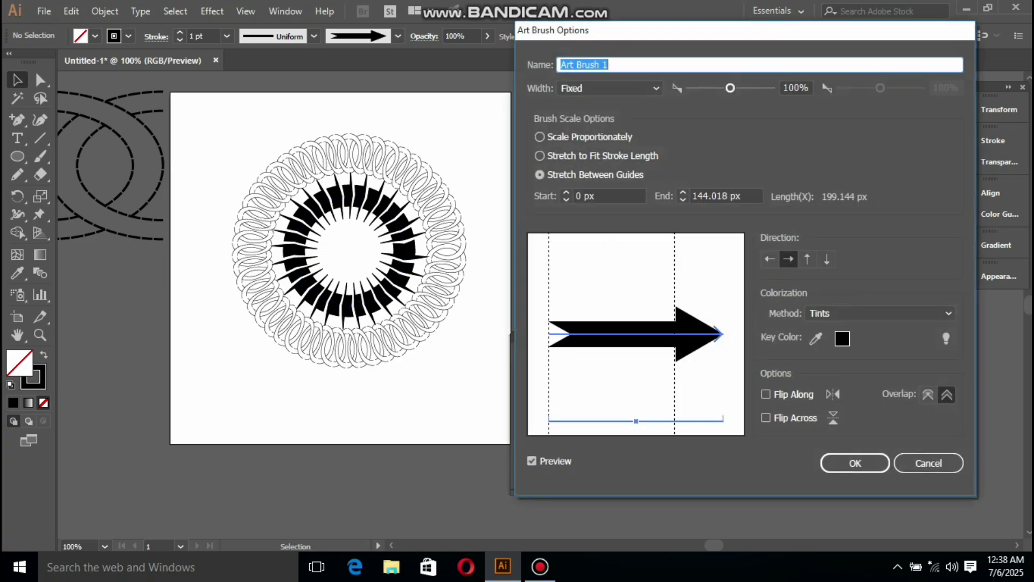
drag(731, 87, 702, 88)
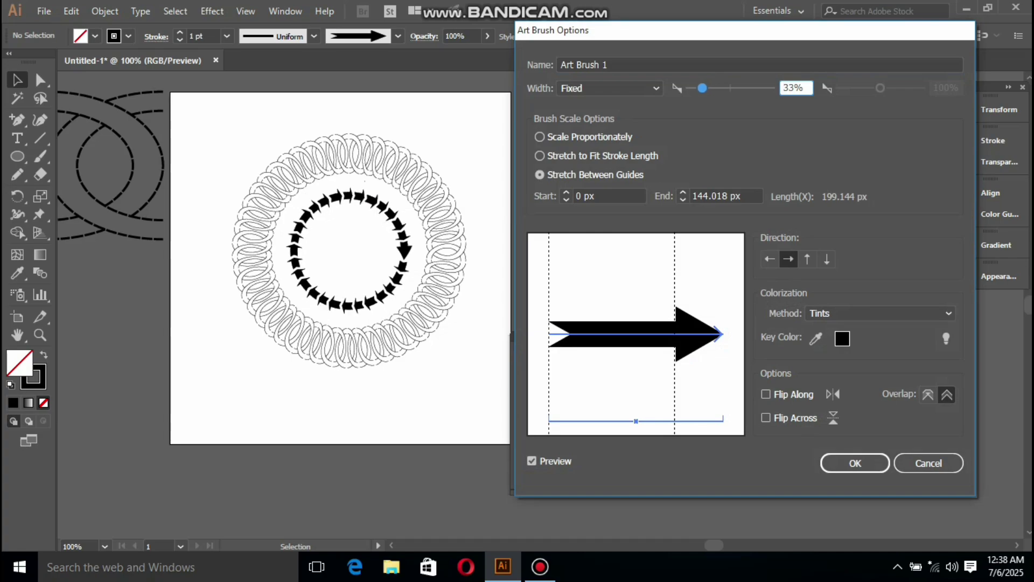
drag(701, 88, 693, 88)
key(shift+Up)
key(Up)
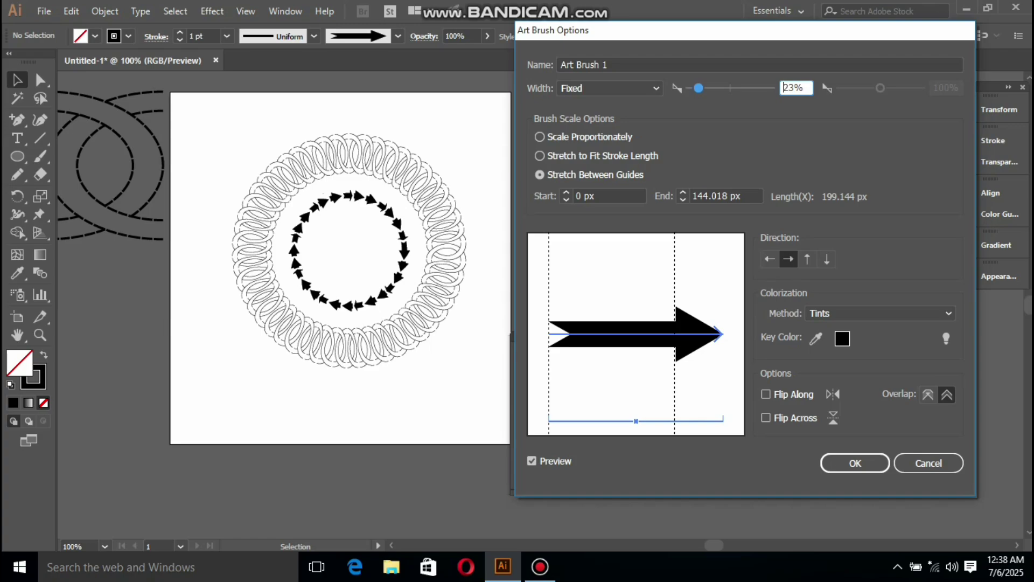
key(shift+Up)
key(Up)
key(Up)
key(Up)
key(Up)
key(Up)
key(Up)
key(Up)
key(Up)
key(Up)
key(Up)
key(Up)
key(Up)
key(Up)
key(Up)
key(Up)
key(Up)
key(Up)
key(Up)
key(Up)
key(Up)
key(Up)
key(Up)
key(Up)
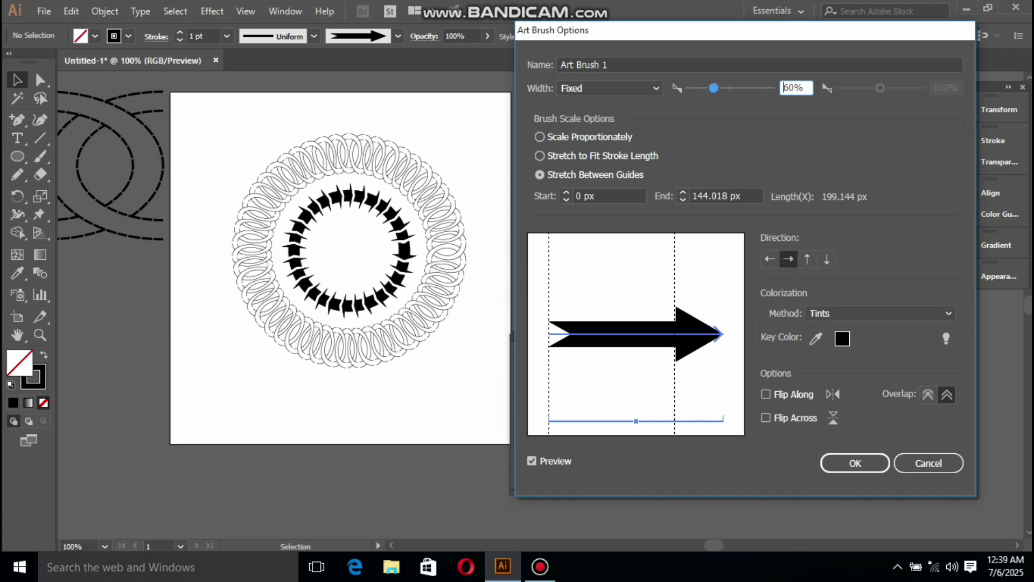
key(Up)
key(Up)
key(Up)
key(Up)
key(Up)
key(Up)
key(Up)
key(Up)
key(Up)
key(Up)
key(Up)
key(Up)
key(Up)
key(Up)
key(Up)
key(Up)
key(Up)
key(Up)
key(Up)
key(Up)
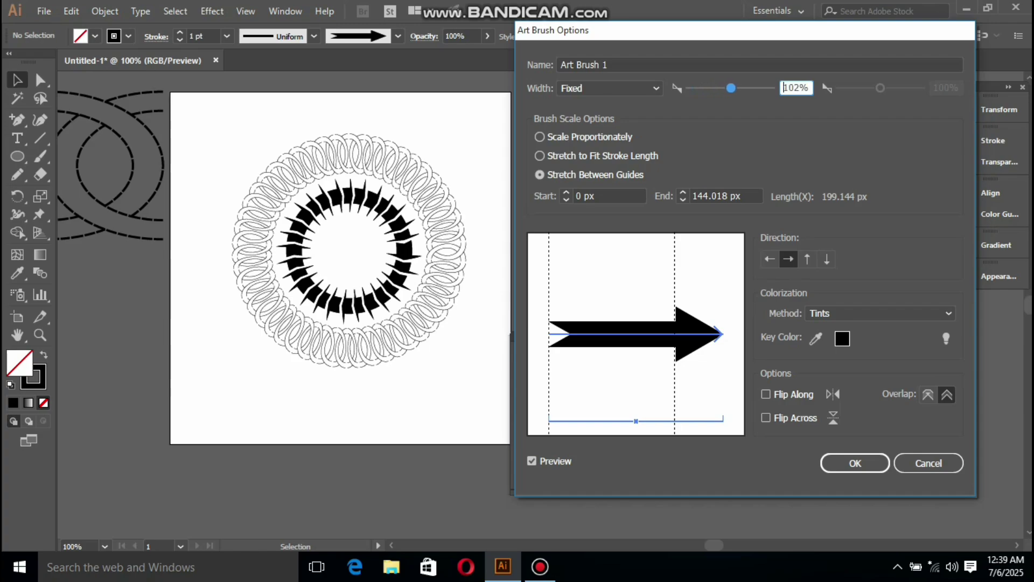
key(Up)
key(Up)
key(Up)
key(Up)
key(Up)
key(Up)
key(Up)
key(Up)
key(Up)
key(Up)
key(Up)
key(Up)
key(Up)
key(Up)
key(Up)
key(Up)
key(Up)
key(Up)
key(Up)
key(Up)
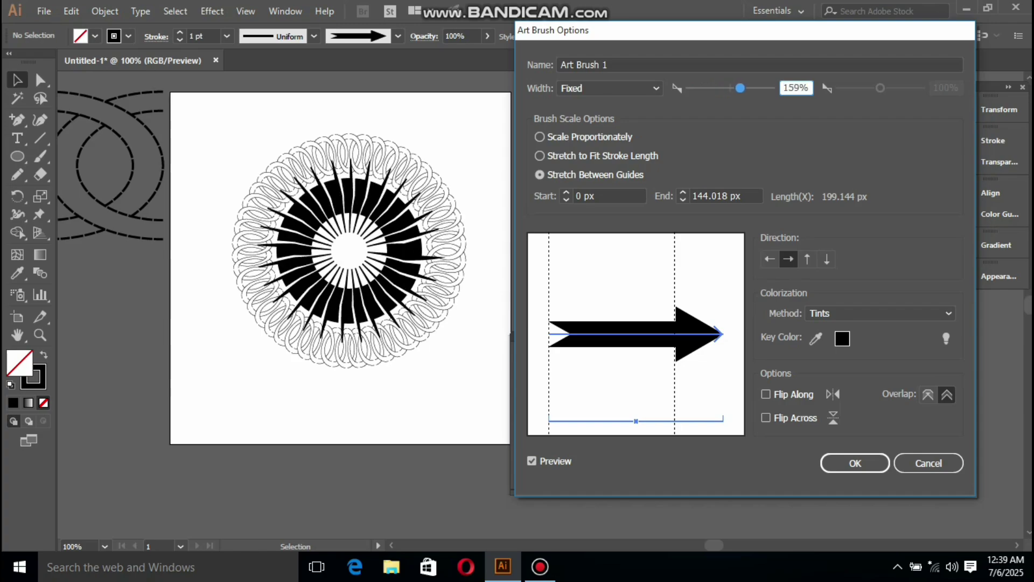
key(Down)
key(Down)
key(Down)
key(Down)
key(Down)
key(Down)
key(Down)
key(Down)
key(Down)
key(Down)
key(Down)
key(Down)
key(Down)
key(Down)
key(Down)
key(Down)
key(Down)
key(Down)
key(Down)
key(Down)
key(shift+Down)
key(Down)
key(Down)
key(Down)
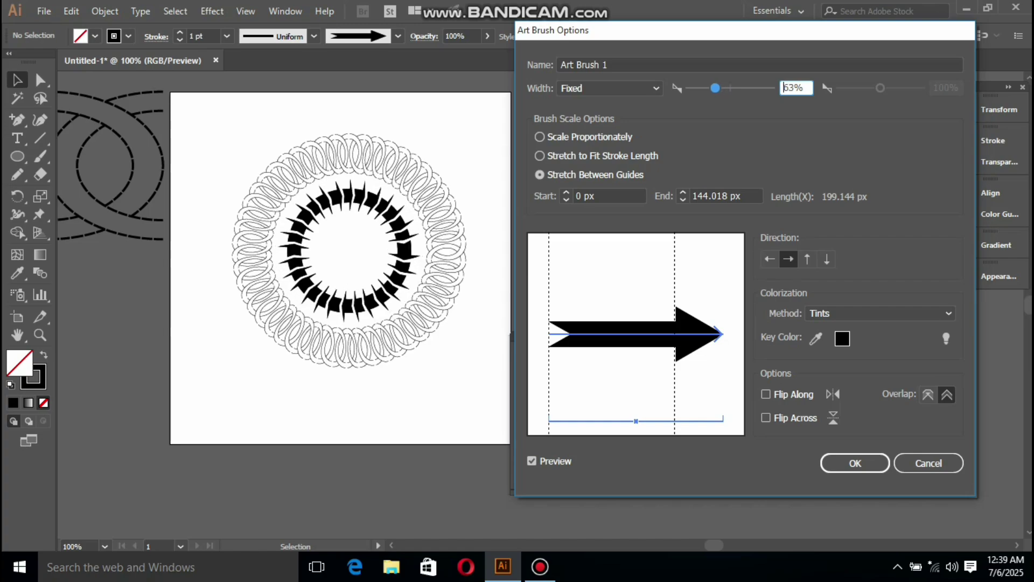
key(Return)
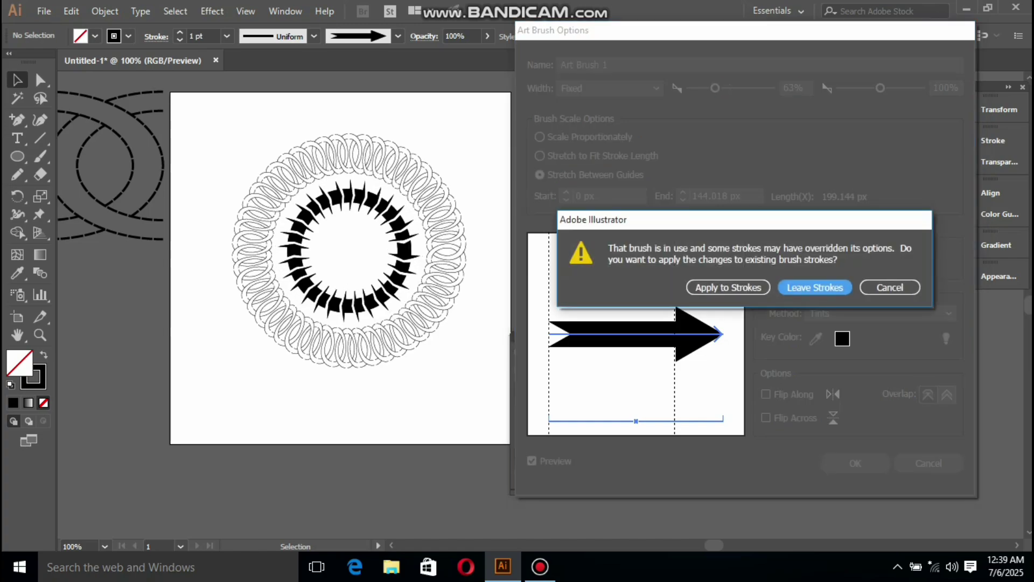
click(728, 288)
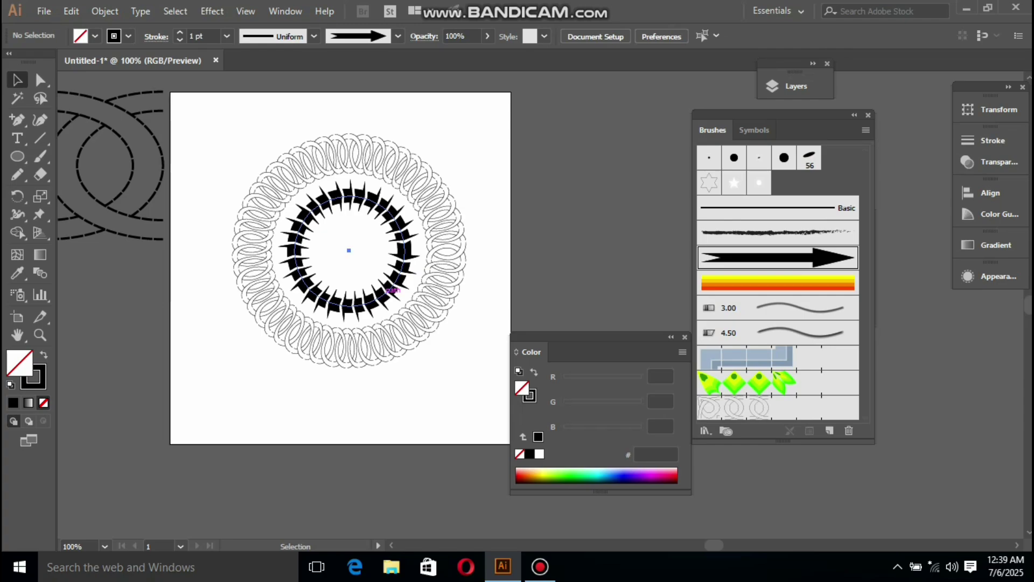
Step: Apply the yellow-to-red striped brush to the inner circle
click(389, 289)
click(778, 282)
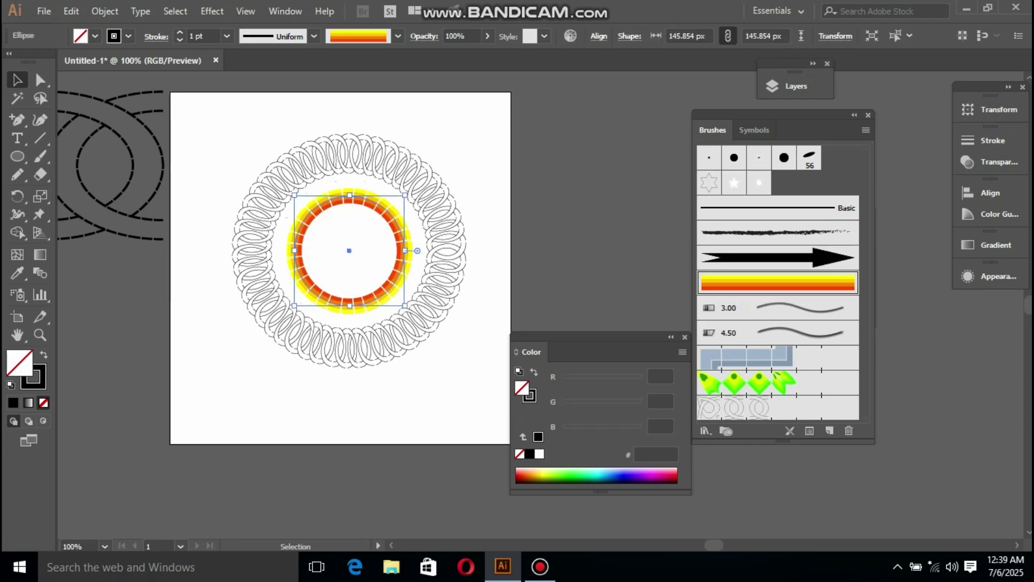
key(ctrl+shift+a)
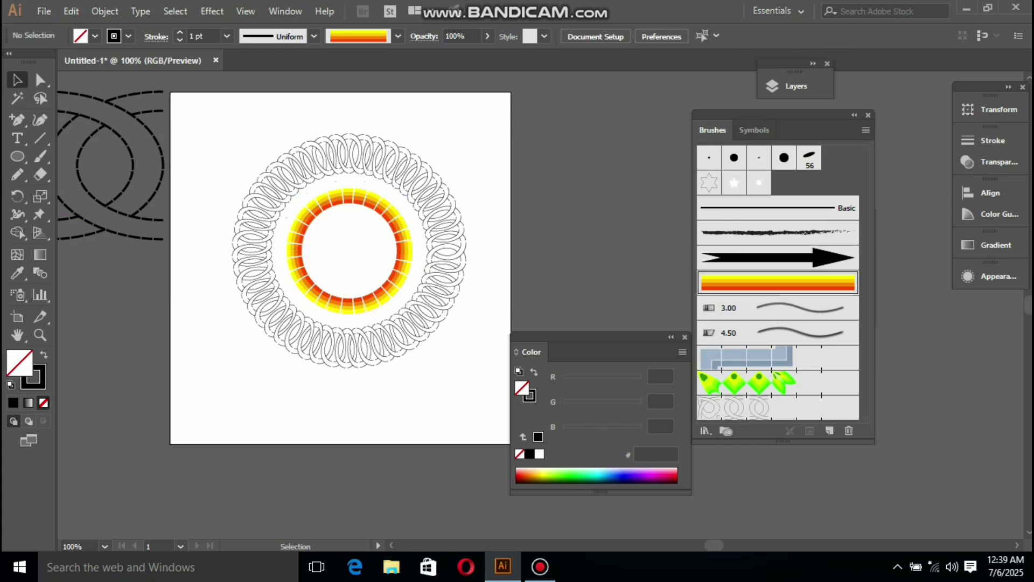
click(396, 279)
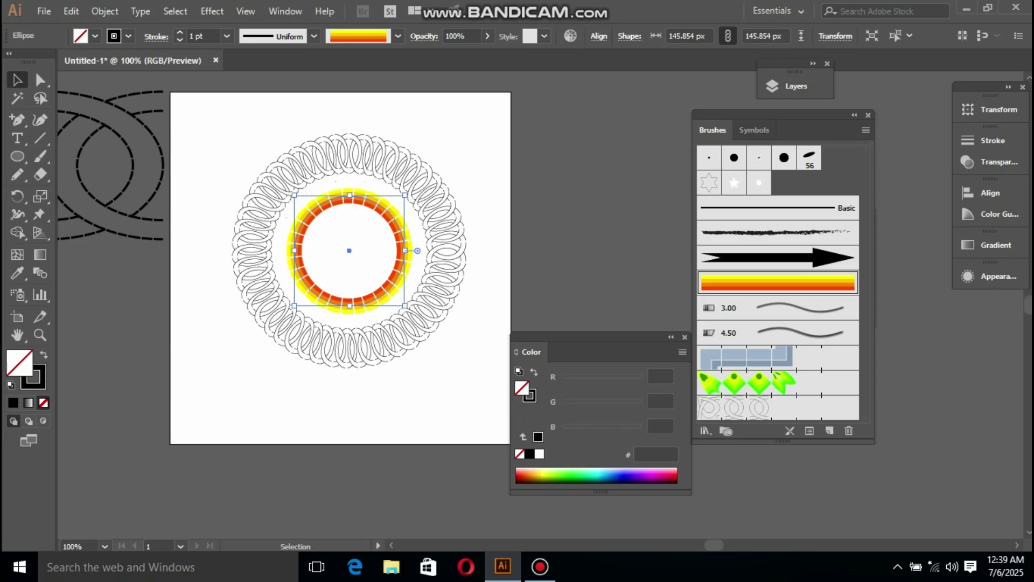
Step: Select both brushed circles and move them together over the artboard's right edge
click(138, 170)
click(133, 170)
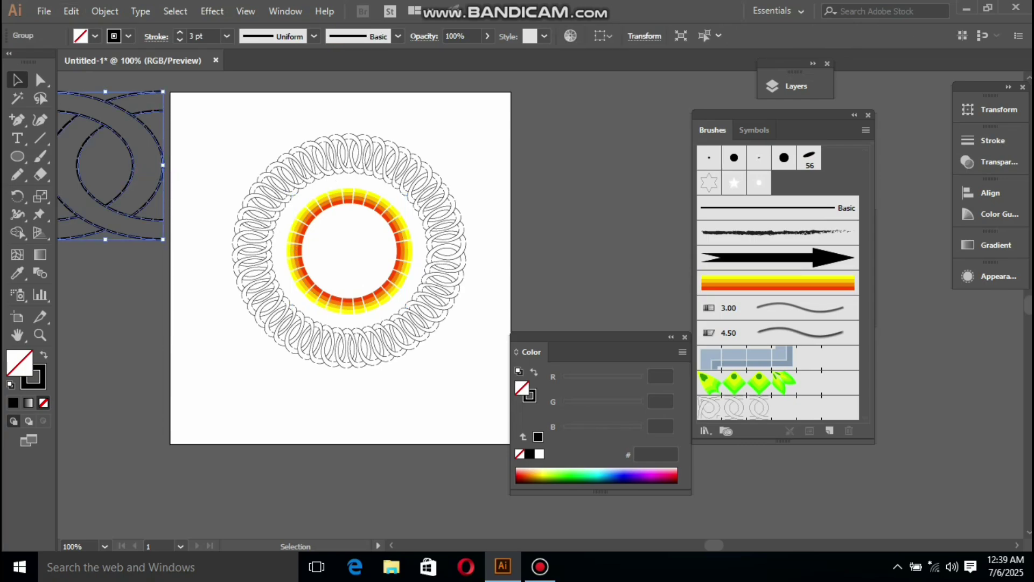
drag(221, 128, 340, 219)
drag(372, 255, 587, 268)
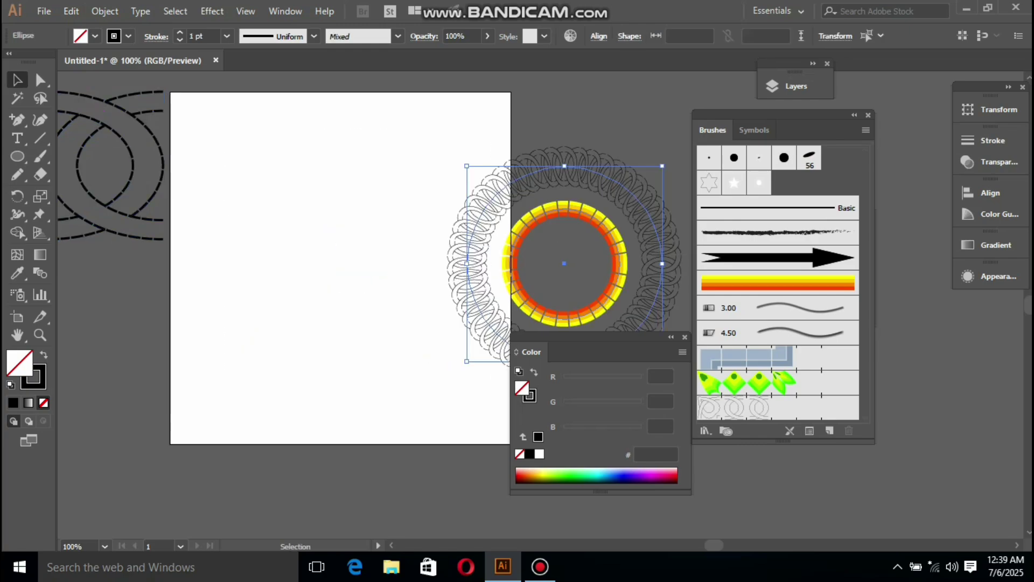
Step: Move the interlaced dashed artwork back onto the middle of the artboard and activate the Pen tool
drag(168, 125, 325, 207)
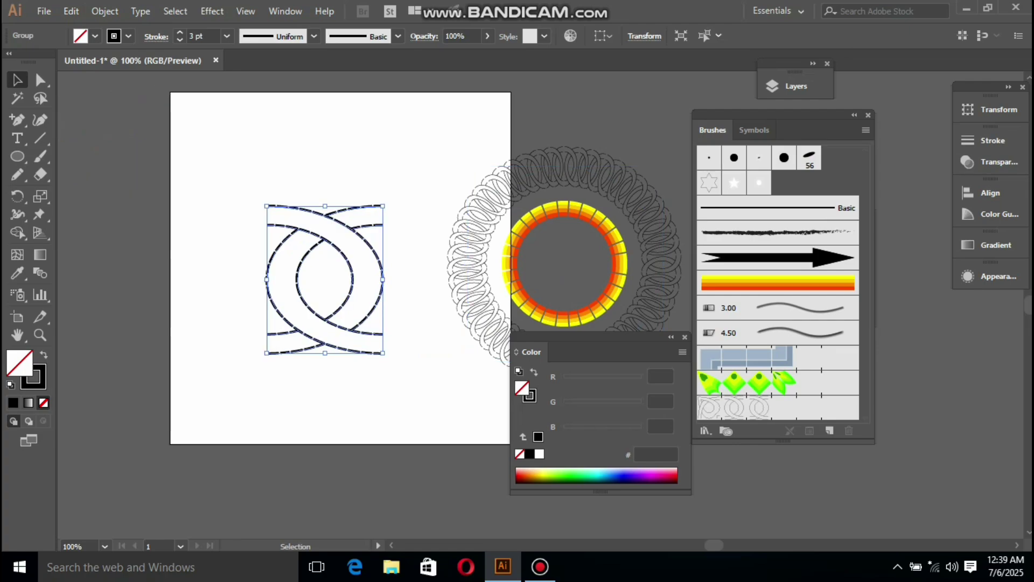
drag(17, 119, 54, 115)
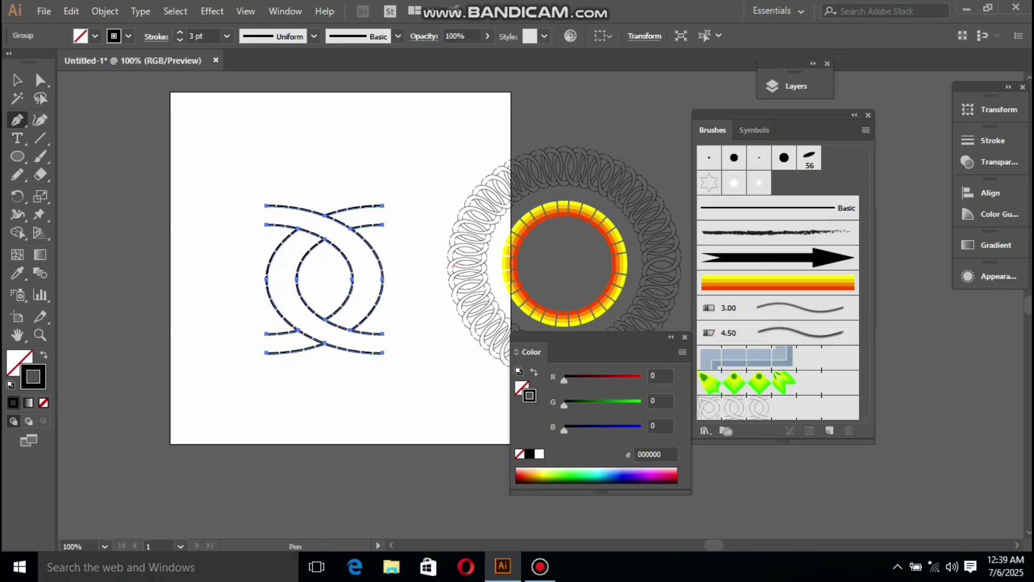
Step: Draw a curved dashed path with the Pen tool inside the left band of the interlaced artwork
click(304, 239)
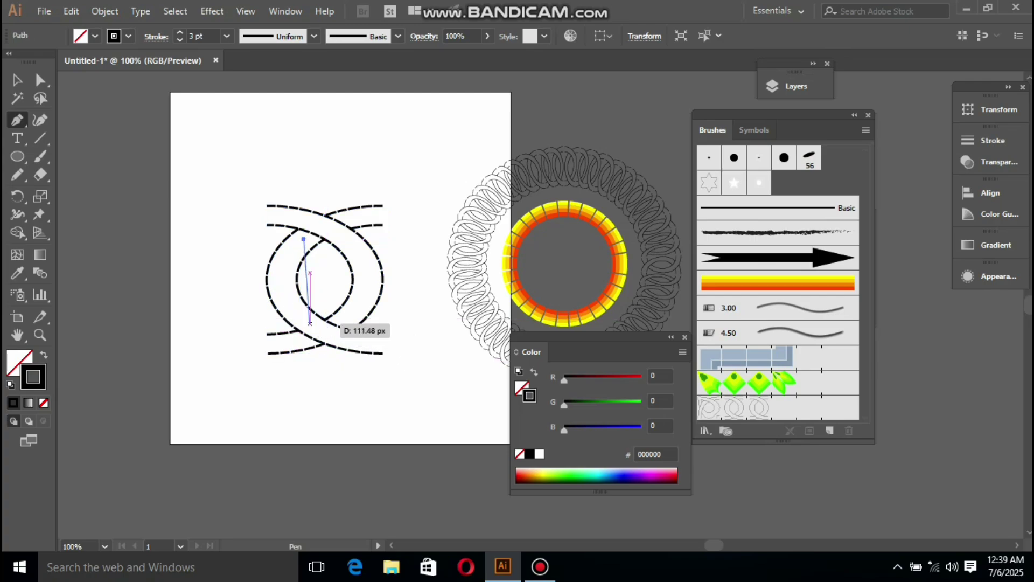
mouse_move(310, 323)
mouse_down()
mouse_move(358, 350)
mouse_move(373, 377)
mouse_up()
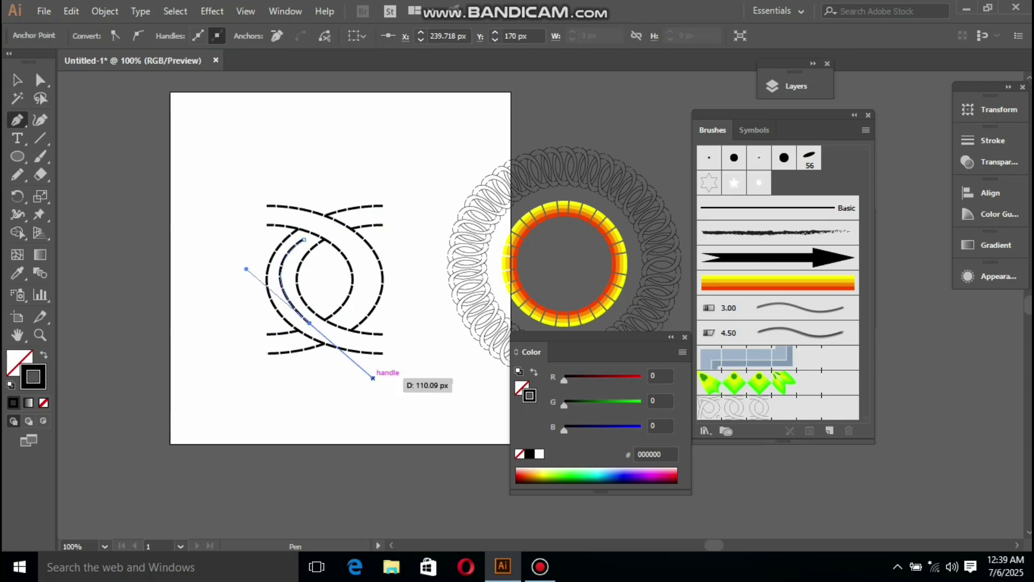
click(18, 80)
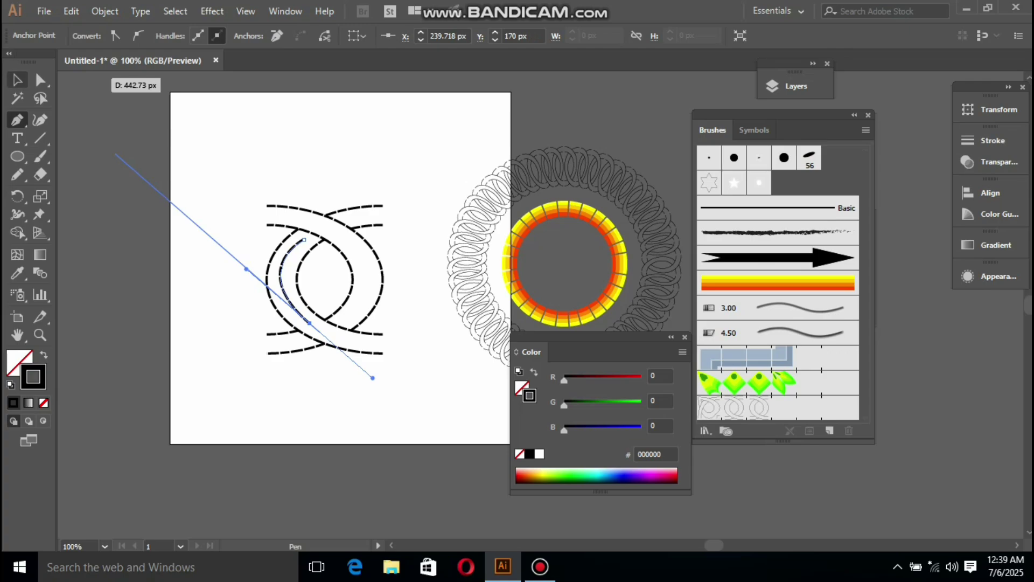
Step: Make a vertically reflected copy of the new arc and place it inside the right band of the artwork
right_click(286, 288)
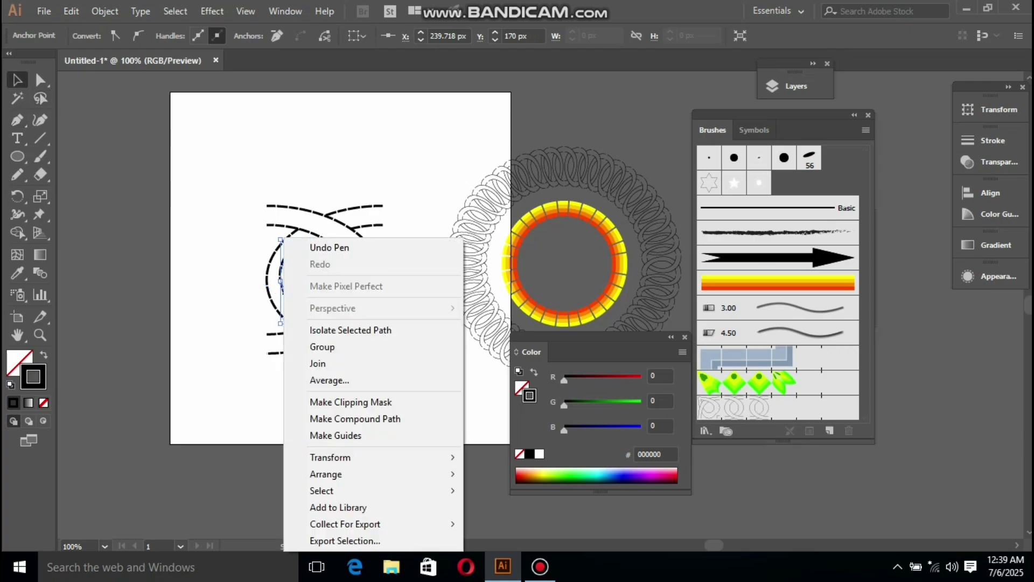
mouse_move(377, 474)
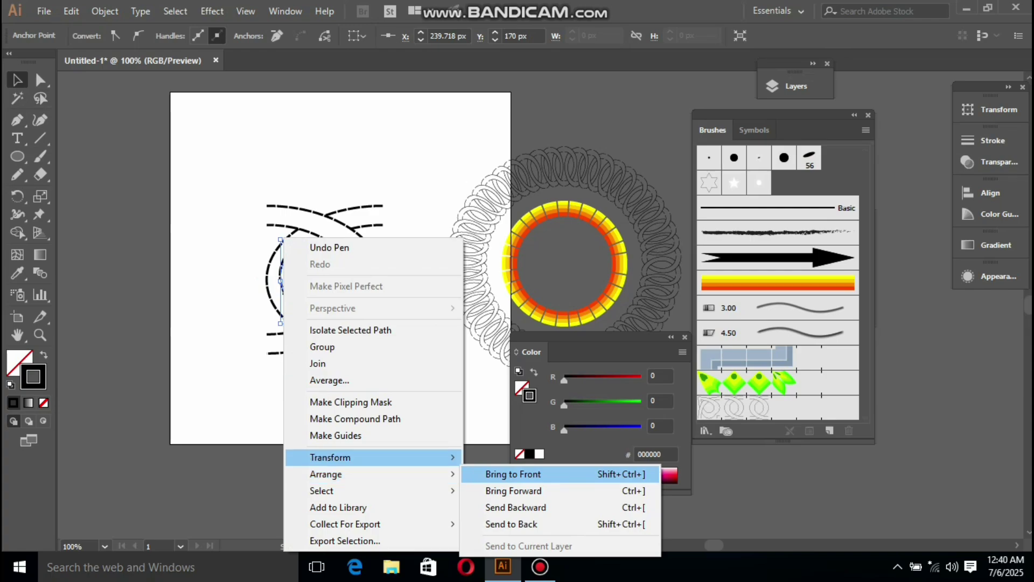
mouse_move(345, 457)
click(517, 379)
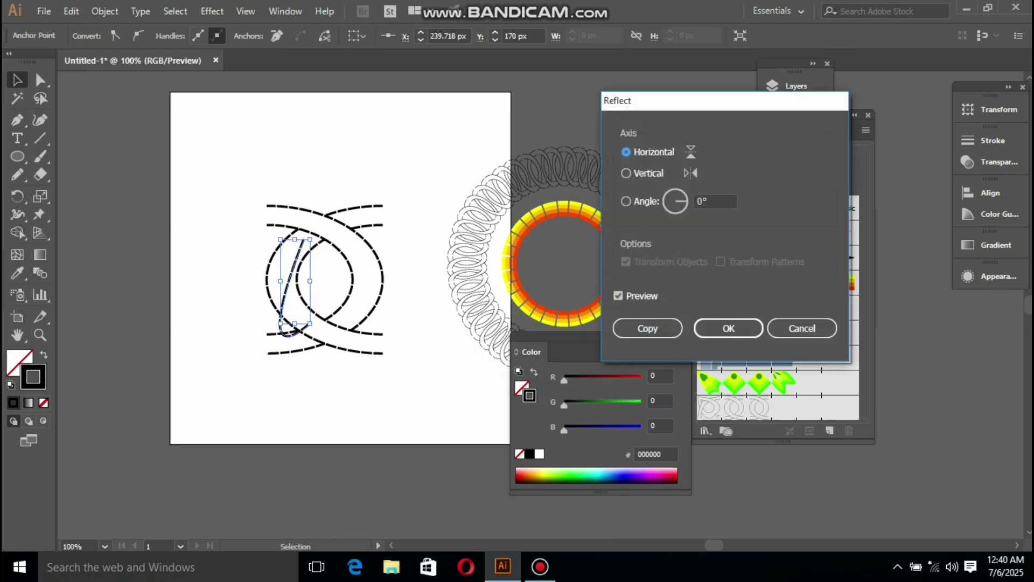
click(626, 173)
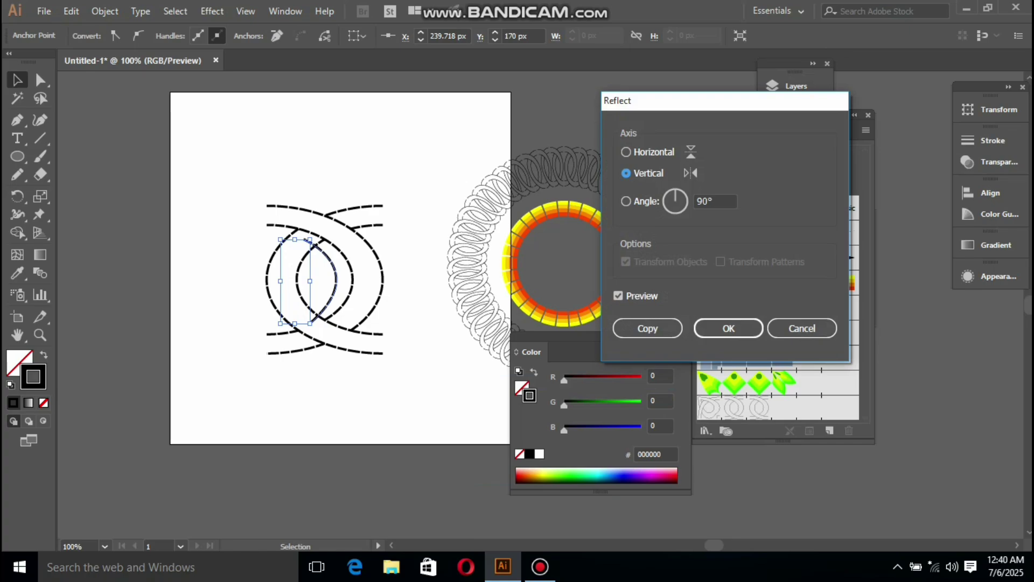
click(648, 327)
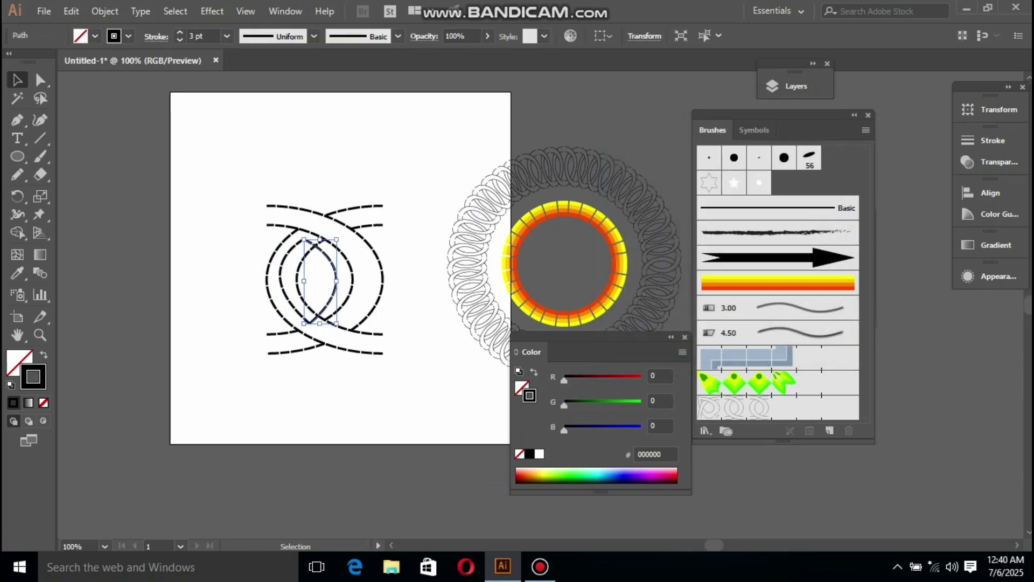
click(412, 293)
mouse_move(336, 280)
mouse_down()
mouse_move(362, 281)
mouse_move(350, 278)
mouse_up()
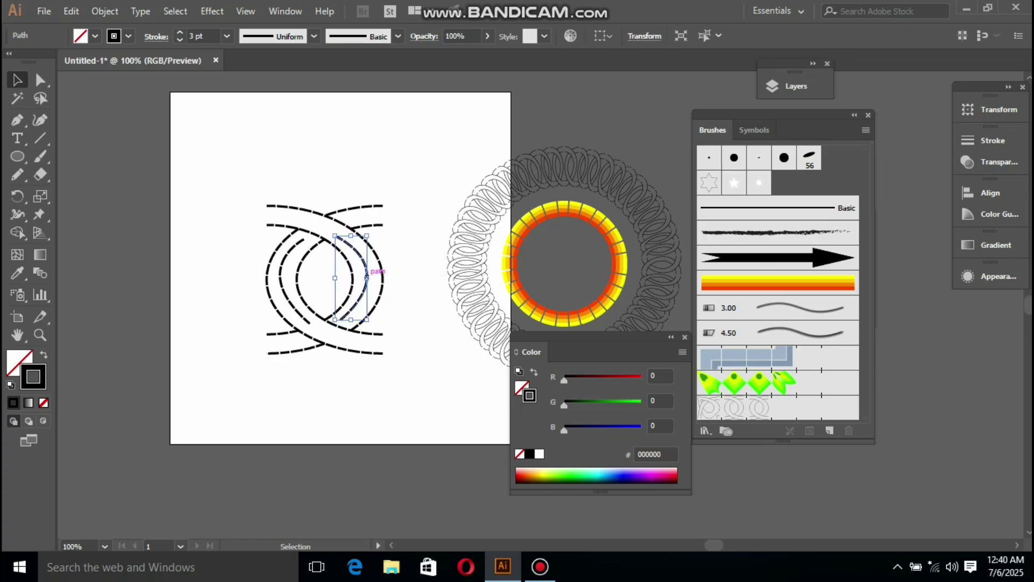
key(ctrl+shift+a)
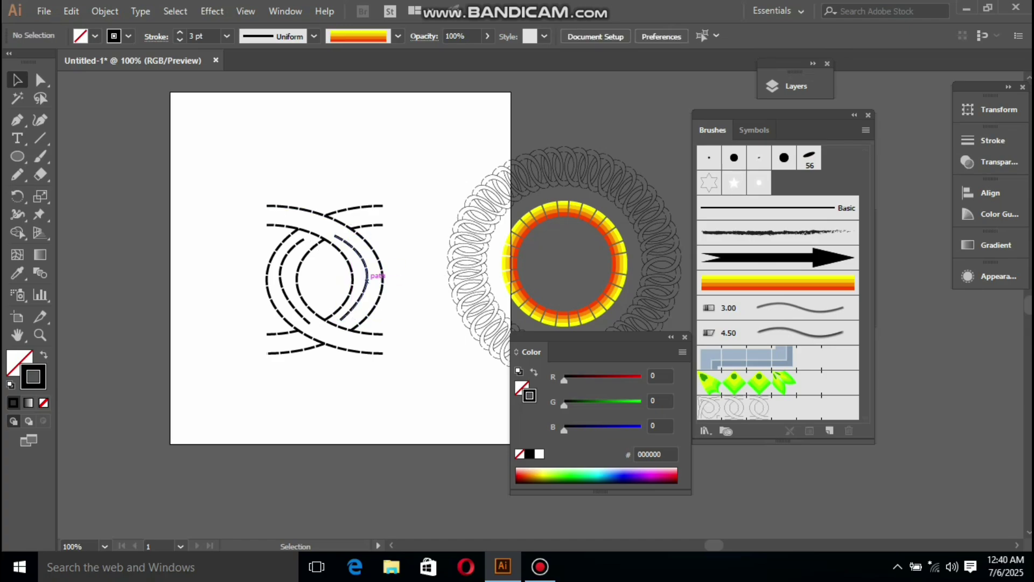
Step: Set the stroke of both inner arcs to red, FF0000
click(368, 278)
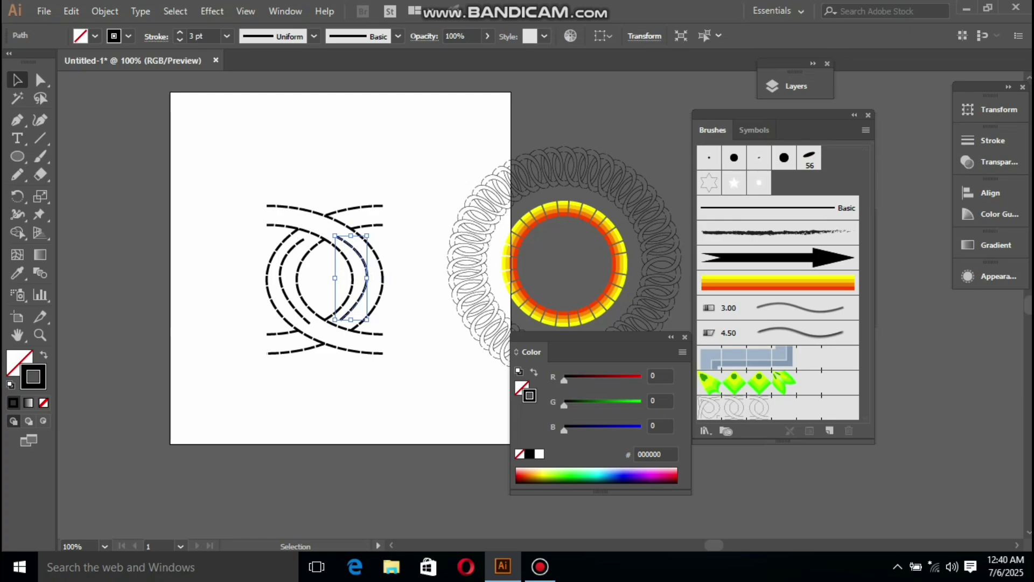
drag(564, 380, 641, 380)
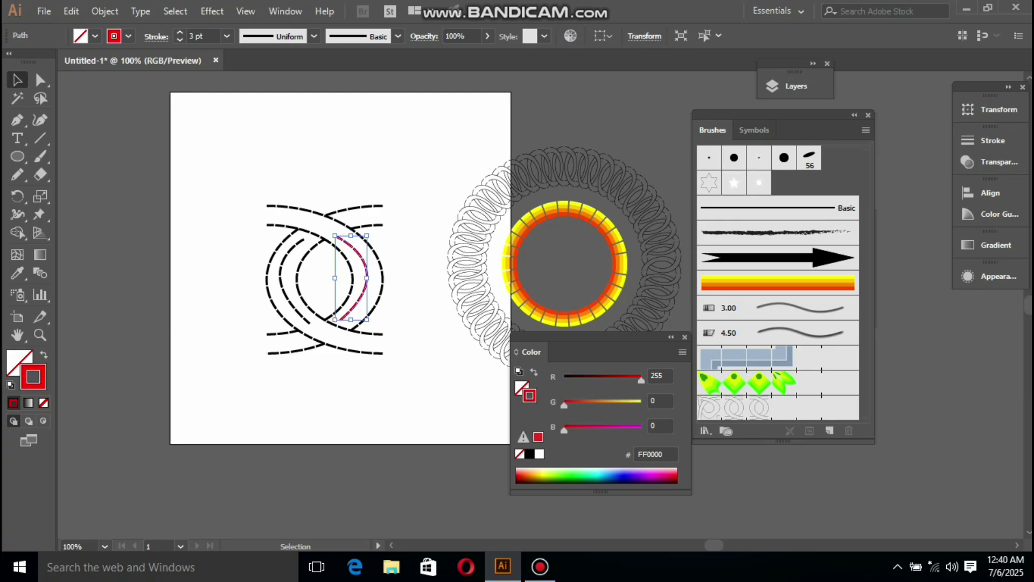
click(415, 302)
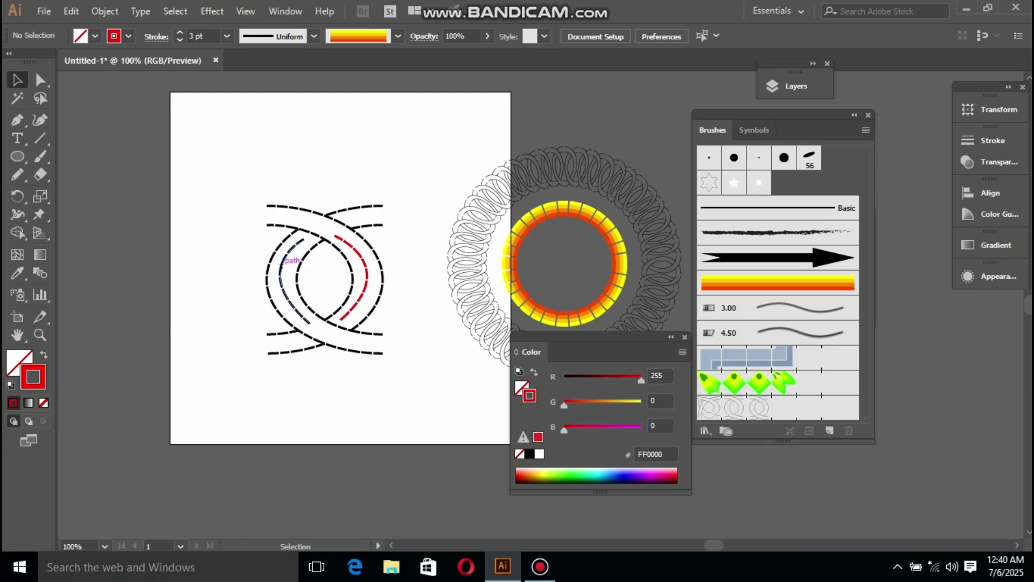
click(281, 268)
drag(563, 380, 641, 380)
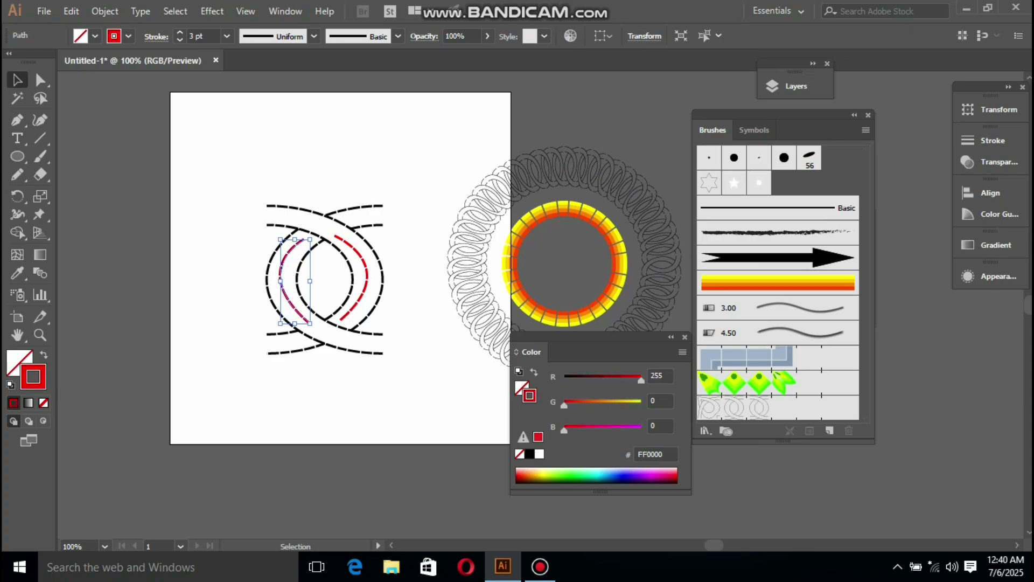
click(415, 301)
Step: Group the whole interlaced artwork with its red arcs and save it as a pattern brush with the default options
drag(211, 171, 446, 412)
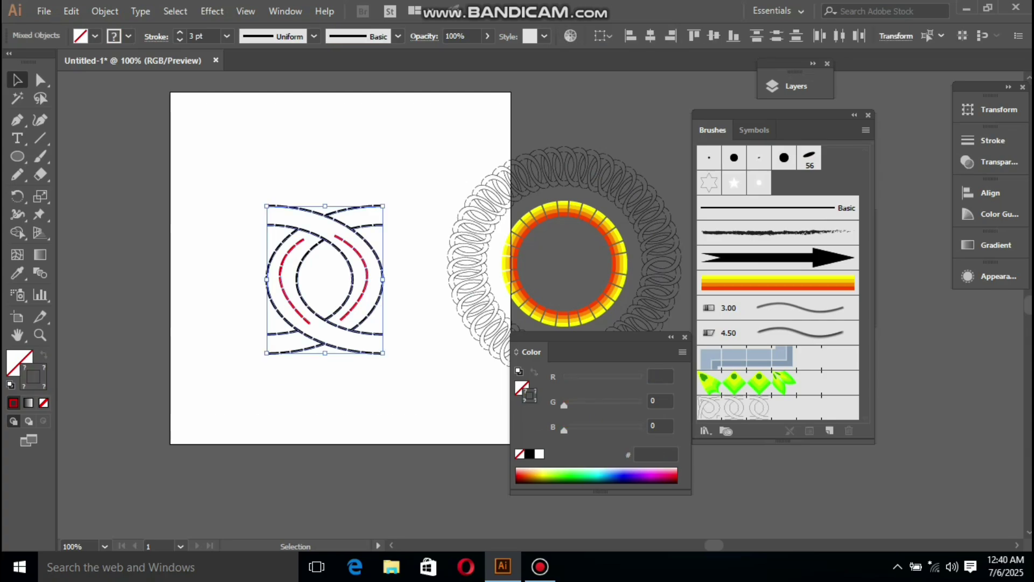
right_click(364, 315)
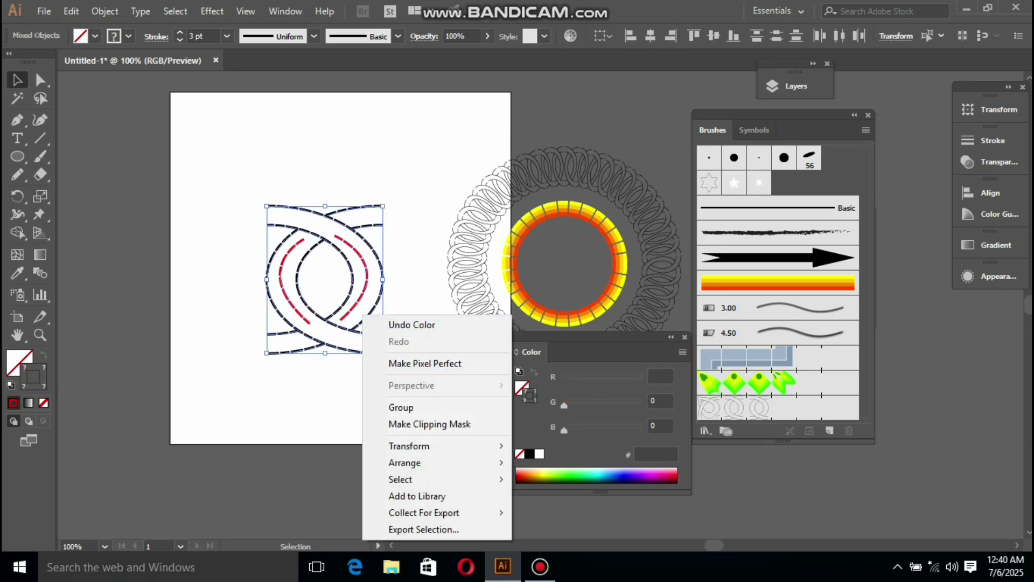
click(401, 408)
drag(353, 322, 856, 333)
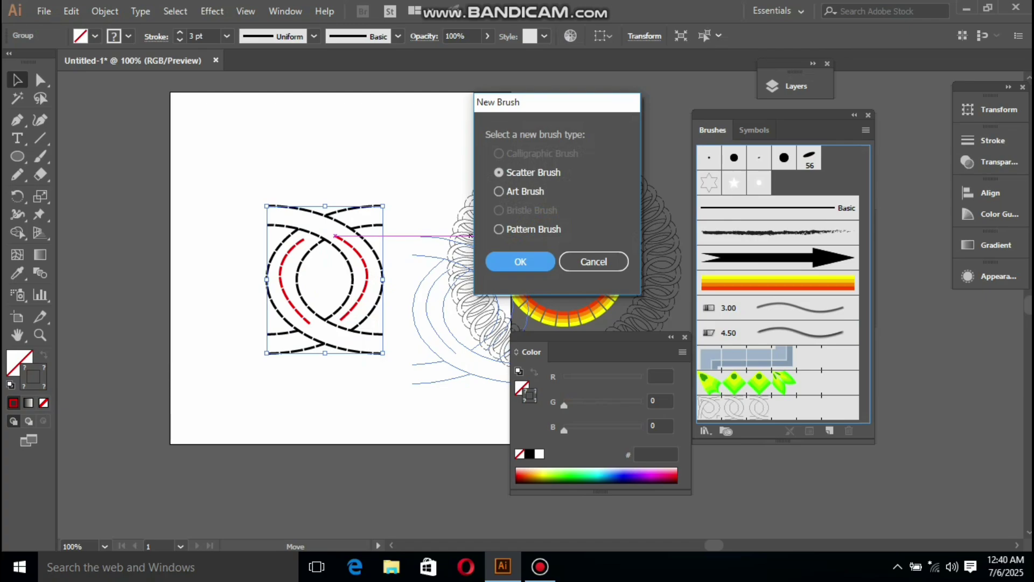
click(499, 229)
key(Return)
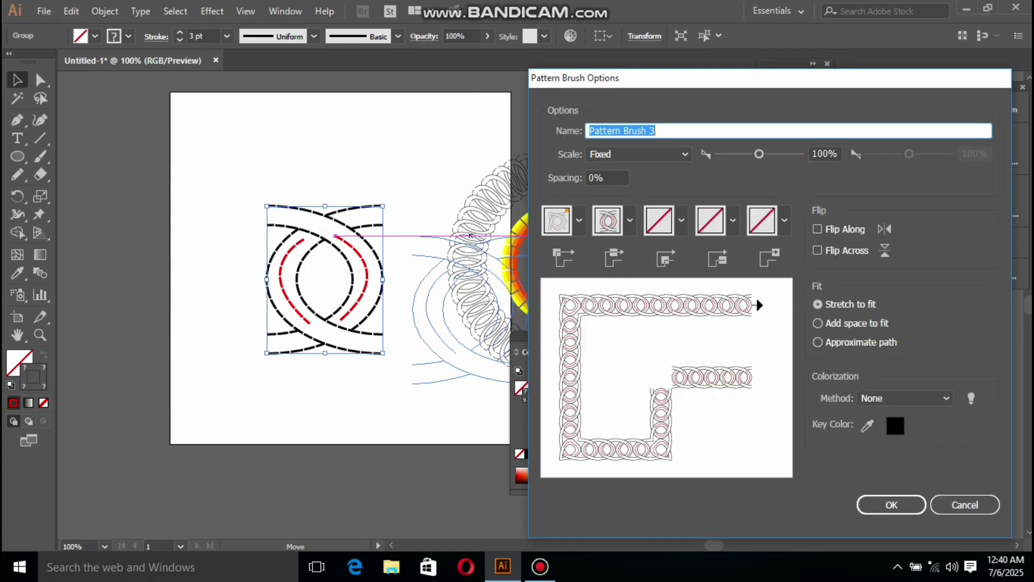
key(Return)
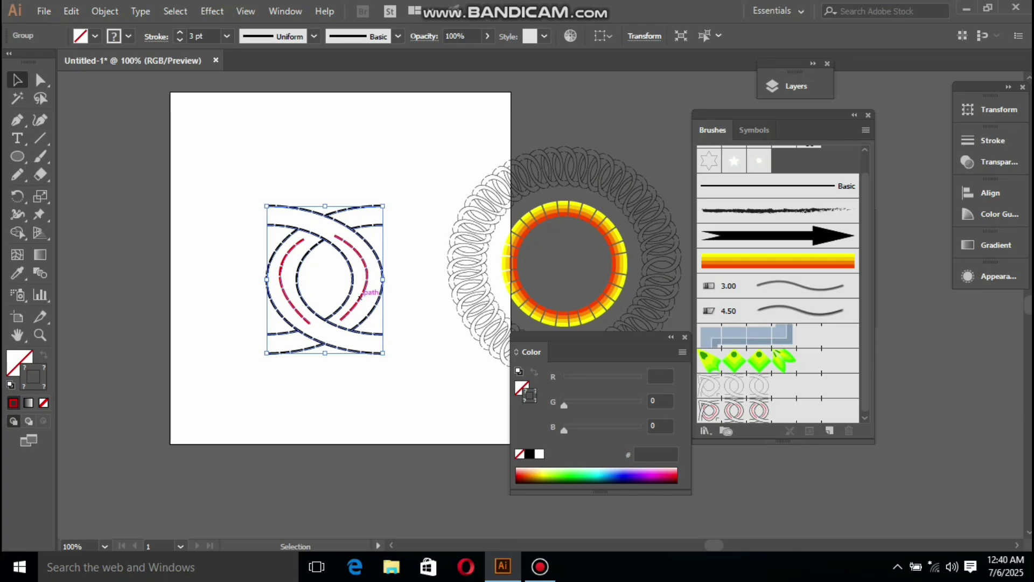
Step: Move the interlaced artwork off the artboard's left side and bring the two brushed circles back onto the artboard
drag(377, 305, 146, 231)
drag(411, 151, 513, 258)
mouse_move(510, 163)
mouse_down()
mouse_move(375, 156)
mouse_move(297, 138)
mouse_up()
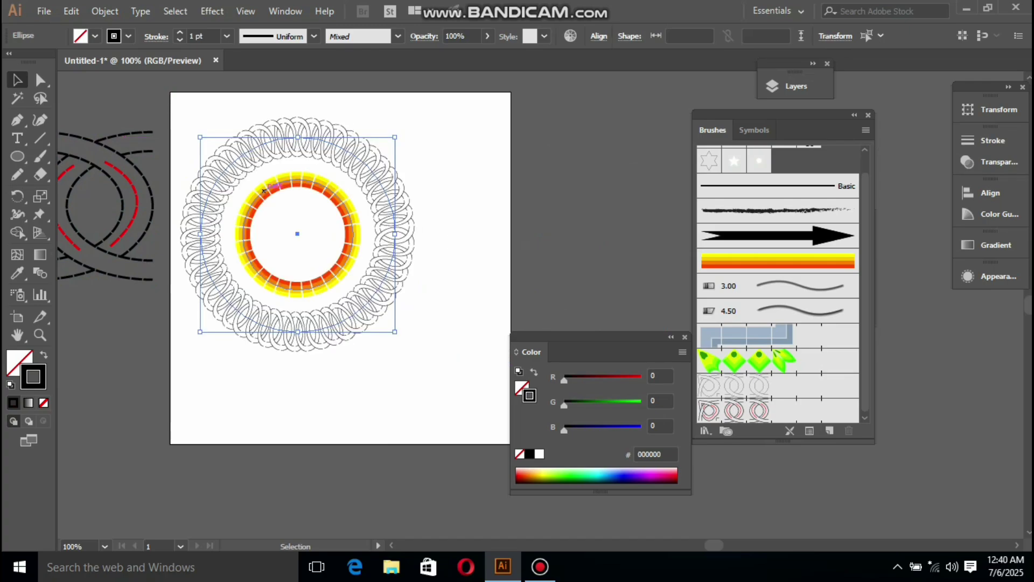
click(464, 207)
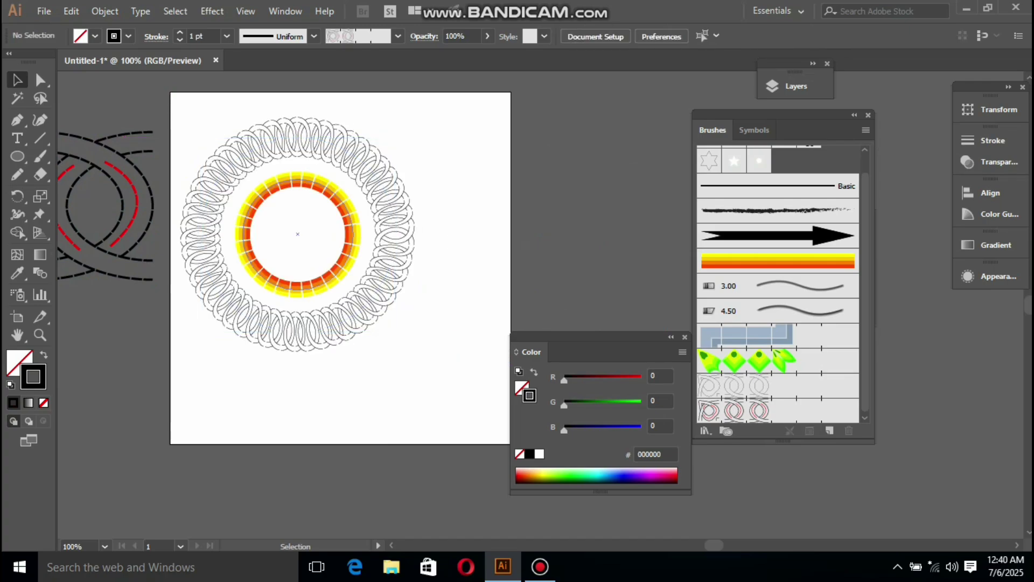
Step: Add a concentric copy about 88 px wide inside the striped circle and apply the new black-and-red pattern brush to it
click(778, 261)
click(352, 220)
key(a)
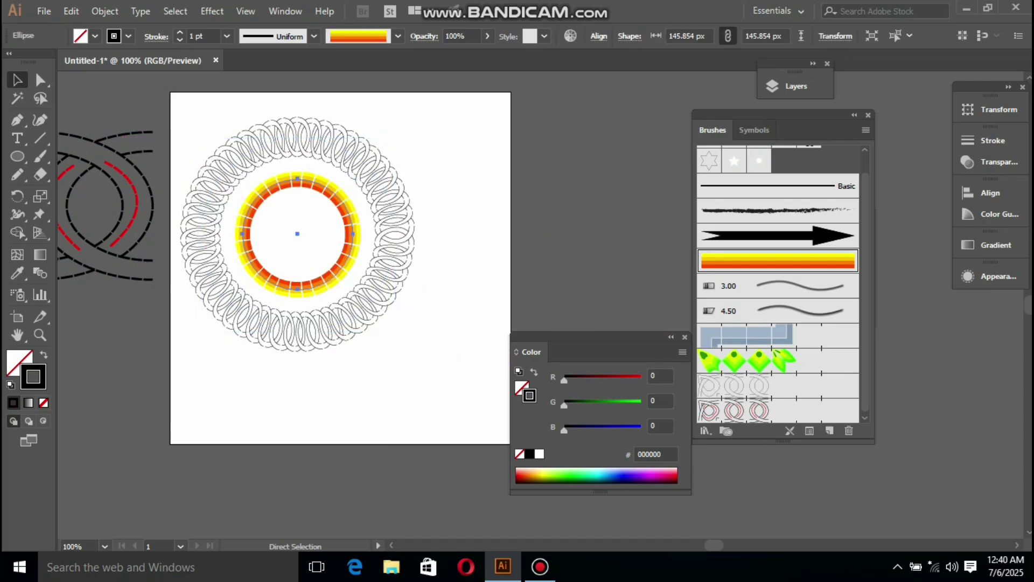
key(v)
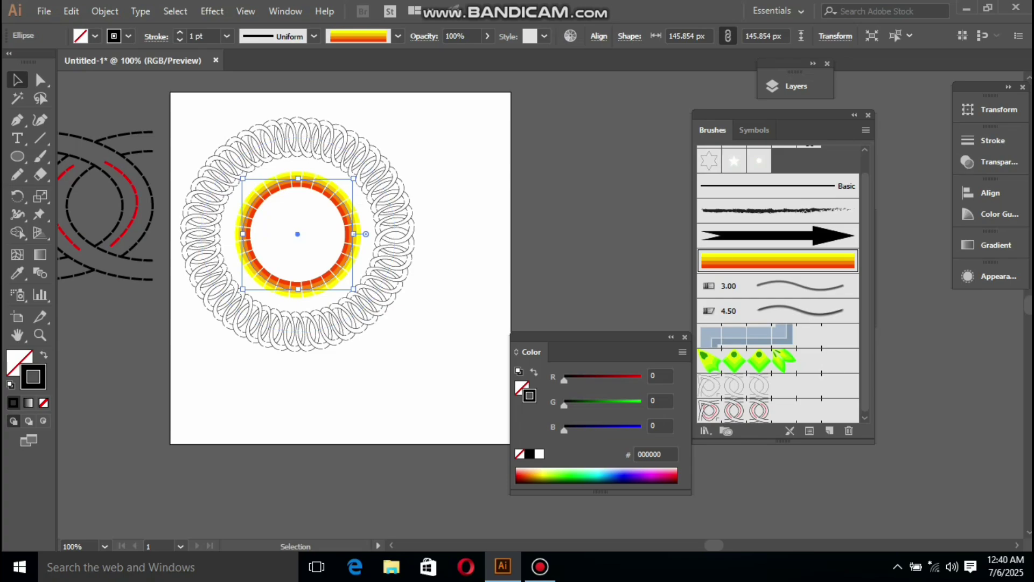
drag(353, 289, 332, 266)
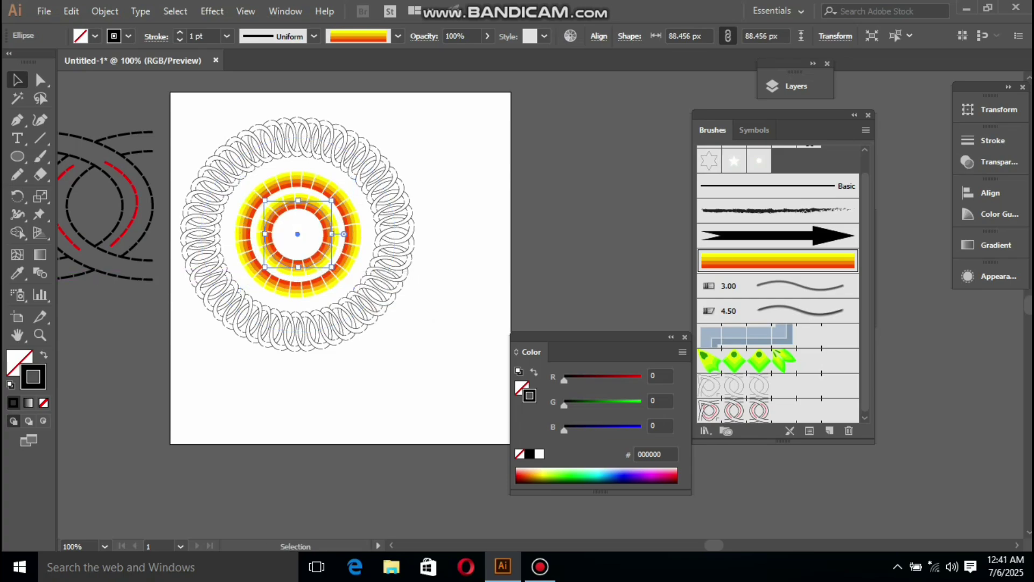
click(753, 412)
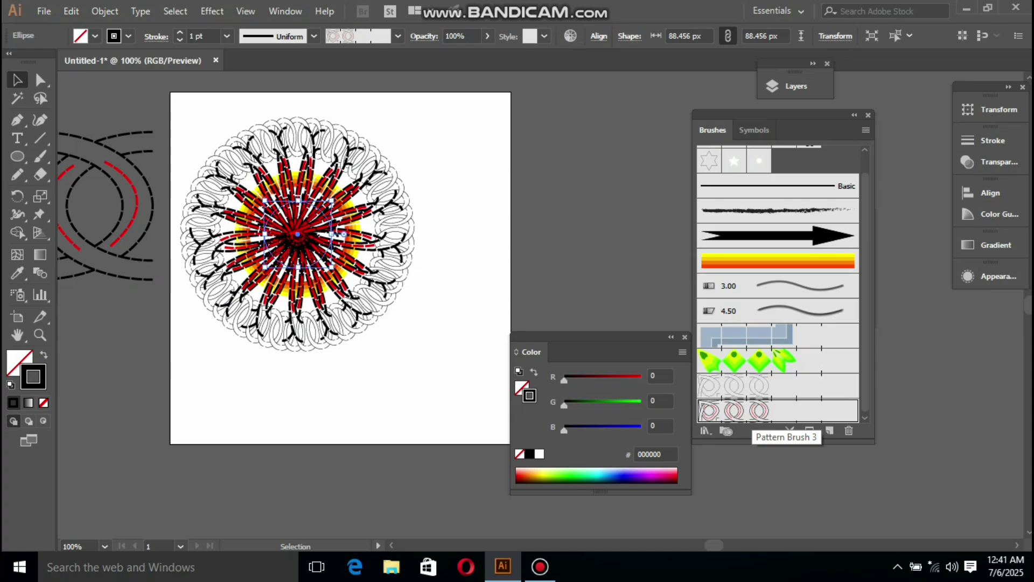
key(ctrl+shift+a)
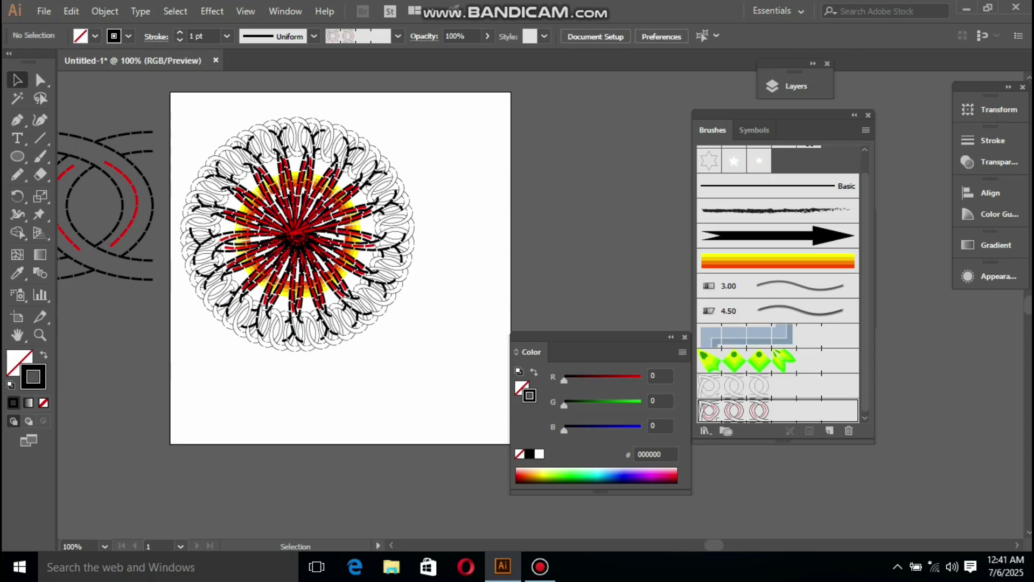
Step: Set the scale of Pattern Brush 3 to 13% and apply the change to the innermost circle
double_click(747, 413)
drag(759, 154, 725, 154)
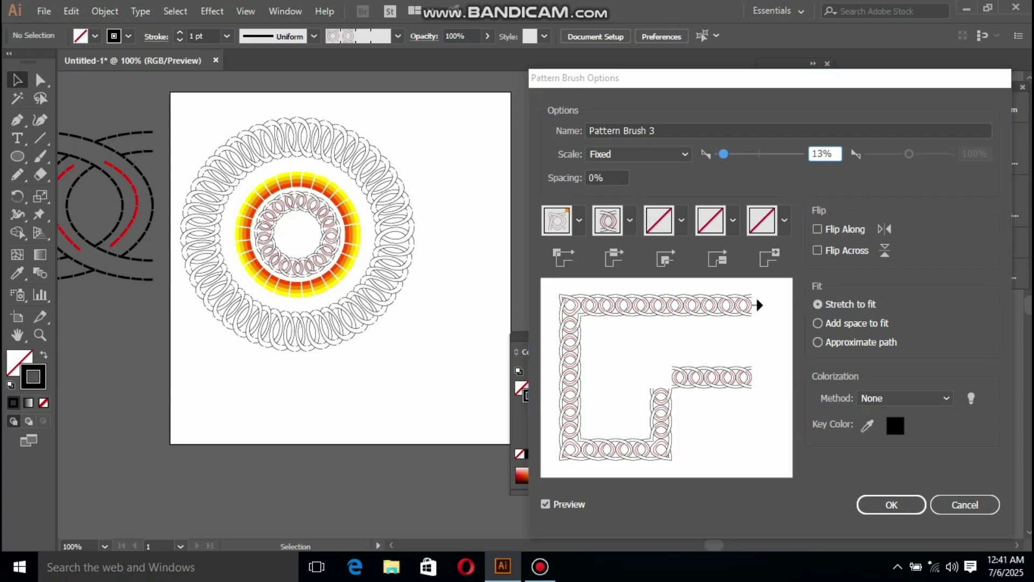
key(Return)
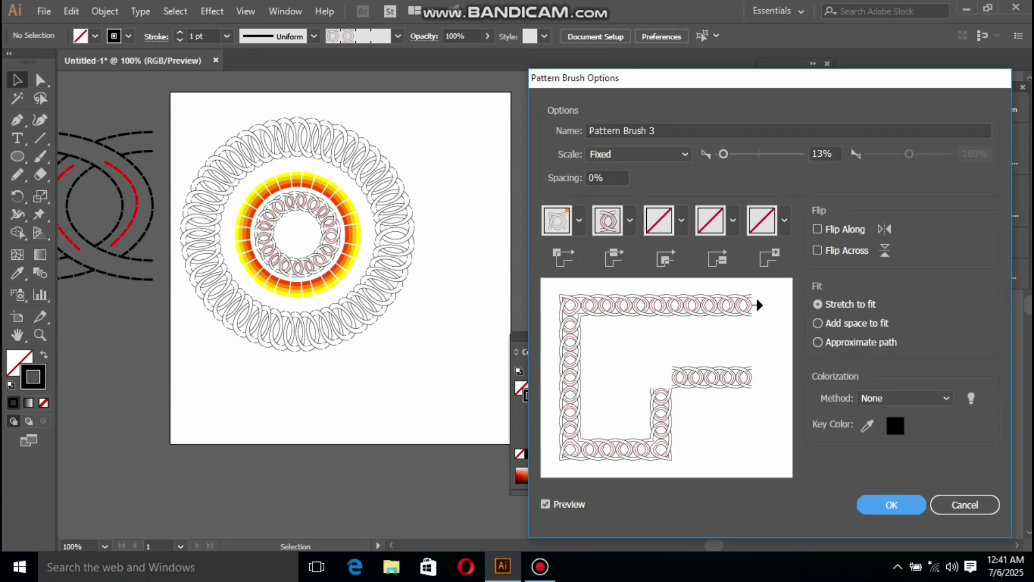
click(502, 304)
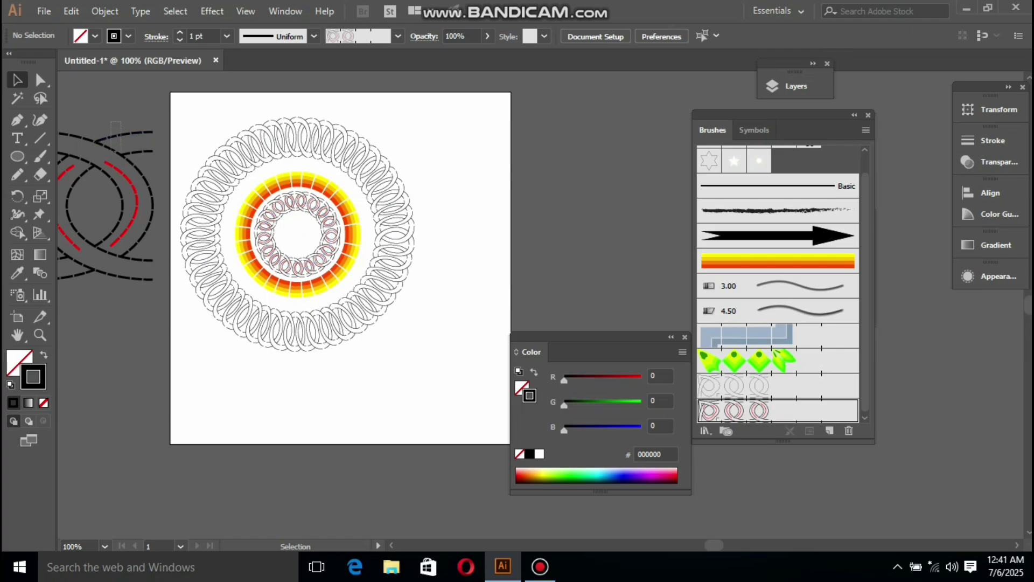
Step: Turn off the dashed line on the interlaced artwork beside the artboard so its strokes are solid
drag(111, 151, 91, 196)
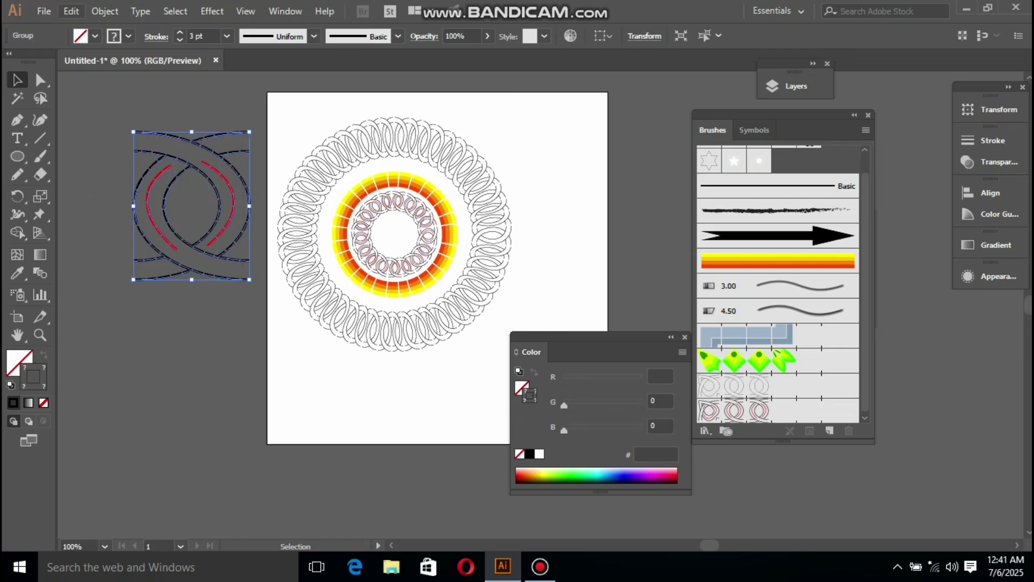
click(156, 36)
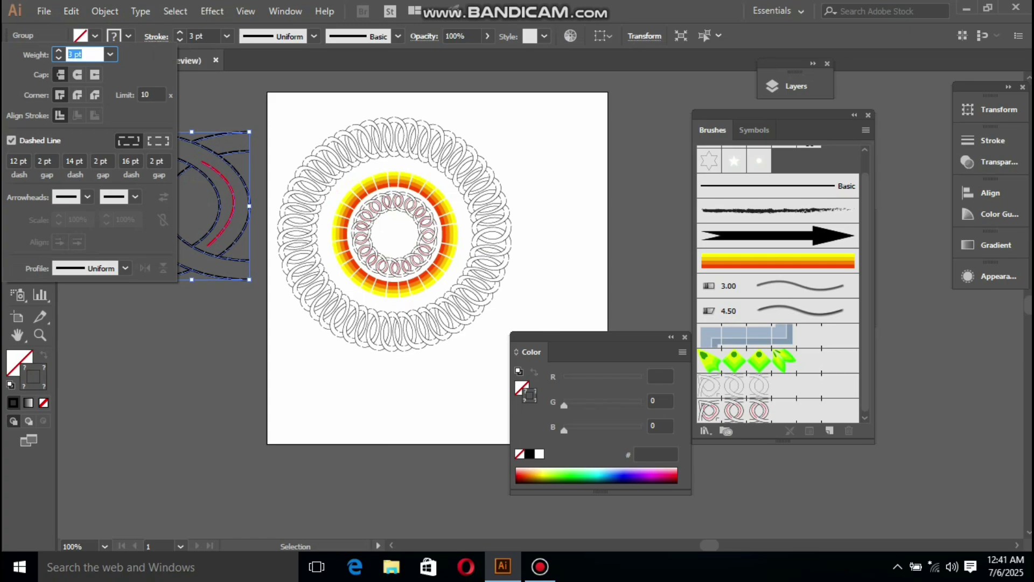
click(156, 37)
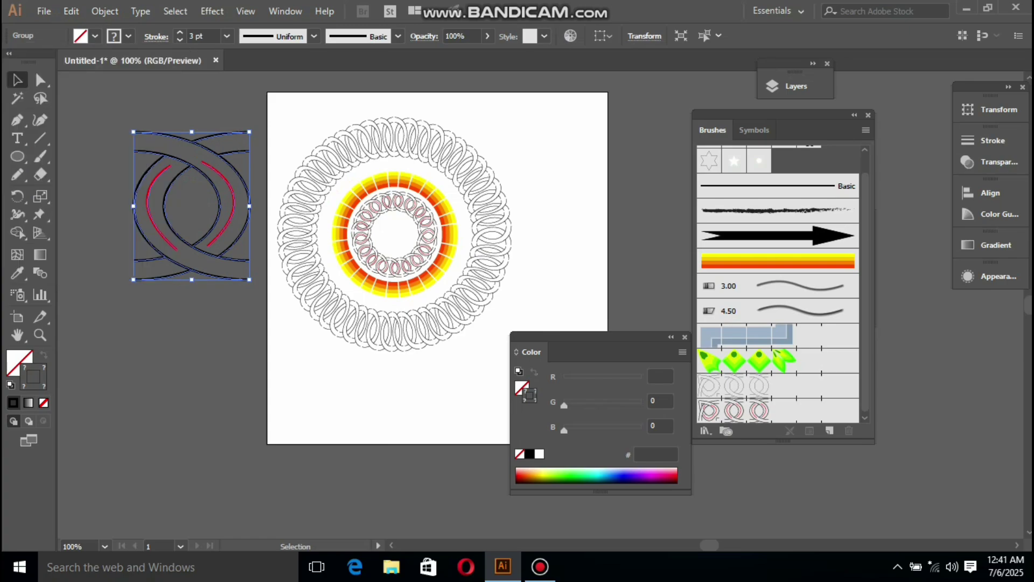
key(ctrl+shift+a)
Step: Create a pattern brush from the solid-stroke interlaced artwork beside the artboard, with its scale set to 14%
drag(144, 128, 252, 309)
drag(191, 246, 665, 320)
drag(608, 280, 776, 302)
click(499, 229)
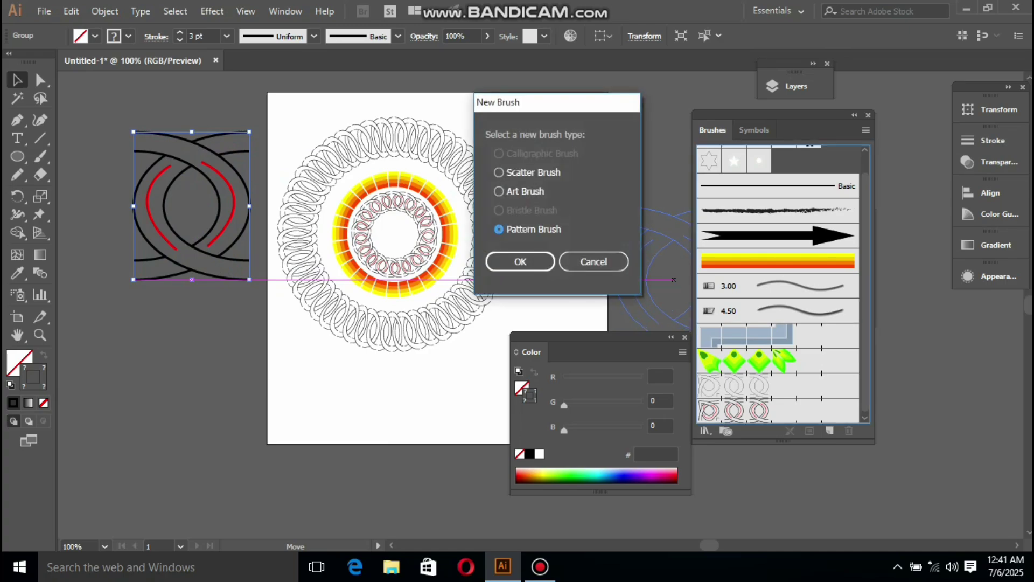
click(520, 261)
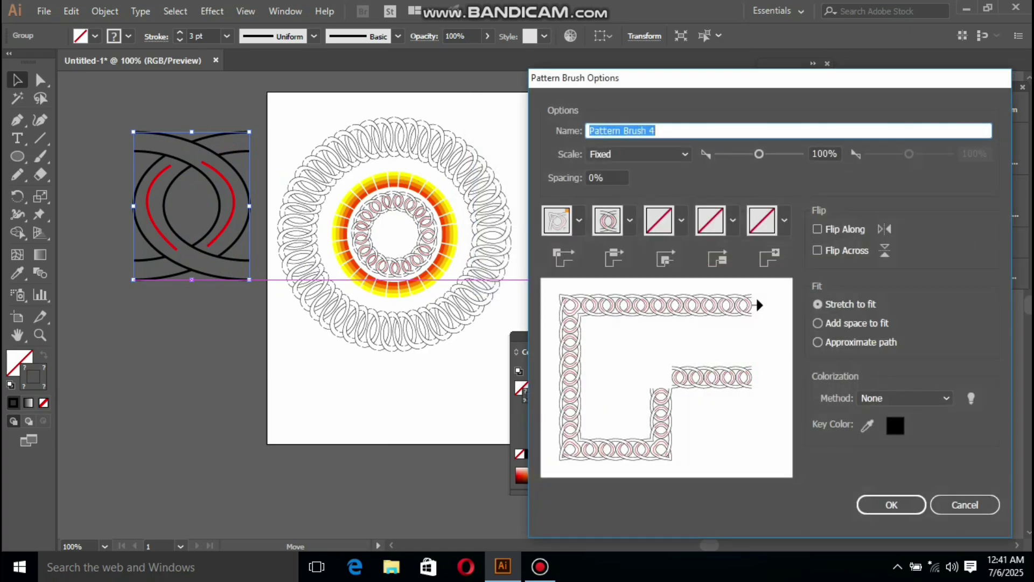
drag(758, 154, 723, 154)
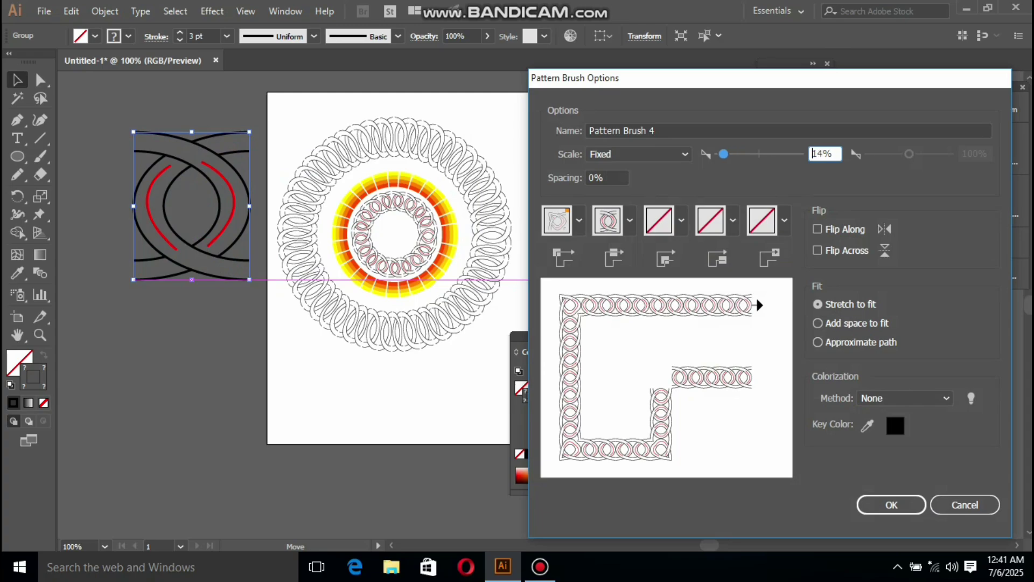
click(891, 505)
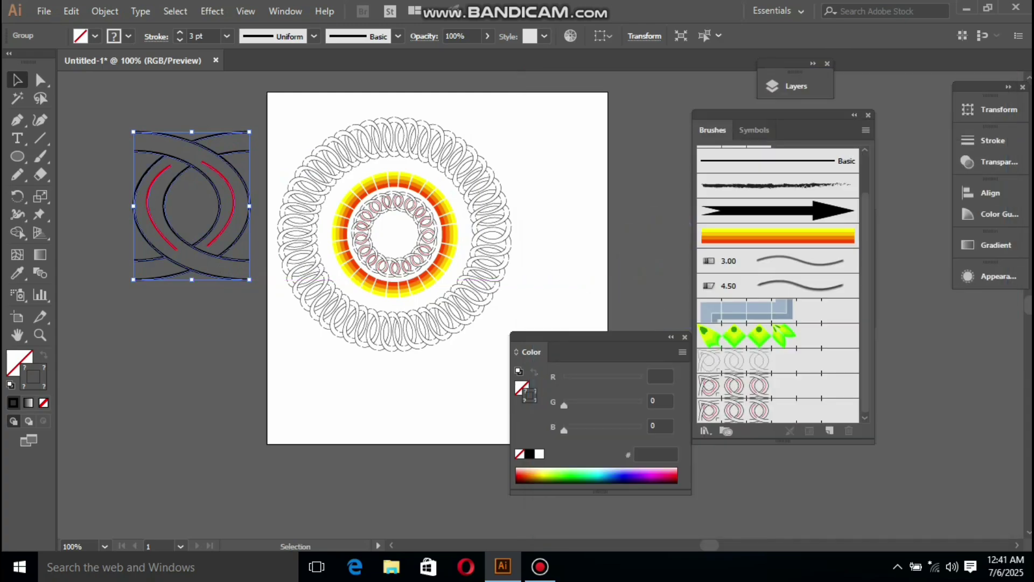
Step: Apply the new solid black-and-red pattern brush to the outermost circle and deselect it
click(502, 234)
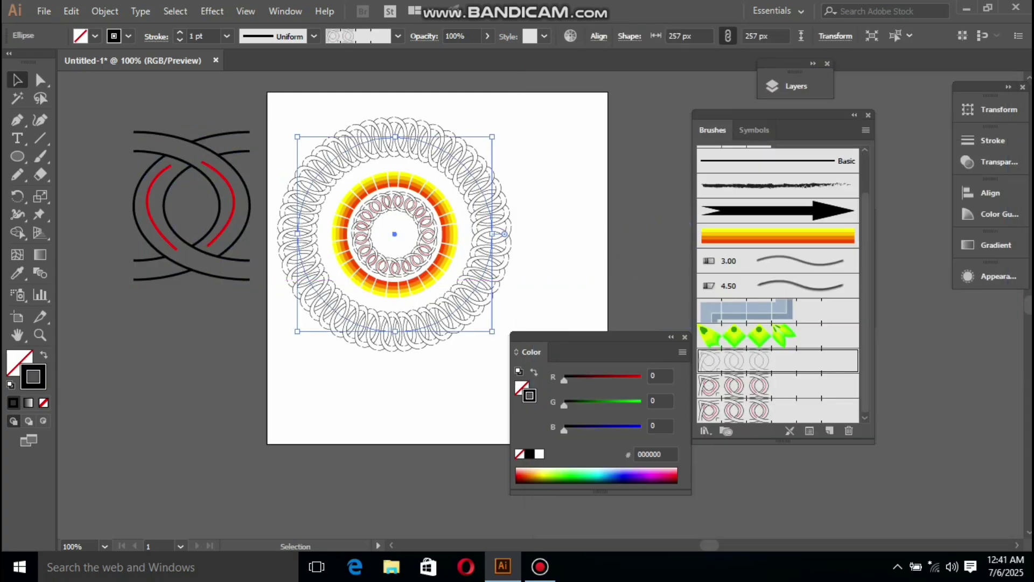
double_click(760, 410)
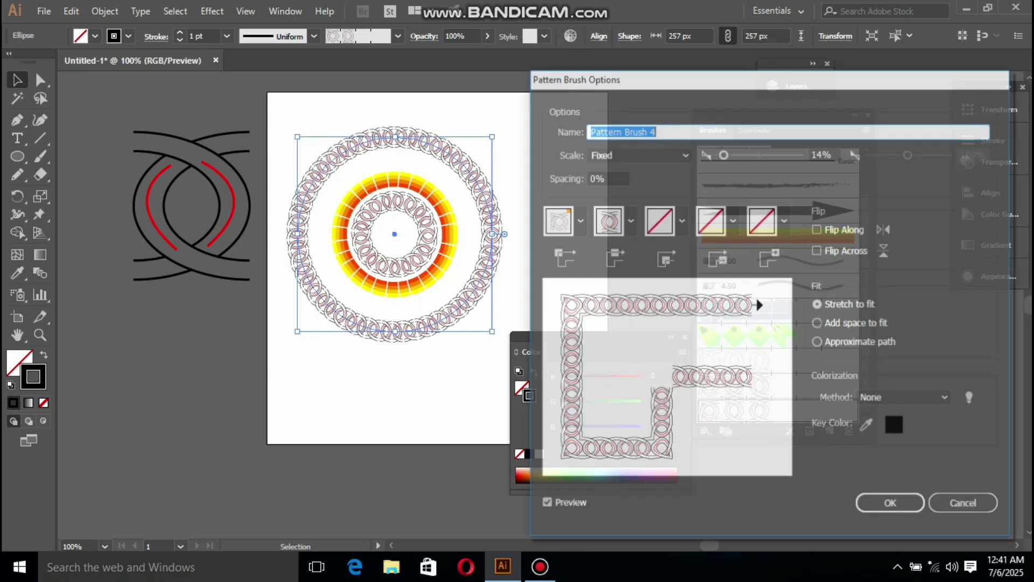
key(Return)
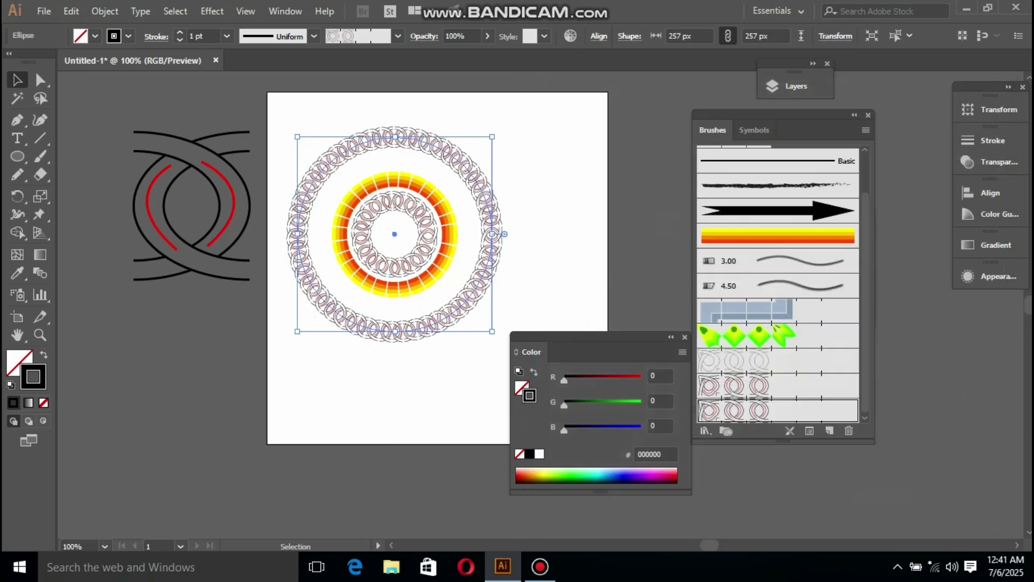
key(ctrl+shift+a)
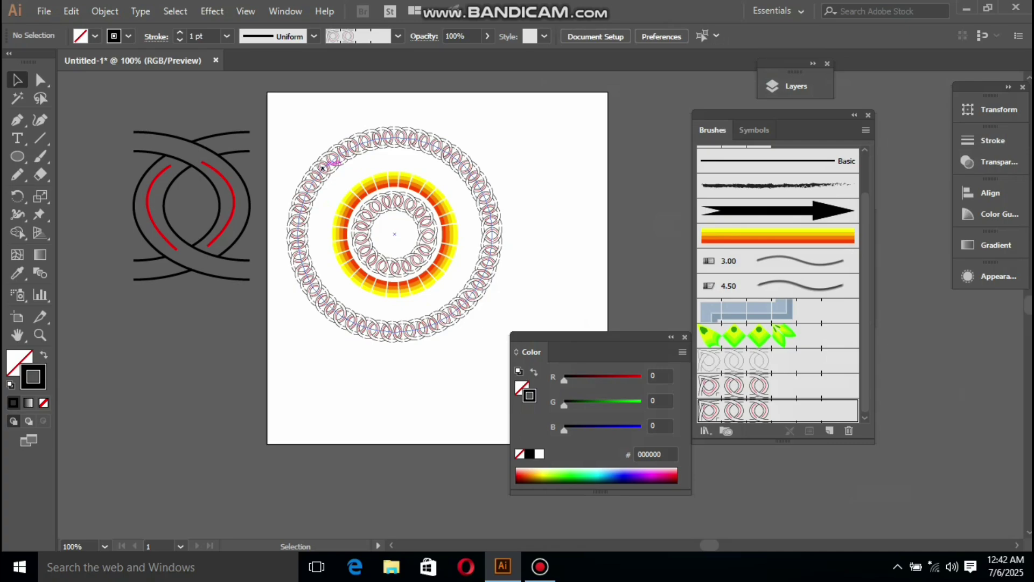
Step: Resize the outermost circle about its centre to about 293 px wide and shift all three circles toward the artboard's centre
click(492, 233)
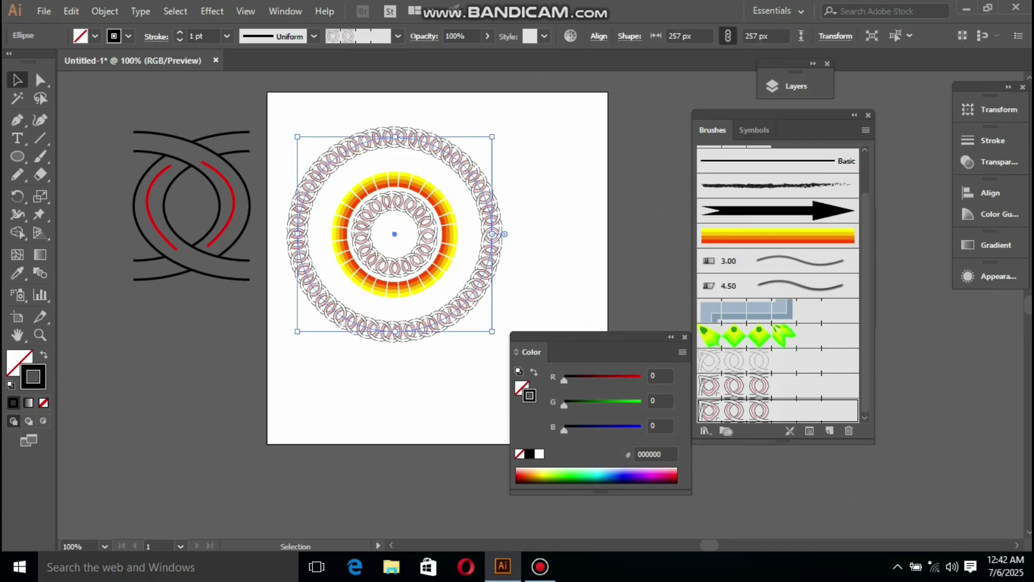
drag(504, 234, 607, 233)
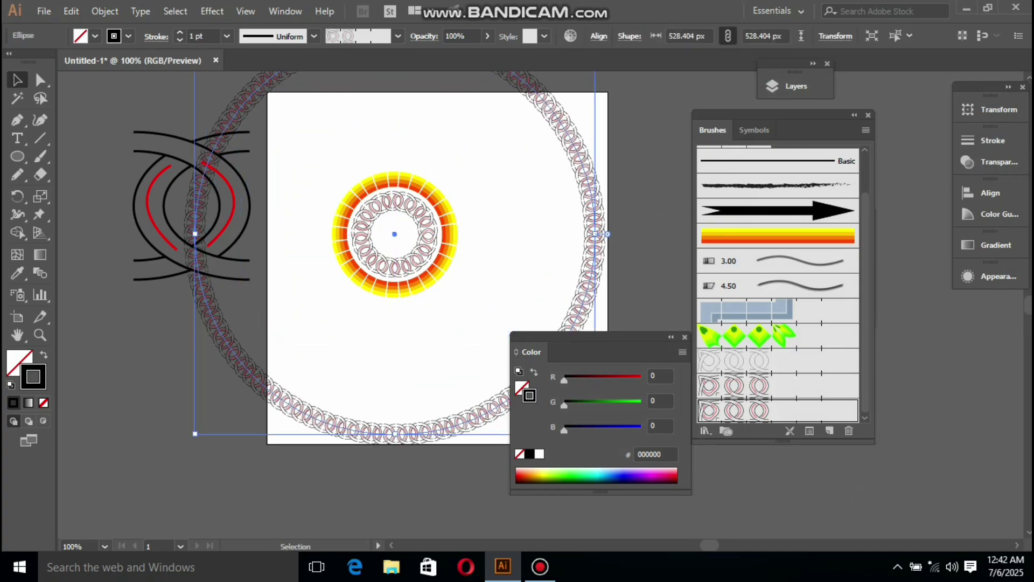
drag(587, 337, 801, 333)
drag(595, 434, 523, 348)
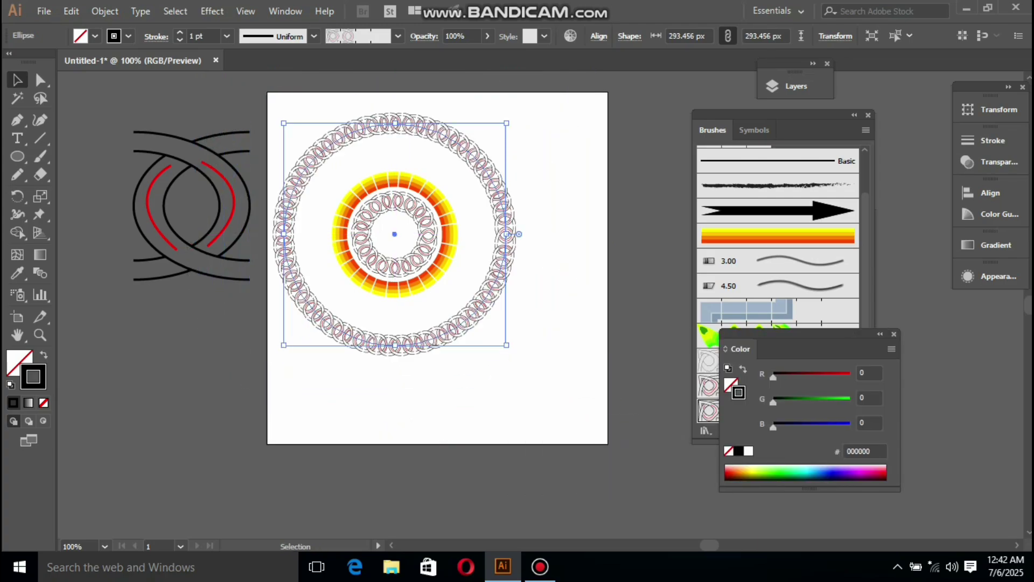
click(519, 234)
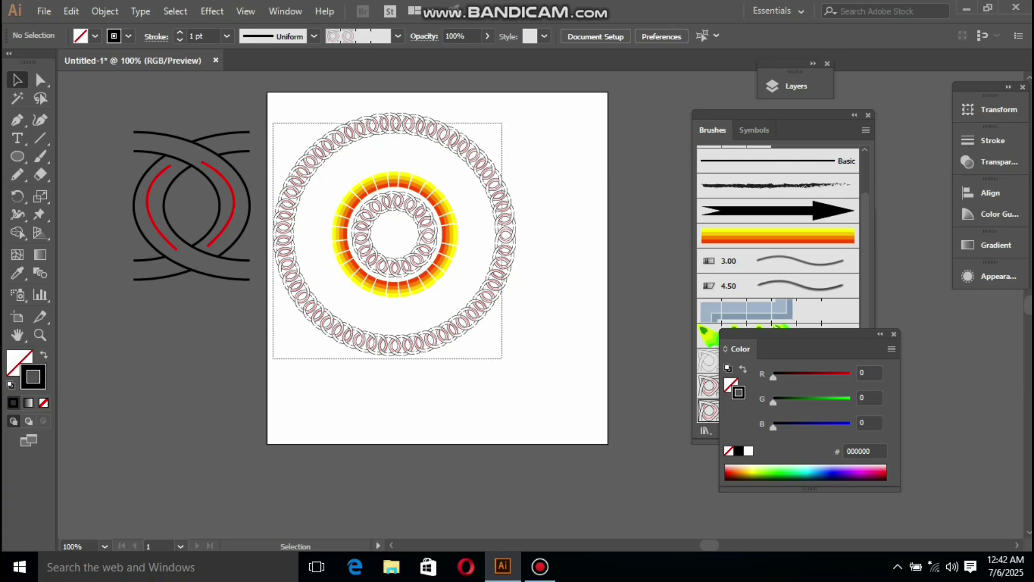
drag(273, 123, 502, 359)
drag(441, 262, 497, 279)
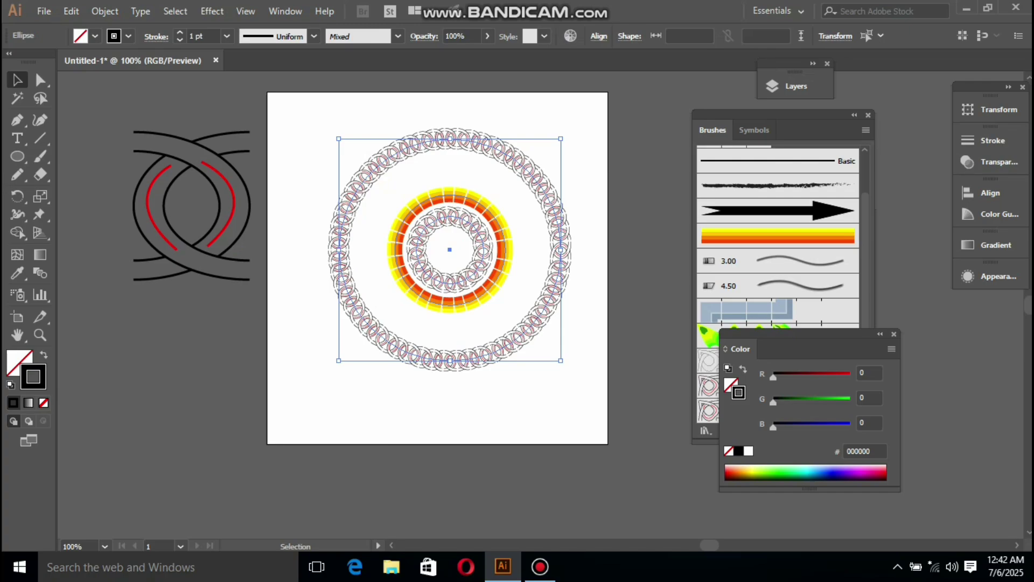
Step: Delete the three brushed concentric circles from the artboard
drag(277, 120, 588, 410)
key(Delete)
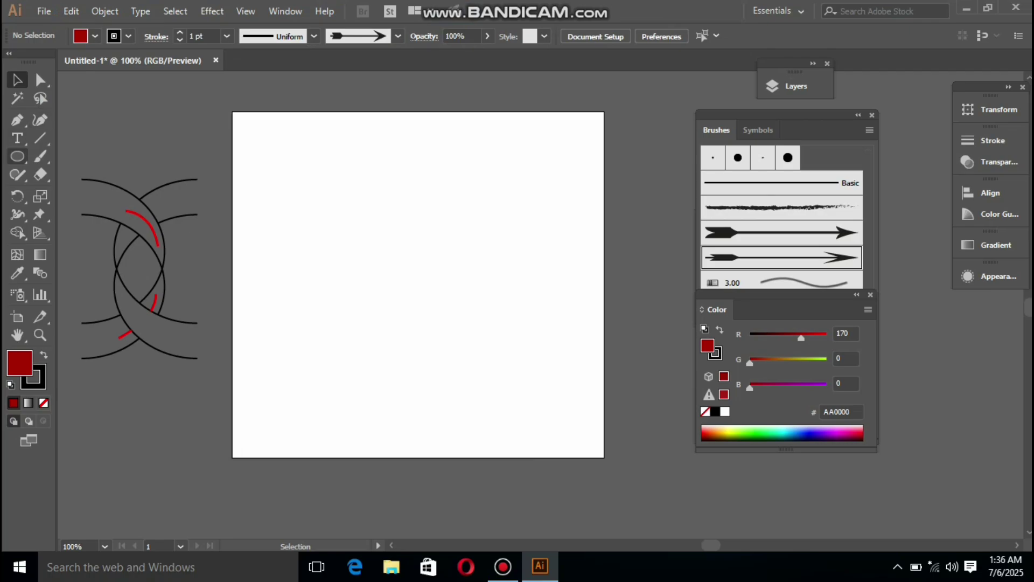
Step: Draw a square on the artboard, remove its fill while keeping the black 1 pt stroke, and rotate it 45° into a diamond
click(17, 156)
click(93, 156)
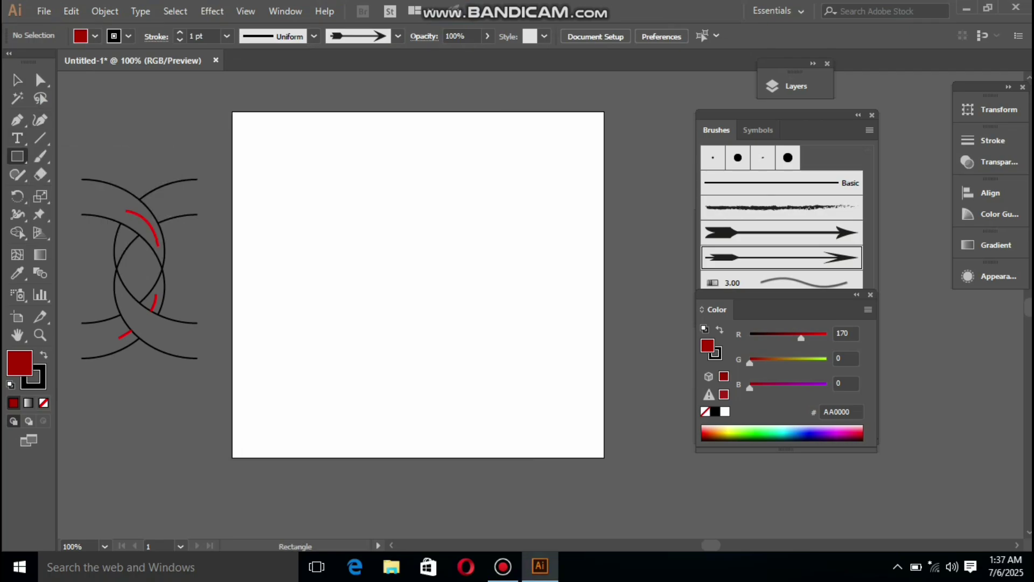
drag(425, 249, 490, 314)
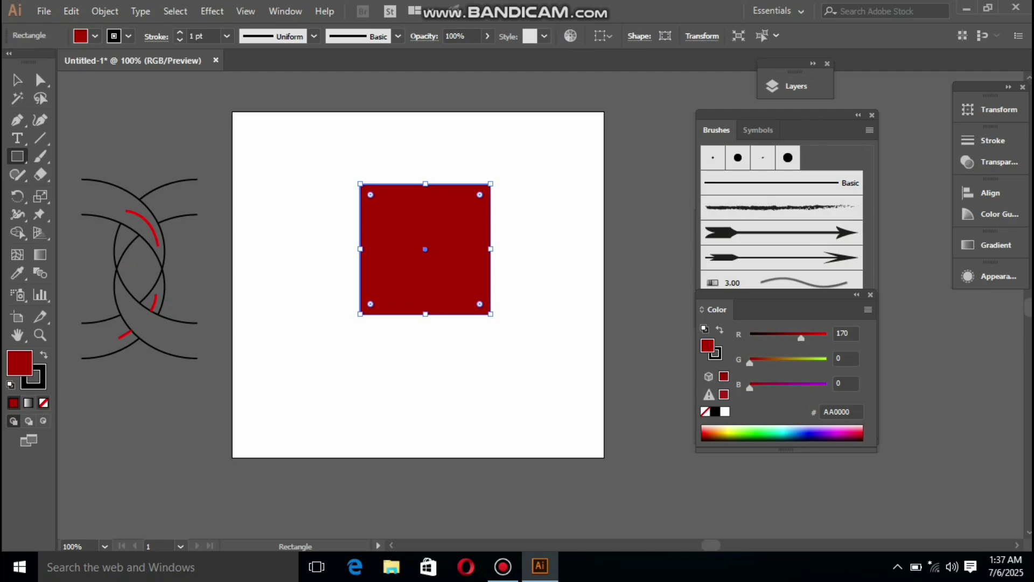
click(44, 403)
key(v)
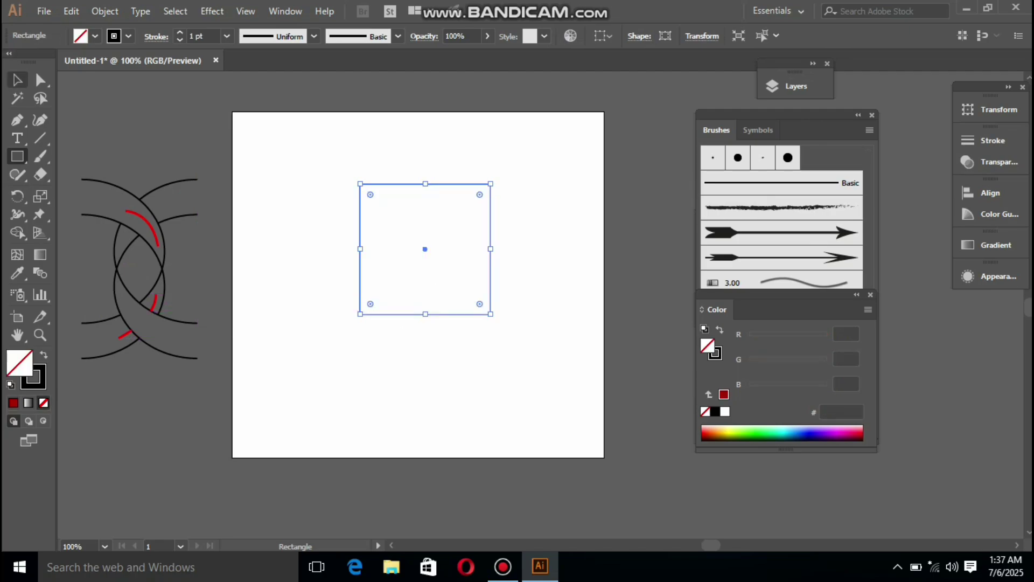
drag(494, 180, 524, 282)
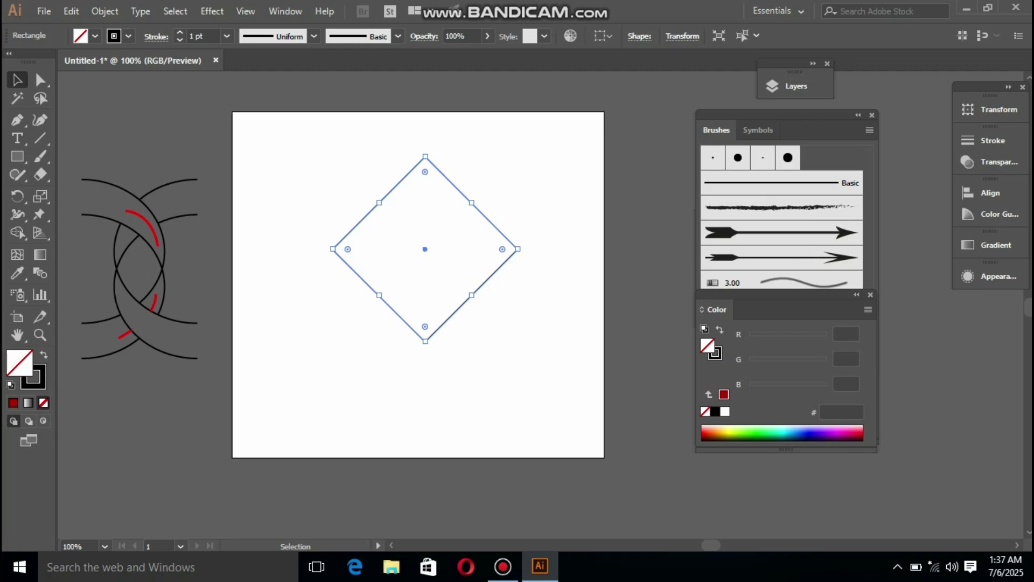
Step: Stretch the diamond into a kite by moving its bottom anchor straight down to Y 402 px
key(a)
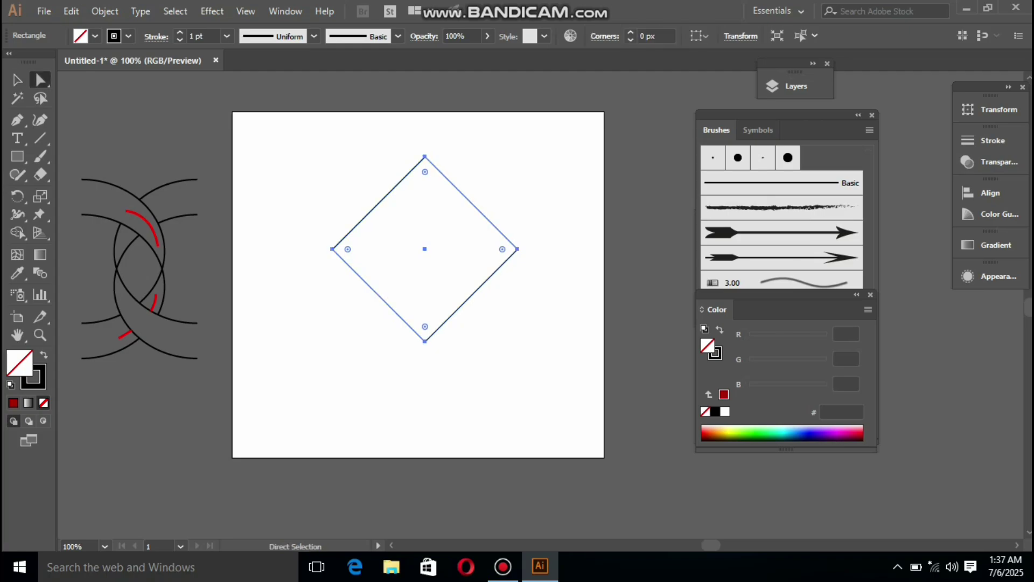
key(ctrl+shift+a)
drag(425, 341, 425, 428)
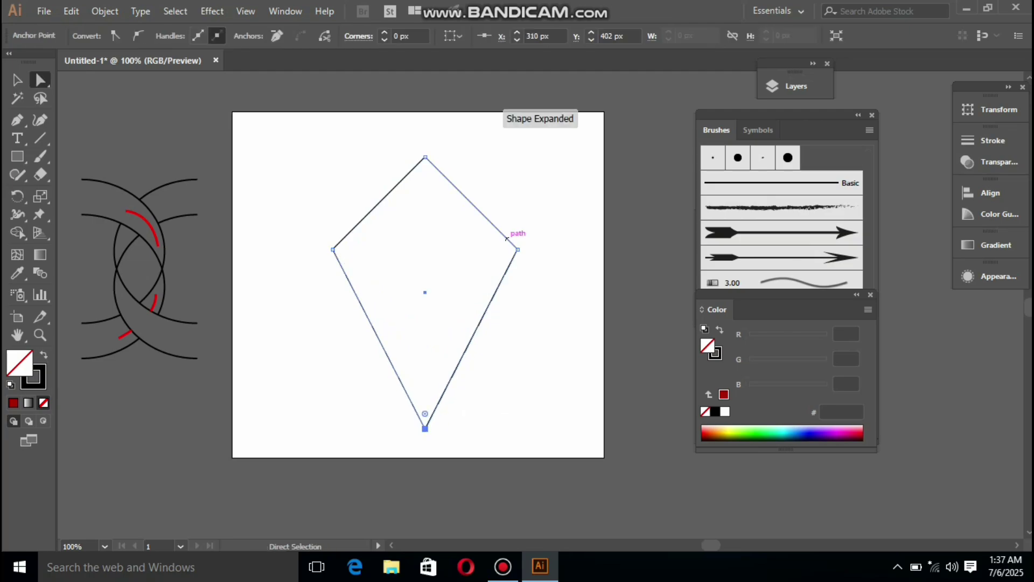
key(v)
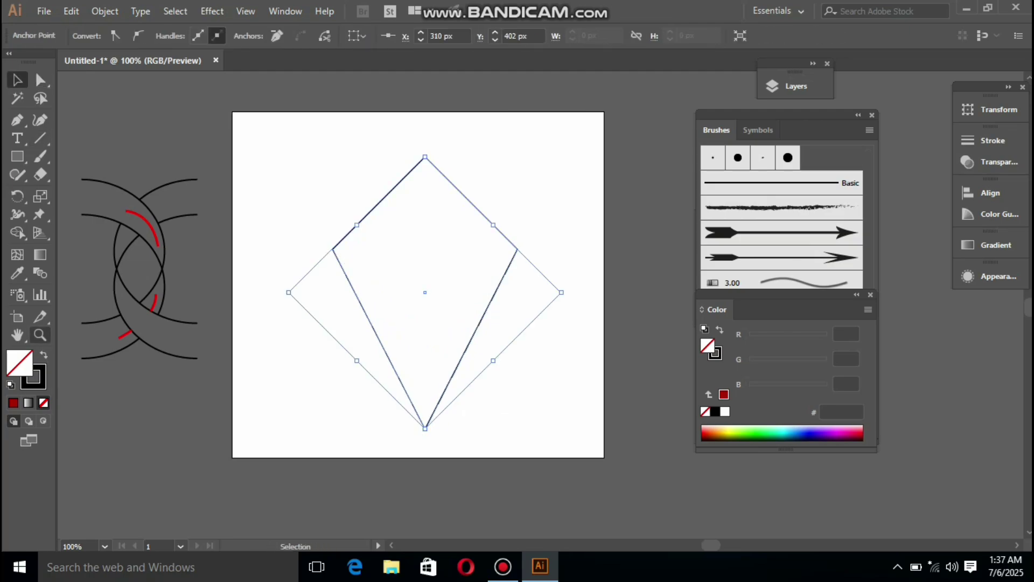
Step: Try placing a scaled-down copy of the kite's lower V-shaped edges inside the outline
key(x)
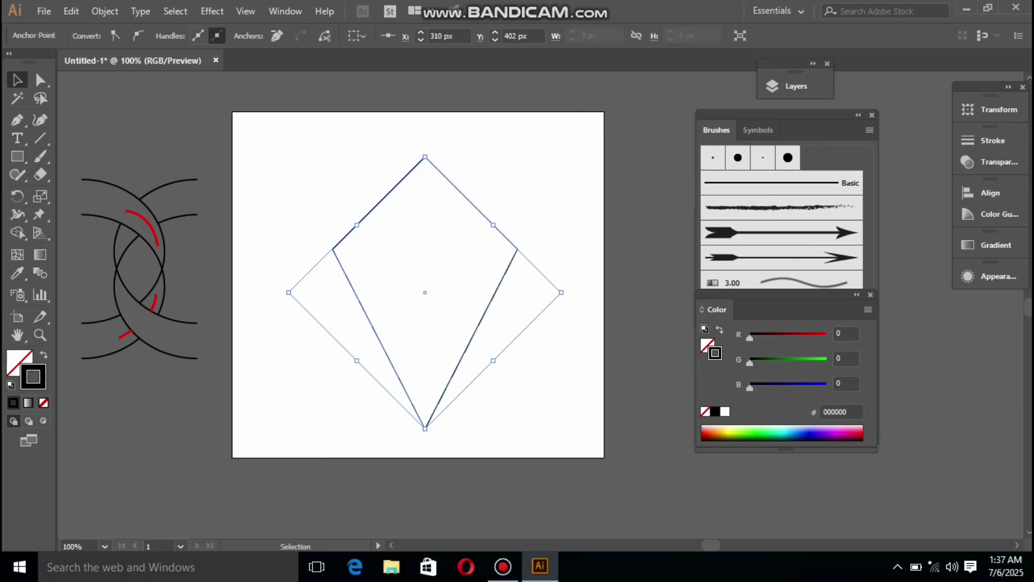
key(a)
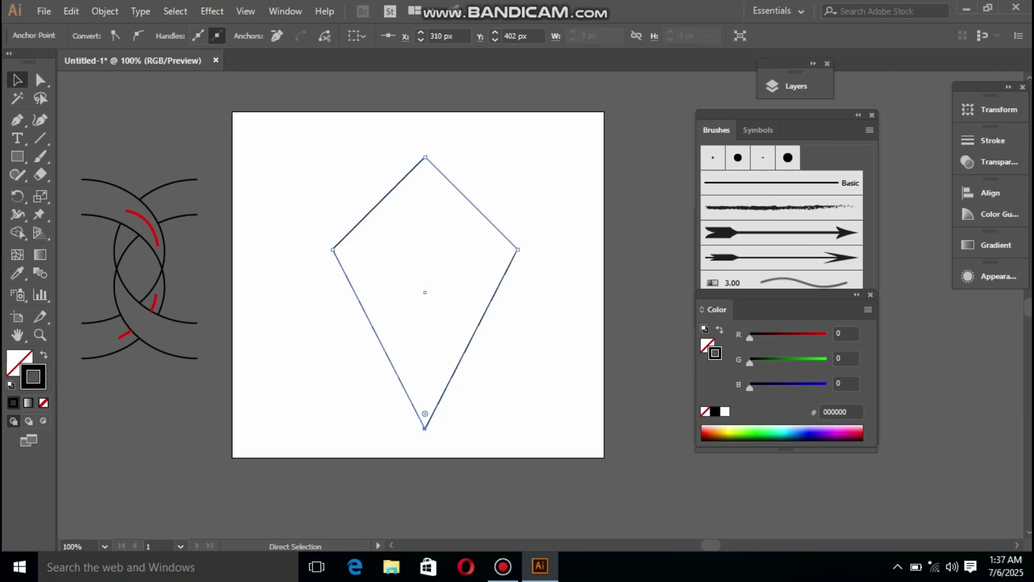
key(v)
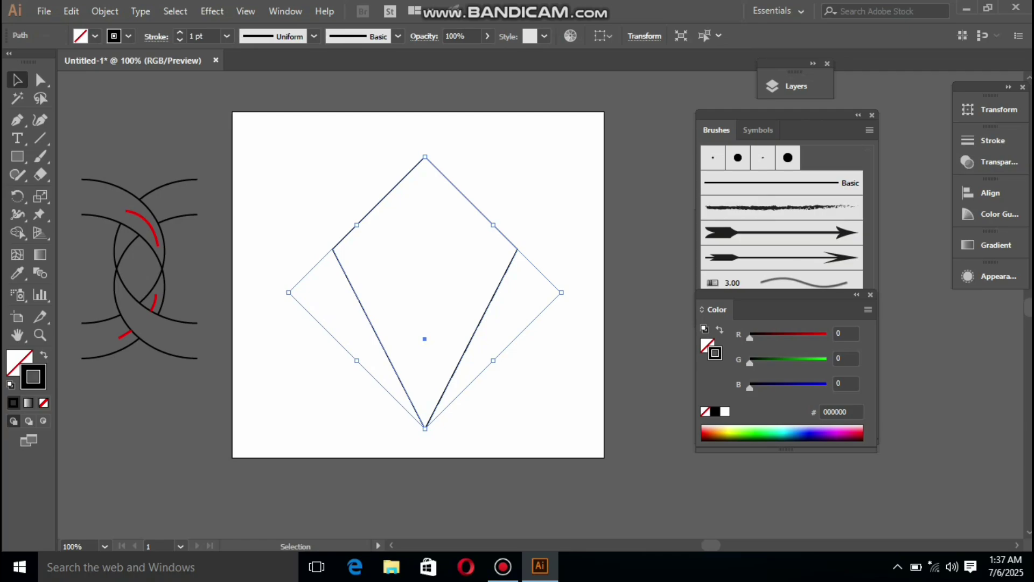
drag(561, 292, 513, 292)
key(ctrl+shift+a)
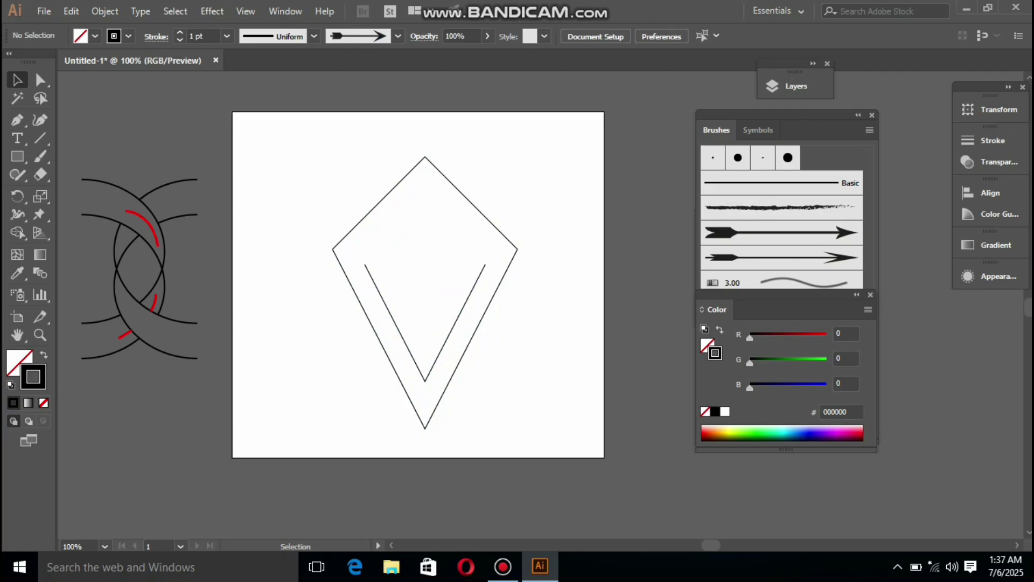
click(486, 264)
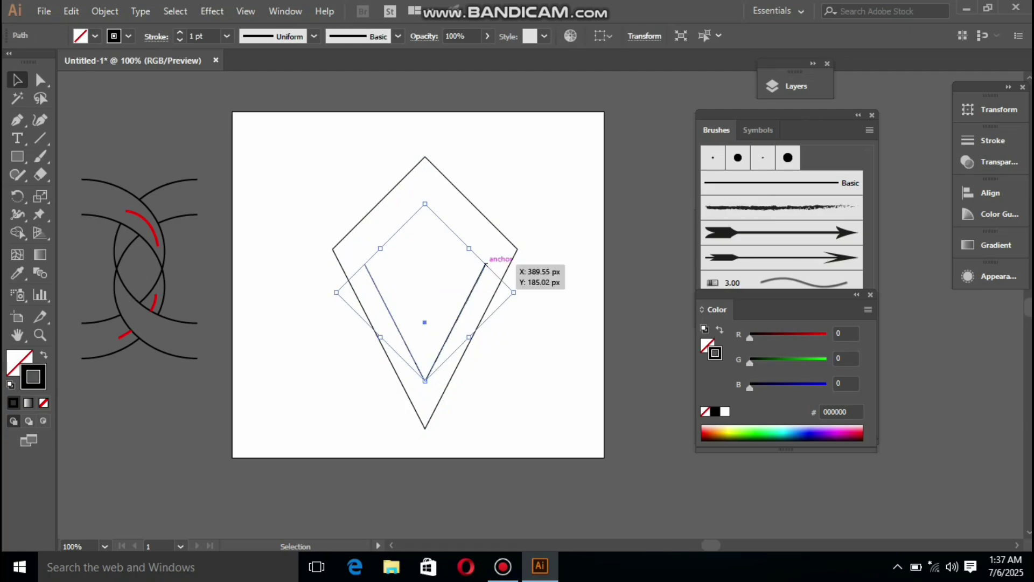
key(ctrl+z)
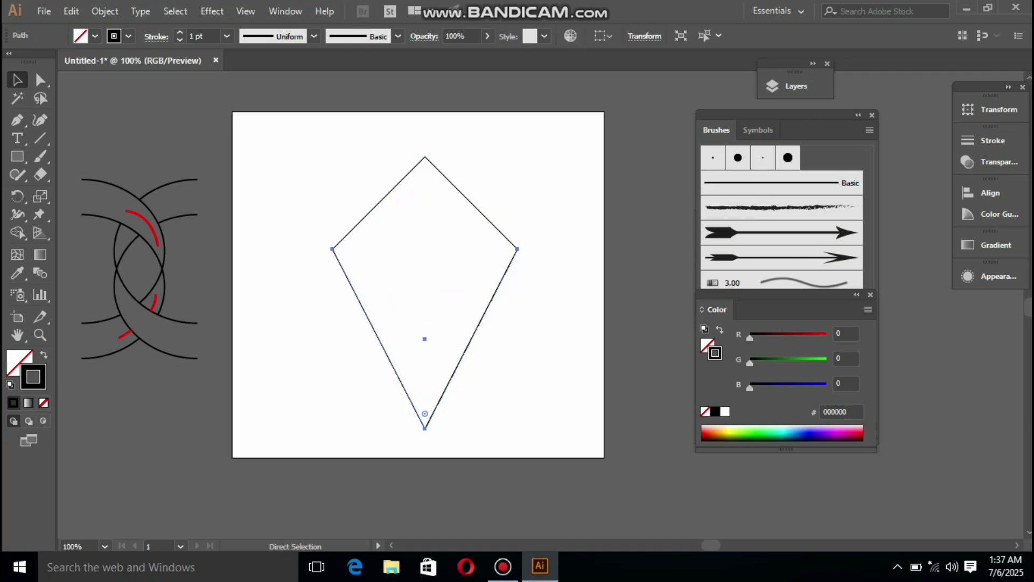
Step: Try moving the kite off its duplicate lower edges, and undo both the move and the duplicate
key(v)
click(549, 226)
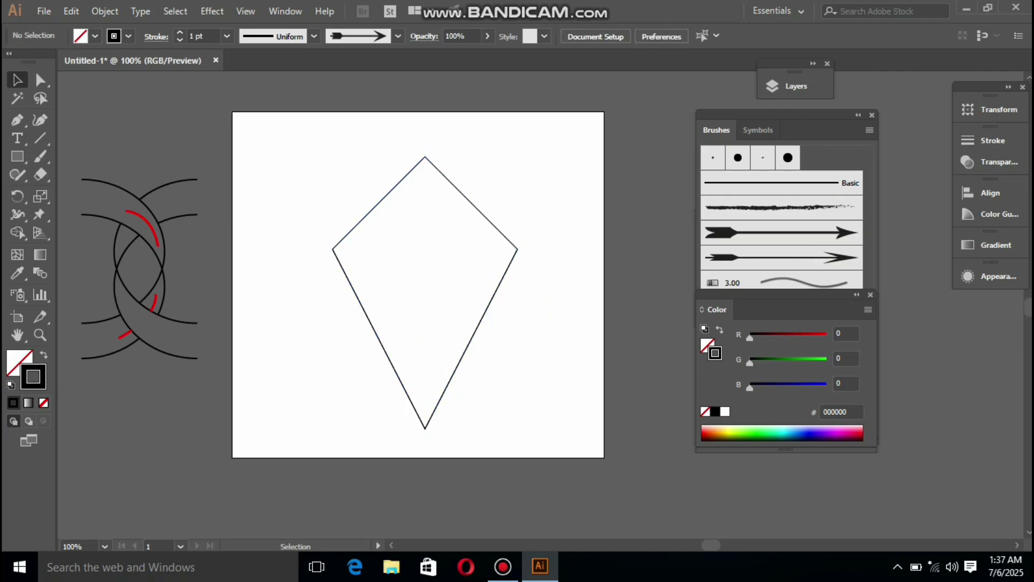
mouse_move(506, 238)
mouse_down()
mouse_move(523, 223)
mouse_move(499, 218)
mouse_up()
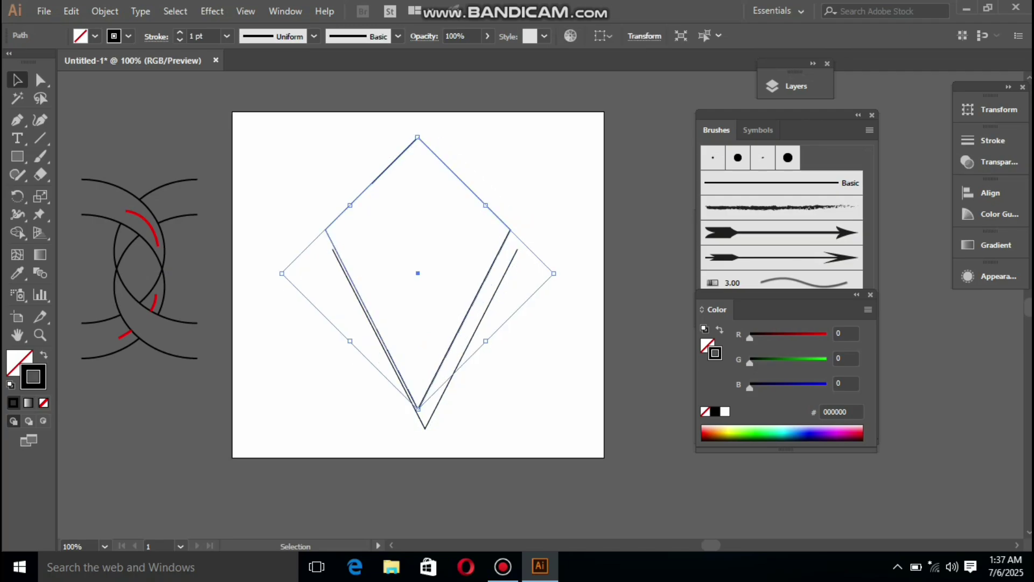
key(ctrl+z)
key(ctrl+z)
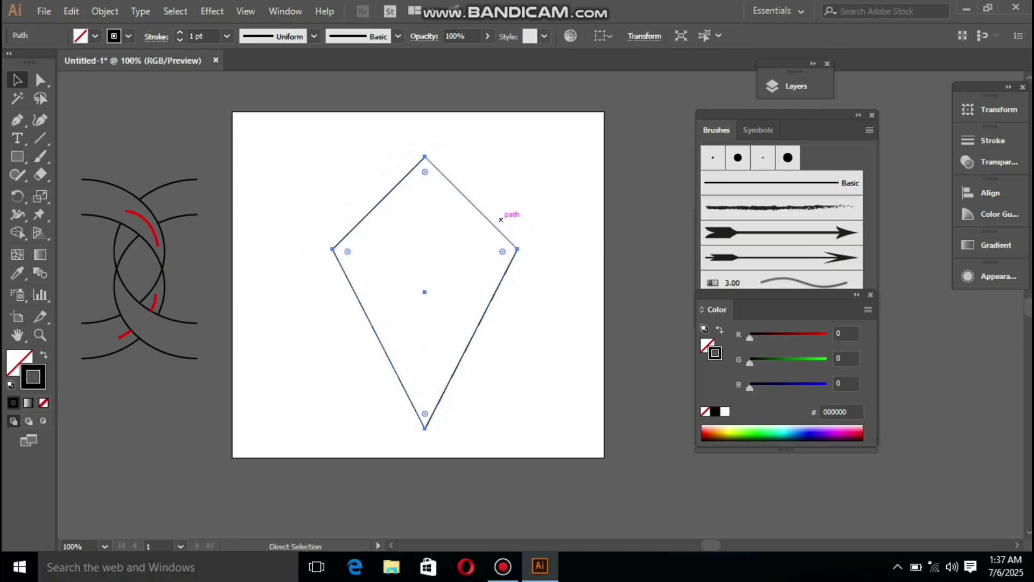
Step: Move the whole kite slightly up and to the left on the artboard and group it
key(v)
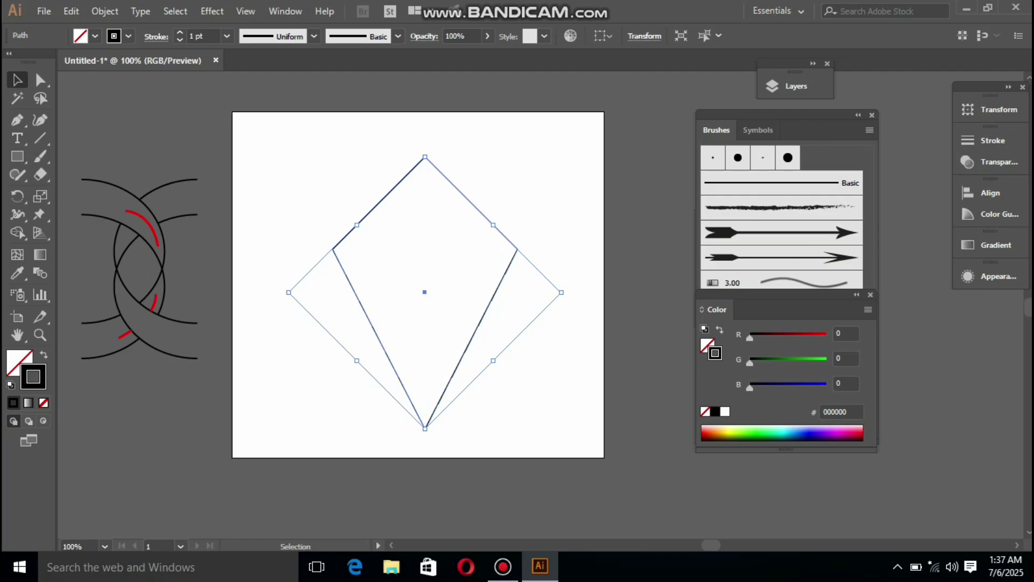
drag(500, 282, 473, 276)
right_click(472, 277)
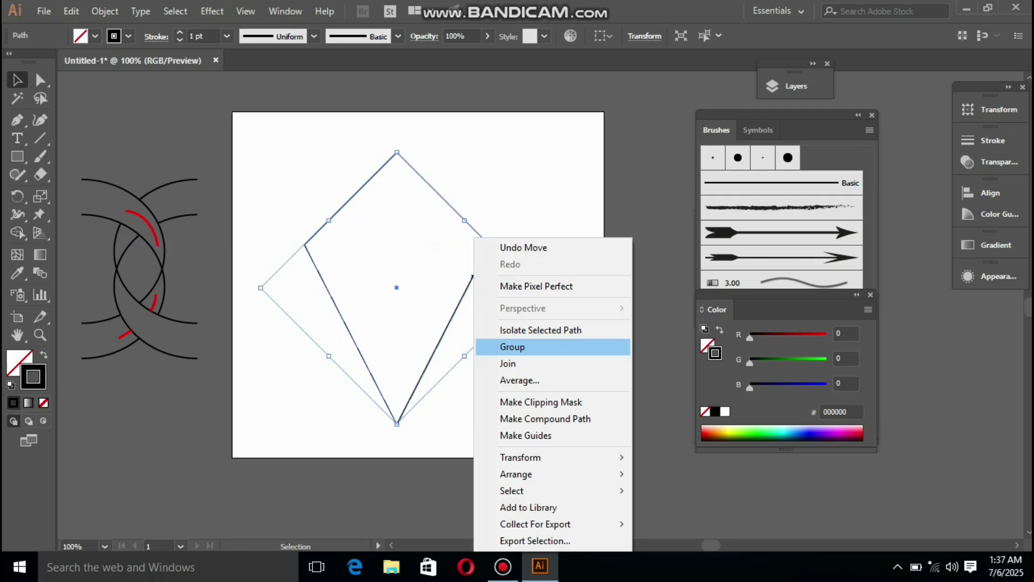
click(512, 347)
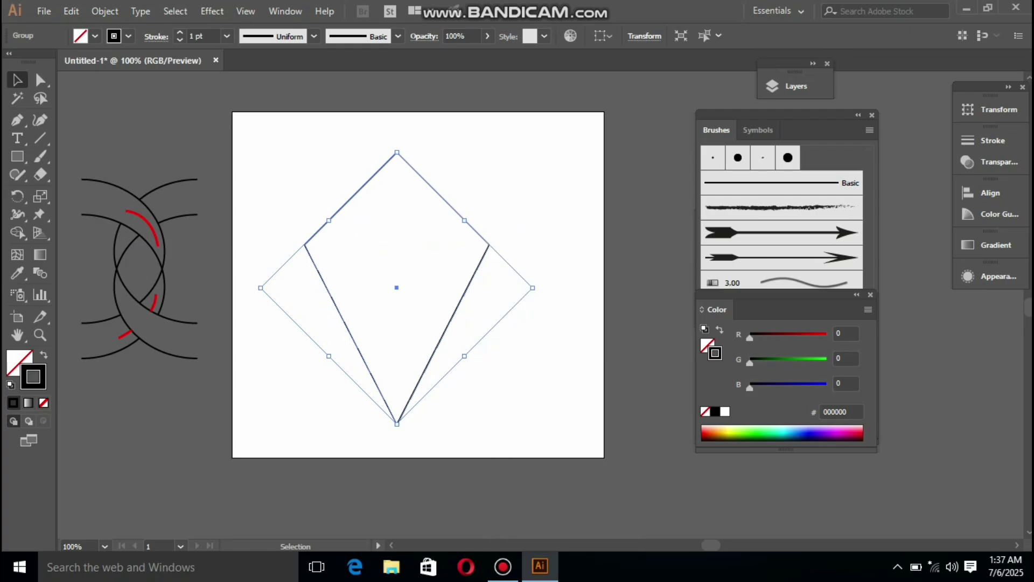
key(a)
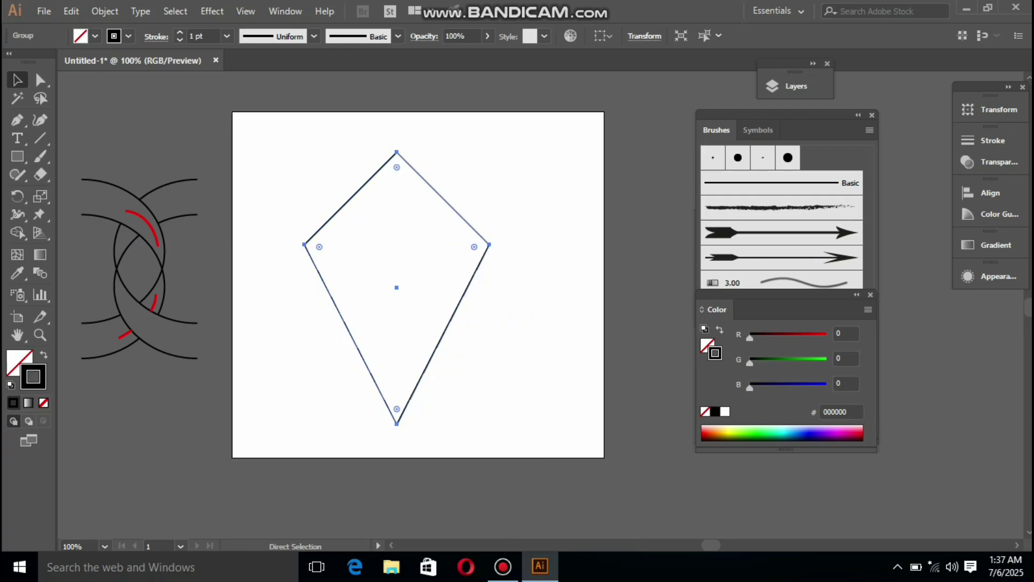
key(v)
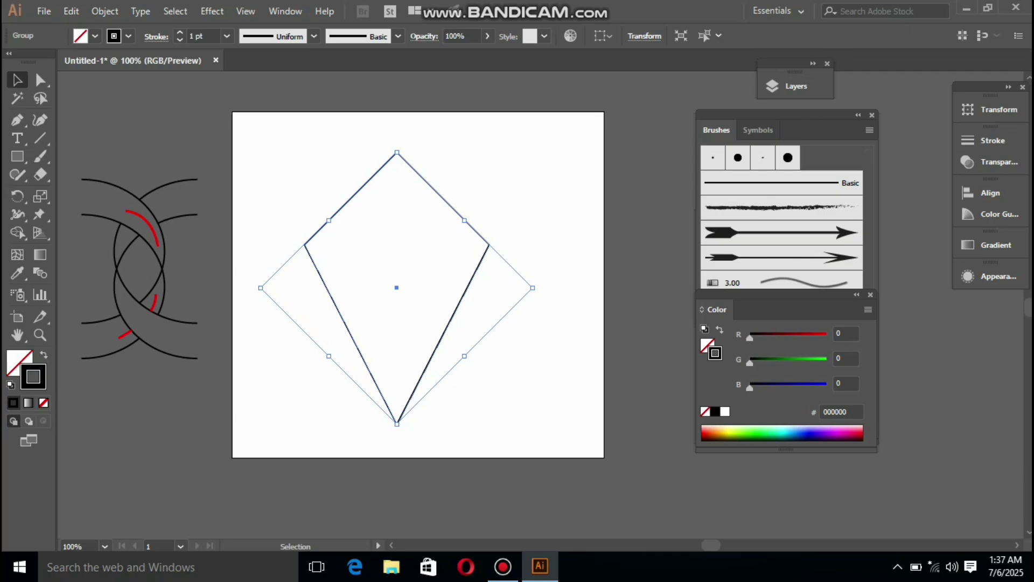
Step: Place a copy of the kite inside the outline, scaled about the shared centre to roughly half size
drag(532, 288, 496, 288)
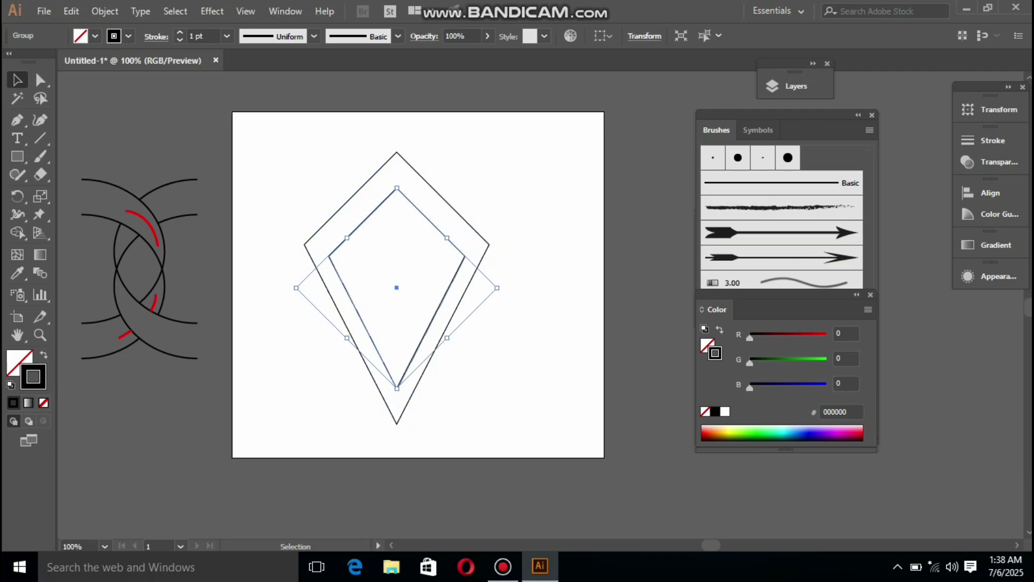
alt+shift+click(496, 288)
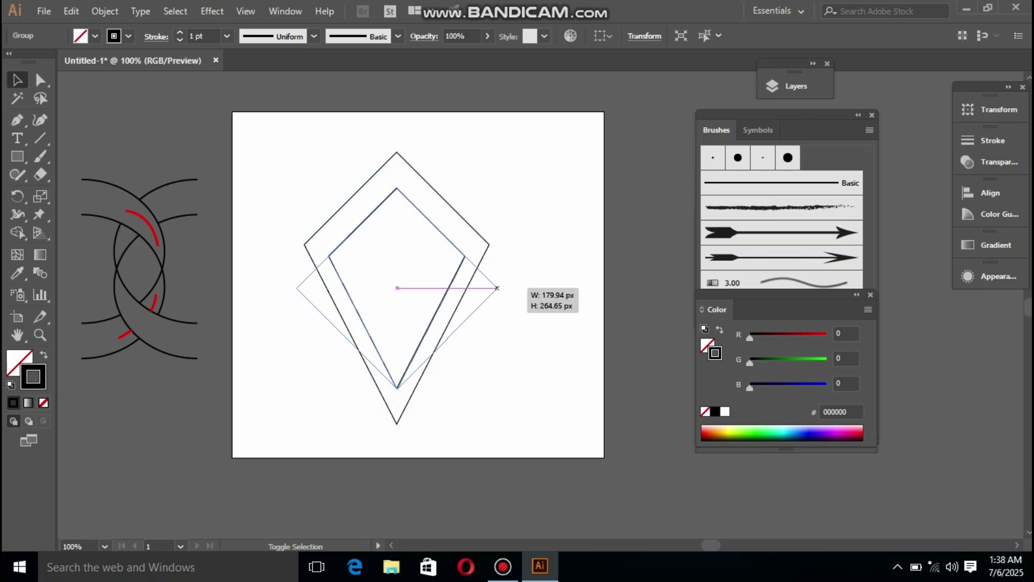
drag(497, 288, 460, 288)
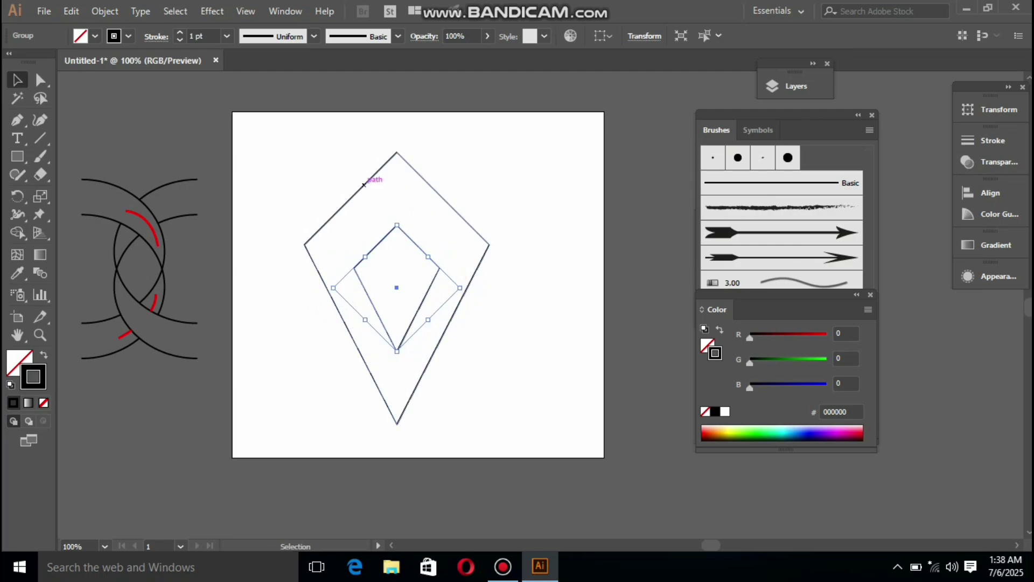
Step: Give the outer kite a dark green 008D00 fill with no stroke
click(370, 179)
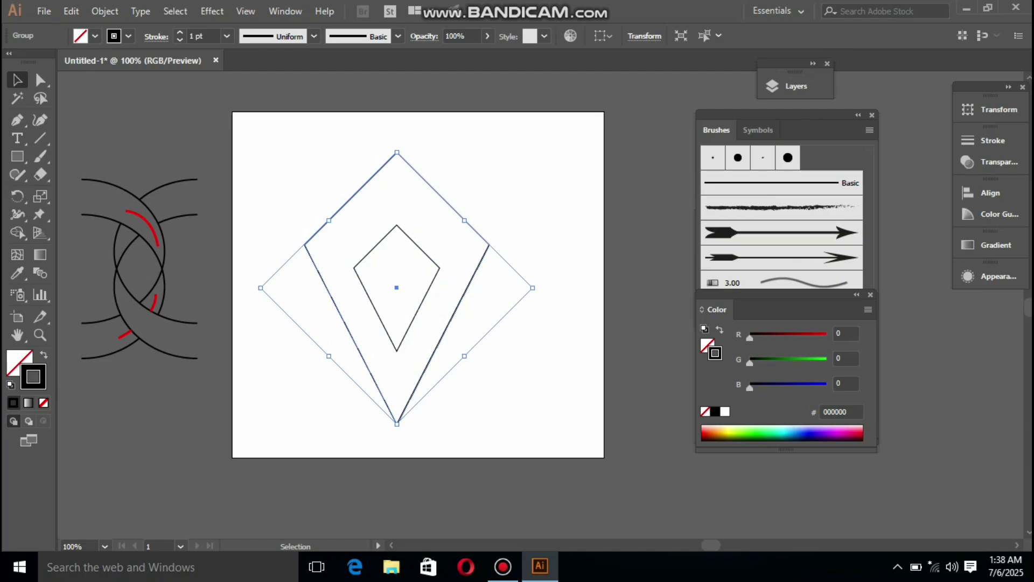
drag(750, 363, 793, 363)
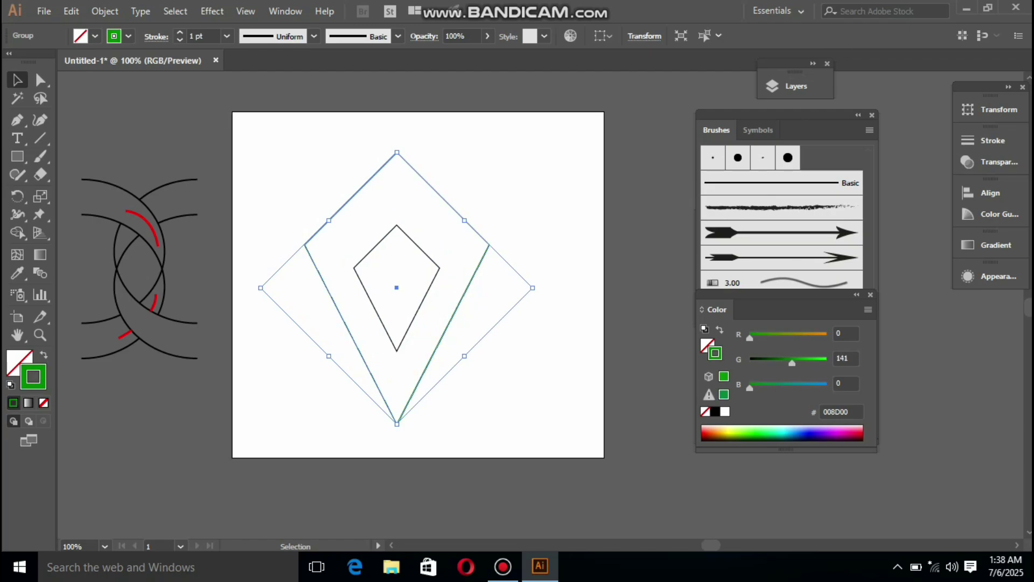
key(x)
key(shift+x)
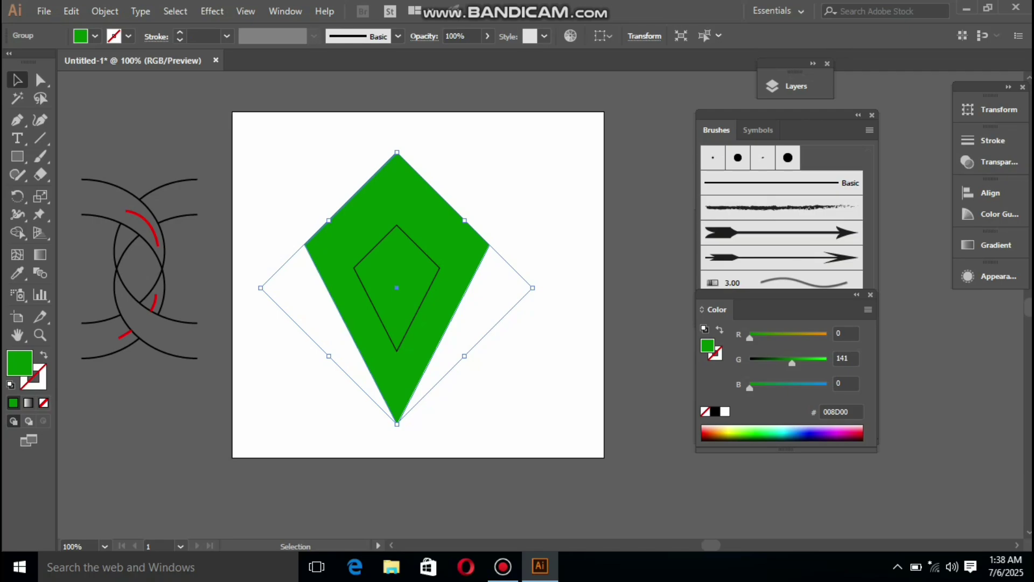
Step: Fill the inner kite with bright green 00FF00
click(417, 311)
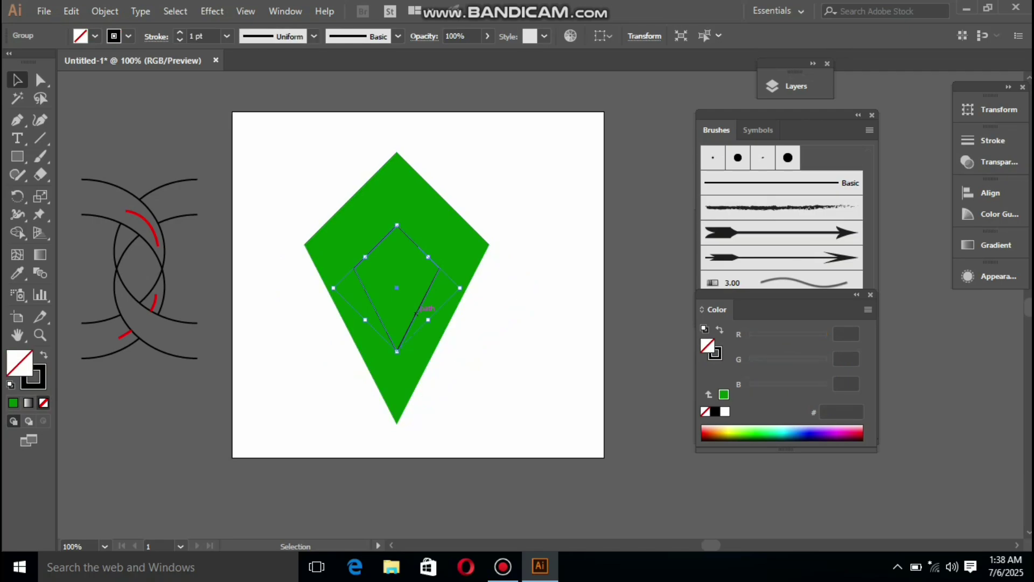
key(comma)
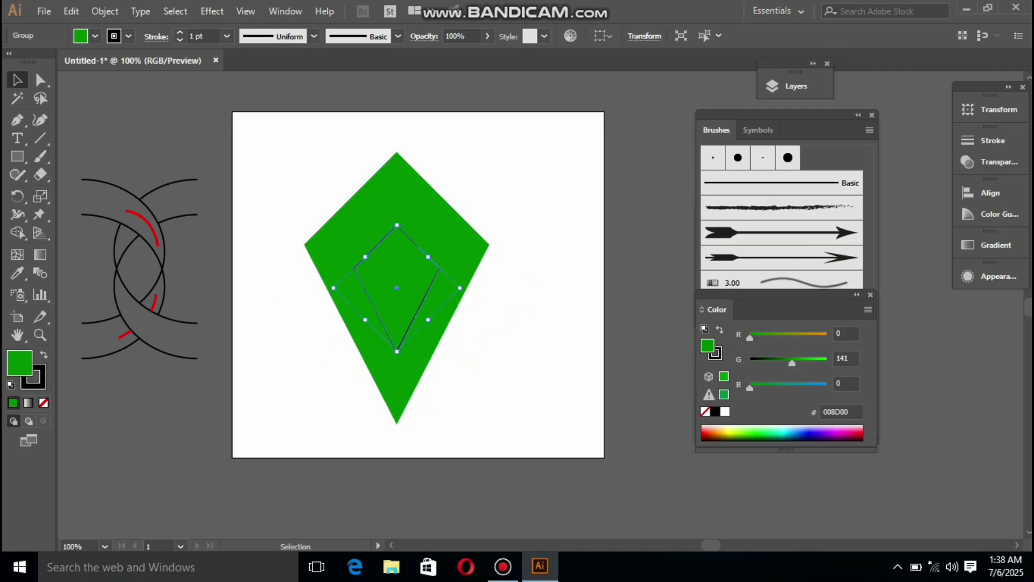
drag(791, 362, 828, 363)
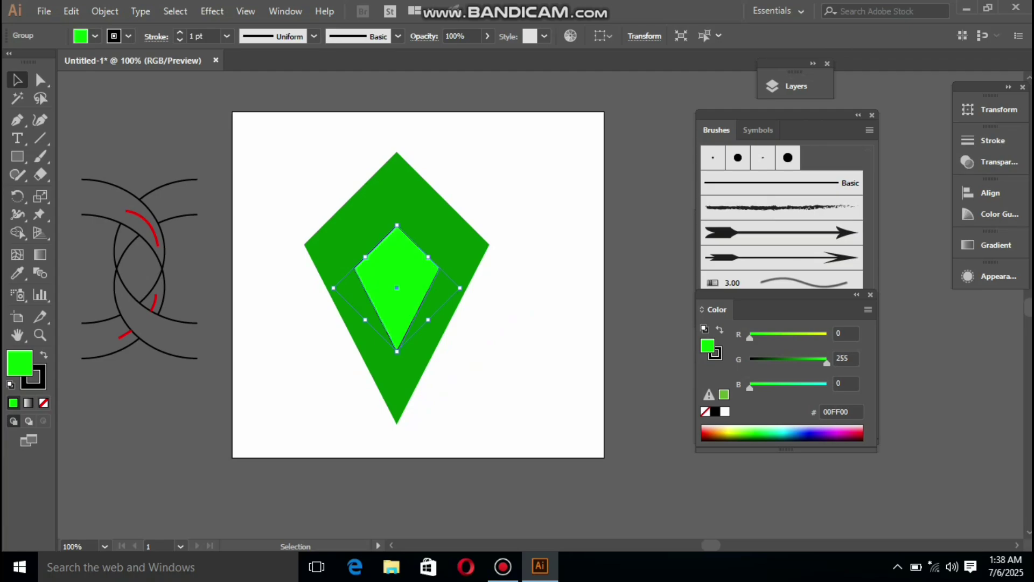
click(838, 358)
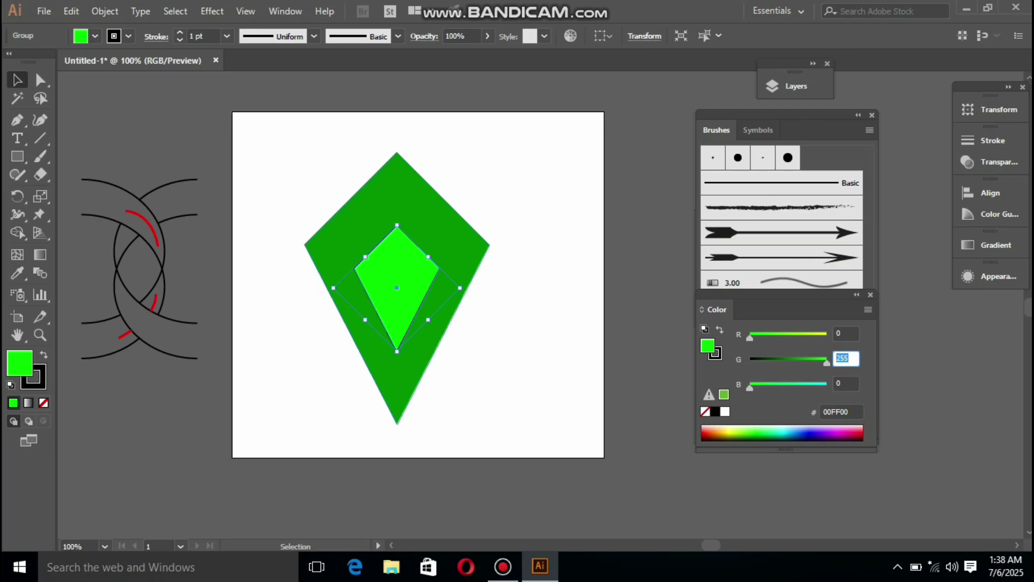
Step: Try shrinking the bright green kite about its centre, and undo the resize
drag(460, 287, 436, 288)
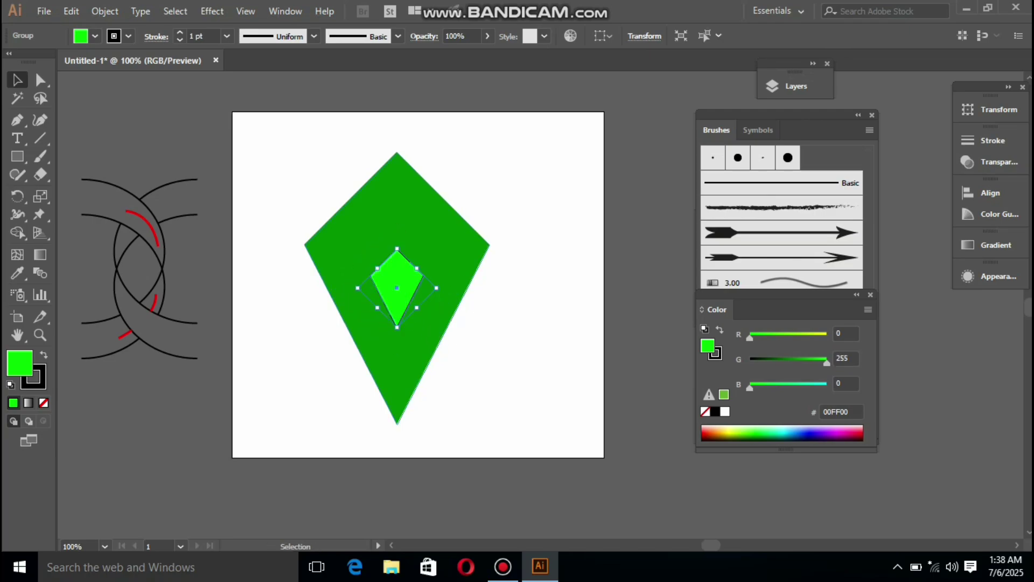
key(ctrl+z)
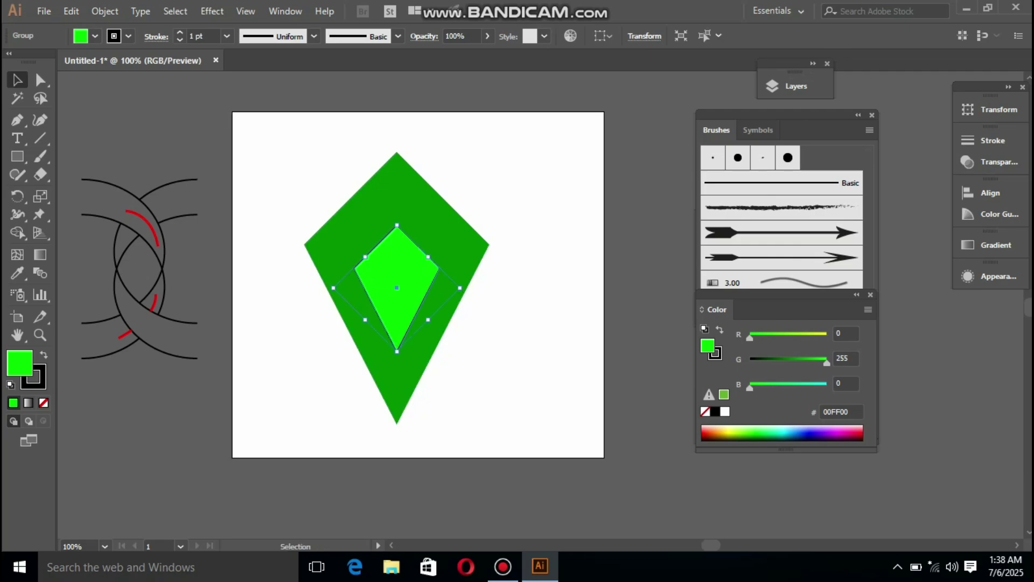
click(453, 316)
click(413, 296)
key(a)
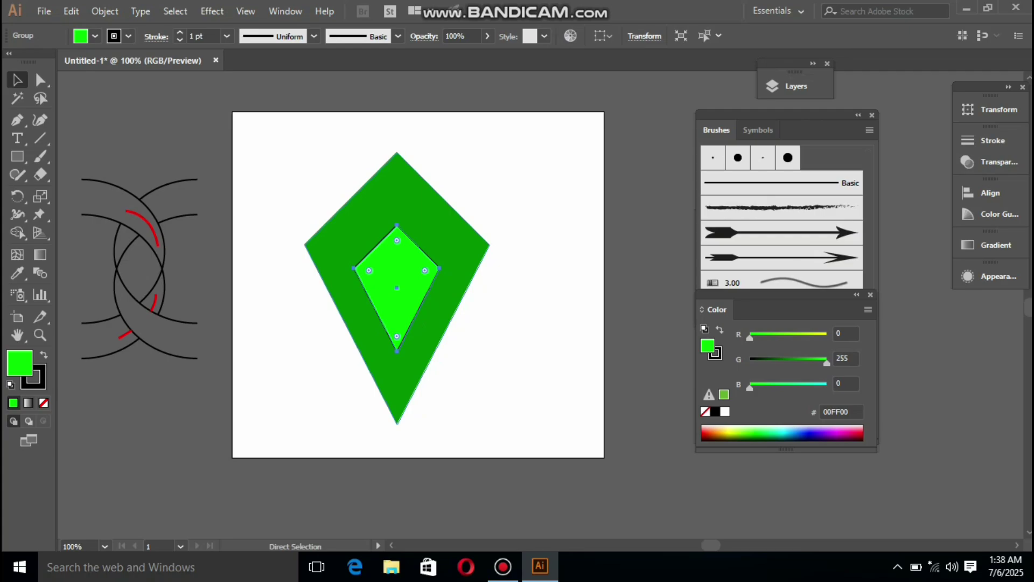
Step: Place a copy of the bright green kite at its centre, scaled to about 60%, and fill it black
key(v)
drag(460, 288, 436, 288)
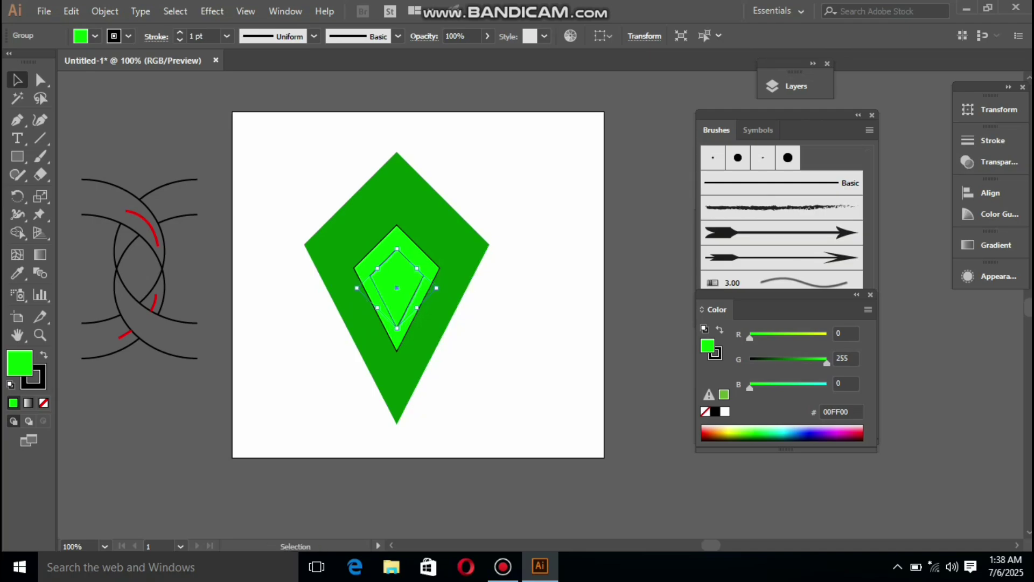
click(715, 411)
key(ctrl+shift+a)
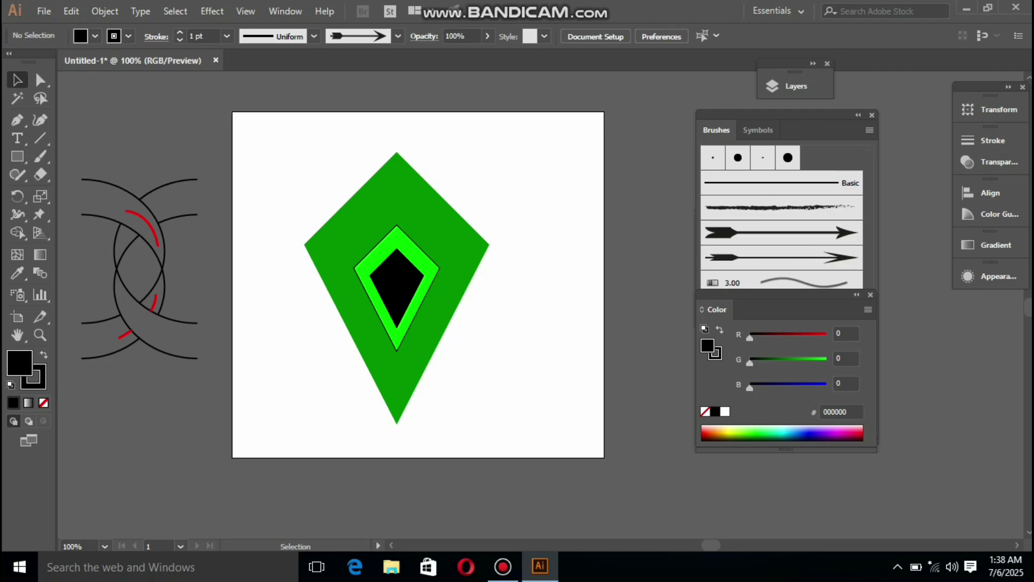
Step: Remove the stroke from both the bright green kite and the black kite
click(393, 279)
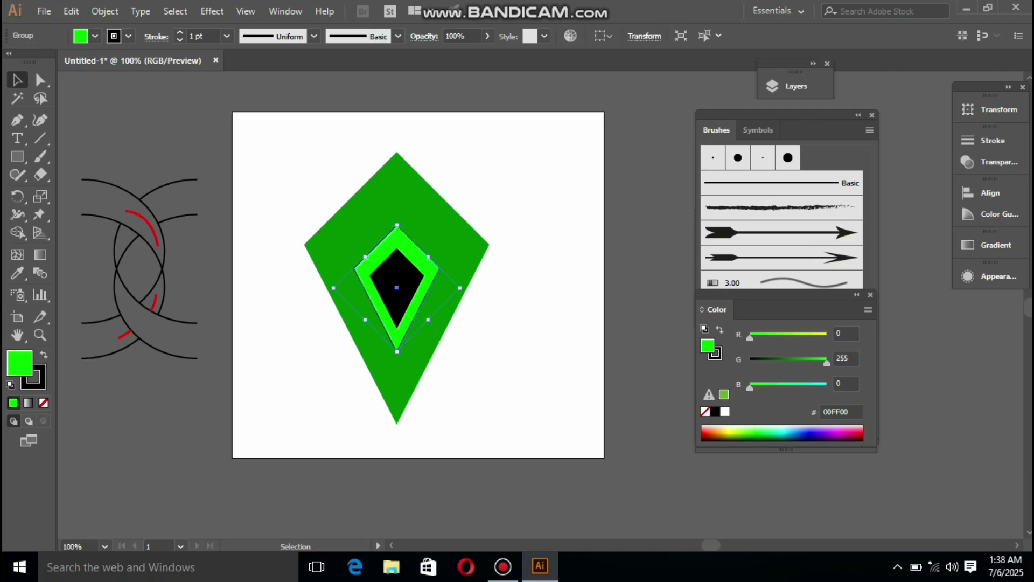
click(43, 402)
click(517, 306)
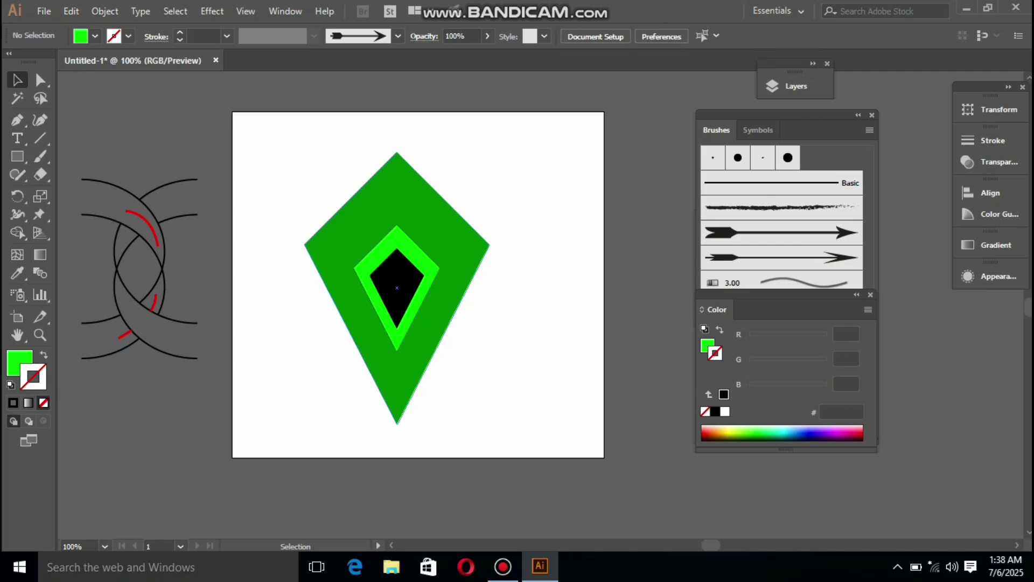
click(401, 291)
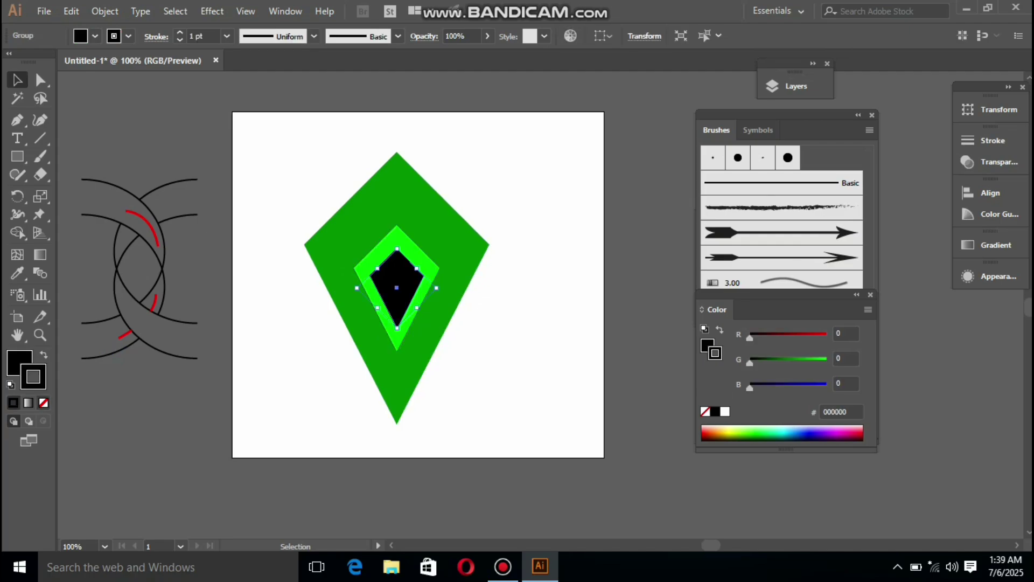
click(44, 403)
click(183, 404)
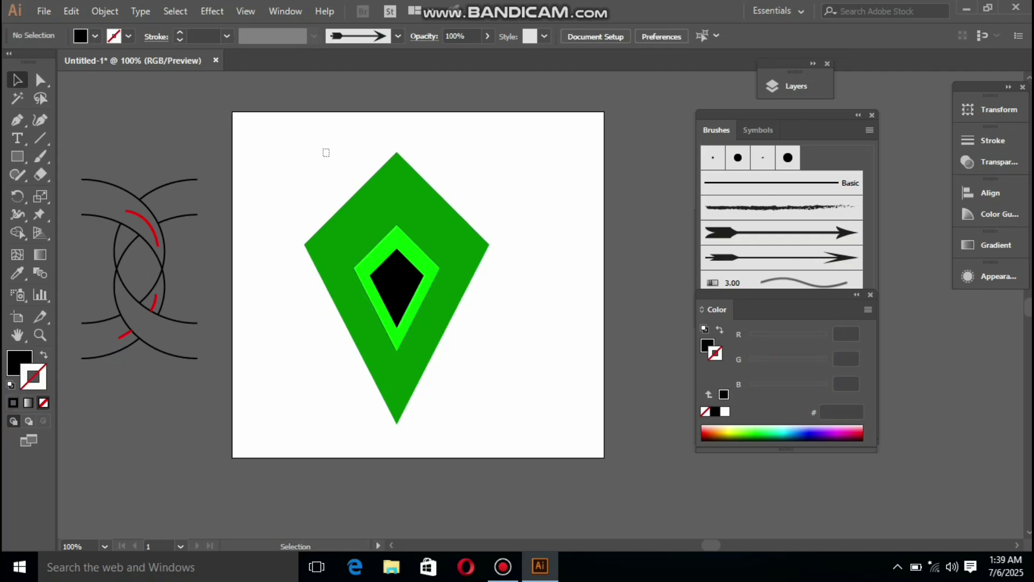
Step: Group the three nested kites and scale the group about its centre to roughly half size
drag(323, 152, 515, 419)
right_click(399, 211)
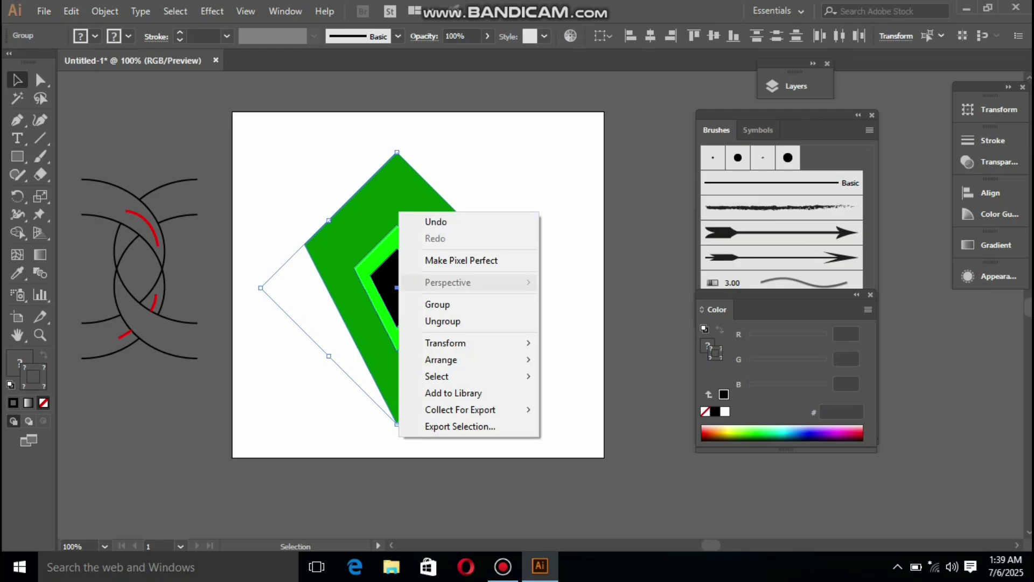
click(436, 305)
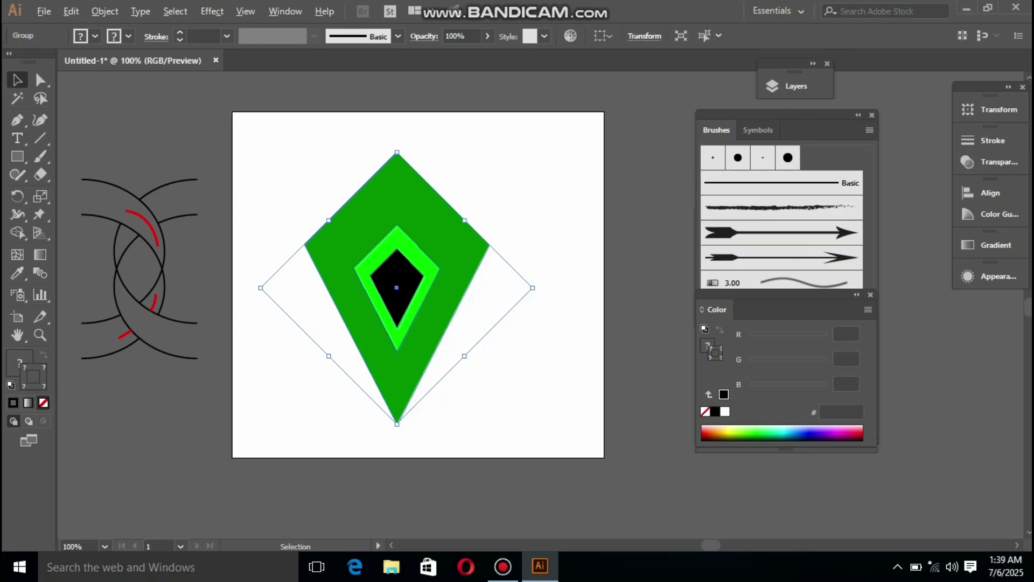
drag(533, 287, 468, 287)
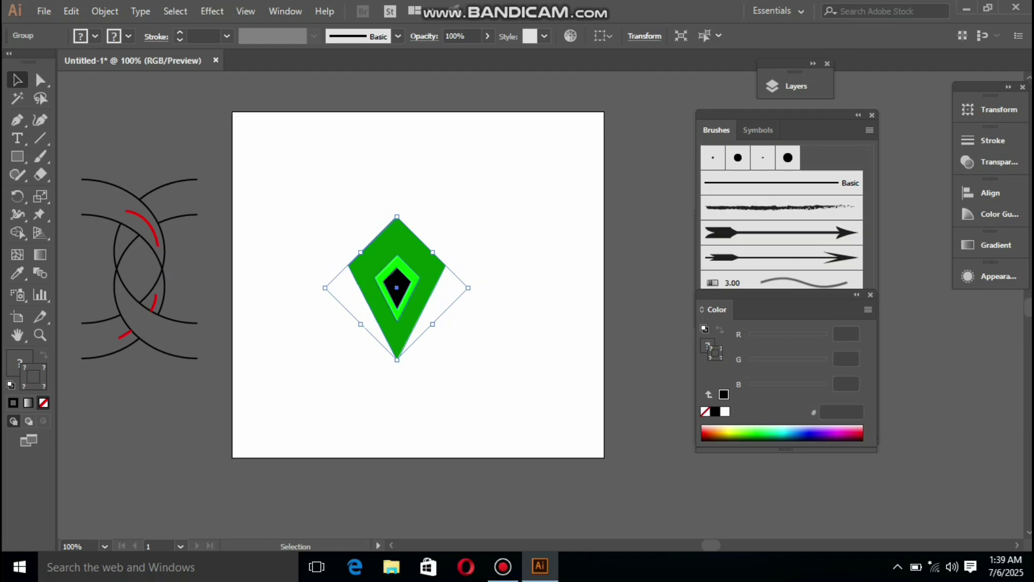
Step: Create a pattern brush from the kite group with the default options, and move the group off the artboard
drag(411, 268, 786, 269)
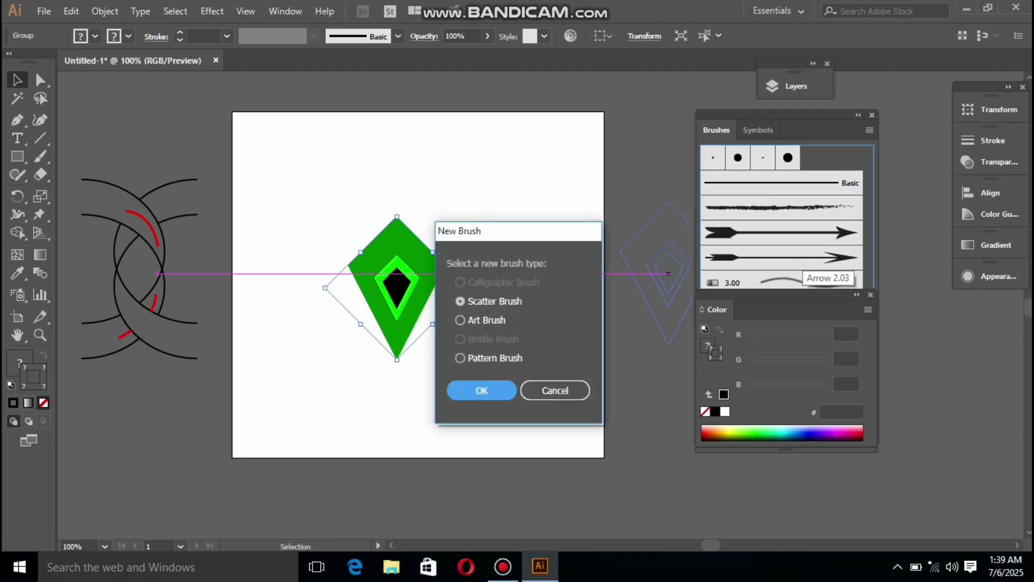
click(460, 357)
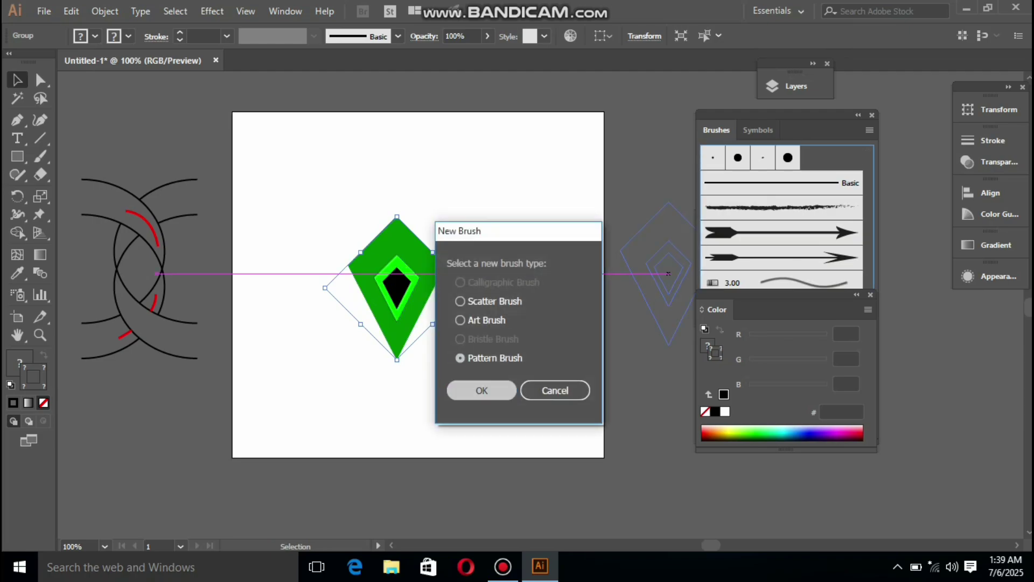
click(481, 390)
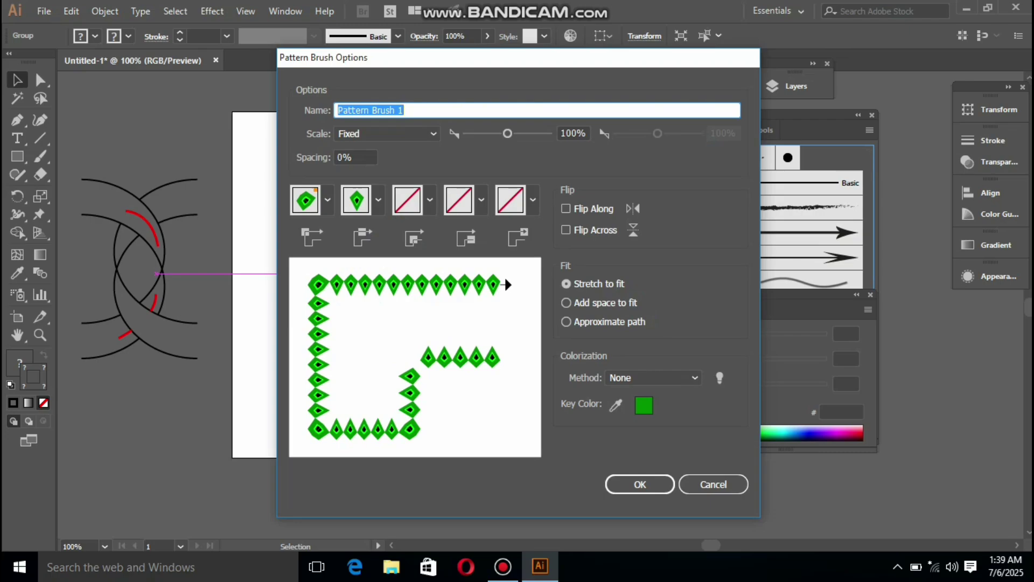
click(640, 484)
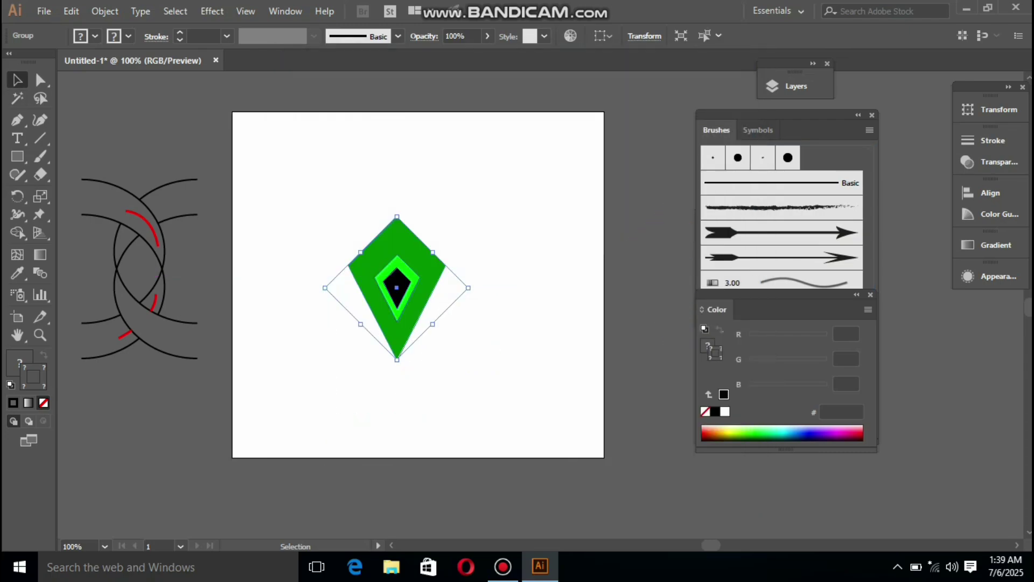
drag(431, 303, 162, 181)
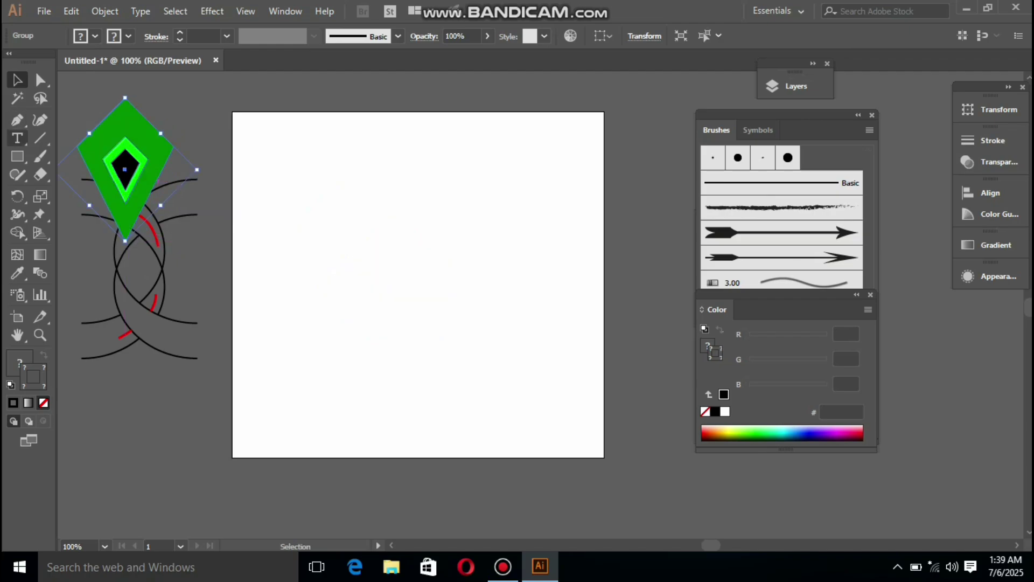
Step: Draw a circle about 216 px in diameter on the artboard and apply the kite pattern brush to it
drag(17, 156, 81, 192)
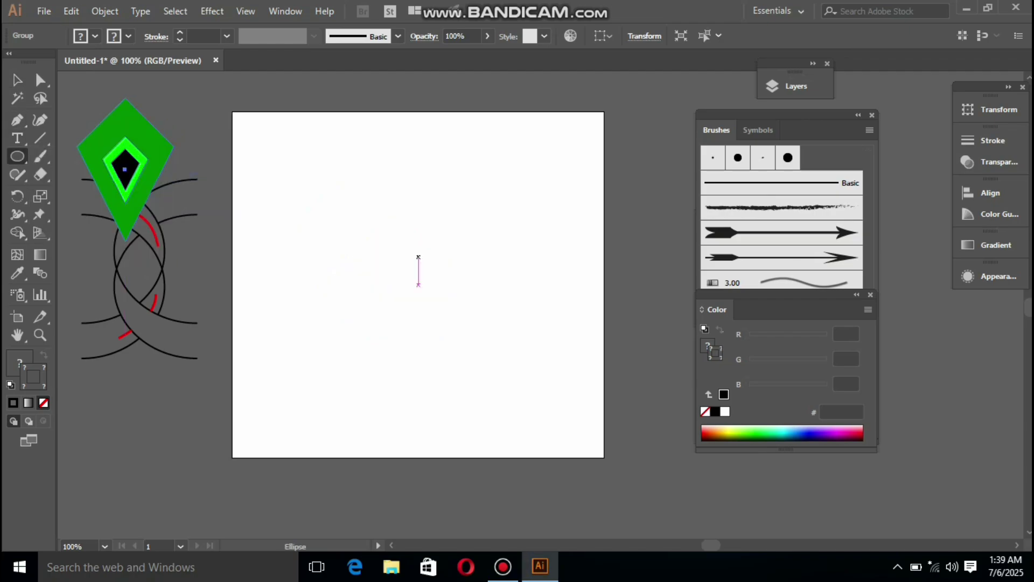
drag(419, 252, 494, 334)
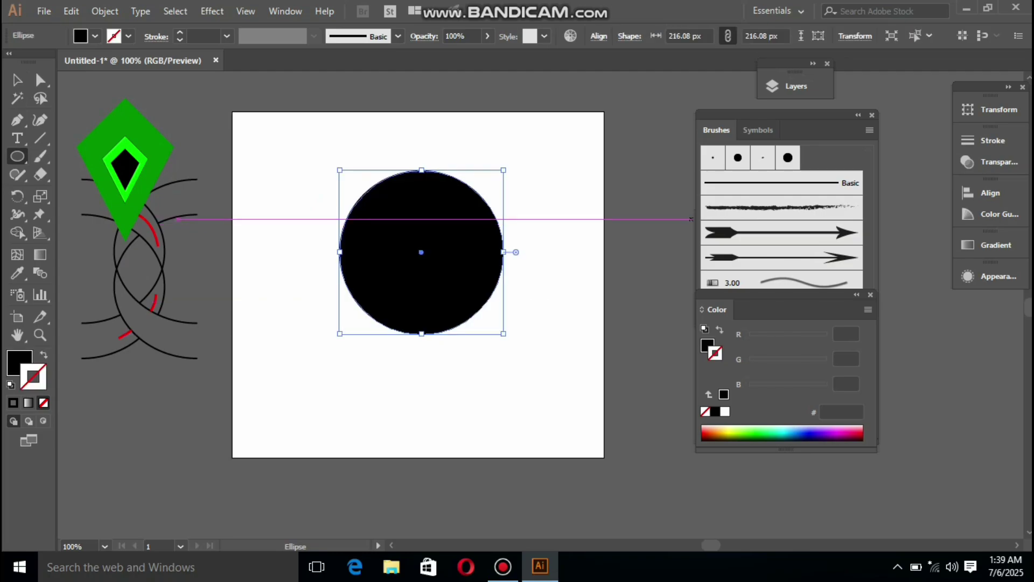
drag(781, 295, 790, 366)
click(781, 332)
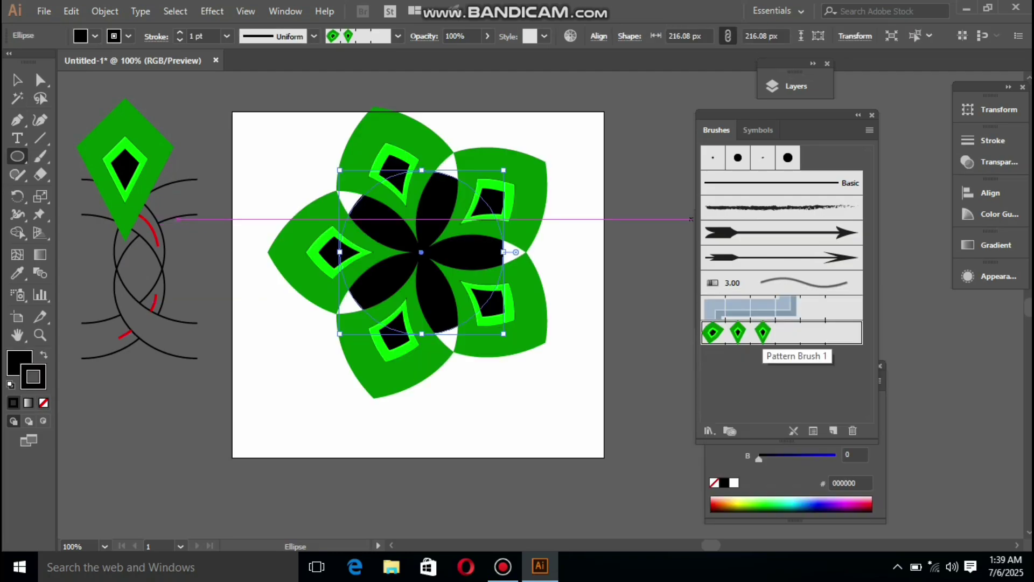
Step: Set the scale of Pattern Brush 1 to 12% with the preview on, and apply the change to the existing strokes
double_click(763, 338)
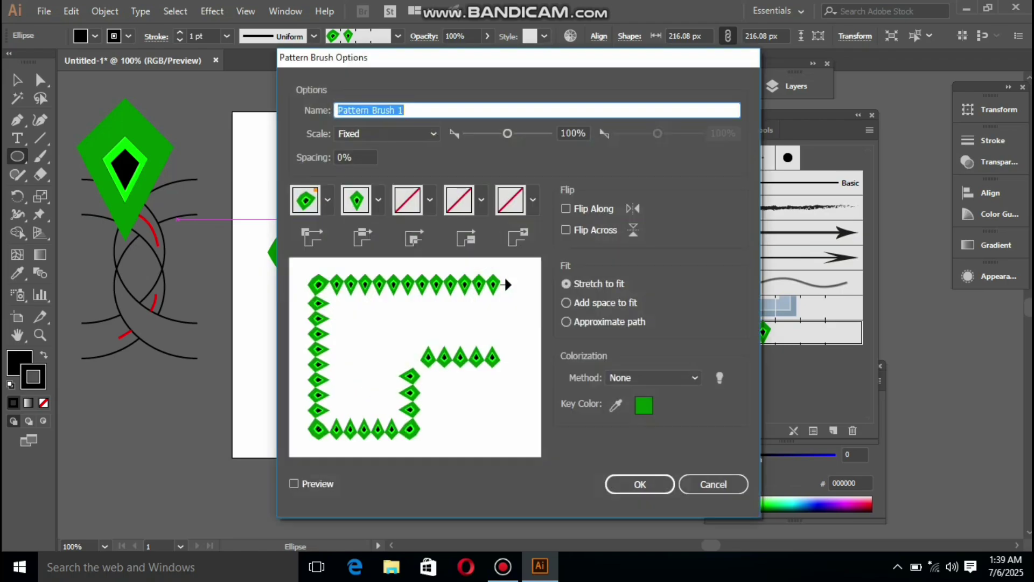
drag(507, 133, 479, 134)
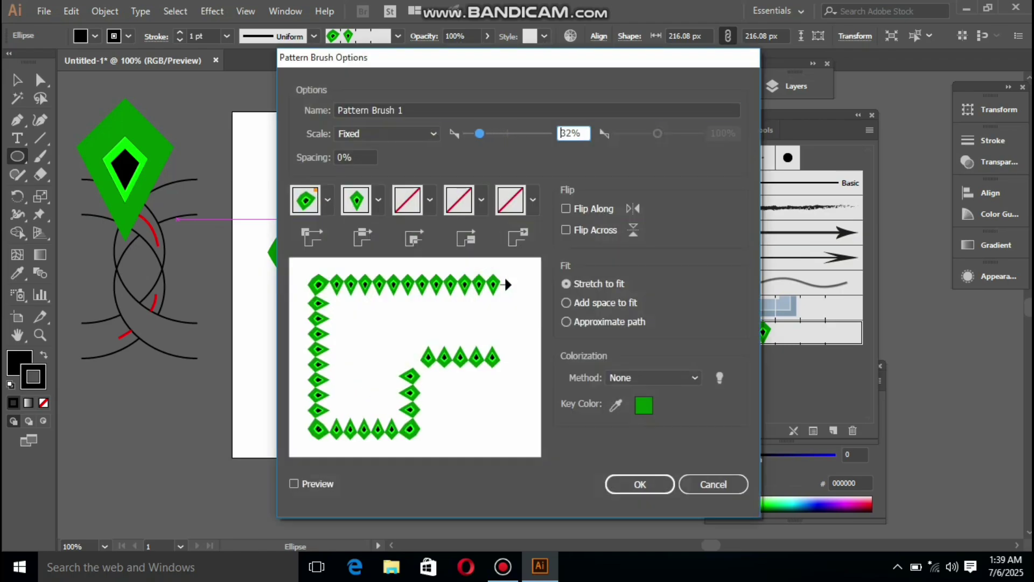
drag(479, 57, 741, 30)
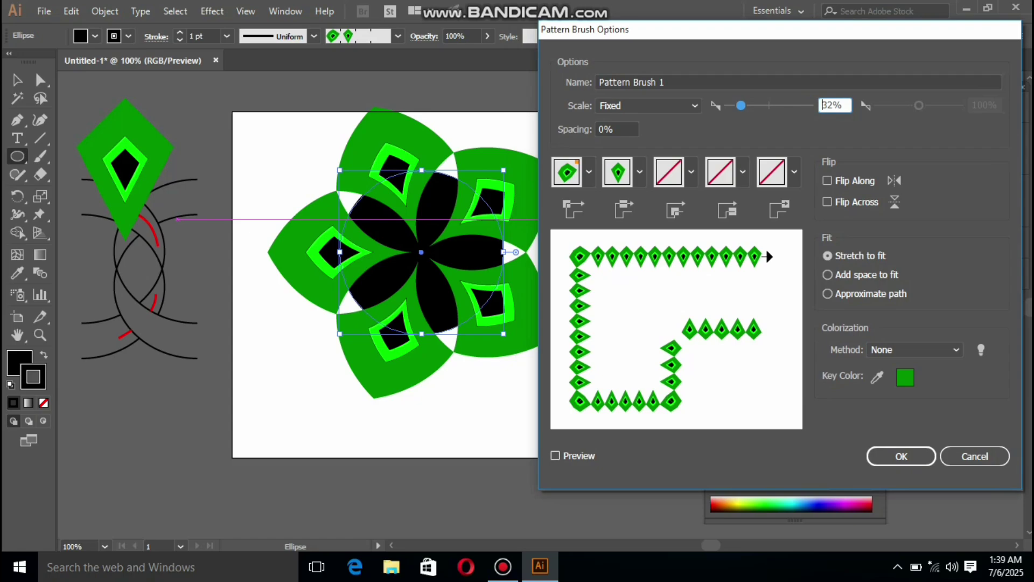
click(555, 455)
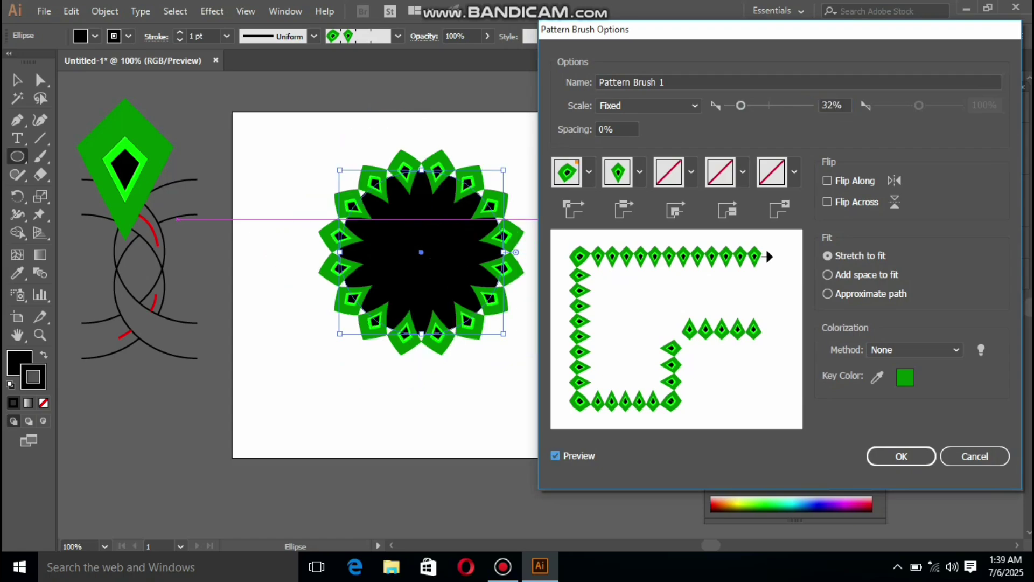
drag(741, 105, 732, 105)
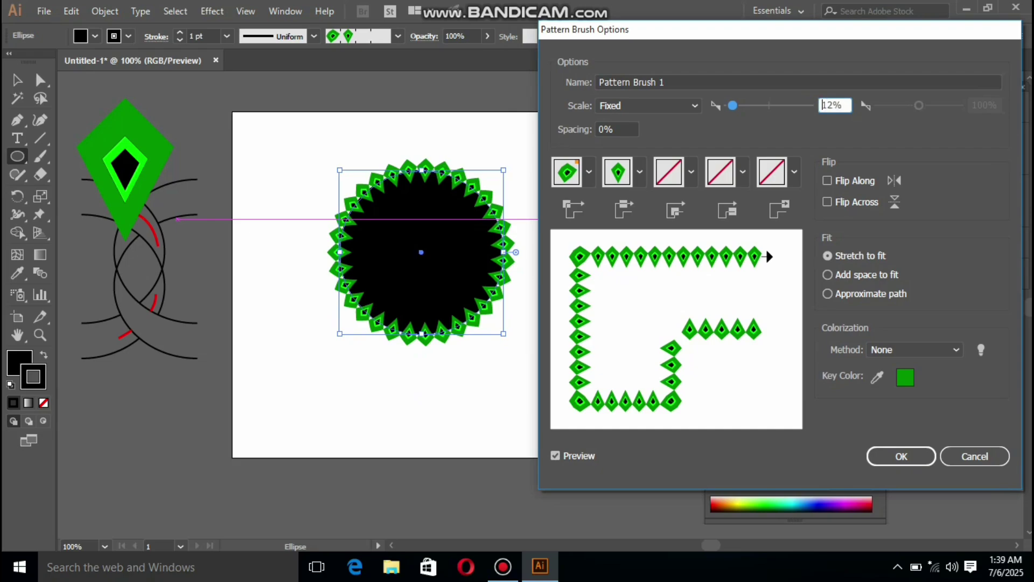
click(901, 456)
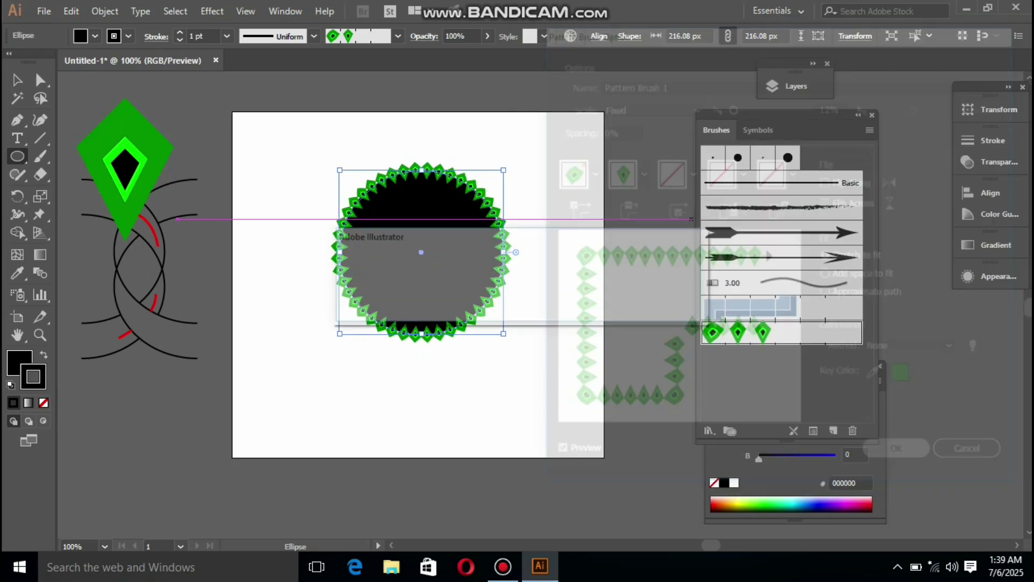
click(502, 303)
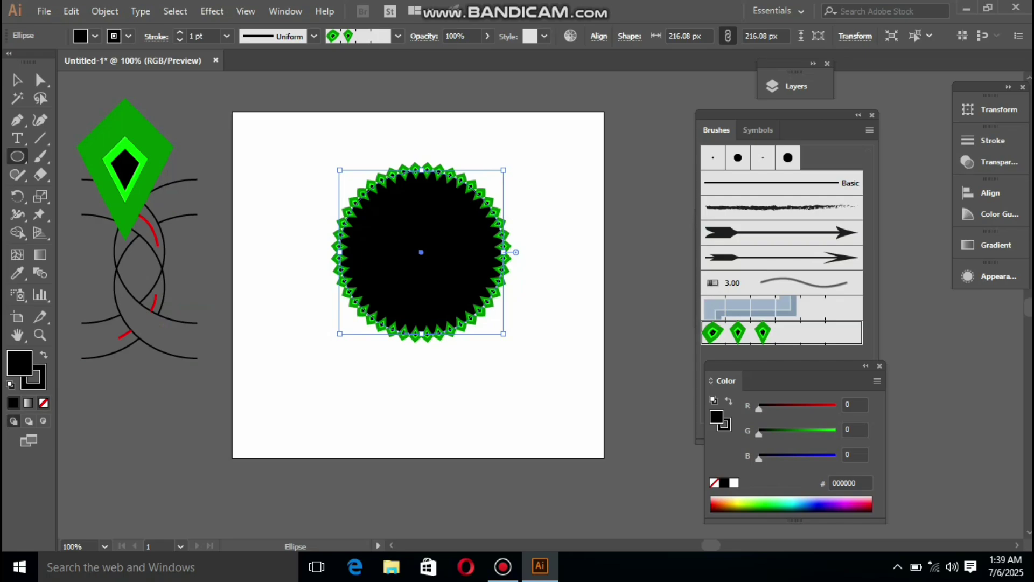
Step: Remove the black fill from the circle so only its kite brush stroke is left, and deselect it
click(43, 402)
click(521, 282)
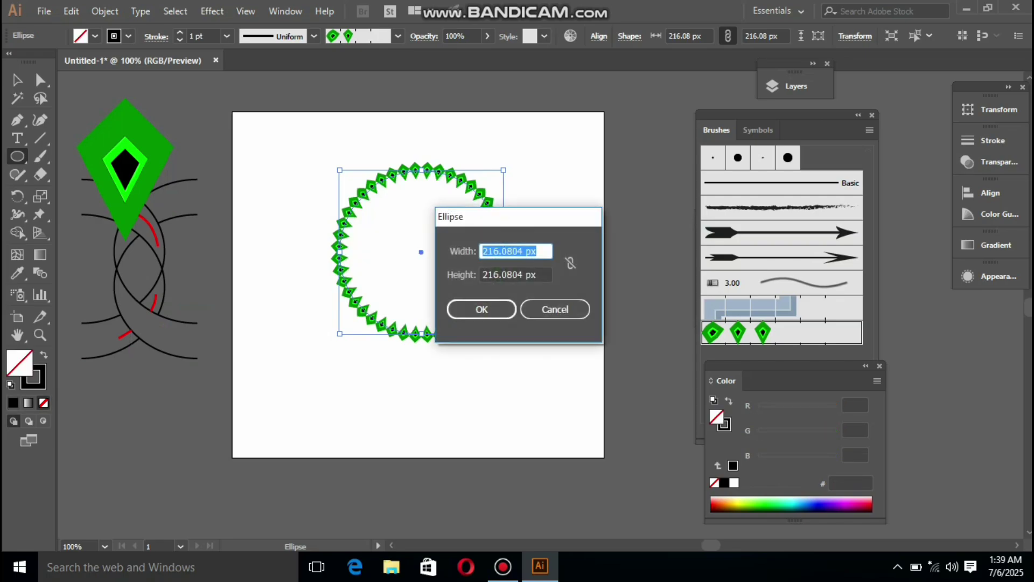
click(555, 309)
key(v)
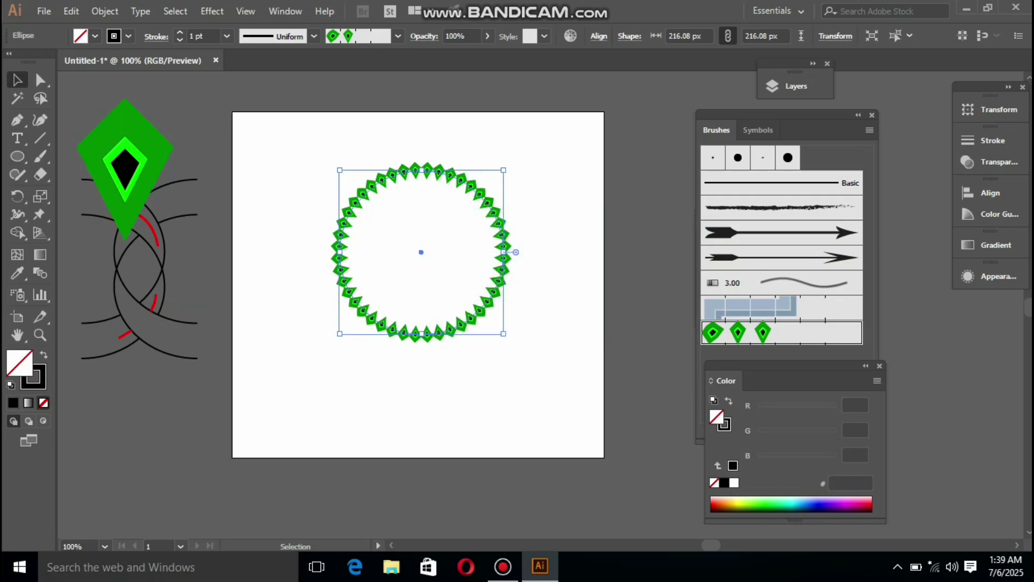
click(178, 117)
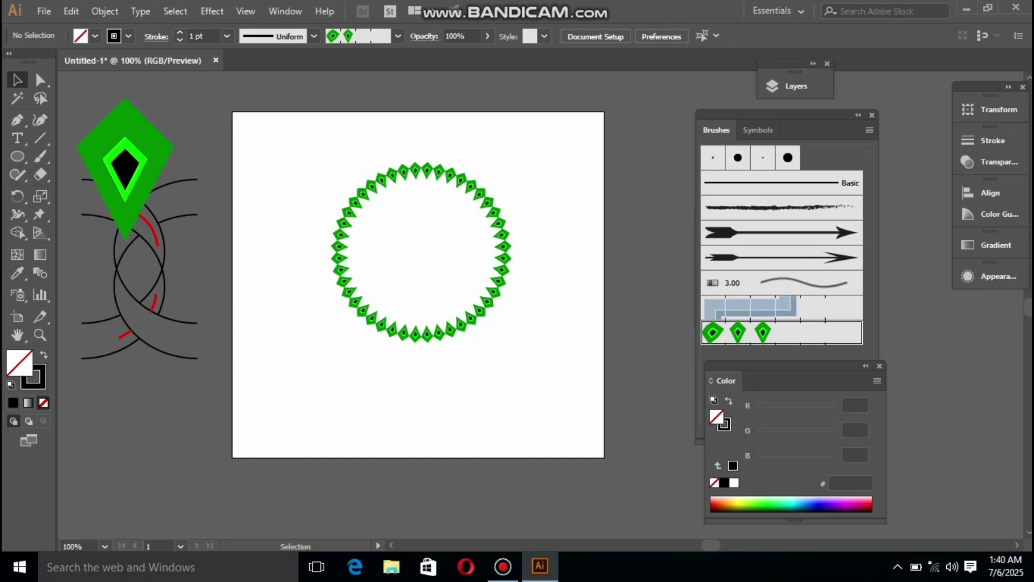
Step: Flip the kite group vertically and create a second pattern brush from it with the default options
click(125, 172)
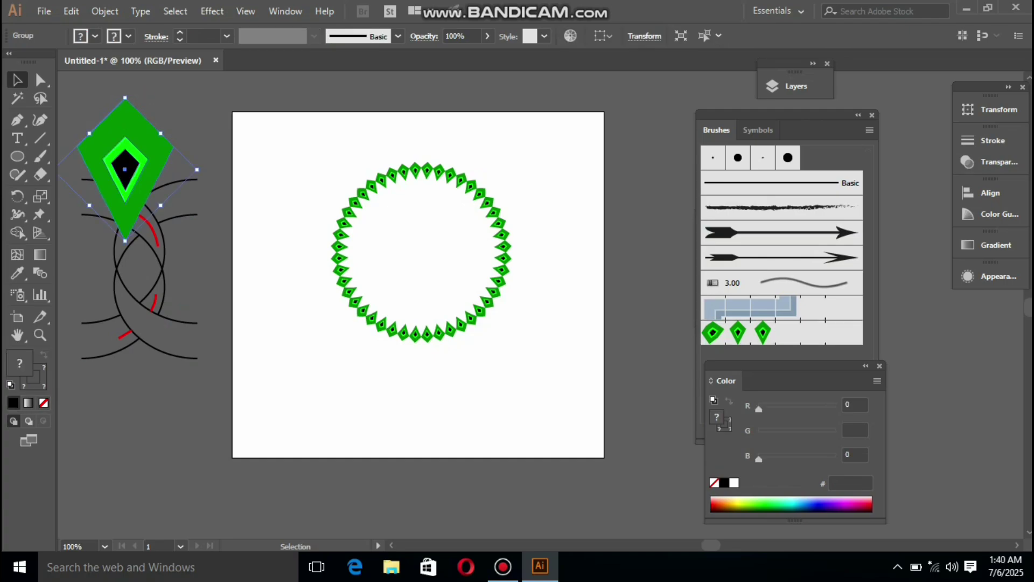
drag(126, 92, 127, 355)
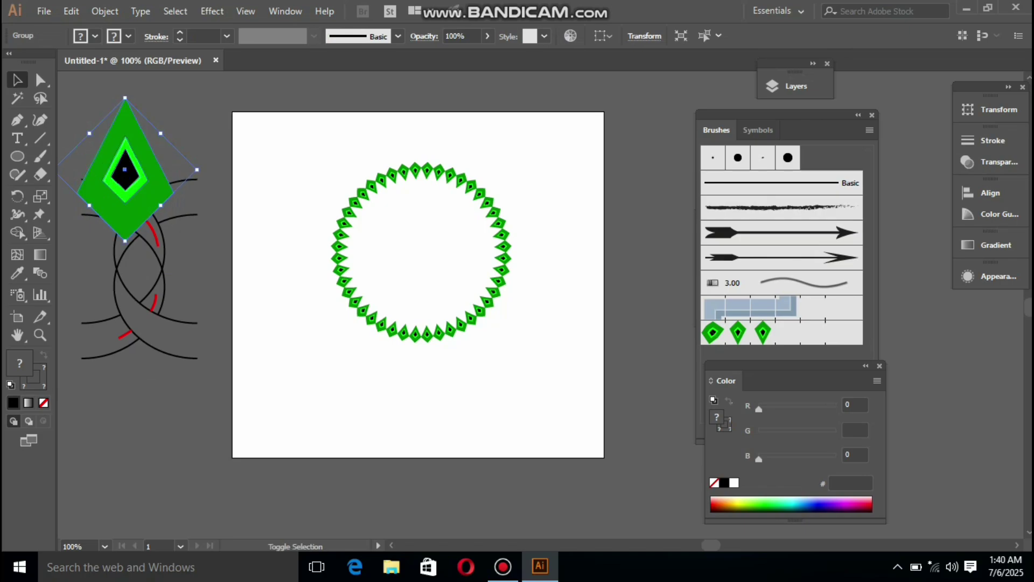
mouse_move(125, 168)
mouse_down()
mouse_move(277, 222)
mouse_move(631, 297)
mouse_move(754, 306)
mouse_up()
click(460, 358)
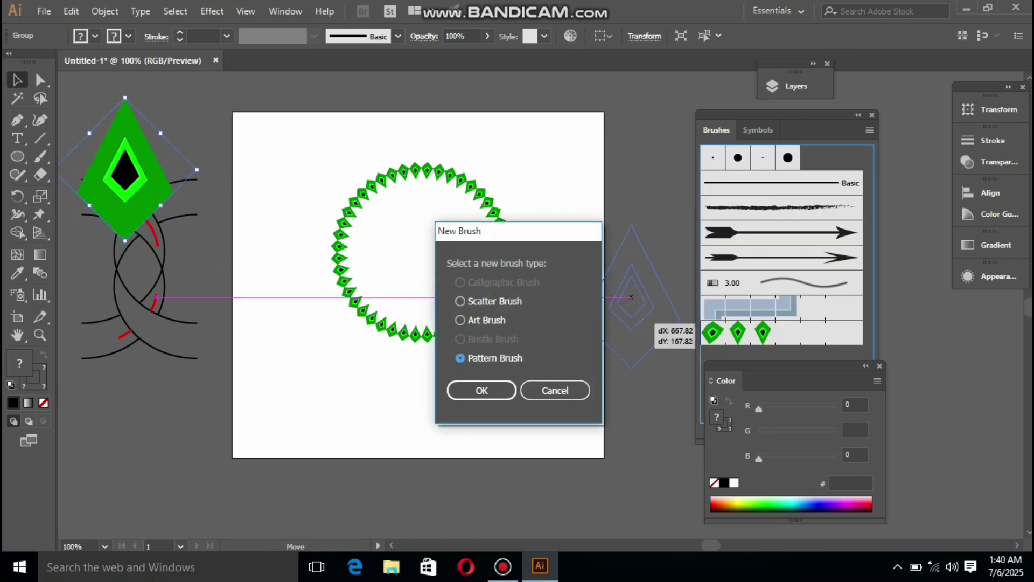
click(482, 390)
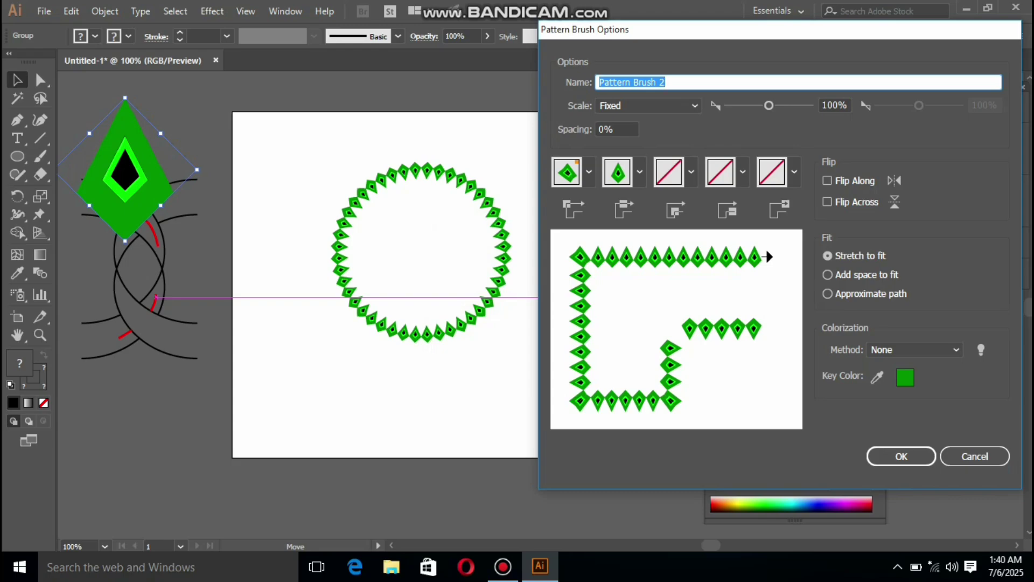
click(900, 457)
Step: Draw a circle about 106 px in diameter from the ring's centre and apply the flipped kite brush to it, scaled to 11%
click(18, 156)
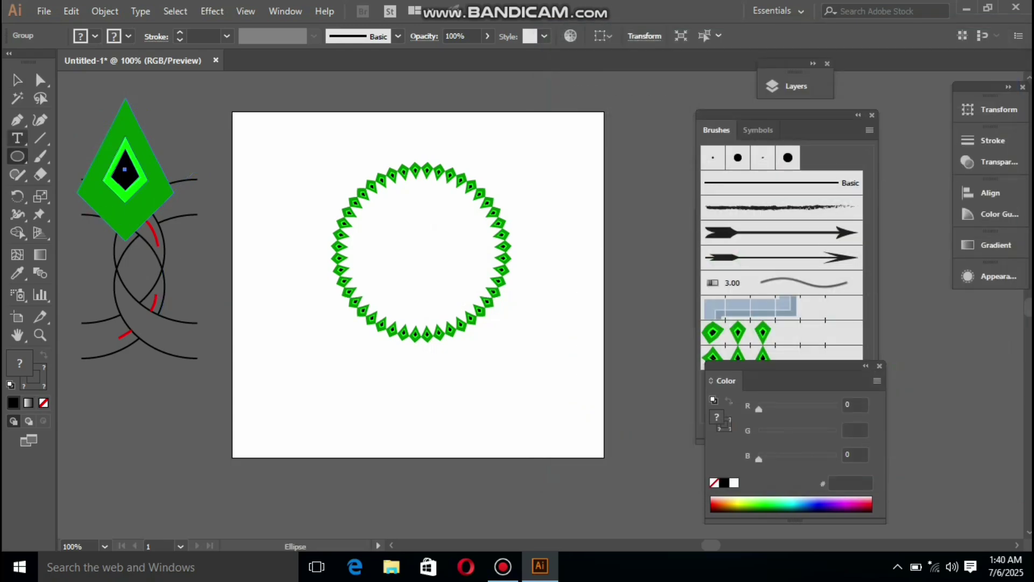
drag(421, 252, 461, 291)
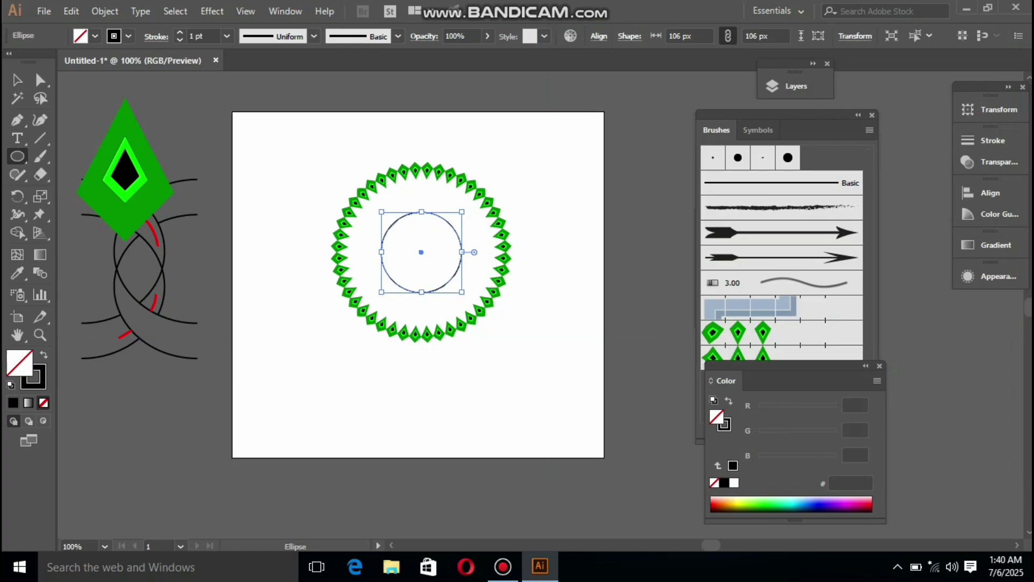
double_click(781, 353)
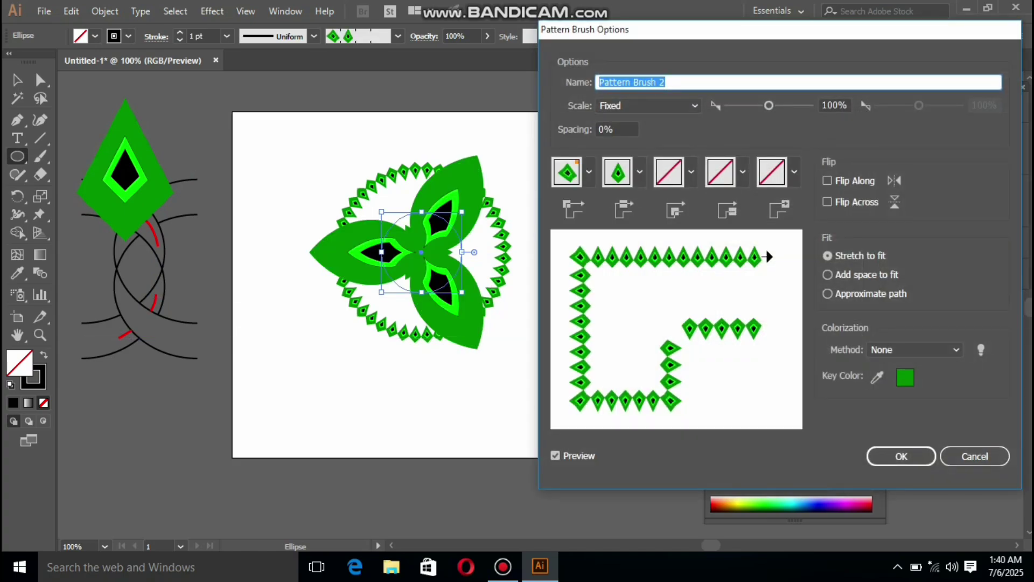
drag(769, 105, 731, 105)
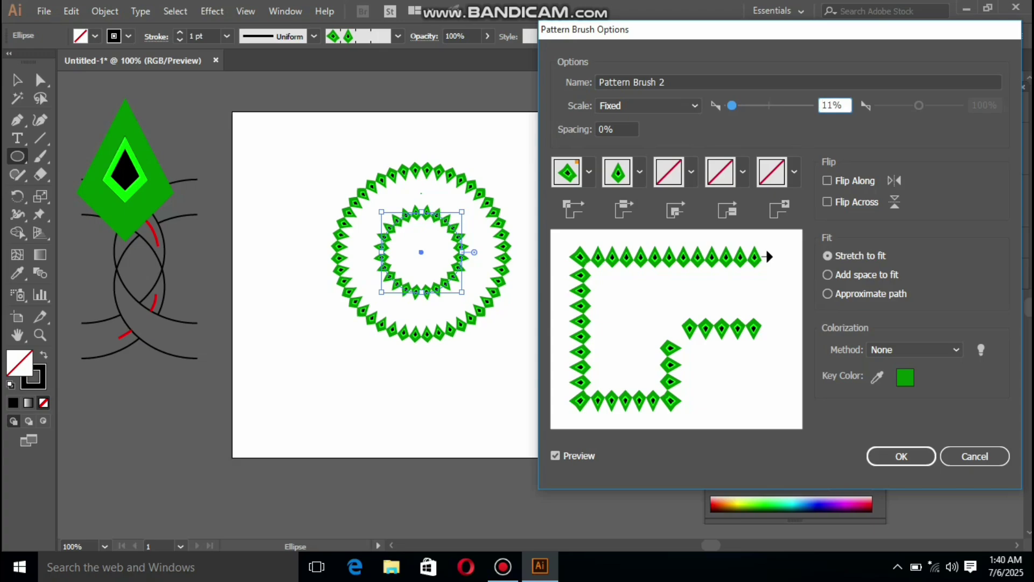
click(900, 456)
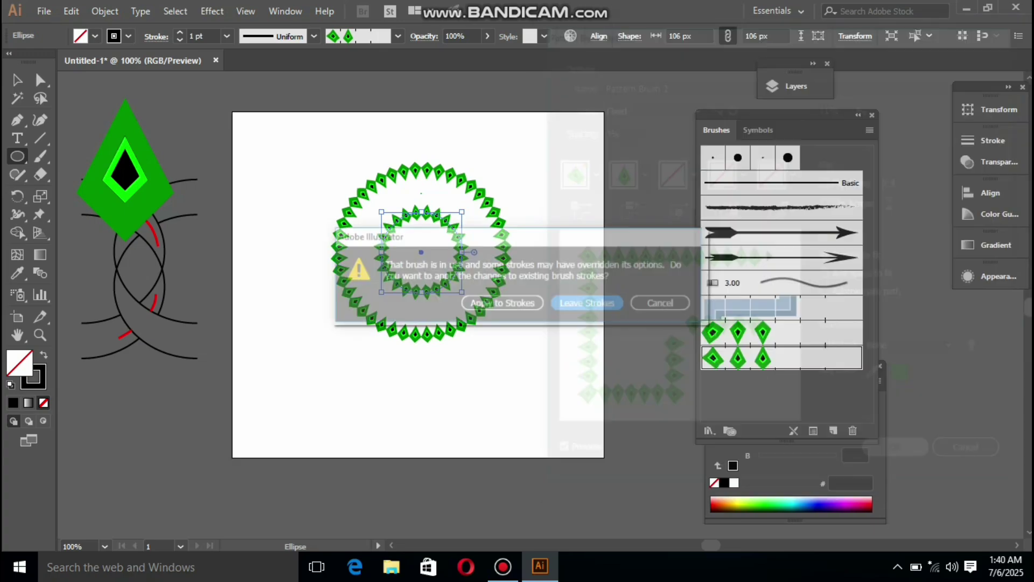
click(502, 304)
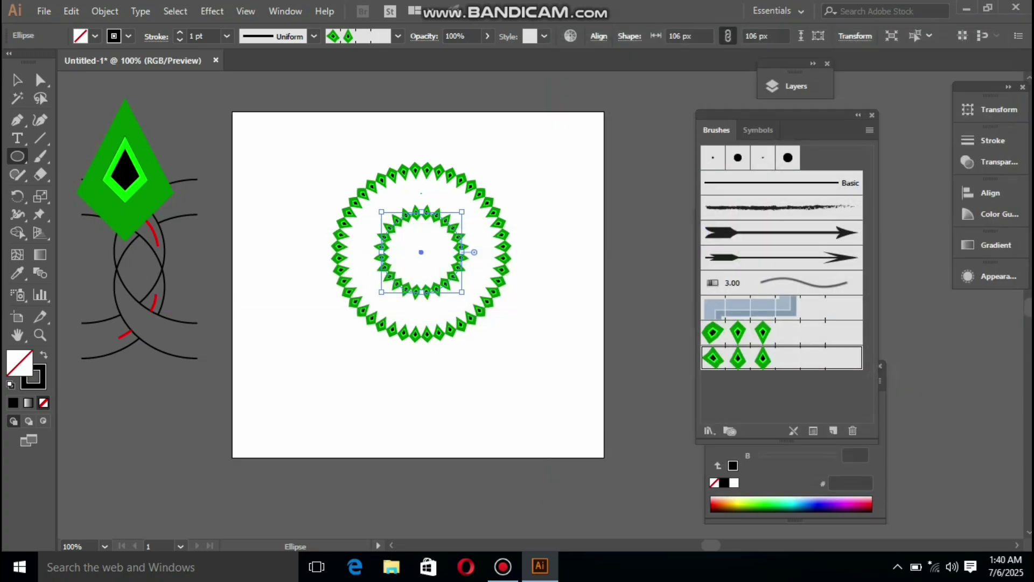
Step: Enlarge the inner kite ring proportionally about its centre until it sits just inside the outer ring, and deselect it
key(v)
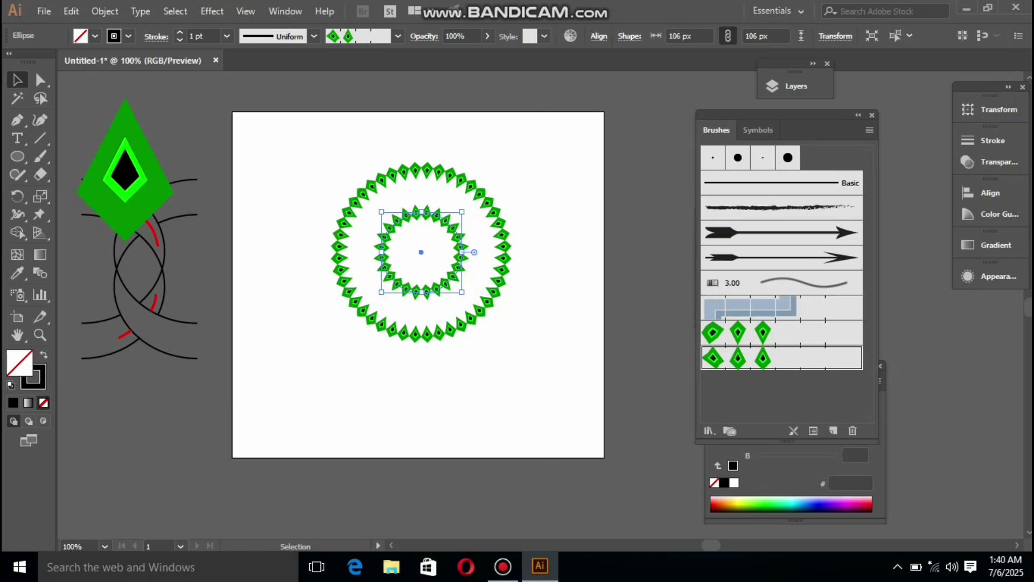
key(ctrl+shift+a)
click(461, 258)
drag(462, 291, 481, 311)
key(ctrl+shift+a)
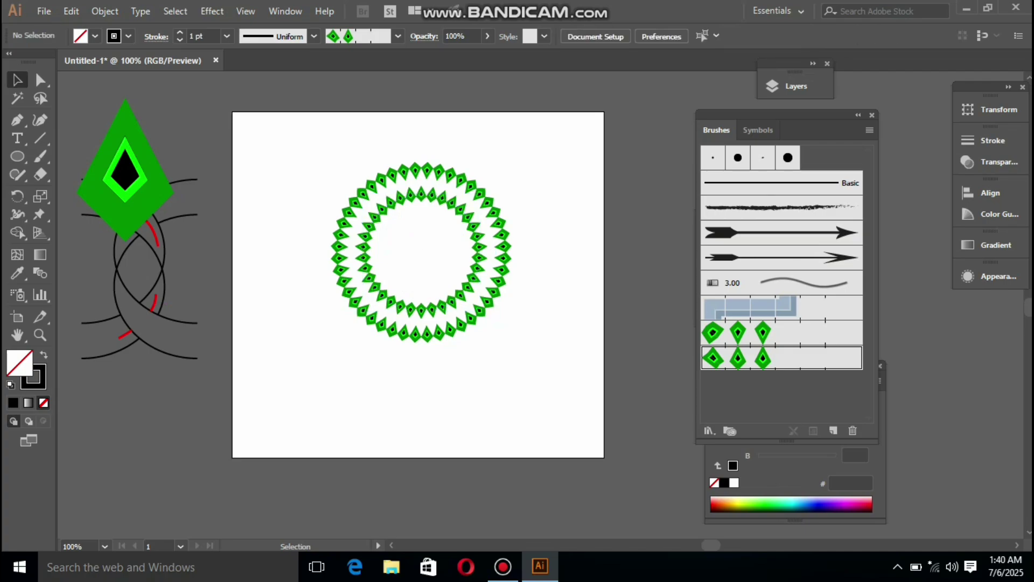
Step: Delete all the artwork on and beside the artboard, and draw a thin horizontal rectangle in the upper half of the artboard
drag(91, 119, 499, 365)
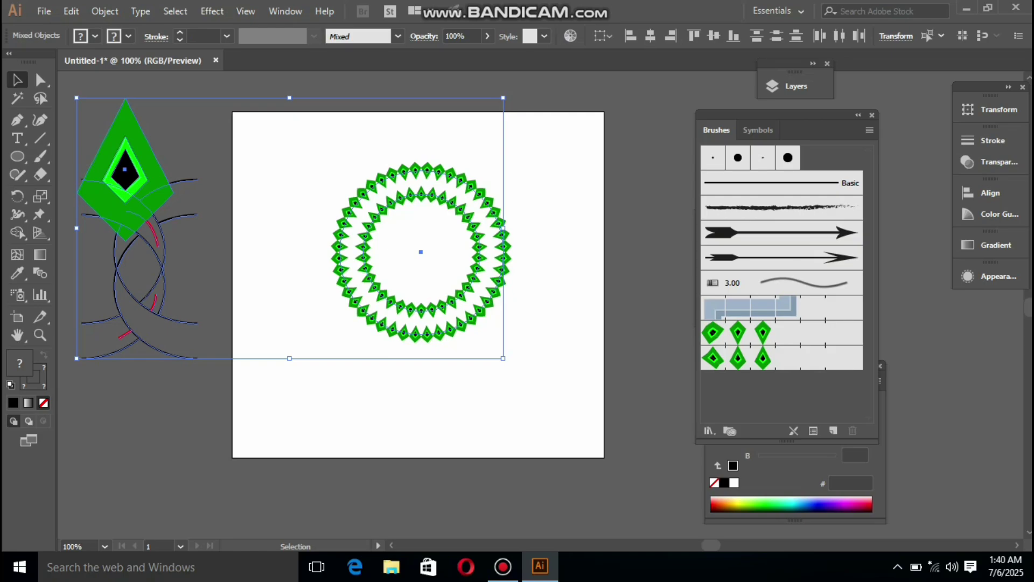
key(Delete)
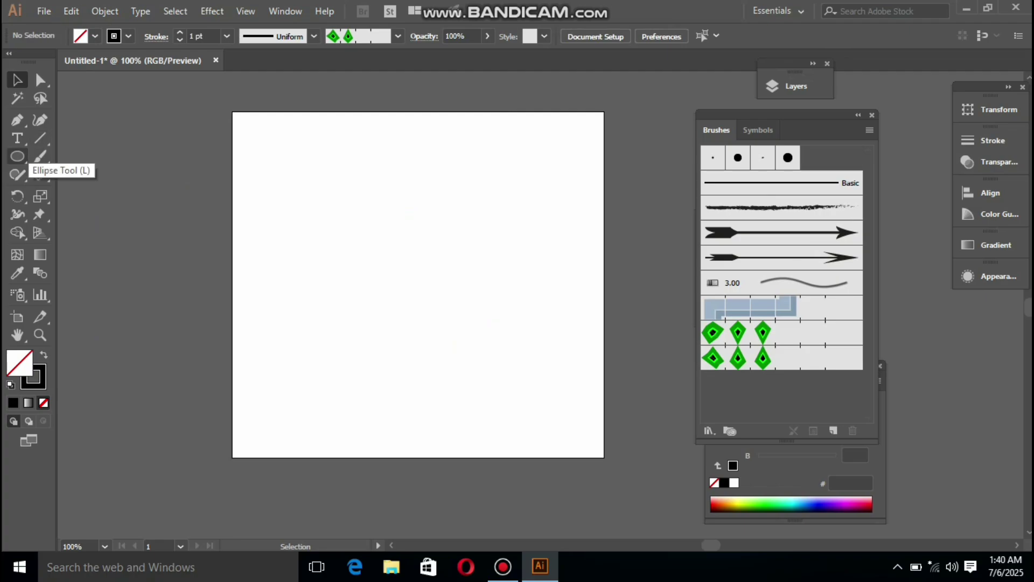
click(17, 156)
key(m)
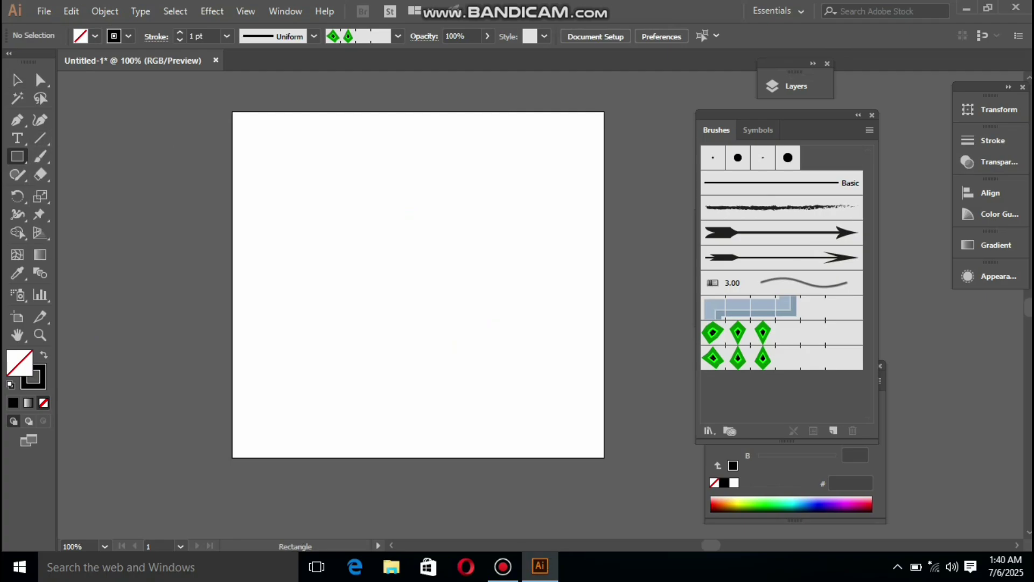
drag(409, 225, 501, 233)
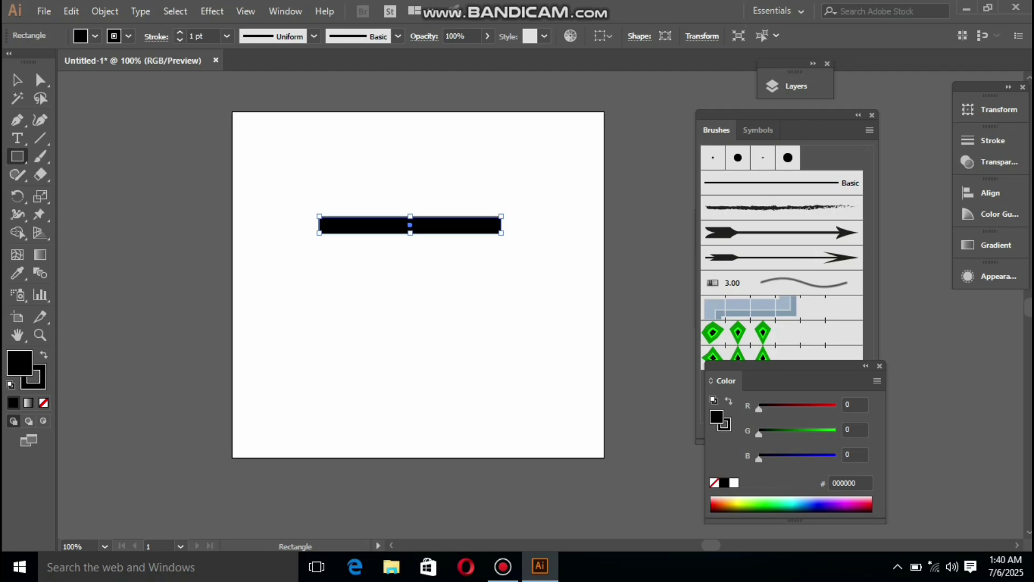
Step: Draw a vertical ellipse about 56 by 111 px below the bar and convert its bottom anchor point to a corner
drag(17, 156, 60, 193)
drag(347, 285, 368, 327)
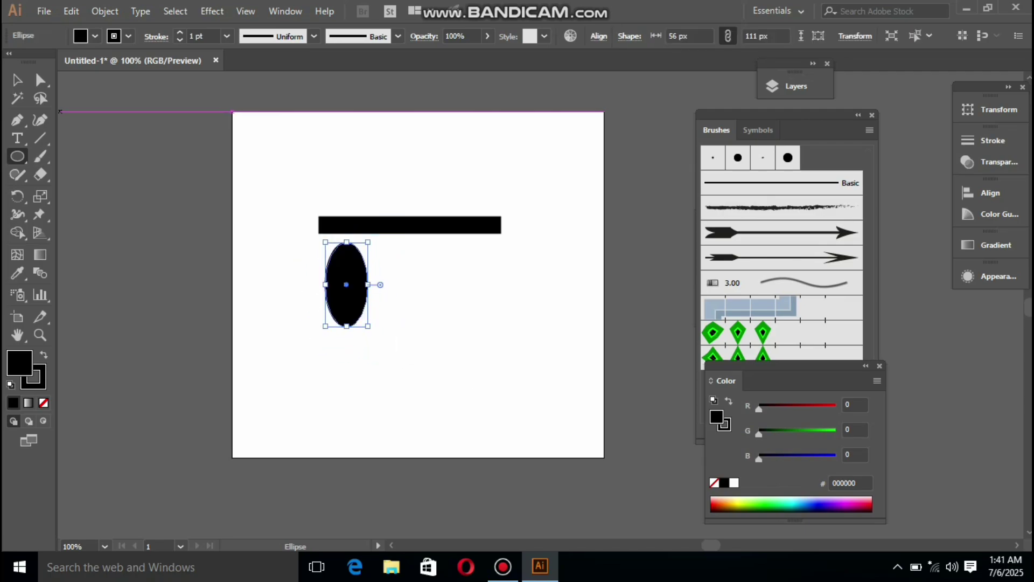
key(a)
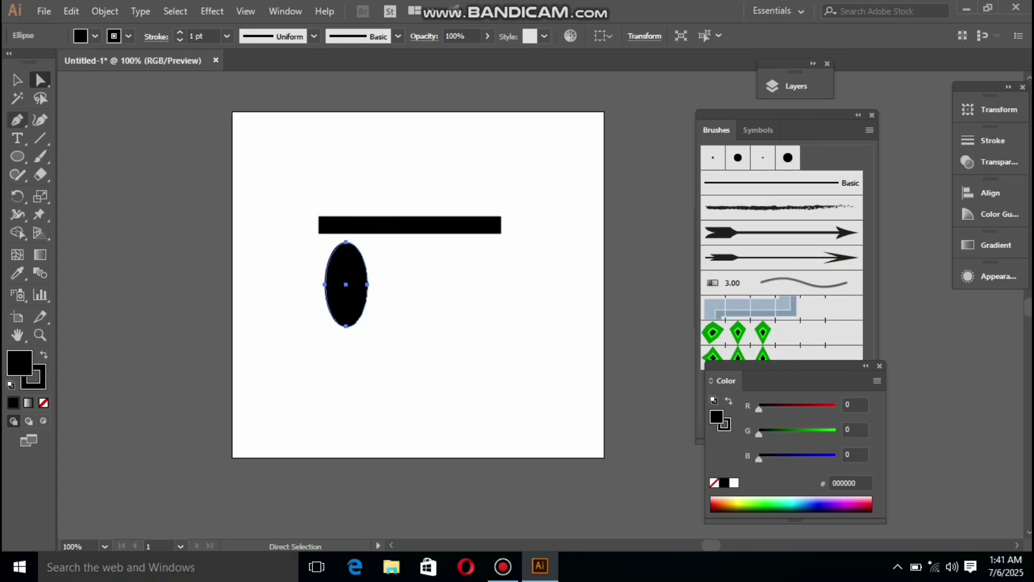
right_click(17, 120)
drag(91, 173, 92, 174)
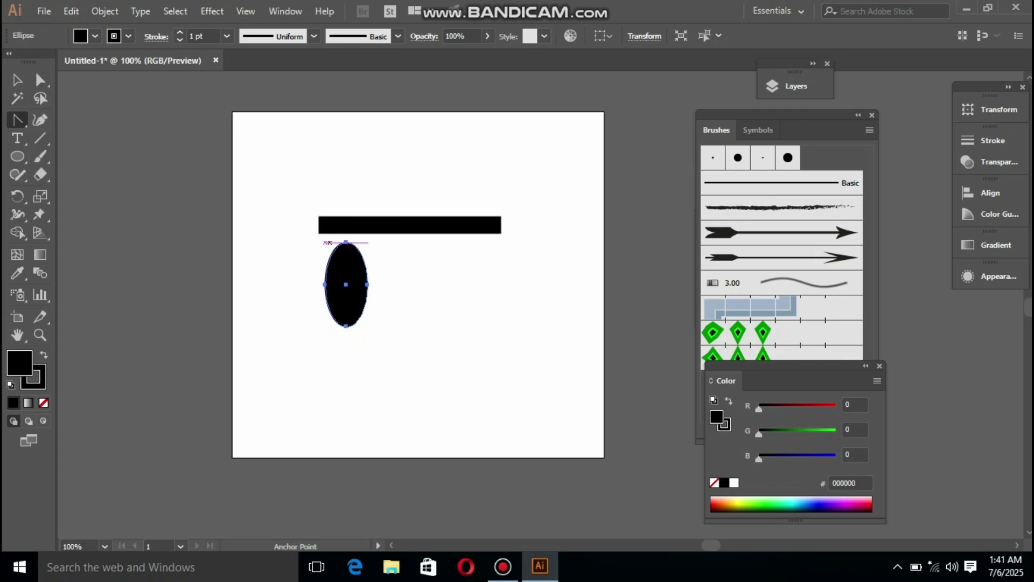
click(345, 326)
click(346, 325)
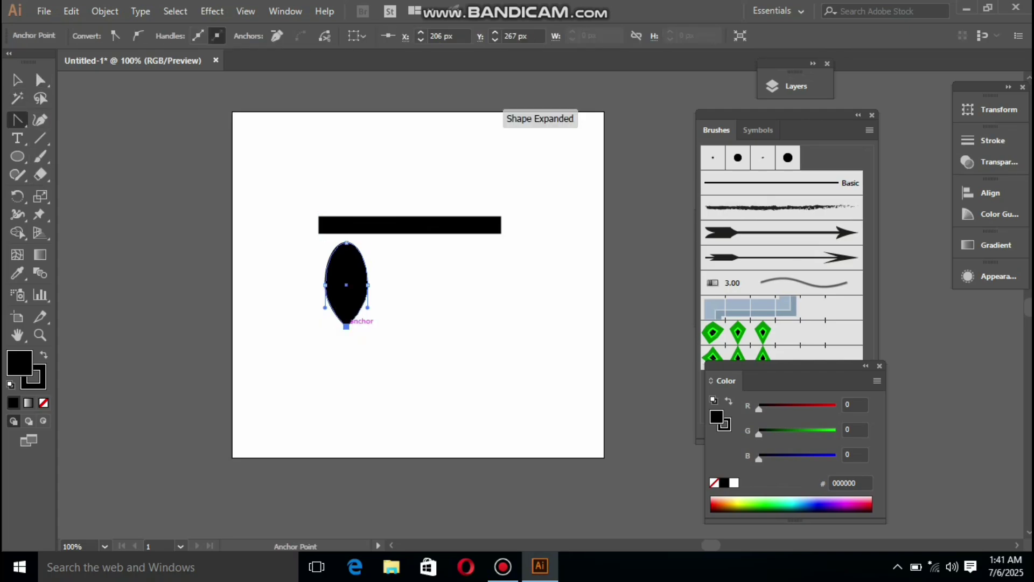
Step: Place the leaf under the bar's left end, with a vertically flipped copy above the bar offset slightly to the right
click(17, 80)
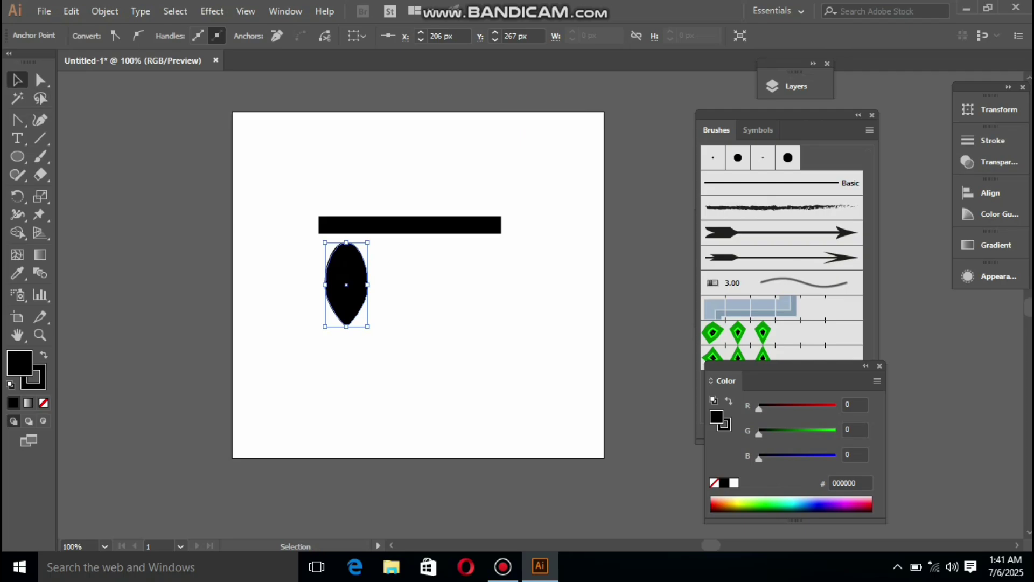
click(288, 259)
drag(366, 293, 401, 177)
drag(390, 129, 384, 325)
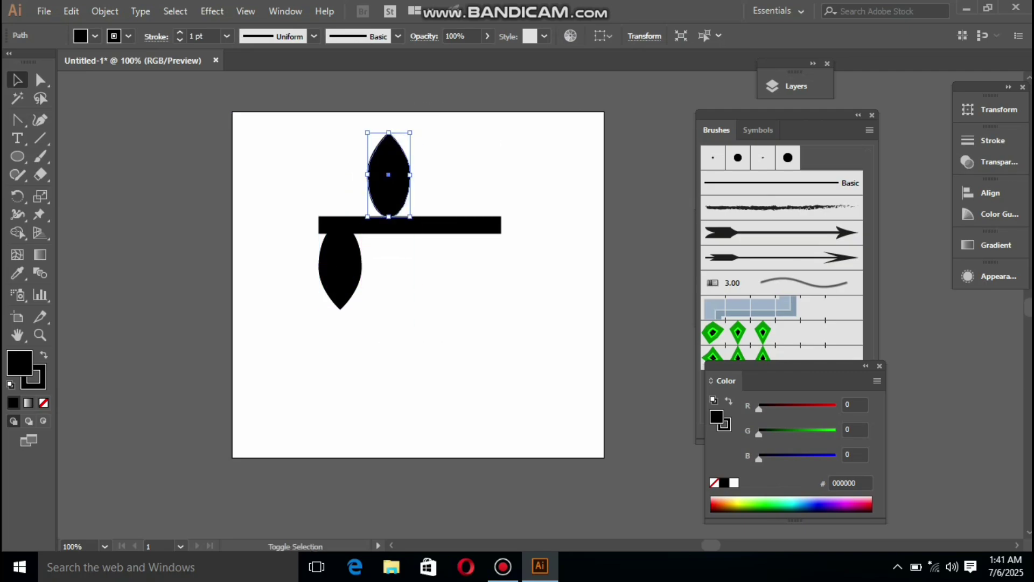
drag(381, 178, 372, 184)
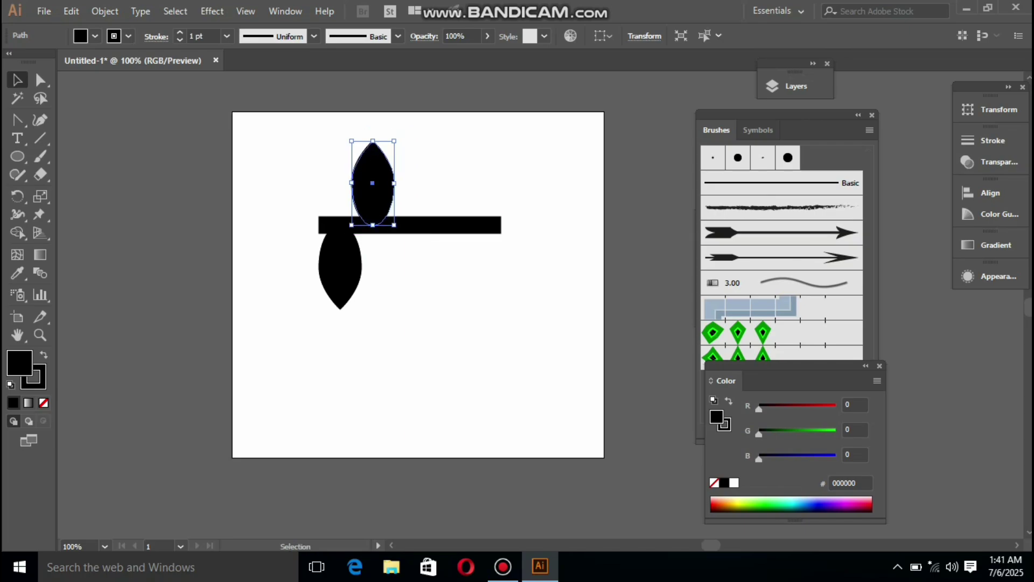
click(417, 286)
Step: Group the upper and lower leaf shapes
click(372, 183)
shift+click(340, 267)
right_click(345, 255)
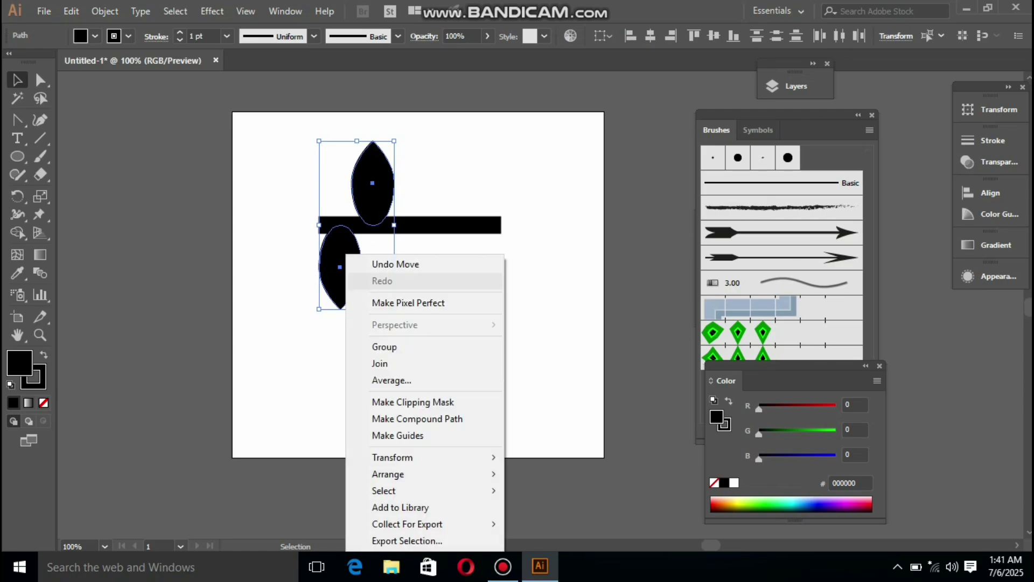
click(384, 347)
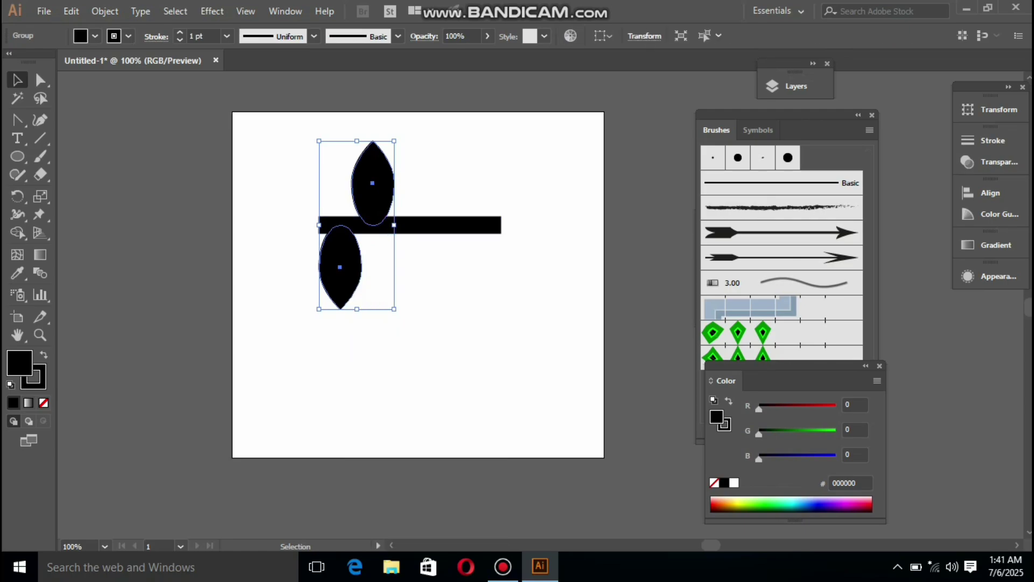
Step: Place a copy of the leaf pair at the bar's right end and group both pairs with the bar
drag(395, 225, 502, 233)
drag(283, 141, 600, 326)
right_click(438, 237)
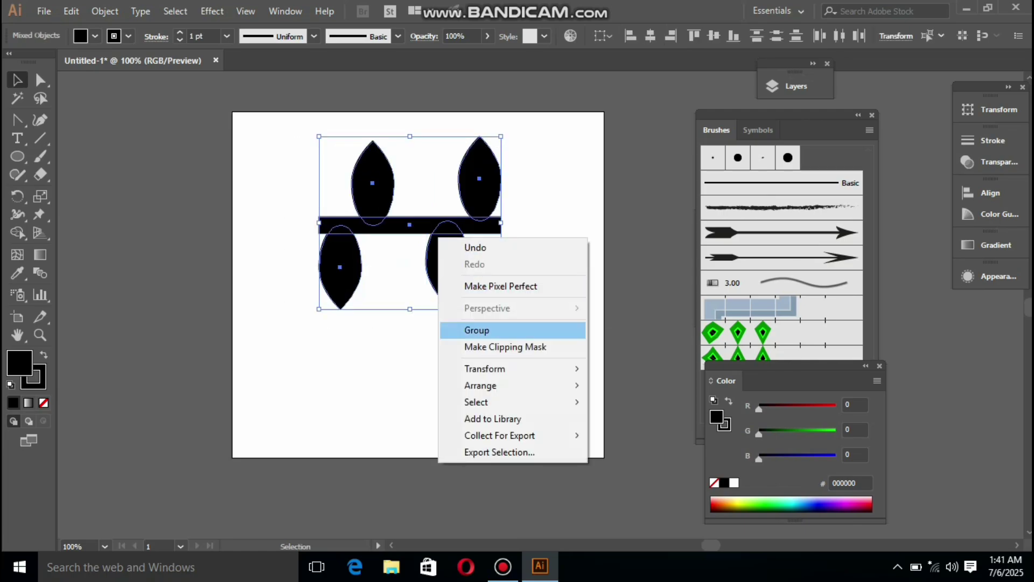
click(476, 329)
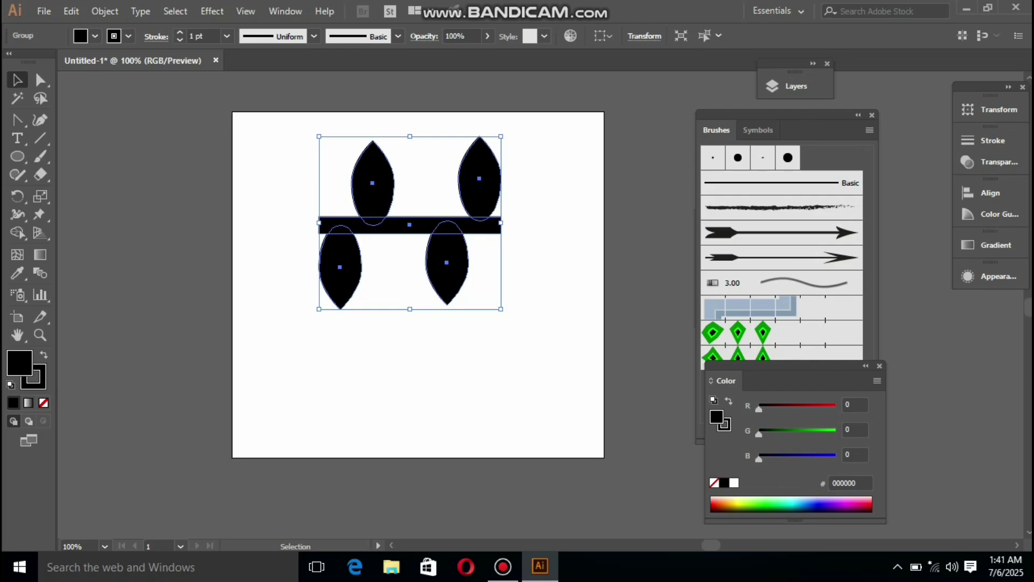
click(476, 329)
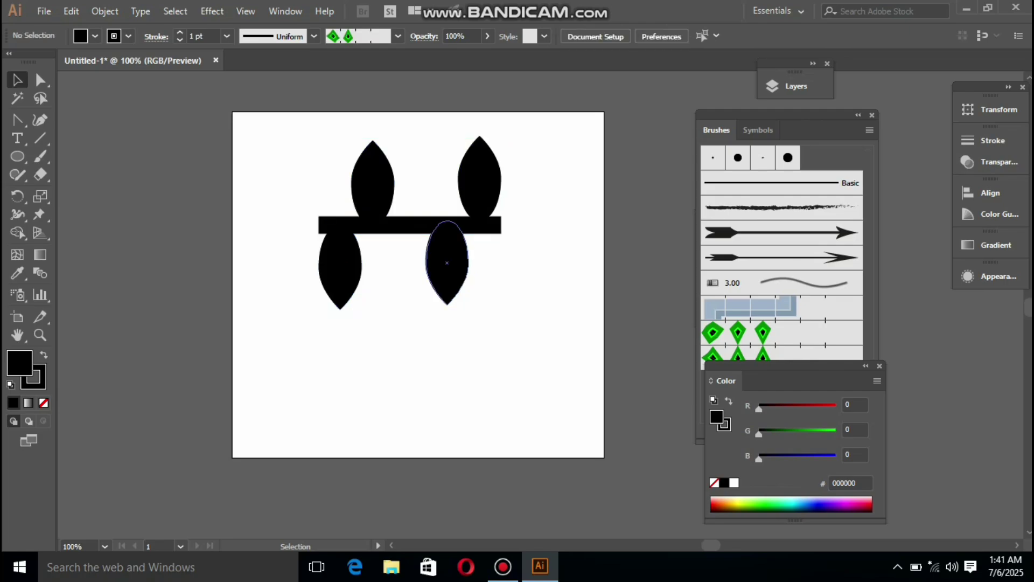
Step: Scale the grouped leaf-and-bar motif down proportionally about its centre to about a third of its size
drag(337, 179, 577, 273)
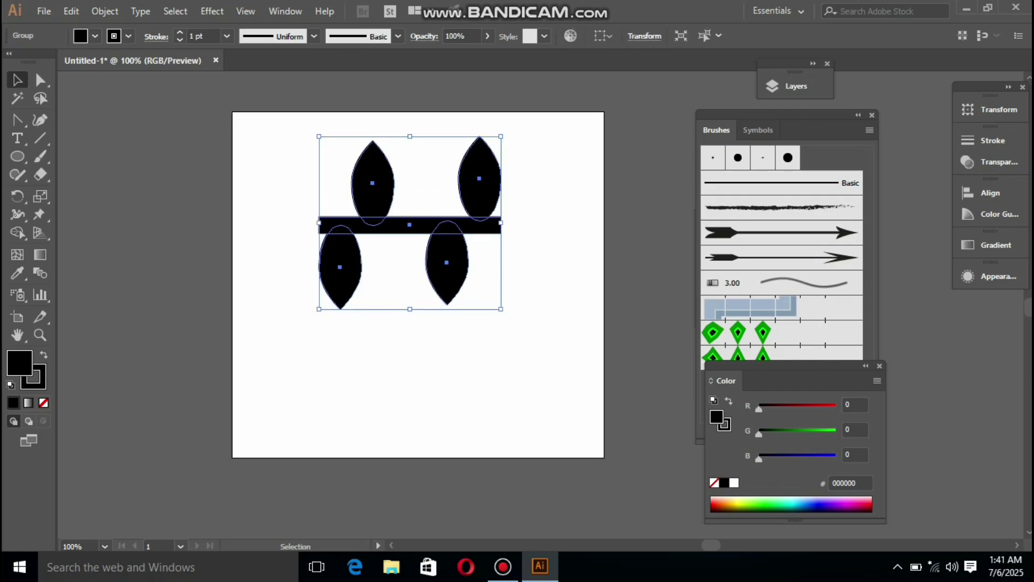
drag(501, 308, 501, 250)
click(467, 269)
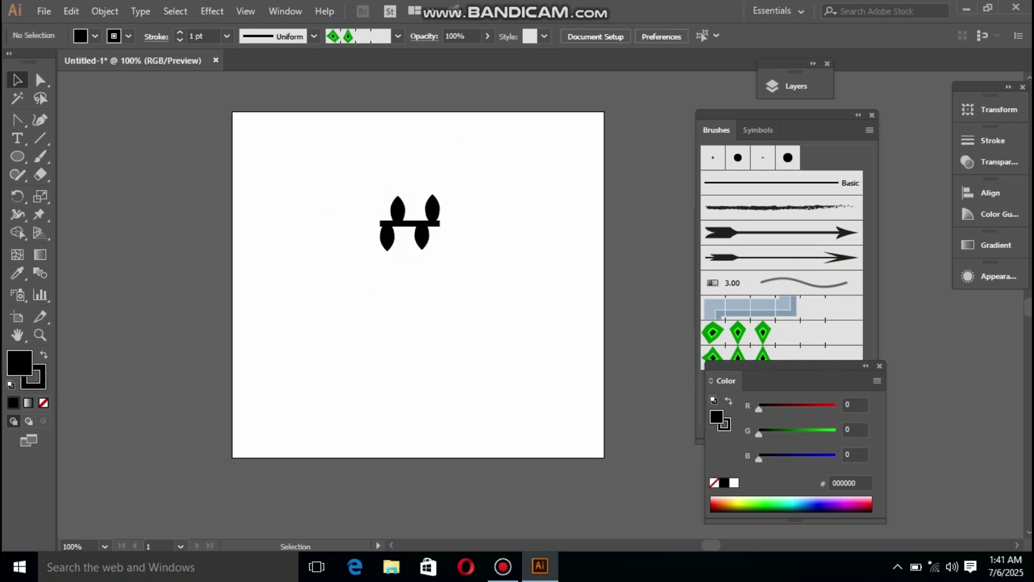
Step: Create a pattern brush from the leaf-and-bar motif with the Tints colorization method
drag(427, 224, 704, 253)
click(460, 358)
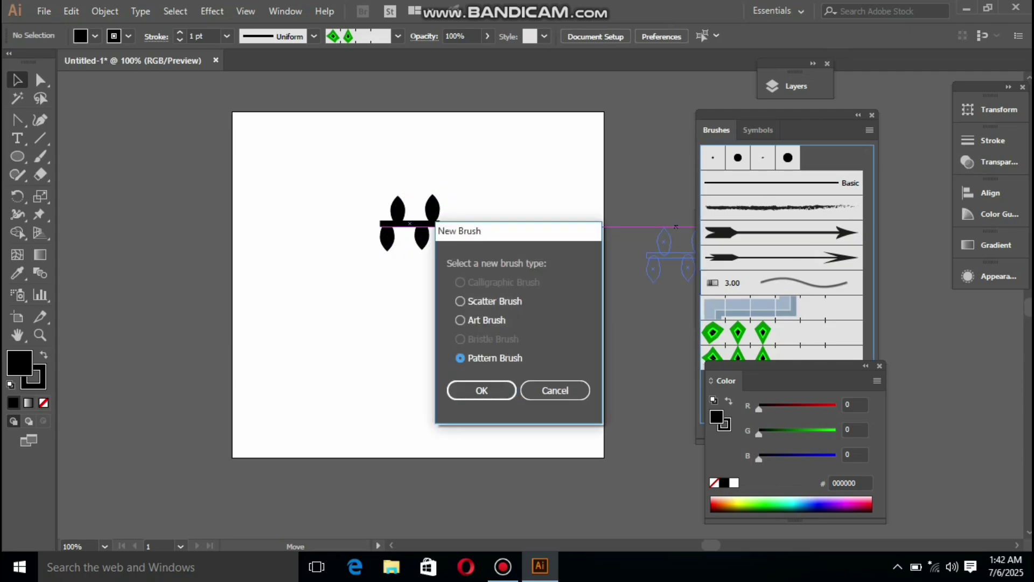
click(482, 390)
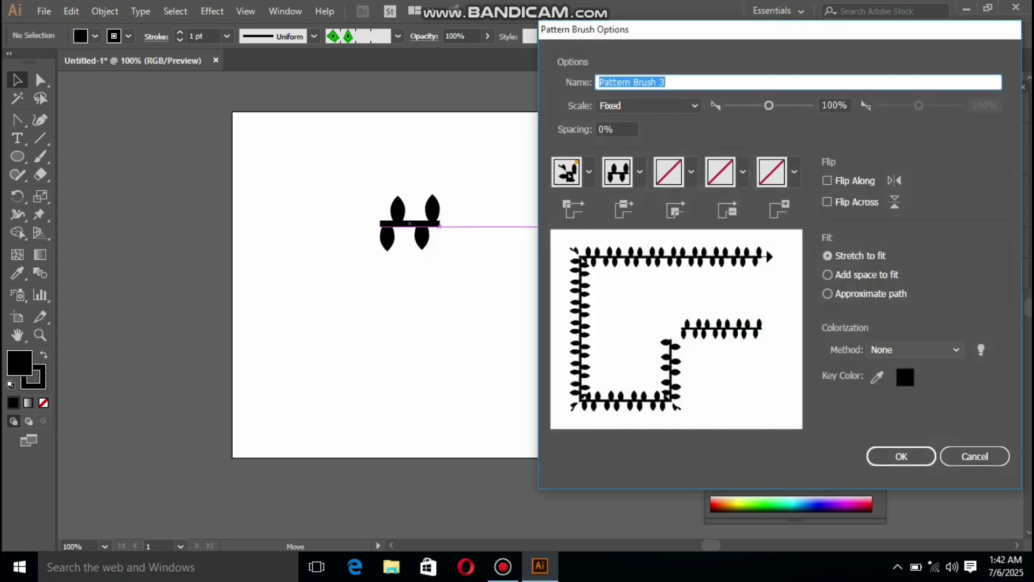
click(914, 349)
click(884, 375)
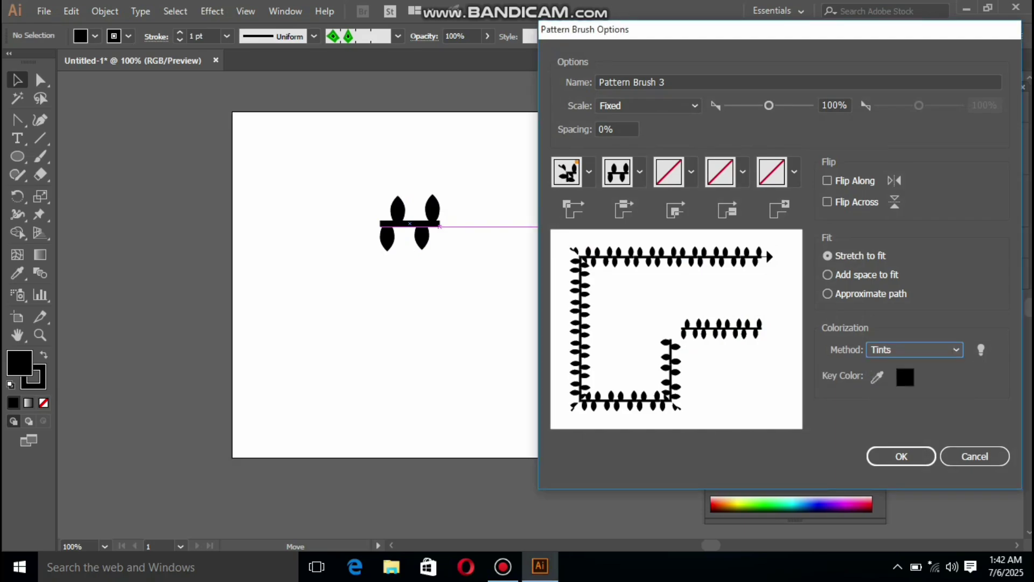
click(901, 456)
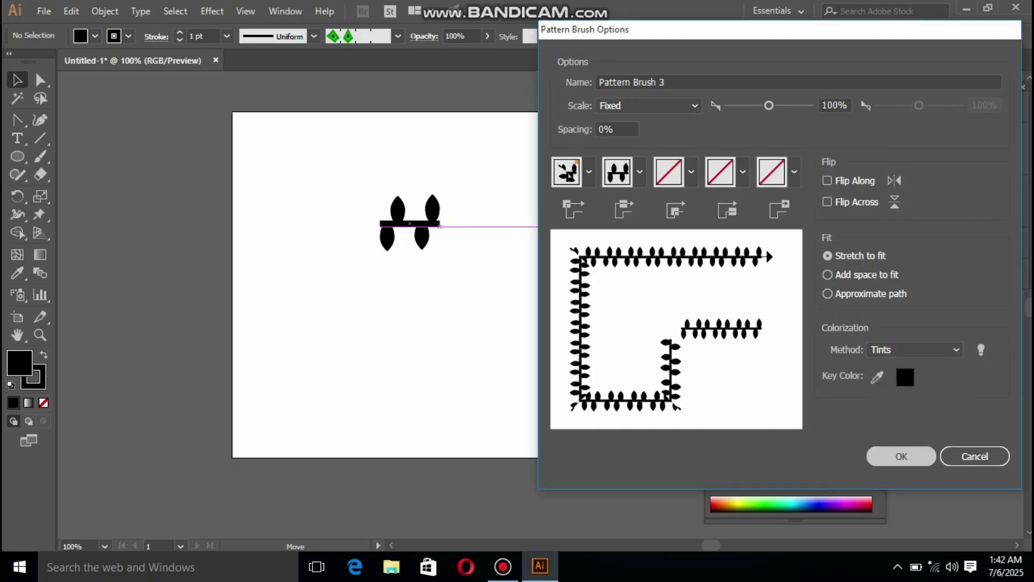
Step: Move the original motif off the artboard's left side and paint three curved strokes with the new leaf brush
click(423, 224)
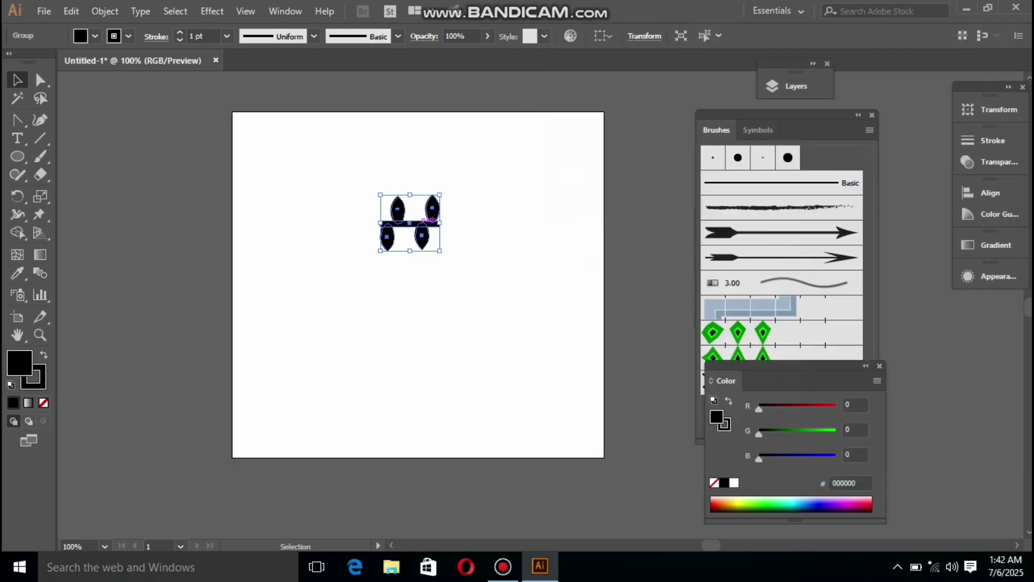
drag(422, 223, 156, 203)
key(b)
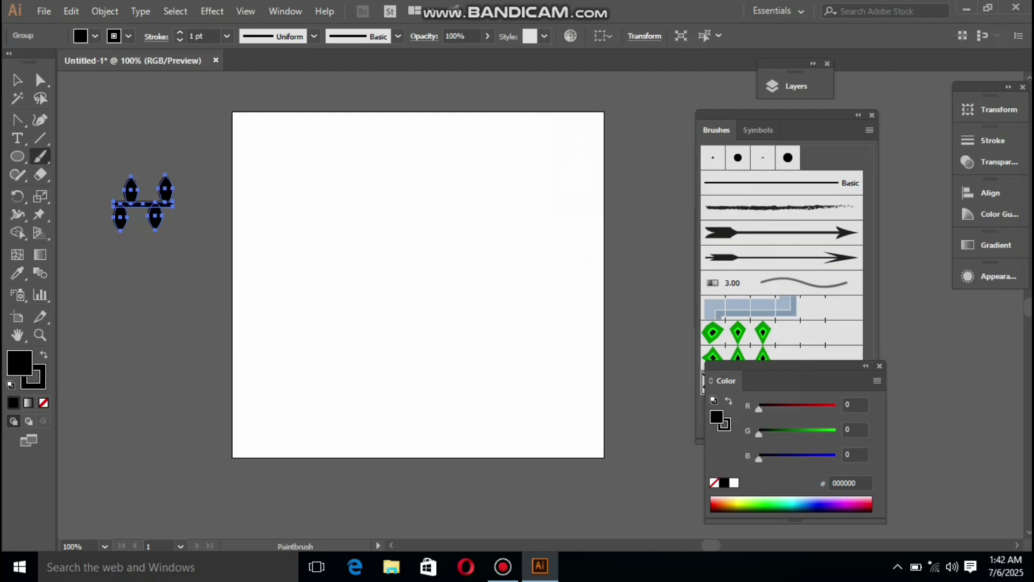
drag(394, 257, 509, 174)
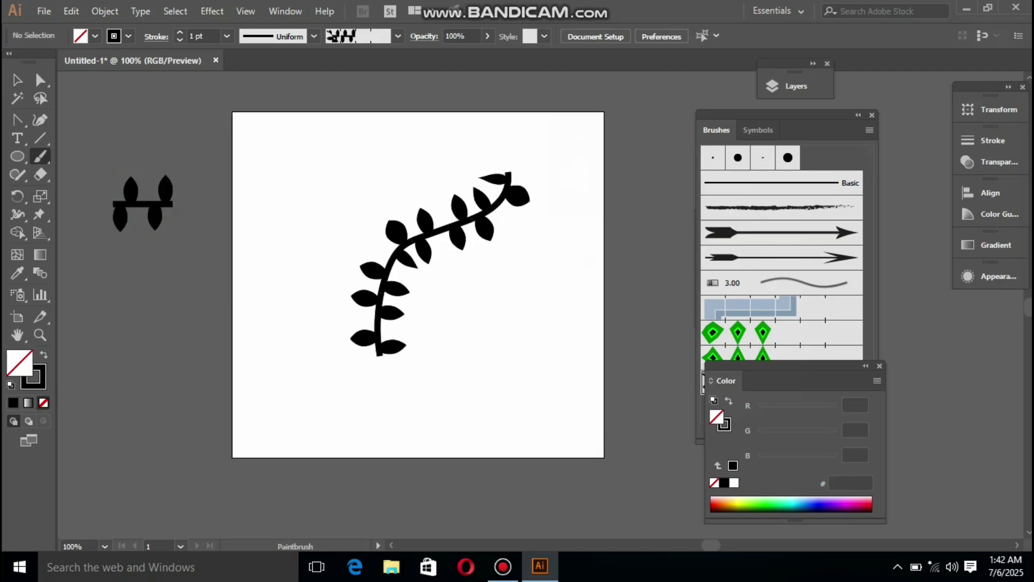
drag(542, 309, 542, 288)
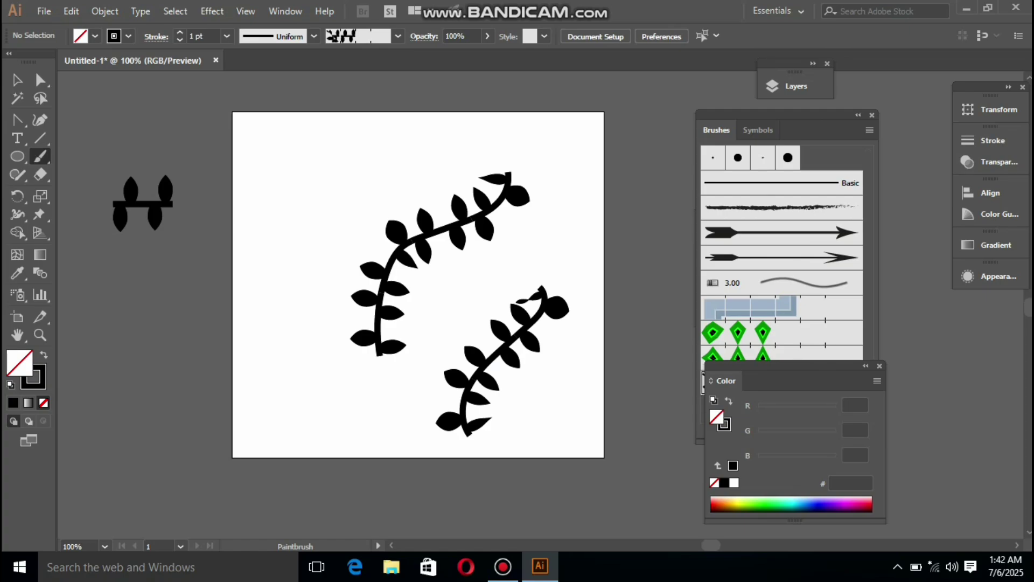
drag(265, 307, 381, 165)
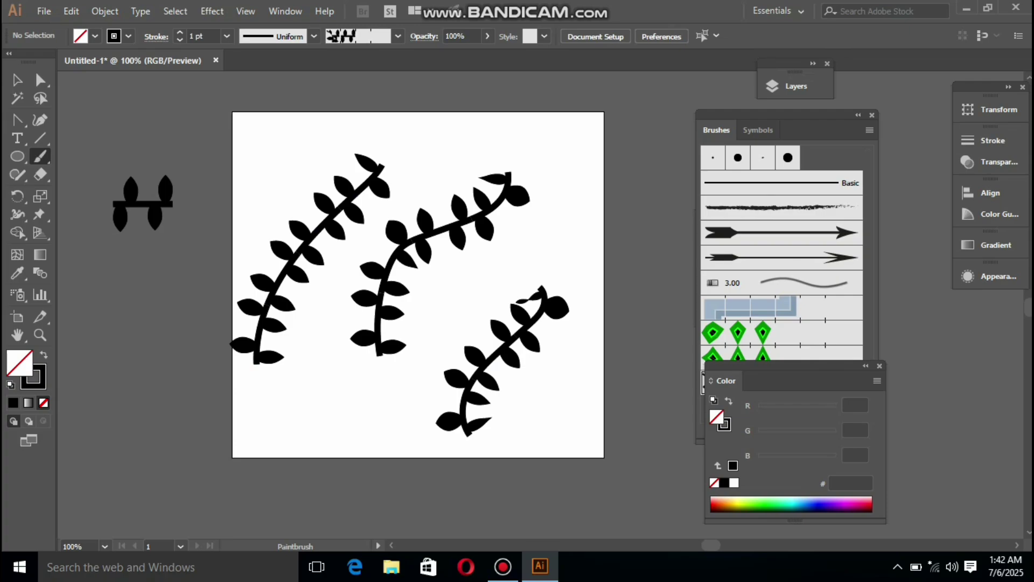
Step: Delete the three painted leaf strokes from the artboard
key(v)
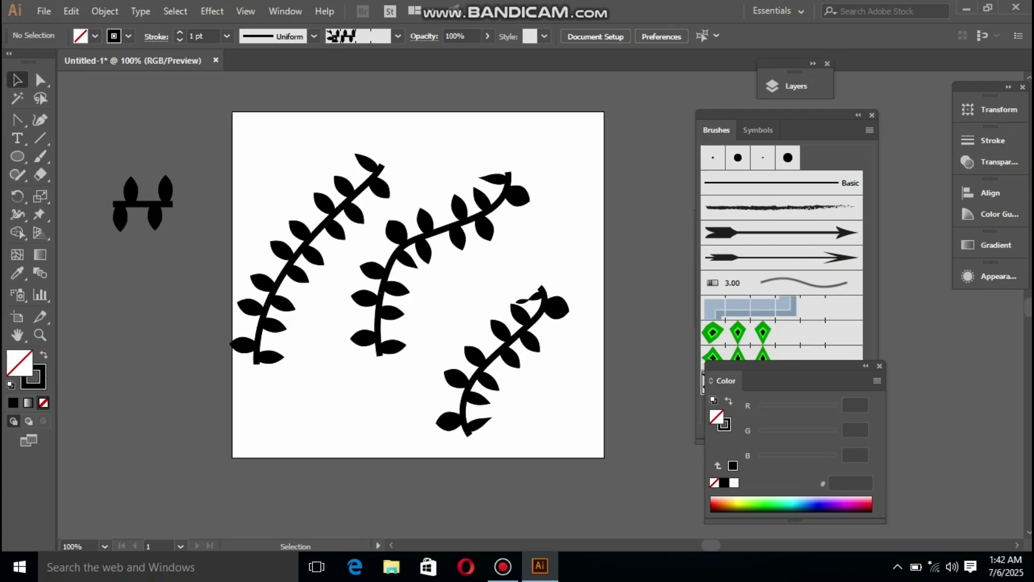
drag(298, 148, 599, 434)
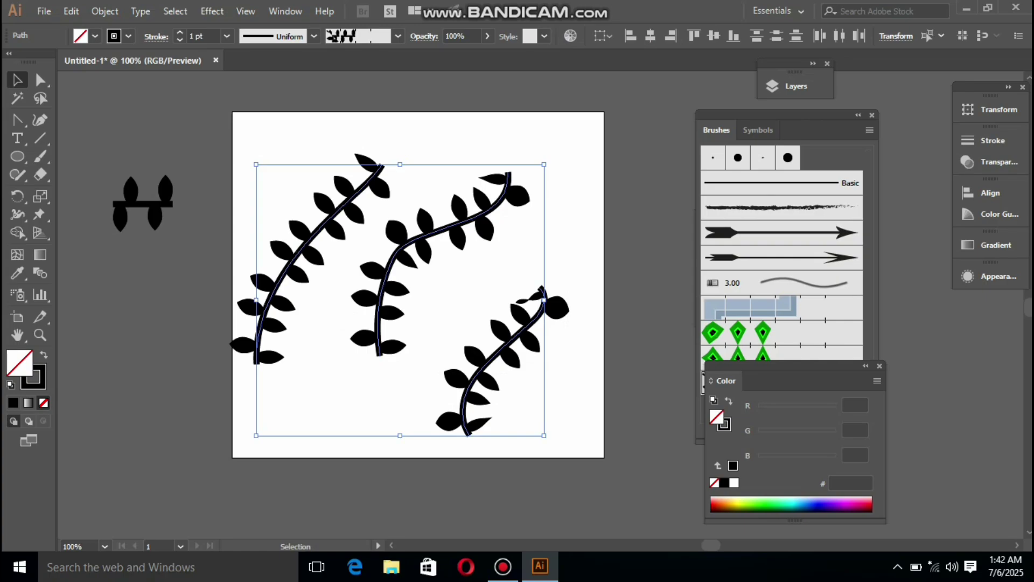
key(Delete)
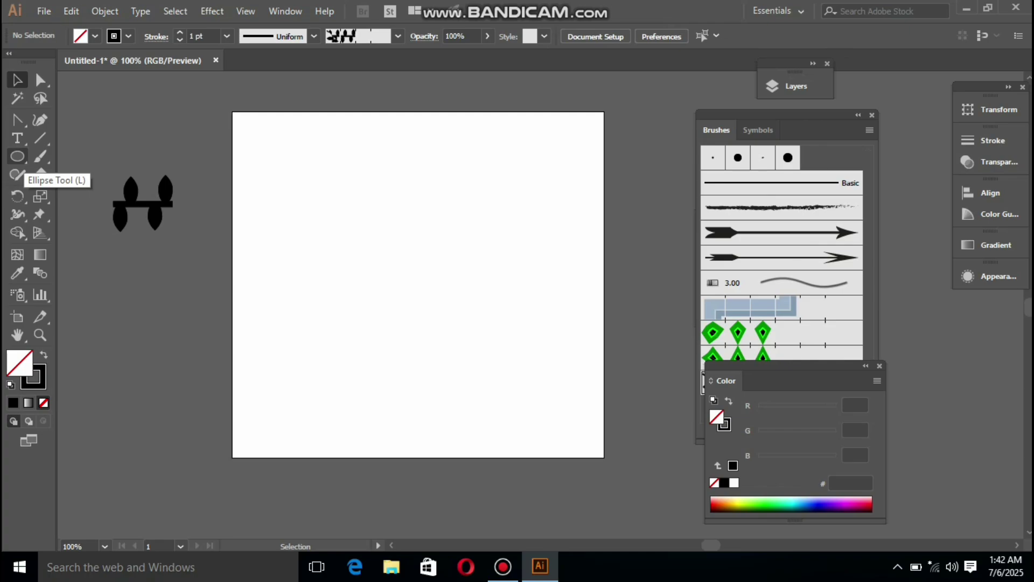
Step: Draw an unfilled nine-pointed star about 130 px wide in the upper middle of the artboard
click(18, 158)
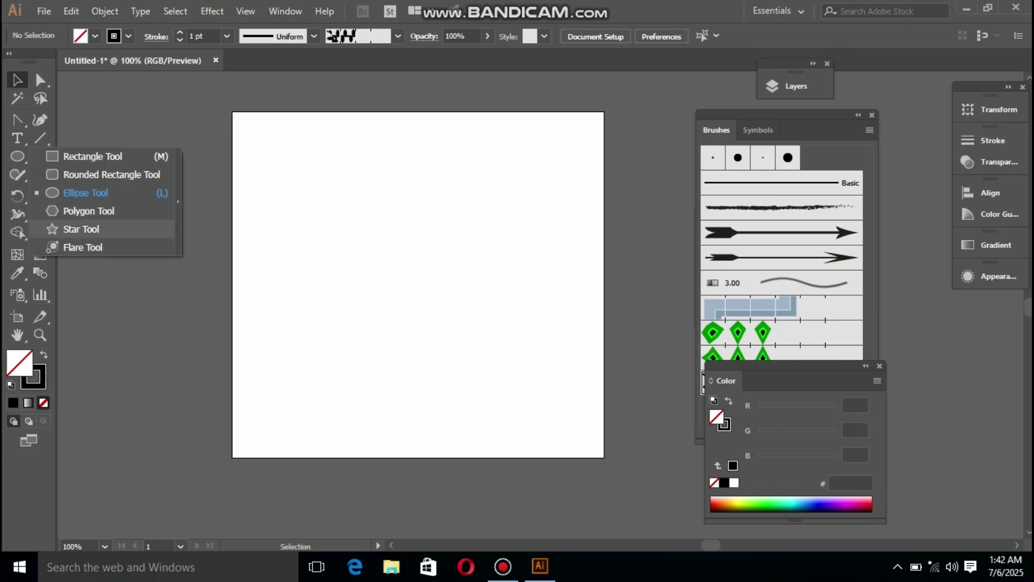
click(81, 229)
drag(399, 224, 450, 267)
key(Up)
key(Up)
key(Up)
key(Up)
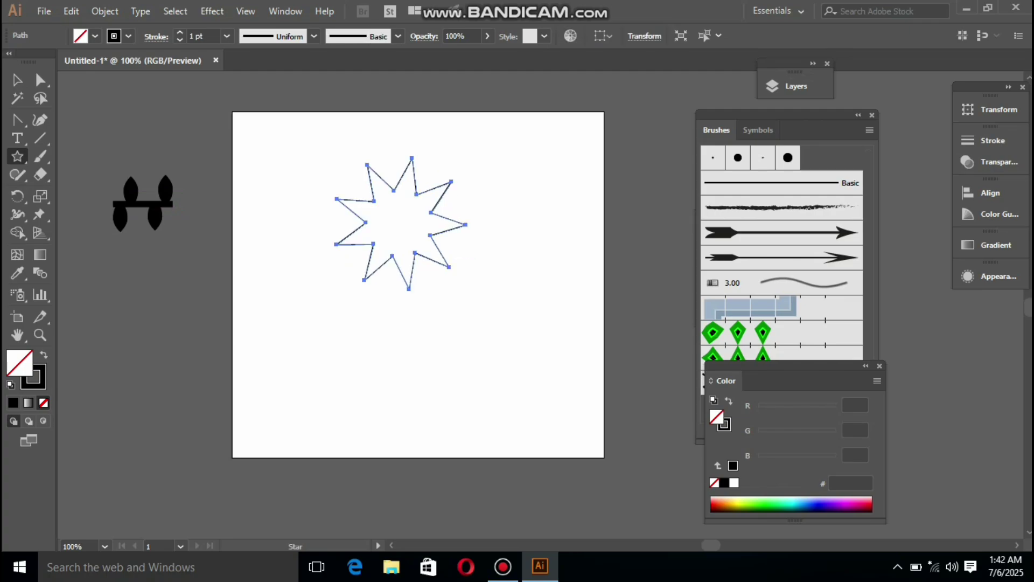
Step: Create a concentric copy of the star inside it, scaled to a little over half its size
key(v)
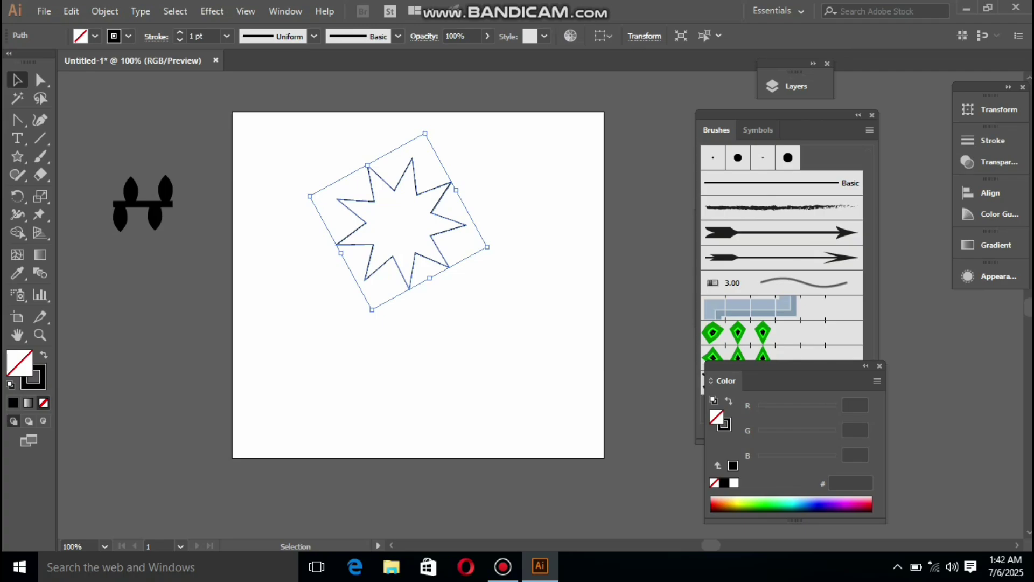
drag(486, 246, 461, 238)
key(ctrl+z)
key(ctrl)
drag(487, 246, 450, 235)
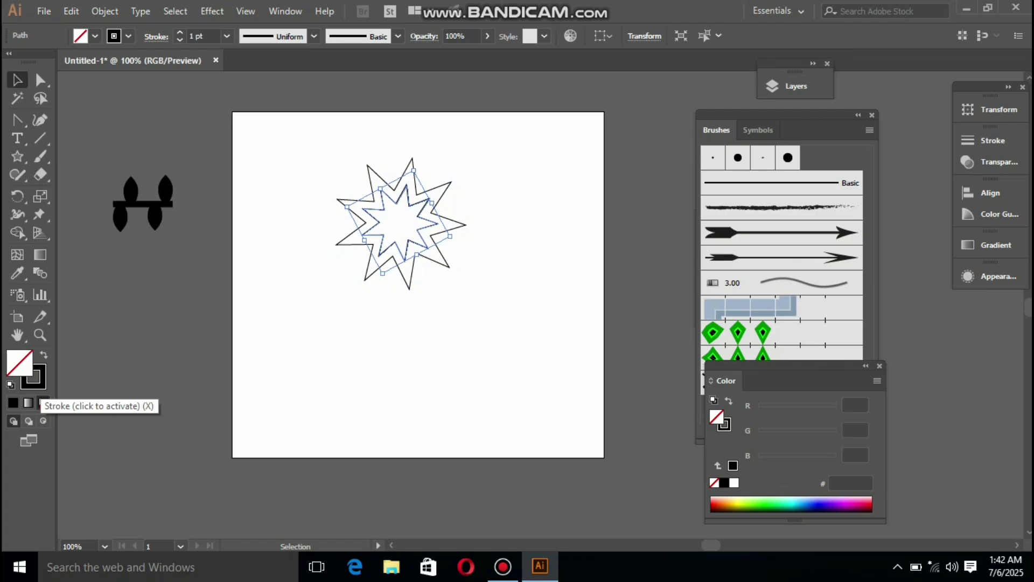
Step: Fill the inner star with golden yellow FFCE0C (R 255, G 206, B 12)
double_click(33, 377)
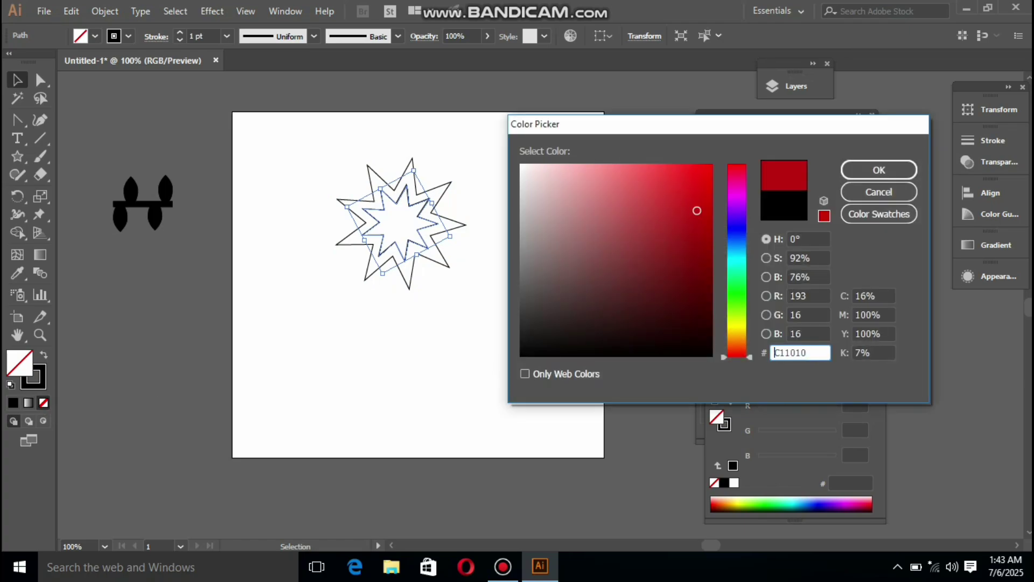
key(Return)
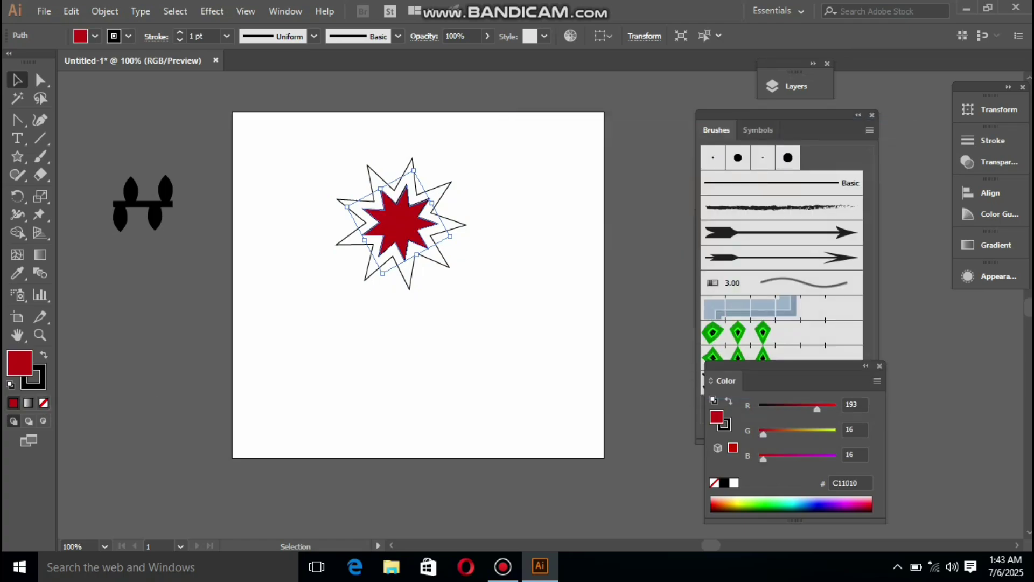
drag(817, 409, 836, 410)
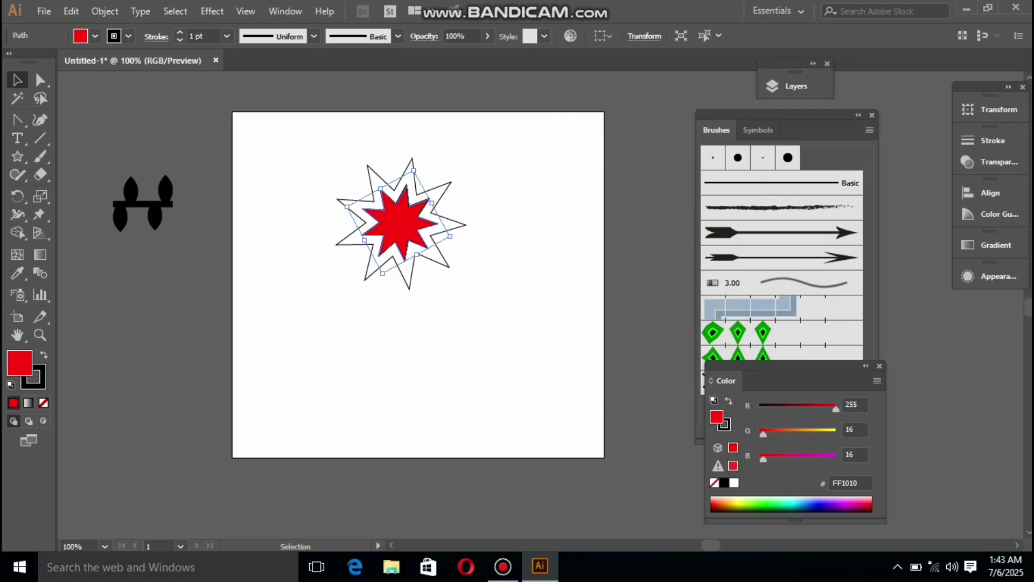
drag(763, 434, 833, 434)
mouse_move(763, 459)
mouse_down()
mouse_move(789, 459)
mouse_move(762, 459)
mouse_up()
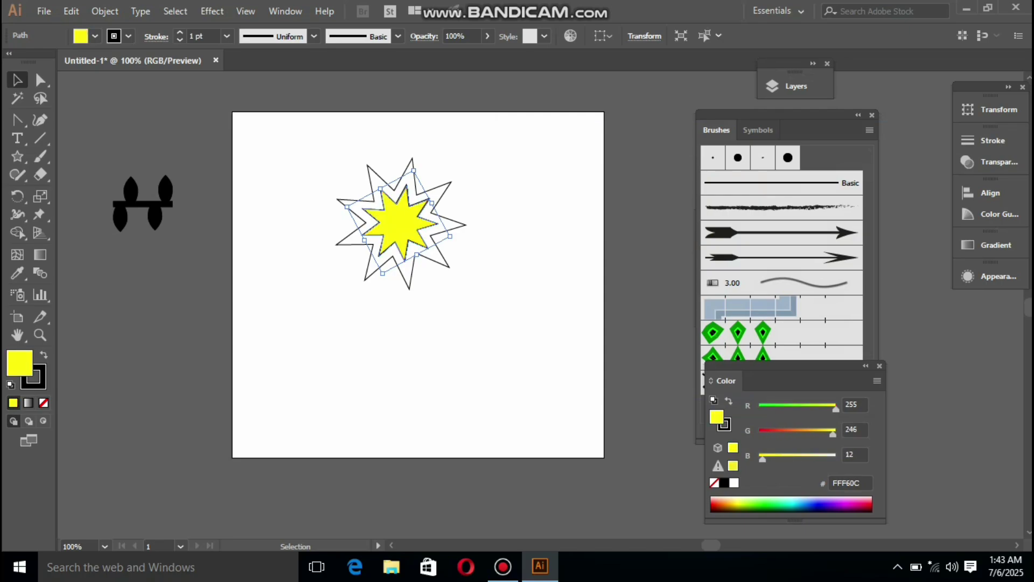
drag(832, 434, 821, 434)
click(512, 275)
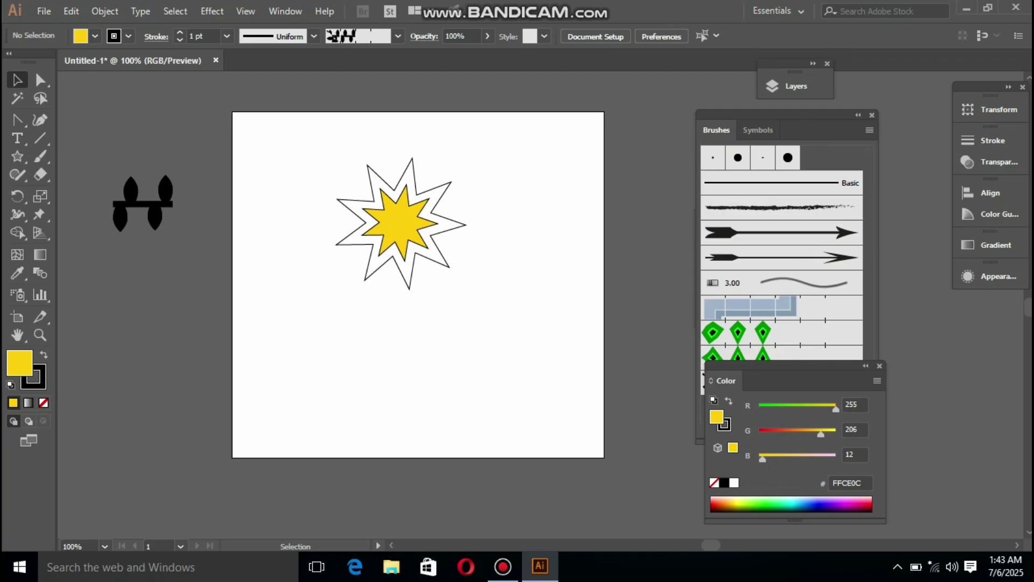
Step: Fill the outer star with red FF000C (R 255, G 0, B 12)
click(438, 246)
click(733, 465)
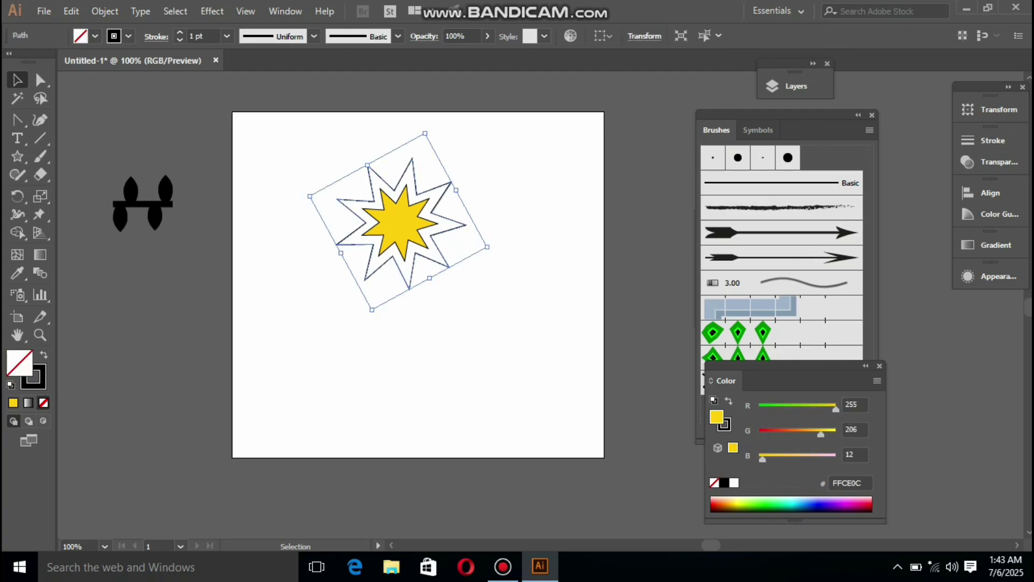
drag(821, 434, 758, 434)
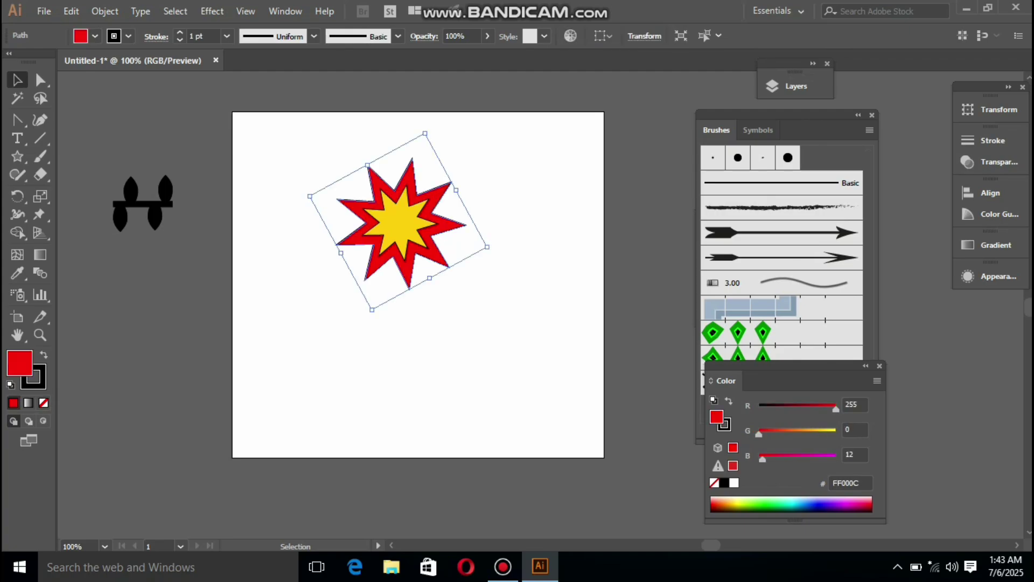
key(ctrl+shift+a)
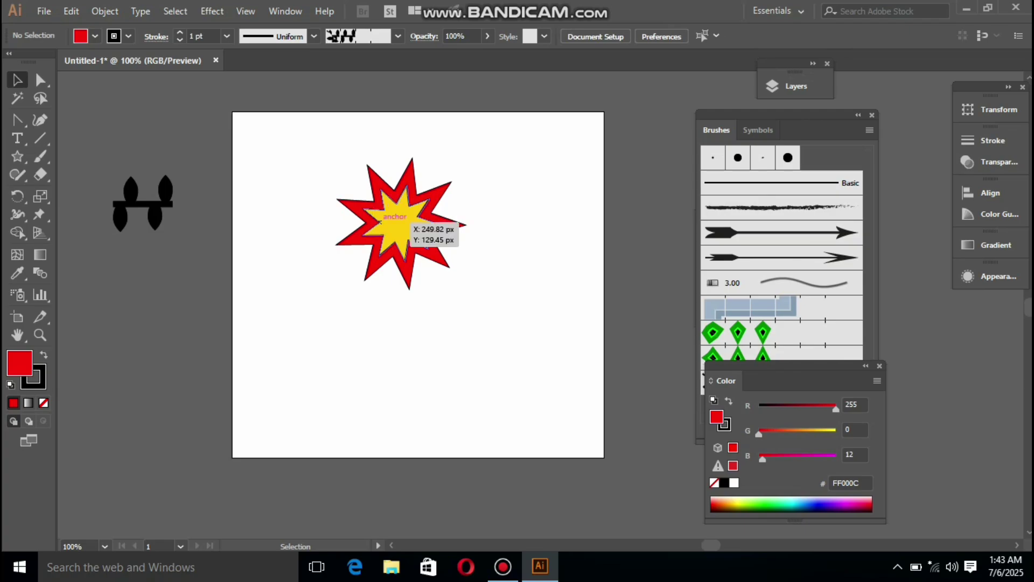
Step: Outline both stars with a black 3 pt stroke
drag(341, 149, 502, 313)
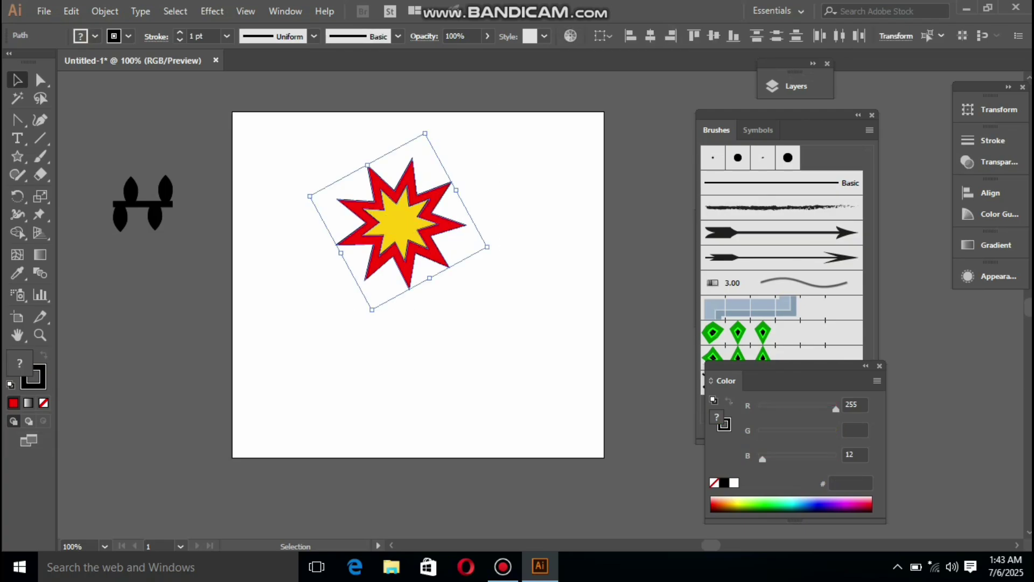
key(ctrl+shift+a)
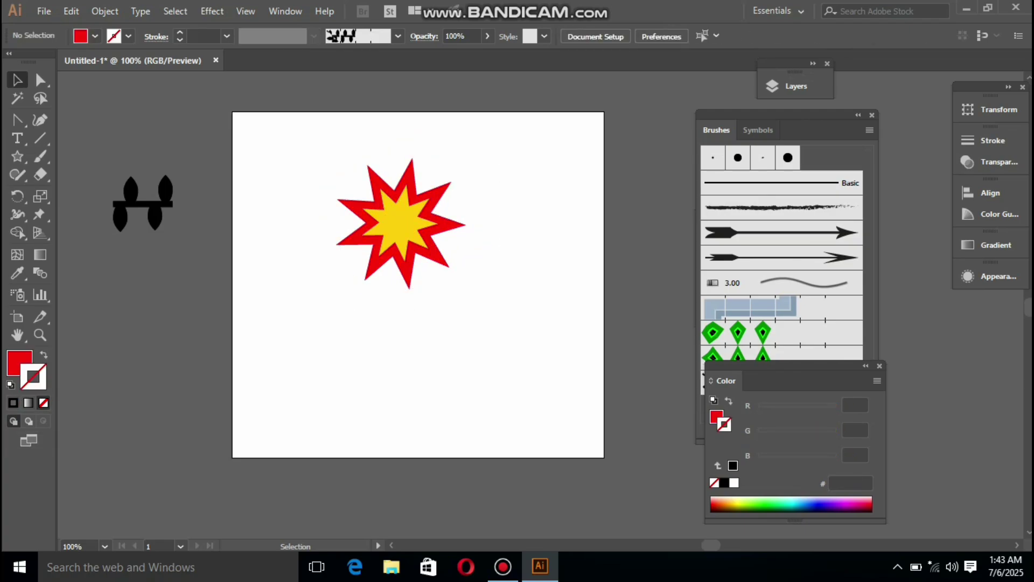
drag(335, 172, 470, 278)
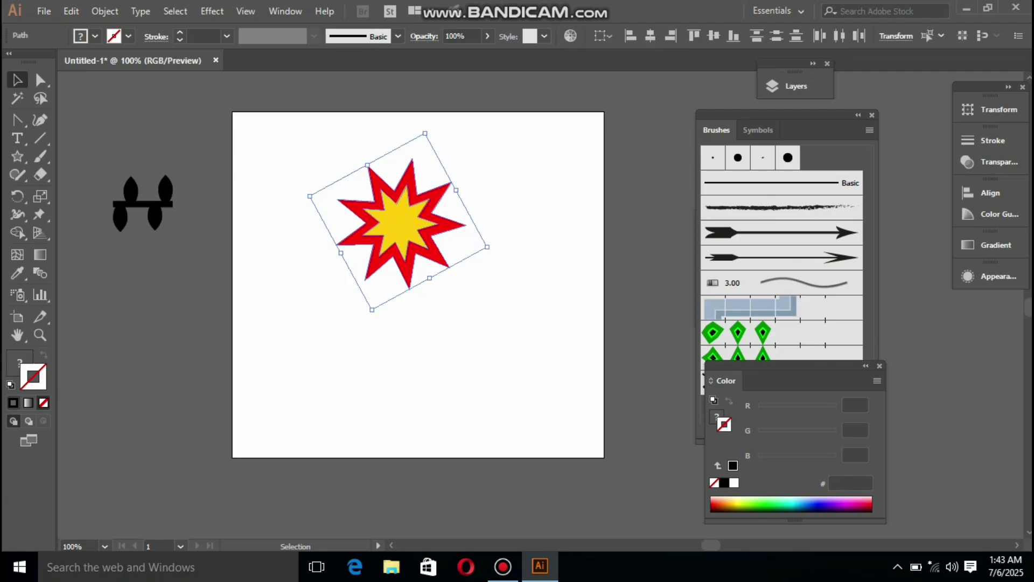
click(13, 402)
click(180, 33)
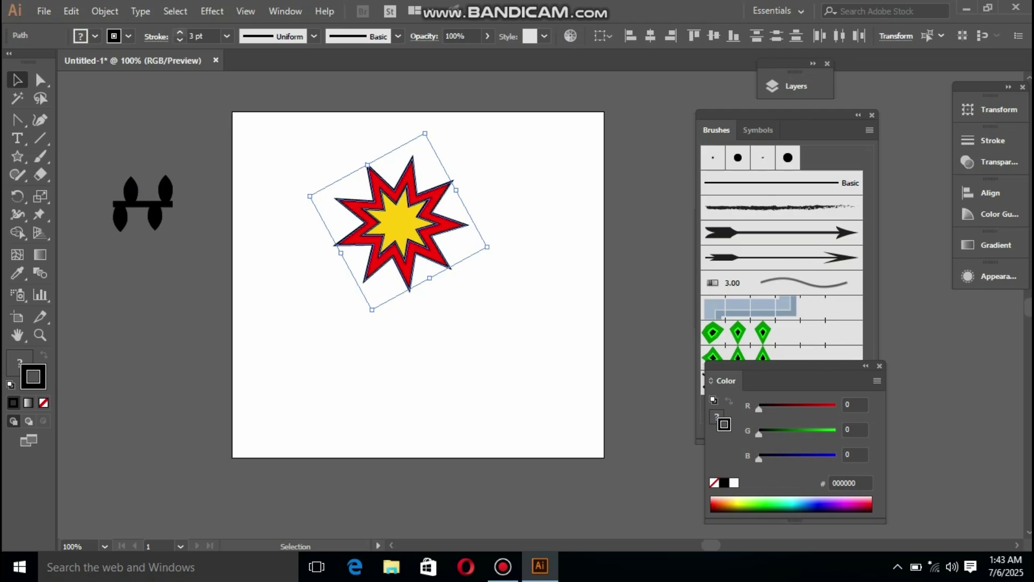
key(ctrl+shift+a)
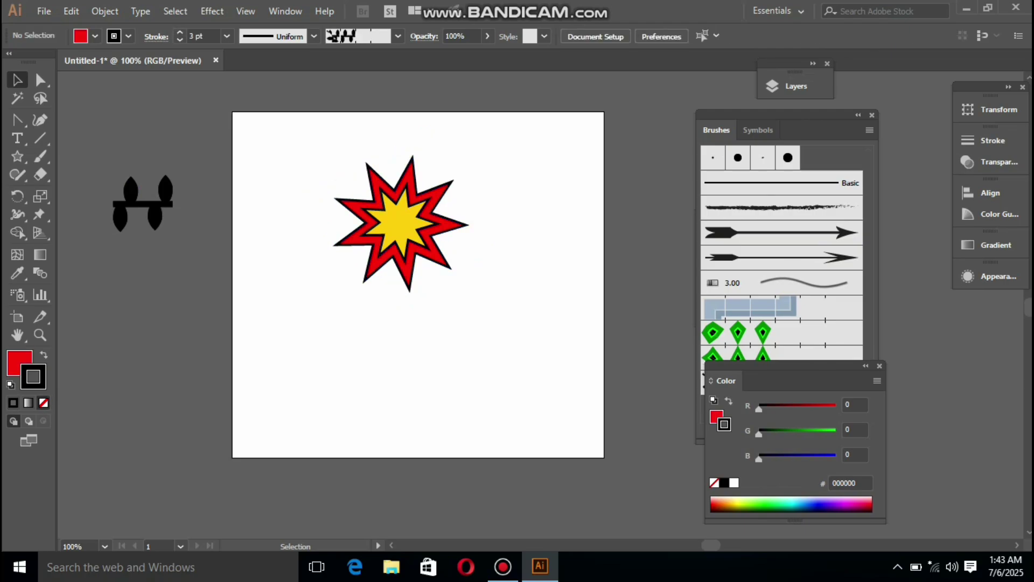
Step: Remove the outline from both stars and delete the star artwork from the artboard
click(43, 402)
drag(586, 355, 399, 221)
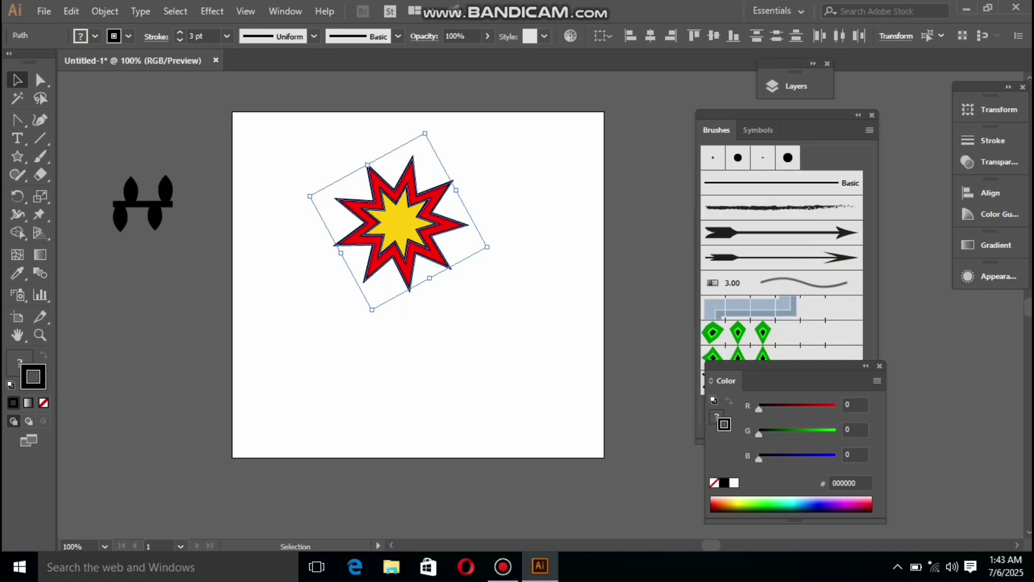
click(44, 402)
key(x)
key(ctrl+shift+a)
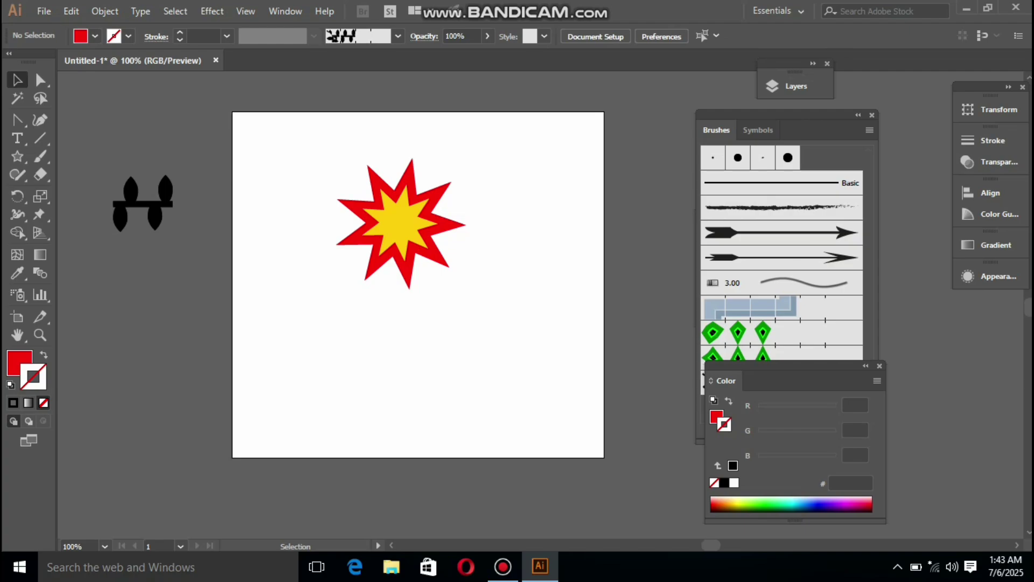
drag(350, 148, 533, 356)
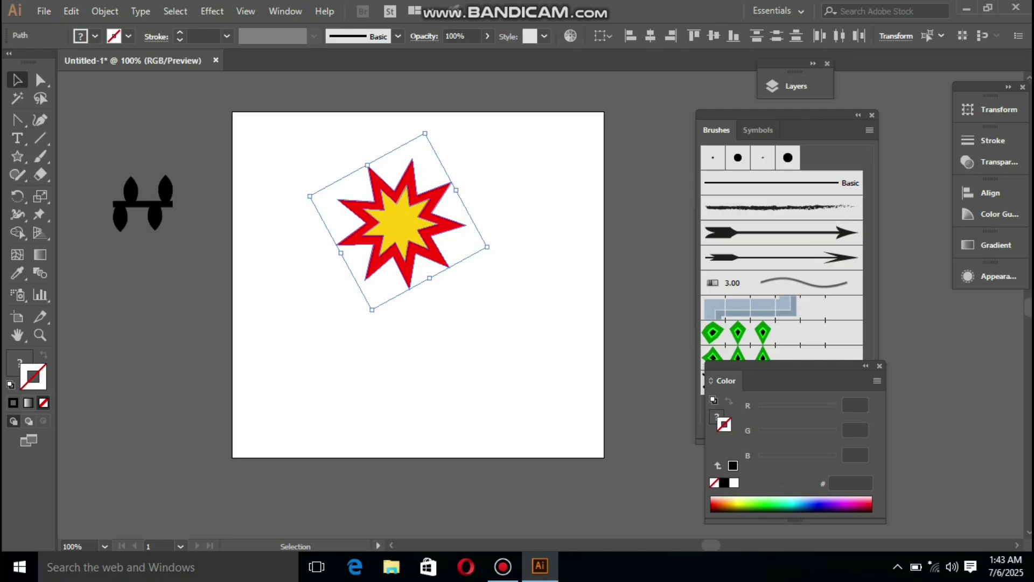
key(ctrl+z)
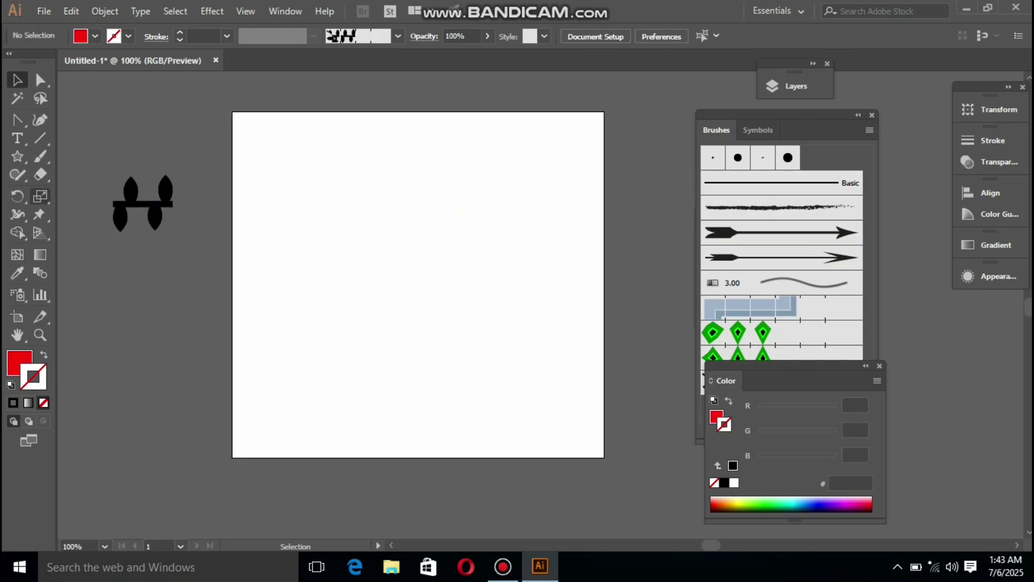
Step: Draw a circle about 110 px across in the artboard's upper middle and add a concentric copy about 63 px across
click(17, 156)
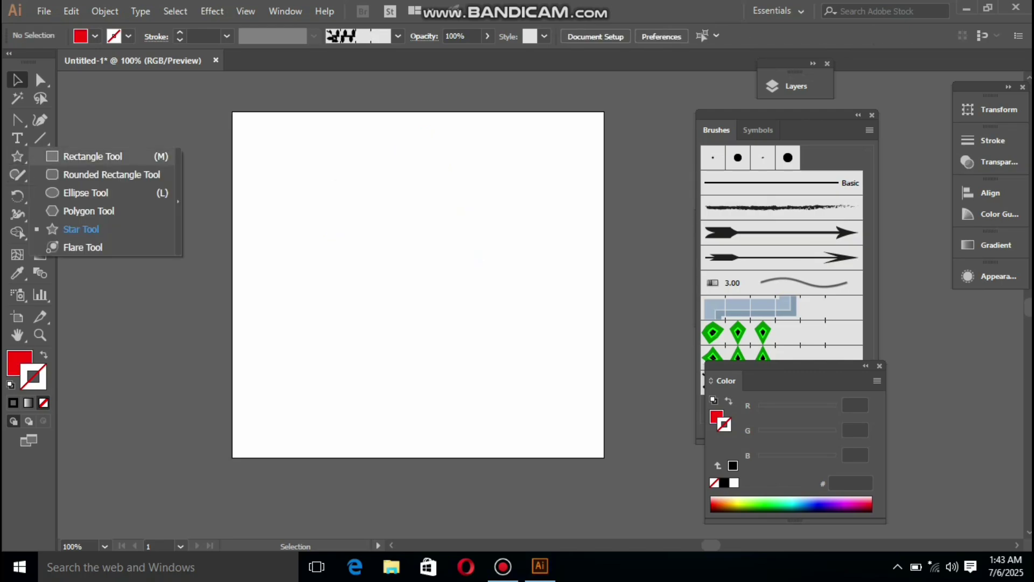
click(85, 192)
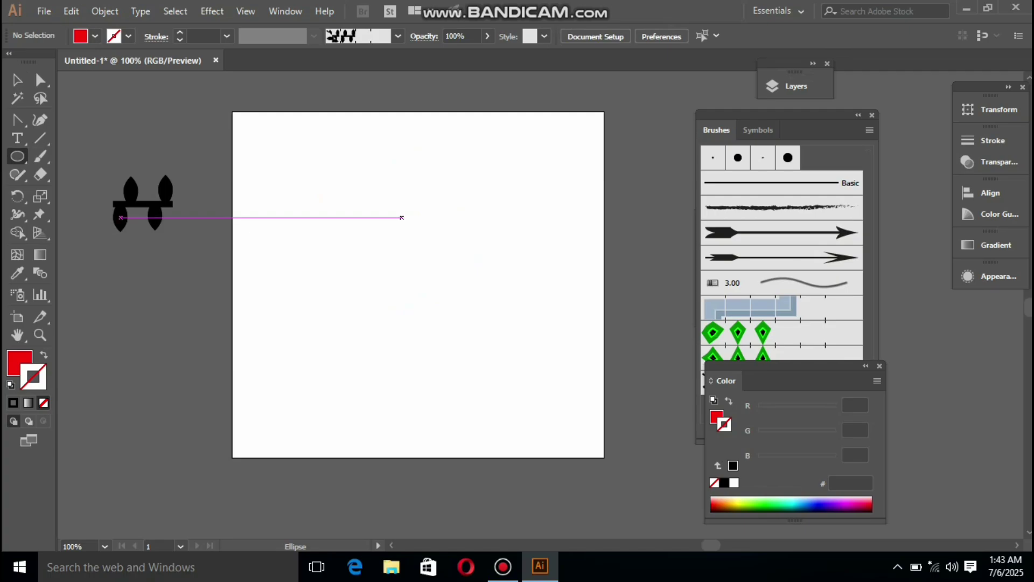
mouse_move(410, 225)
mouse_down()
mouse_move(468, 283)
mouse_move(452, 266)
mouse_up()
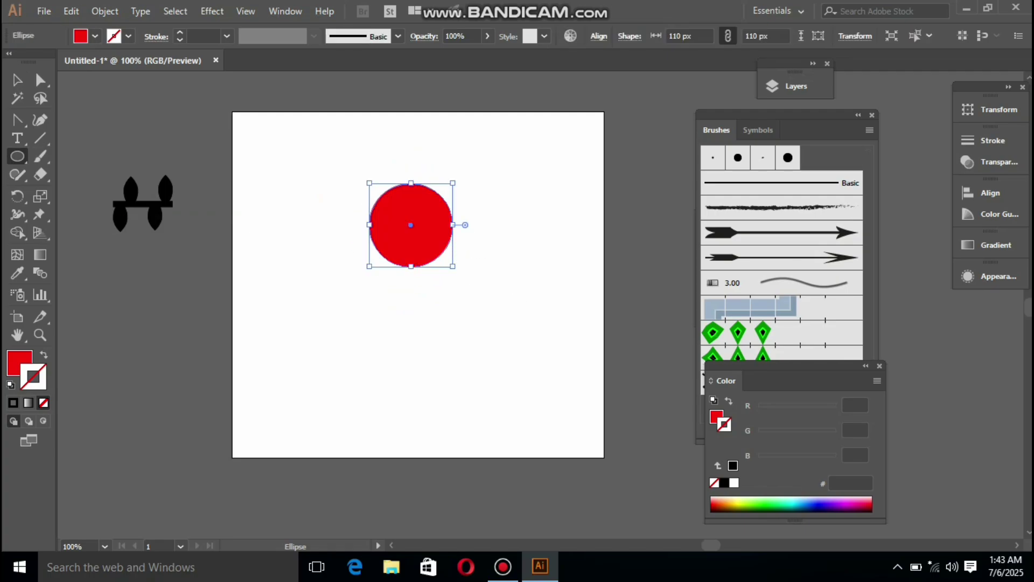
key(ctrl+c)
drag(453, 266, 435, 248)
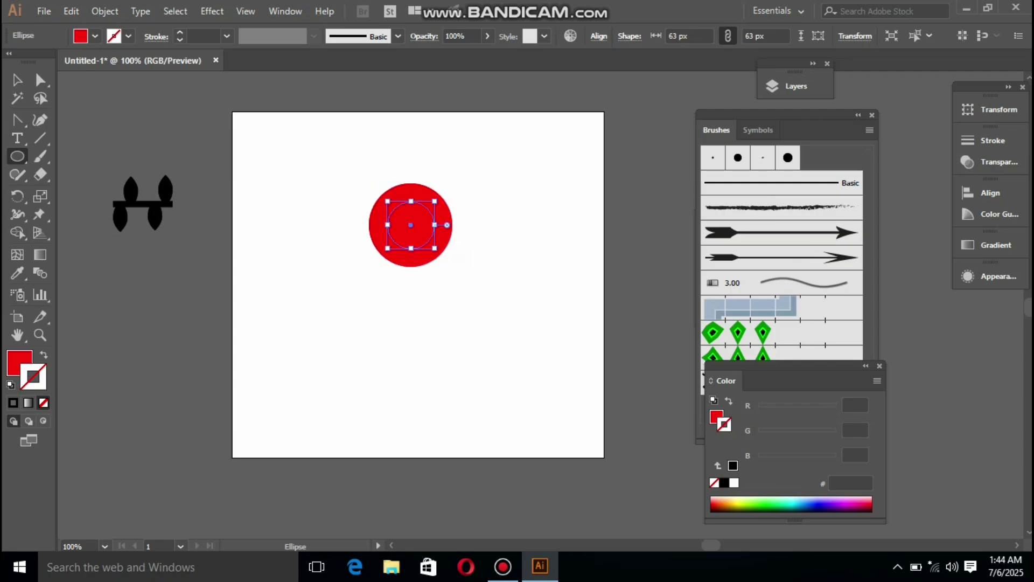
Step: Fill the inner circle with dark red 9F000C (R 159, G 0, B 12) and leave it without a stroke
key(comma)
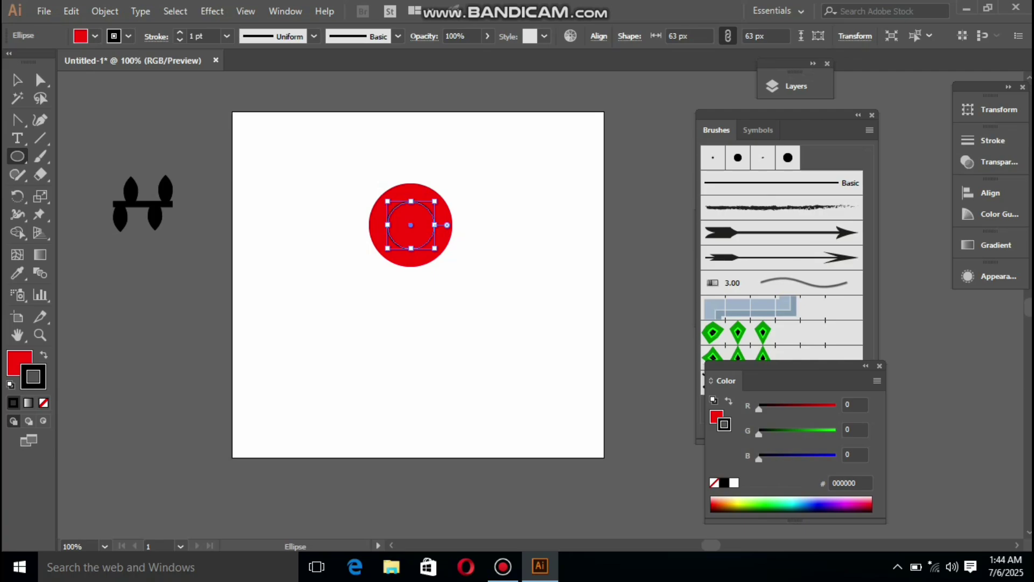
mouse_move(759, 410)
mouse_down()
mouse_move(803, 409)
mouse_move(790, 410)
mouse_up()
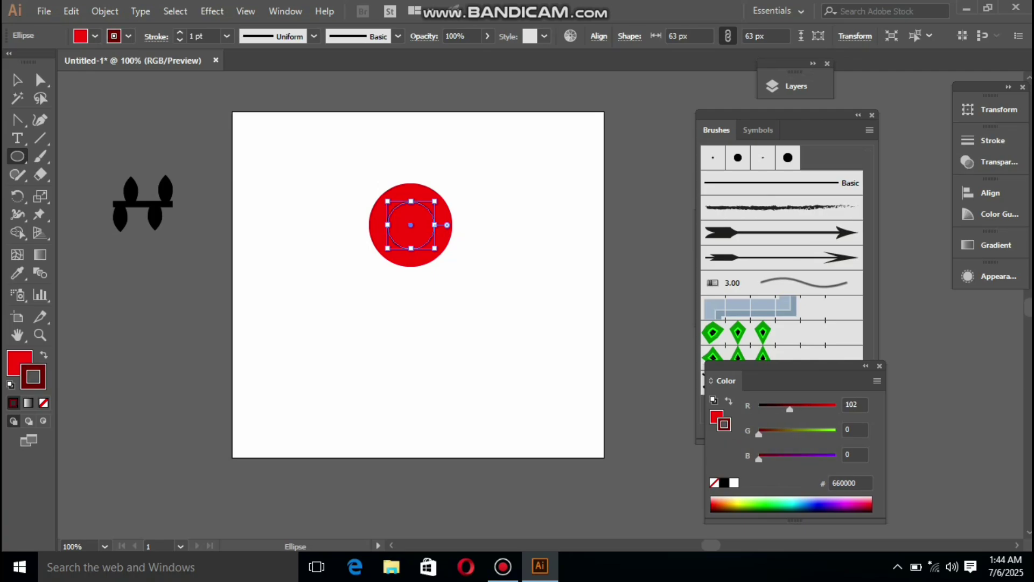
click(44, 402)
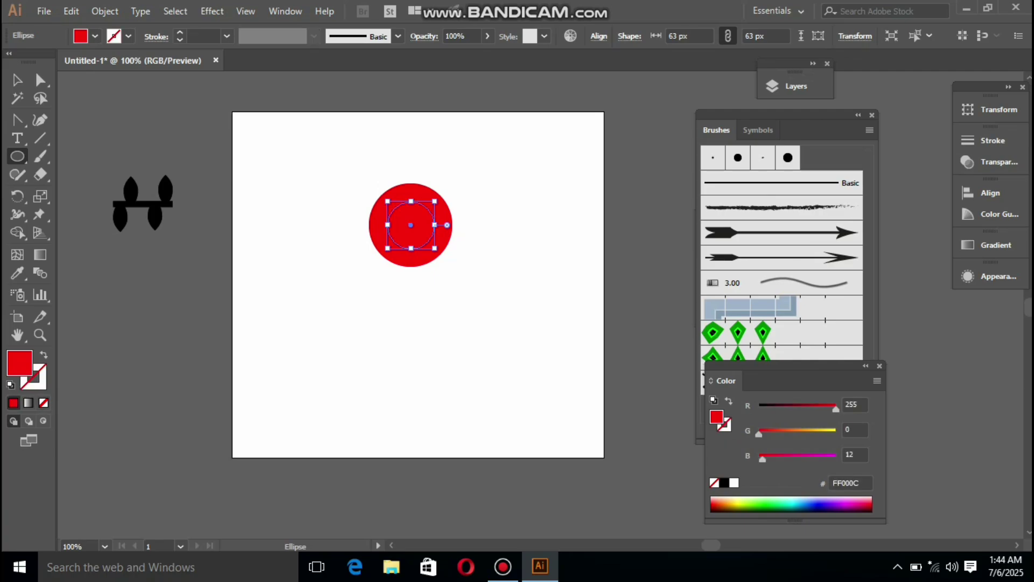
drag(836, 409, 806, 409)
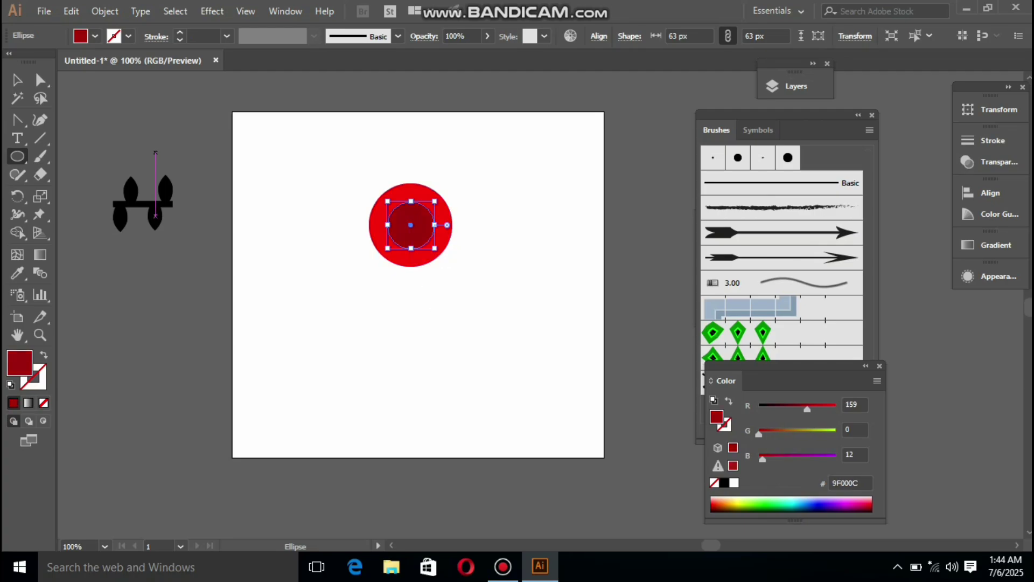
Step: Fill the outer circle with orange FF560C (R 255, G 86, B 12)
click(17, 80)
click(380, 235)
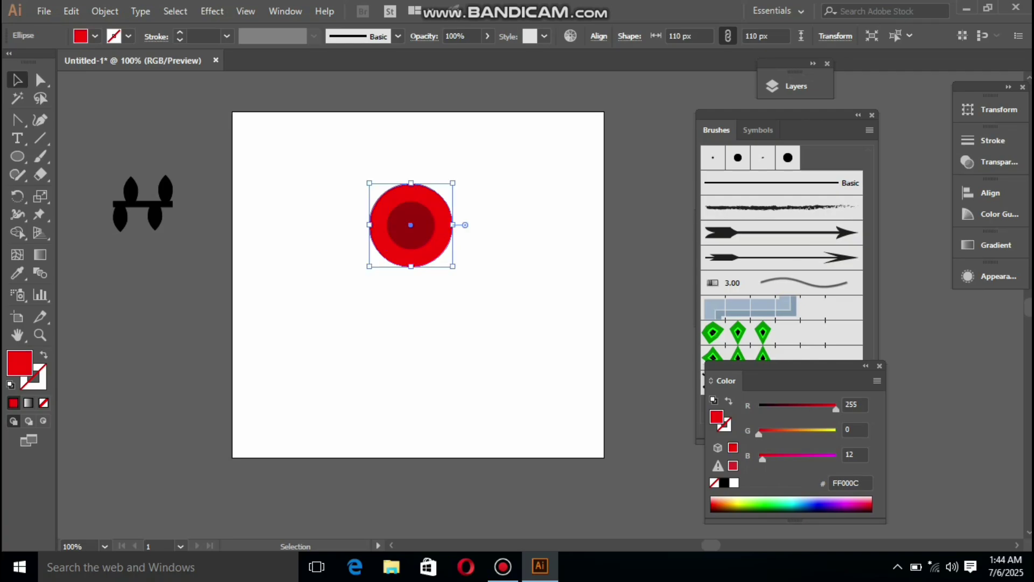
drag(759, 434, 784, 433)
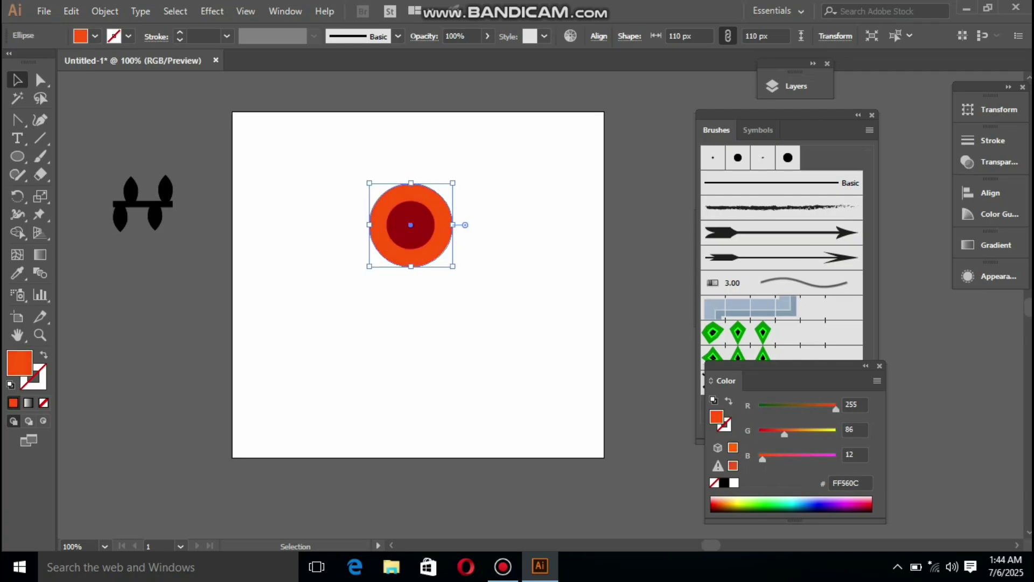
Step: Draw an upright five-pointed star just below the circles
click(18, 157)
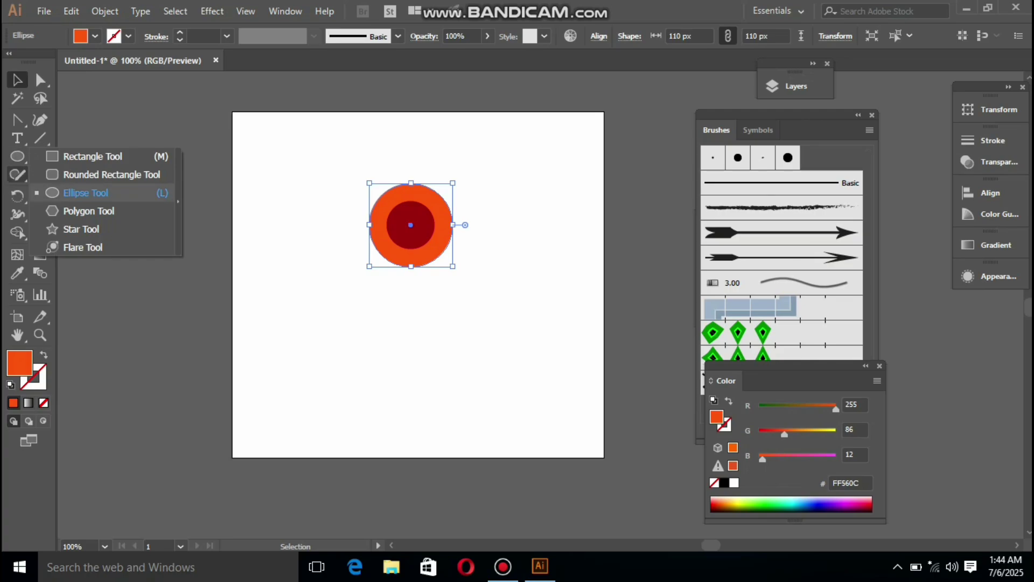
click(81, 229)
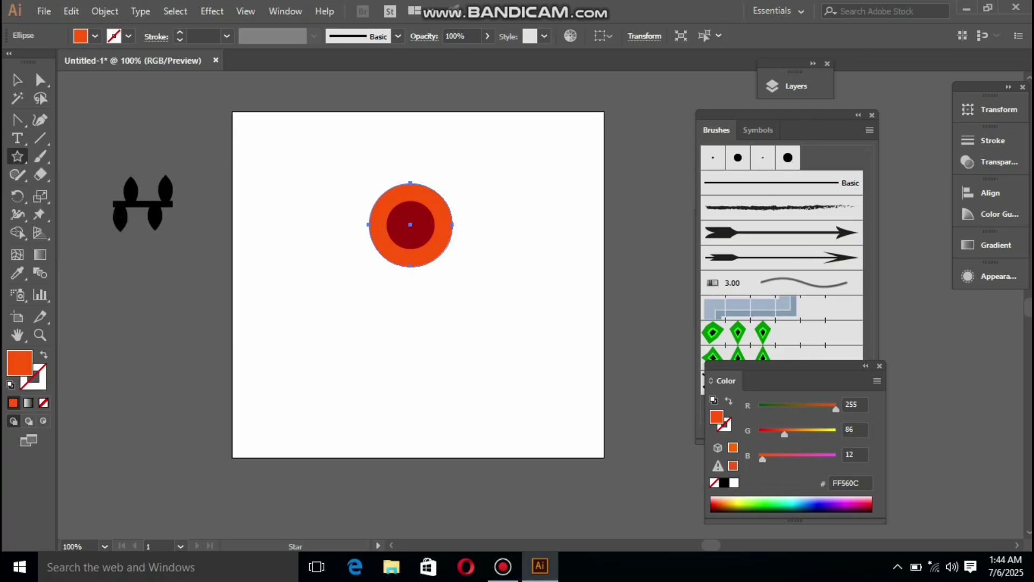
drag(377, 312, 427, 342)
key(Down)
key(Down)
key(Down)
key(Down)
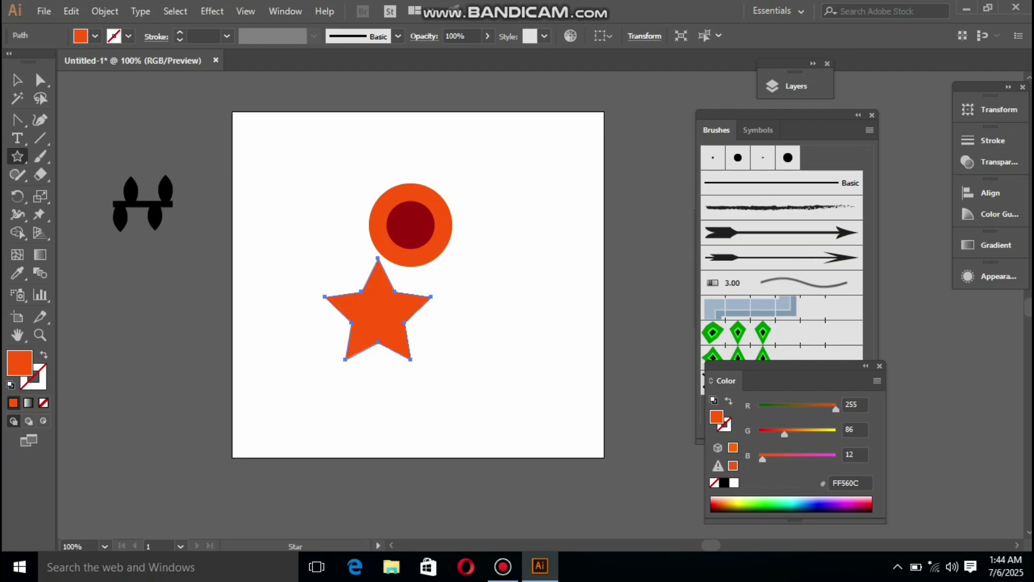
Step: Shrink the star to fit centred inside the dark red circle and fill it with black 000000
key(v)
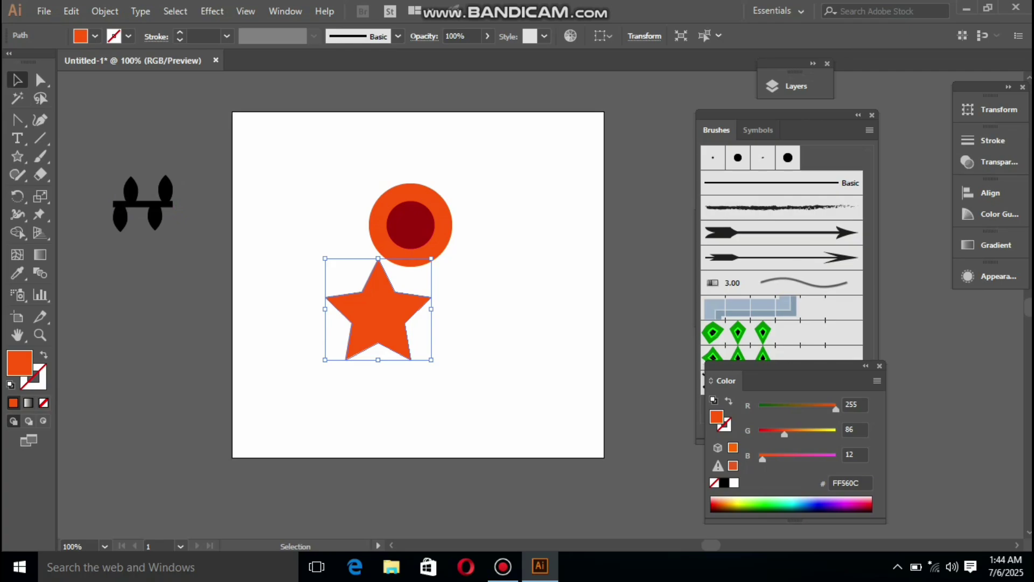
drag(431, 359, 426, 240)
click(724, 483)
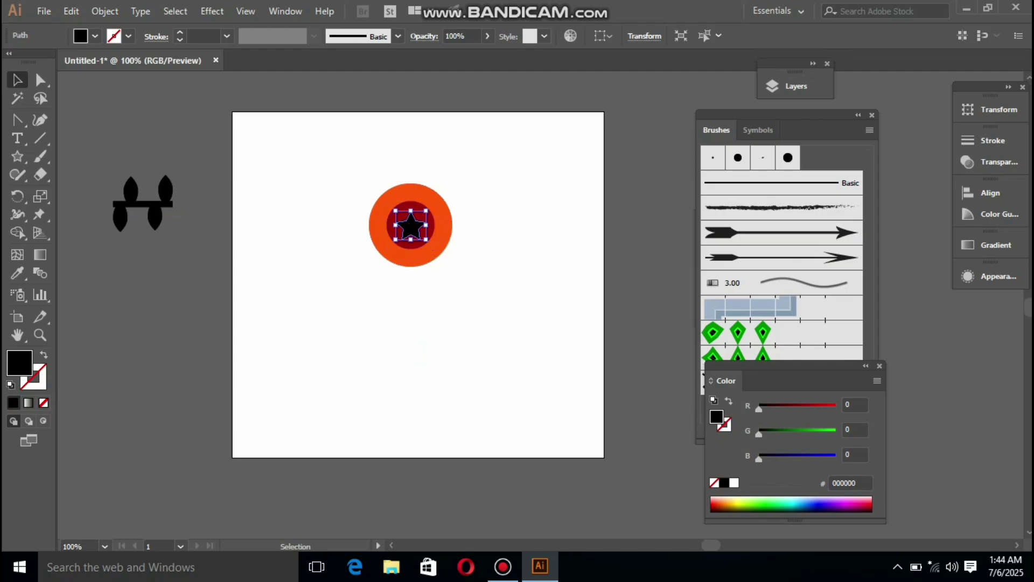
Step: Group the two circles with the star and shift the group slightly to the right
click(479, 275)
drag(339, 170, 545, 351)
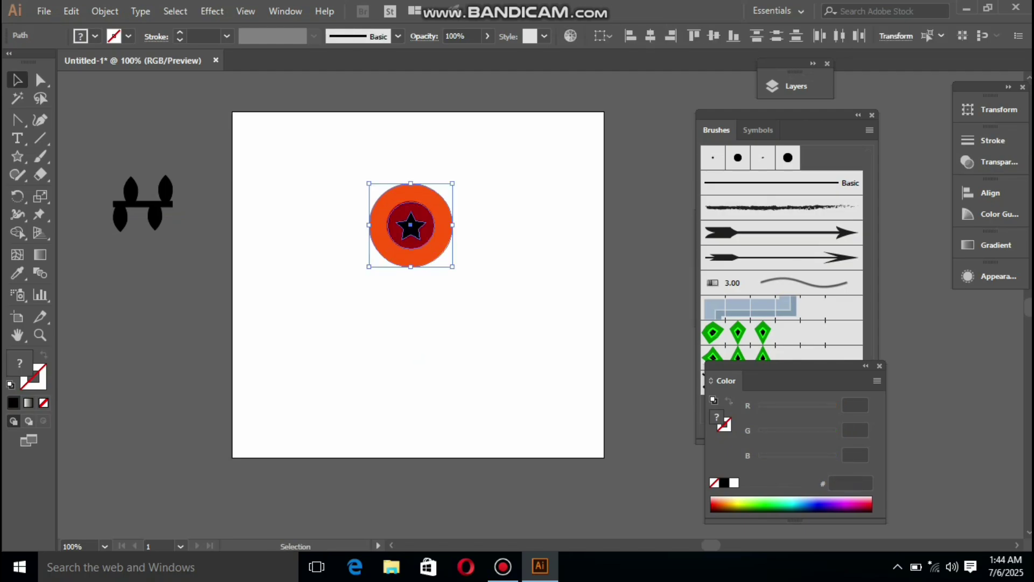
right_click(409, 235)
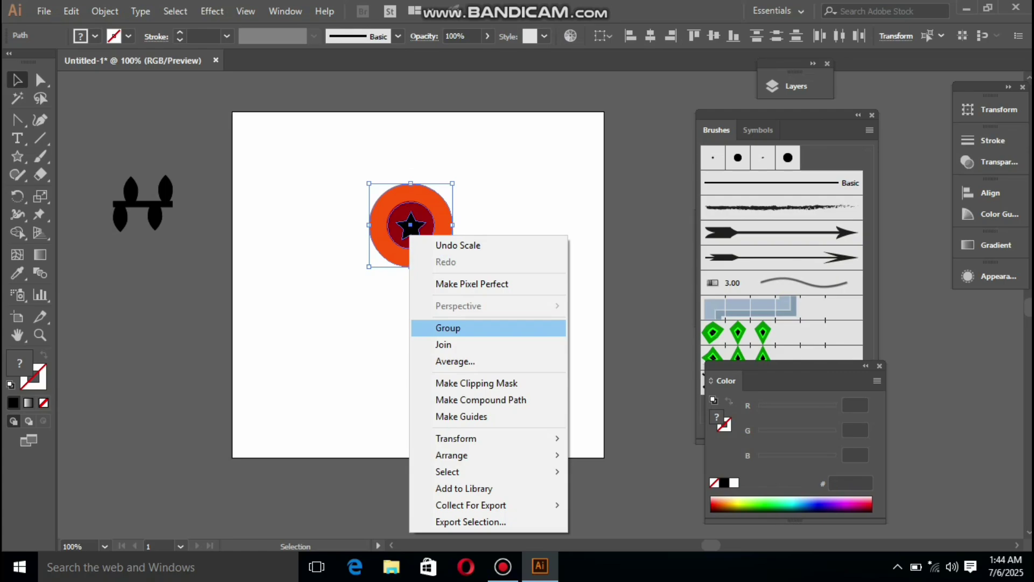
click(448, 328)
drag(424, 222, 456, 217)
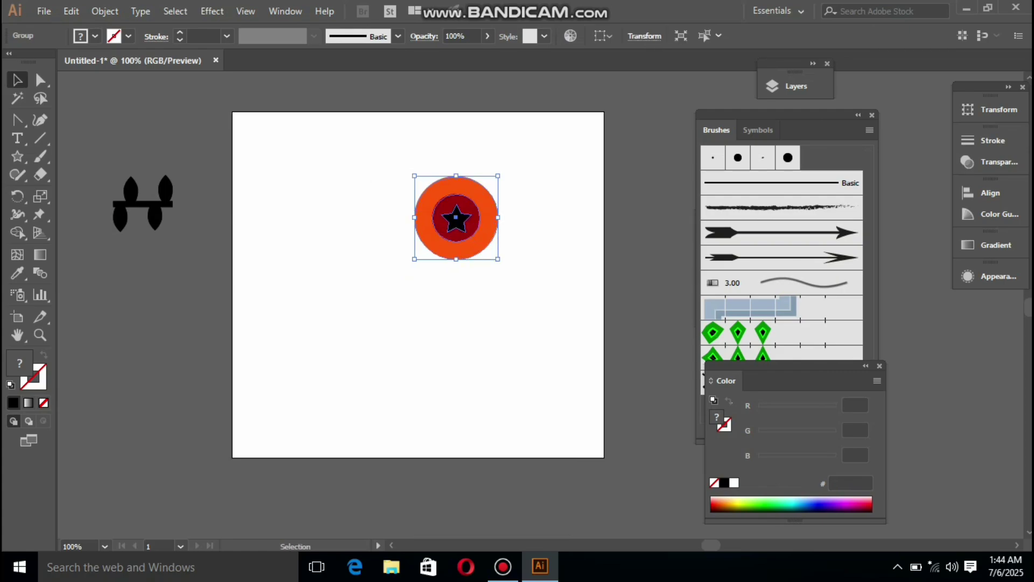
Step: Save the grouped circle-and-star artwork as a pattern swatch and delete the original from the artboard
drag(787, 367, 898, 405)
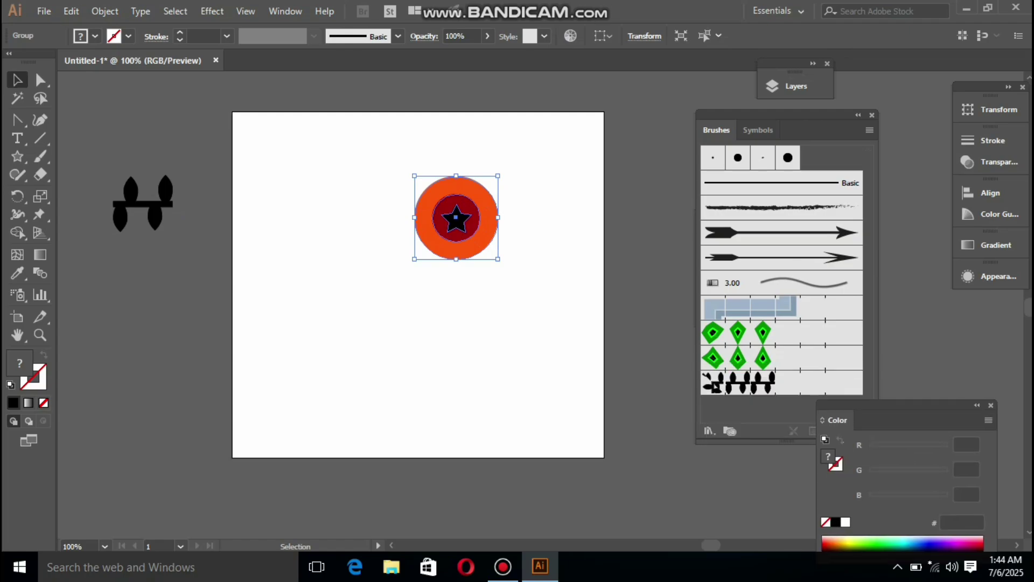
mouse_move(716, 130)
mouse_down()
mouse_move(639, 261)
mouse_move(593, 260)
mouse_move(886, 191)
mouse_up()
drag(969, 176, 970, 175)
drag(775, 211, 707, 185)
drag(474, 217, 647, 247)
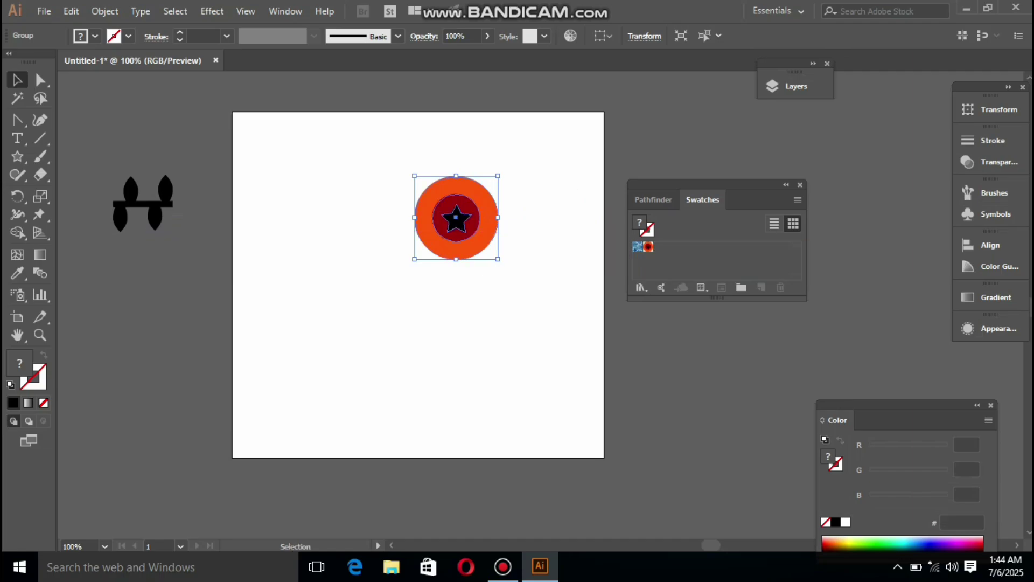
drag(711, 185, 804, 147)
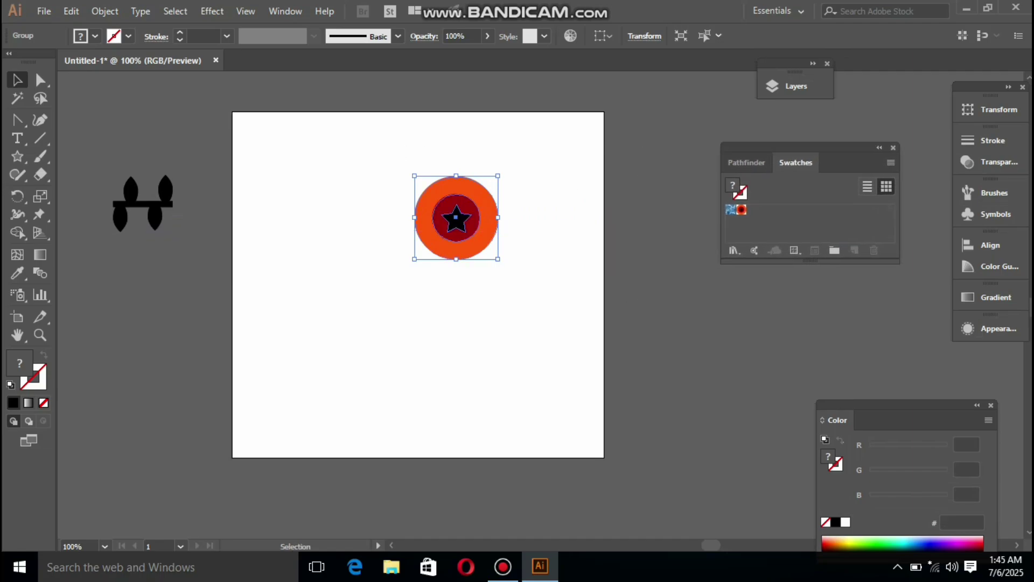
key(Delete)
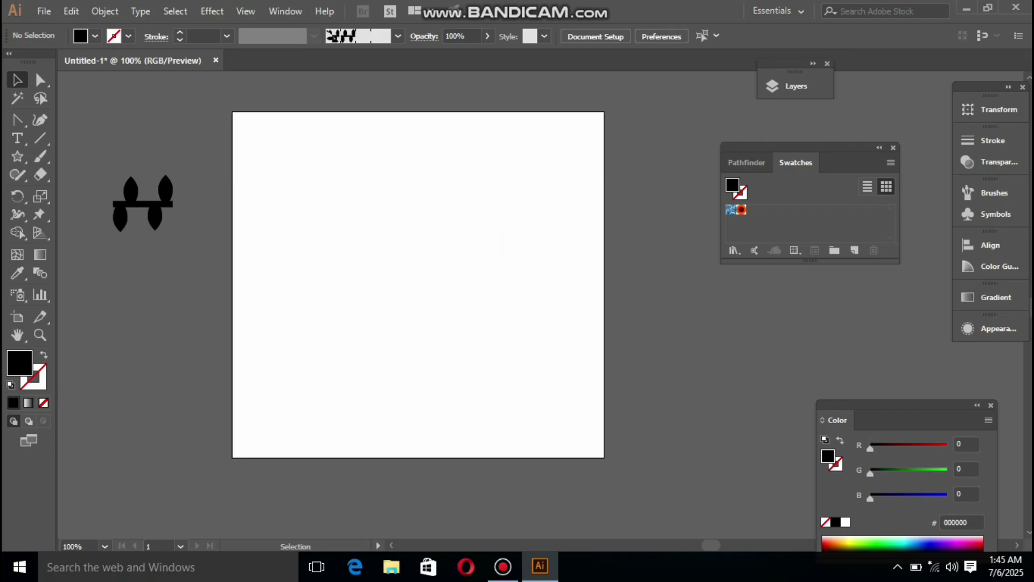
Step: Set the end tile of Pattern Brush 3, the leaf-and-bar brush, to New Pattern Swatch 1
click(993, 192)
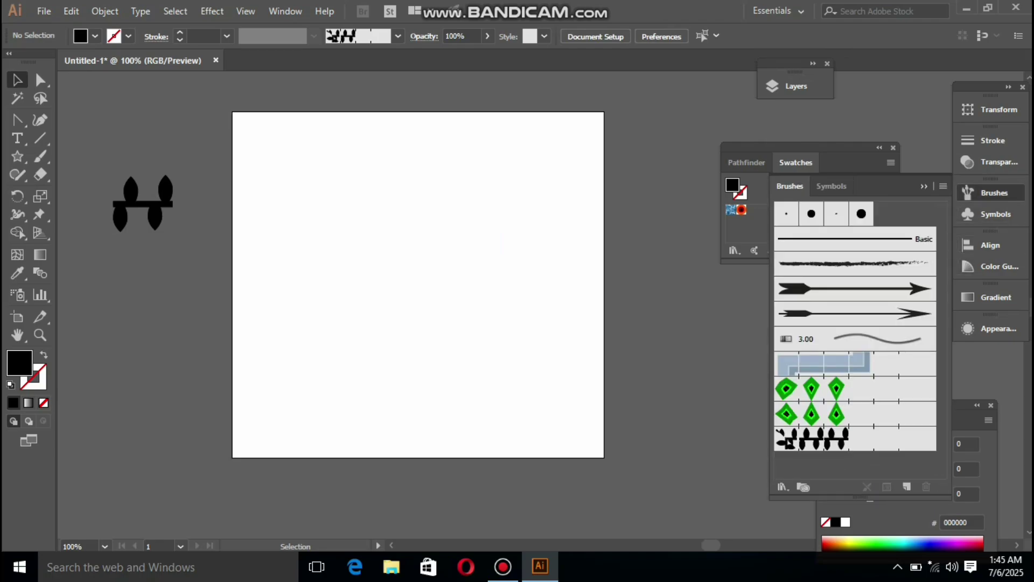
drag(789, 186, 653, 206)
double_click(676, 457)
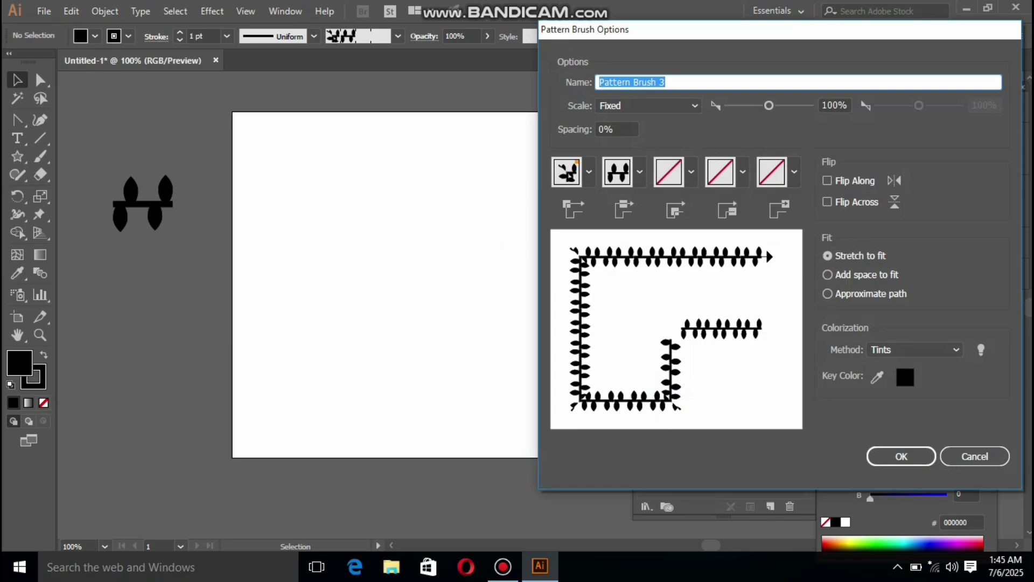
click(794, 172)
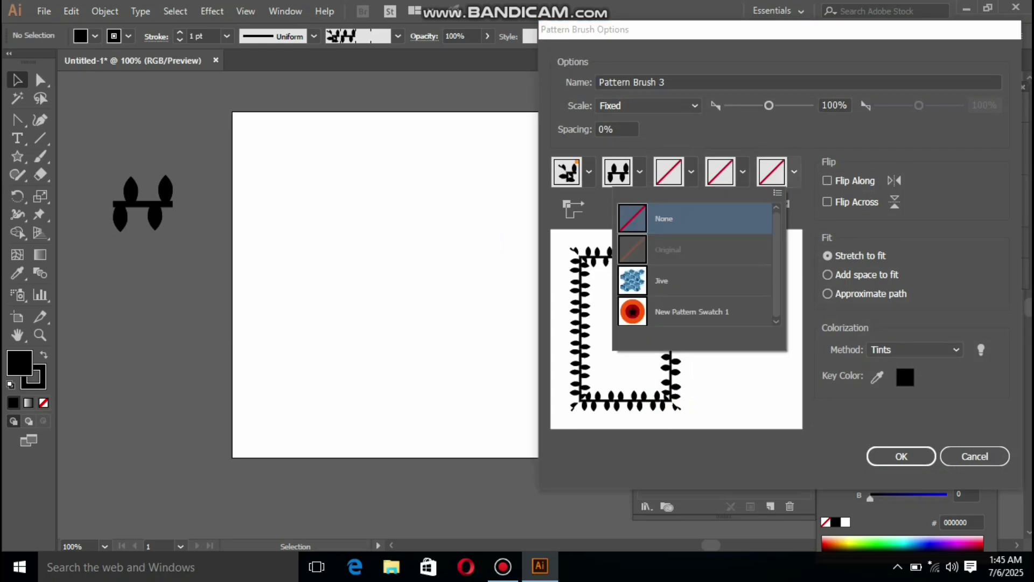
click(662, 306)
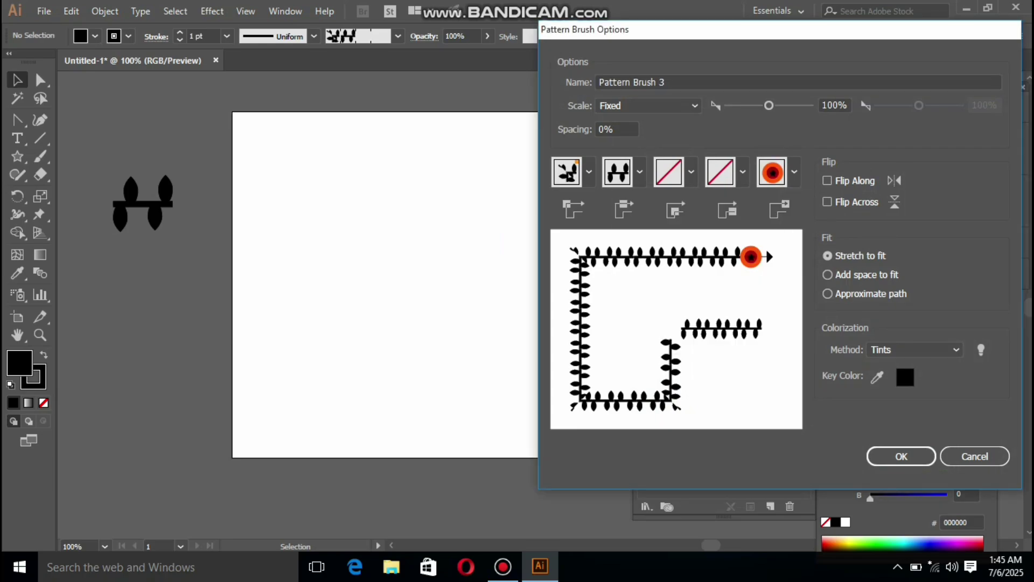
click(794, 172)
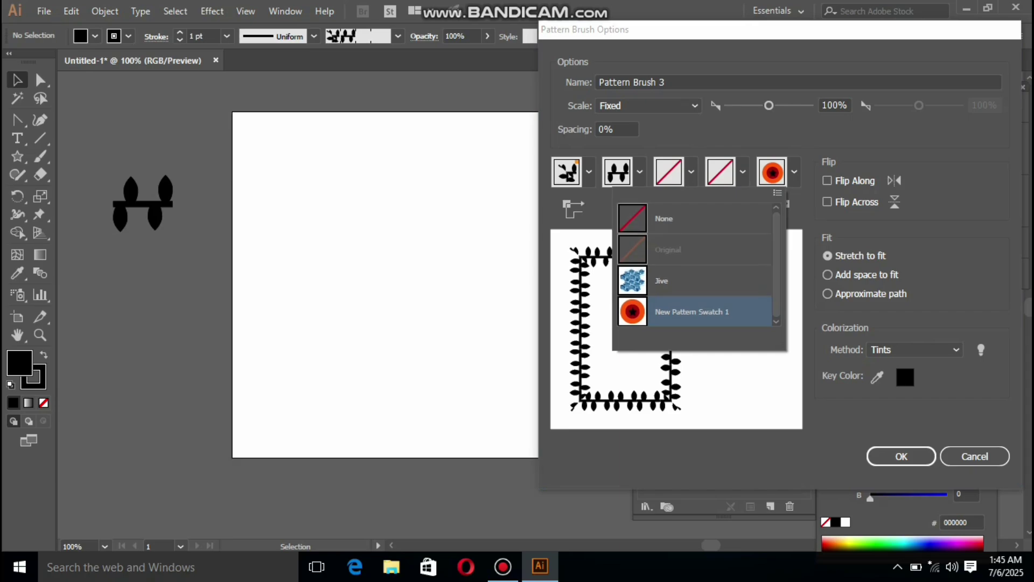
key(Escape)
key(Return)
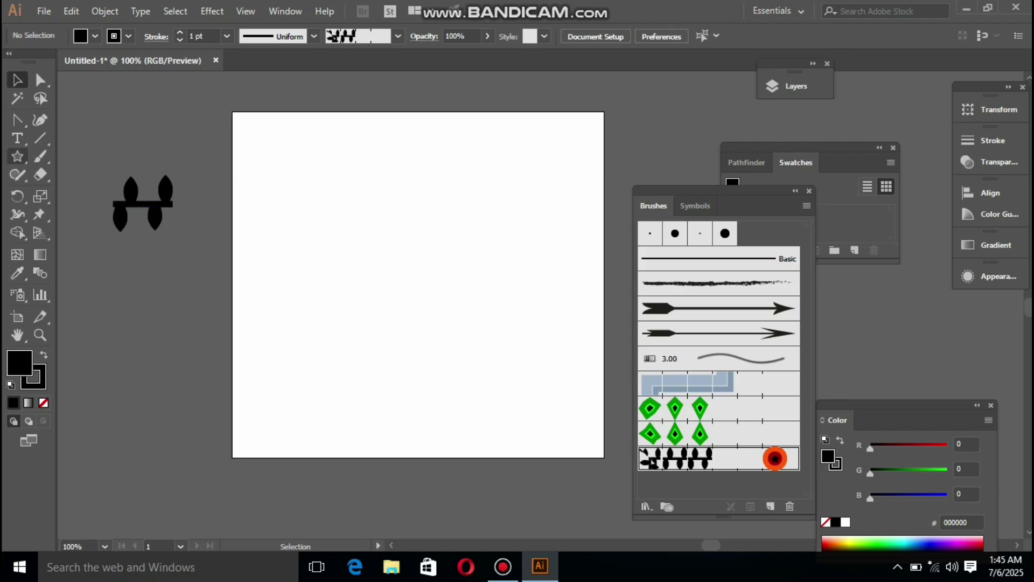
Step: Paint a curved stroke rising from lower left to upper right with the leaf brush and colour it red D70000 (R 215, G 0, B 0)
key(b)
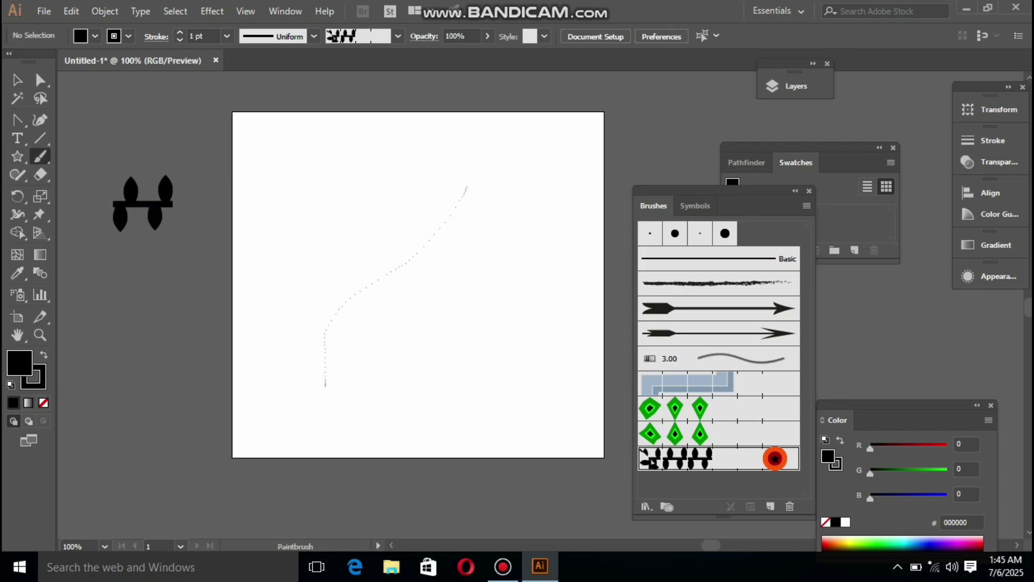
drag(466, 186, 466, 187)
key(v)
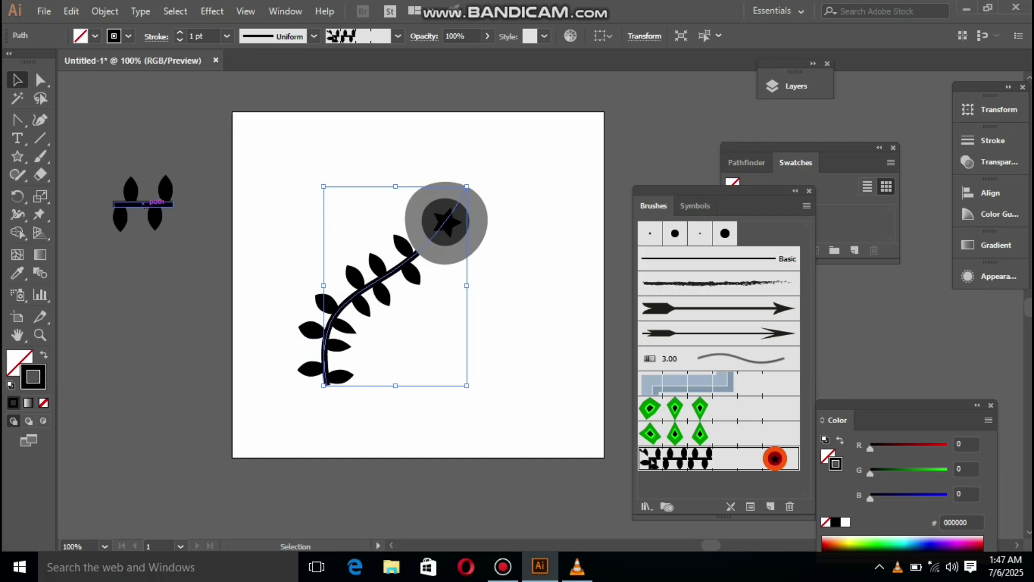
drag(870, 448, 935, 448)
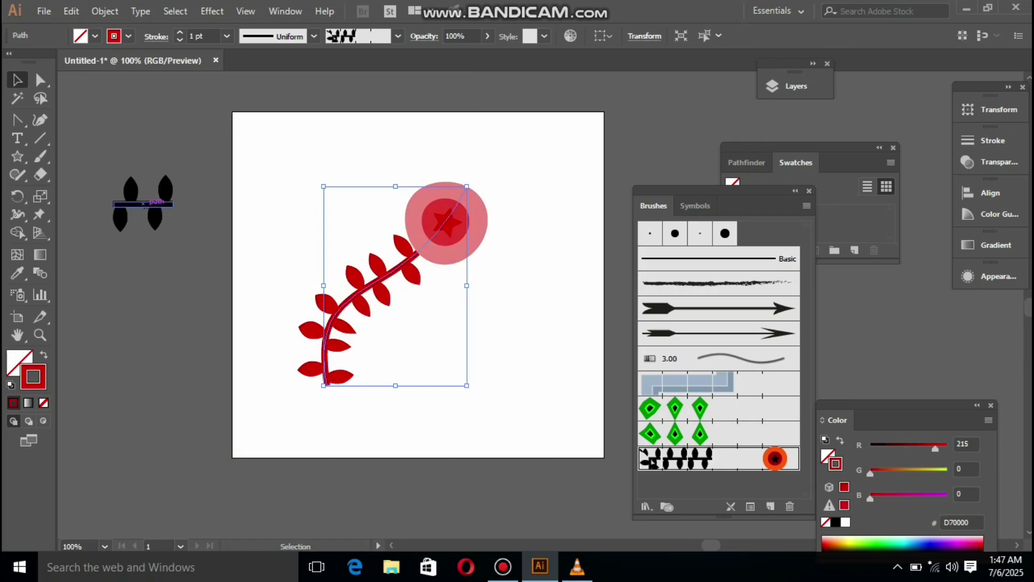
Step: Recolour the selected flower stroke orange D76600 and paint a second curved stroke in the same colour below and to its right
mouse_move(871, 473)
mouse_down()
mouse_move(923, 472)
mouse_move(900, 472)
mouse_up()
click(17, 273)
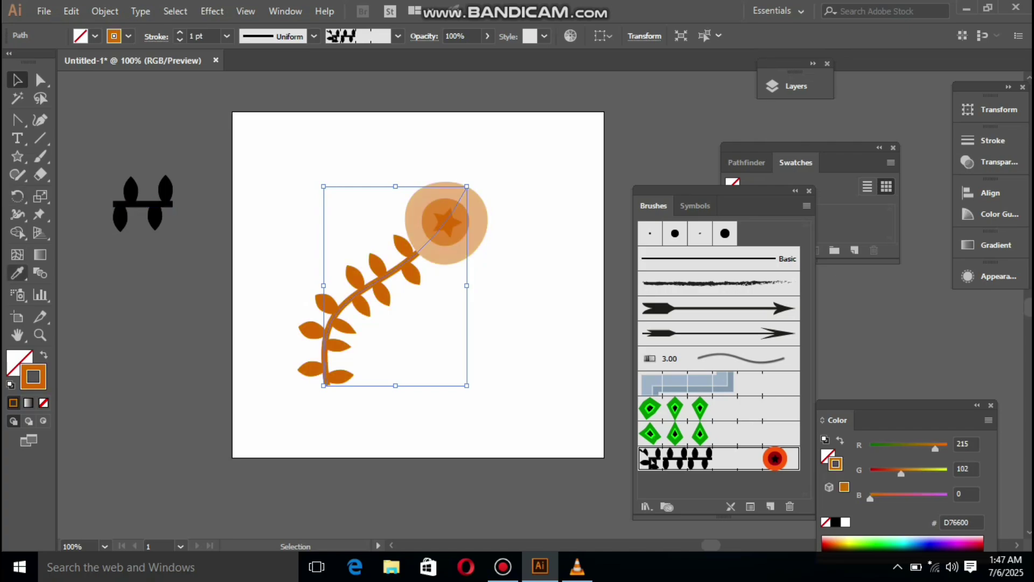
click(41, 156)
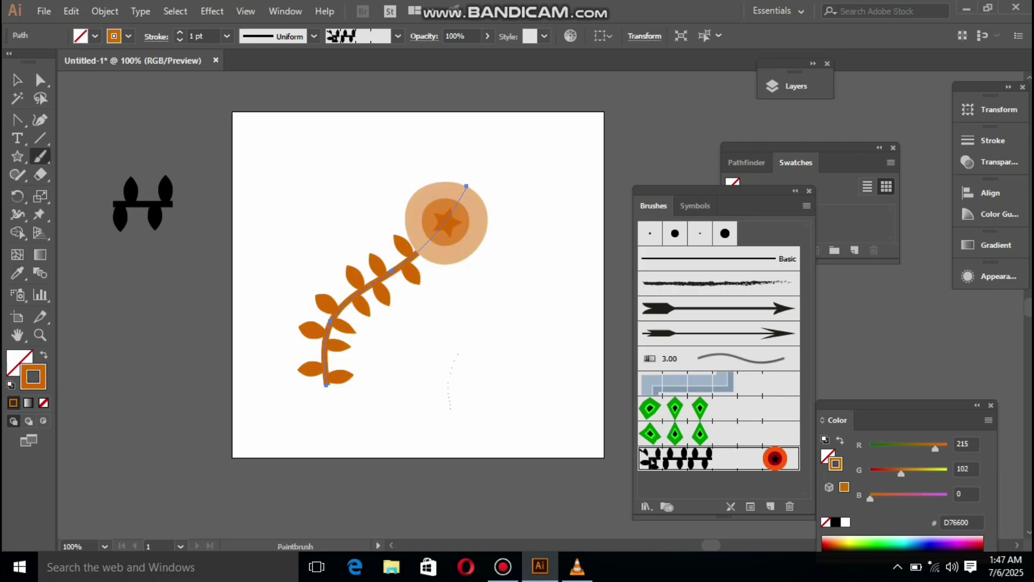
drag(458, 353, 539, 237)
Step: Paint a yellow-green D7F900 curved stroke in the artboard's upper left, recolour it dark green 001600 (R 0, G 22, B 0) and deselect it
drag(901, 474, 946, 473)
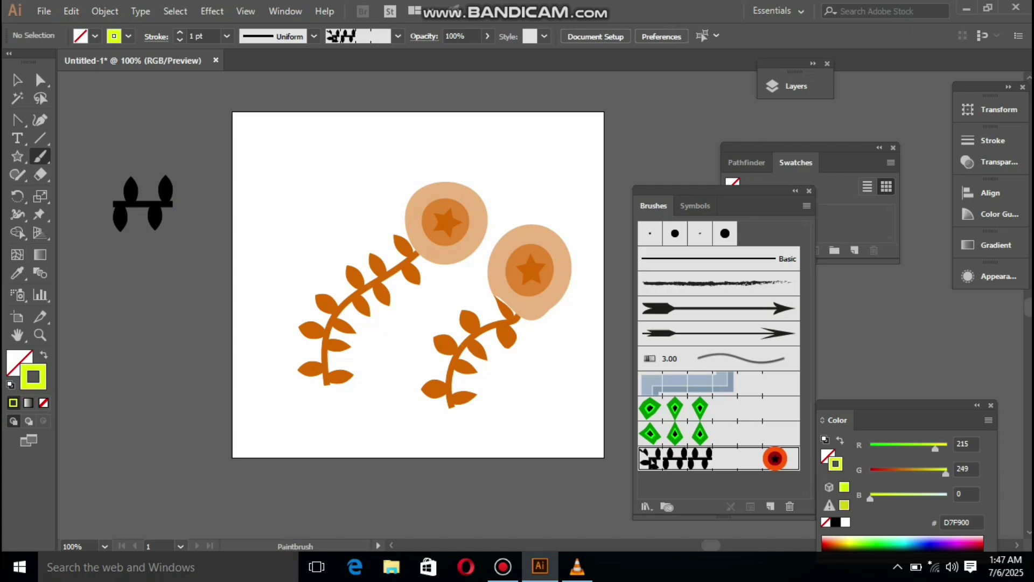
drag(380, 158, 381, 157)
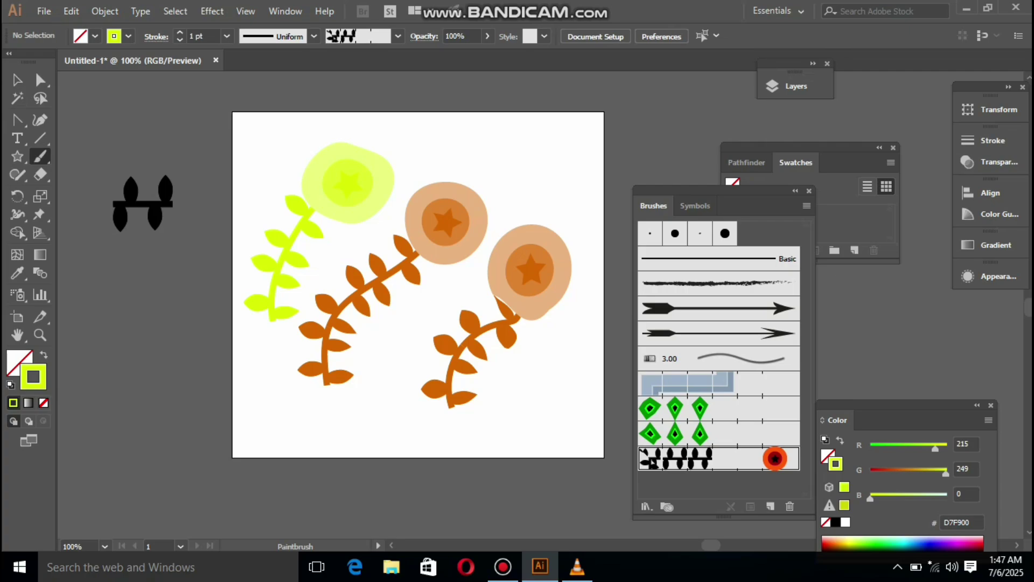
key(v)
click(321, 198)
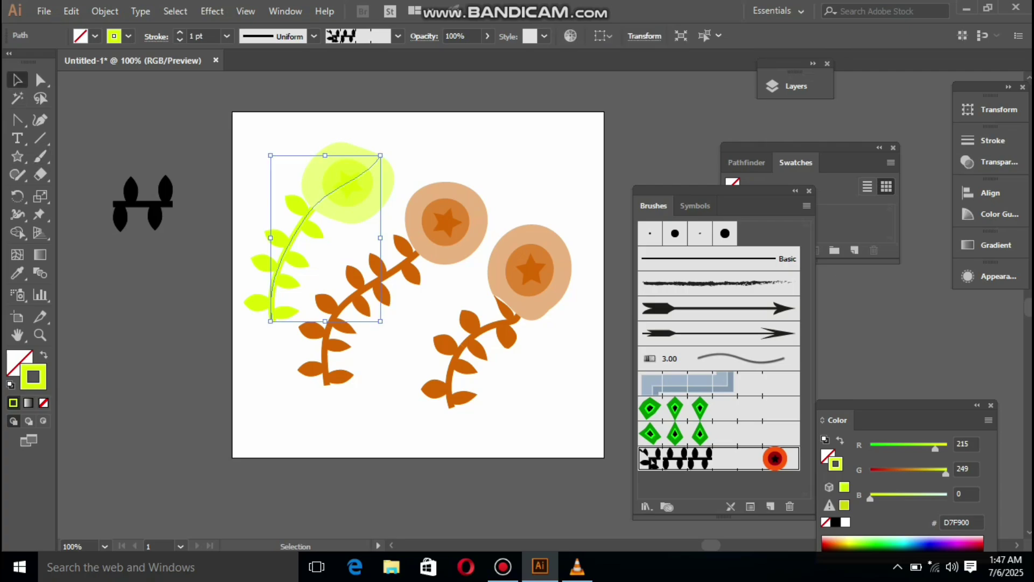
drag(935, 448, 870, 448)
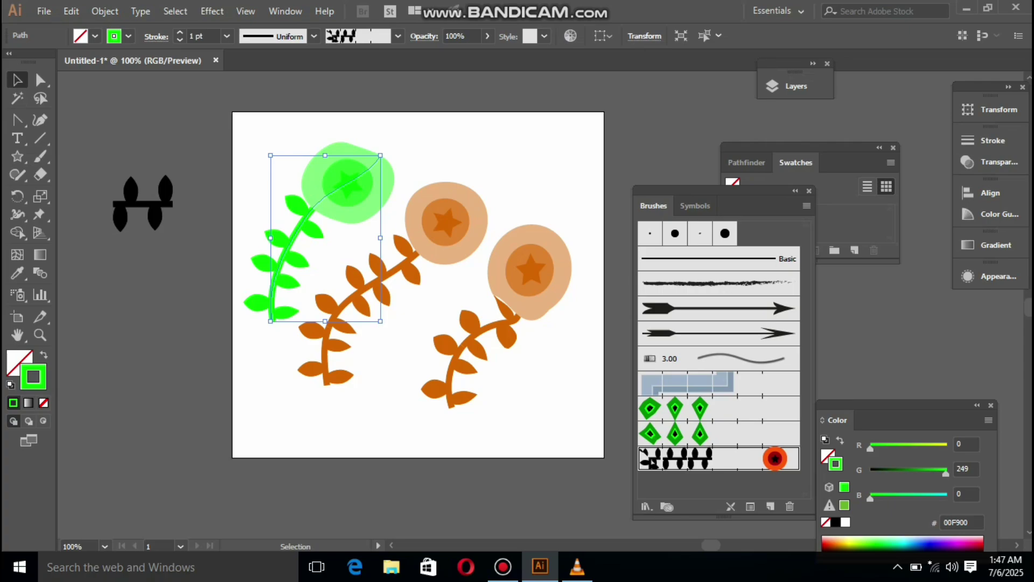
drag(945, 473, 877, 473)
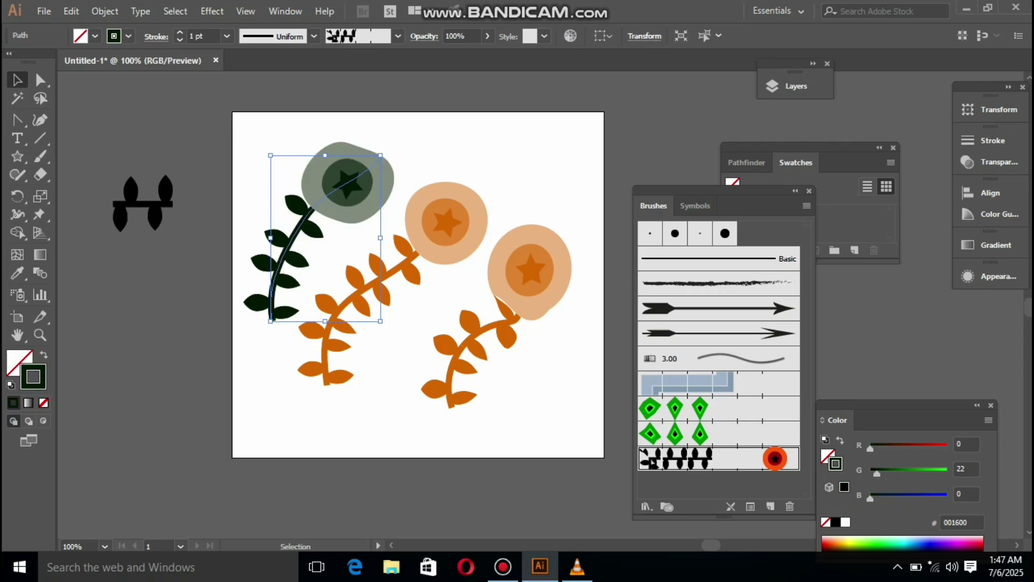
key(ctrl+shift+a)
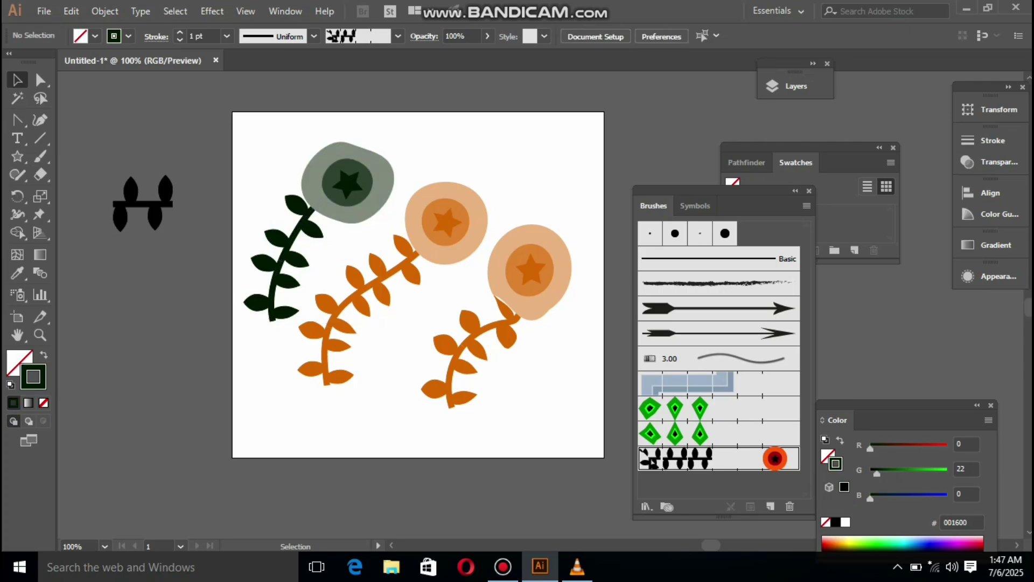